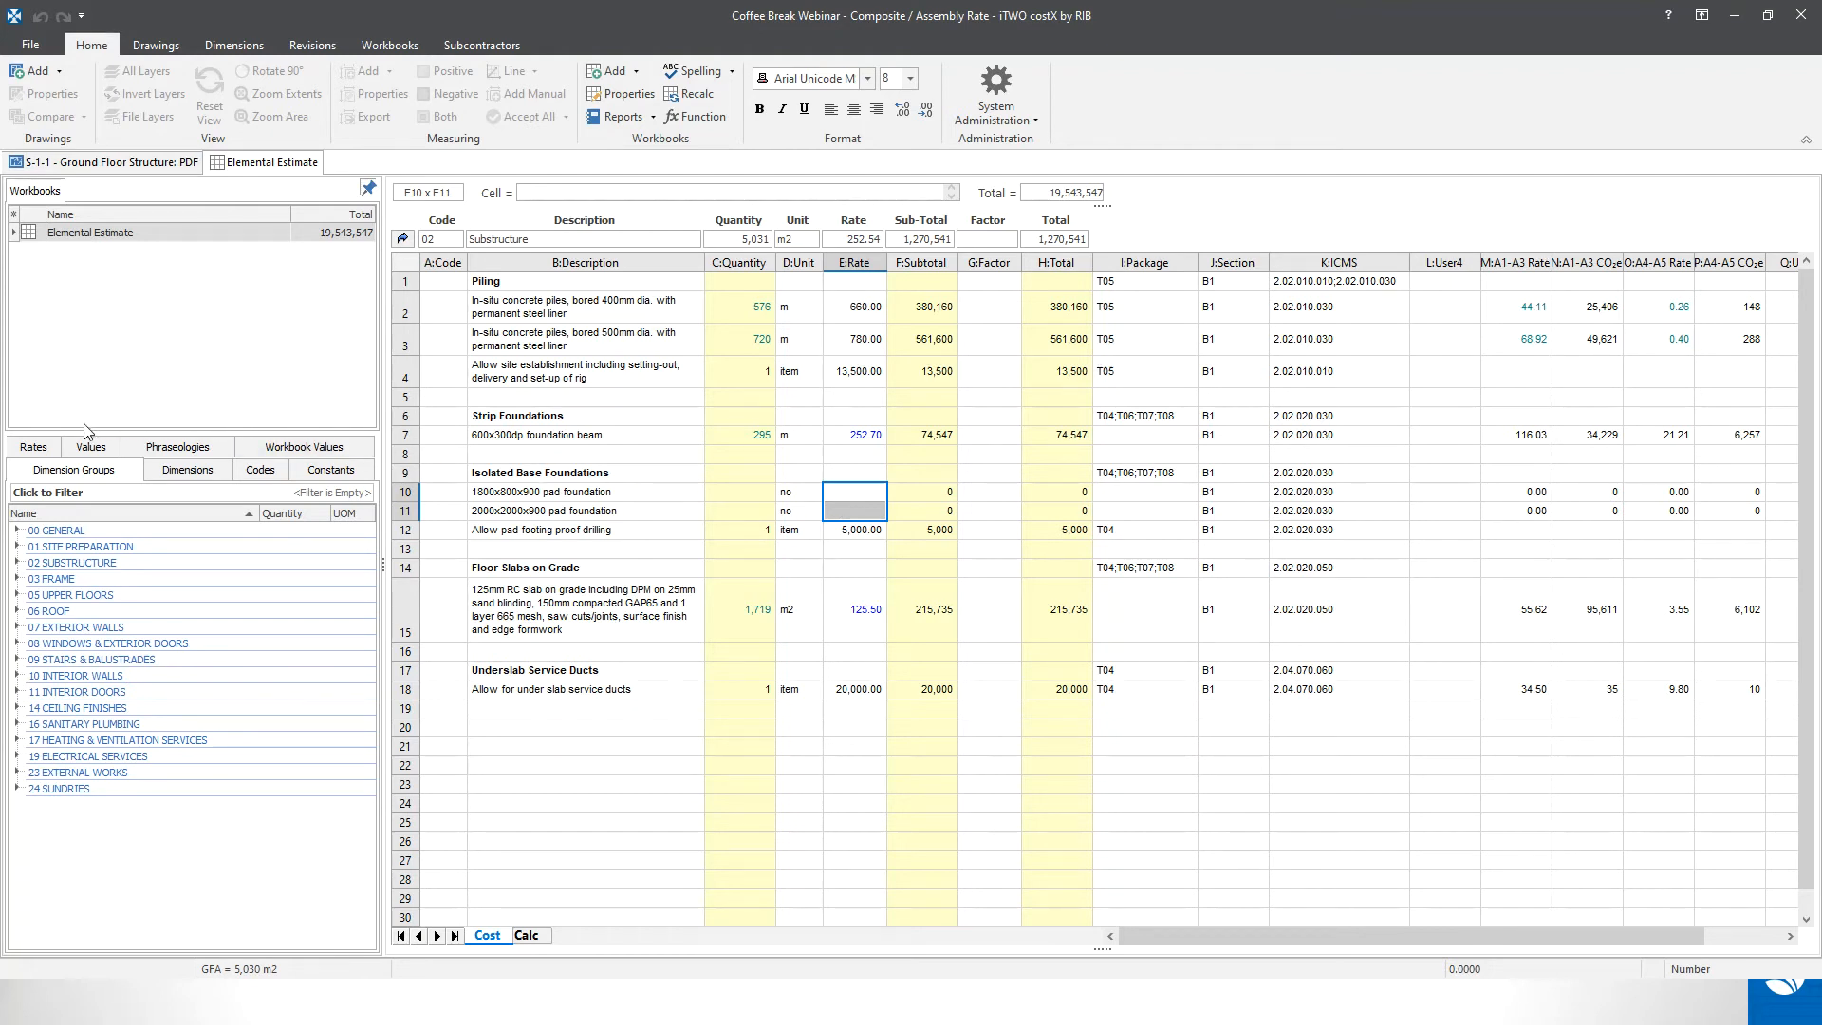
- Insert the Isolated Pad Foundation rate (pad ftg) from the Project Rates group 02 SUBSTRUCTURE as the 1800x800x900 pad foundation's rate
click(34, 448)
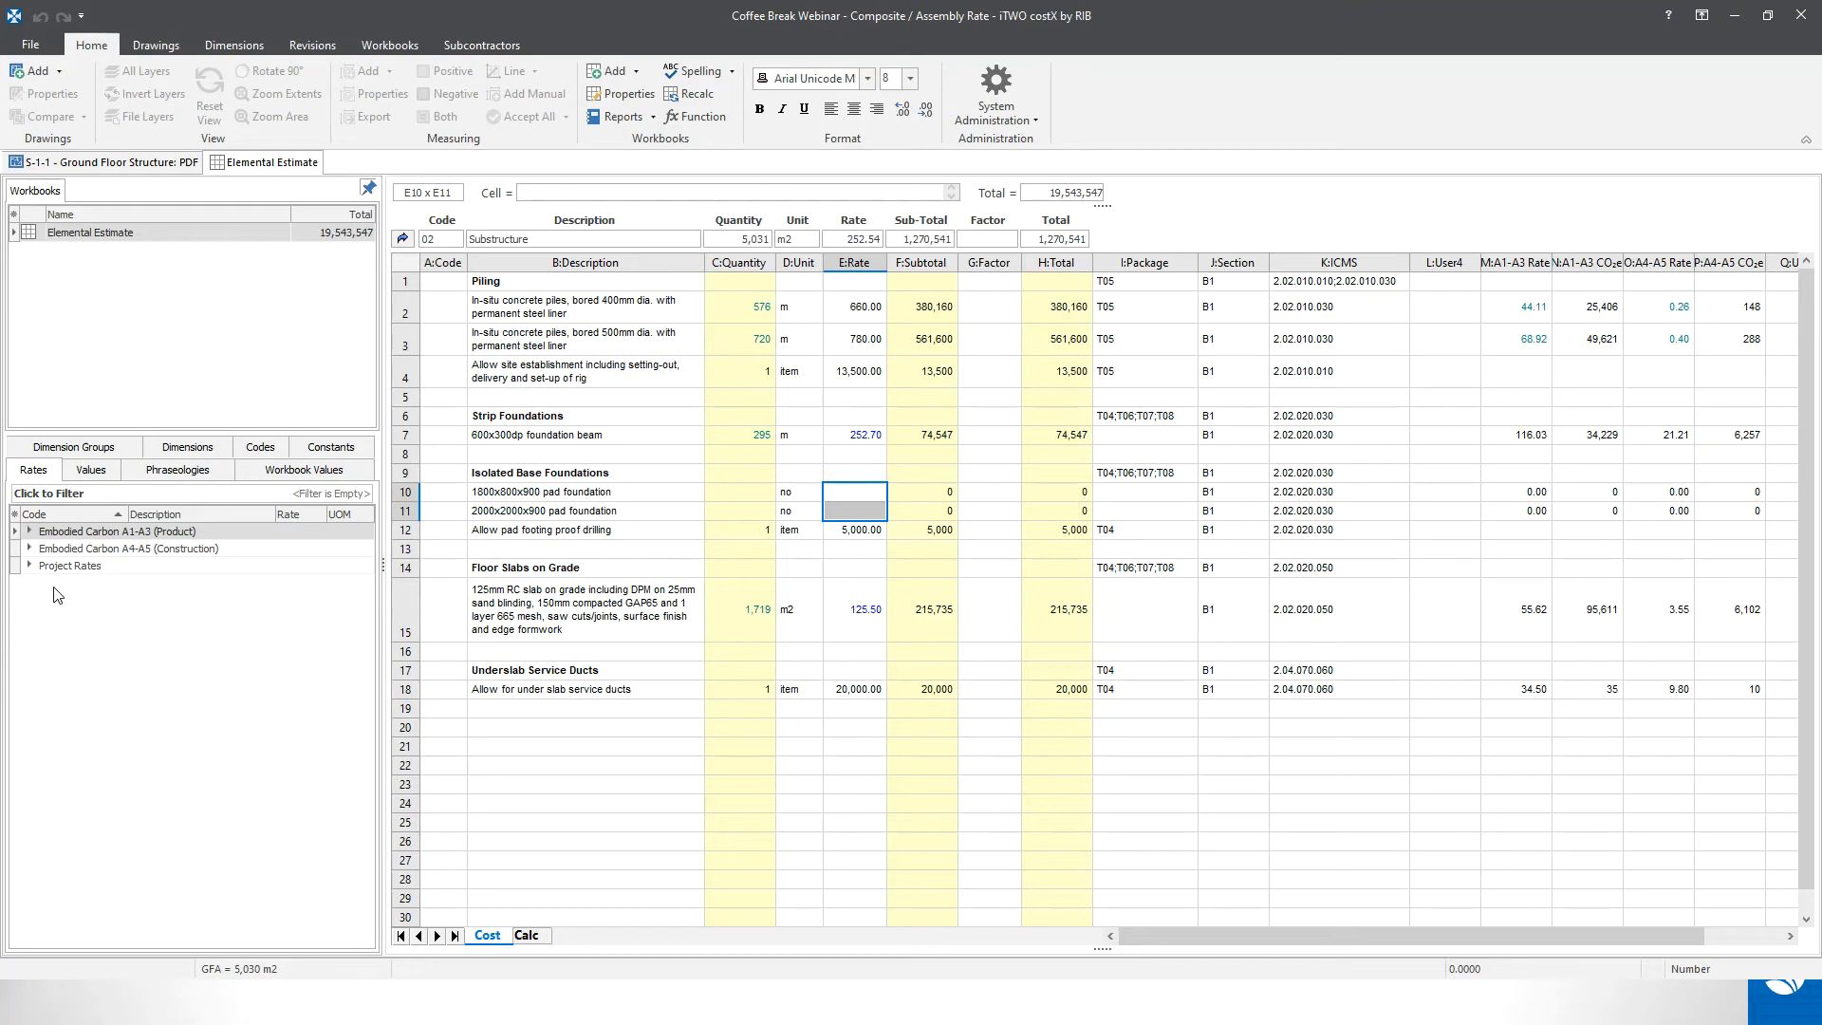
click(29, 566)
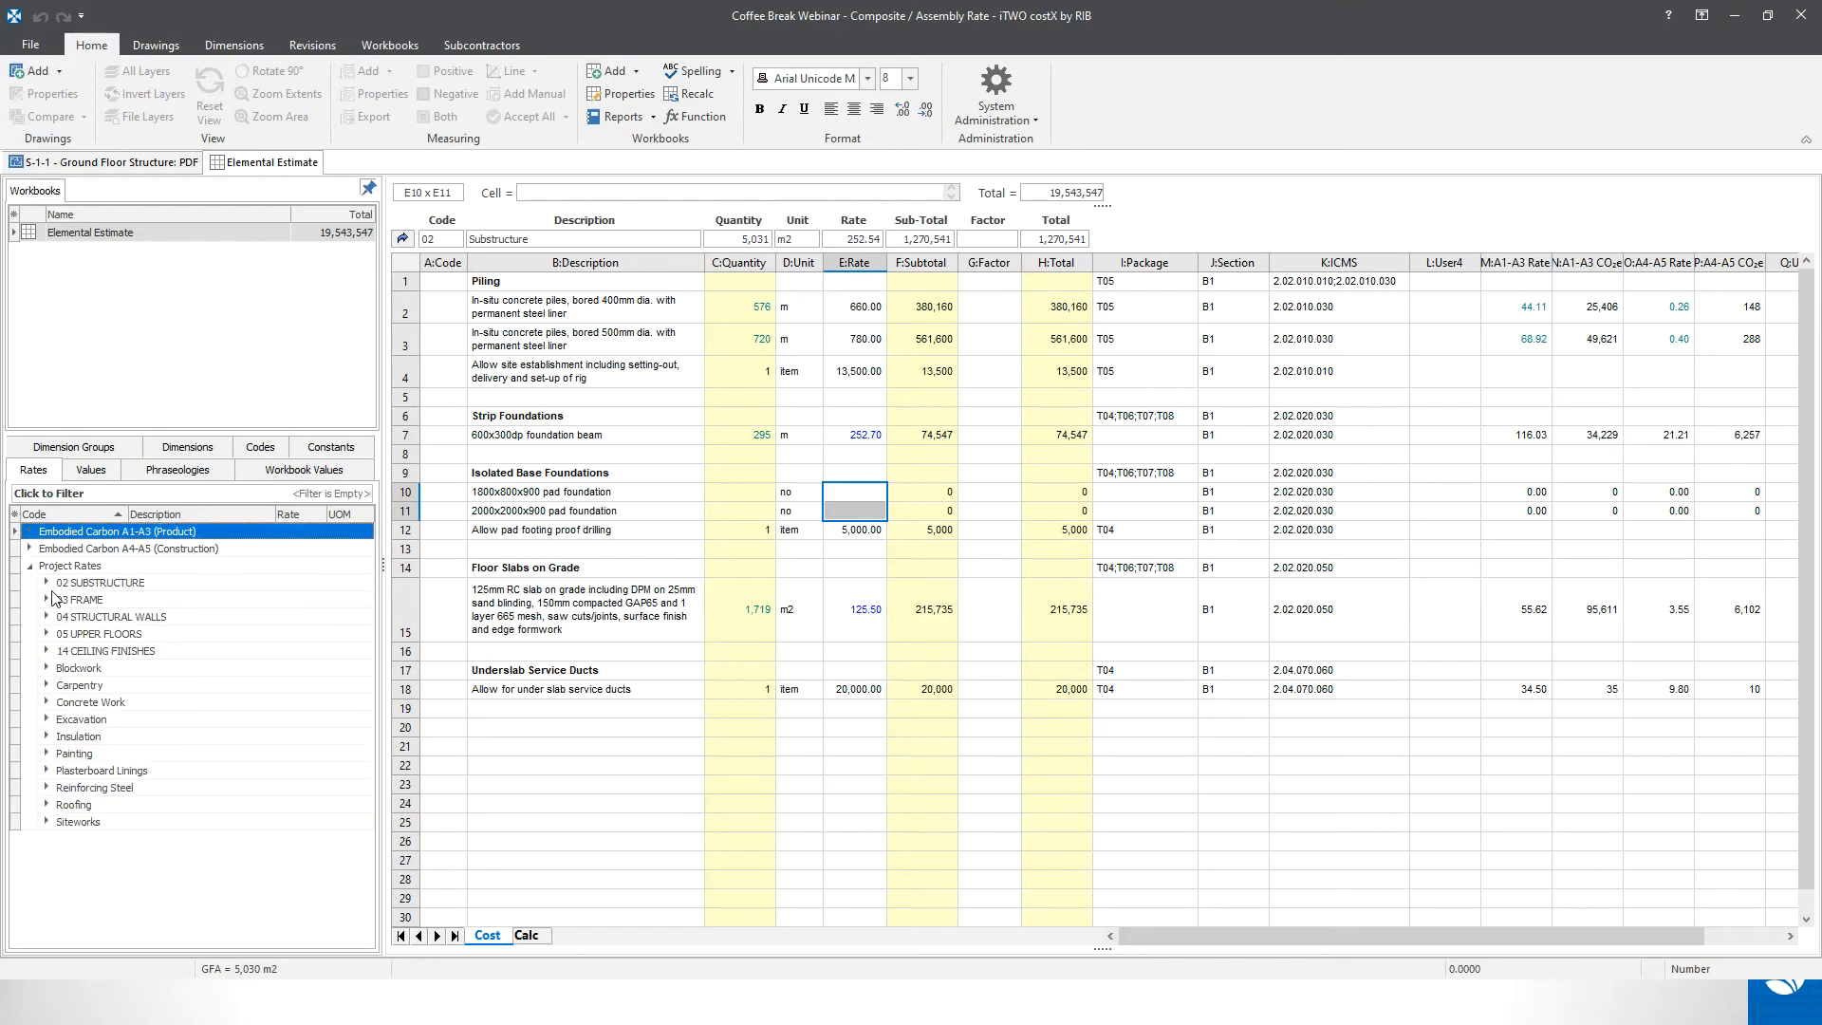
click(47, 583)
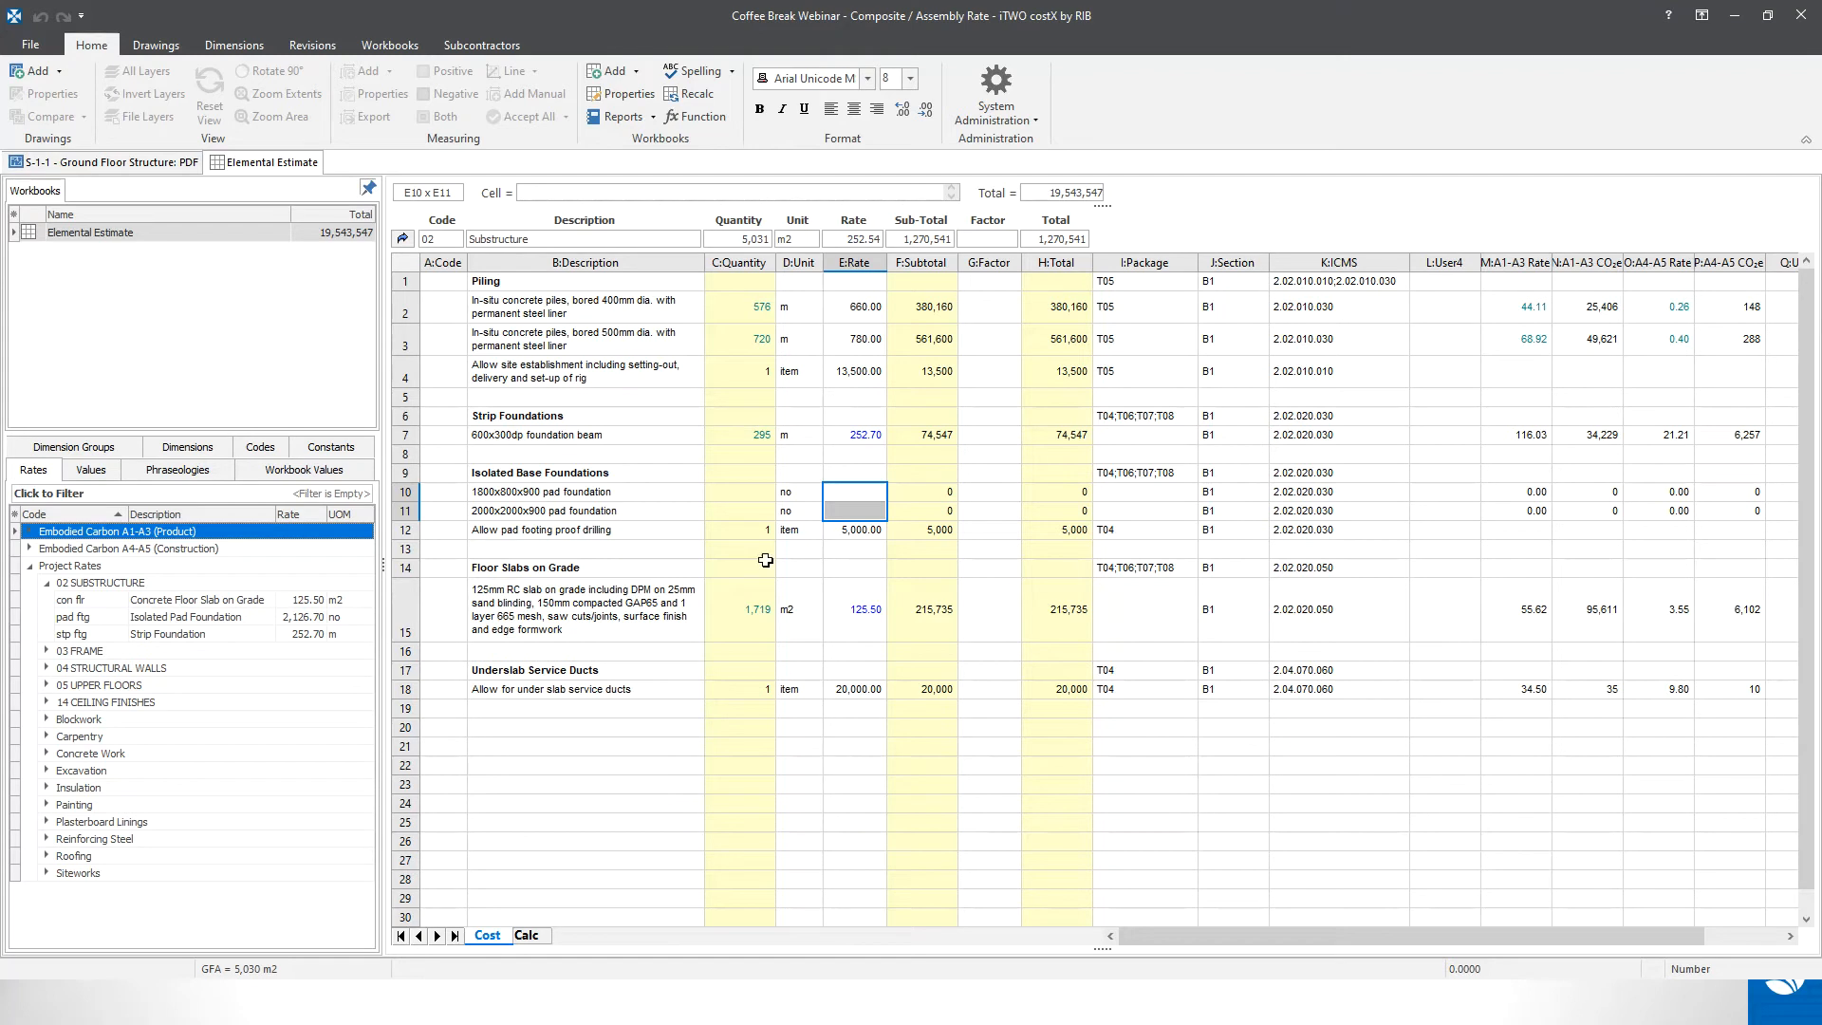
click(204, 618)
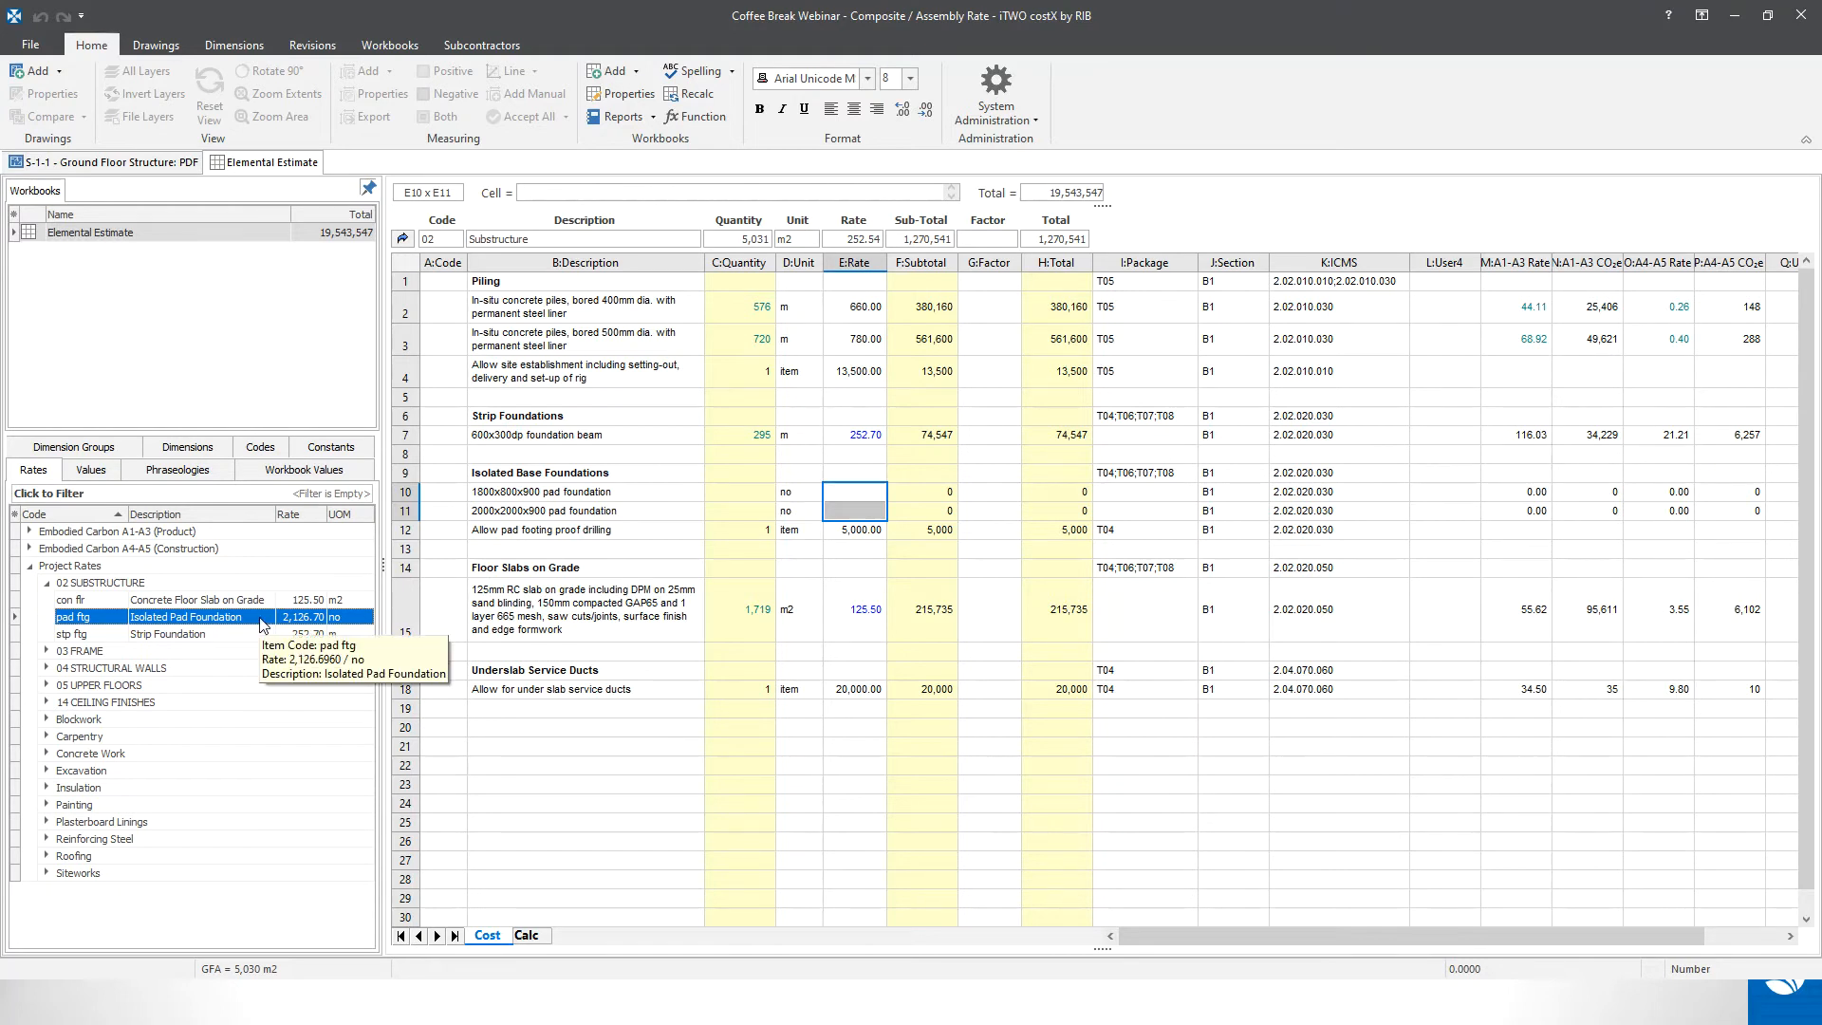
drag(260, 619, 856, 499)
click(1058, 423)
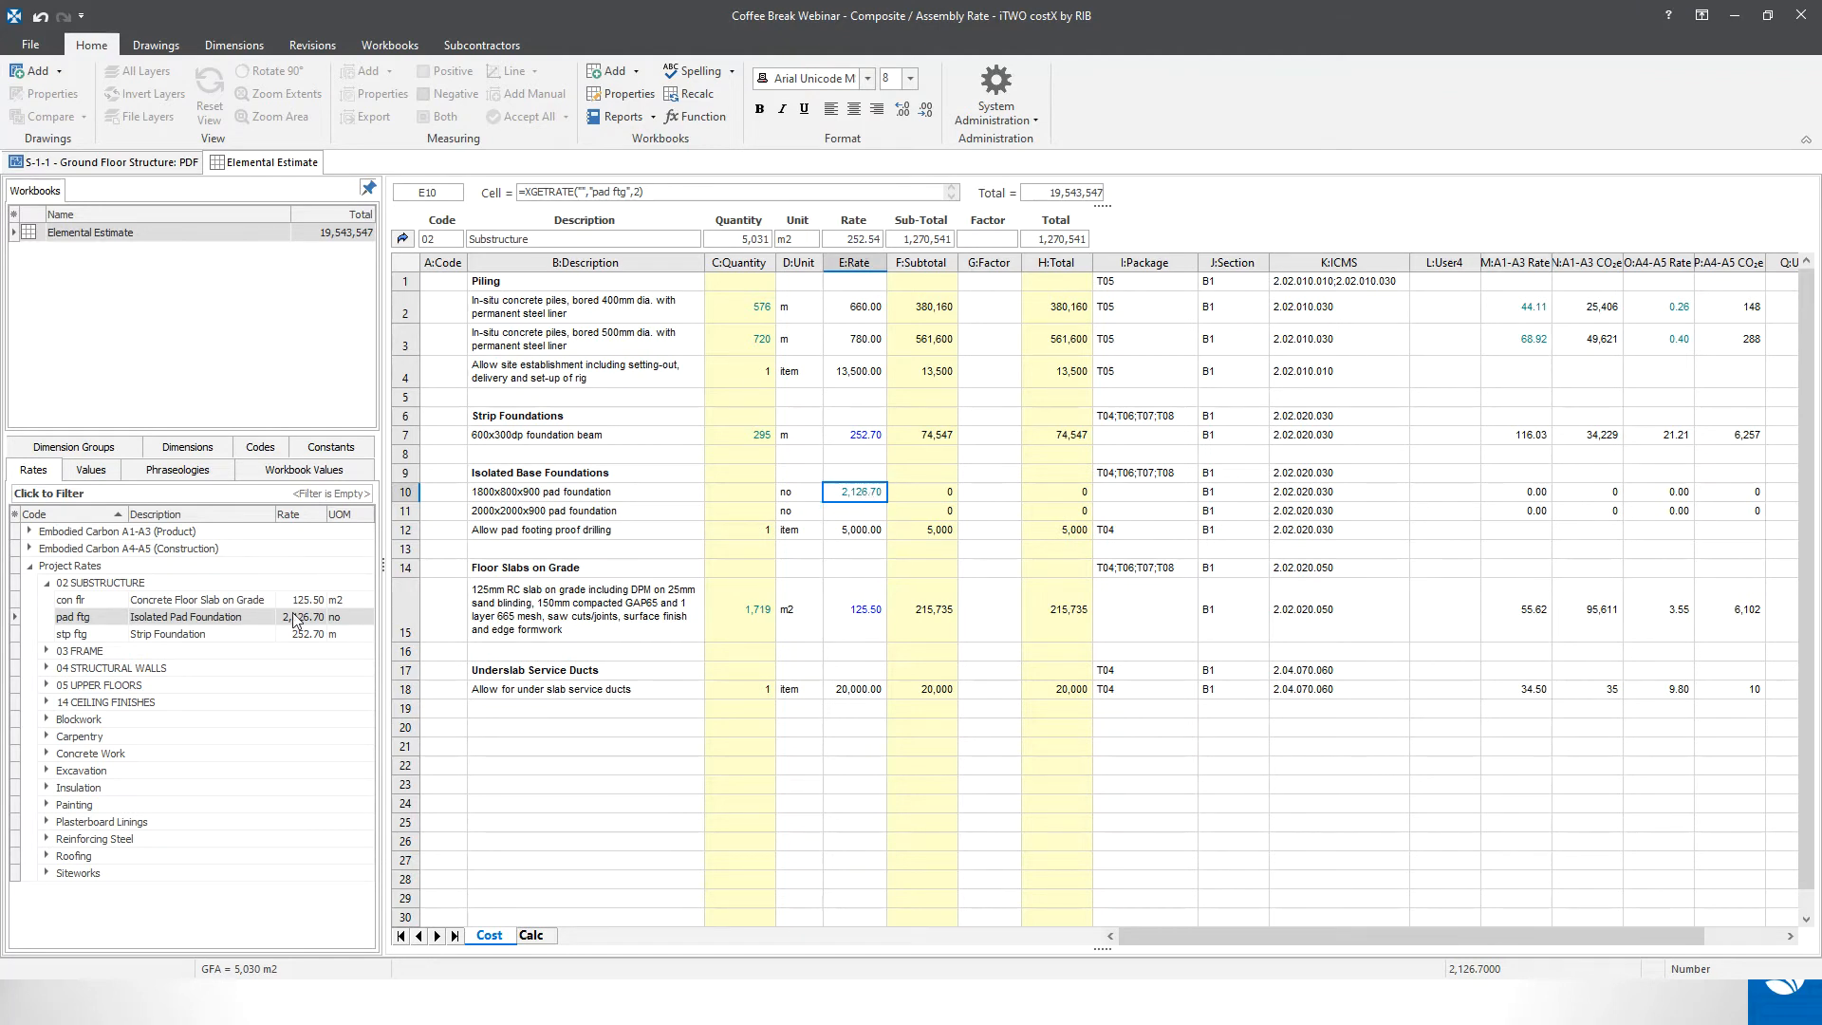
- Clear the rate of the 1800x800x900 pad foundation
mouse_move(289, 621)
key(Delete)
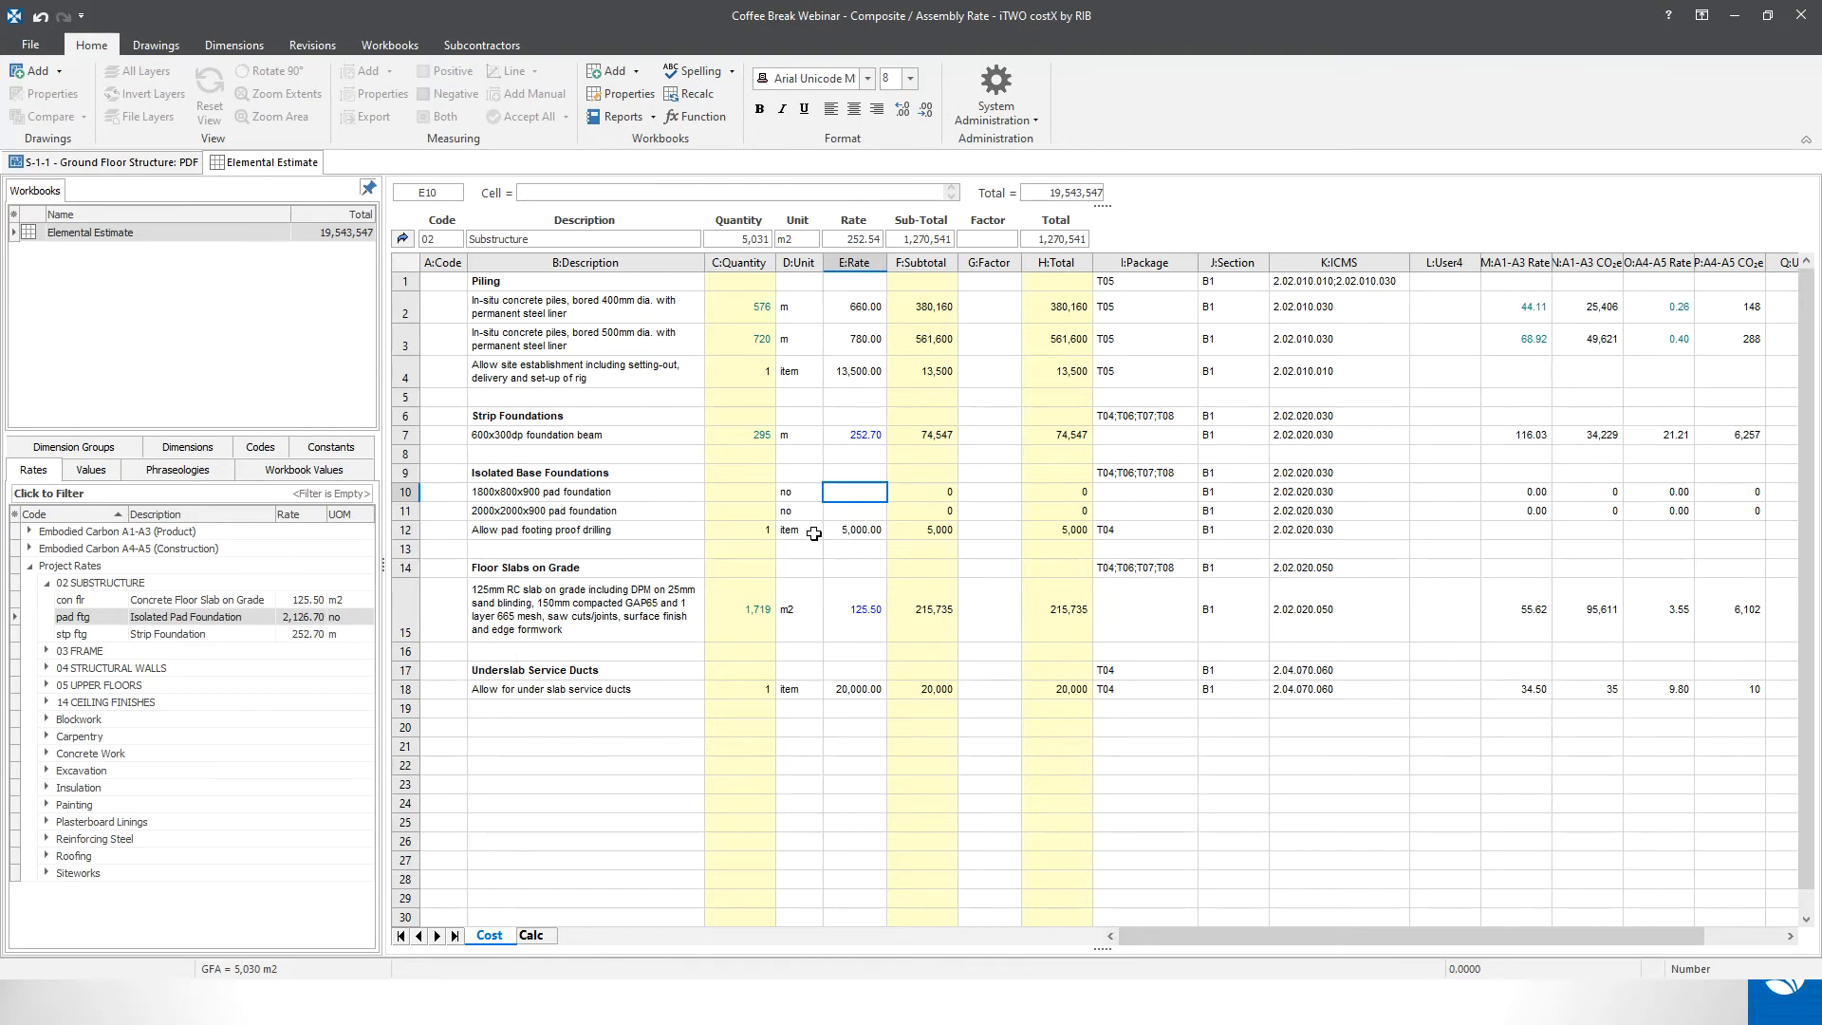
- Examine the rate calculation of the pad ftg project rate, including its dimensions, rebar and assembly items, and leave it without changes
click(263, 621)
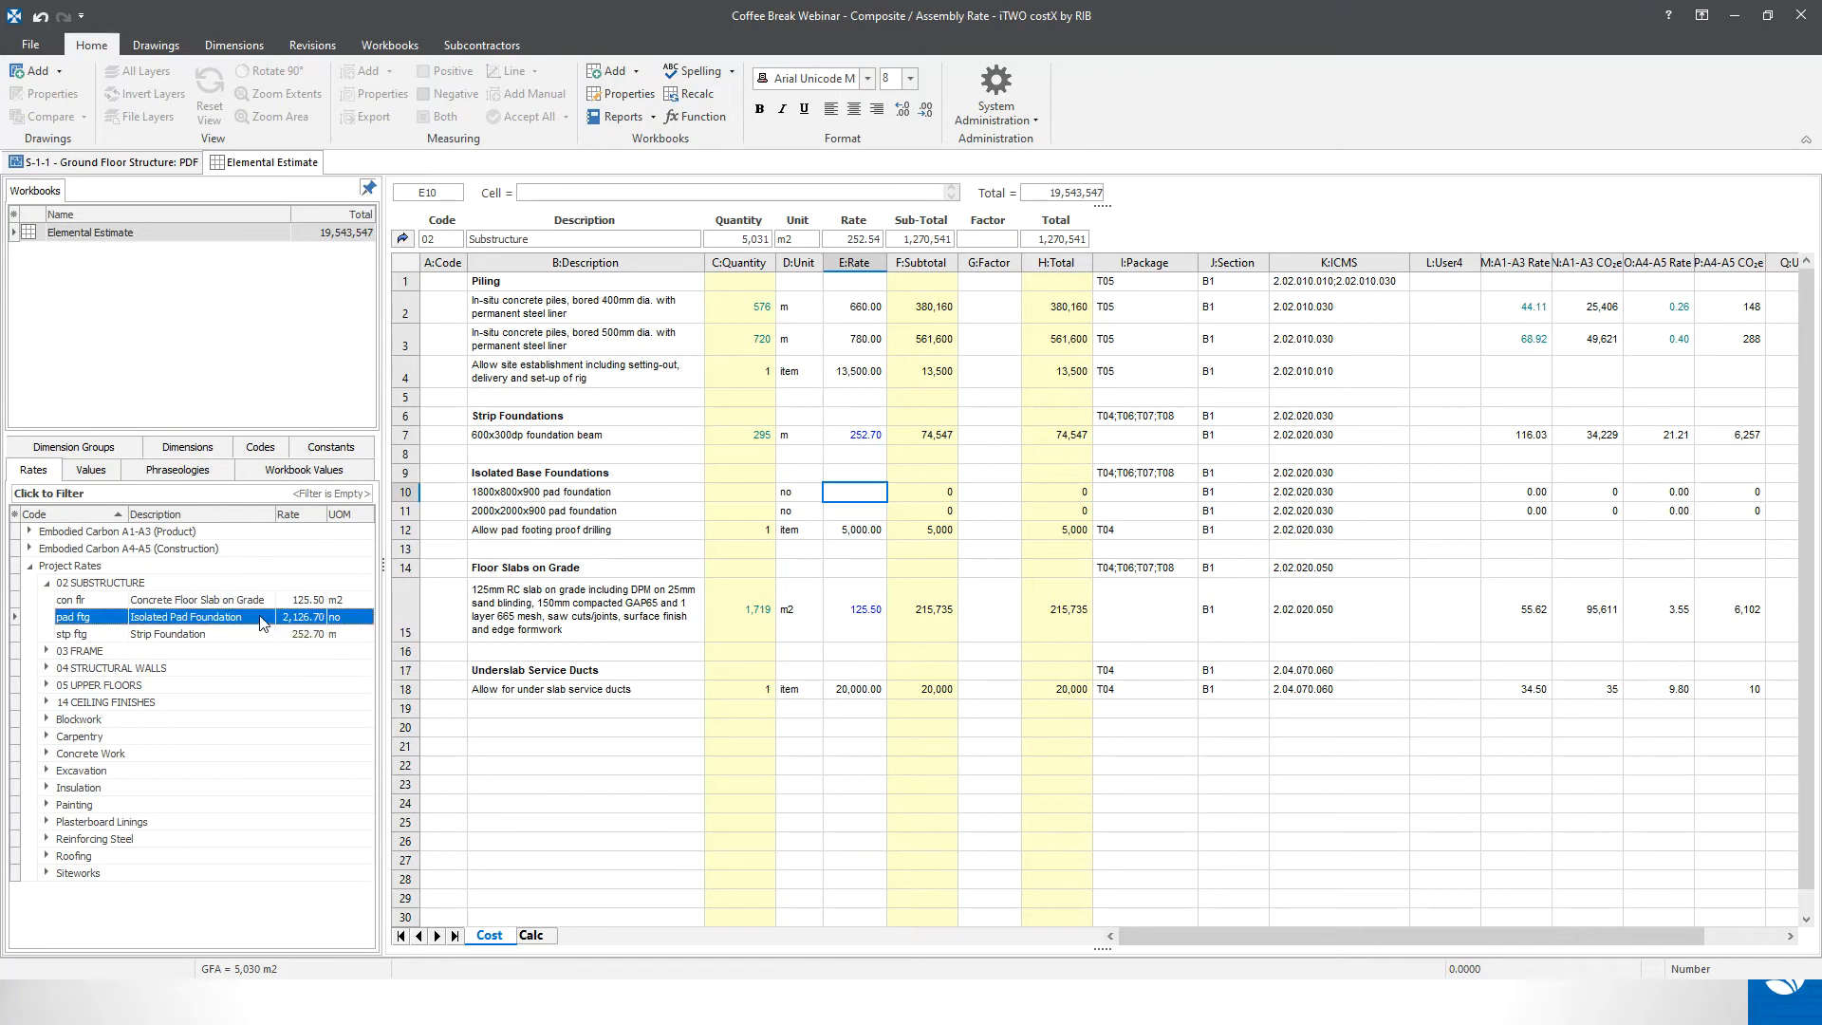
right_click(261, 618)
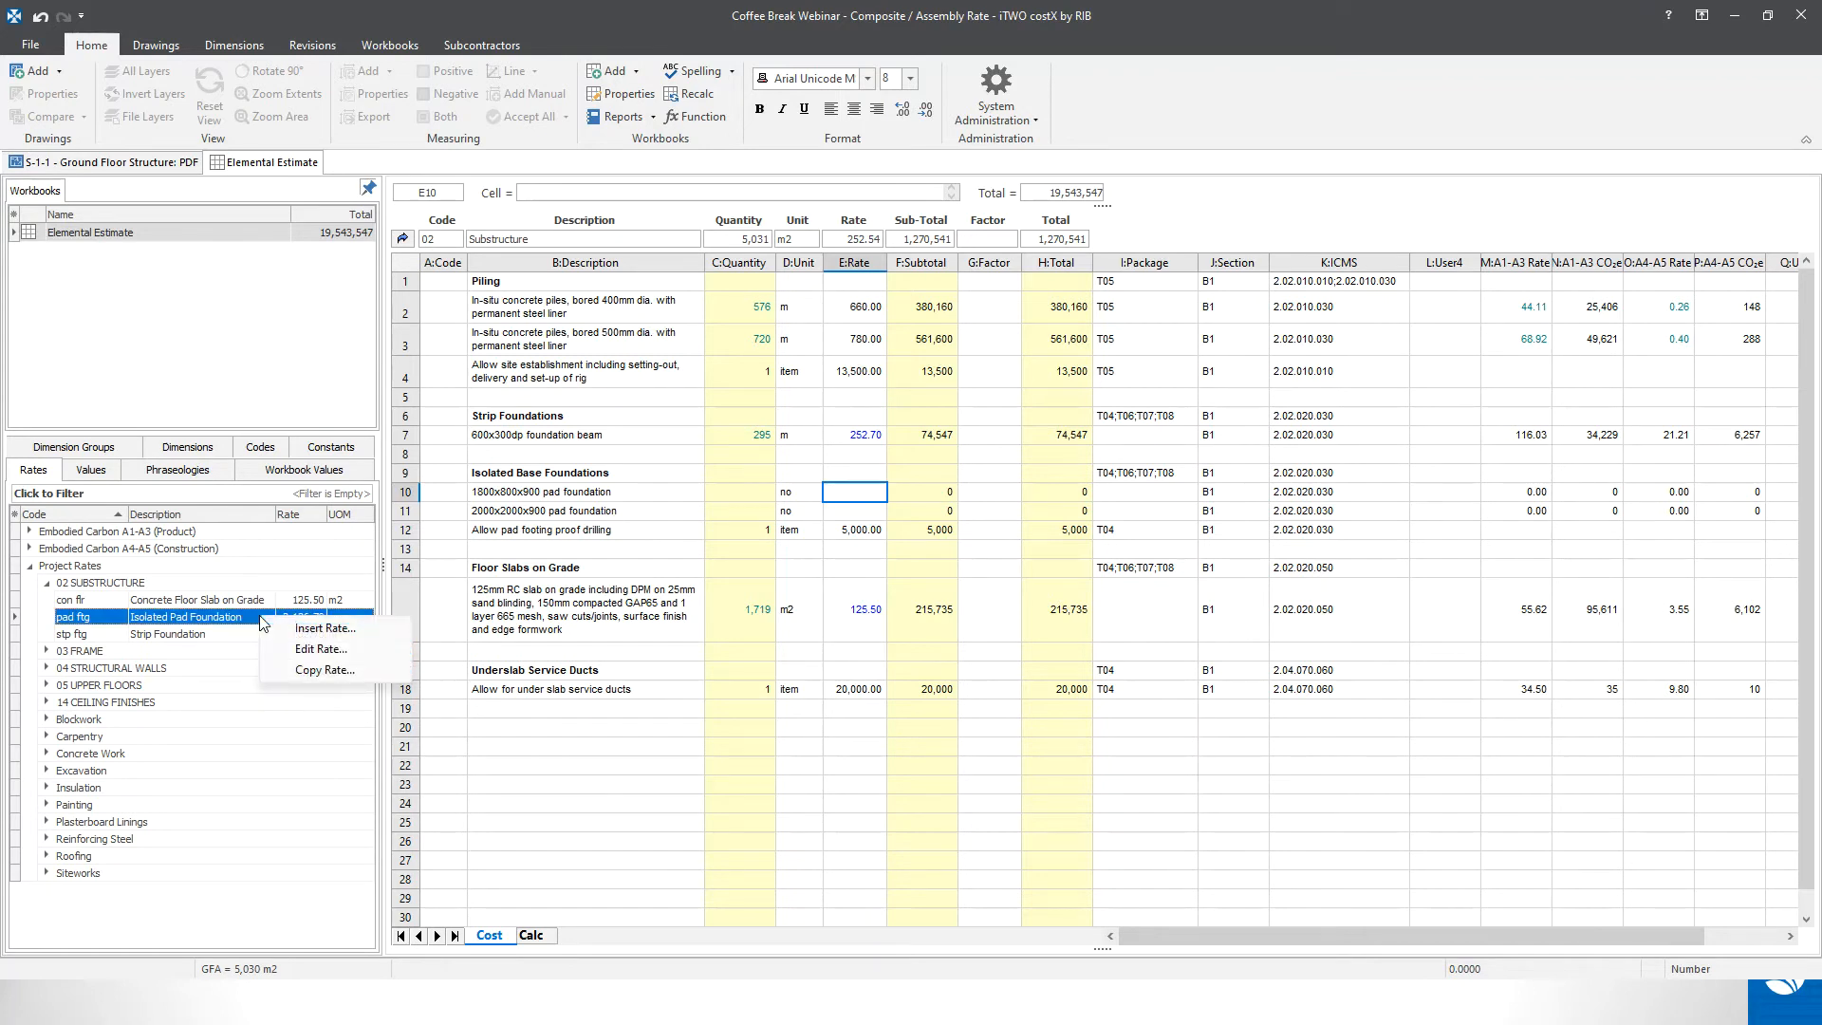
click(346, 653)
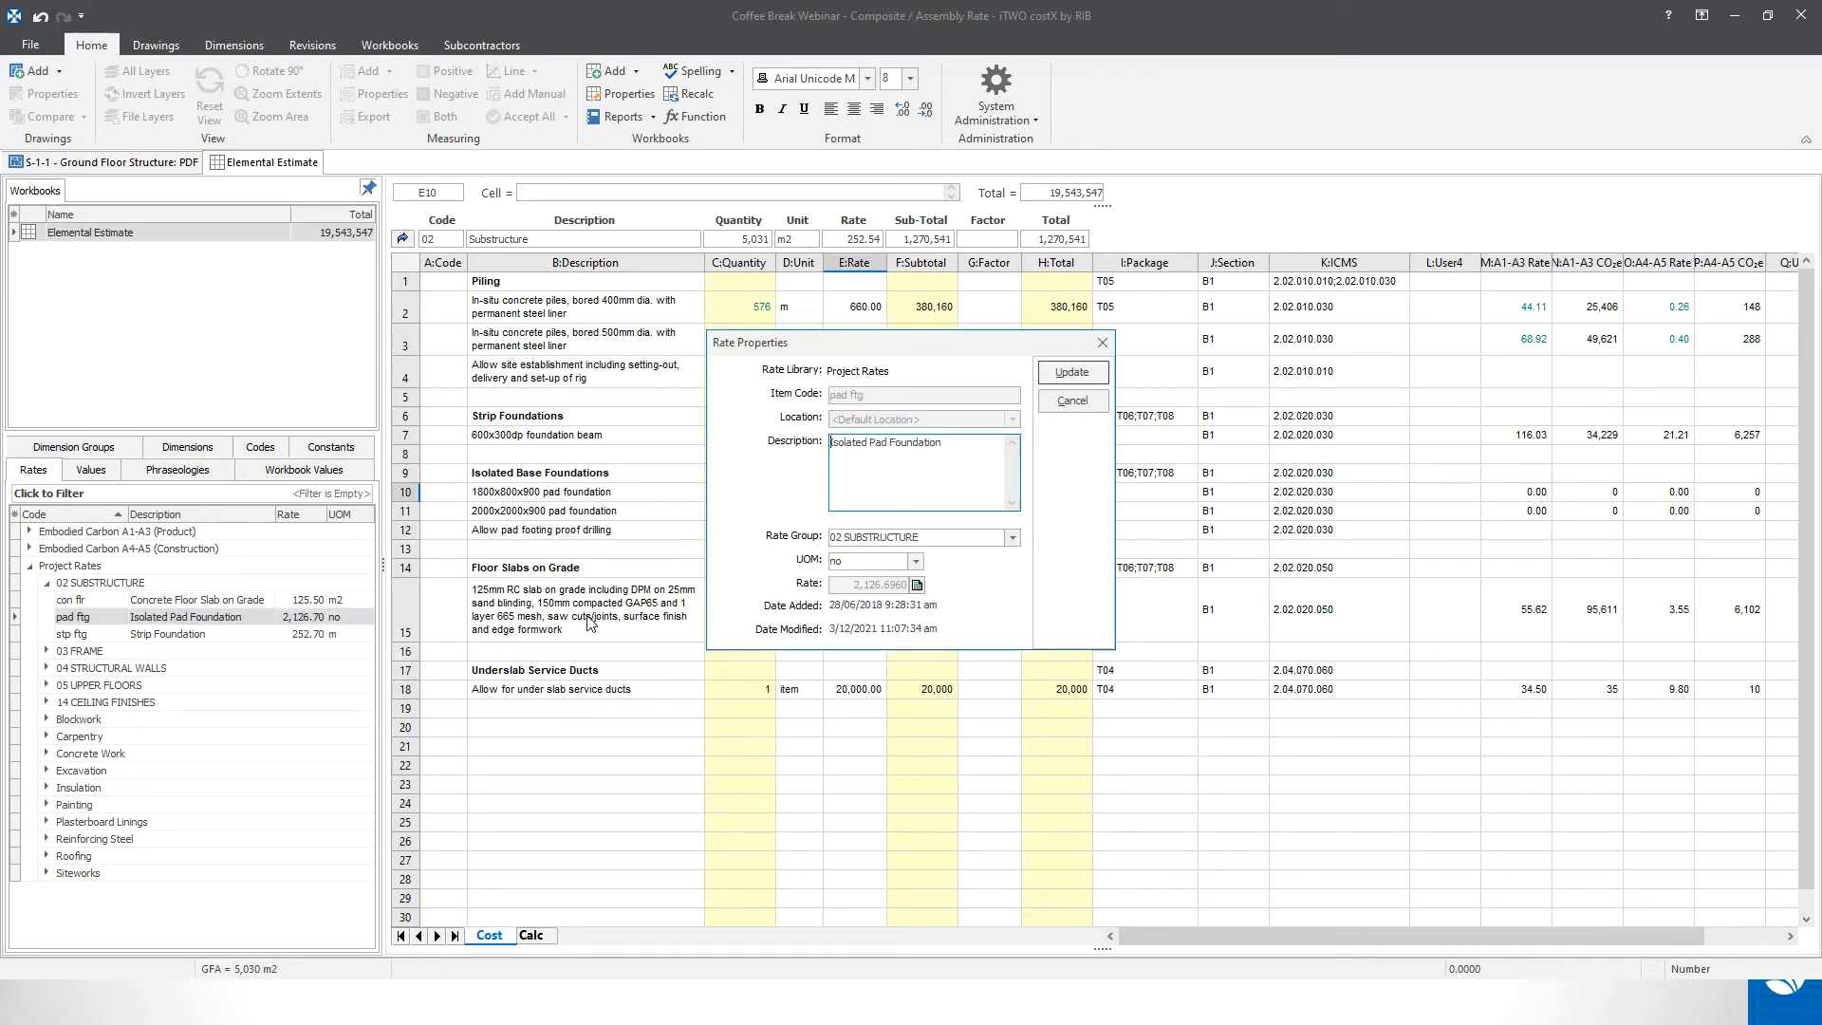
click(917, 585)
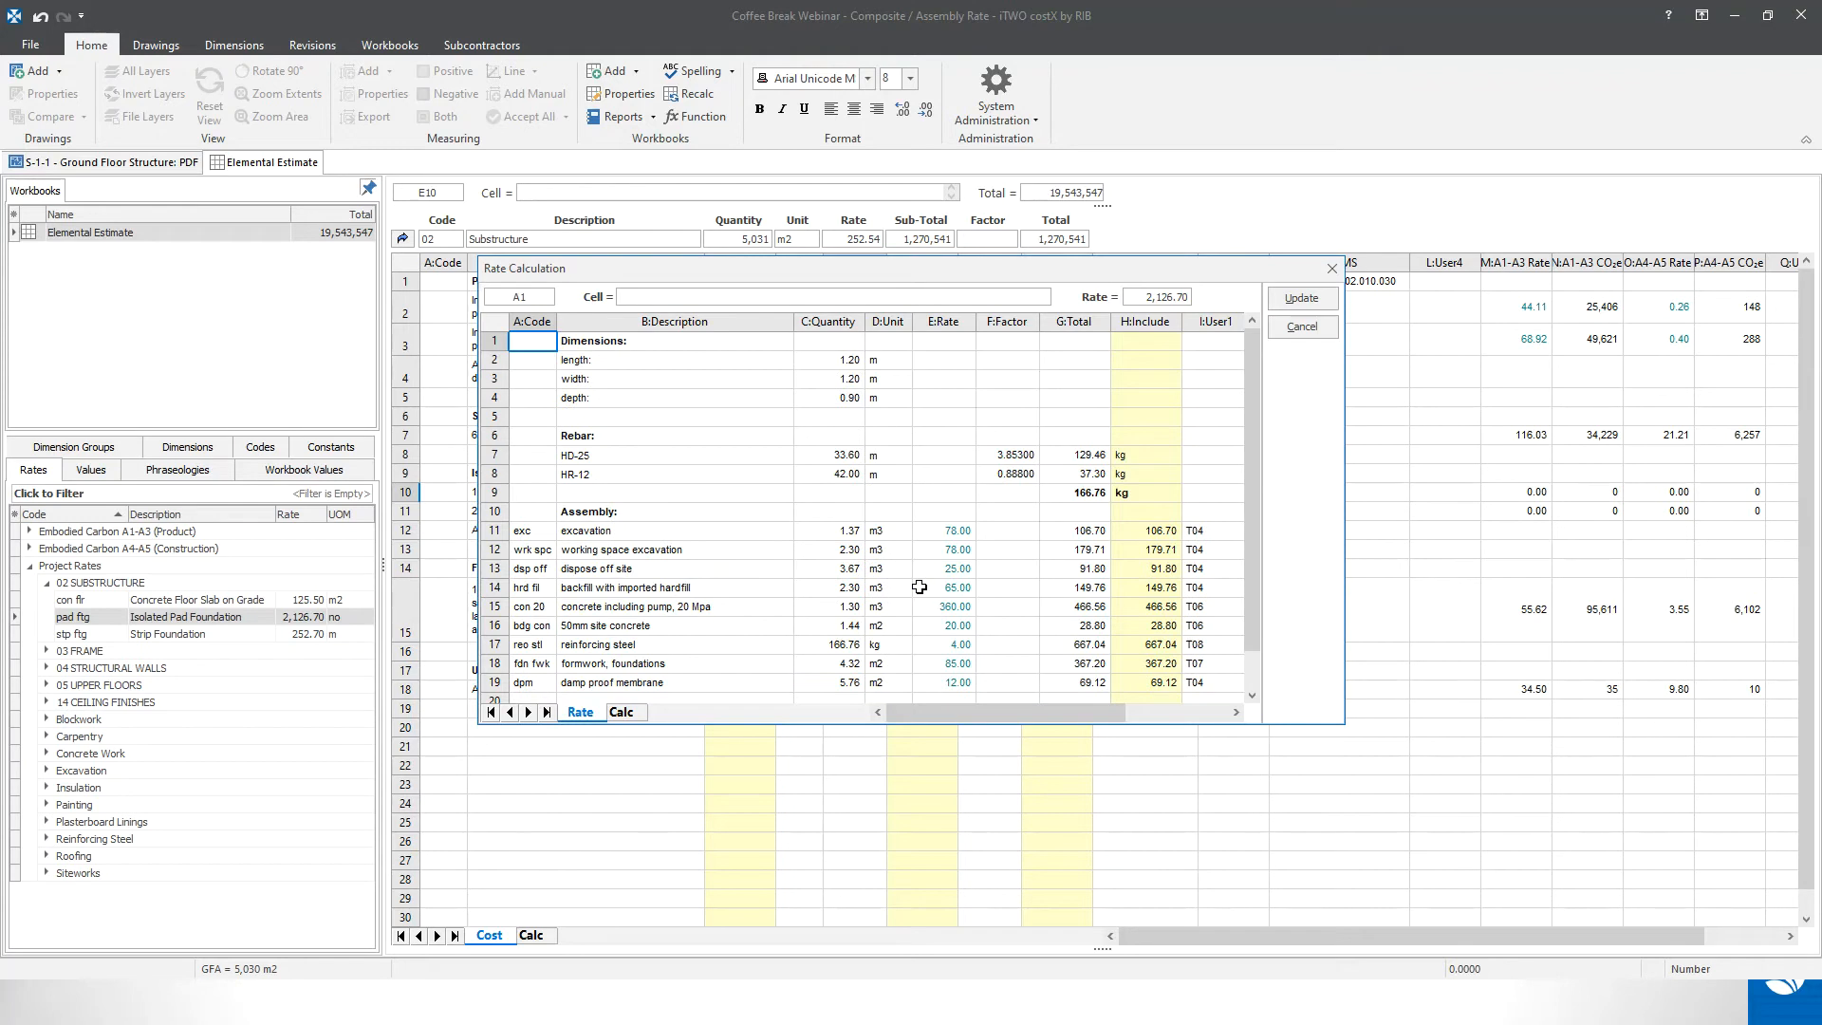
scroll(811, 615, down, 1)
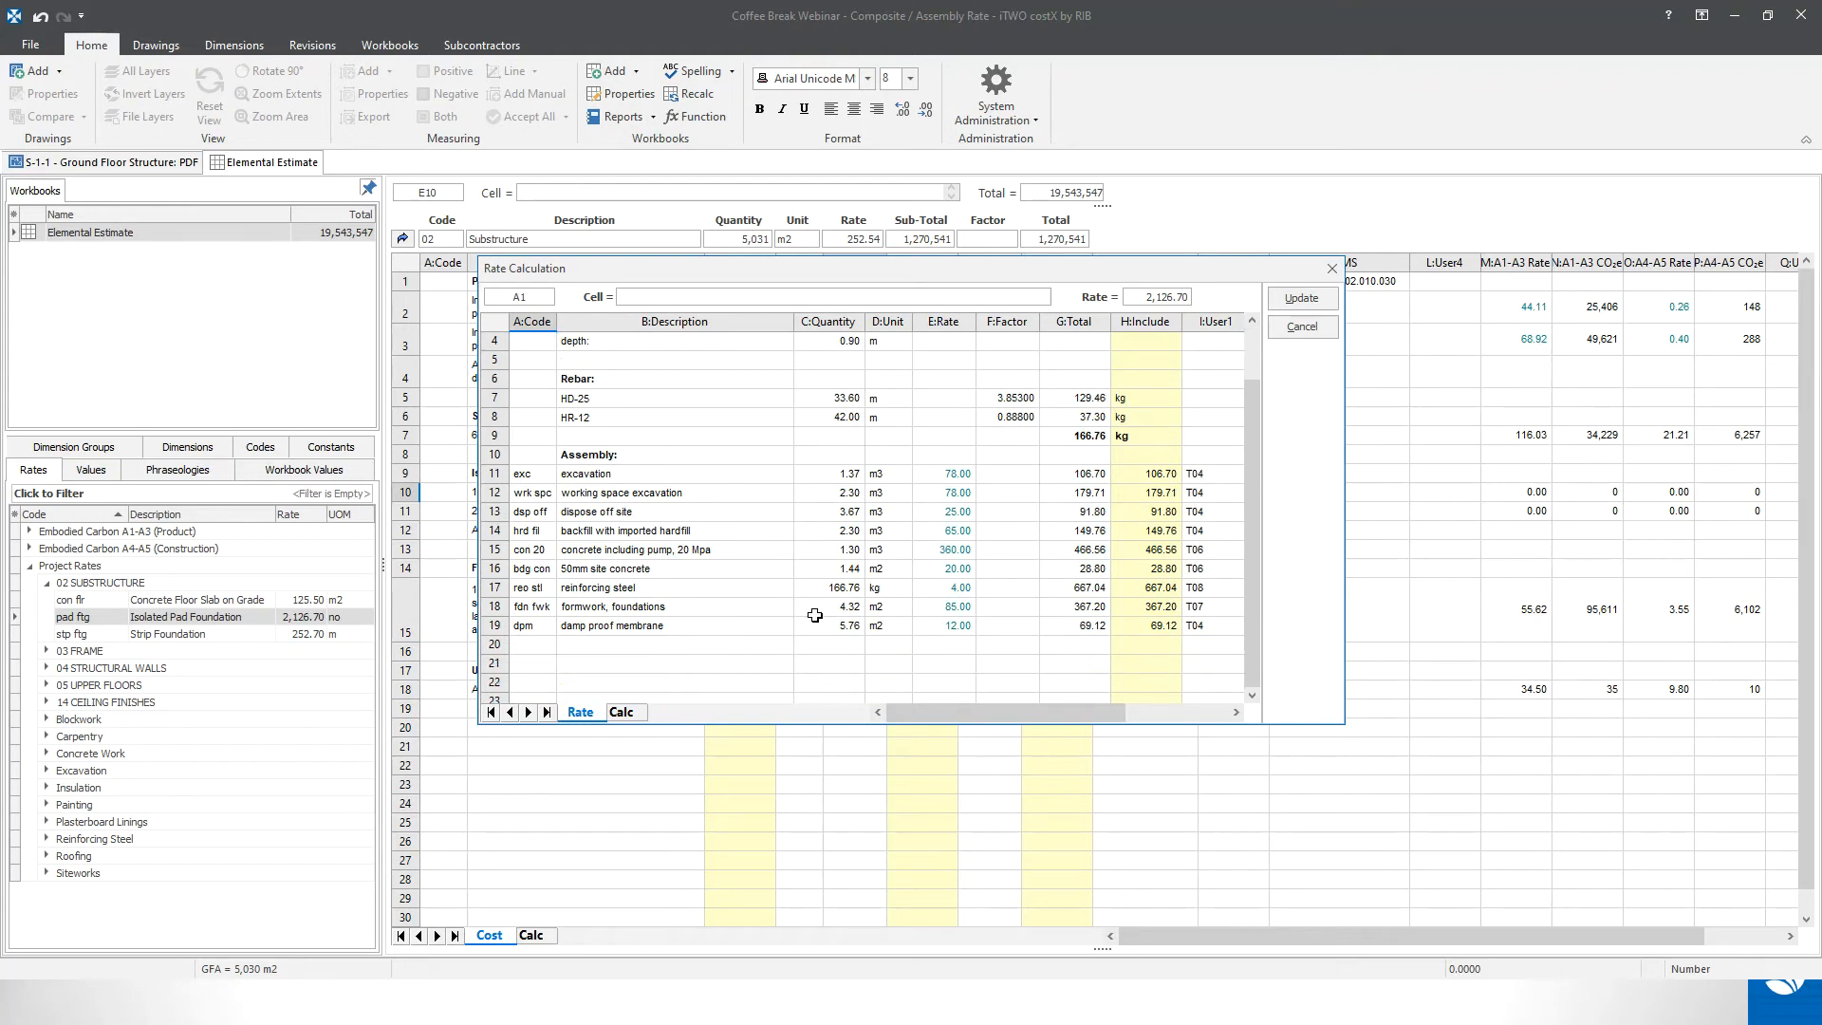
scroll(852, 615, up, 1)
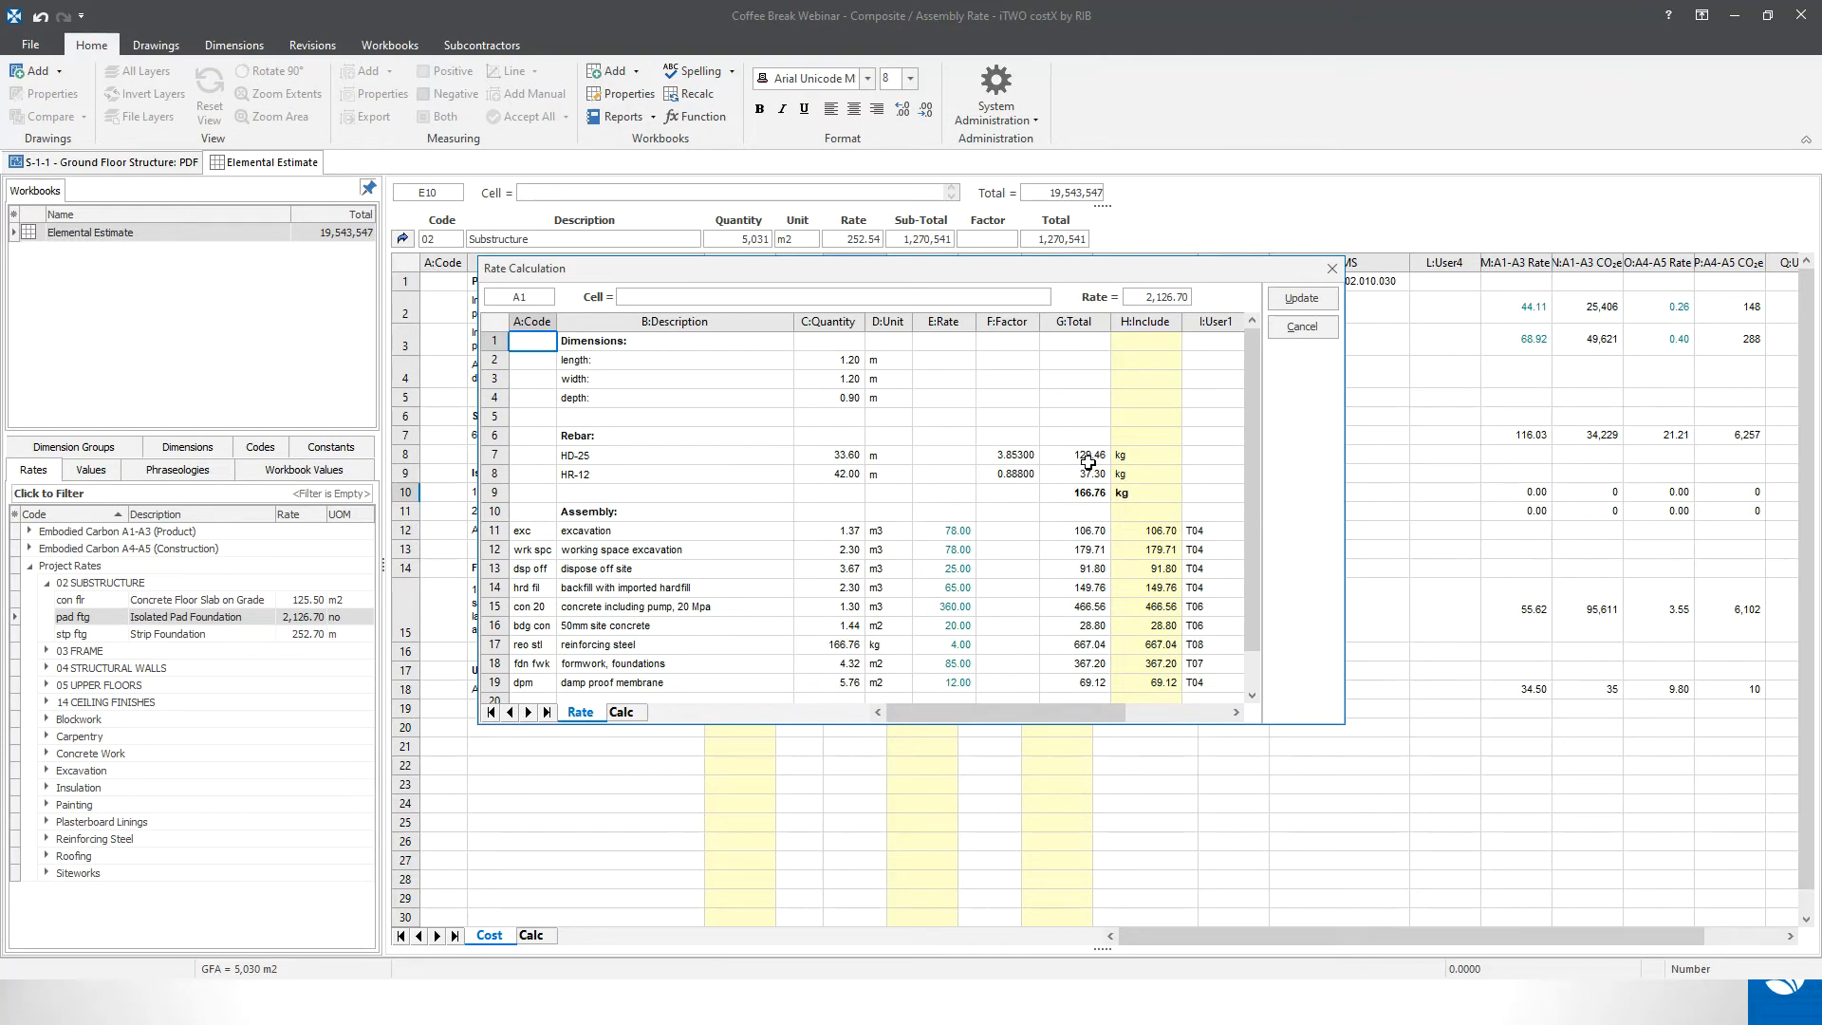
click(1306, 334)
click(1081, 403)
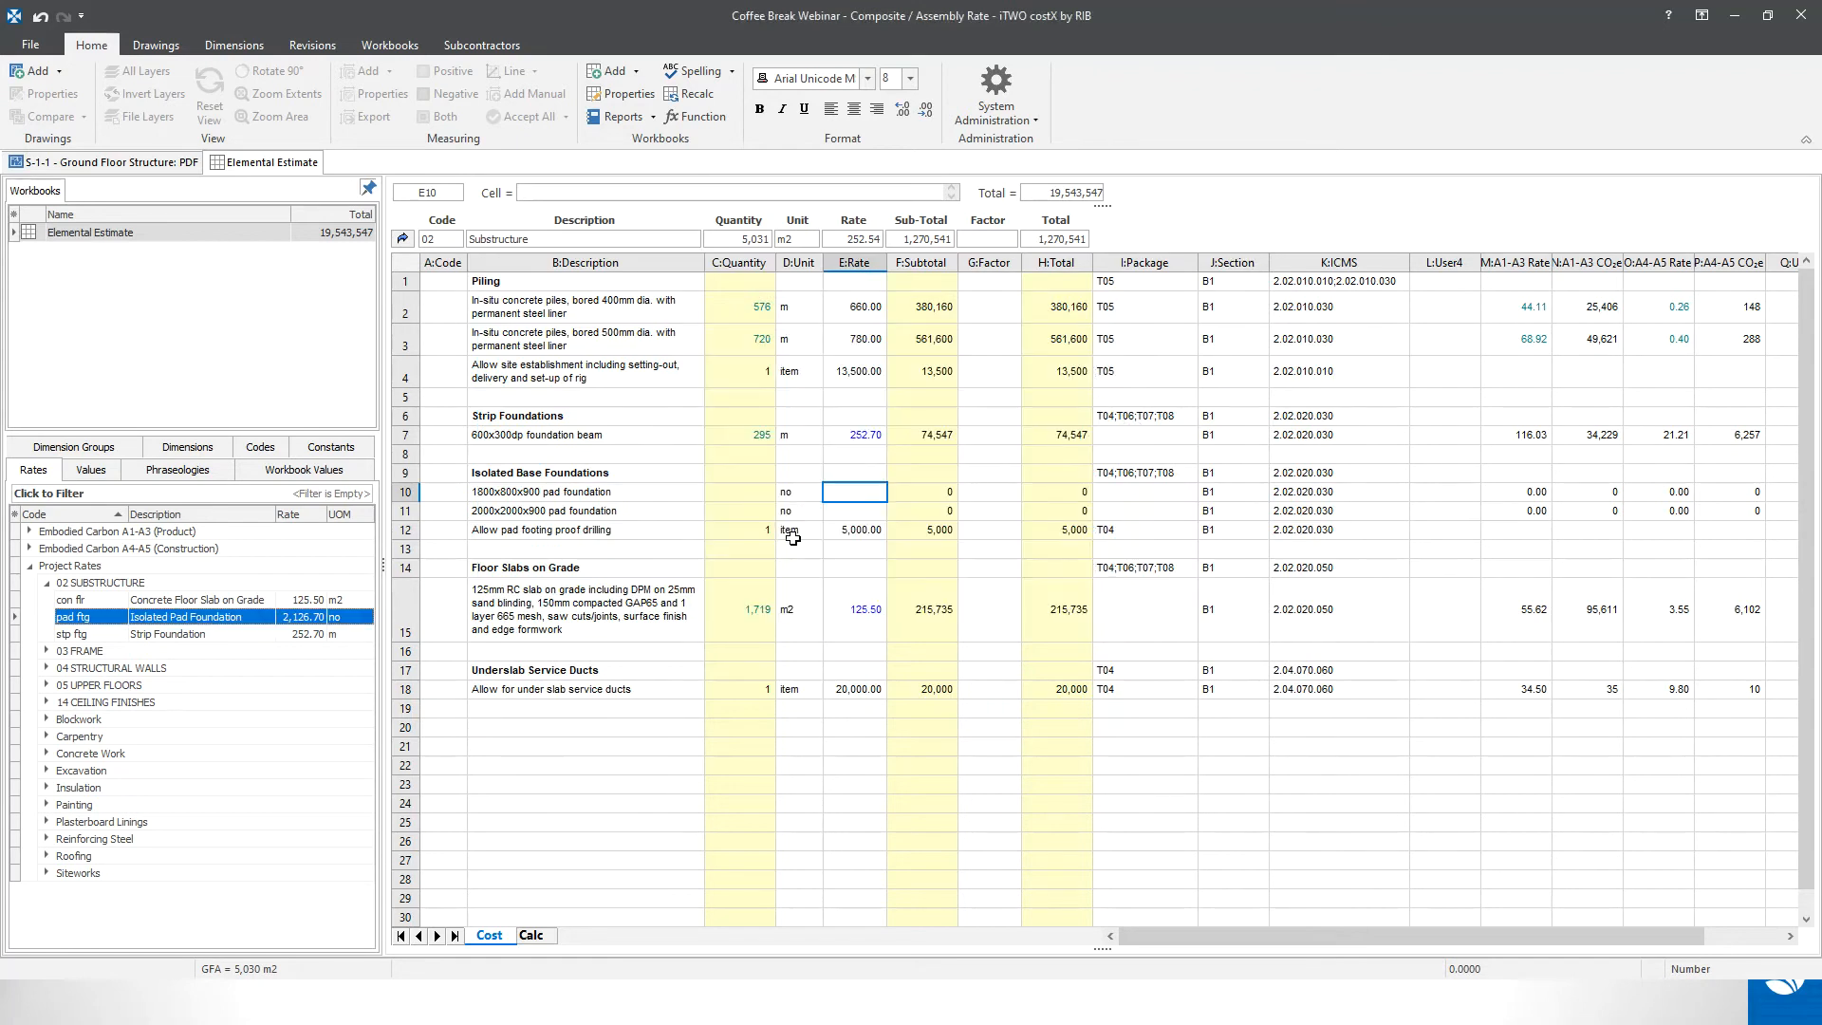
- Add the pad ftg rate to the 1800x800x900 pad foundation as its own rate build-up and review that build-up sheet
drag(245, 620, 851, 497)
drag(851, 498, 851, 498)
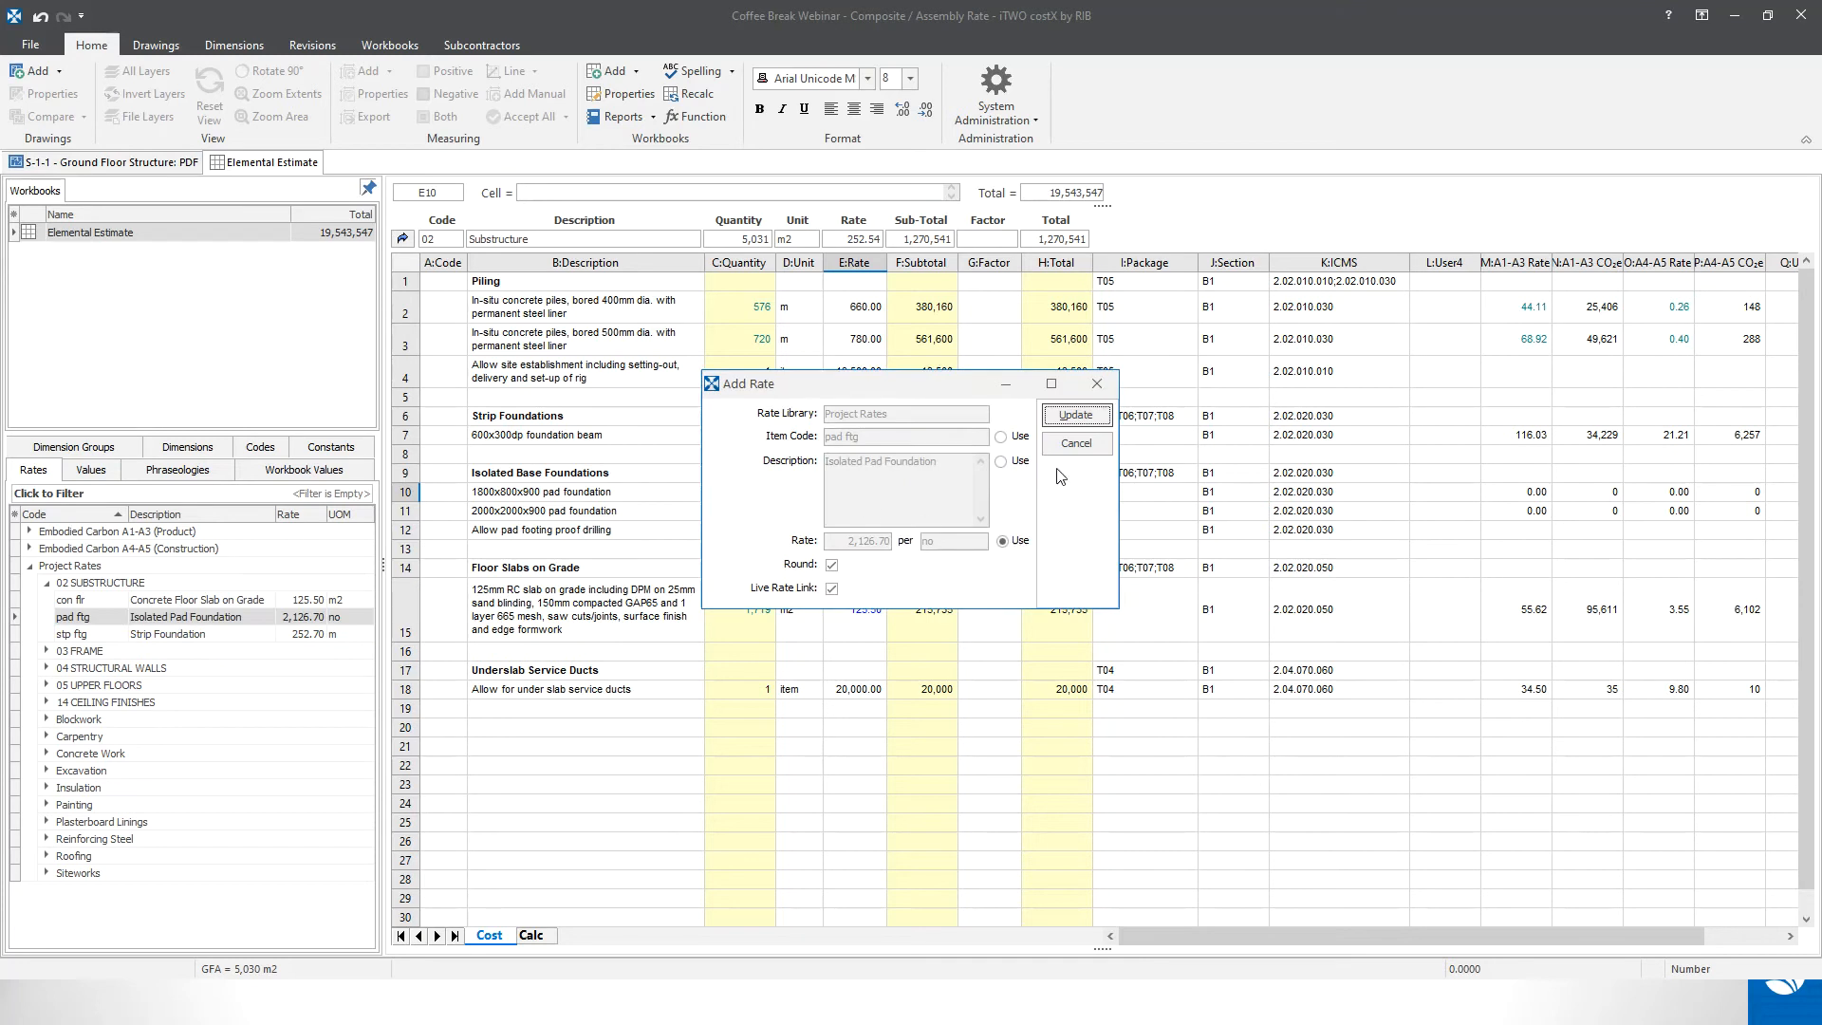
click(1075, 415)
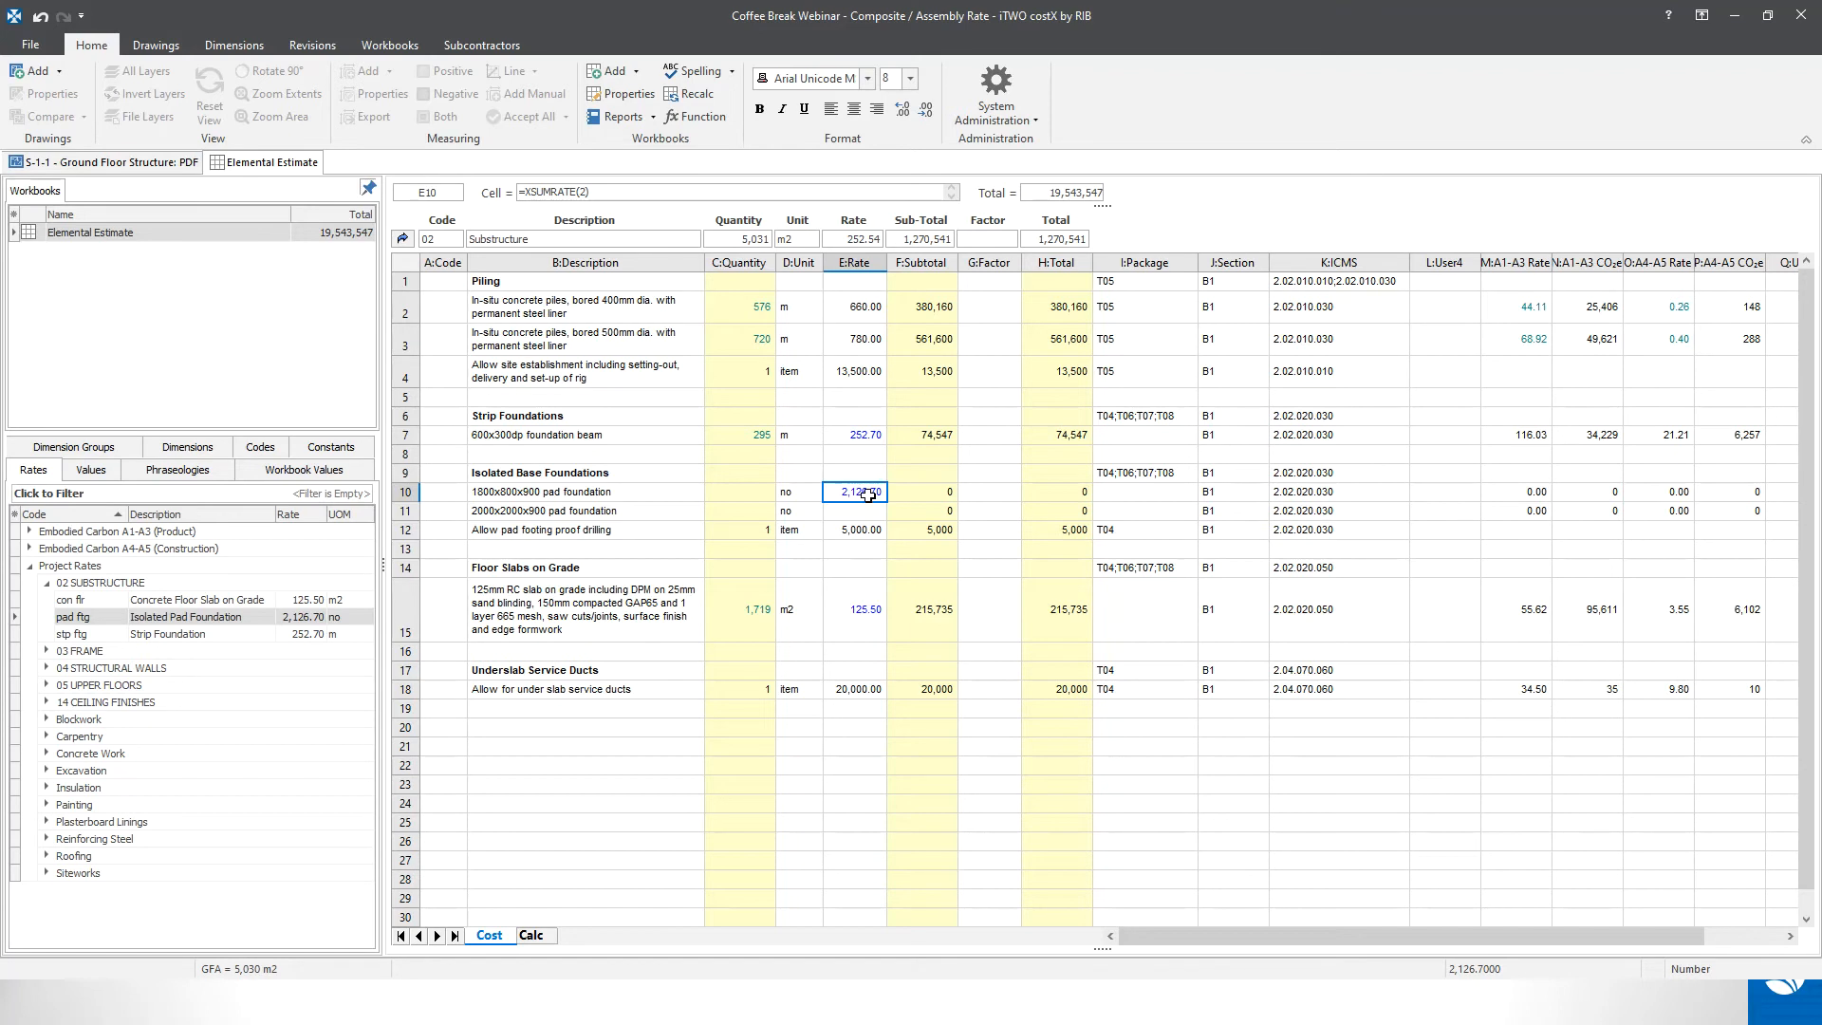
double_click(869, 493)
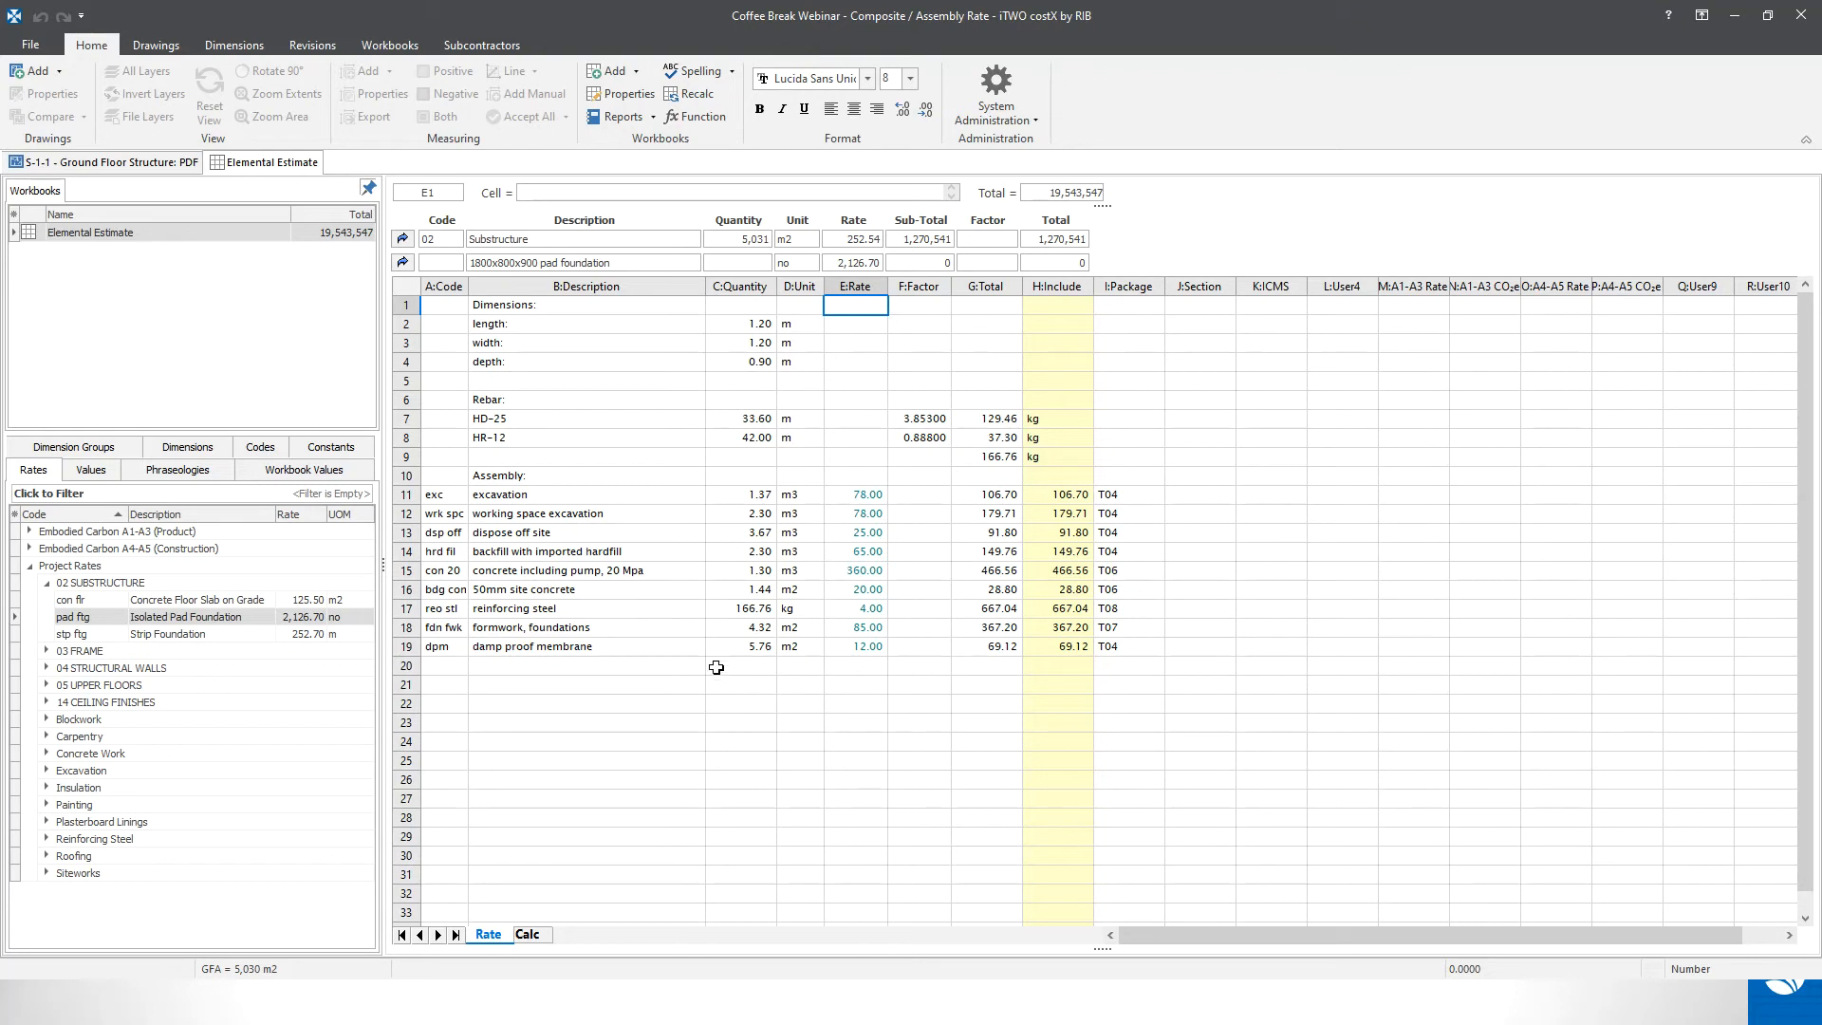
click(402, 263)
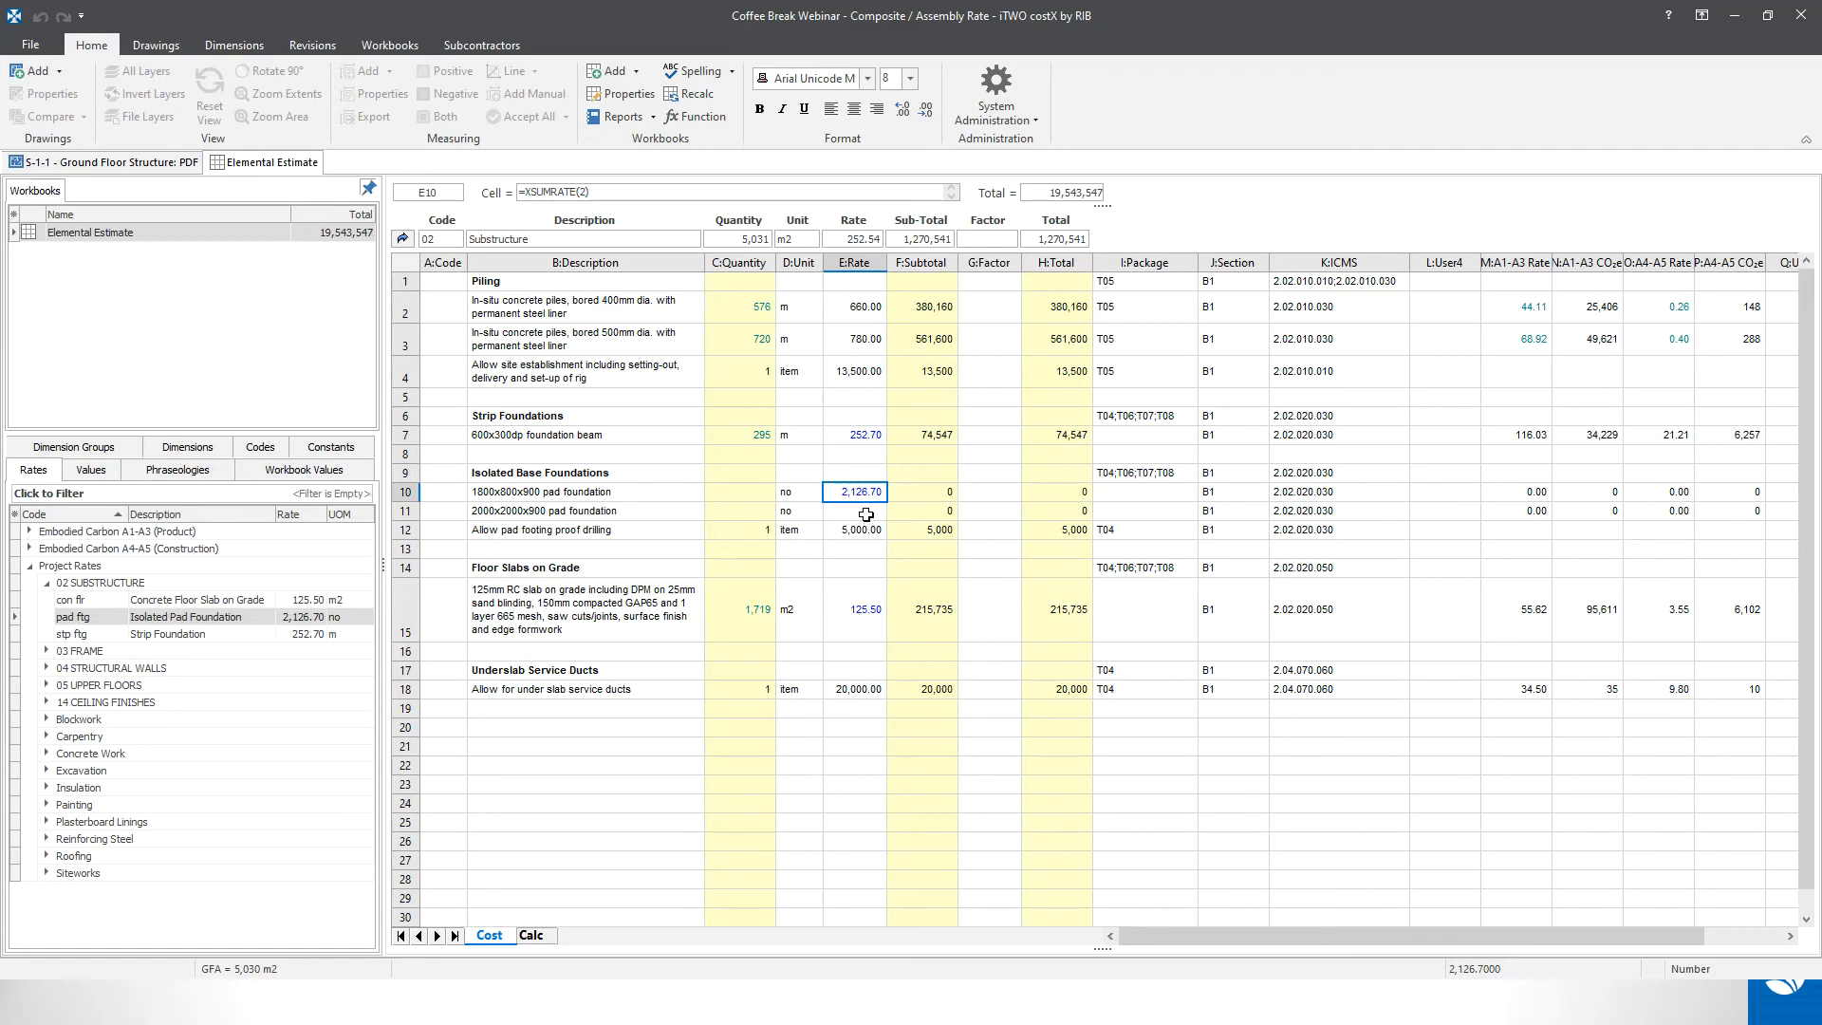
- Delete the 1800x800x900 pad foundation's rate together with its build-up and collapse the Project Rates tree
key(Delete)
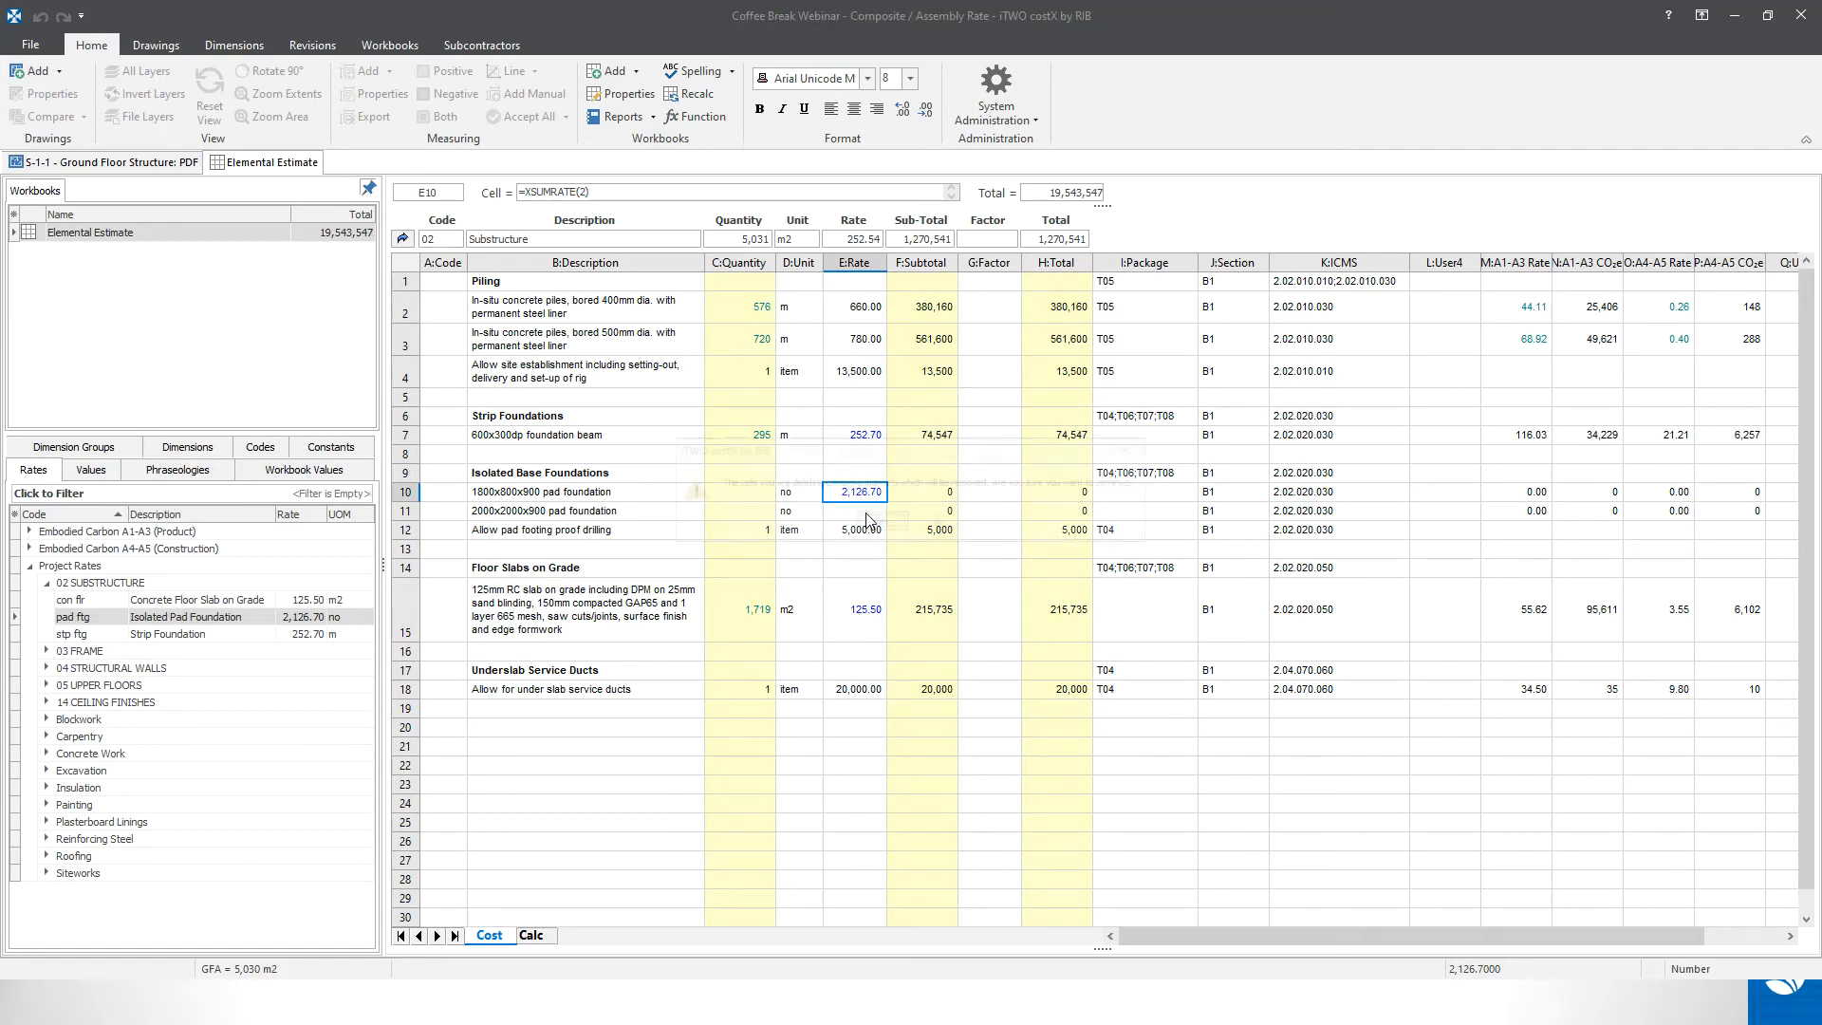
click(842, 529)
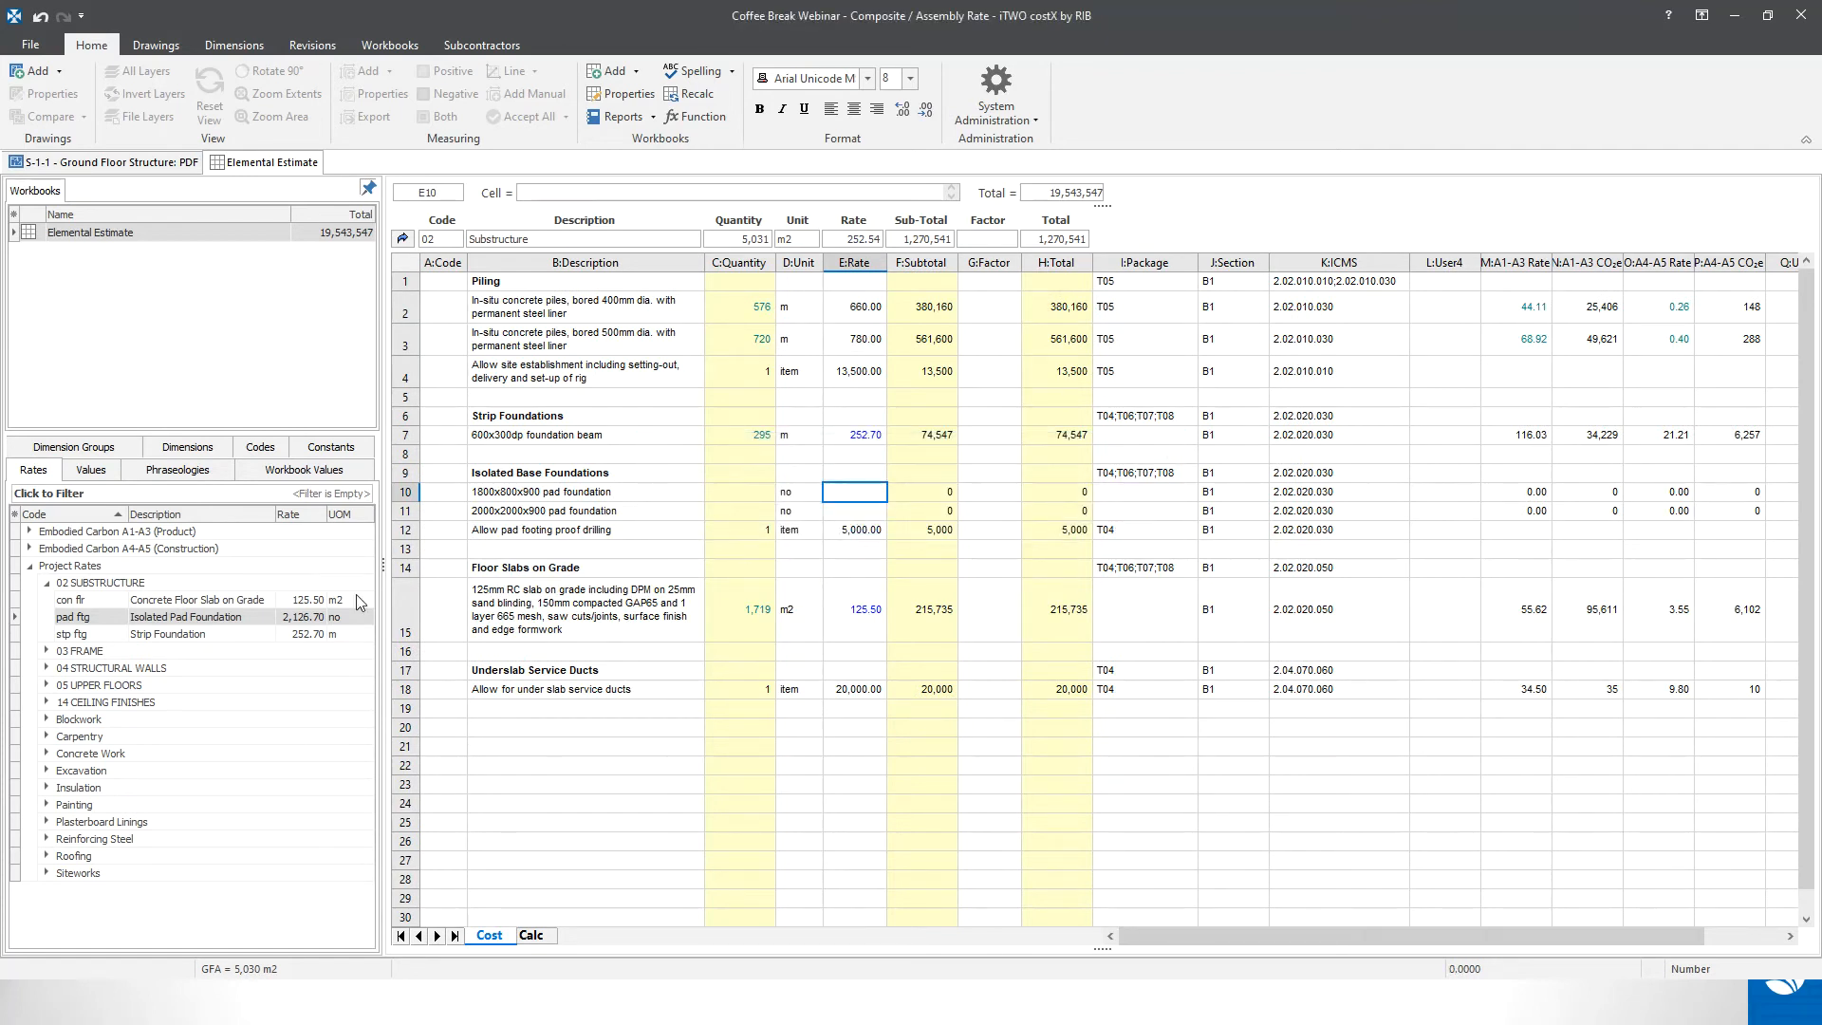
click(48, 583)
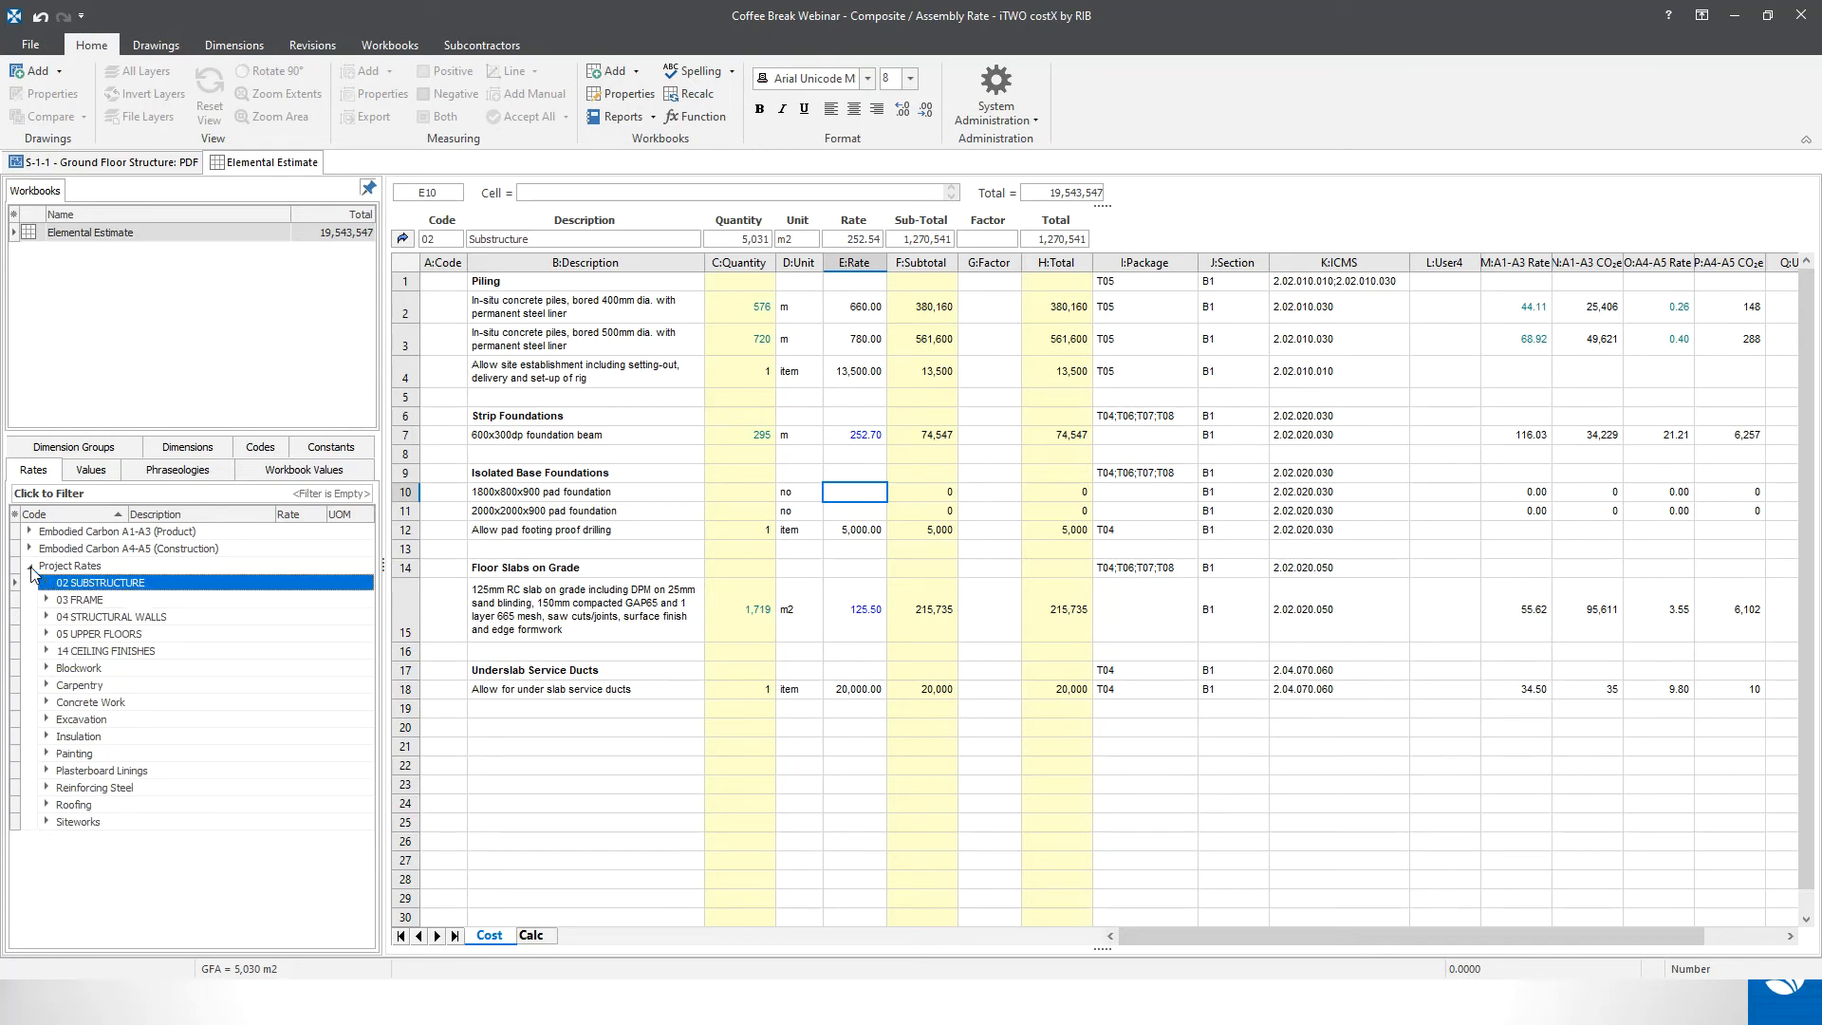
click(31, 567)
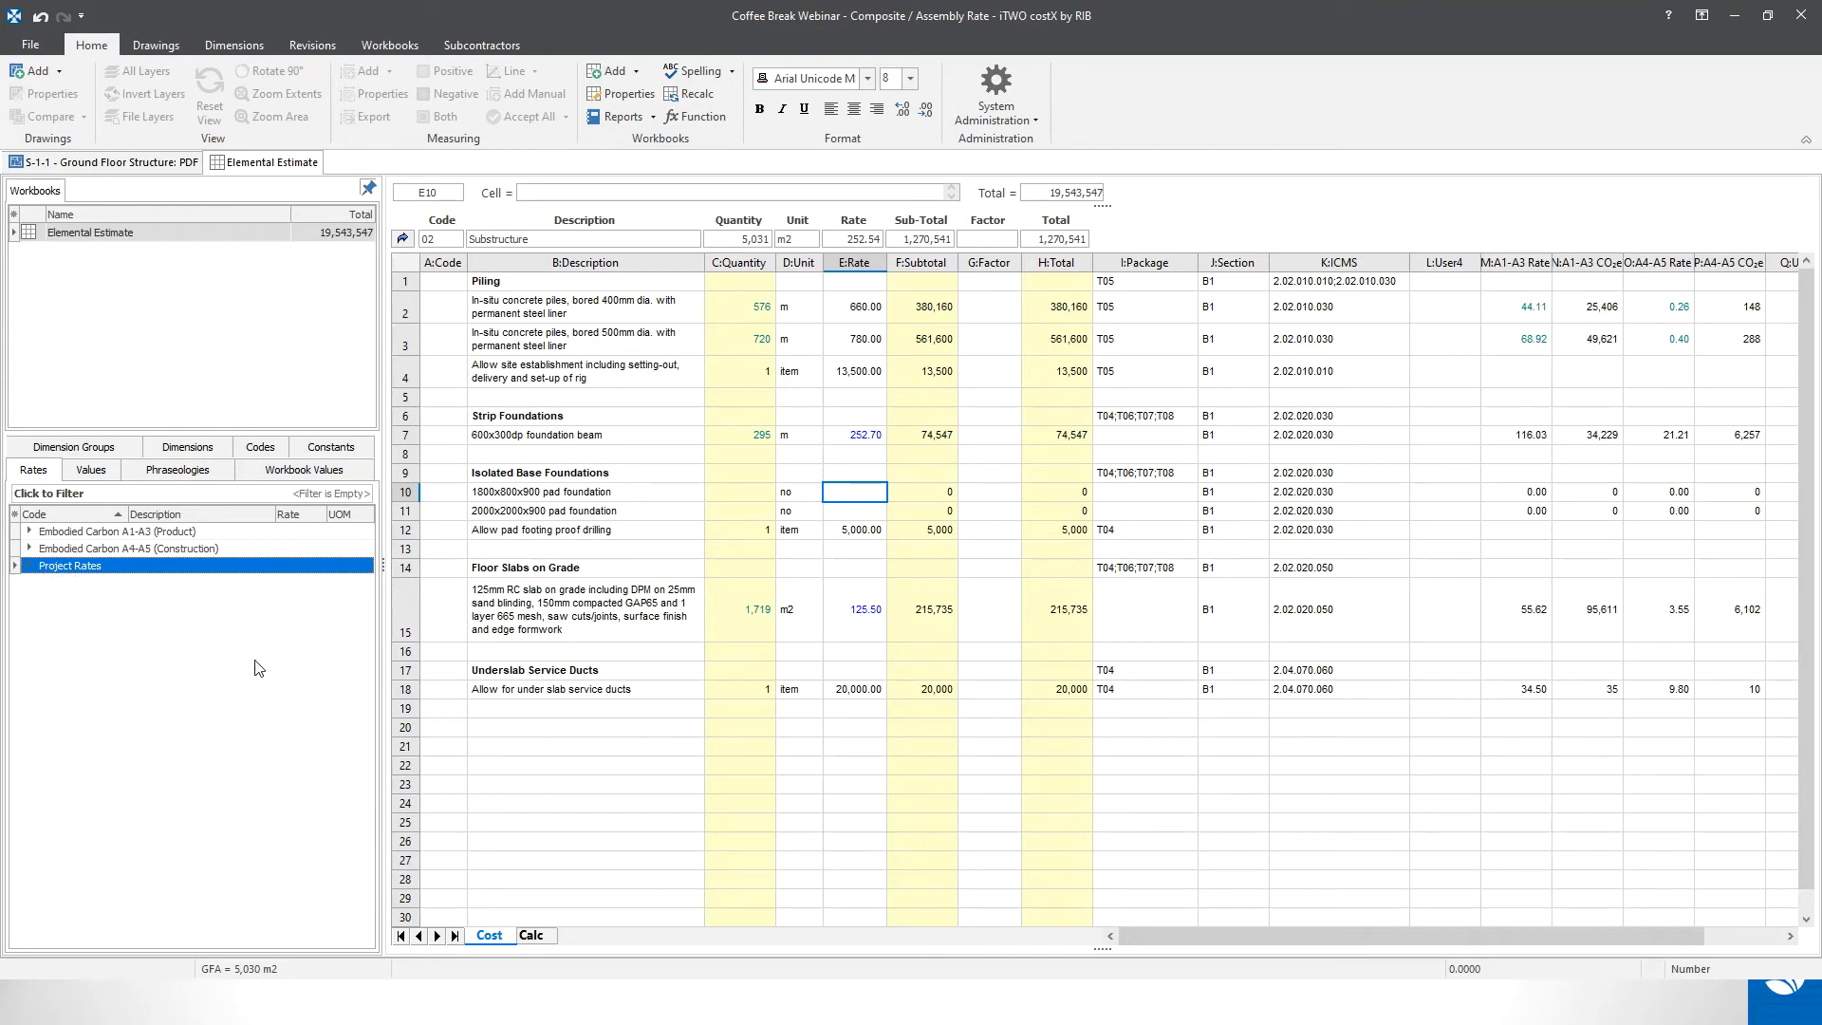
- Delete the Project Rates library from the rate libraries in the system administration
click(1023, 113)
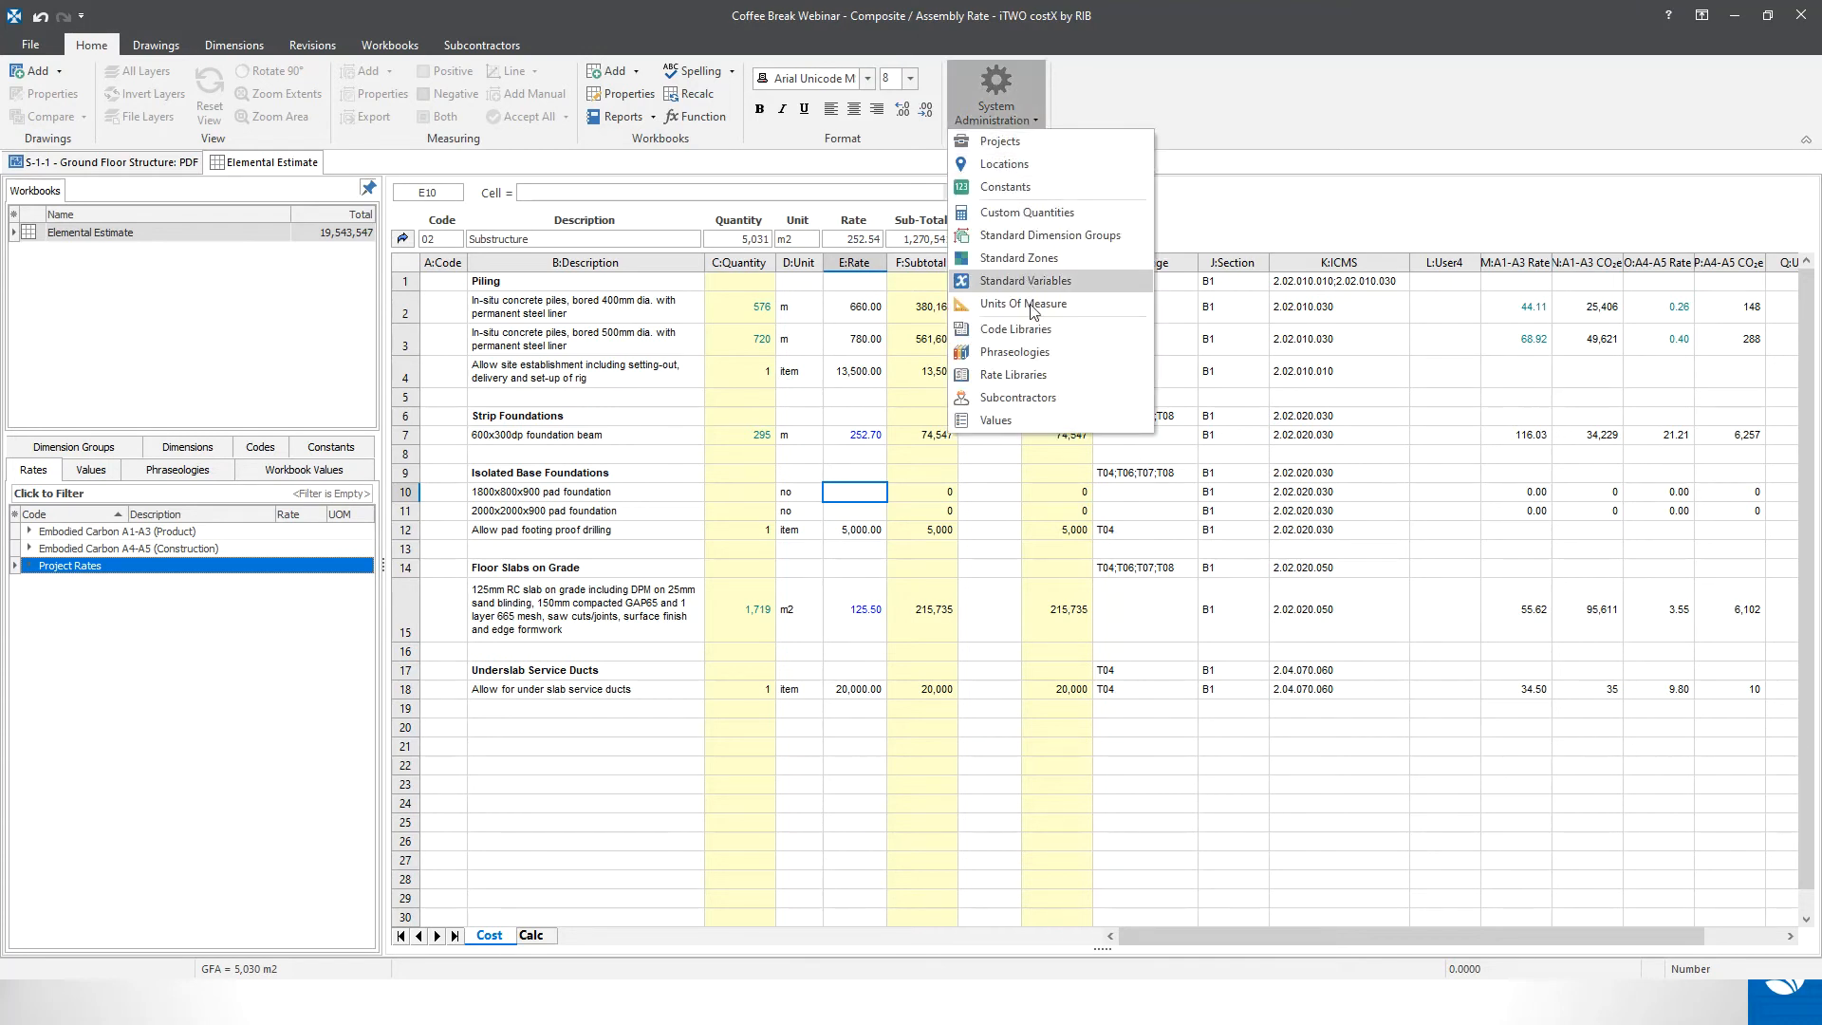
click(1041, 379)
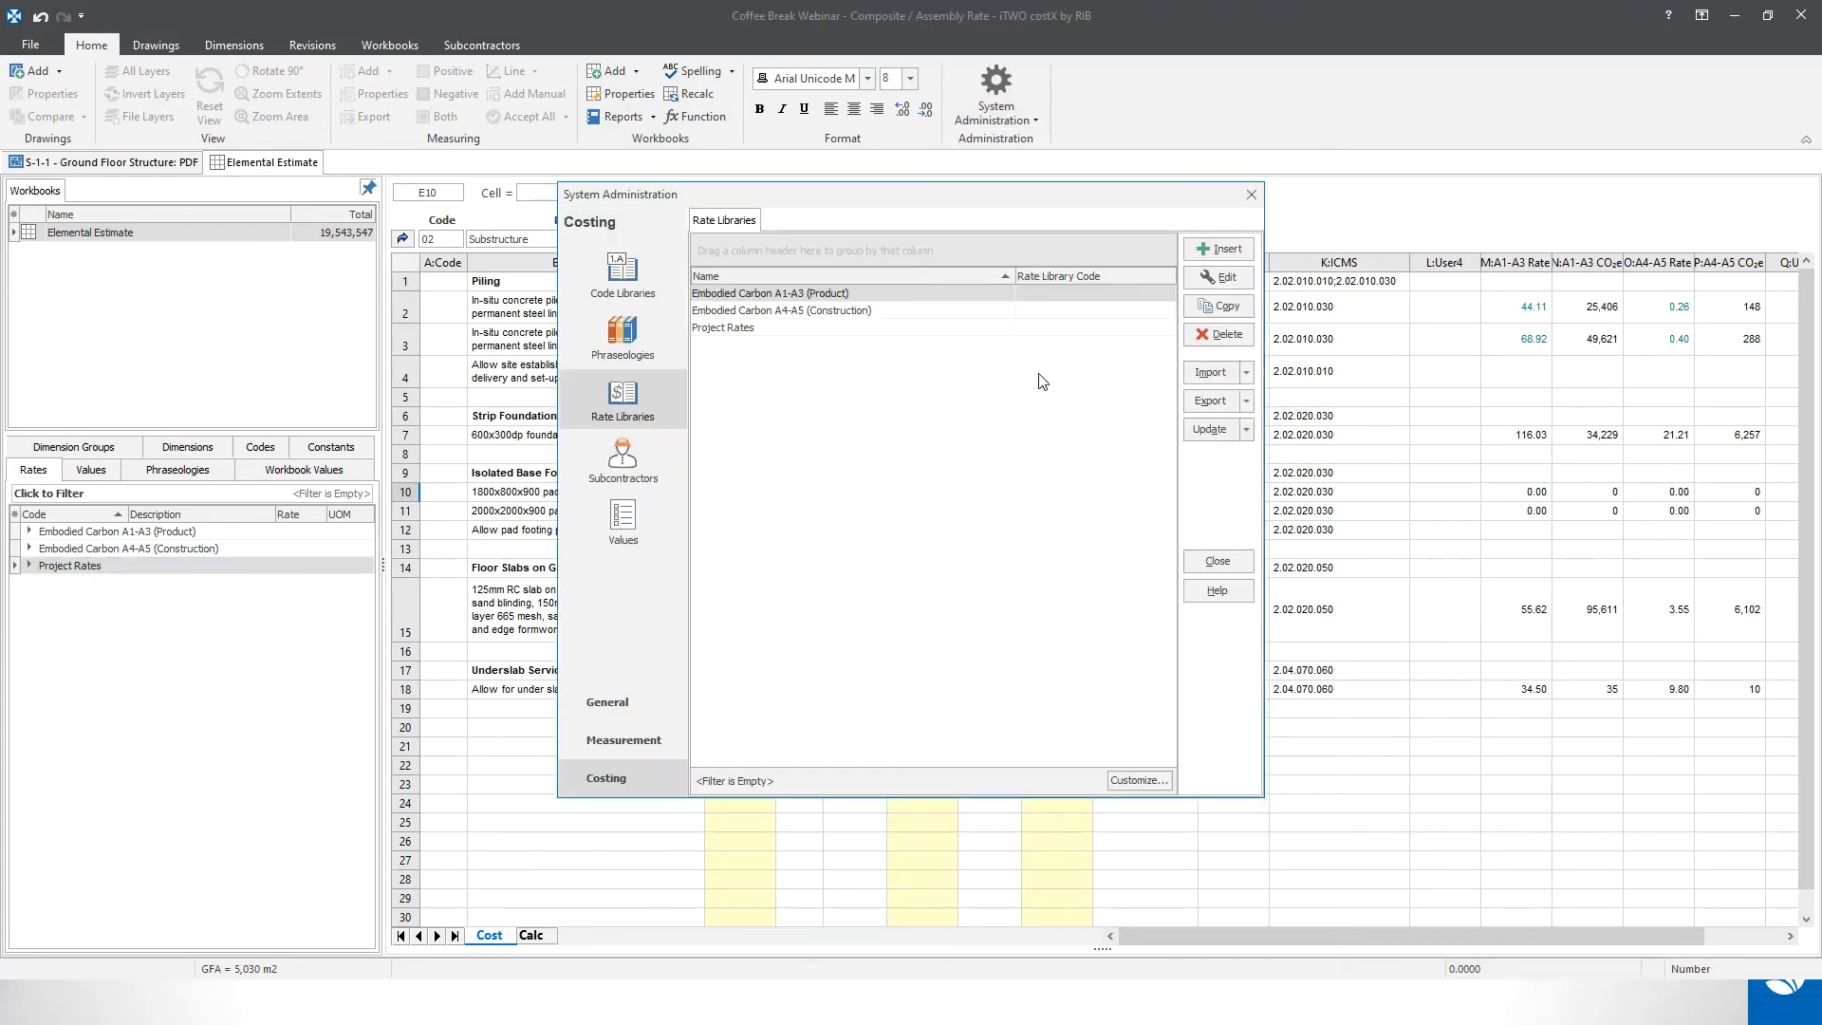
click(898, 330)
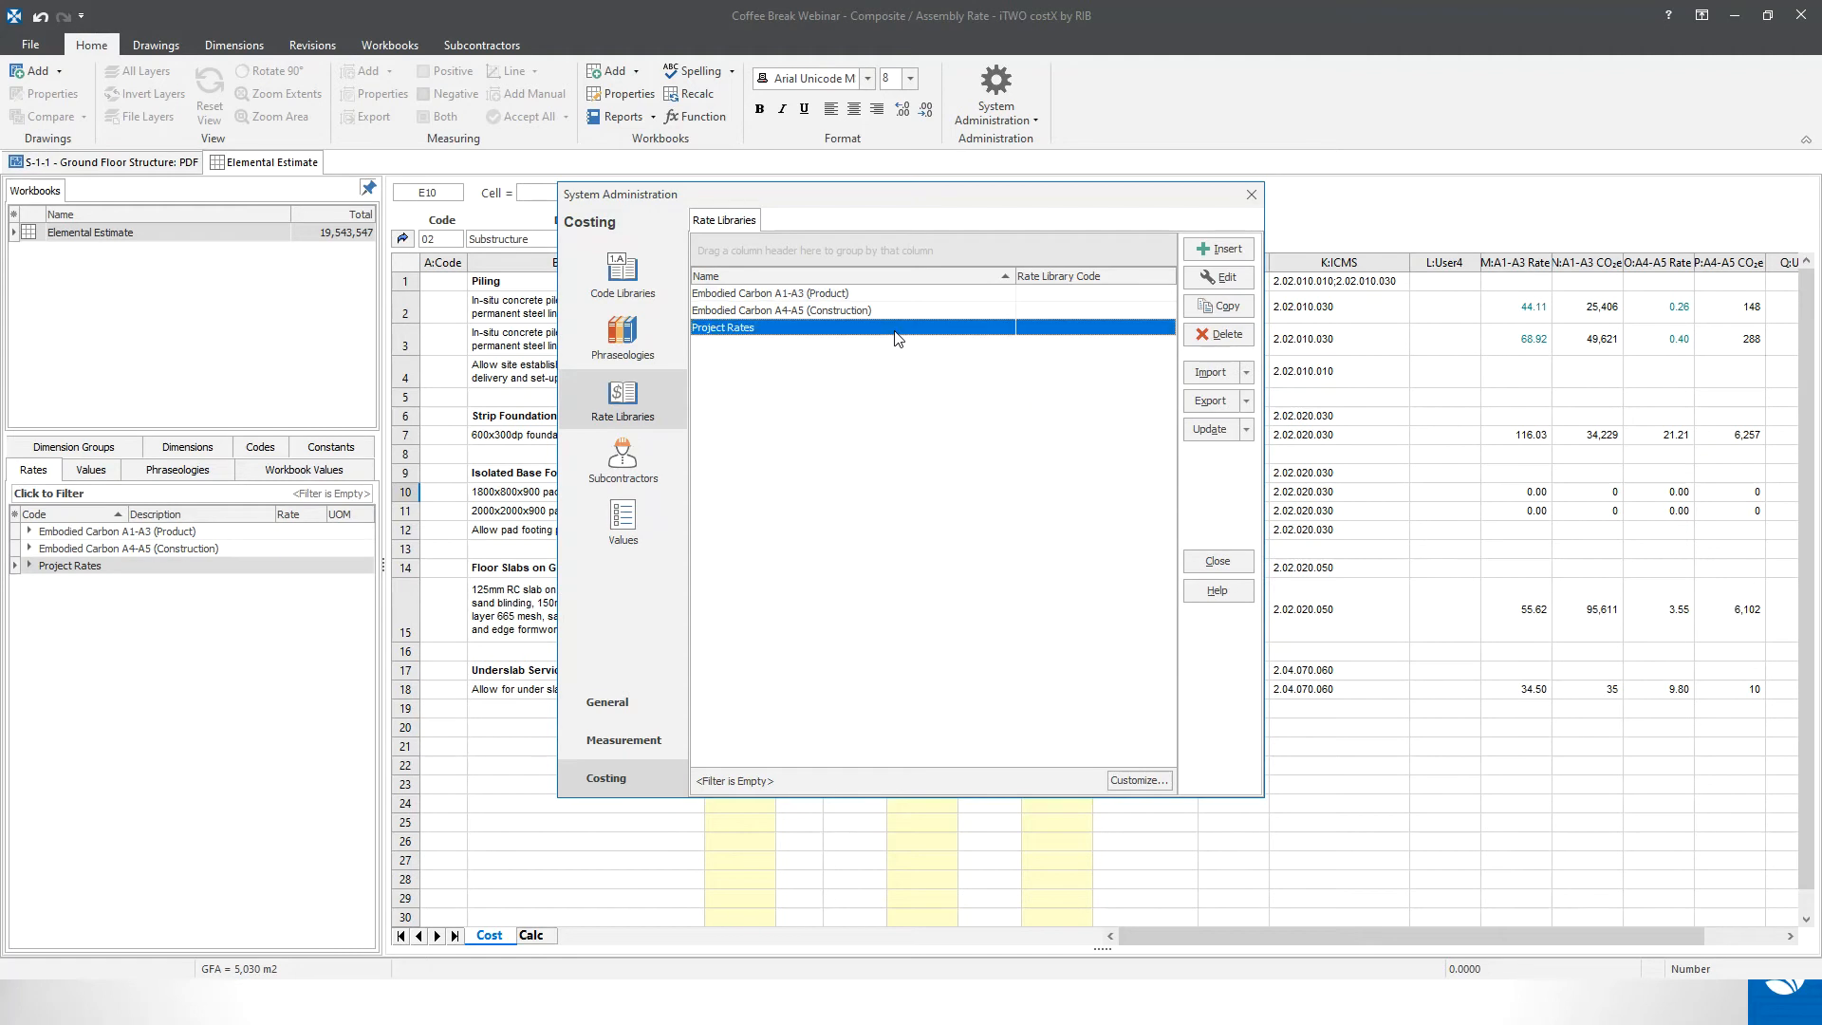
click(1219, 334)
click(885, 525)
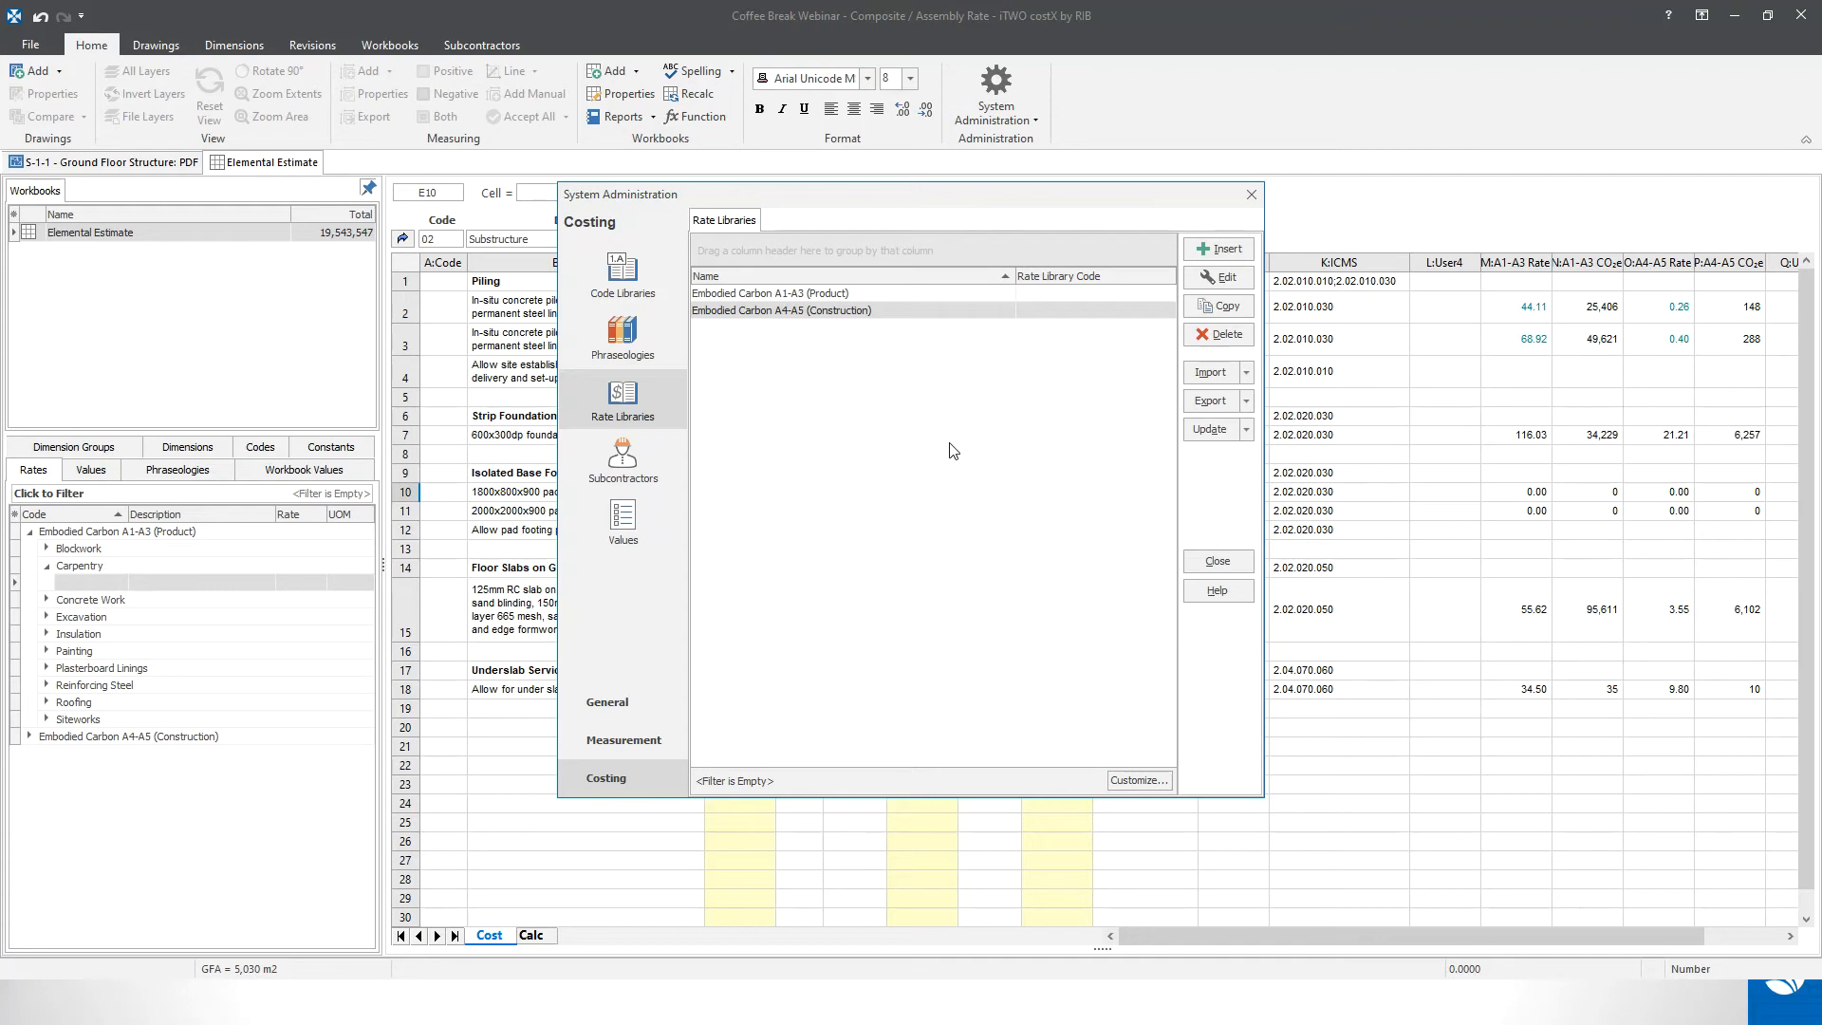
- Create a new rate library named Project Rates
click(1213, 251)
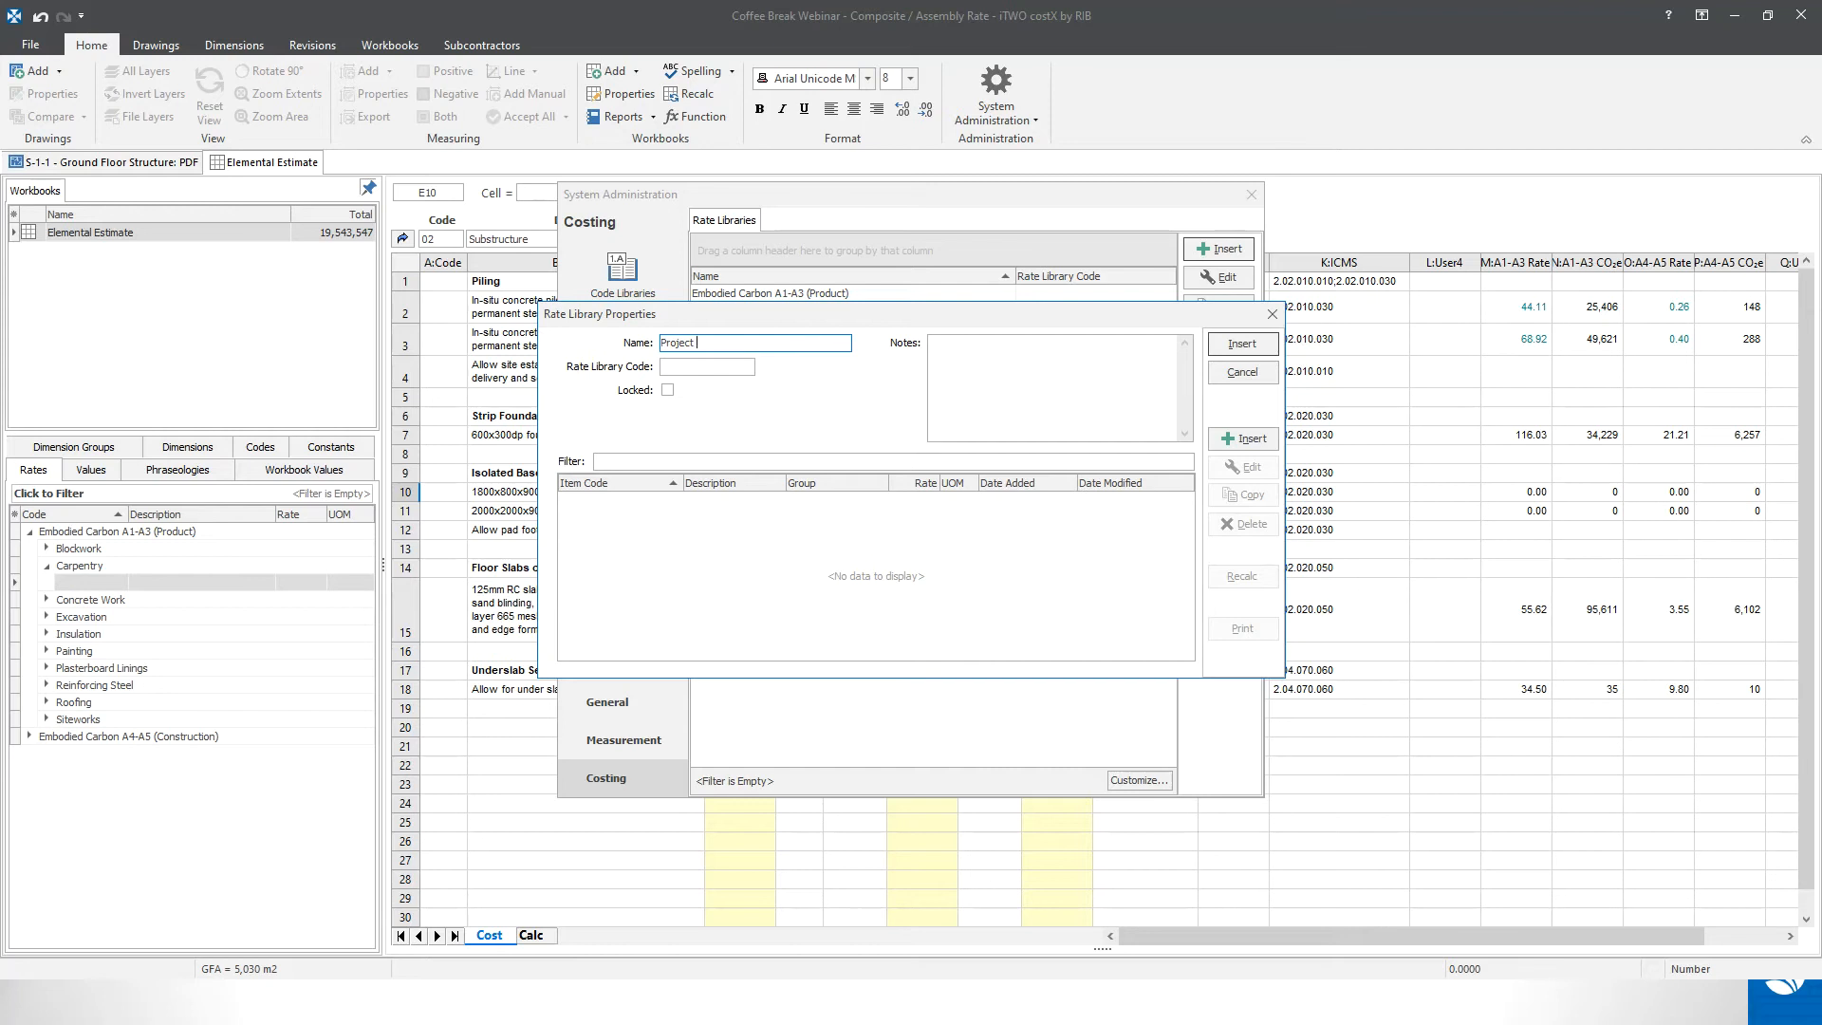
text(Project Rates)
click(1242, 372)
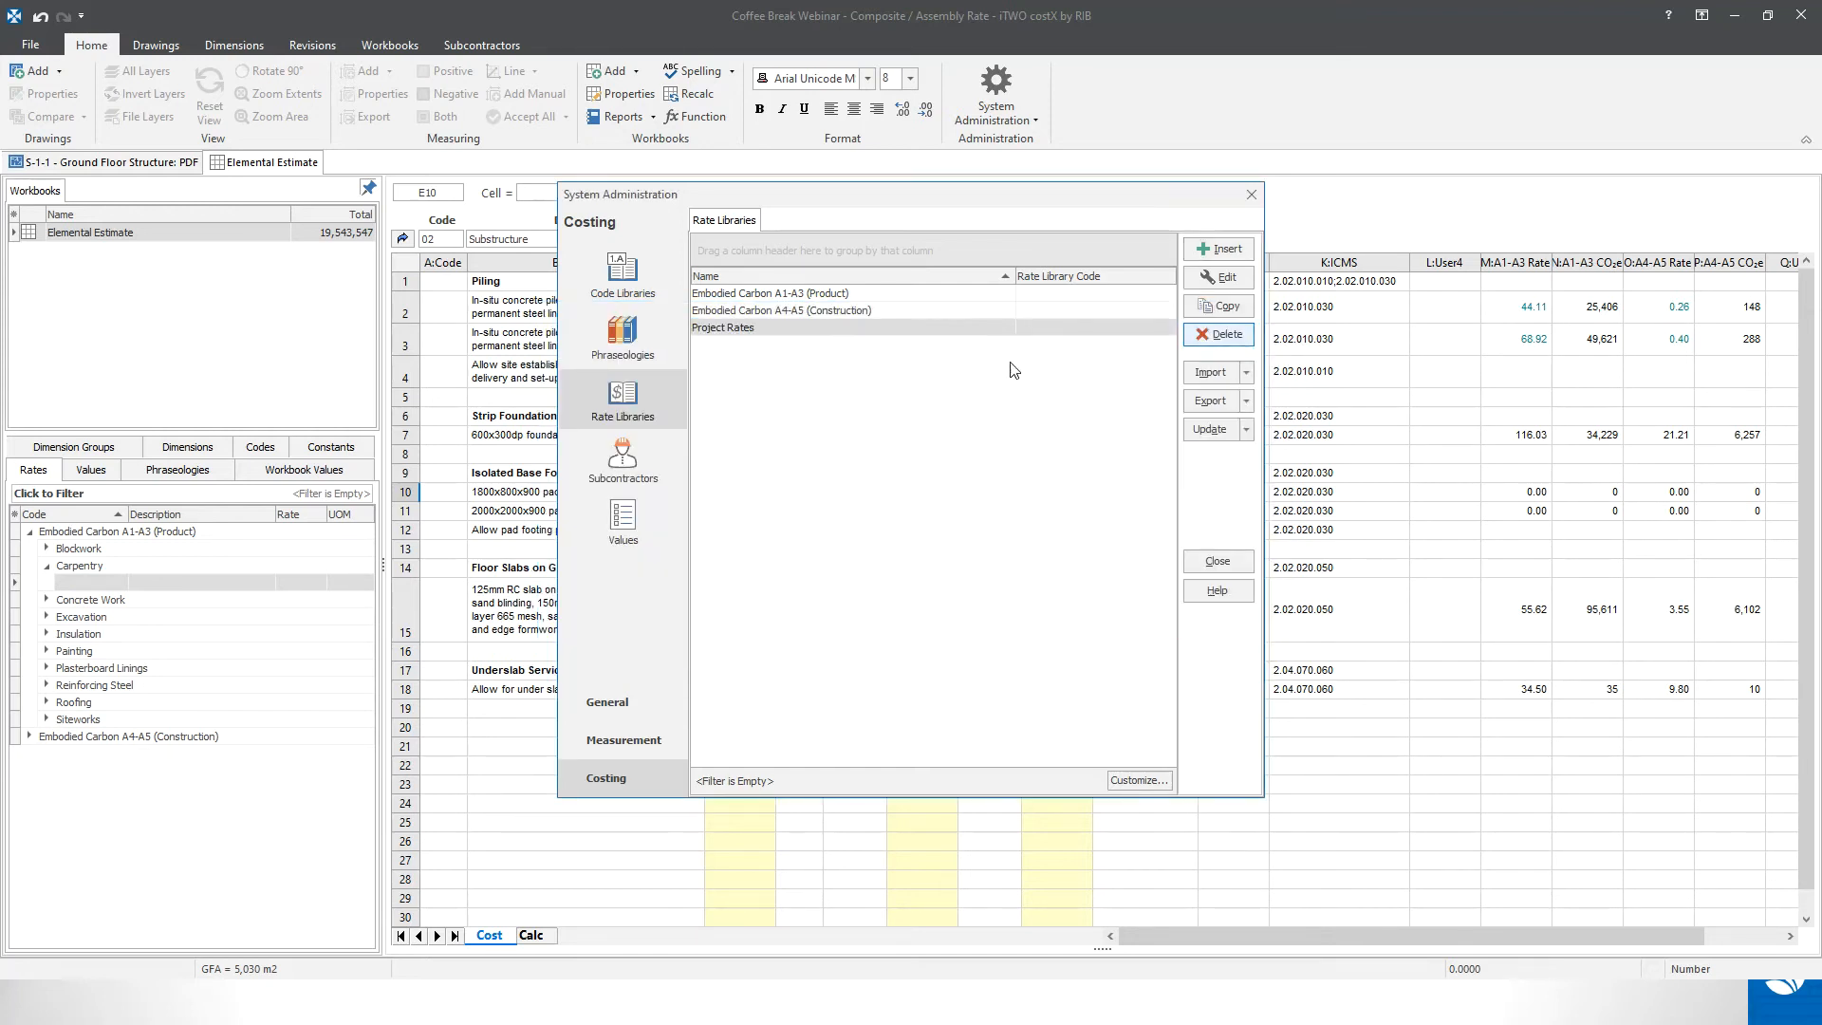
- Start a new rate in the Project Rates library with item code exc and location <Default Location>
click(822, 328)
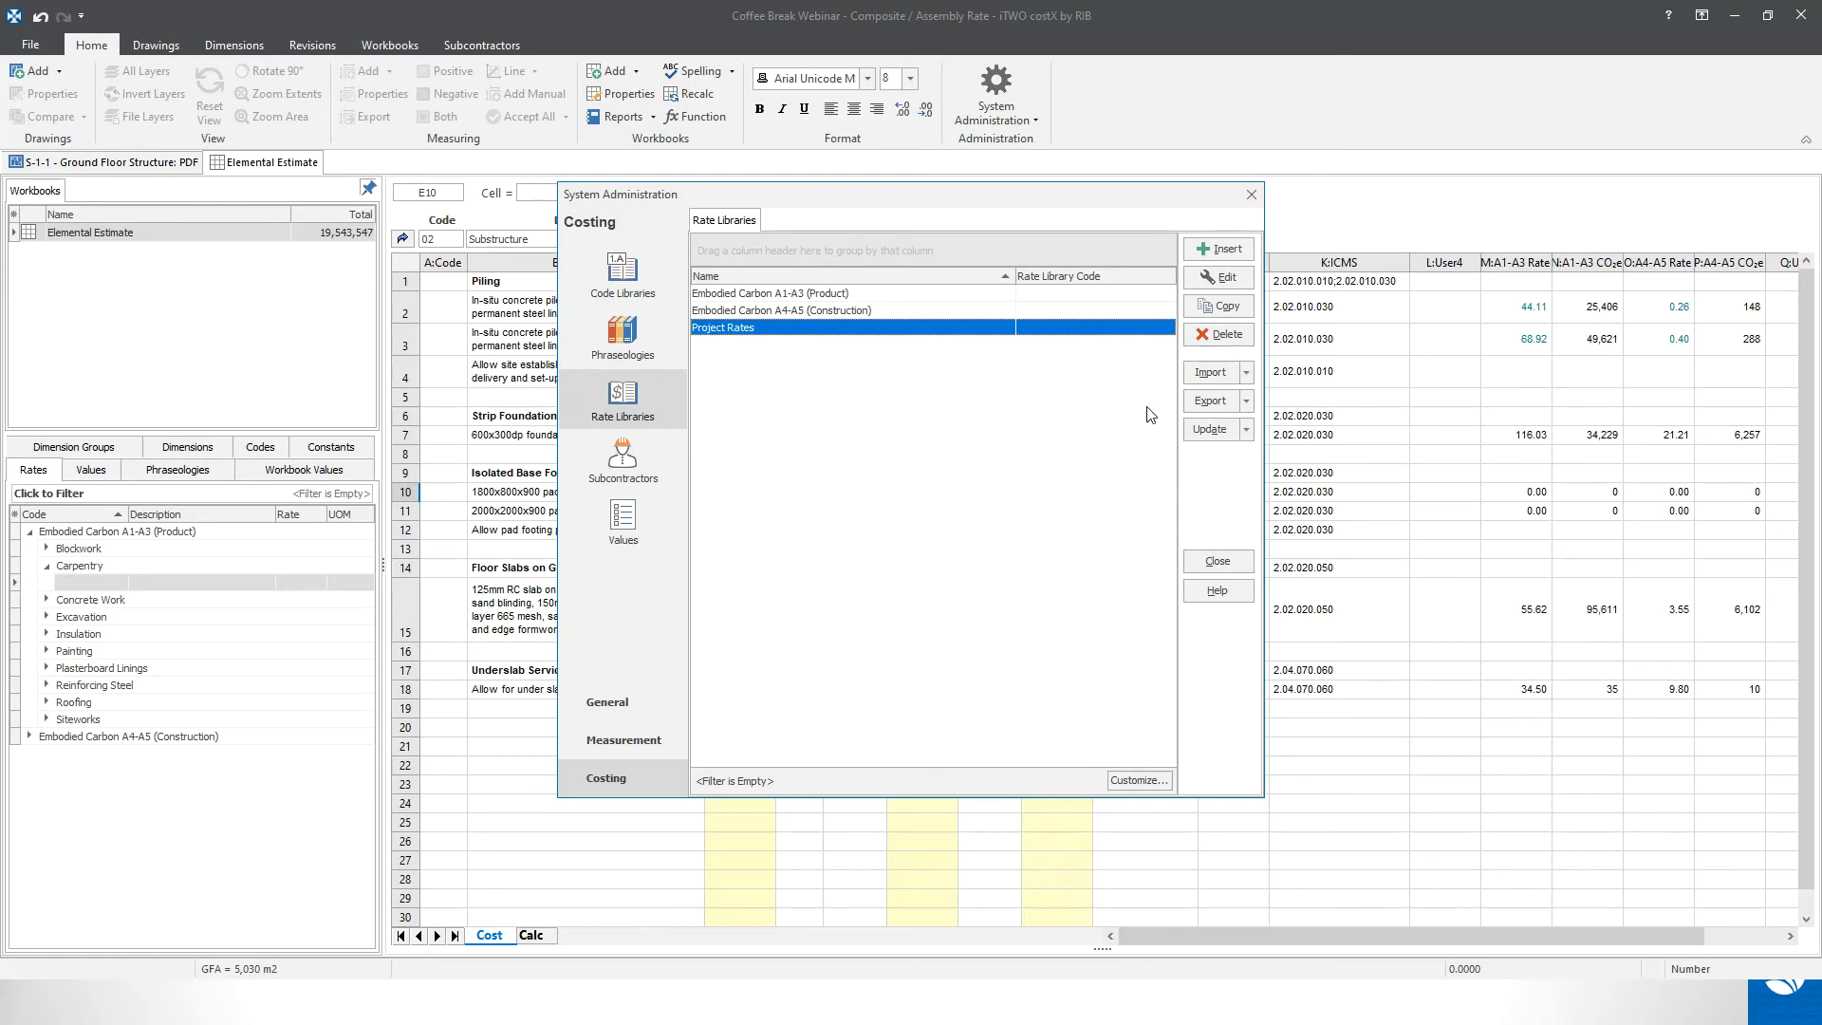
click(1235, 282)
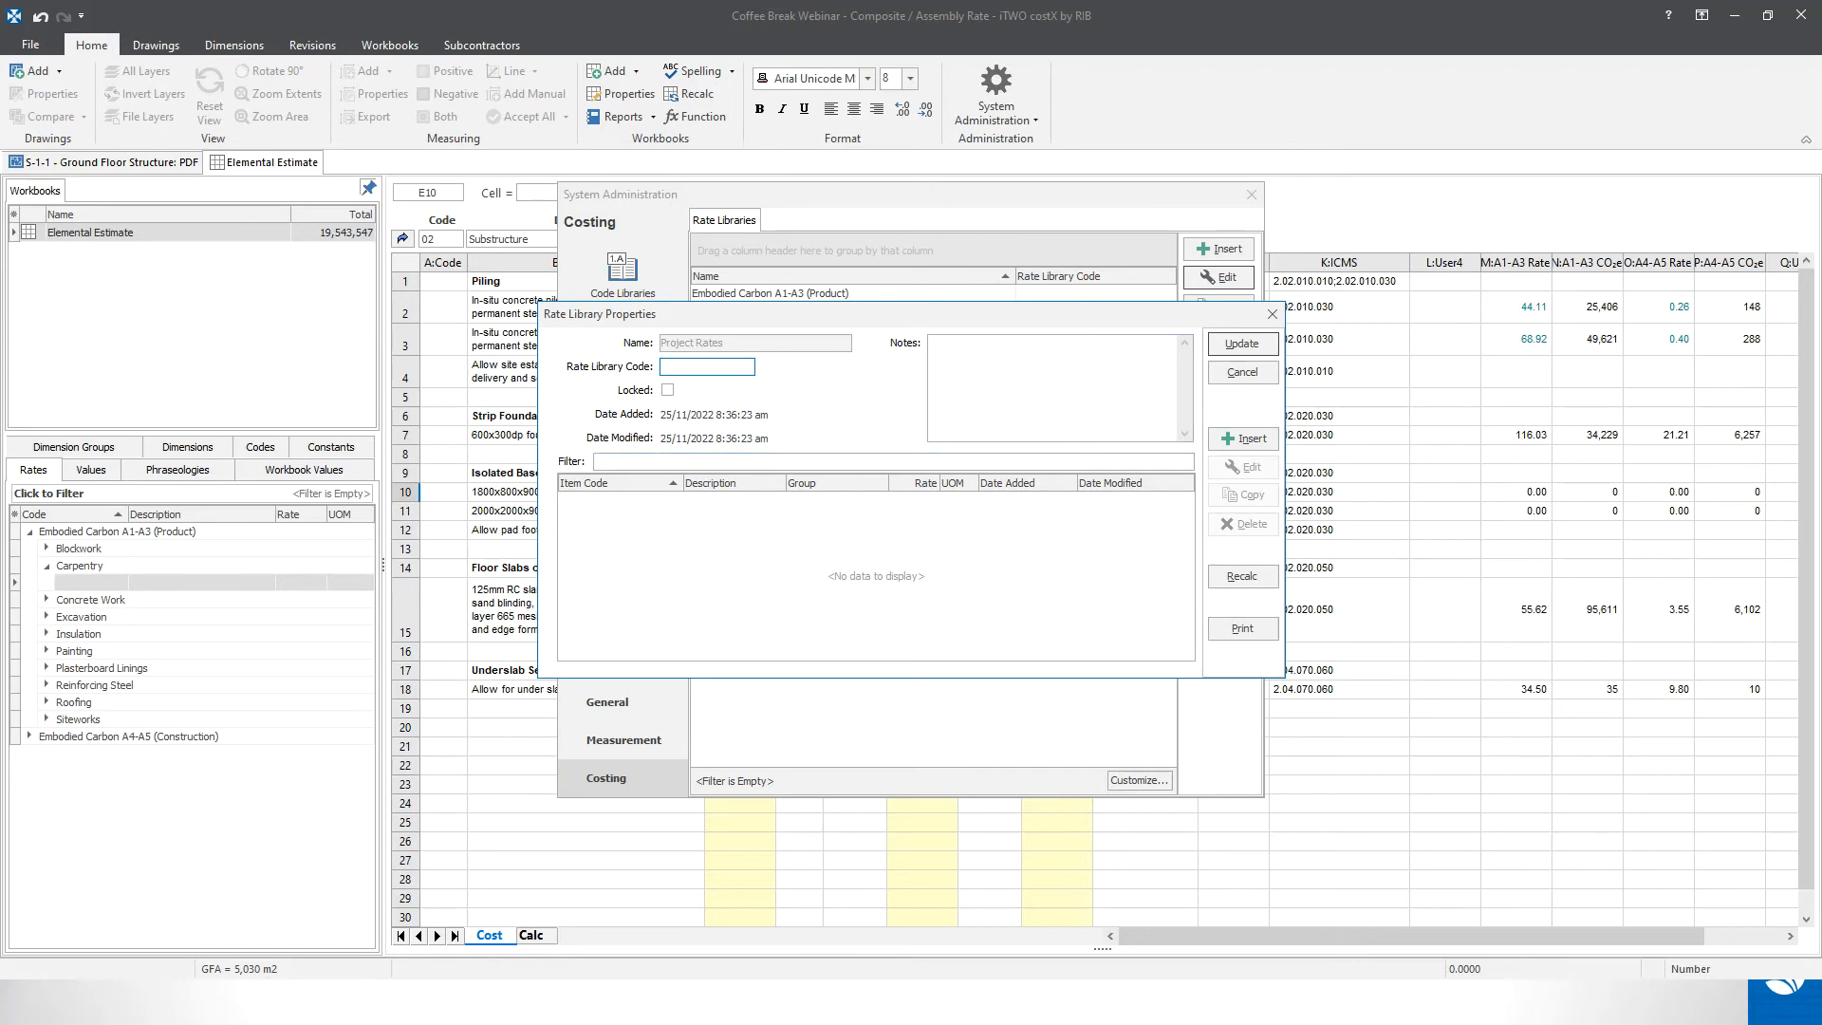
click(1243, 439)
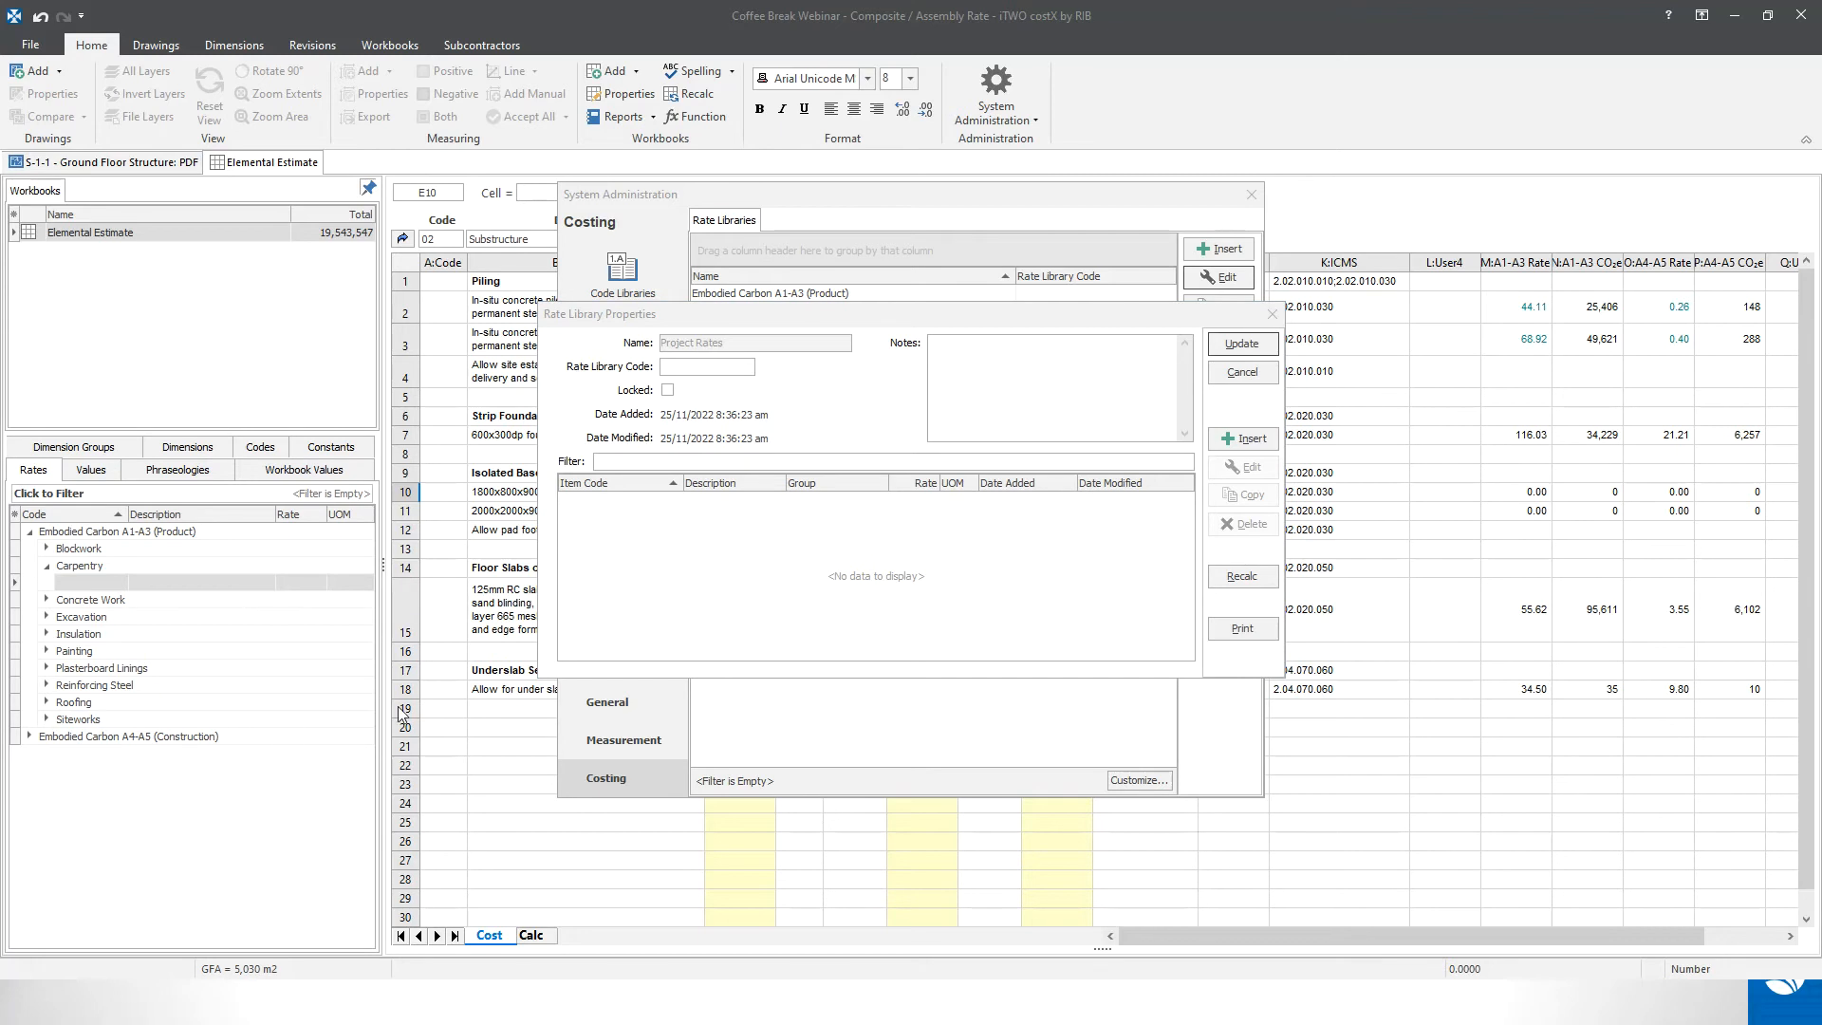
click(1235, 443)
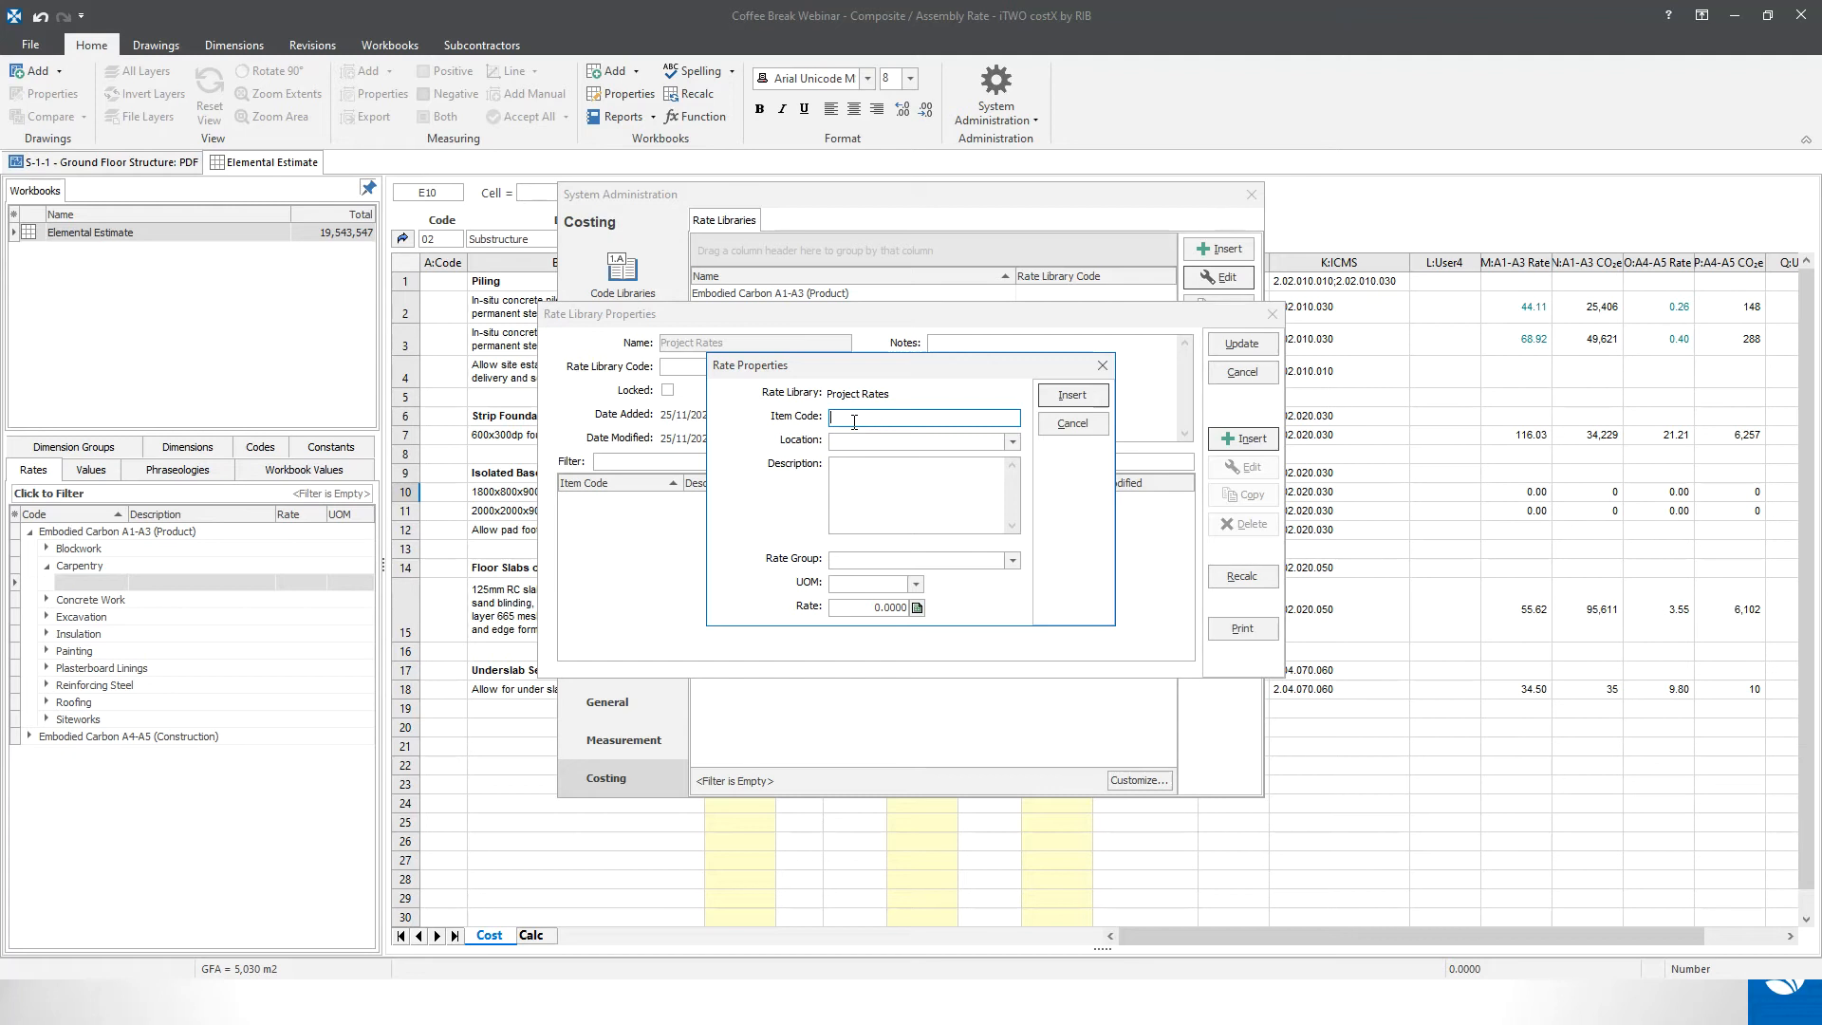
text(xc)
click(1012, 442)
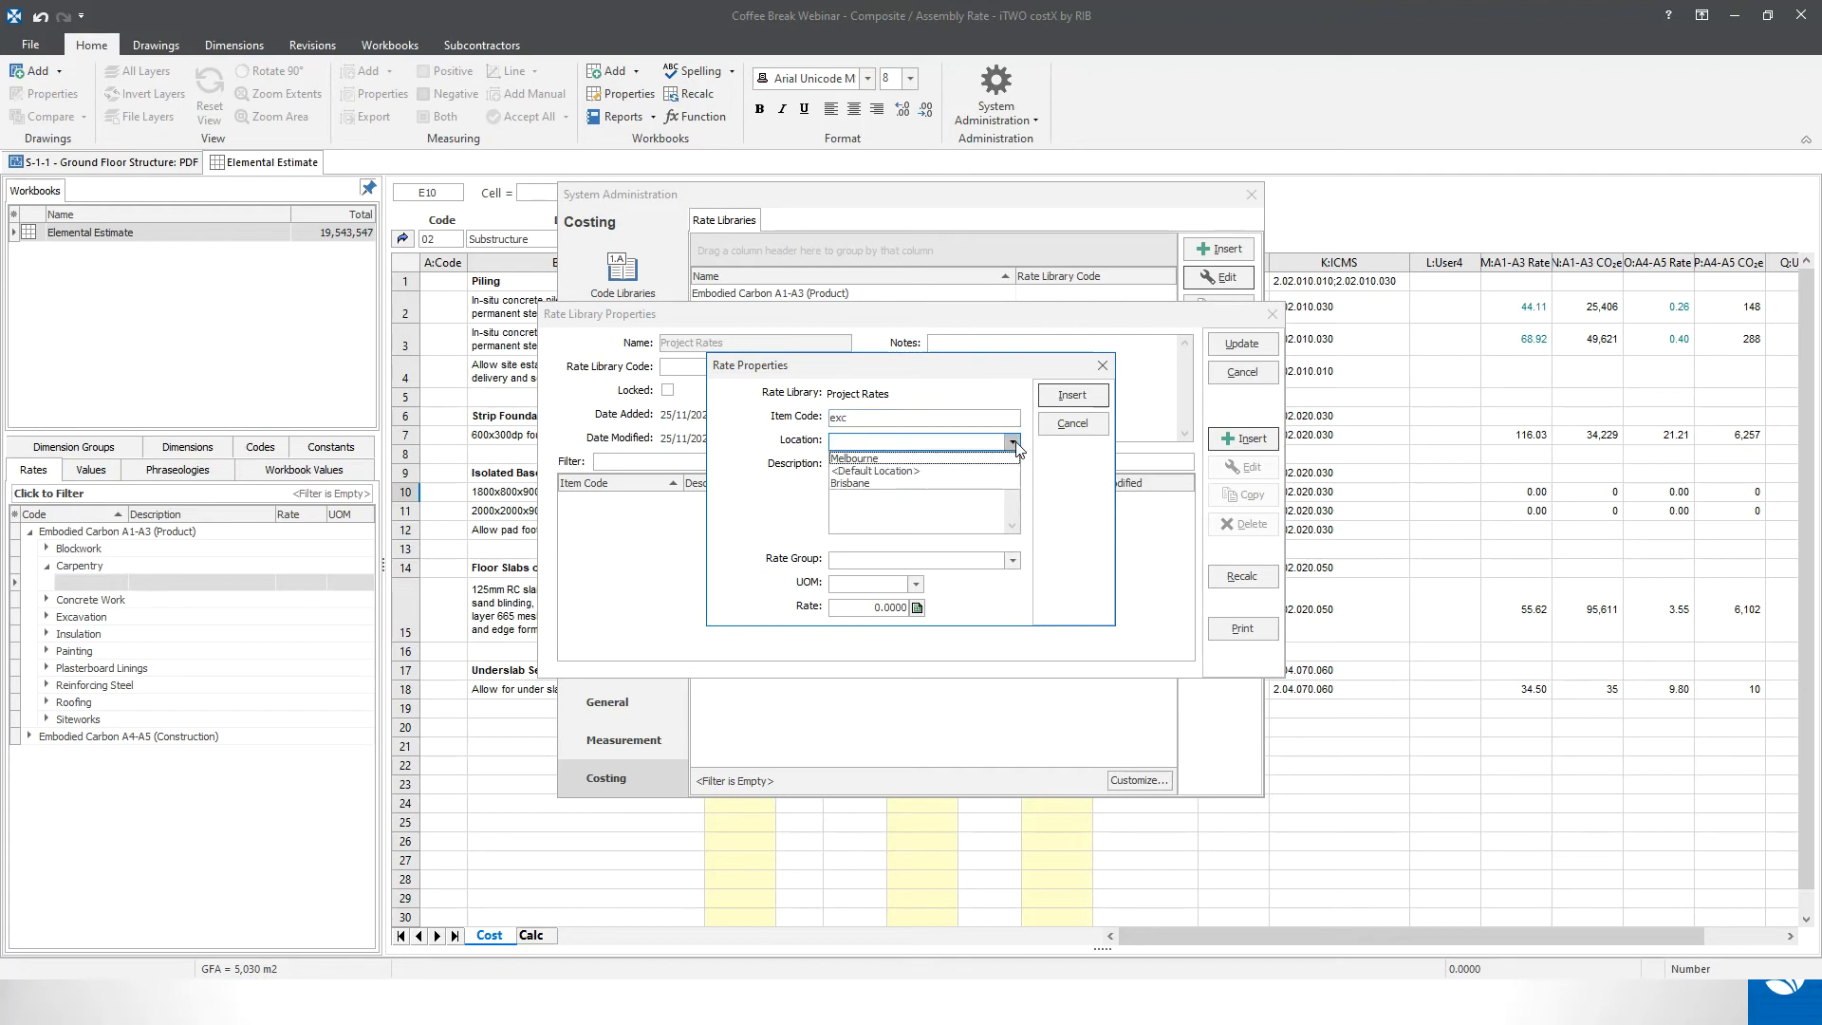
click(959, 467)
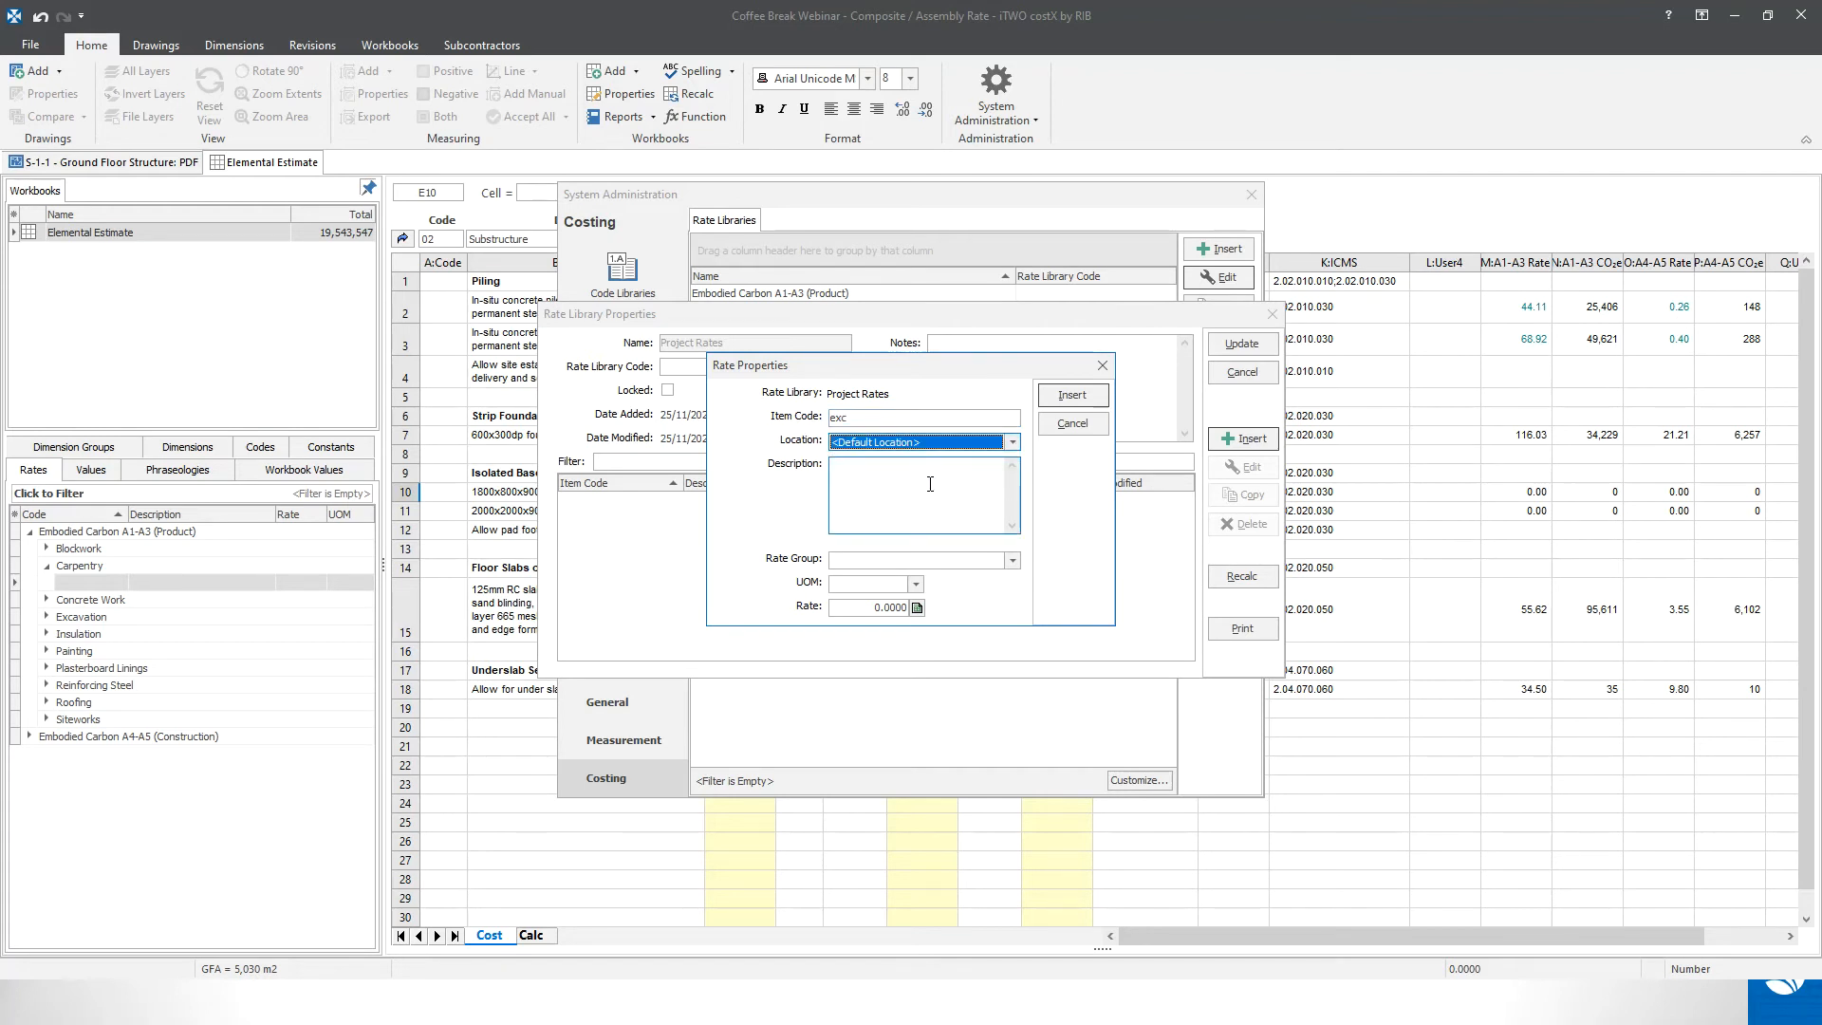
- Describe the new rate as excavation and assign it to the rate group Excavation
click(930, 483)
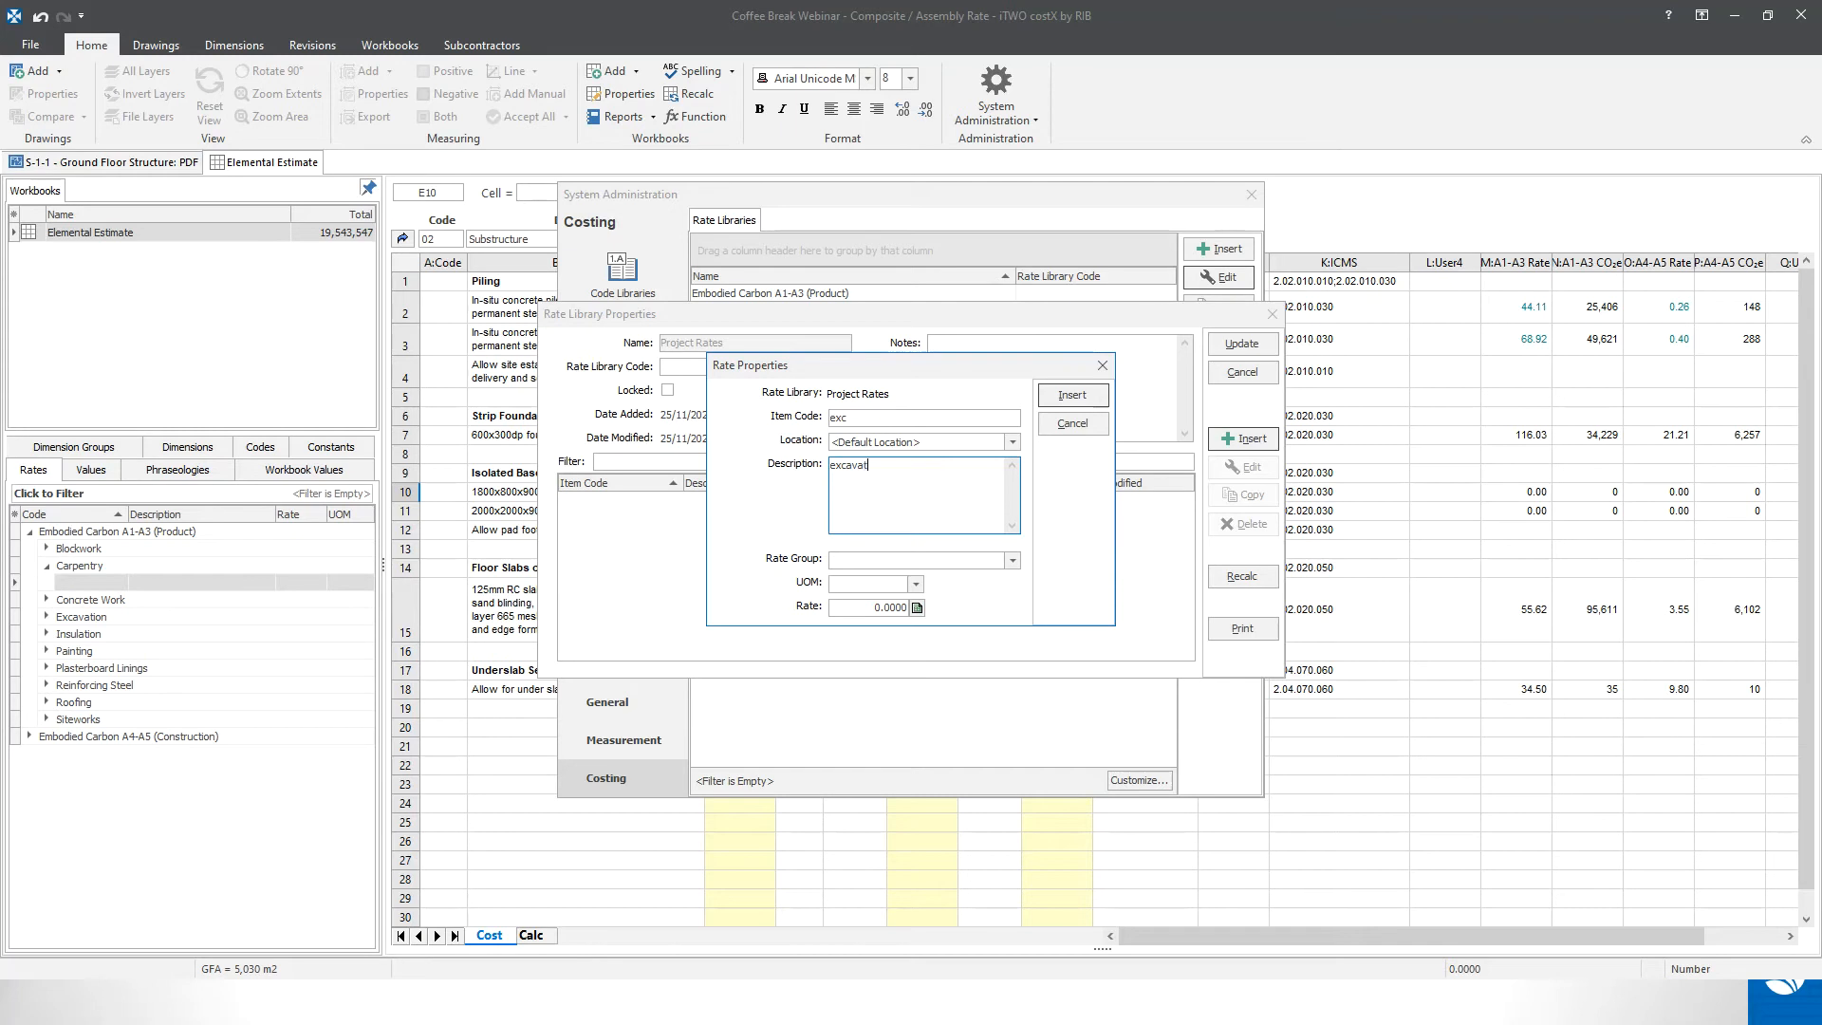
click(966, 558)
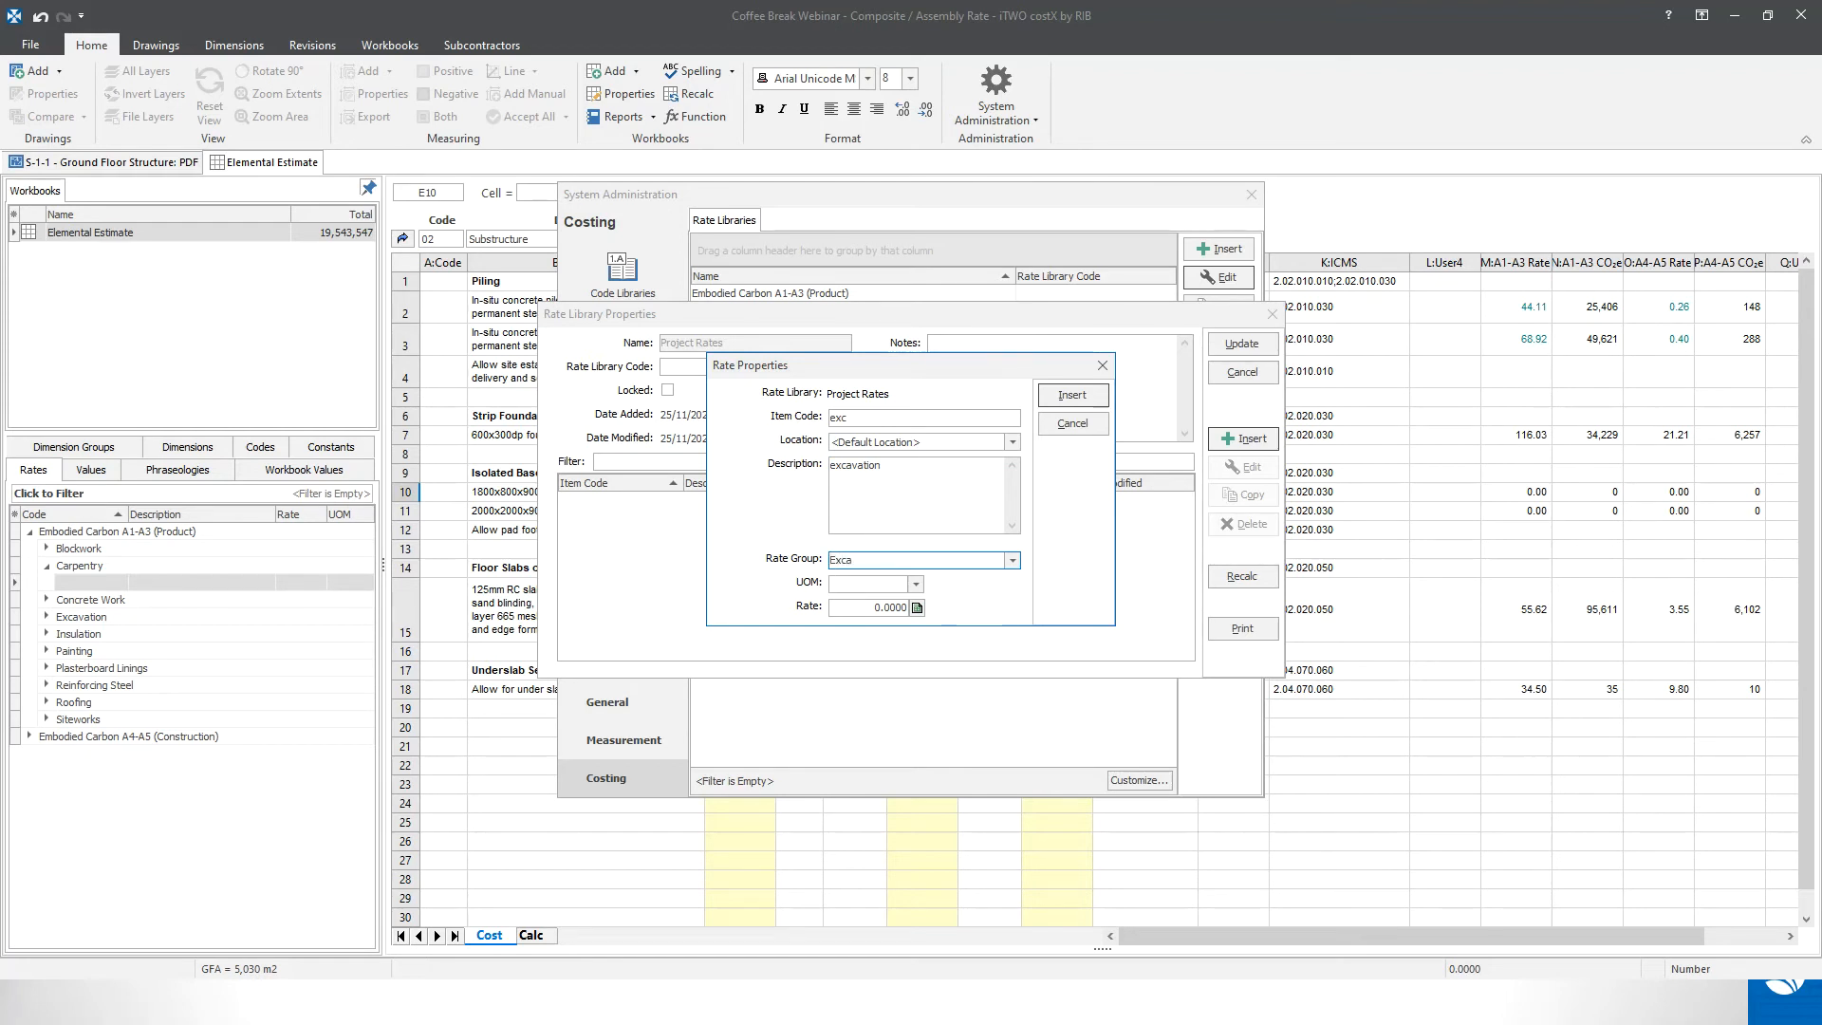
text(Excavation)
- Set the excavation rate to 78 per m3, insert it into the library and expand <Default Location>
click(916, 584)
click(916, 585)
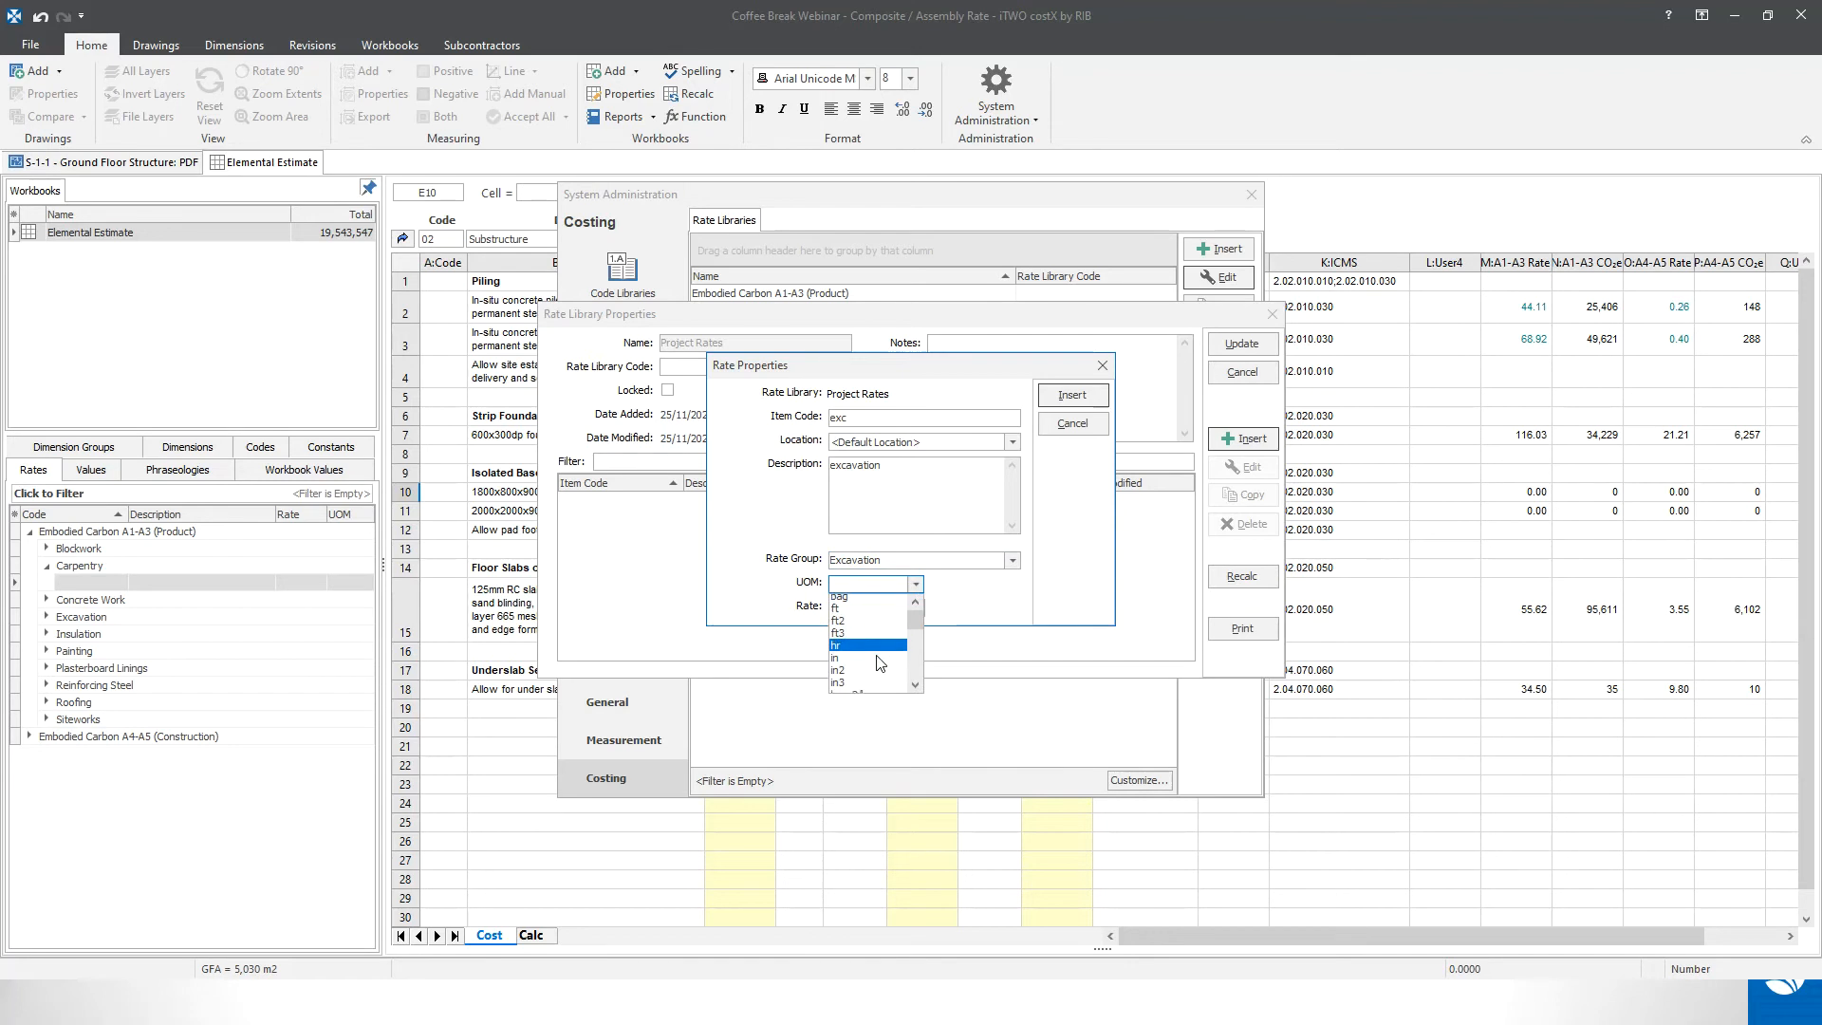
text(m)
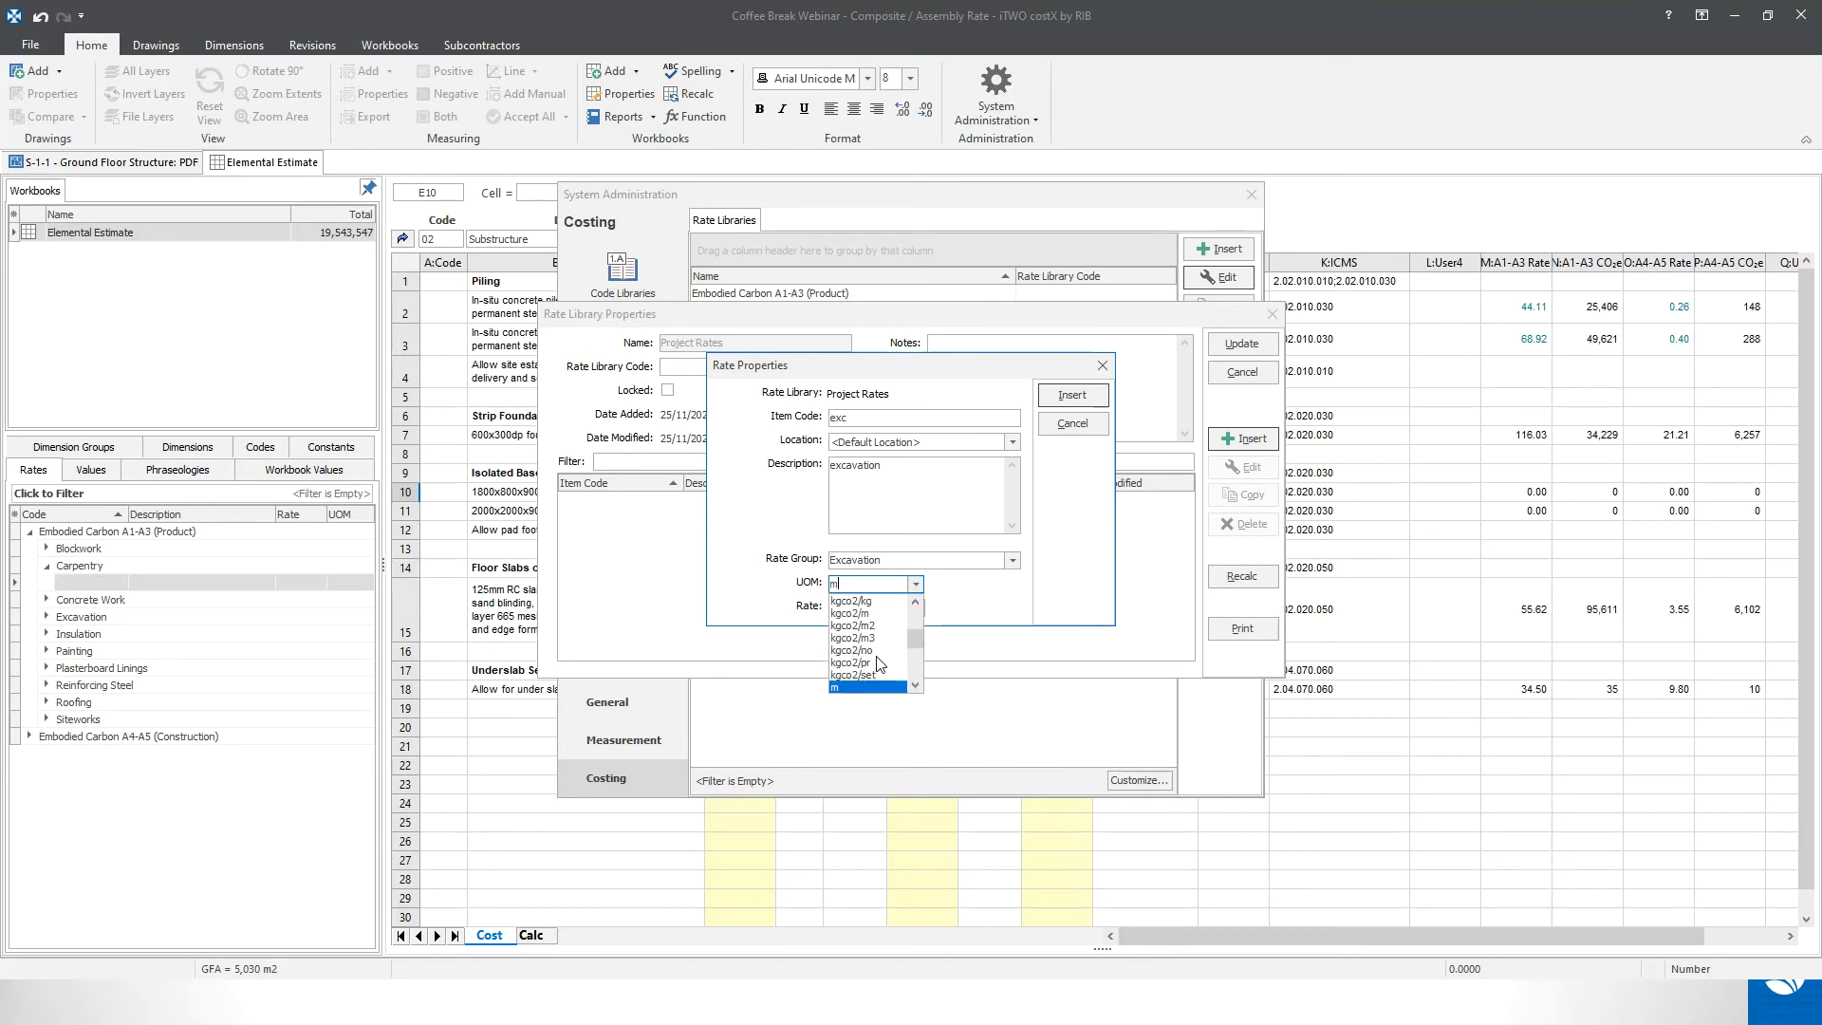
click(864, 676)
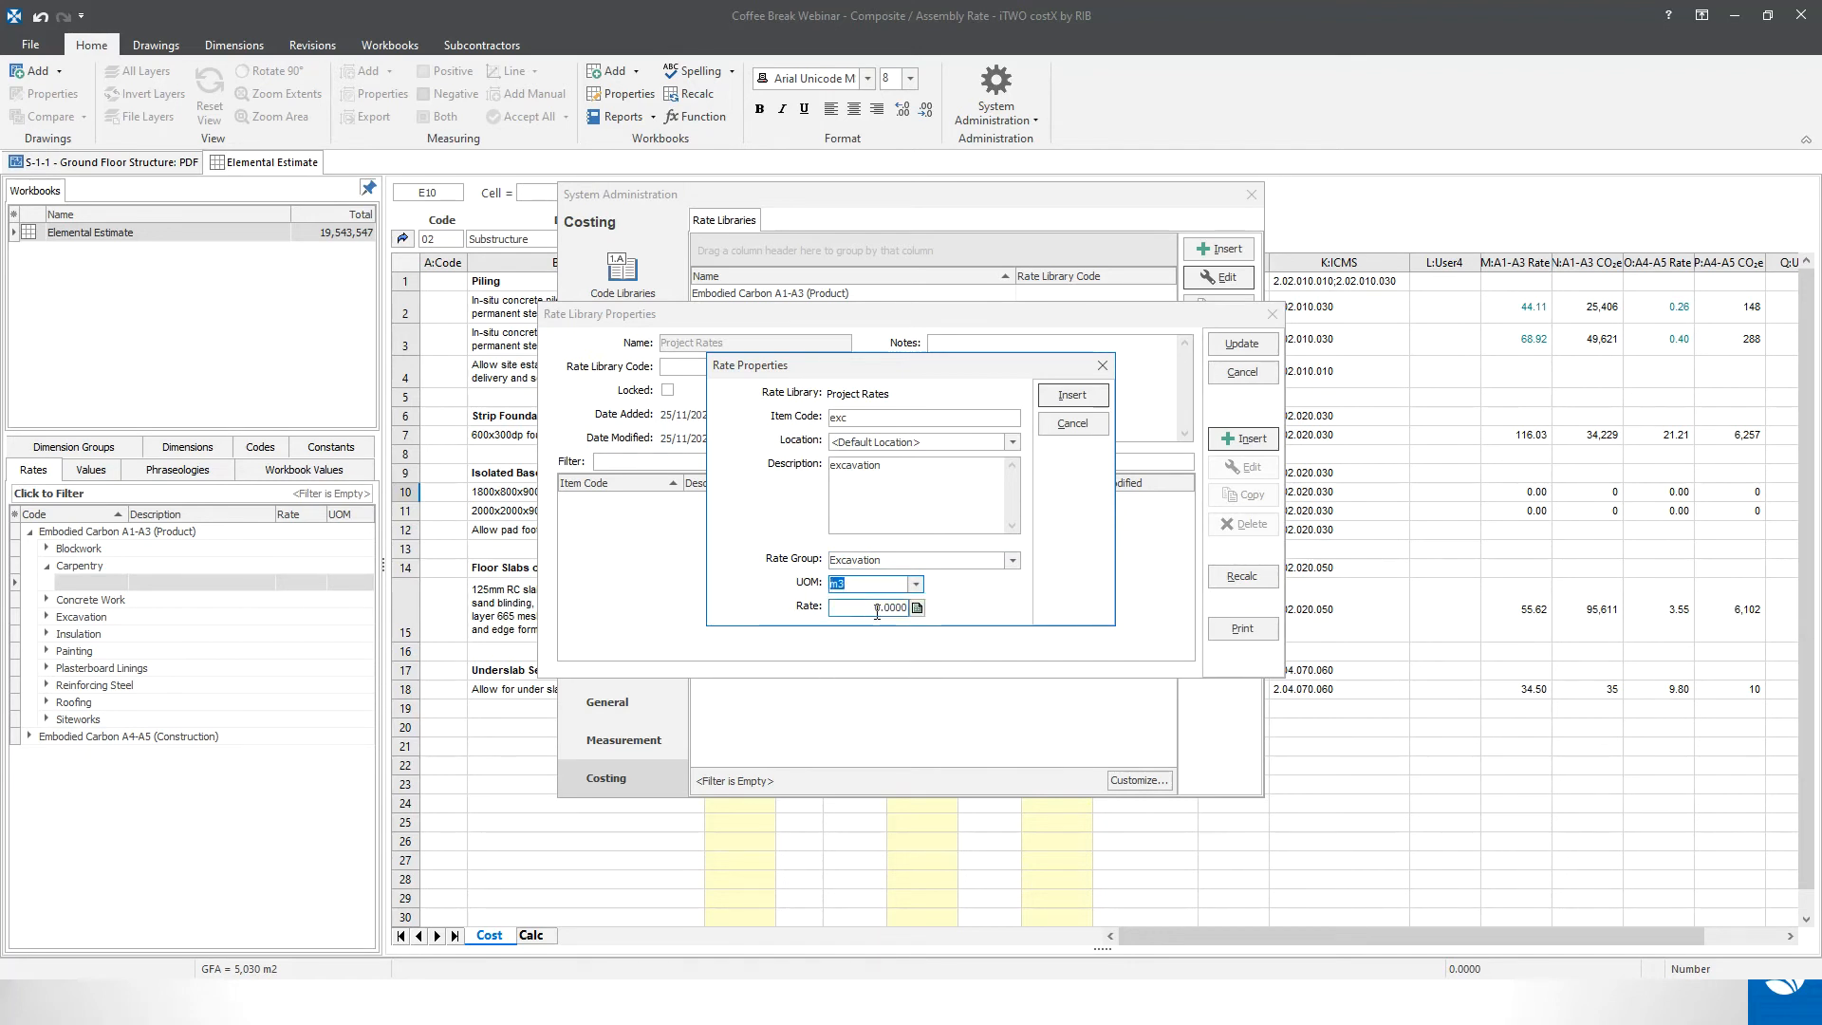
key(Tab)
text(78)
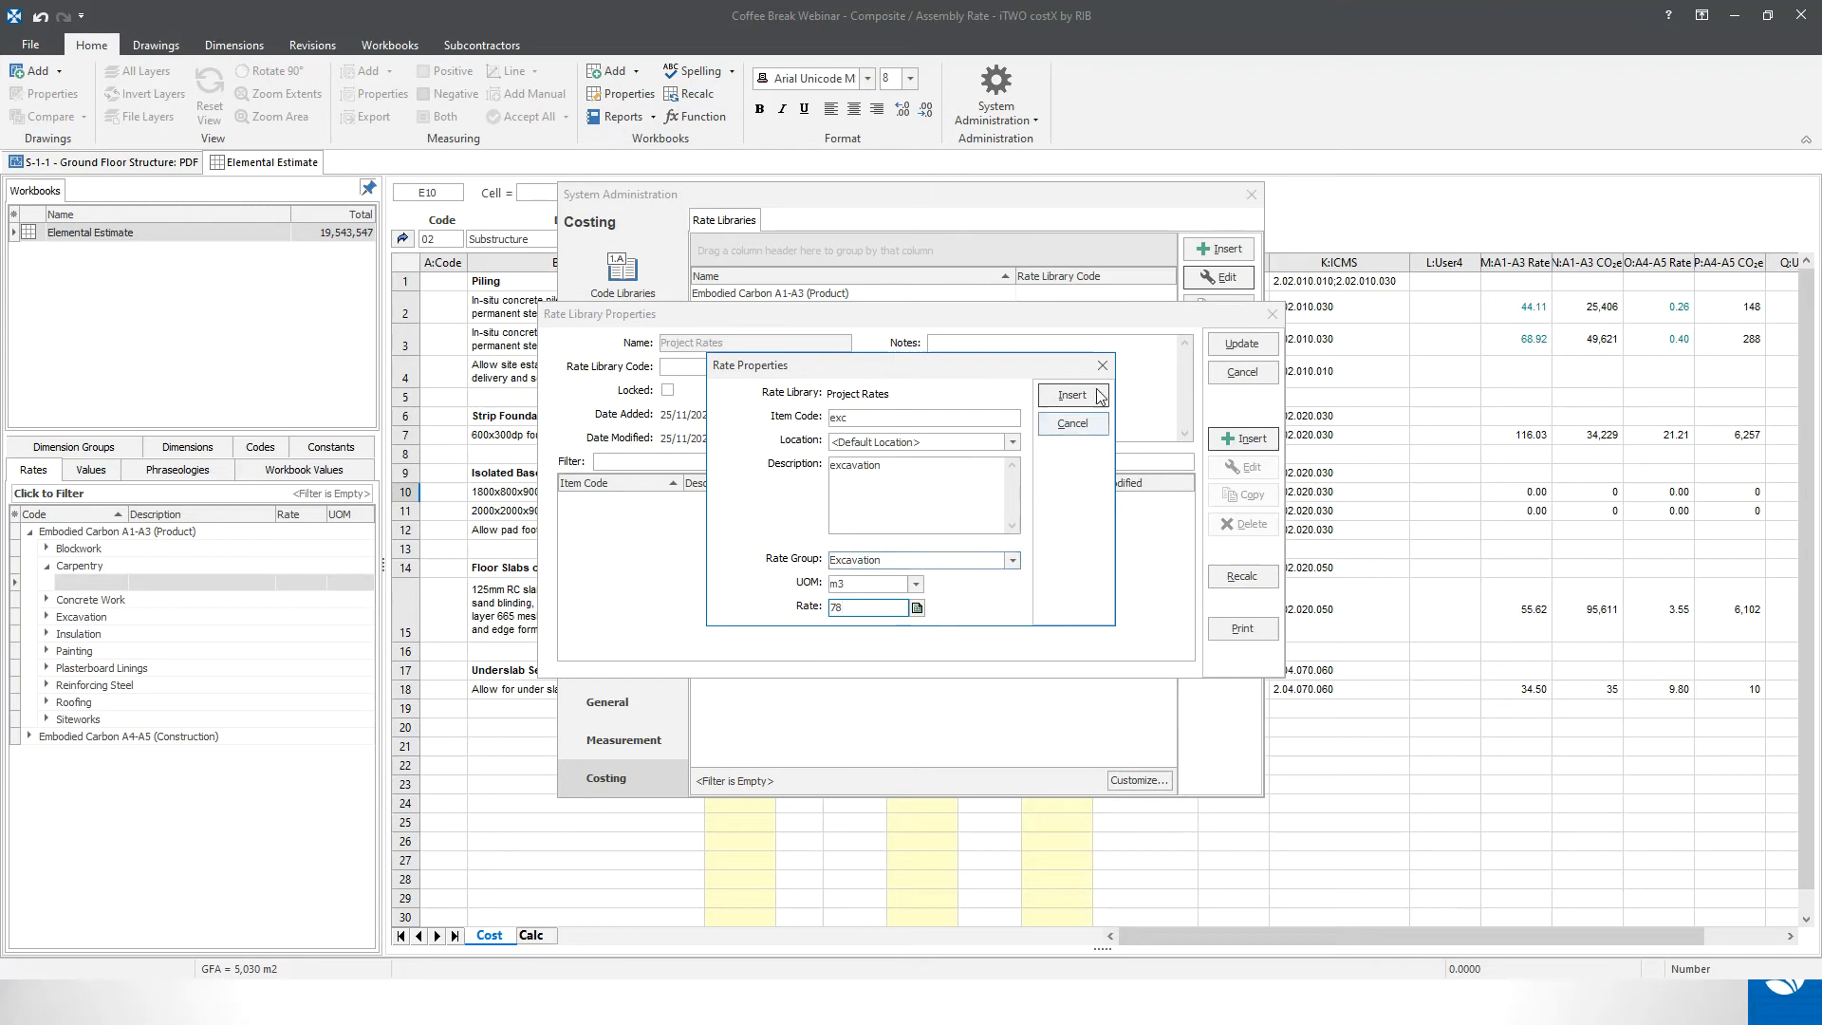
click(1072, 395)
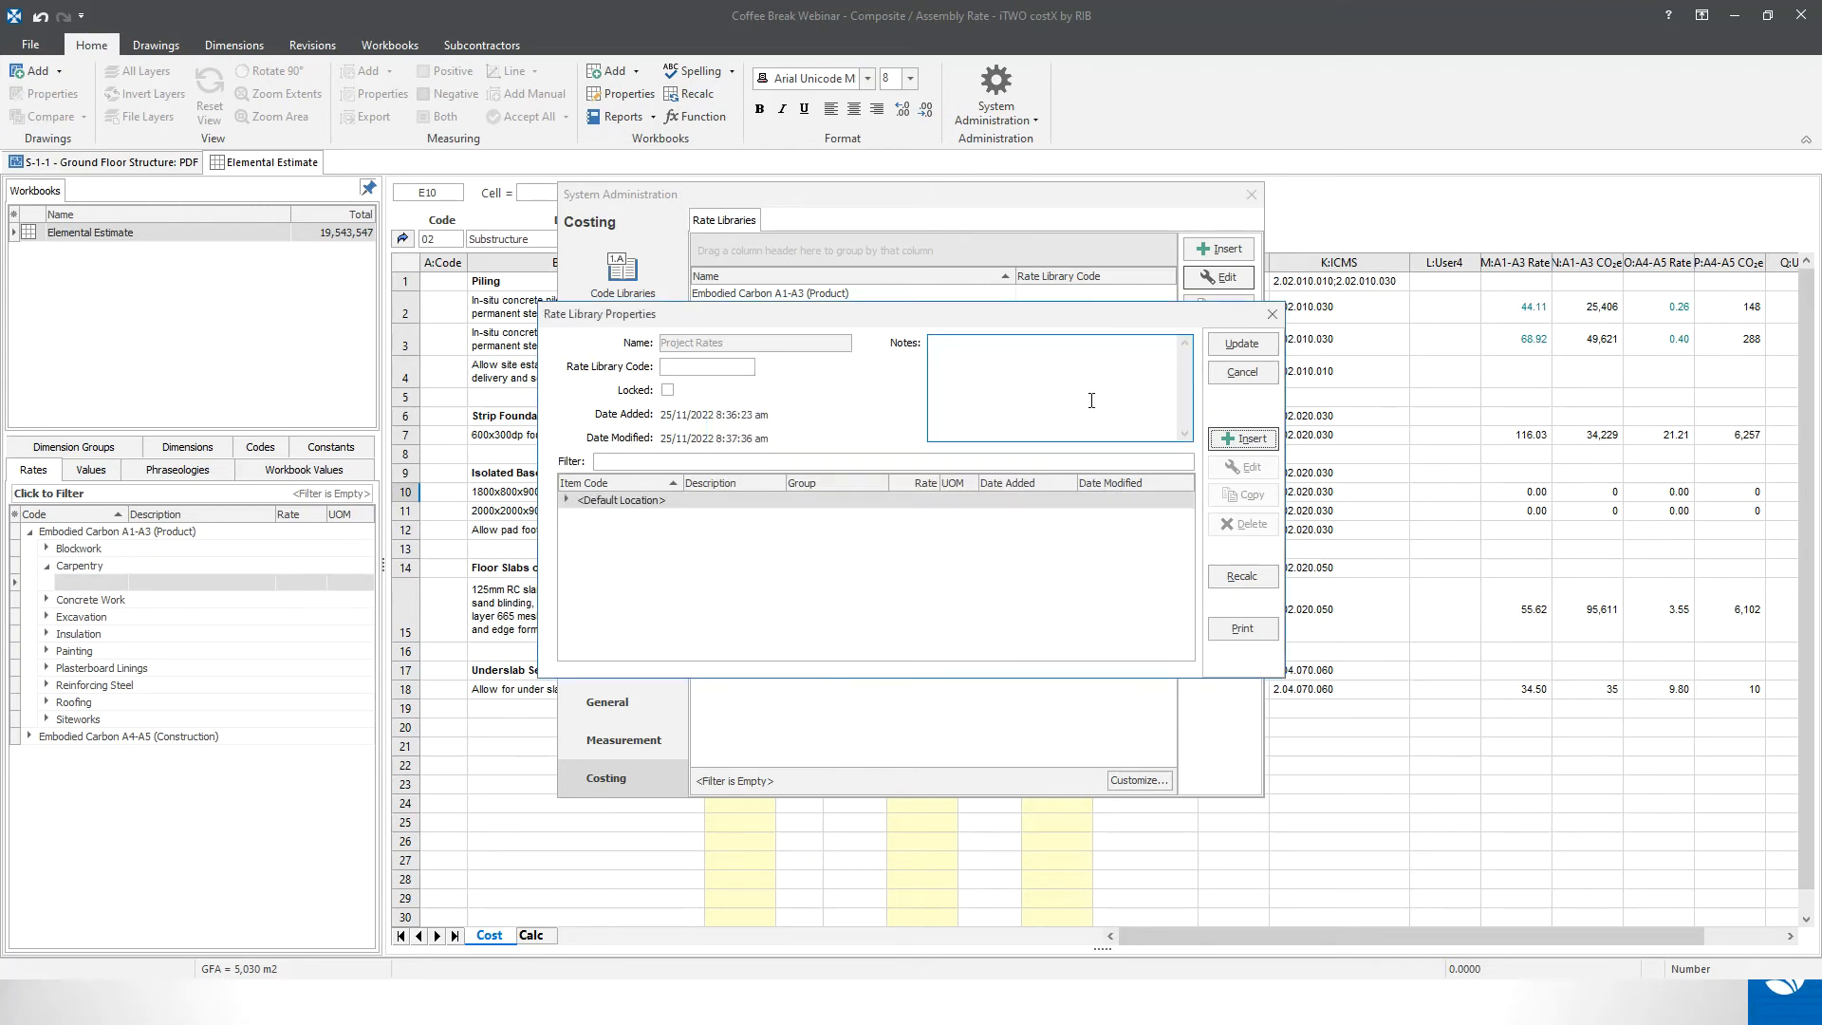
click(567, 500)
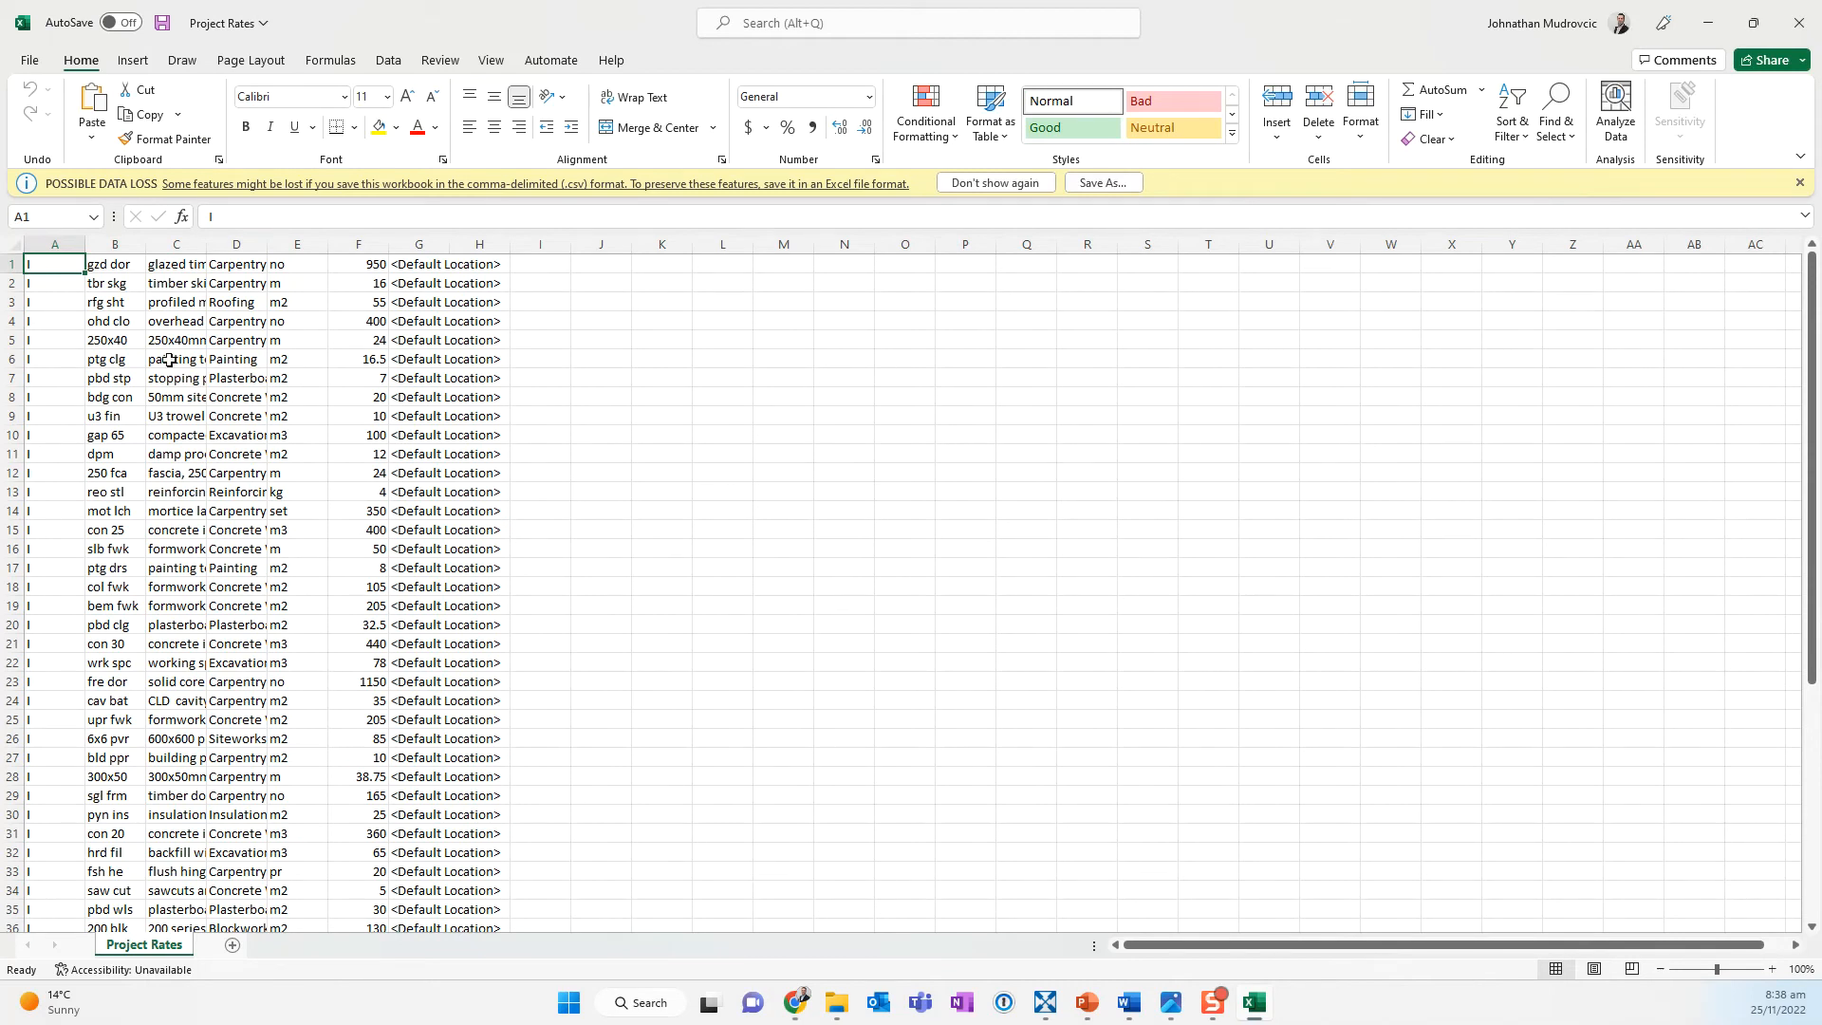
- In the Project Rates CSV file in Excel, examine what each of columns A to G holds for the rate import
click(69, 248)
click(114, 245)
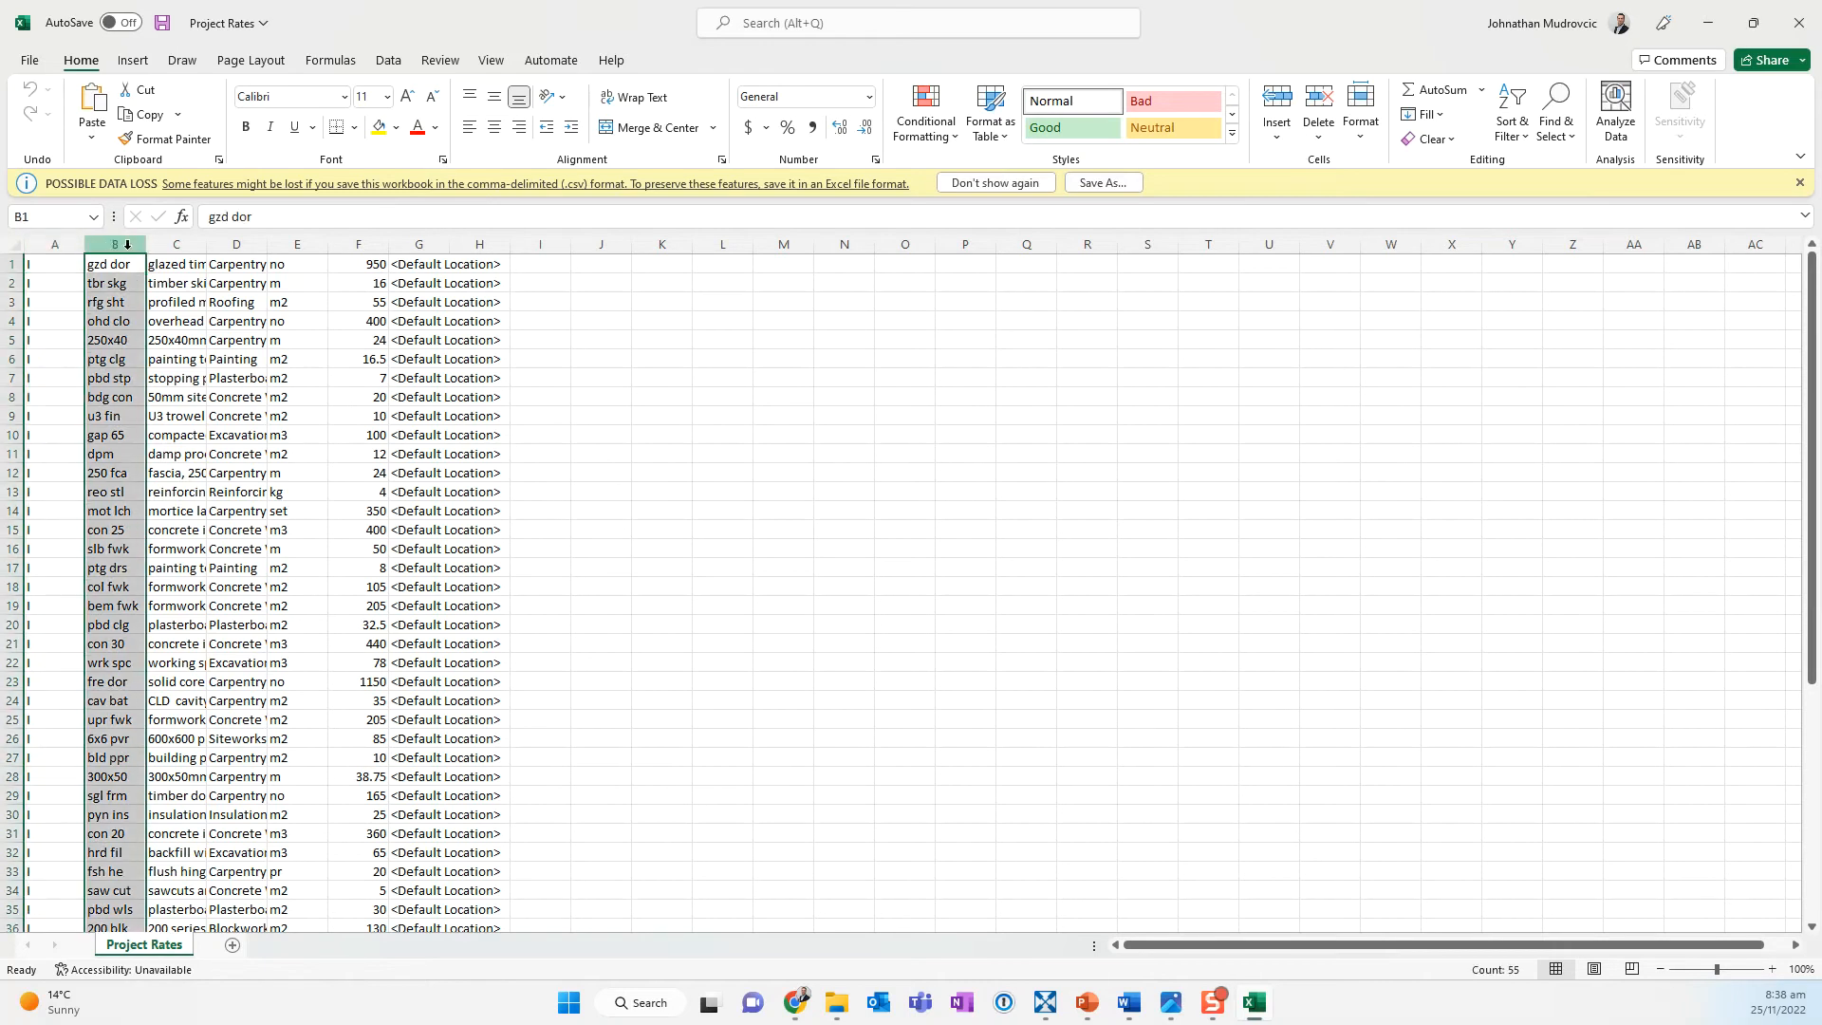
click(172, 245)
click(217, 249)
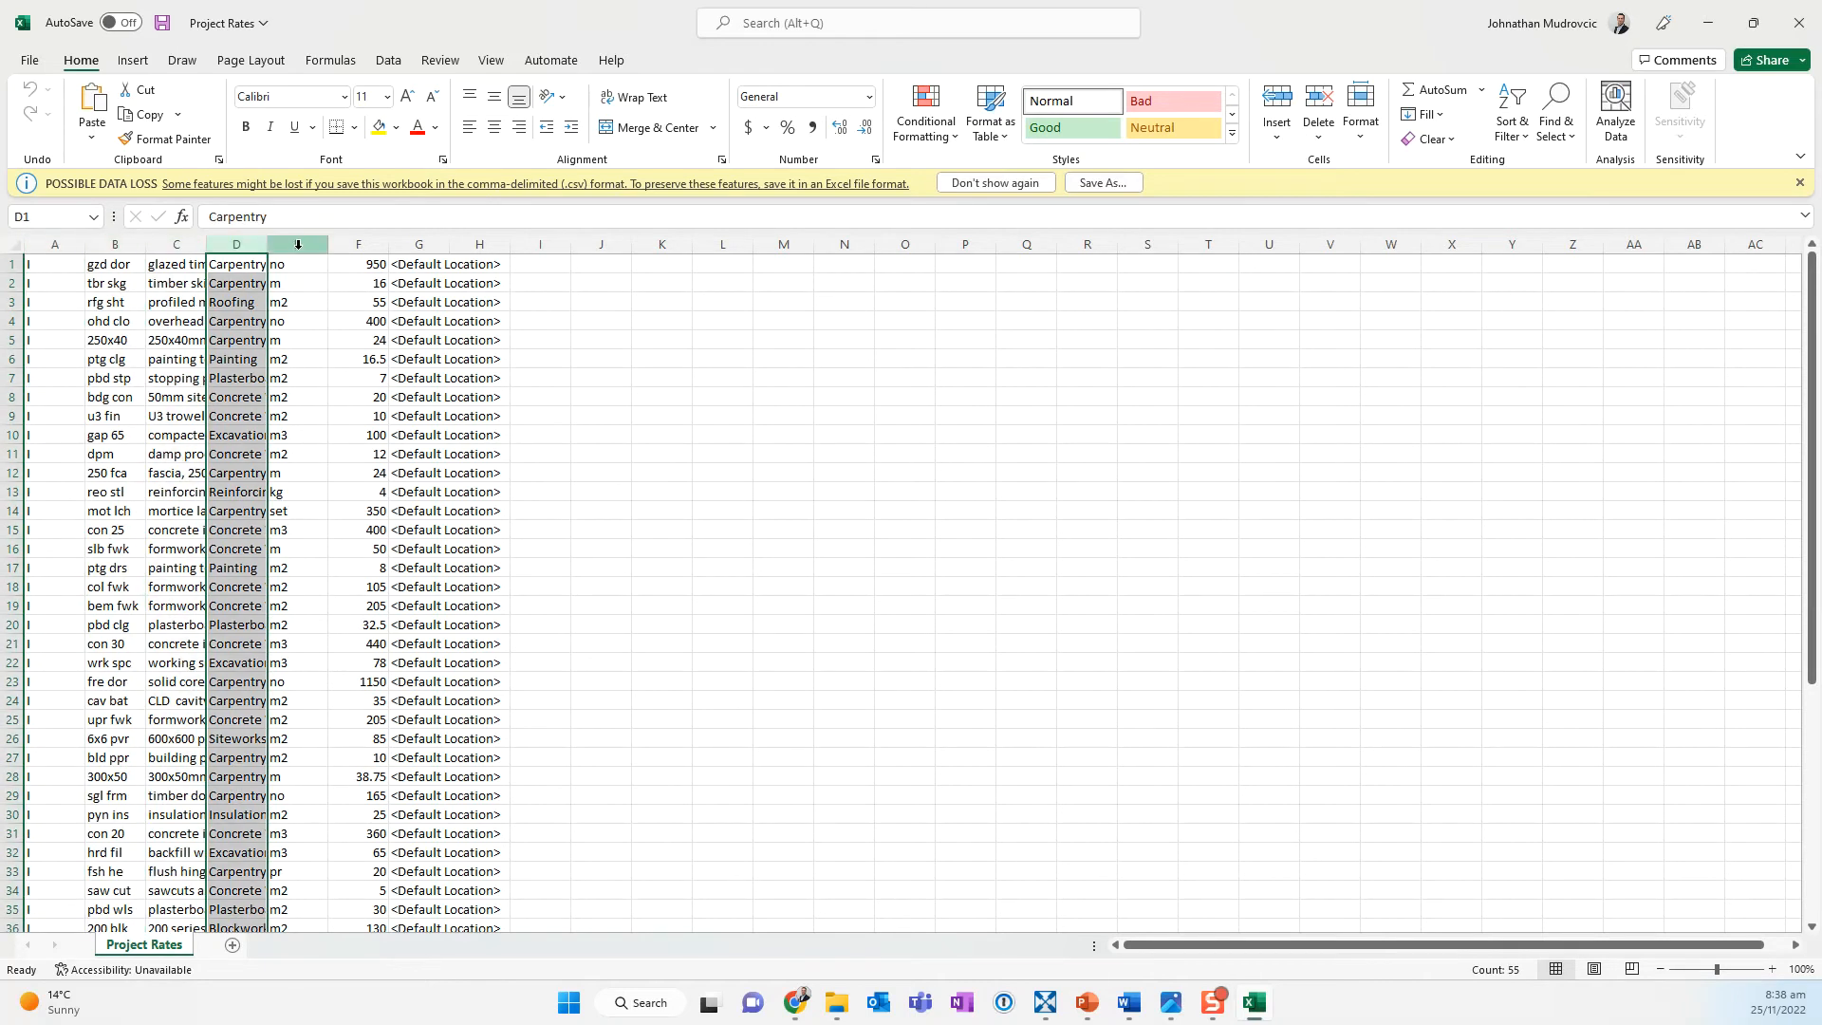
click(290, 249)
click(357, 249)
click(419, 246)
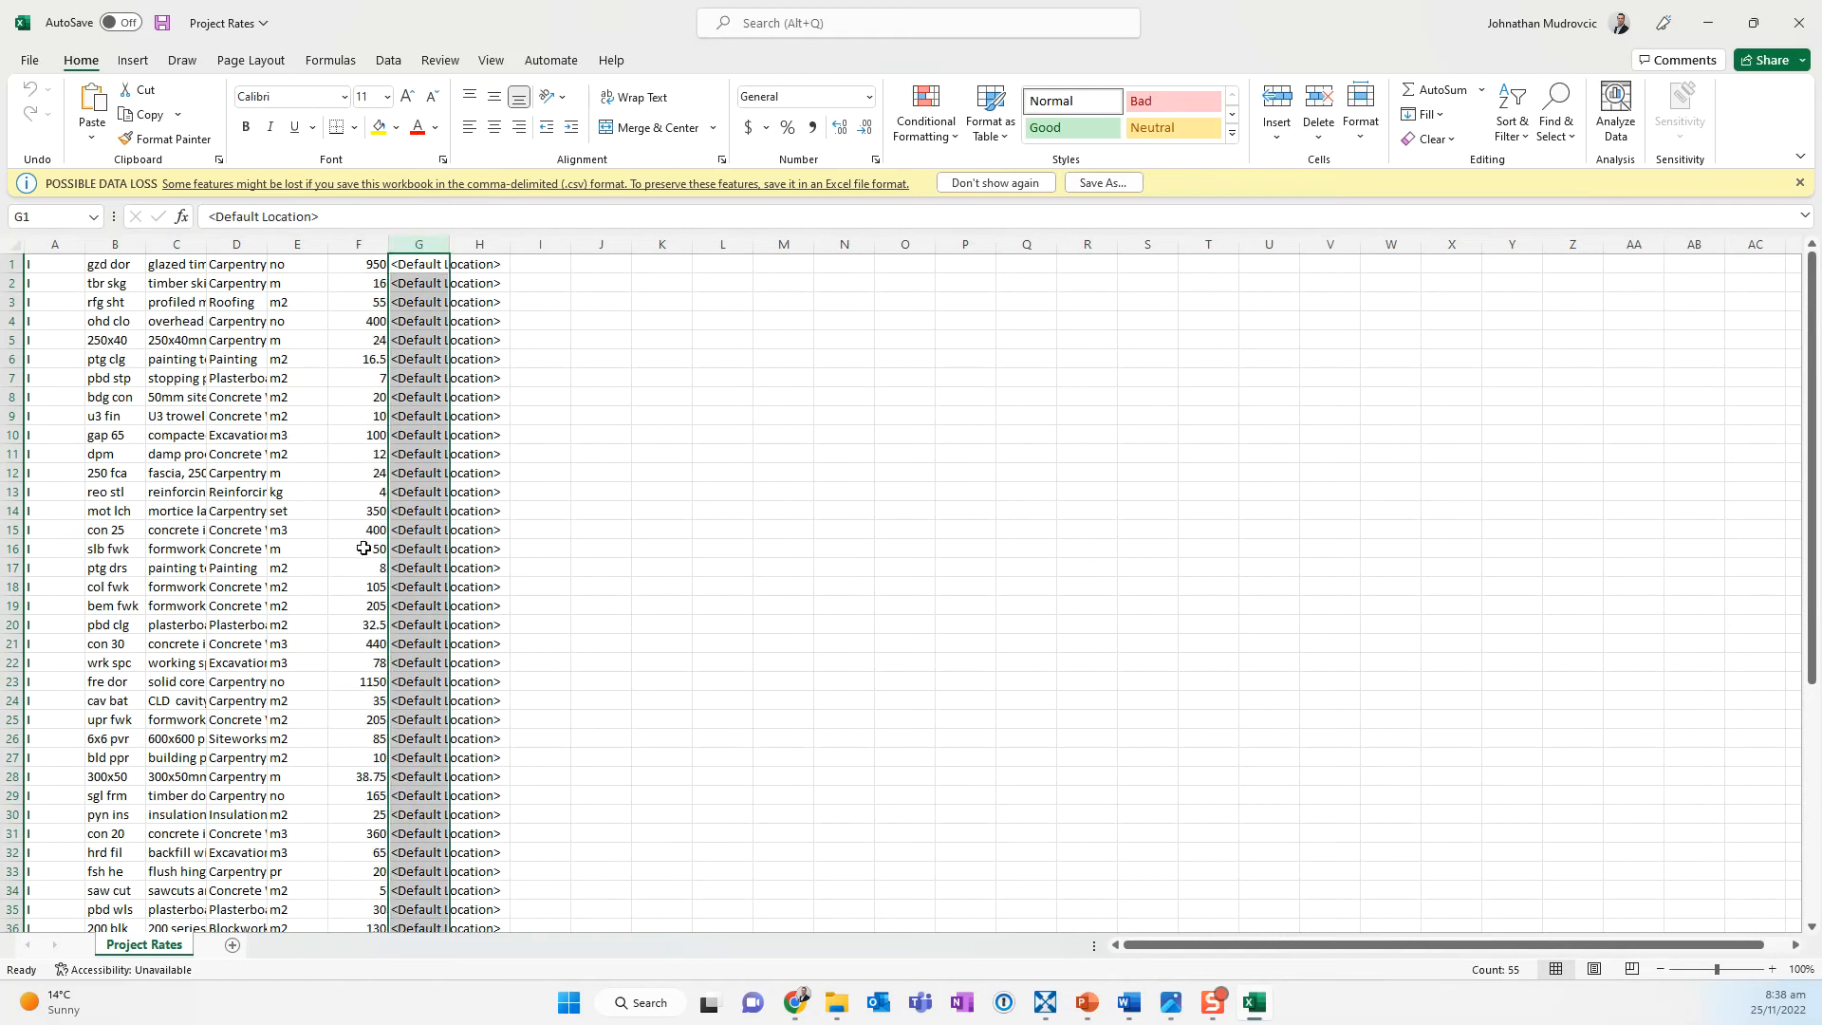
click(48, 240)
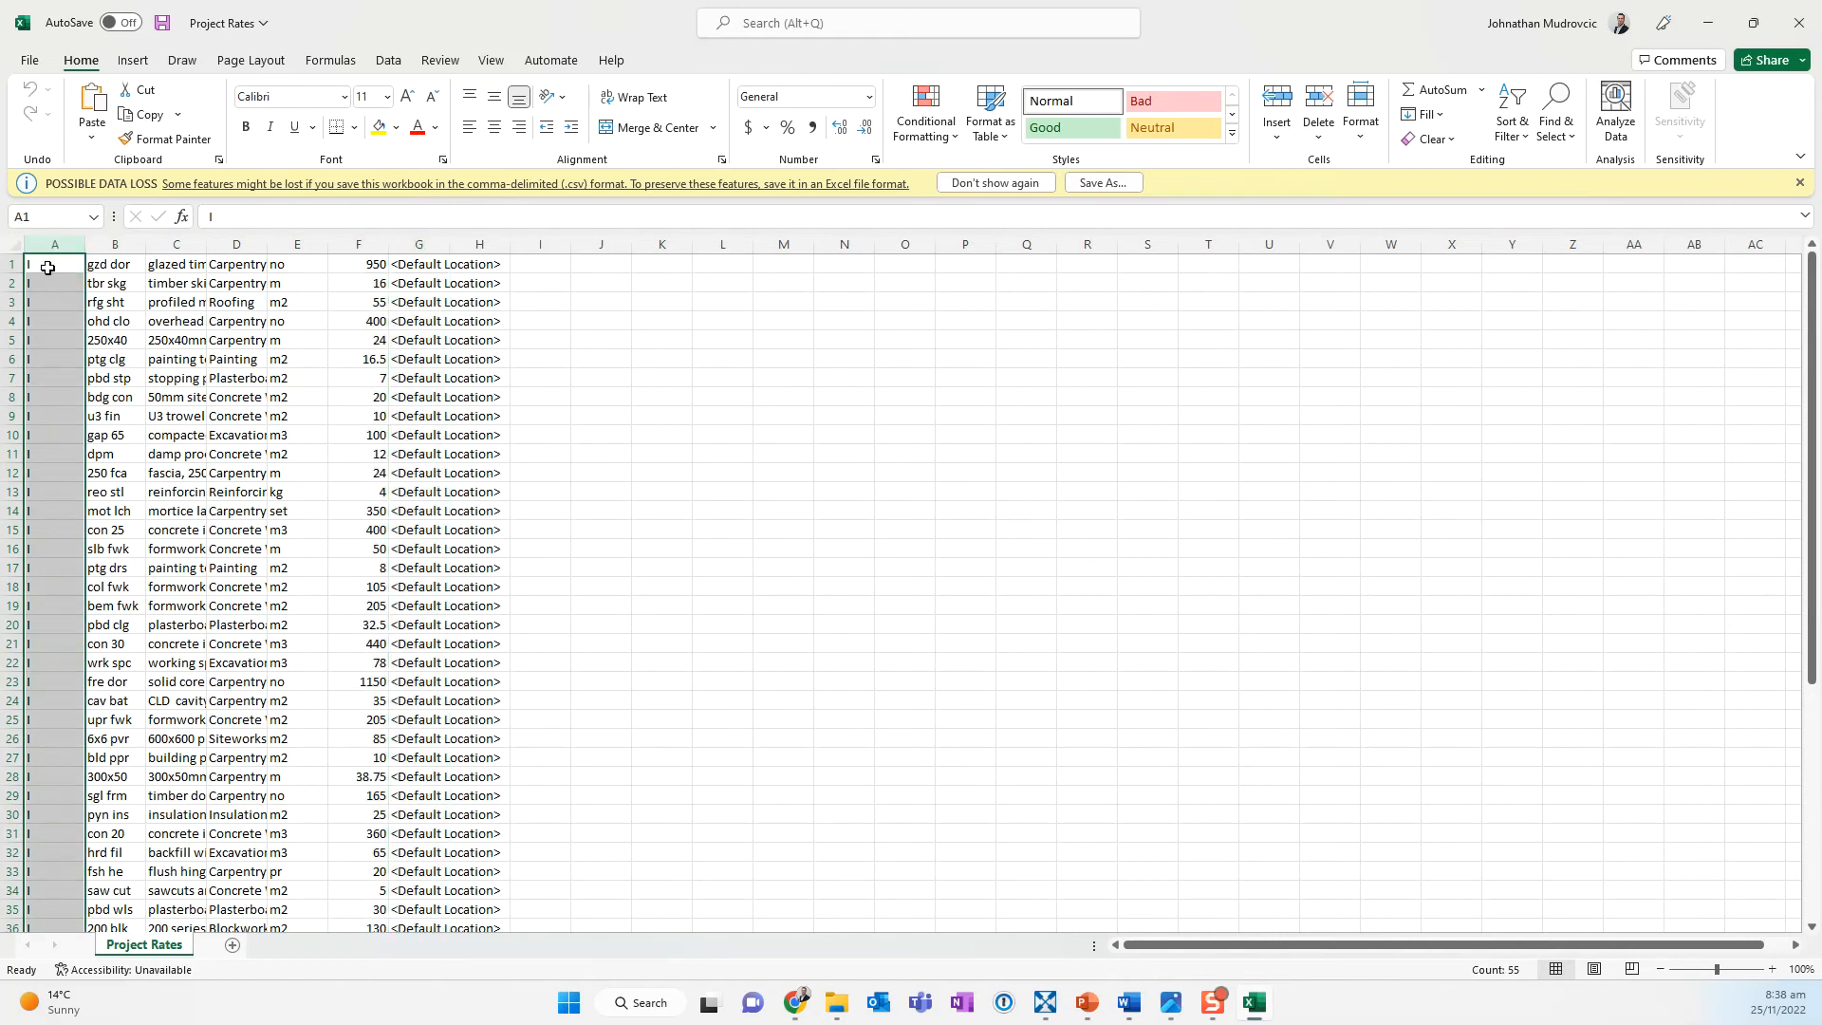
scroll(60, 417, down, 7)
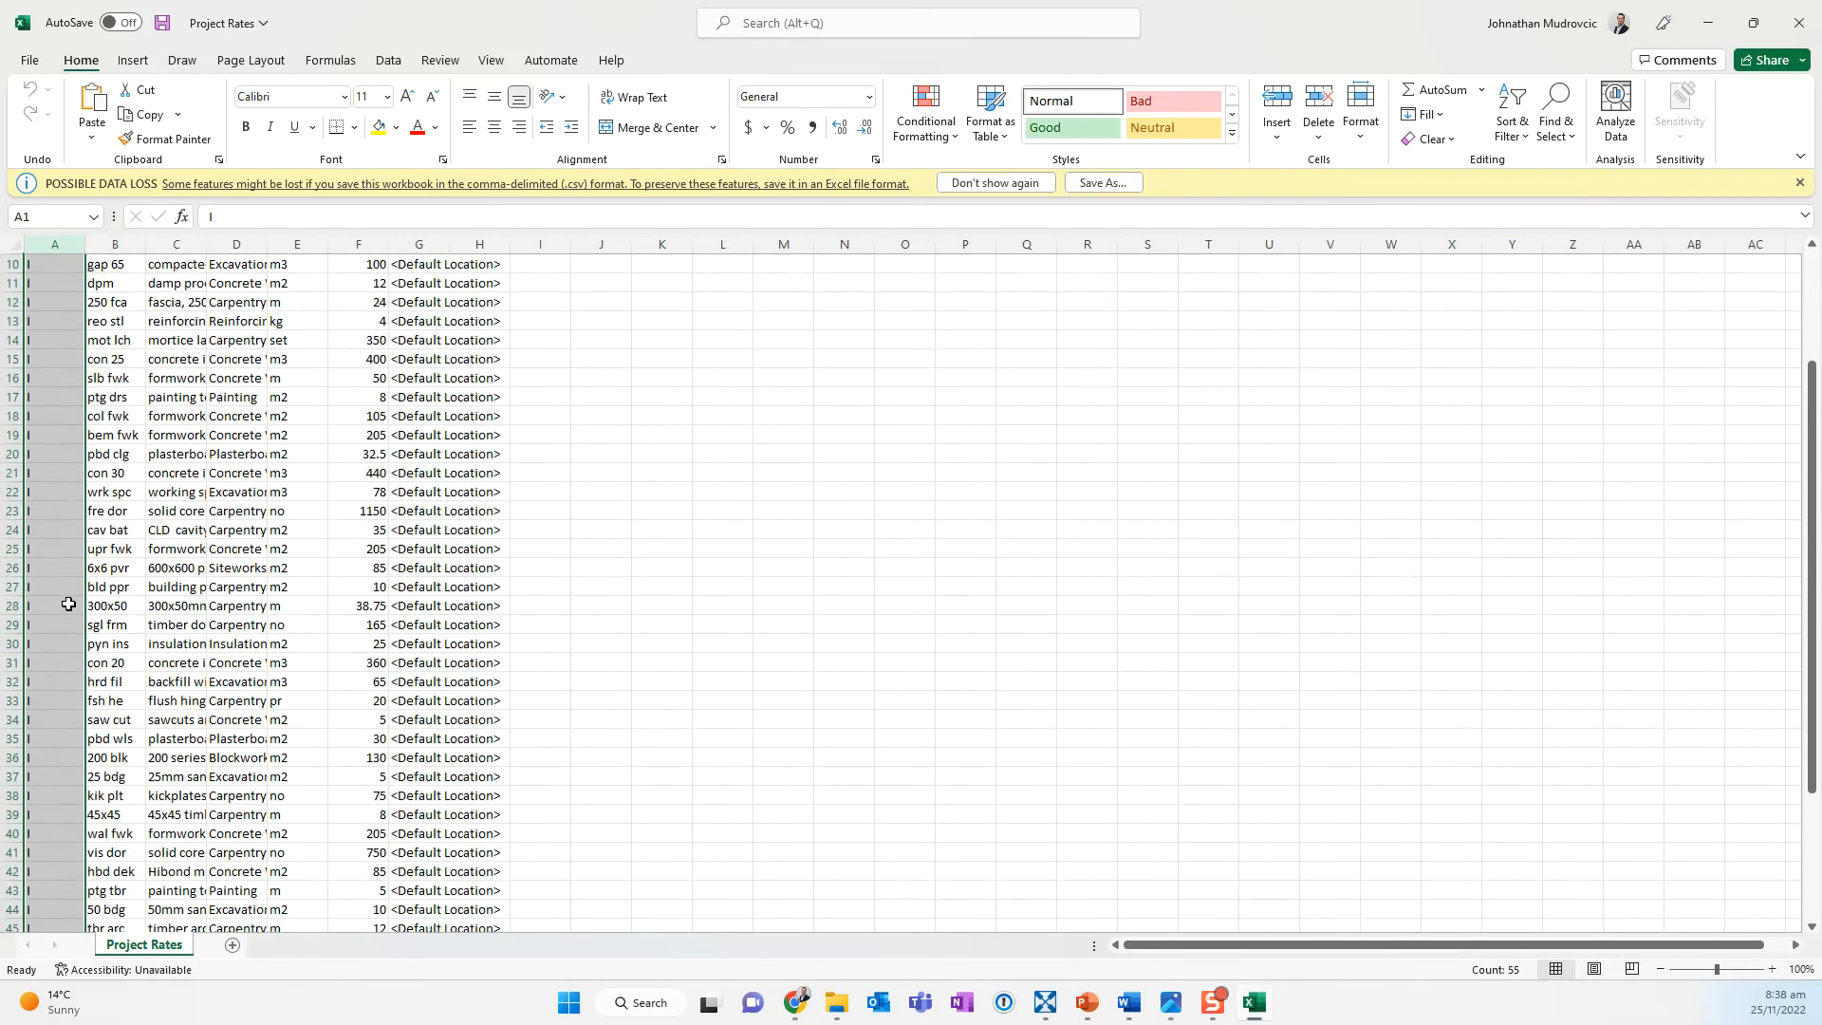
scroll(68, 604, up, 7)
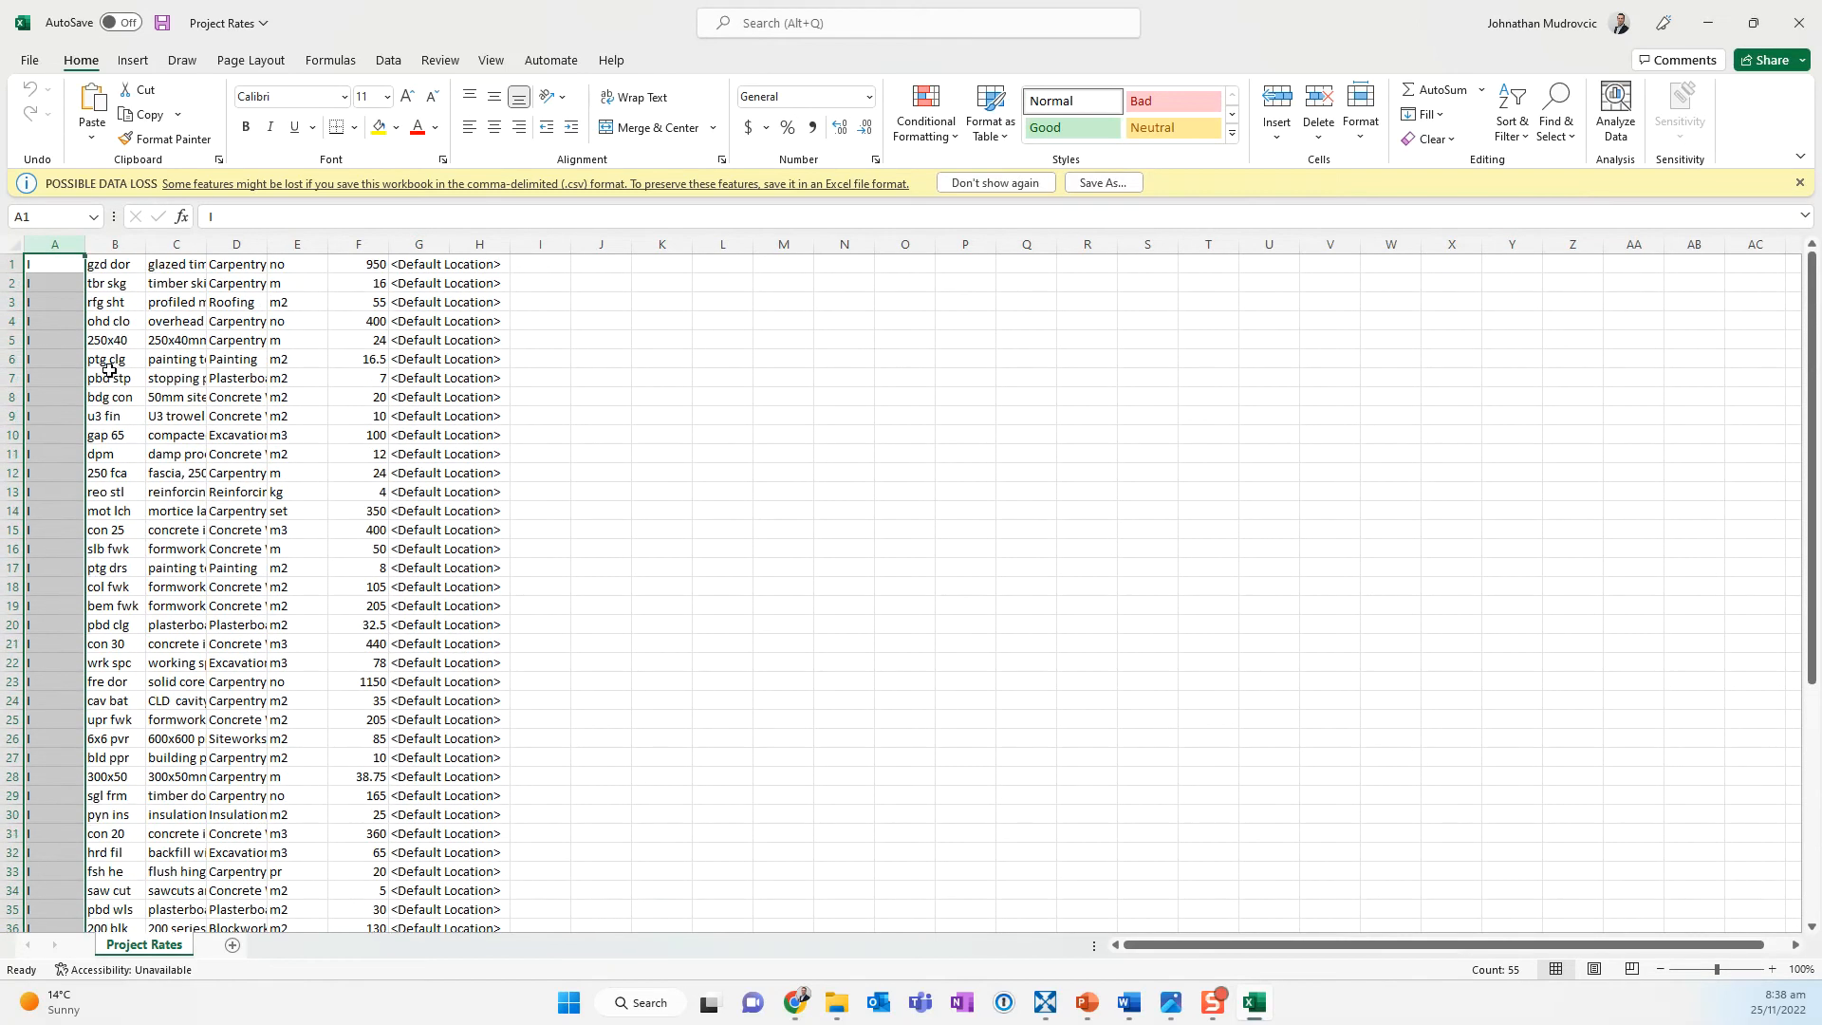
click(116, 244)
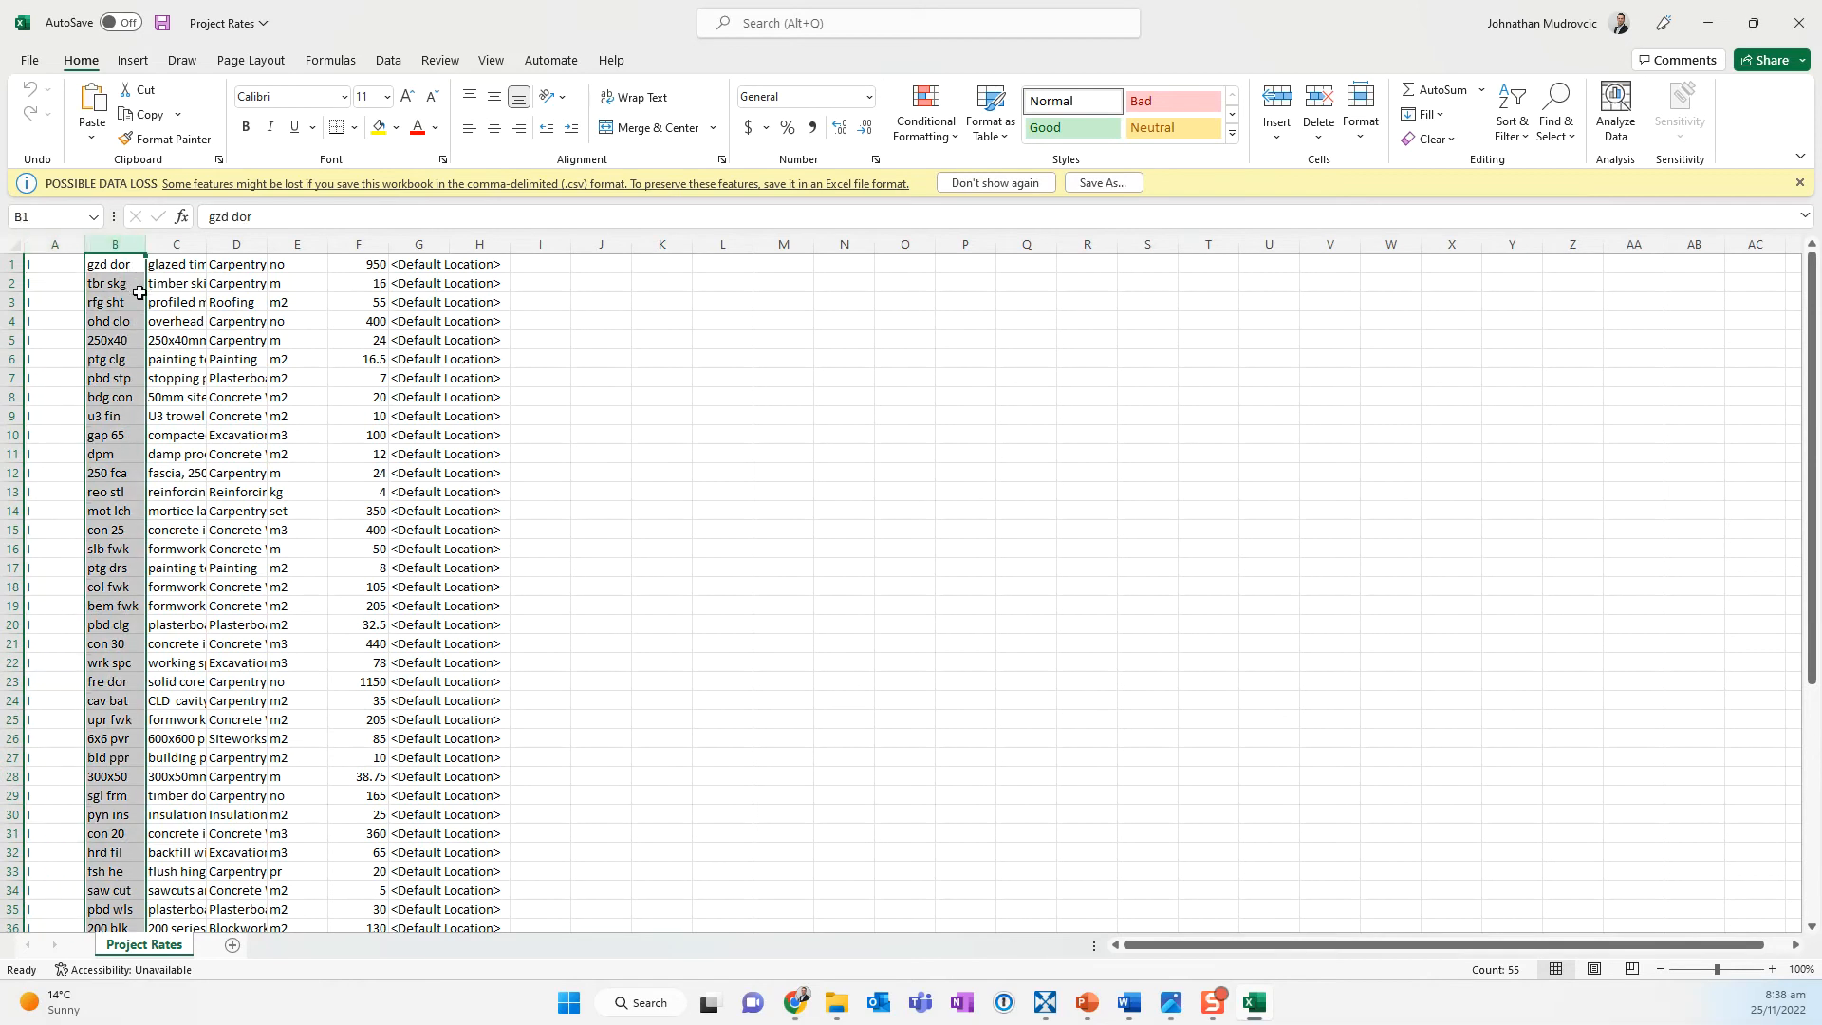
- Fit columns C, D and G to their contents while reviewing the description, group, unit, rate and location columns
double_click(206, 244)
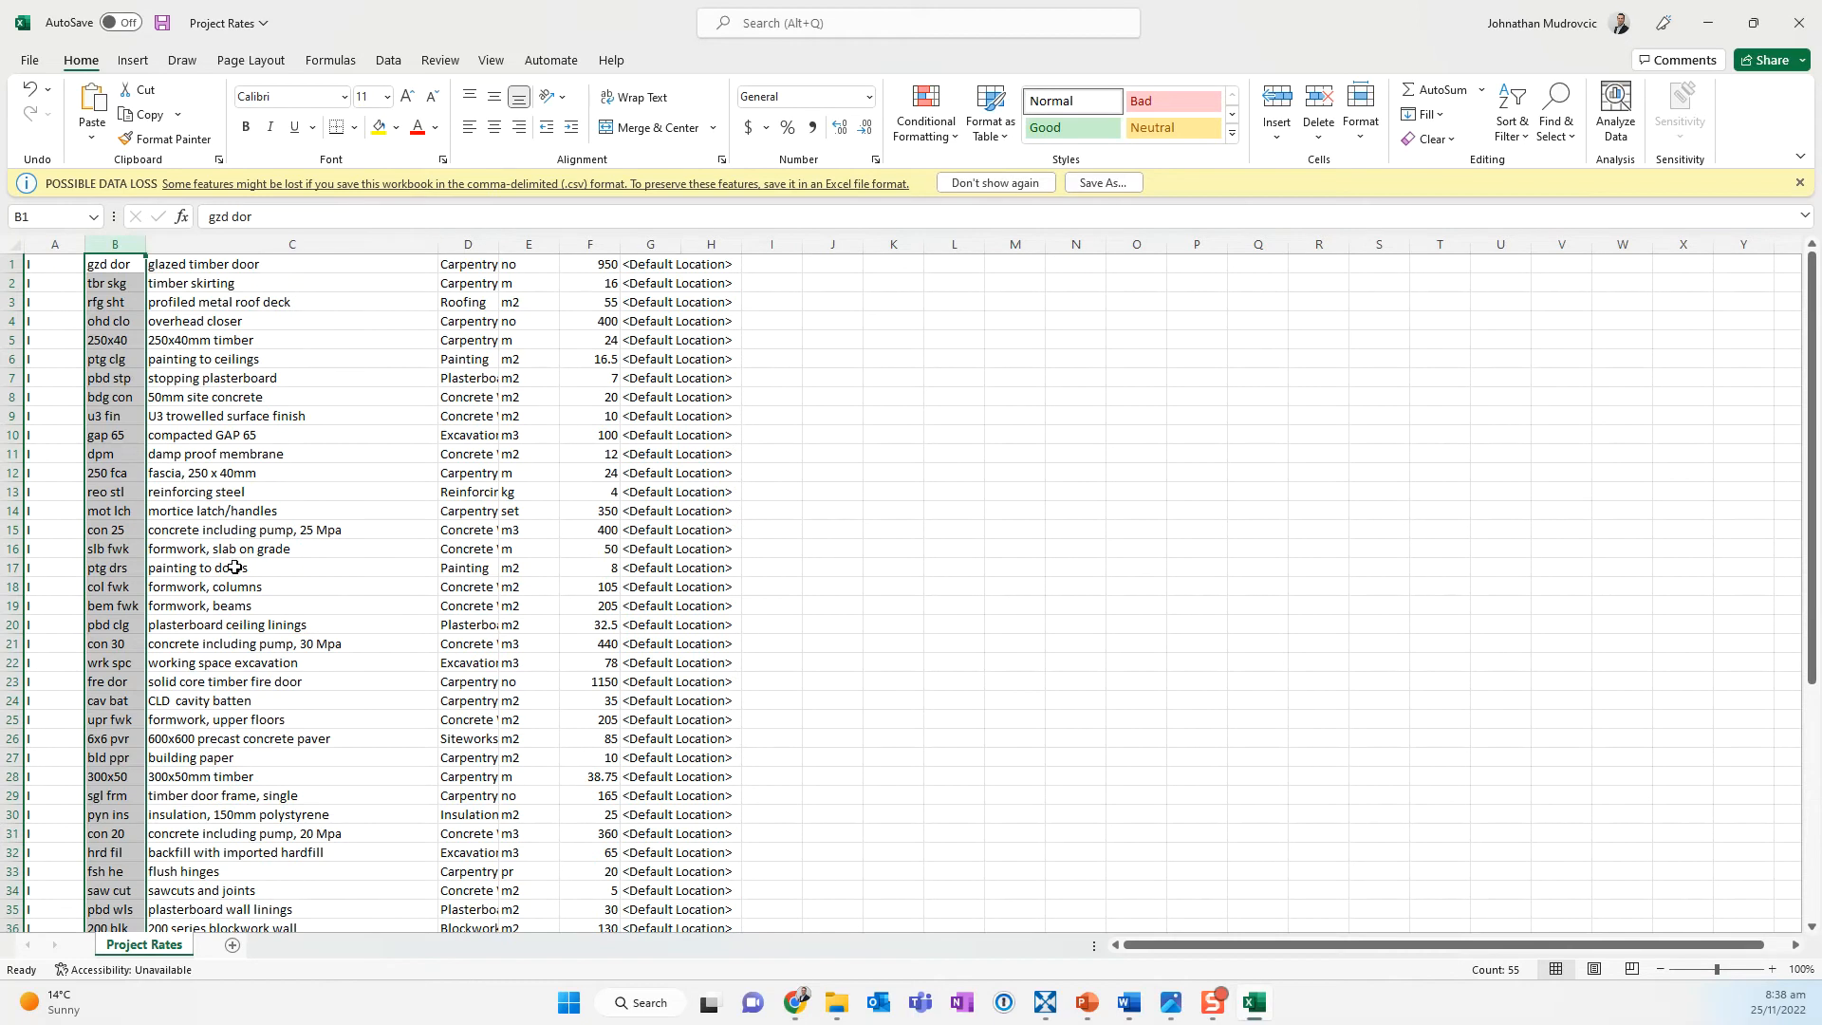
click(480, 245)
double_click(497, 250)
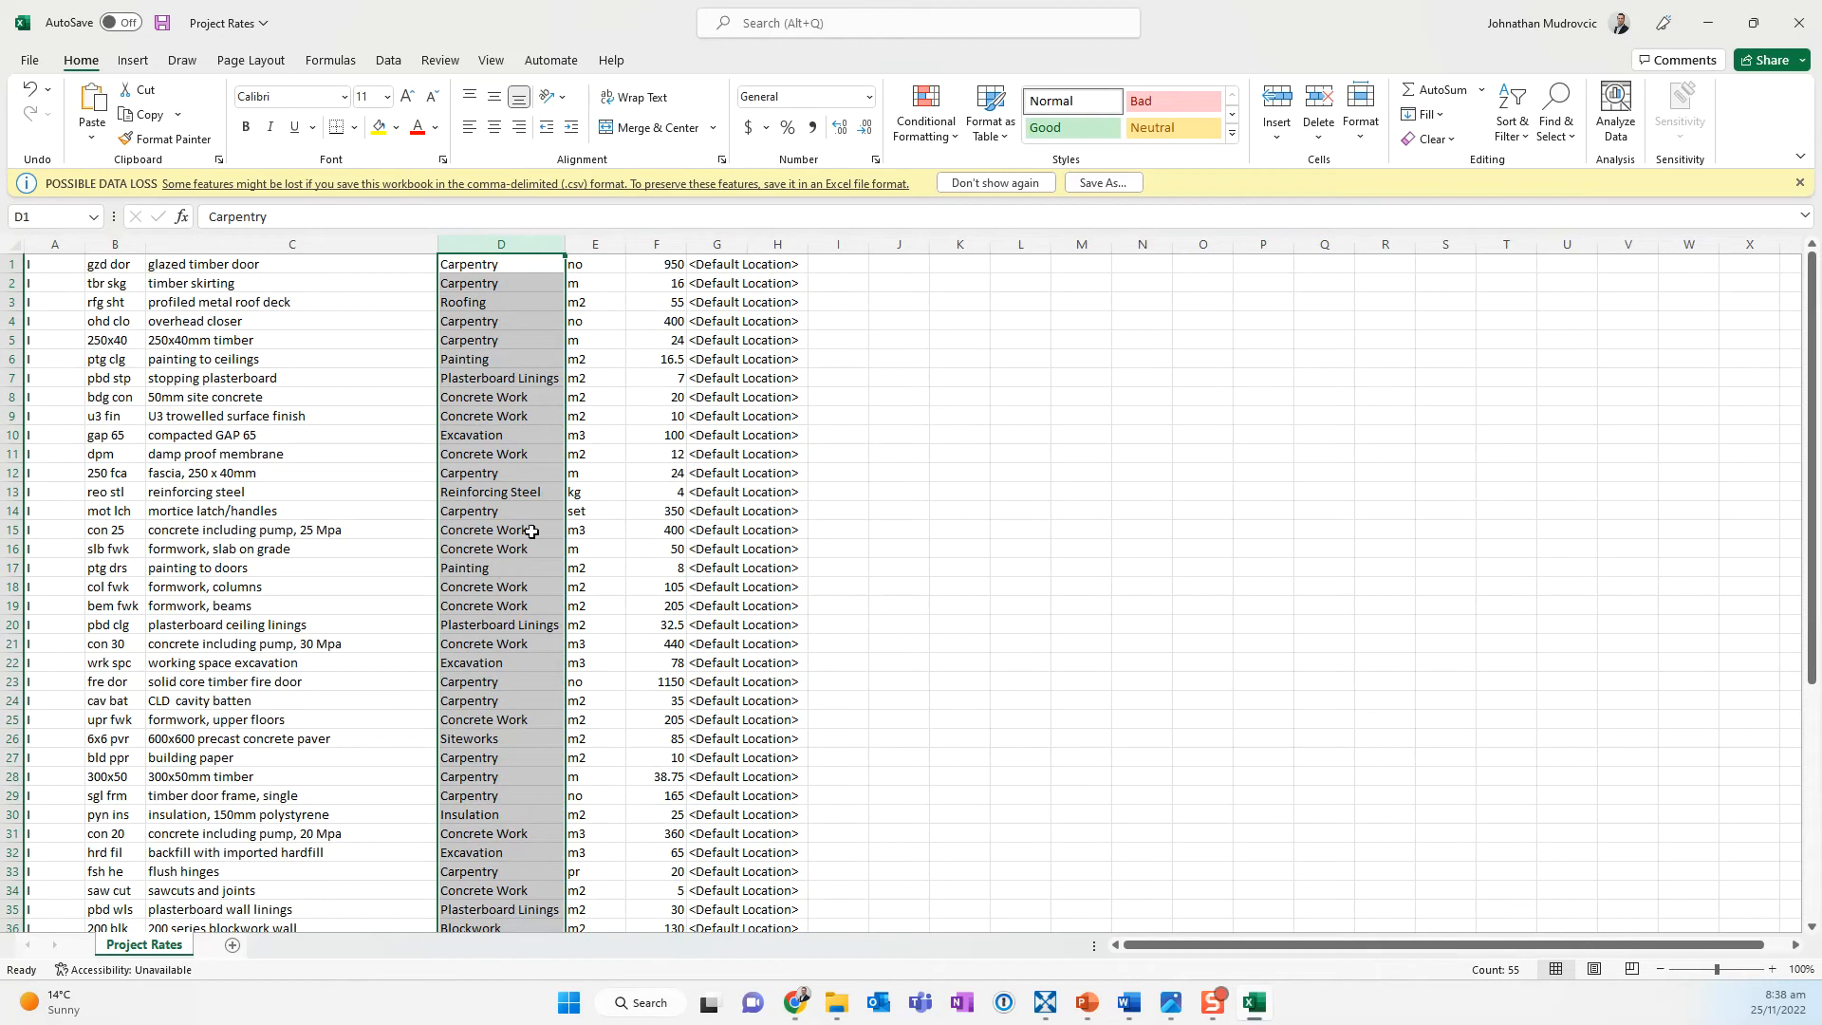
click(596, 245)
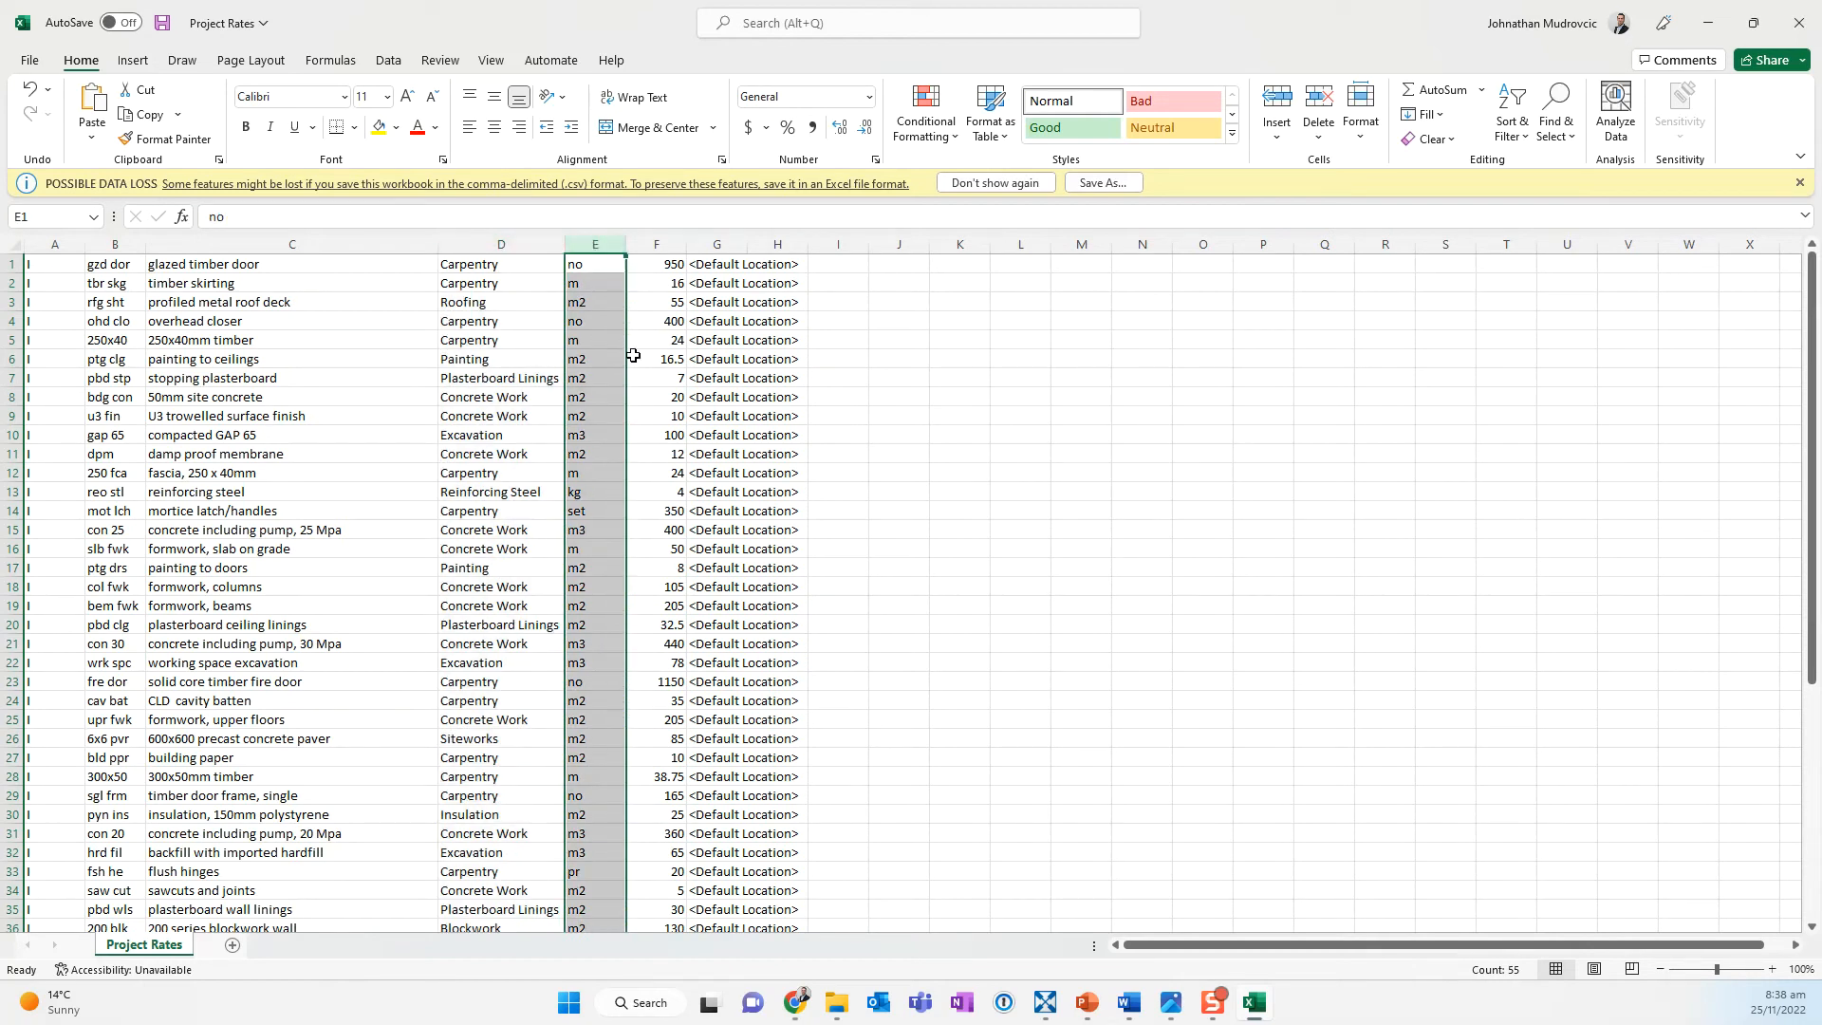
click(661, 249)
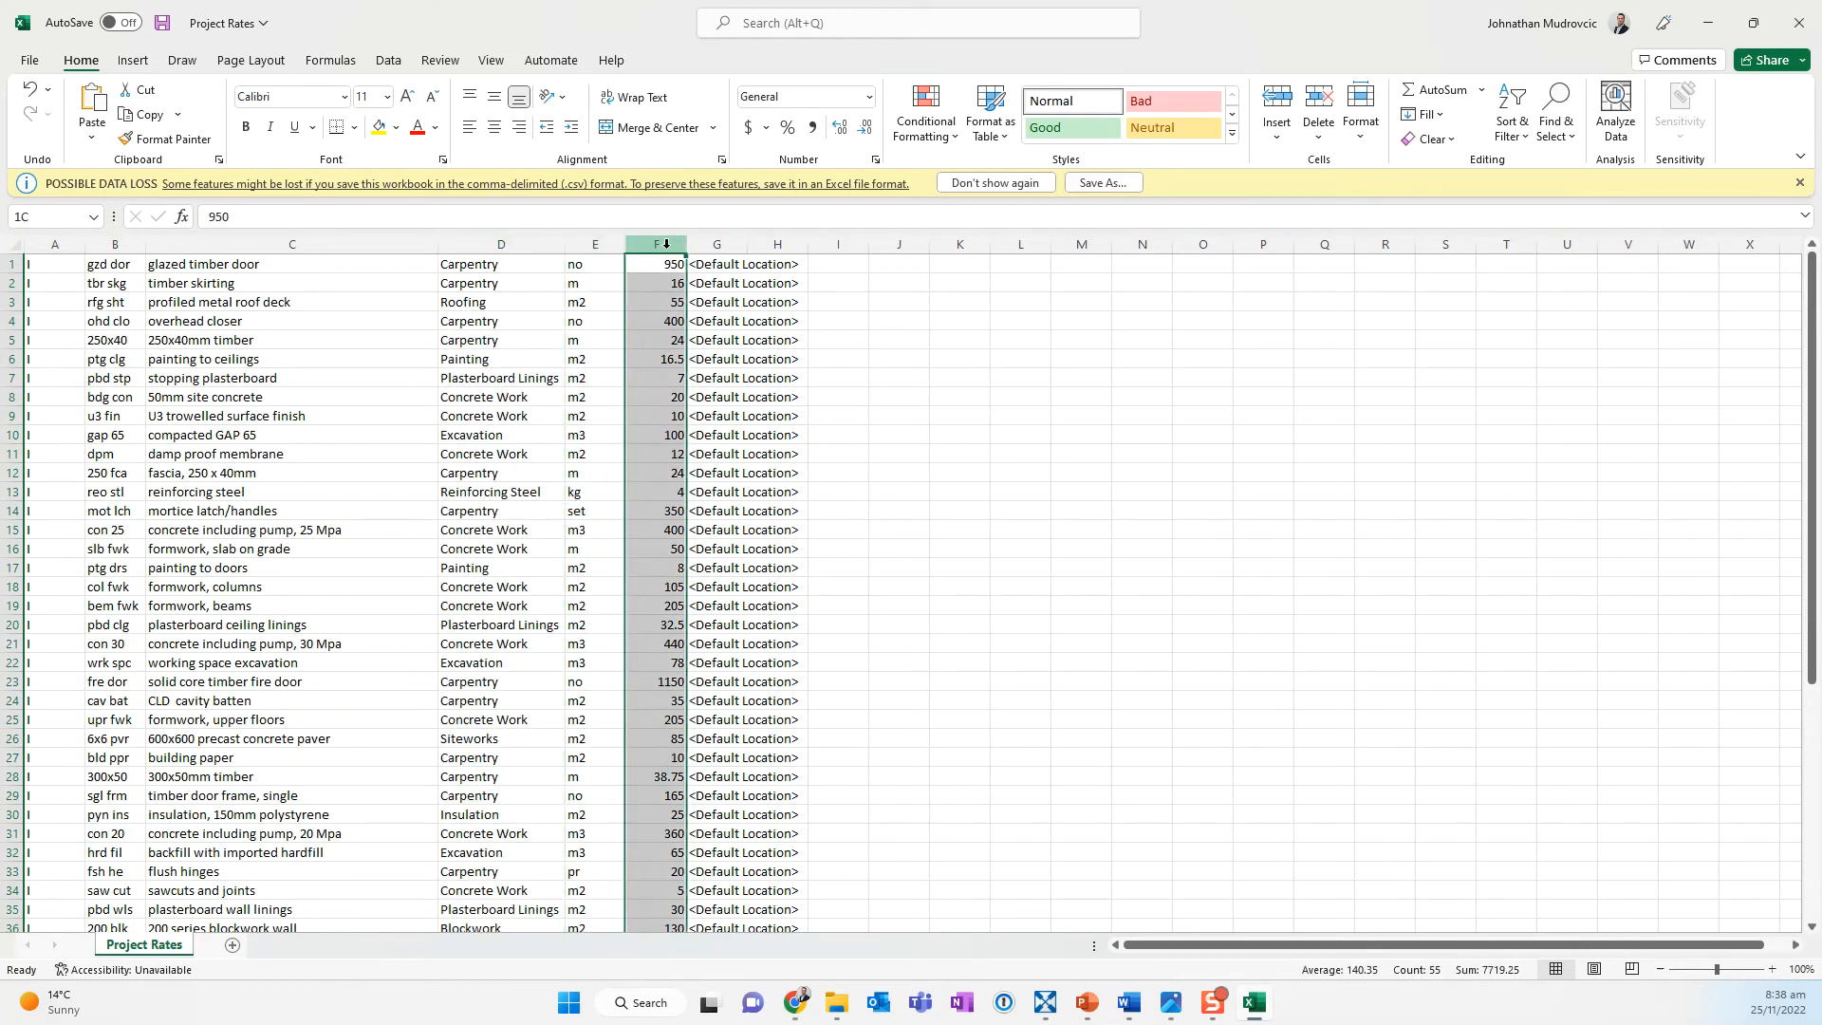
click(722, 244)
double_click(748, 244)
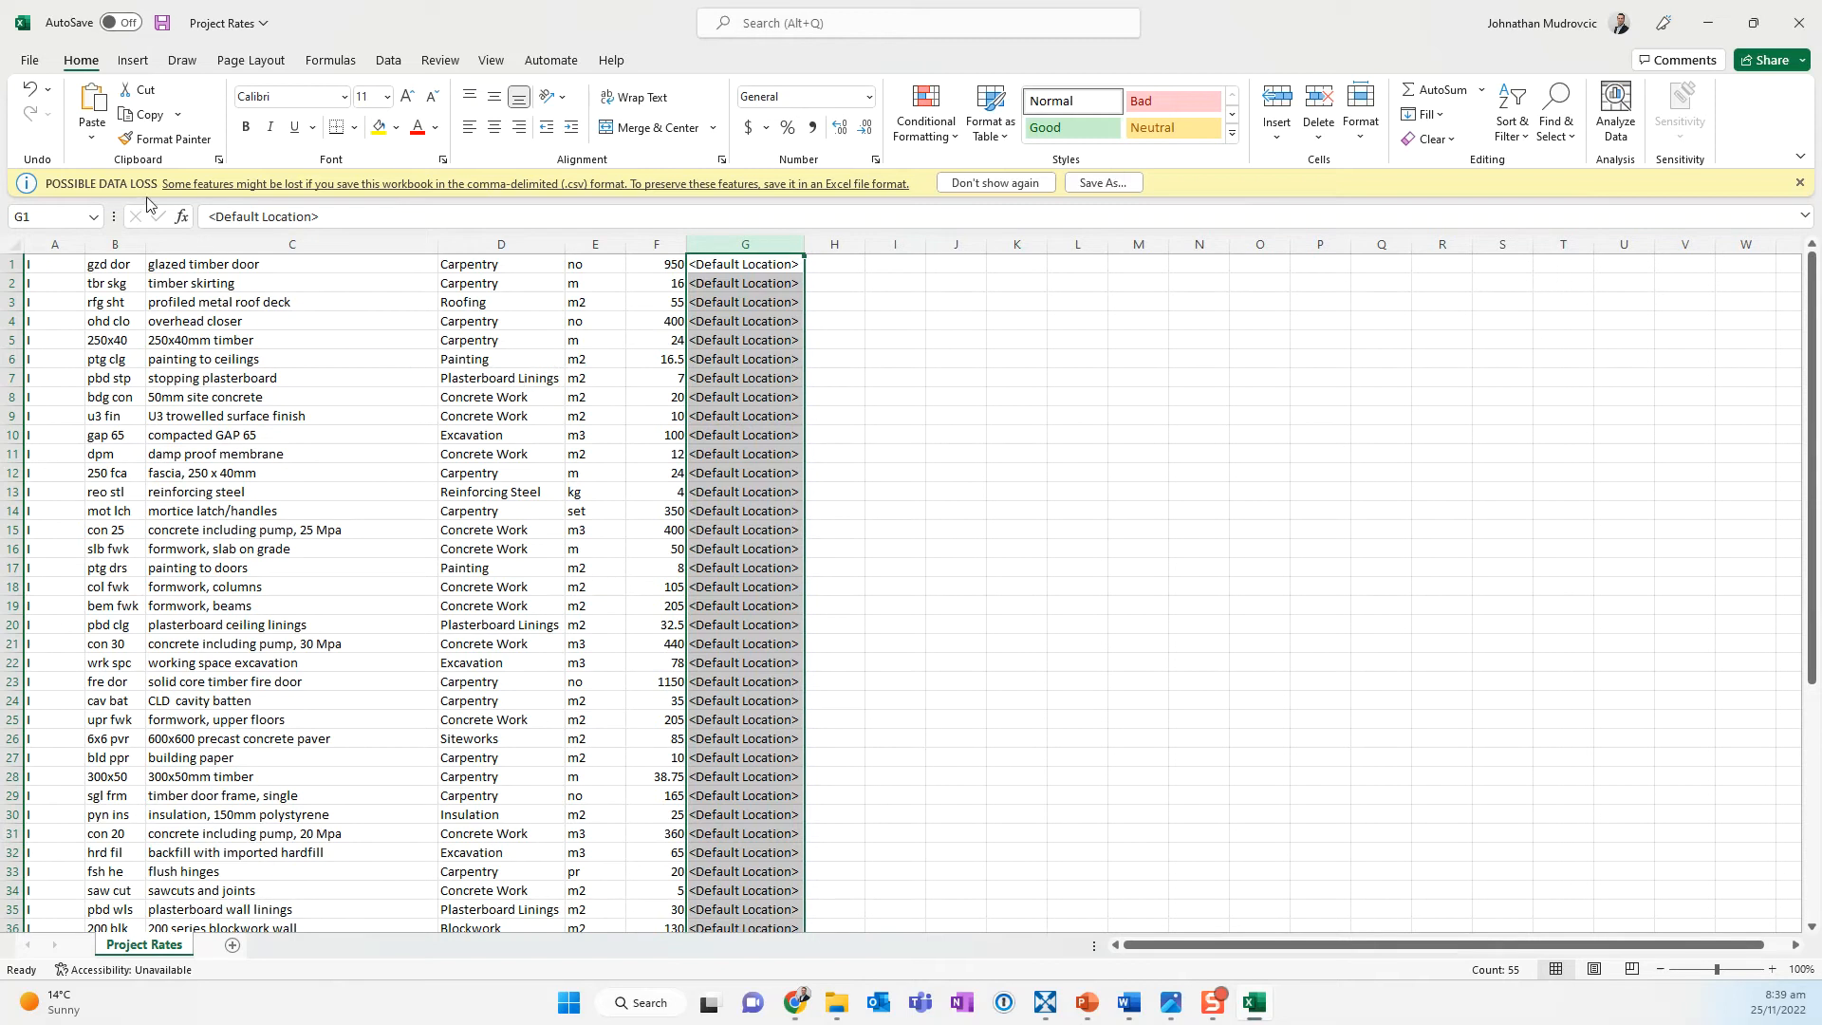
- Save the sheet as Project Rates in CSV (Comma delimited) format, replacing the existing file, and close Excel
click(32, 62)
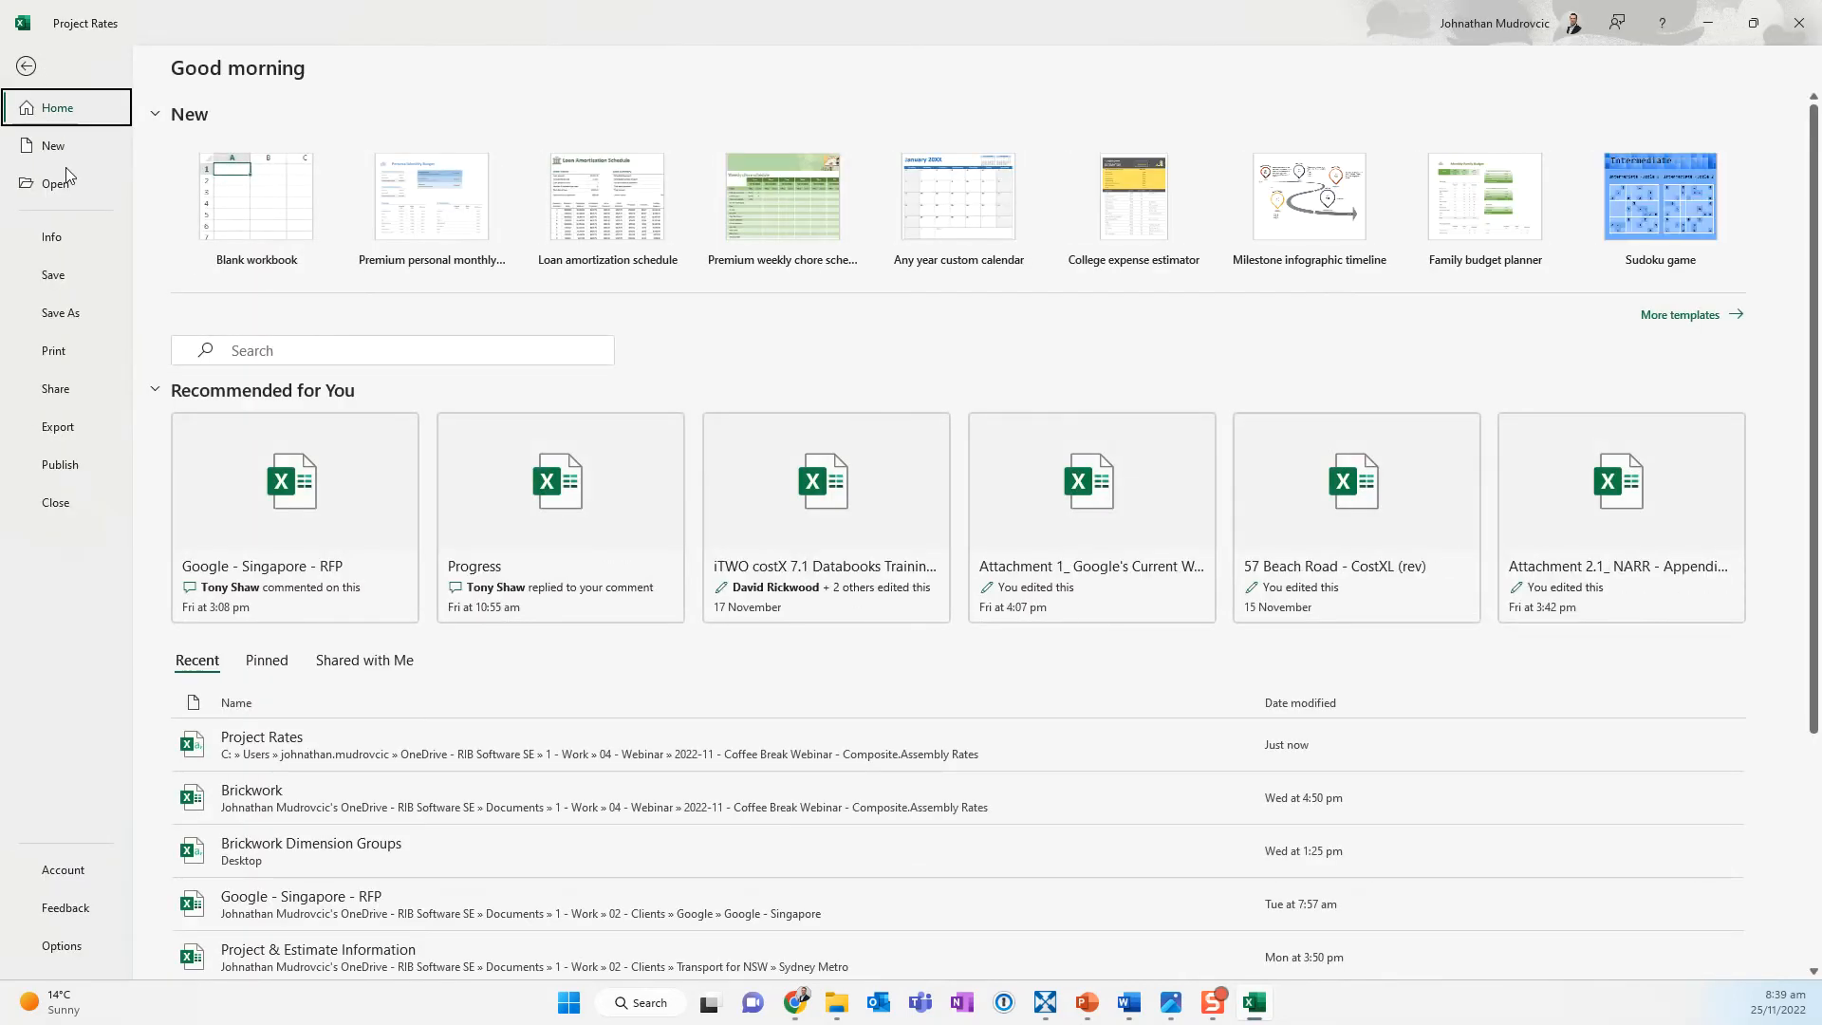
click(82, 310)
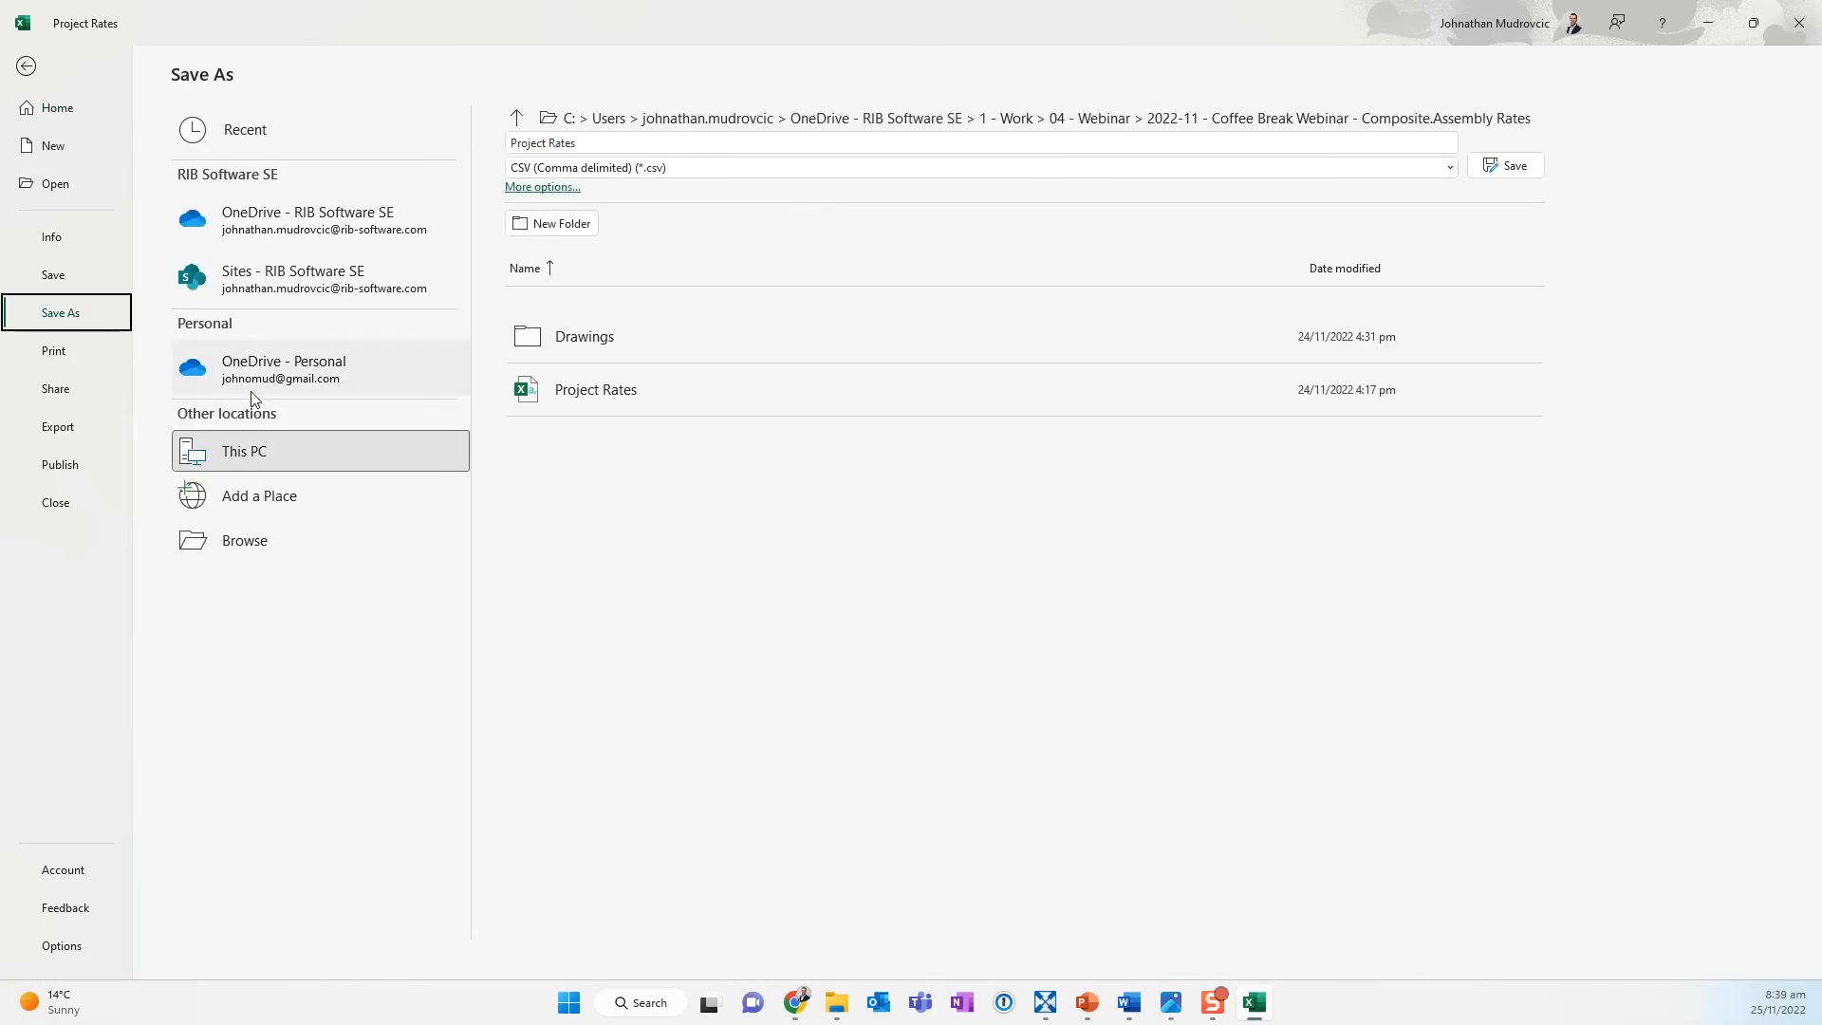
click(624, 169)
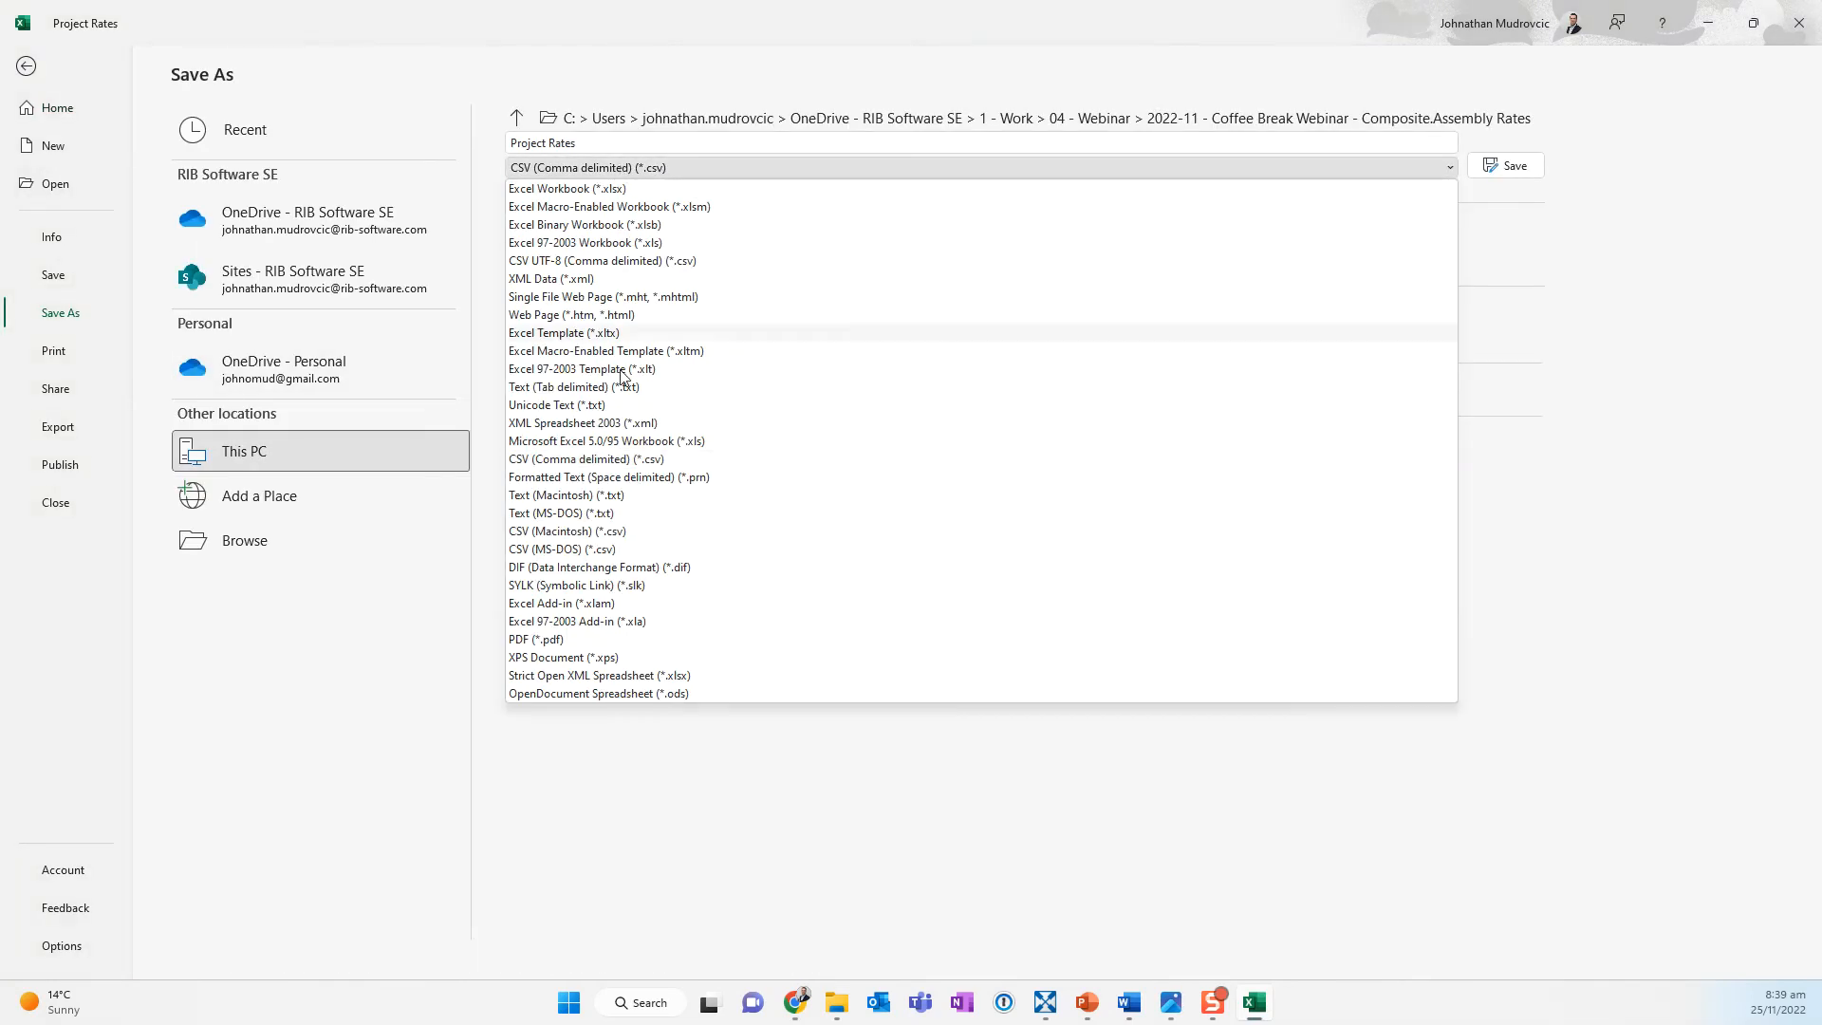
click(630, 460)
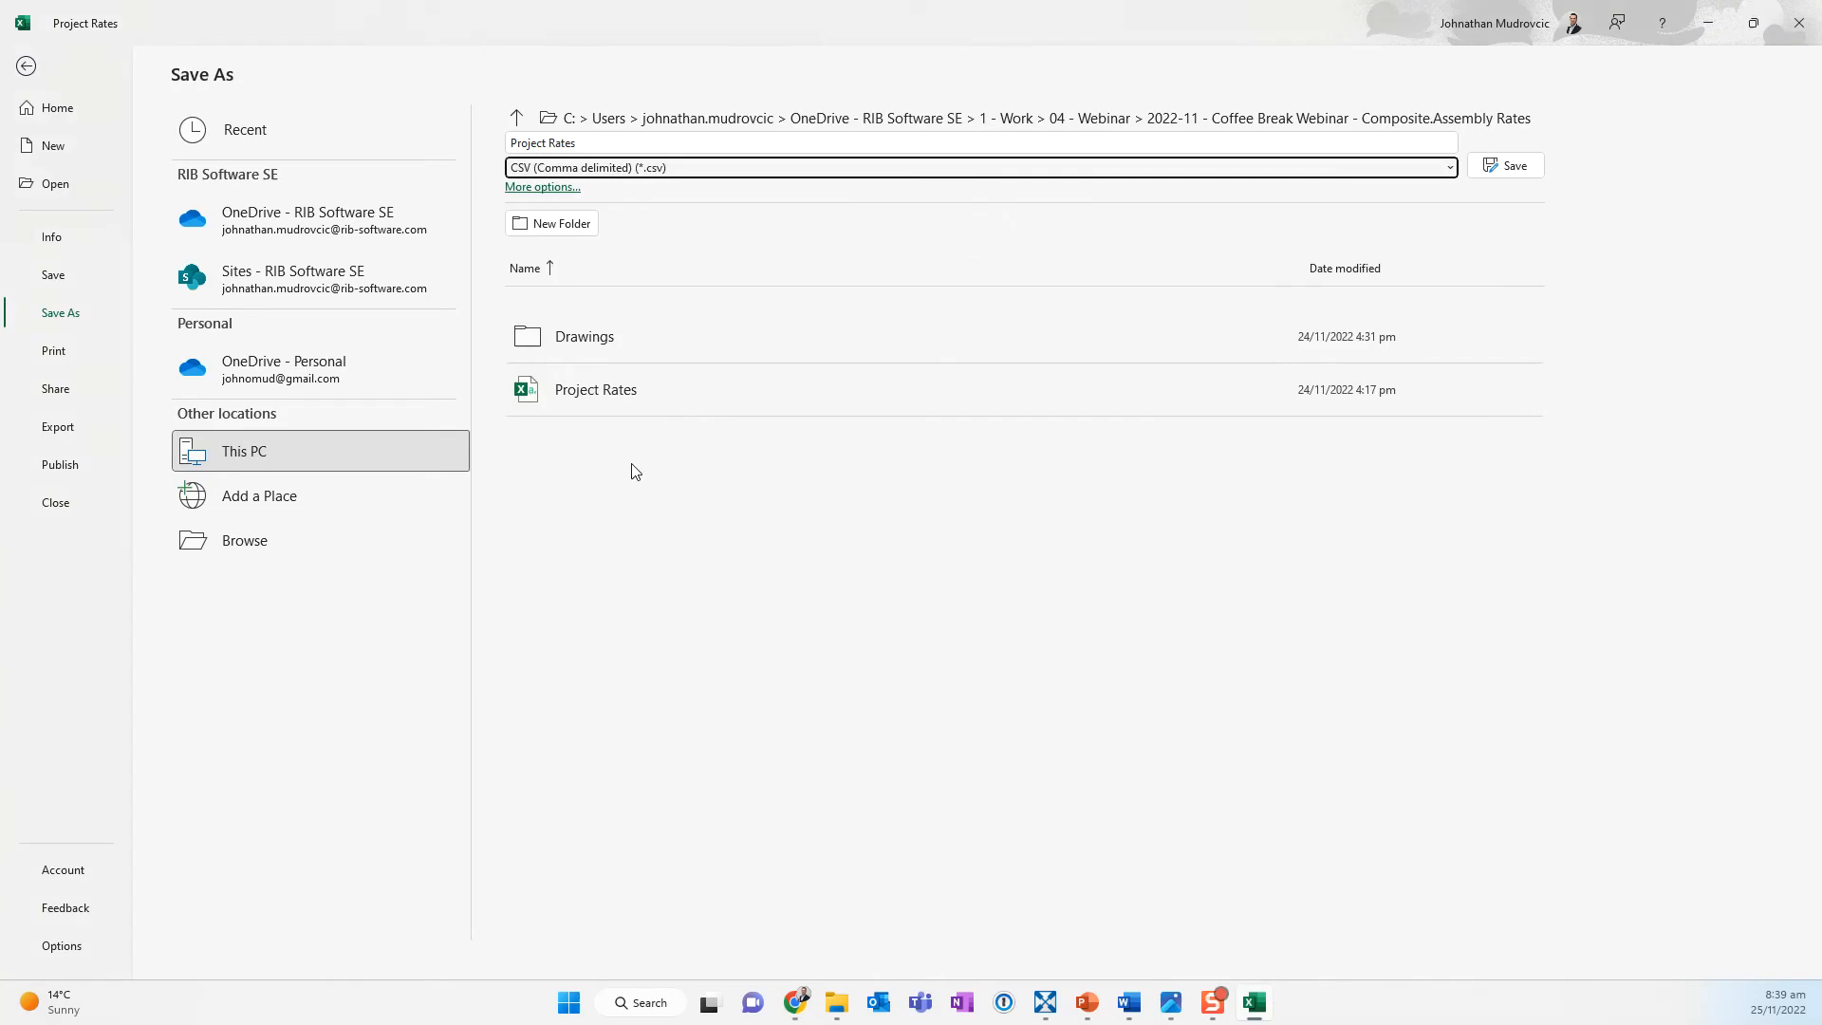
click(1507, 168)
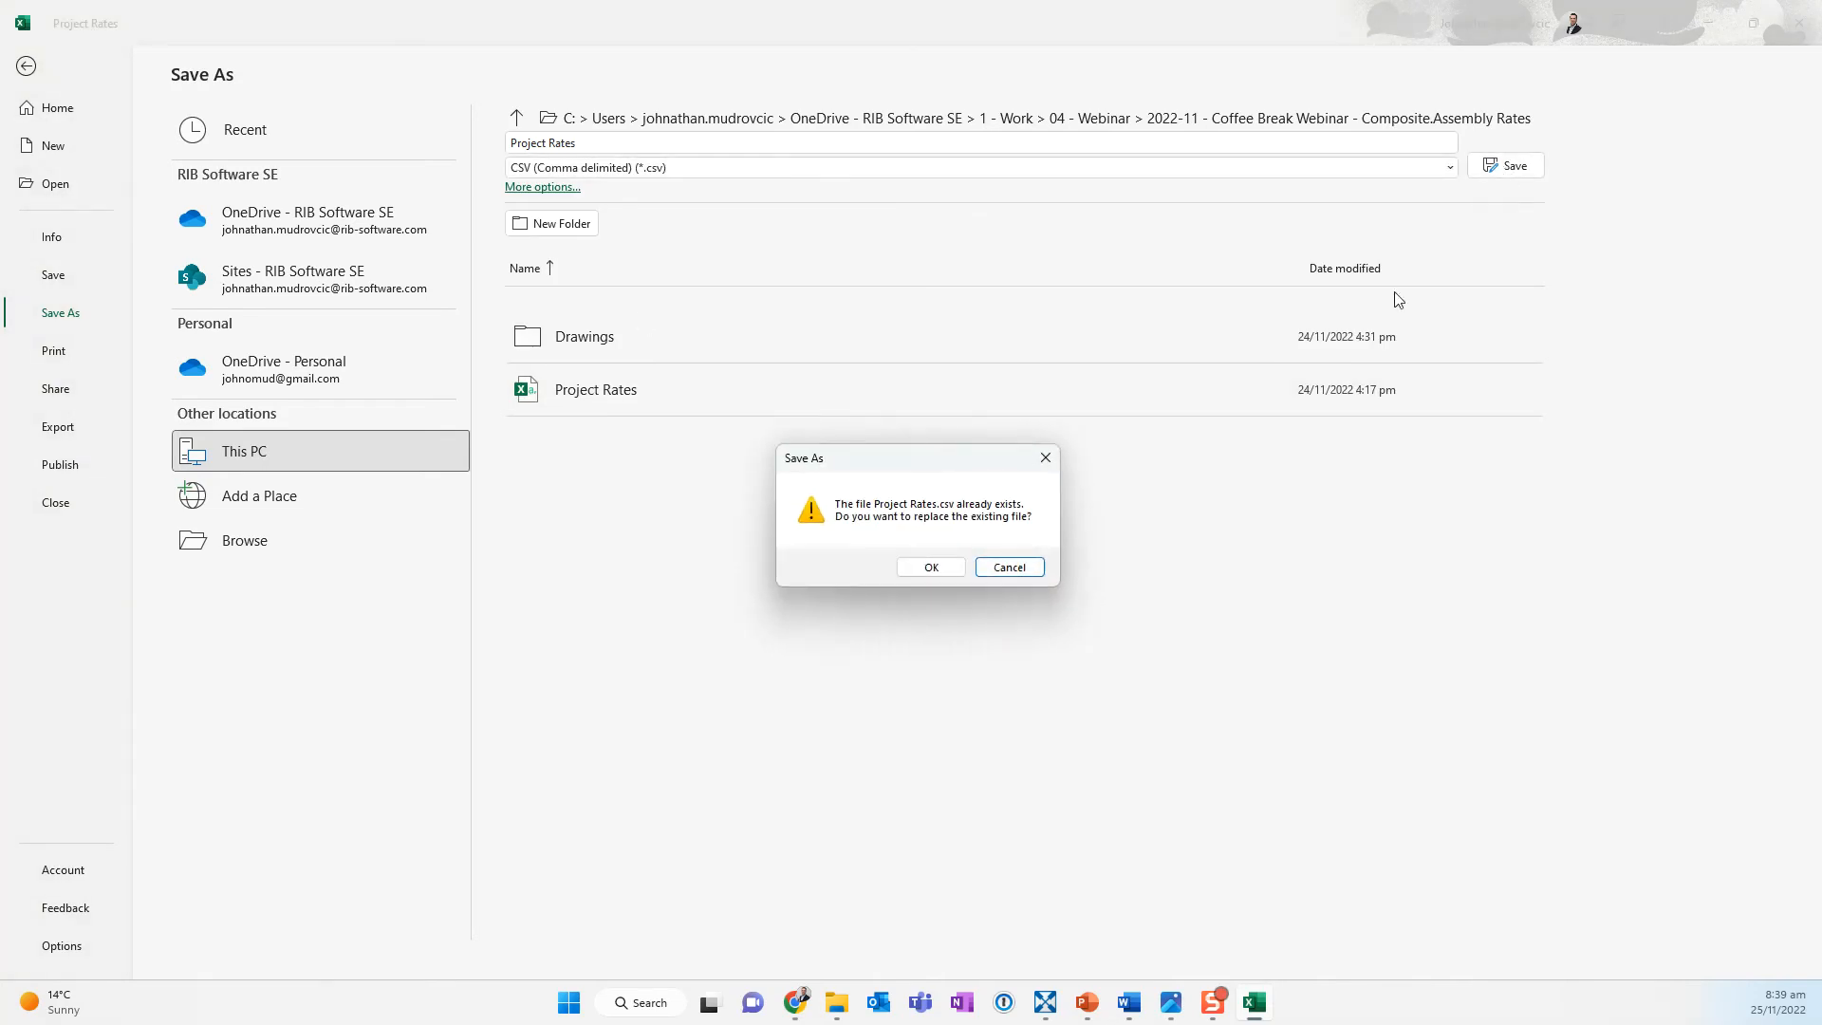
click(931, 566)
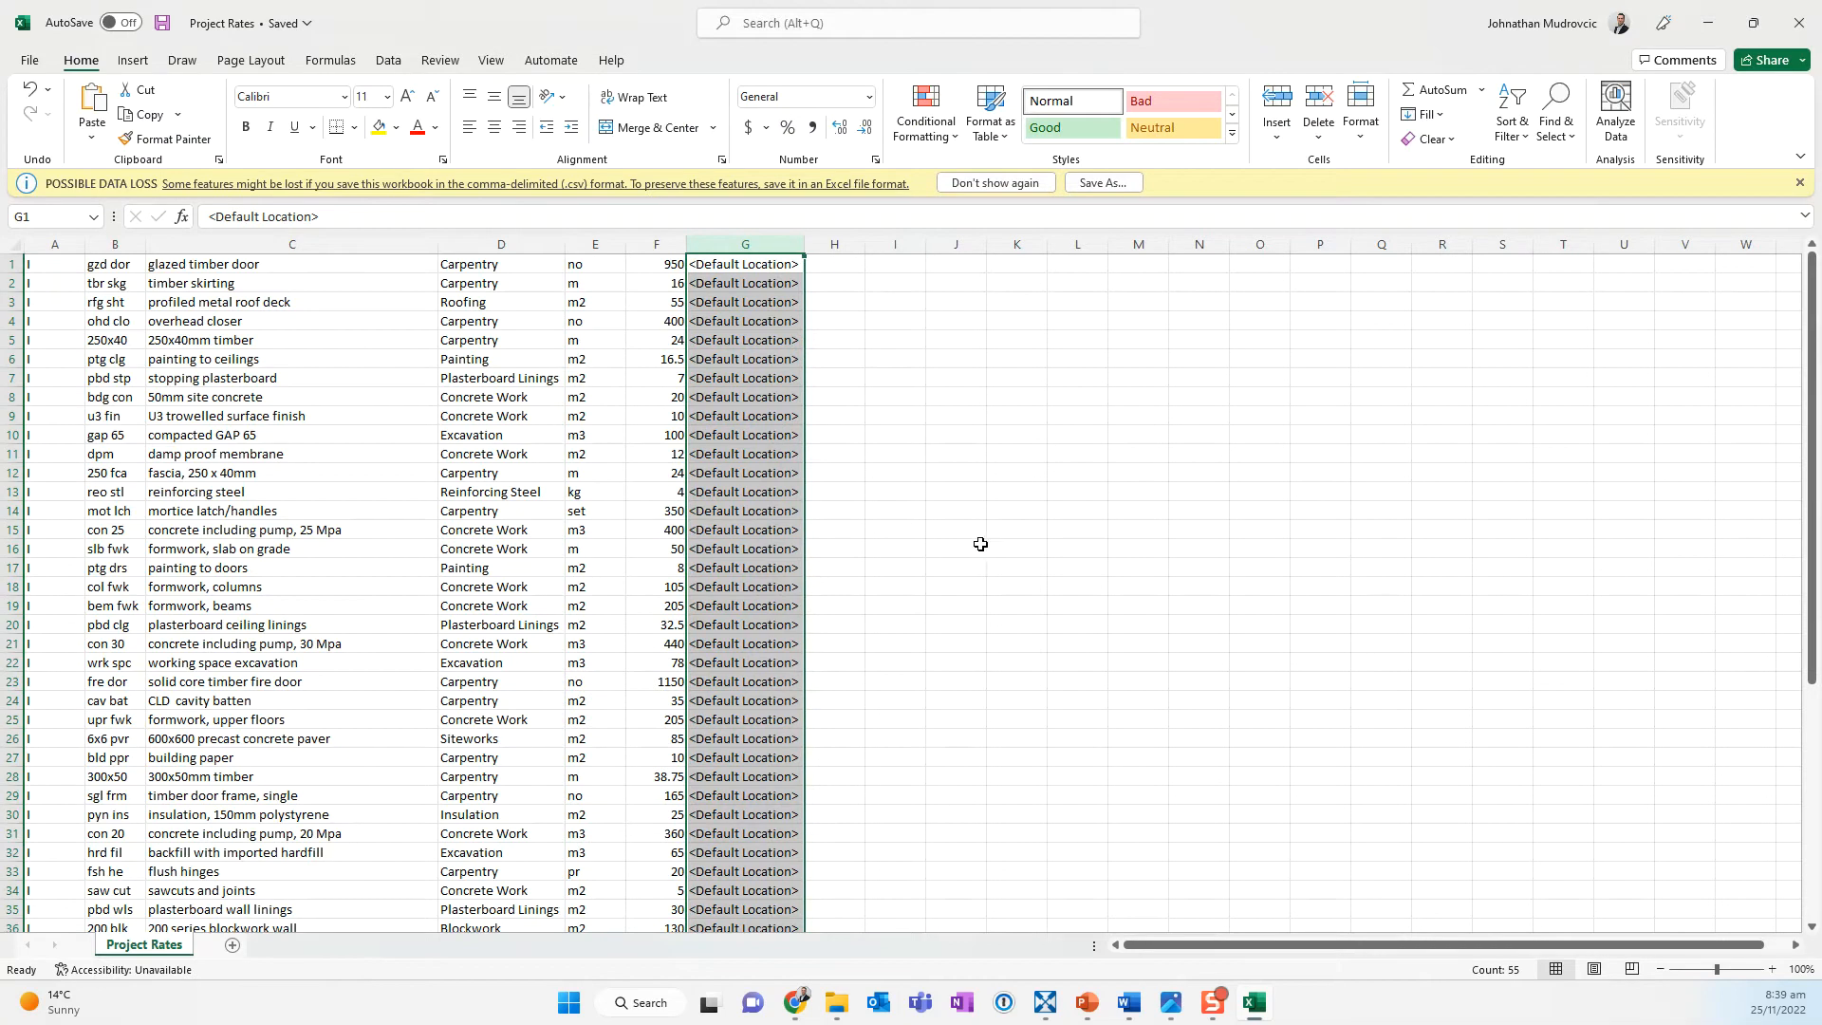
click(1800, 29)
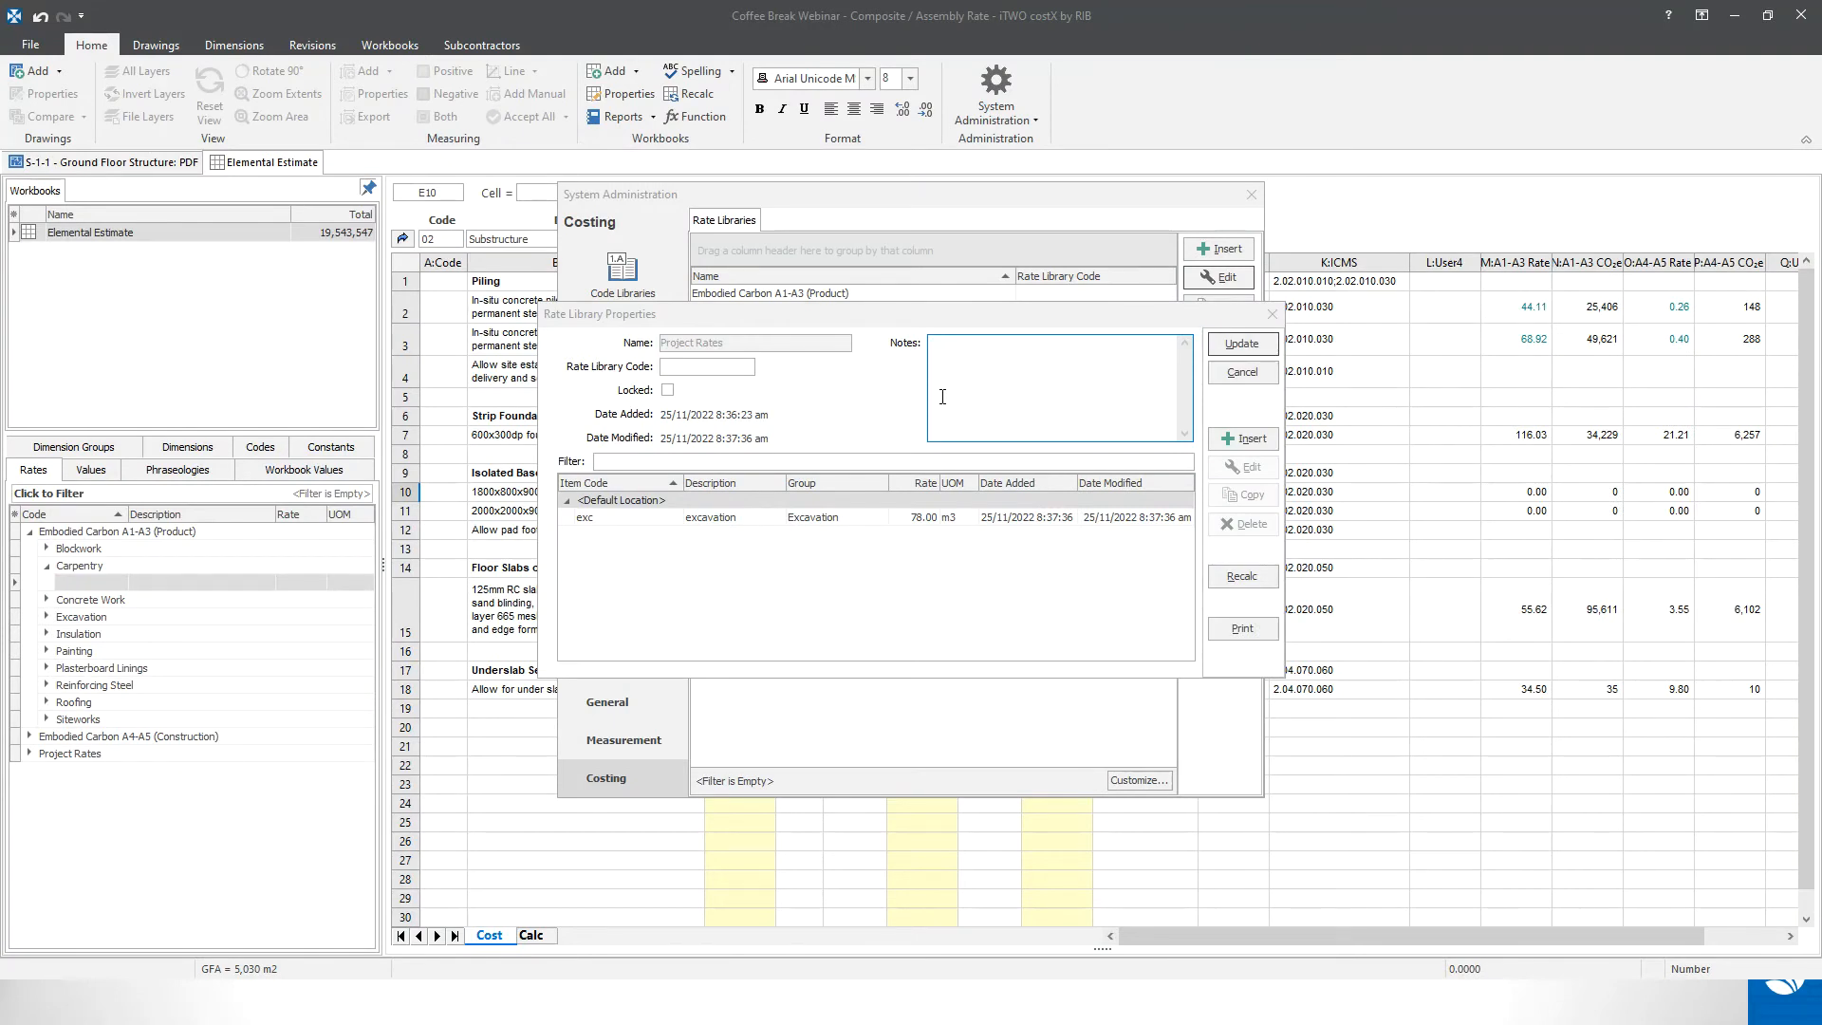
- Start updating the Project Rates library from CSV, using the Project Rates file as the source
click(1271, 315)
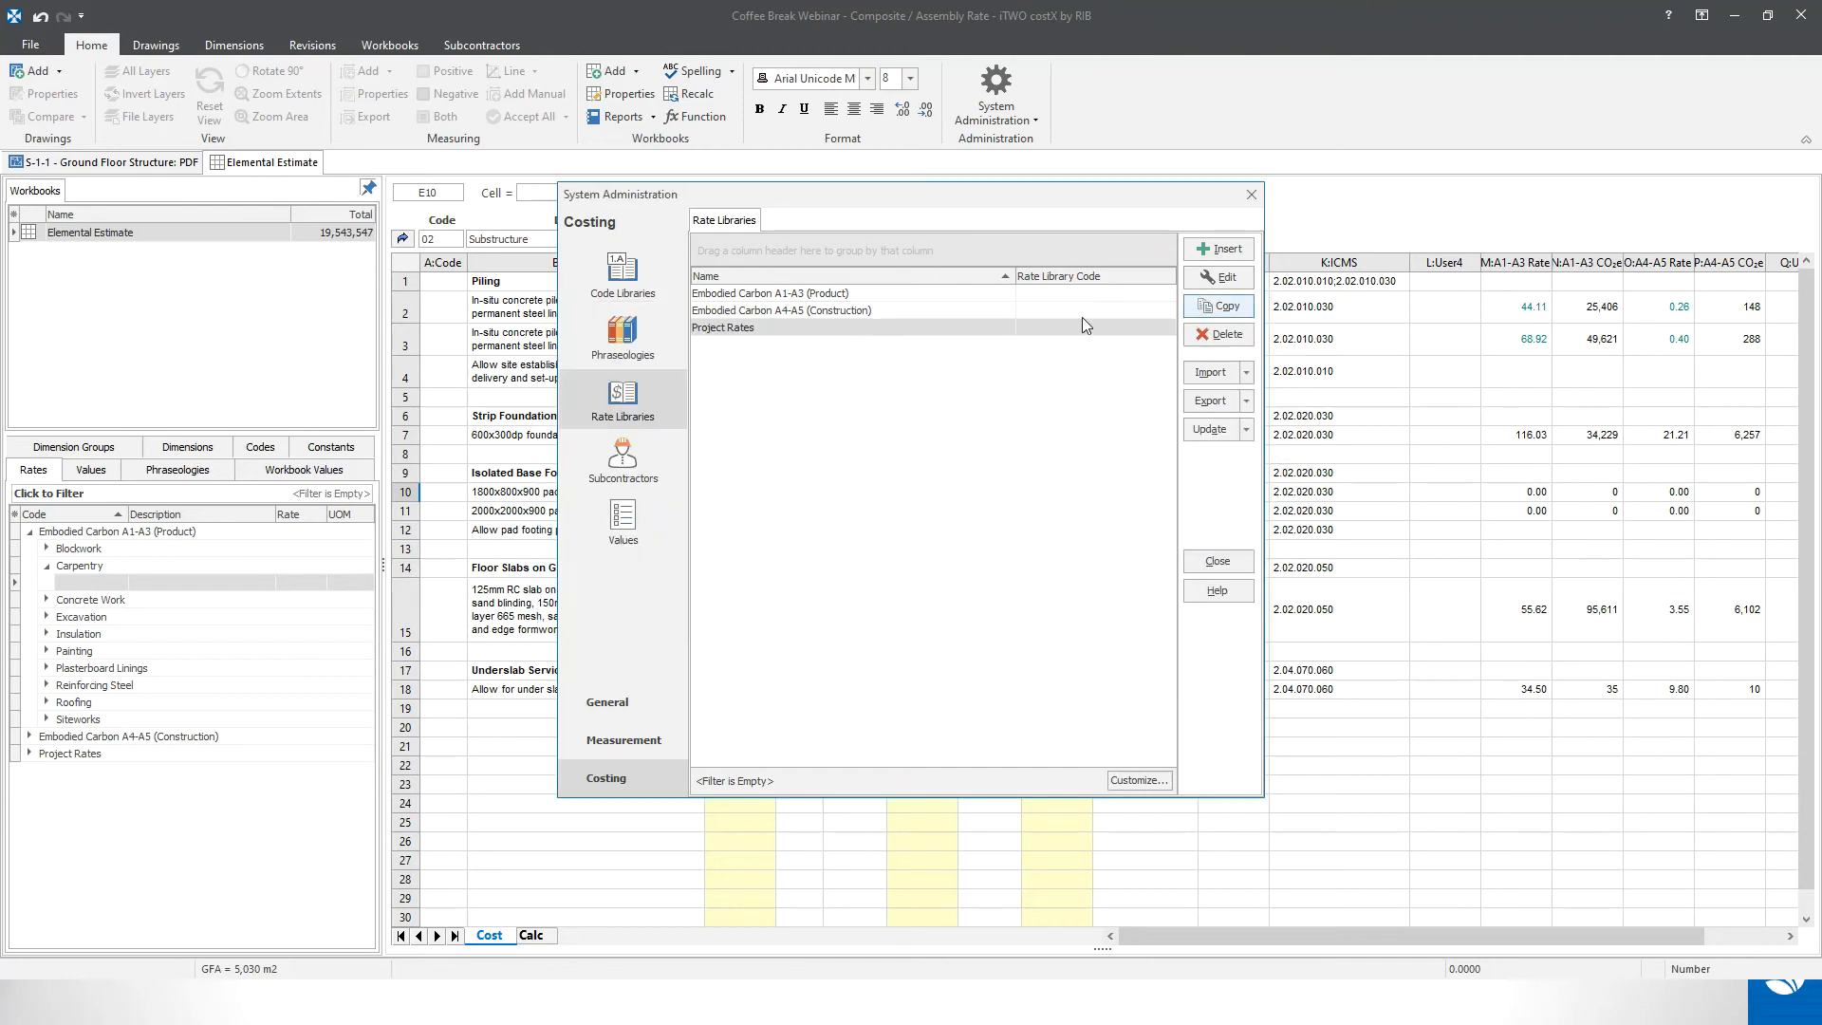
click(778, 330)
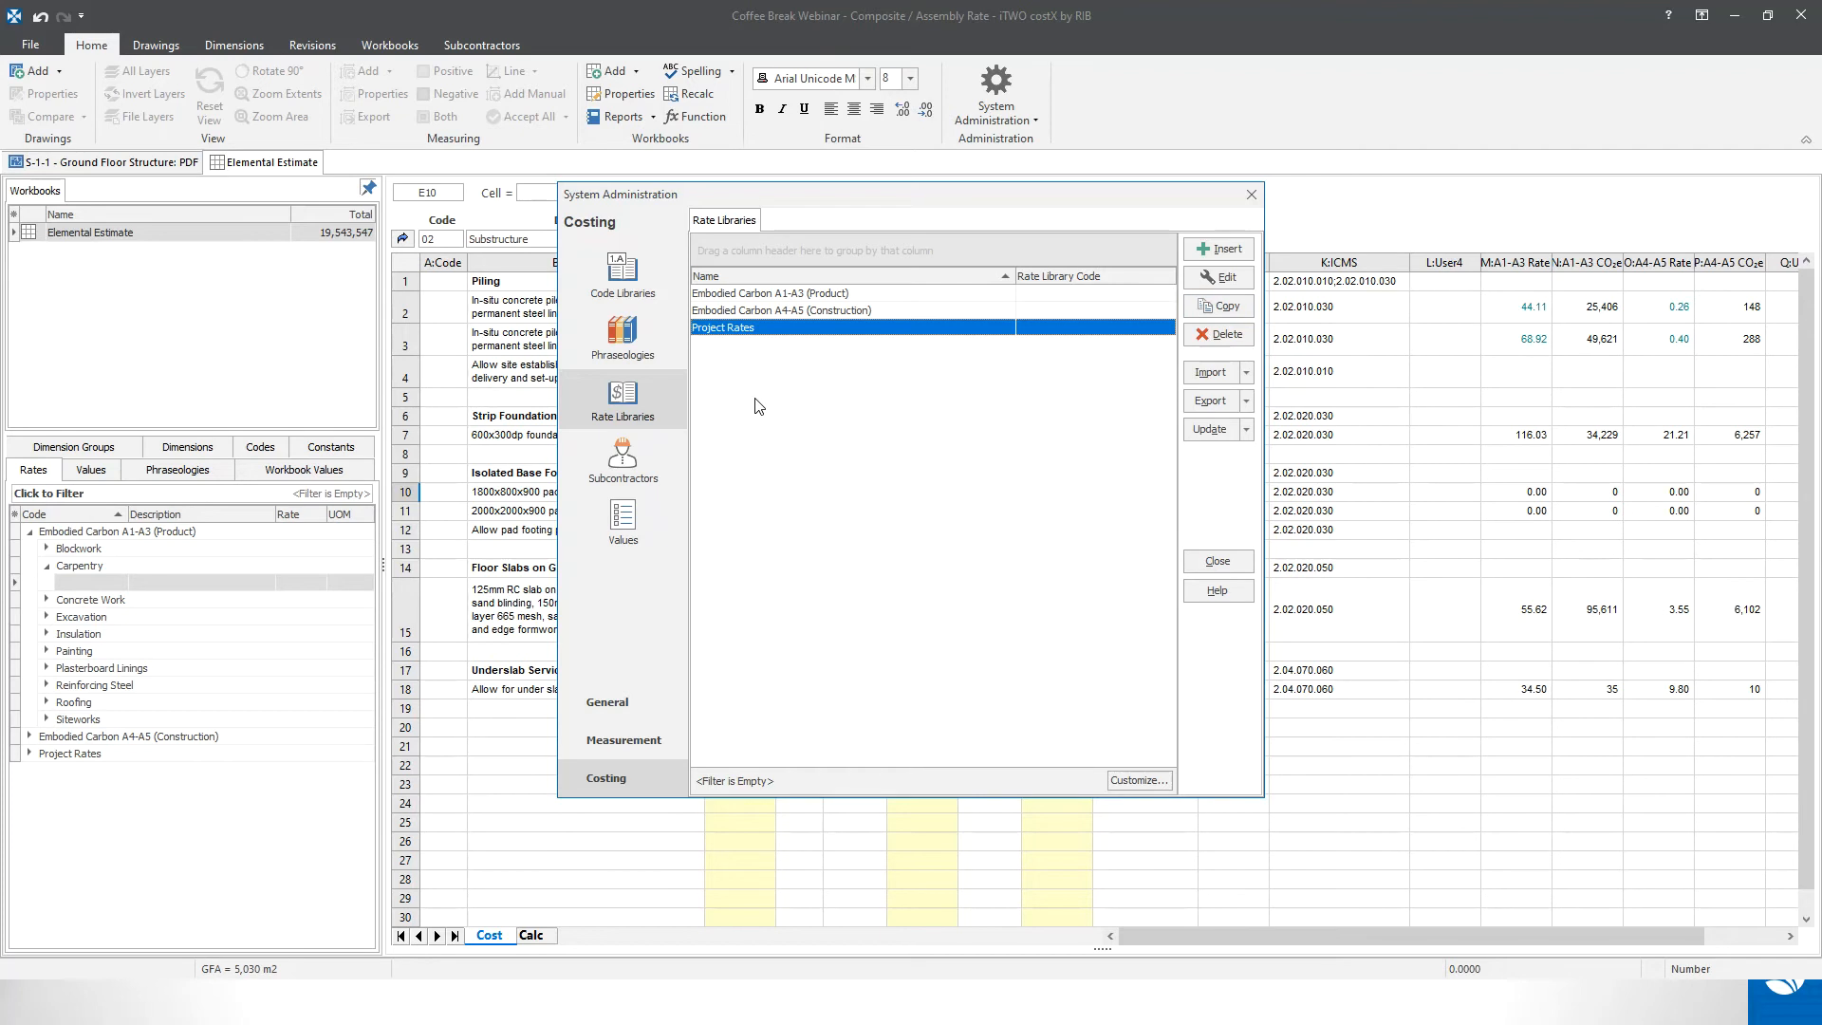
click(1245, 375)
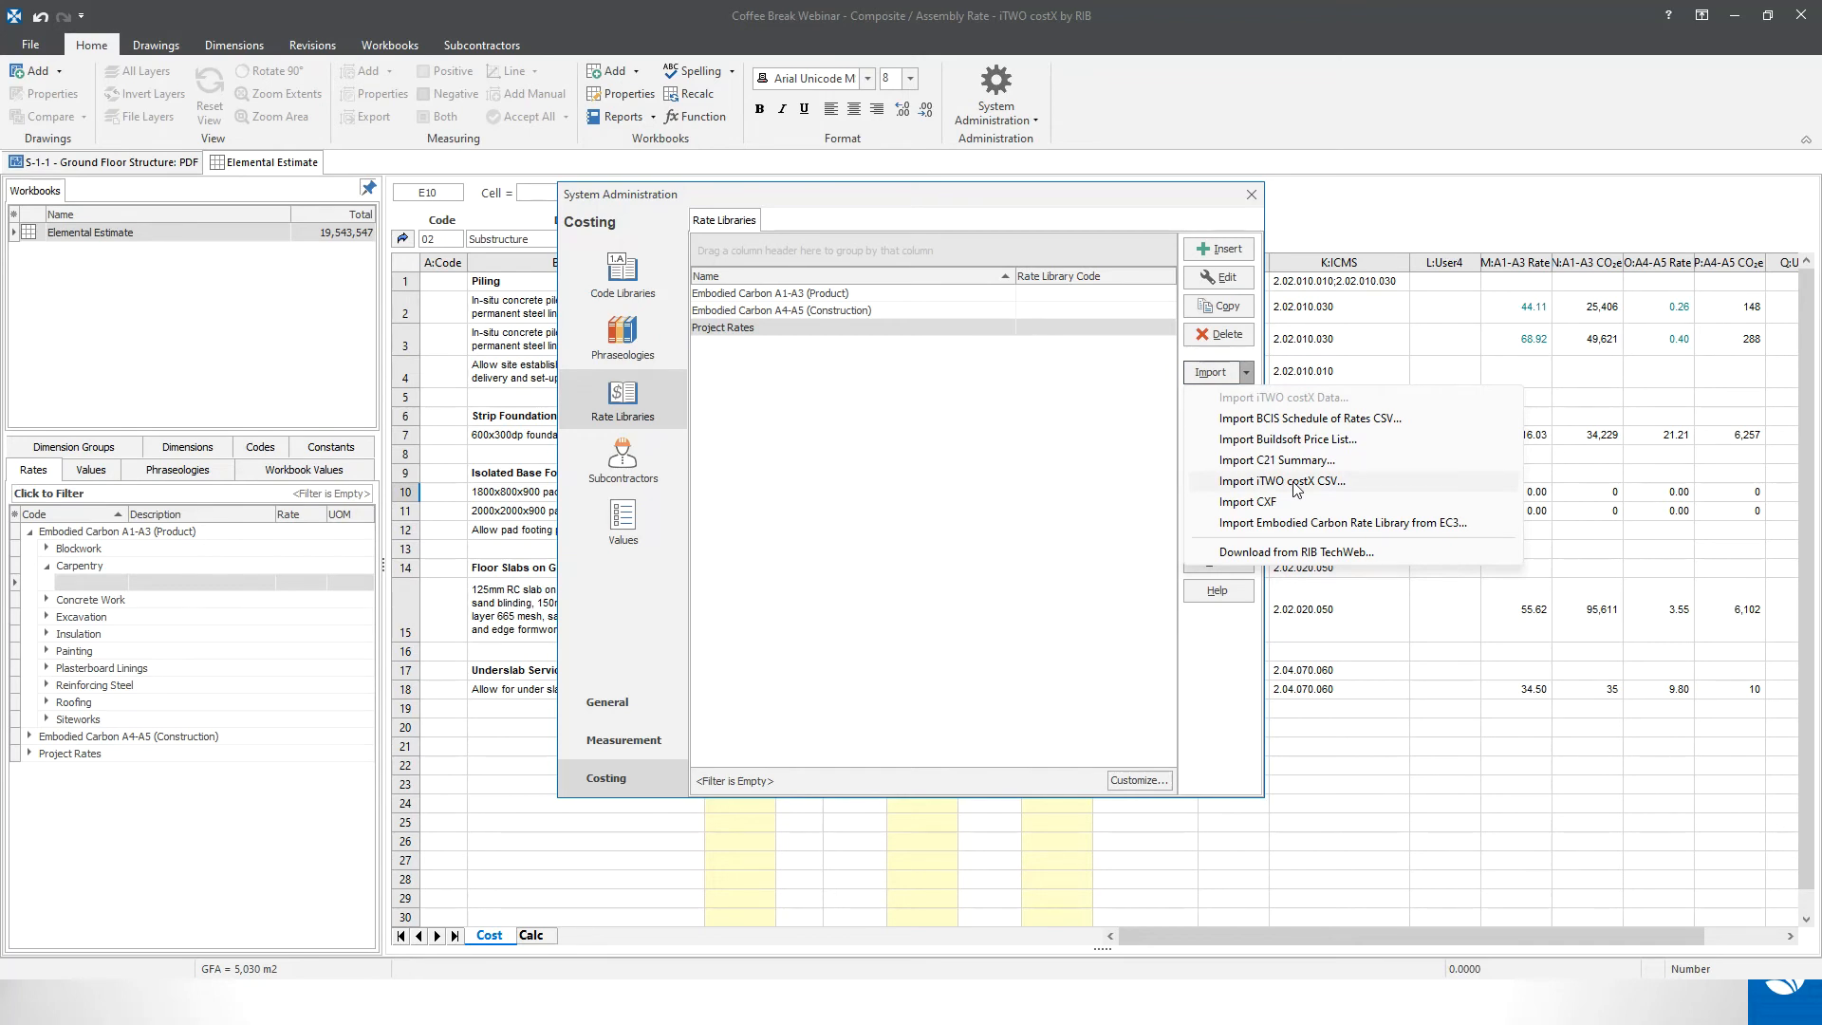
click(909, 327)
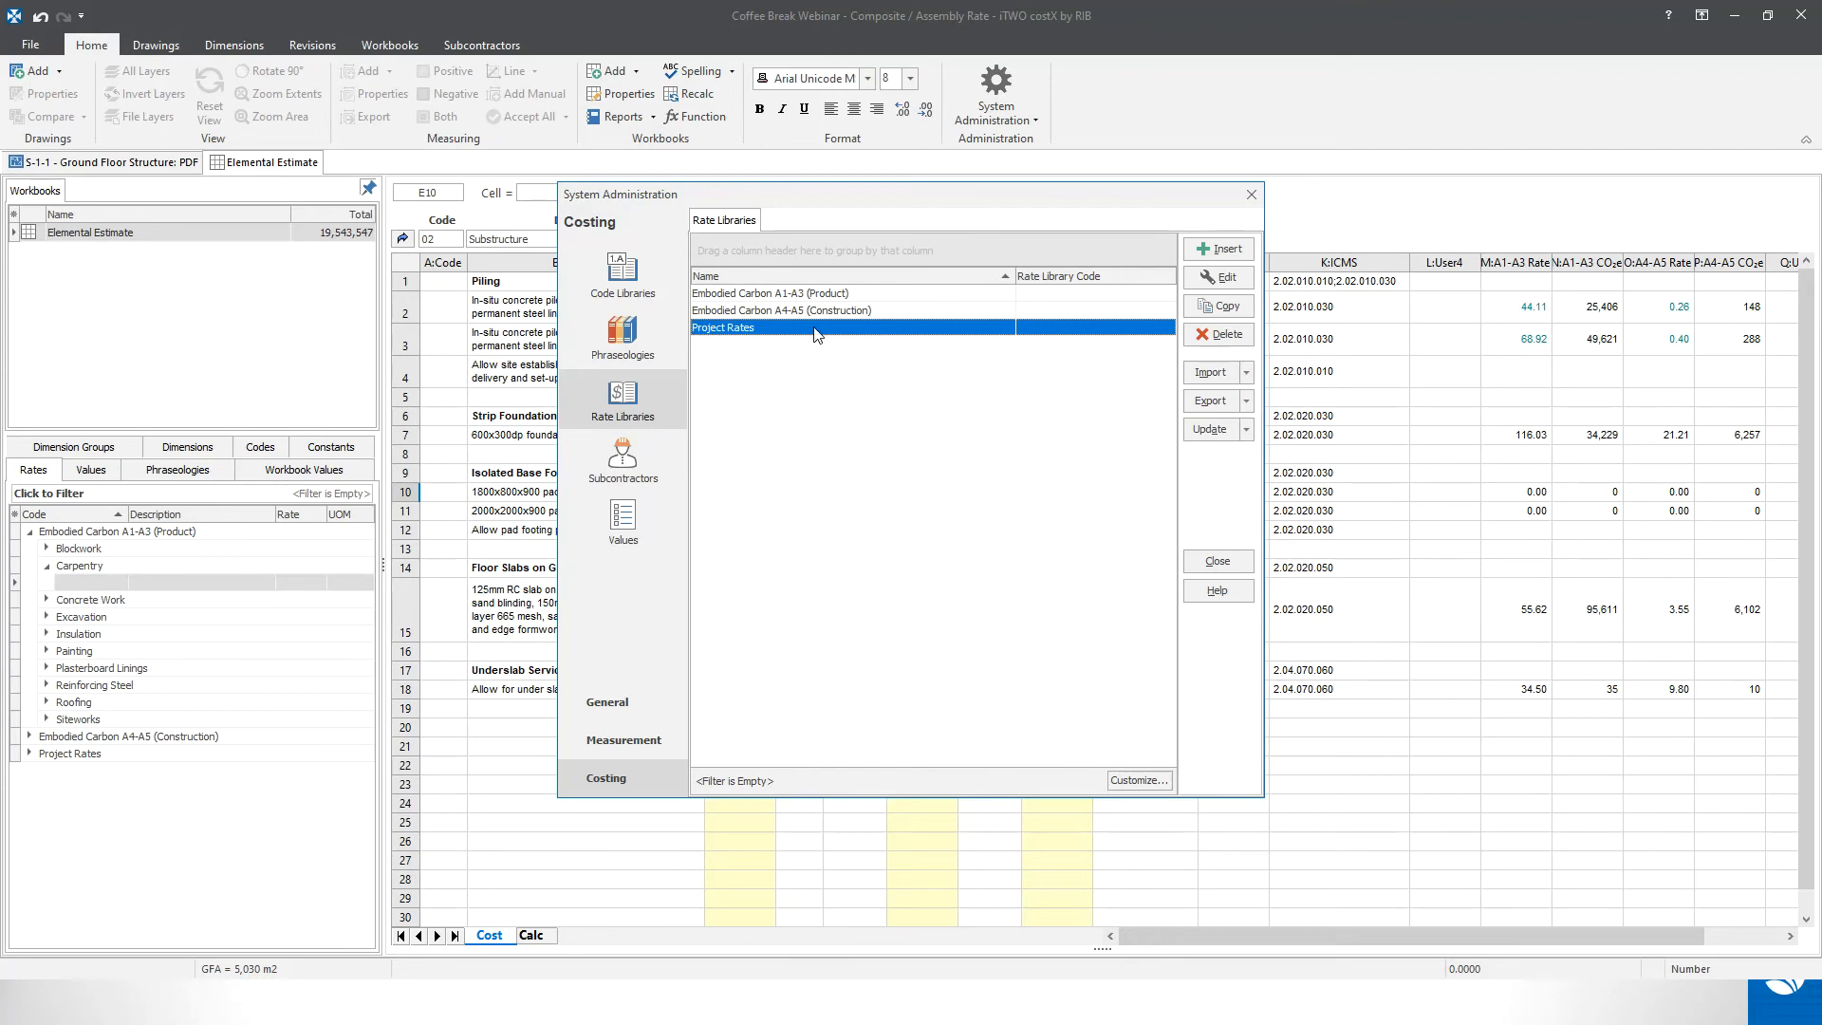
click(1246, 430)
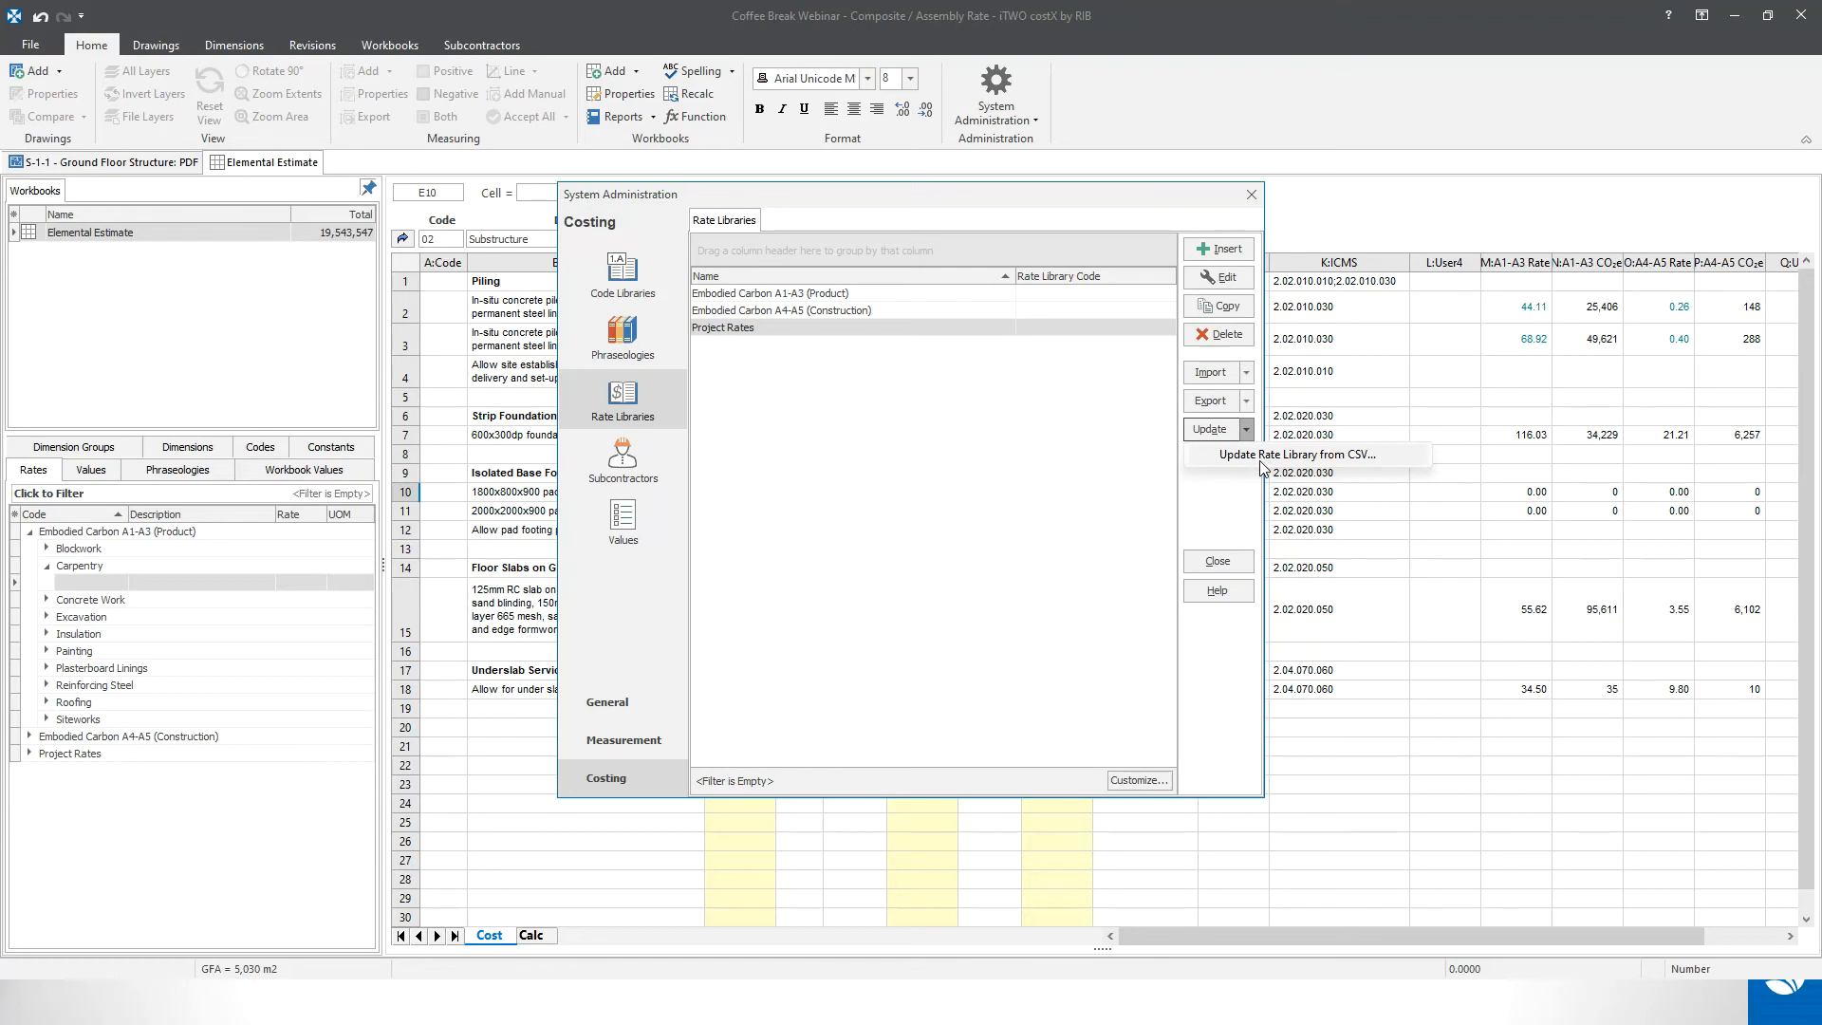
click(1261, 459)
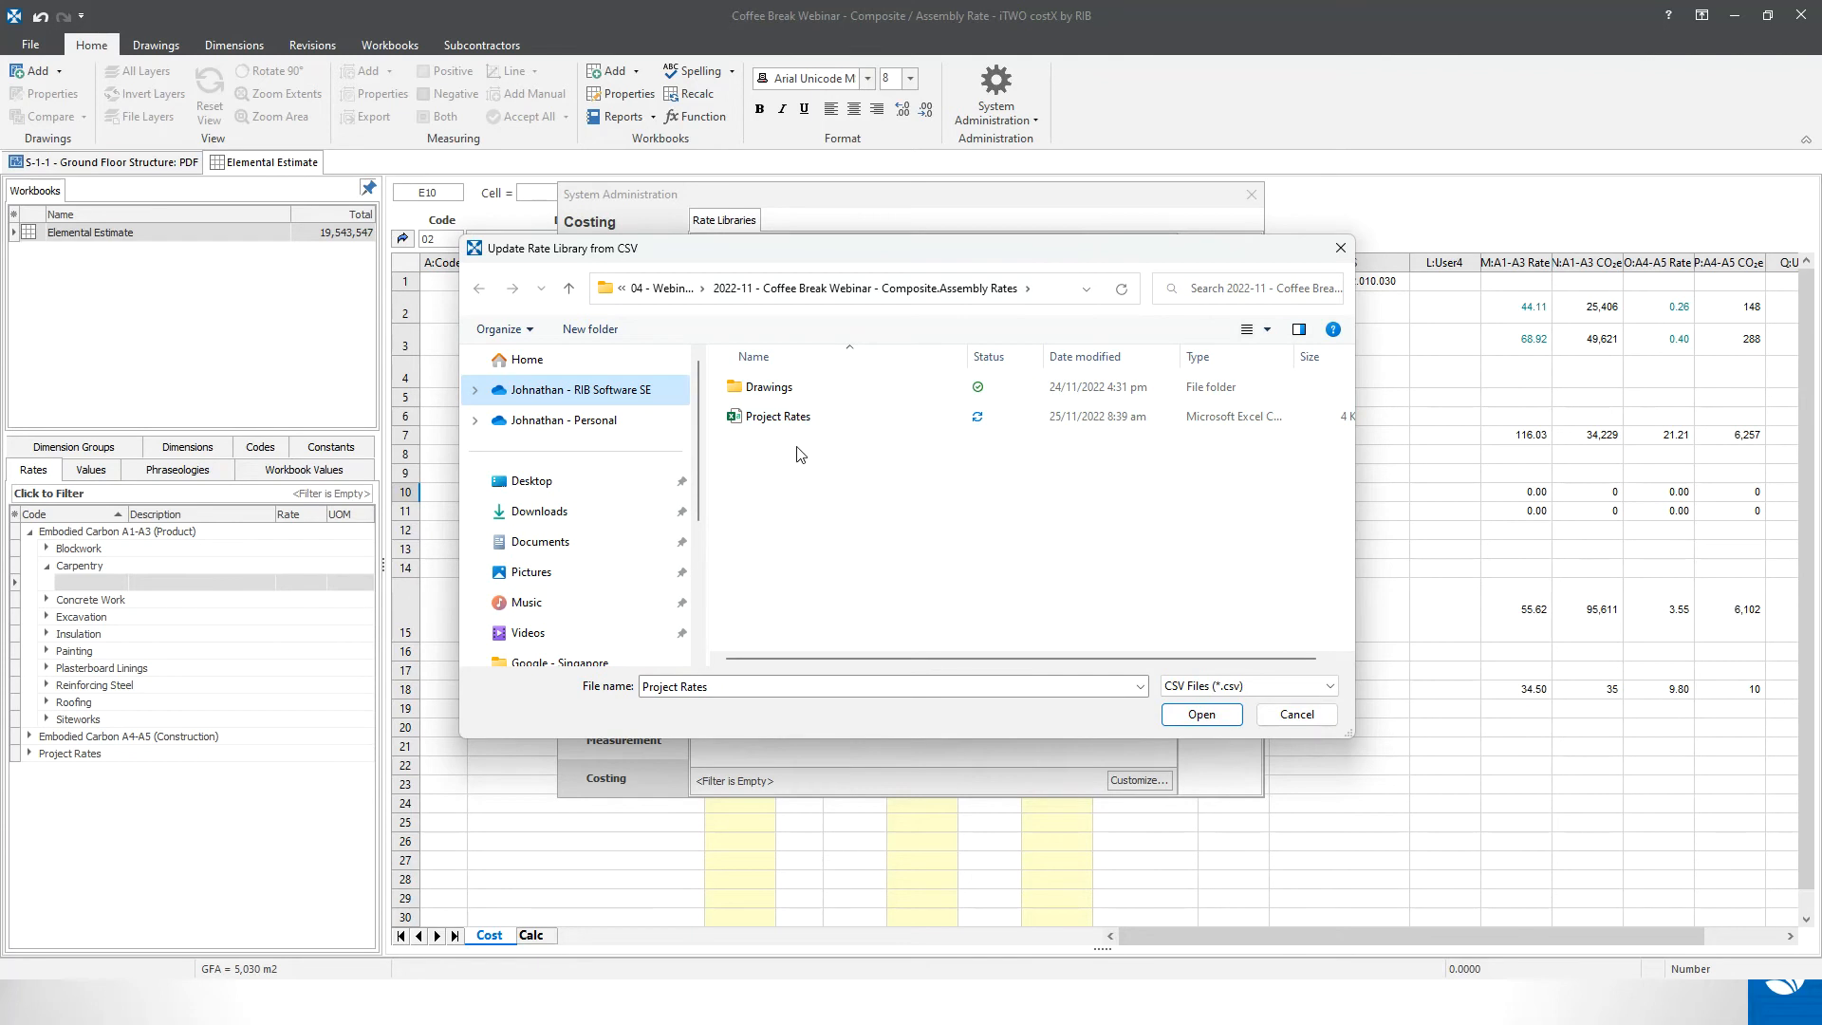
click(797, 419)
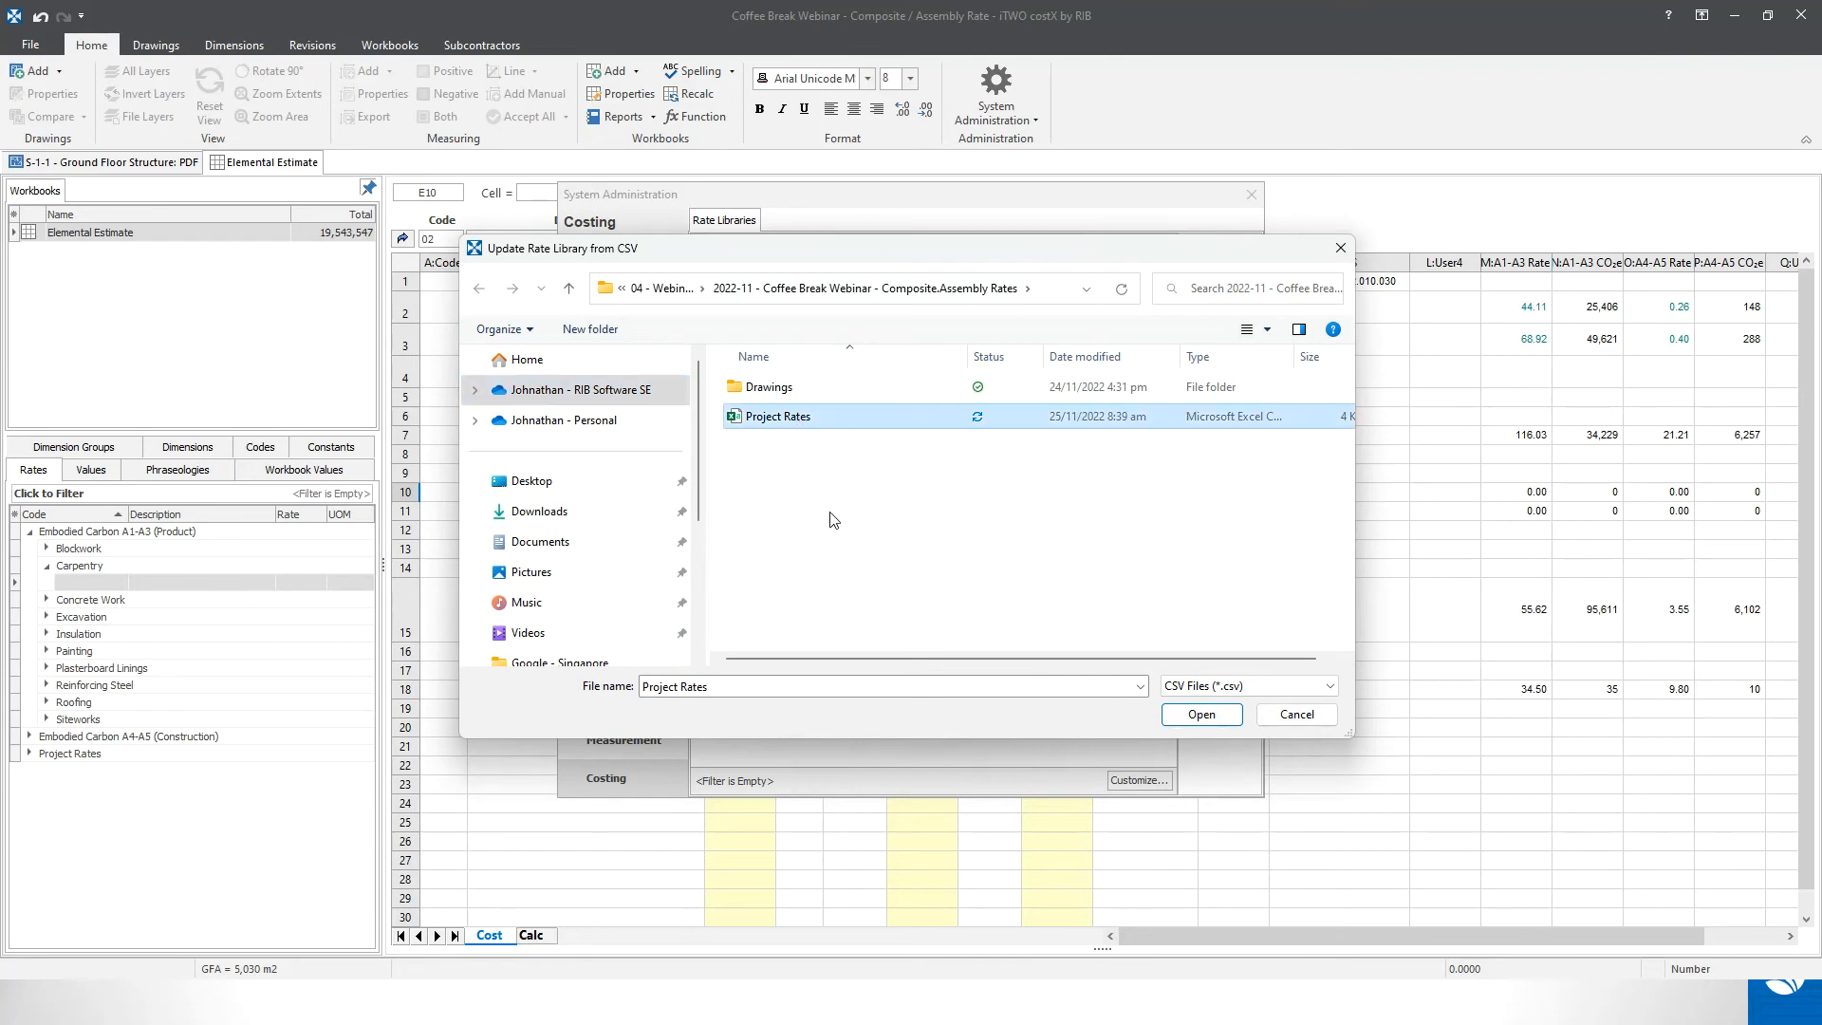
click(1222, 719)
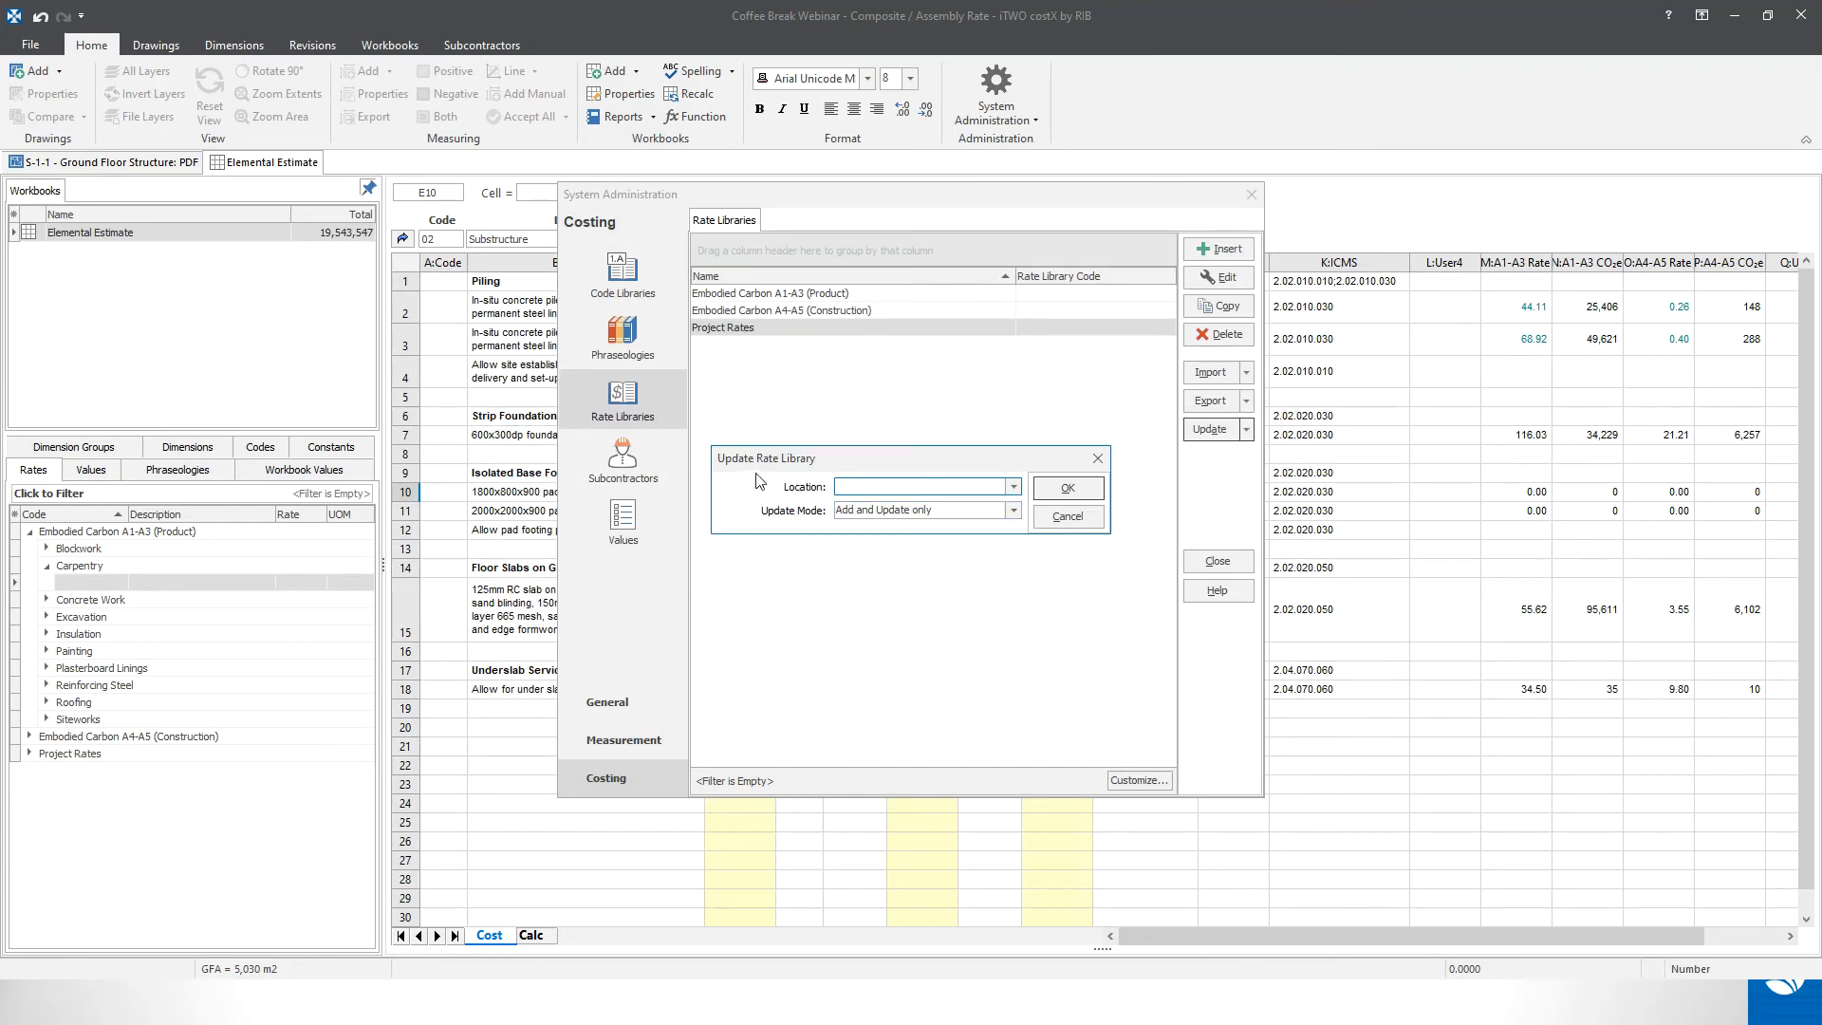
- Run the library update for <Default Location> in Add and Update only mode and recalculate the rate library
click(1013, 487)
click(989, 501)
click(1013, 512)
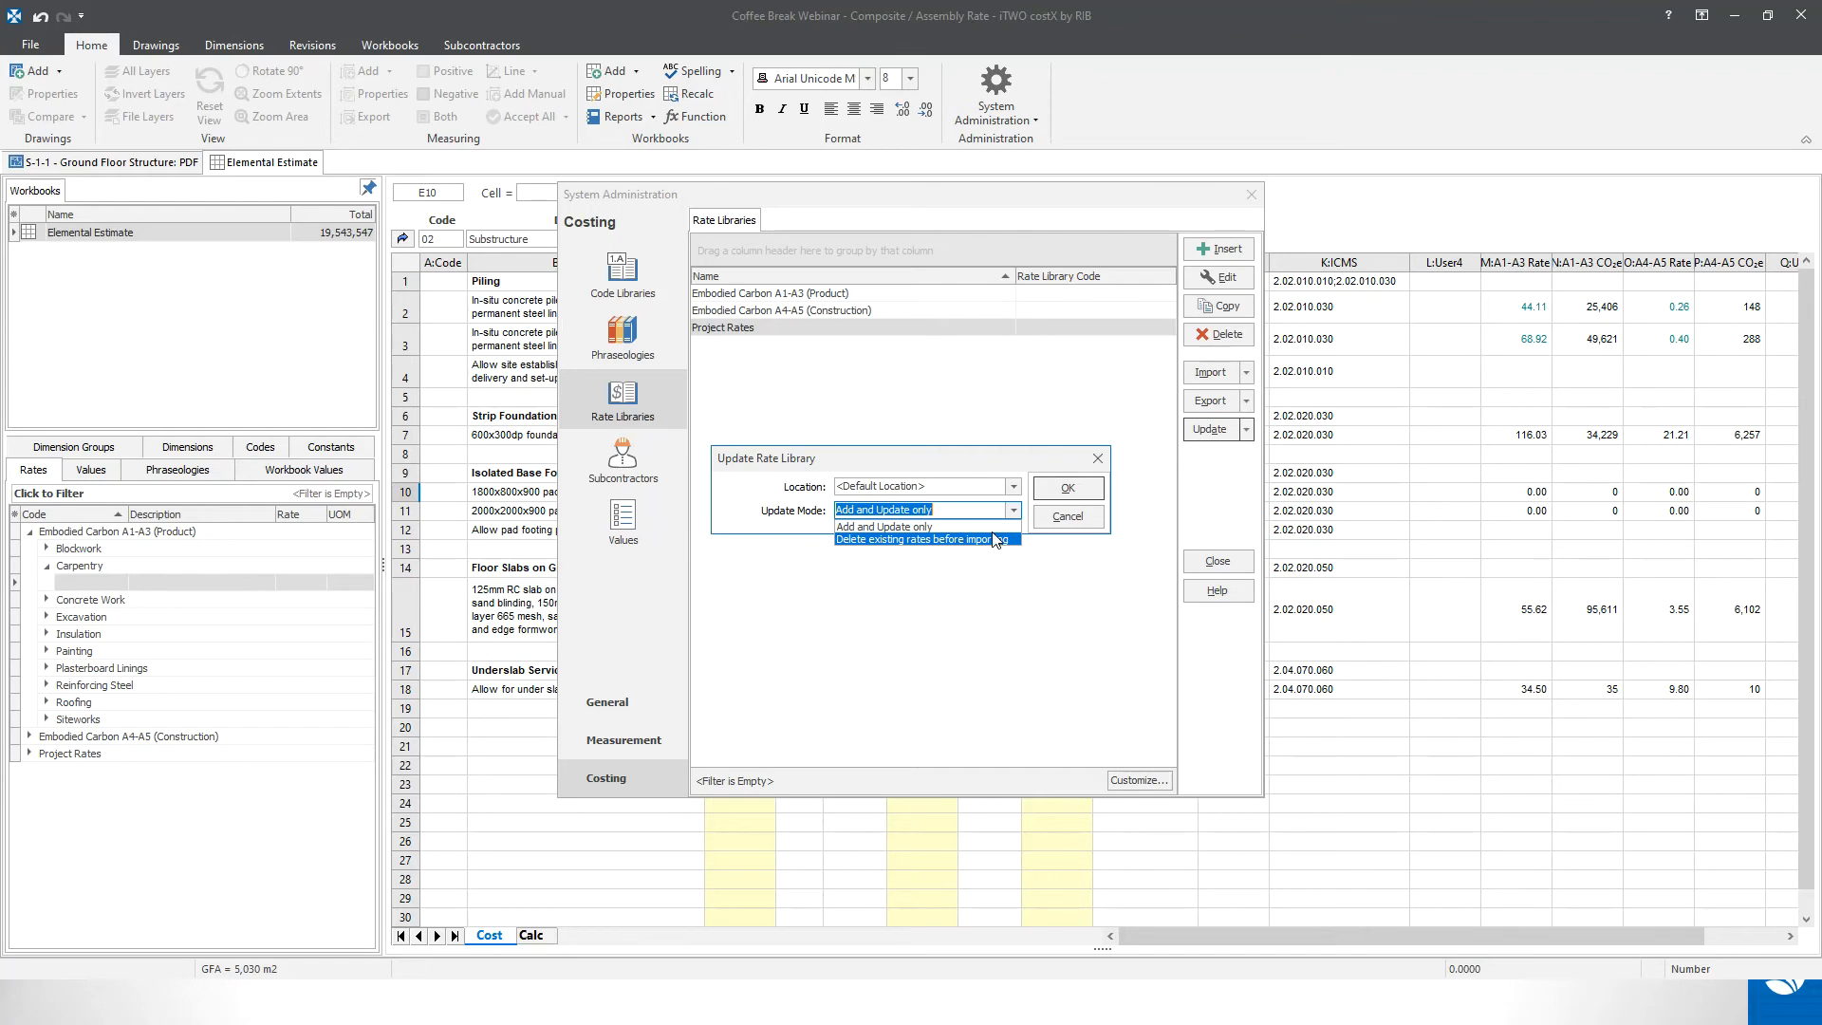
click(986, 528)
click(1085, 492)
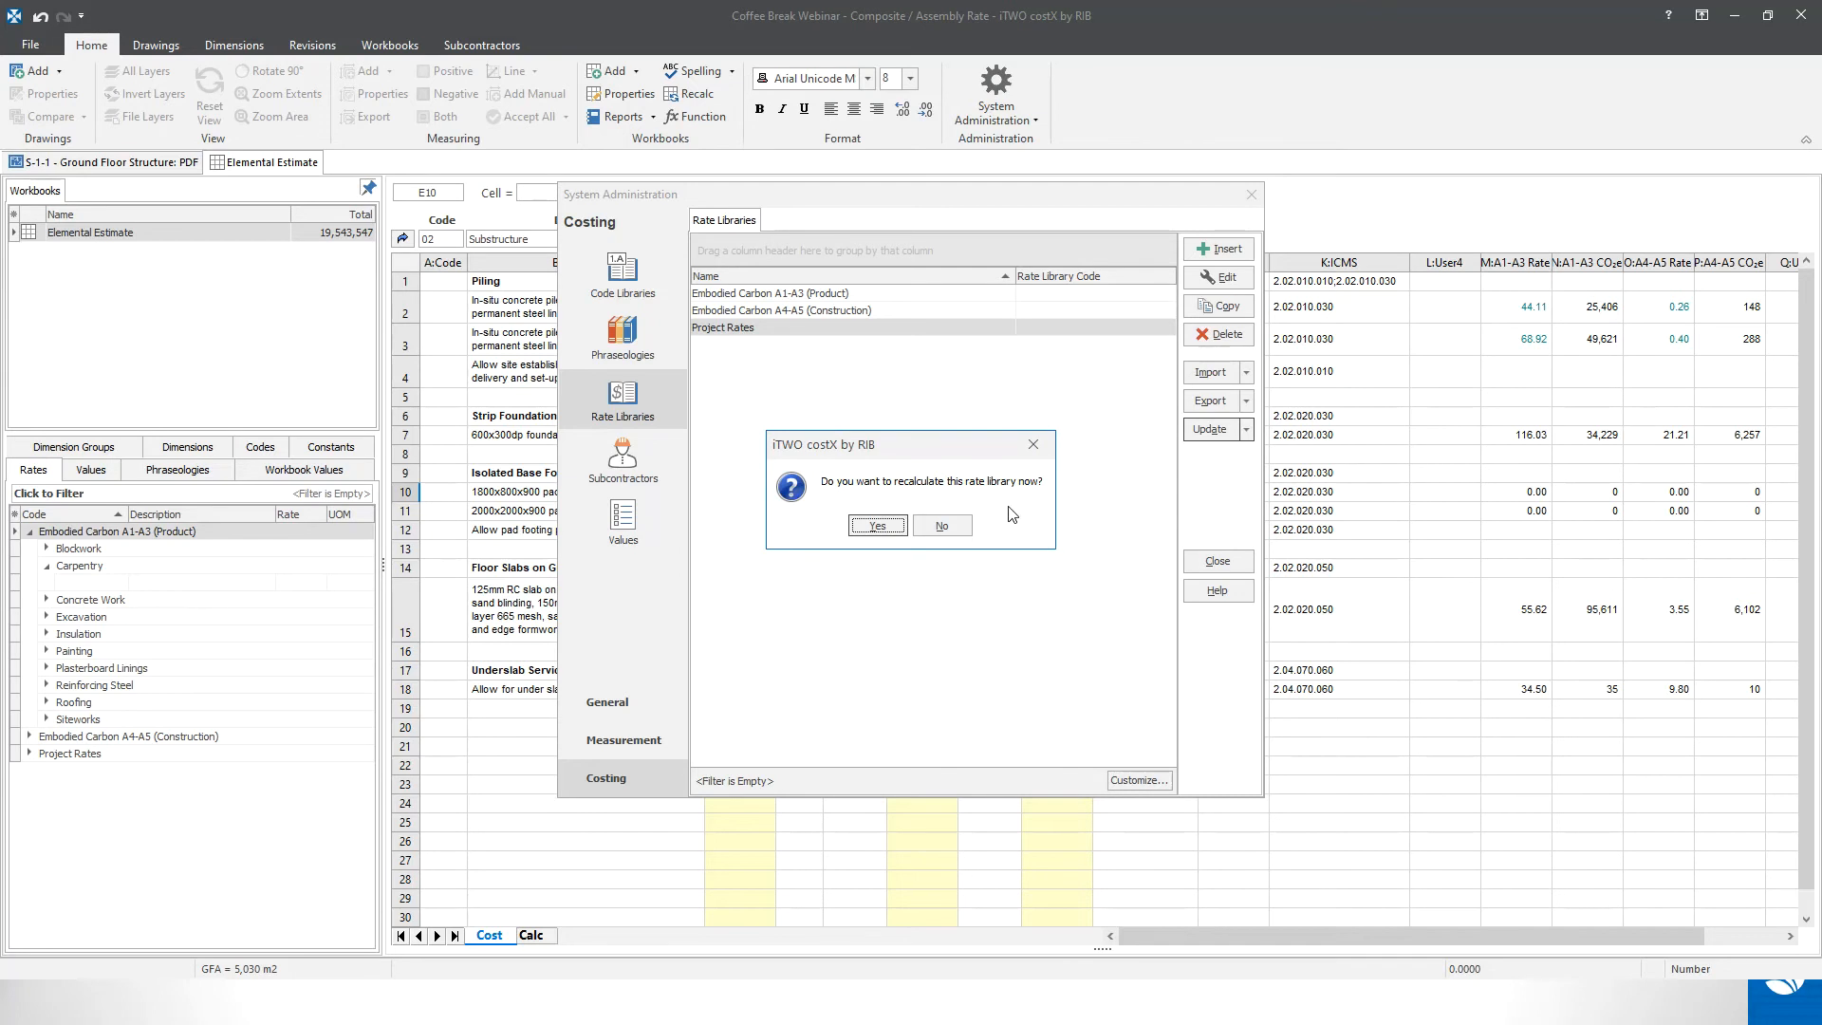
click(877, 526)
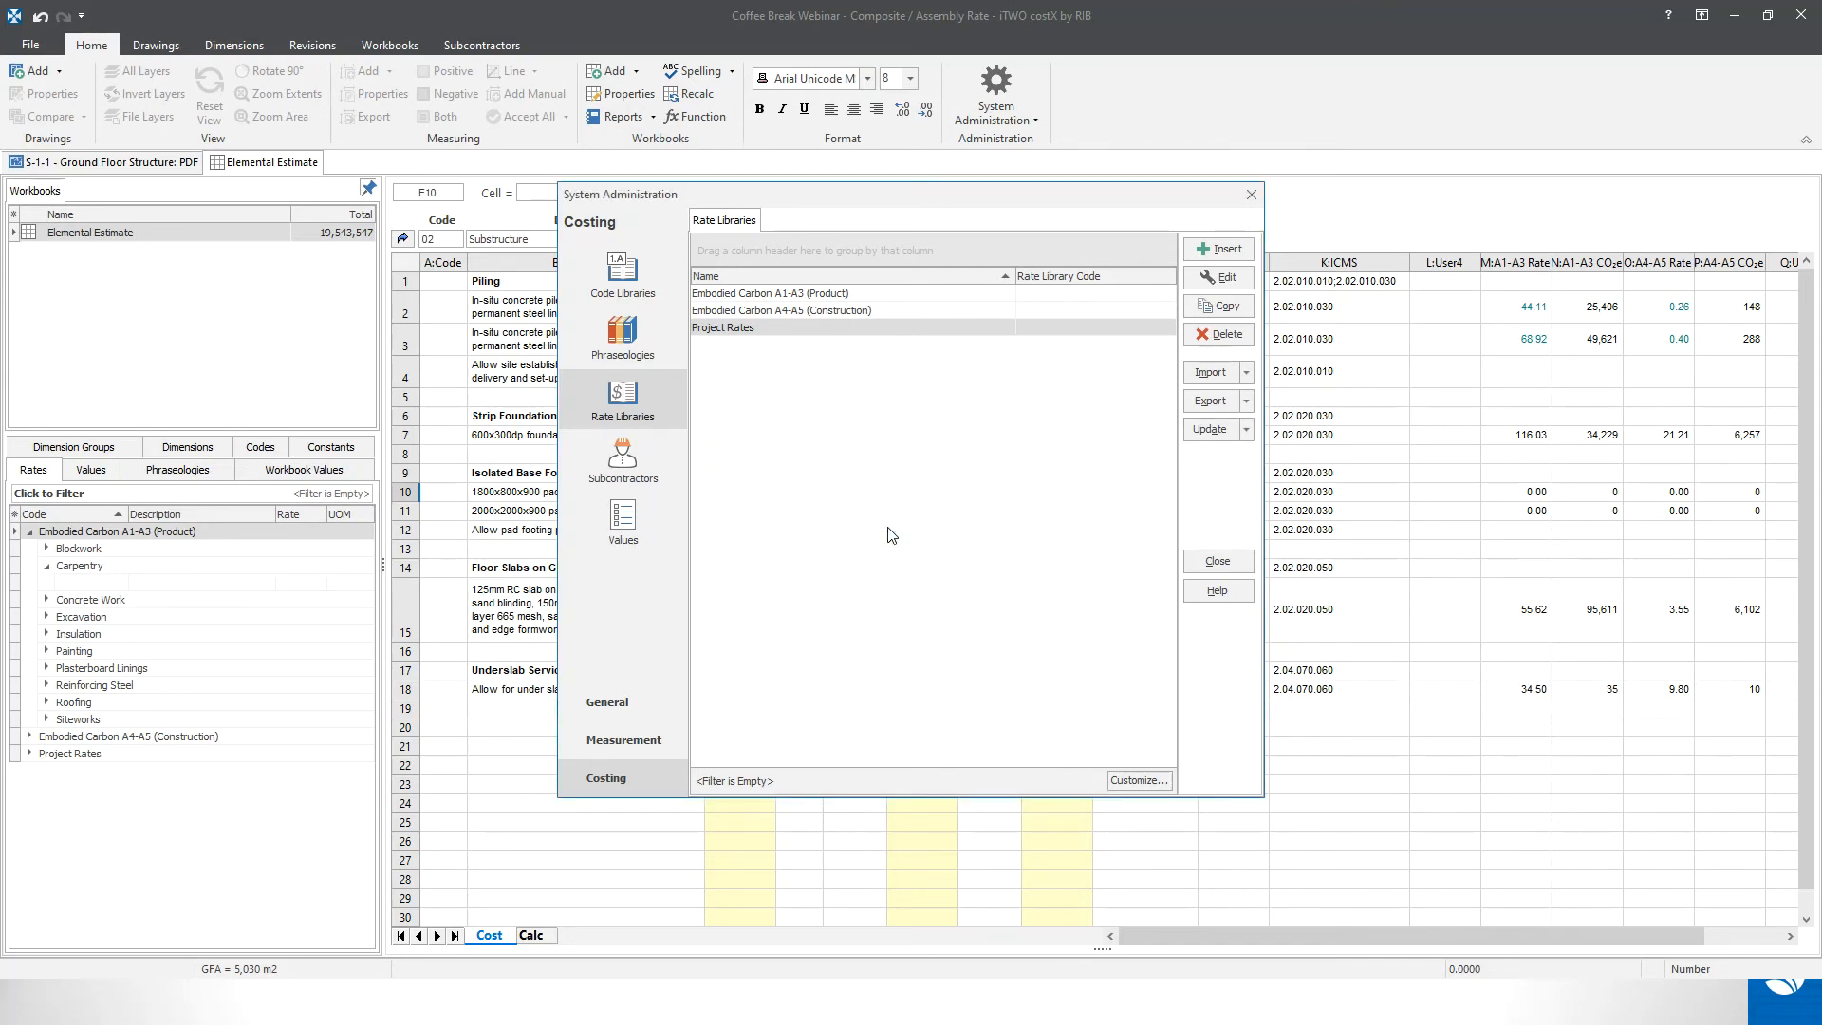
- Review the imported rates in the Project Rates library's properties and return to the Elemental Estimate workbook
click(1225, 277)
scroll(937, 553, up, 4)
scroll(938, 558, up, 3)
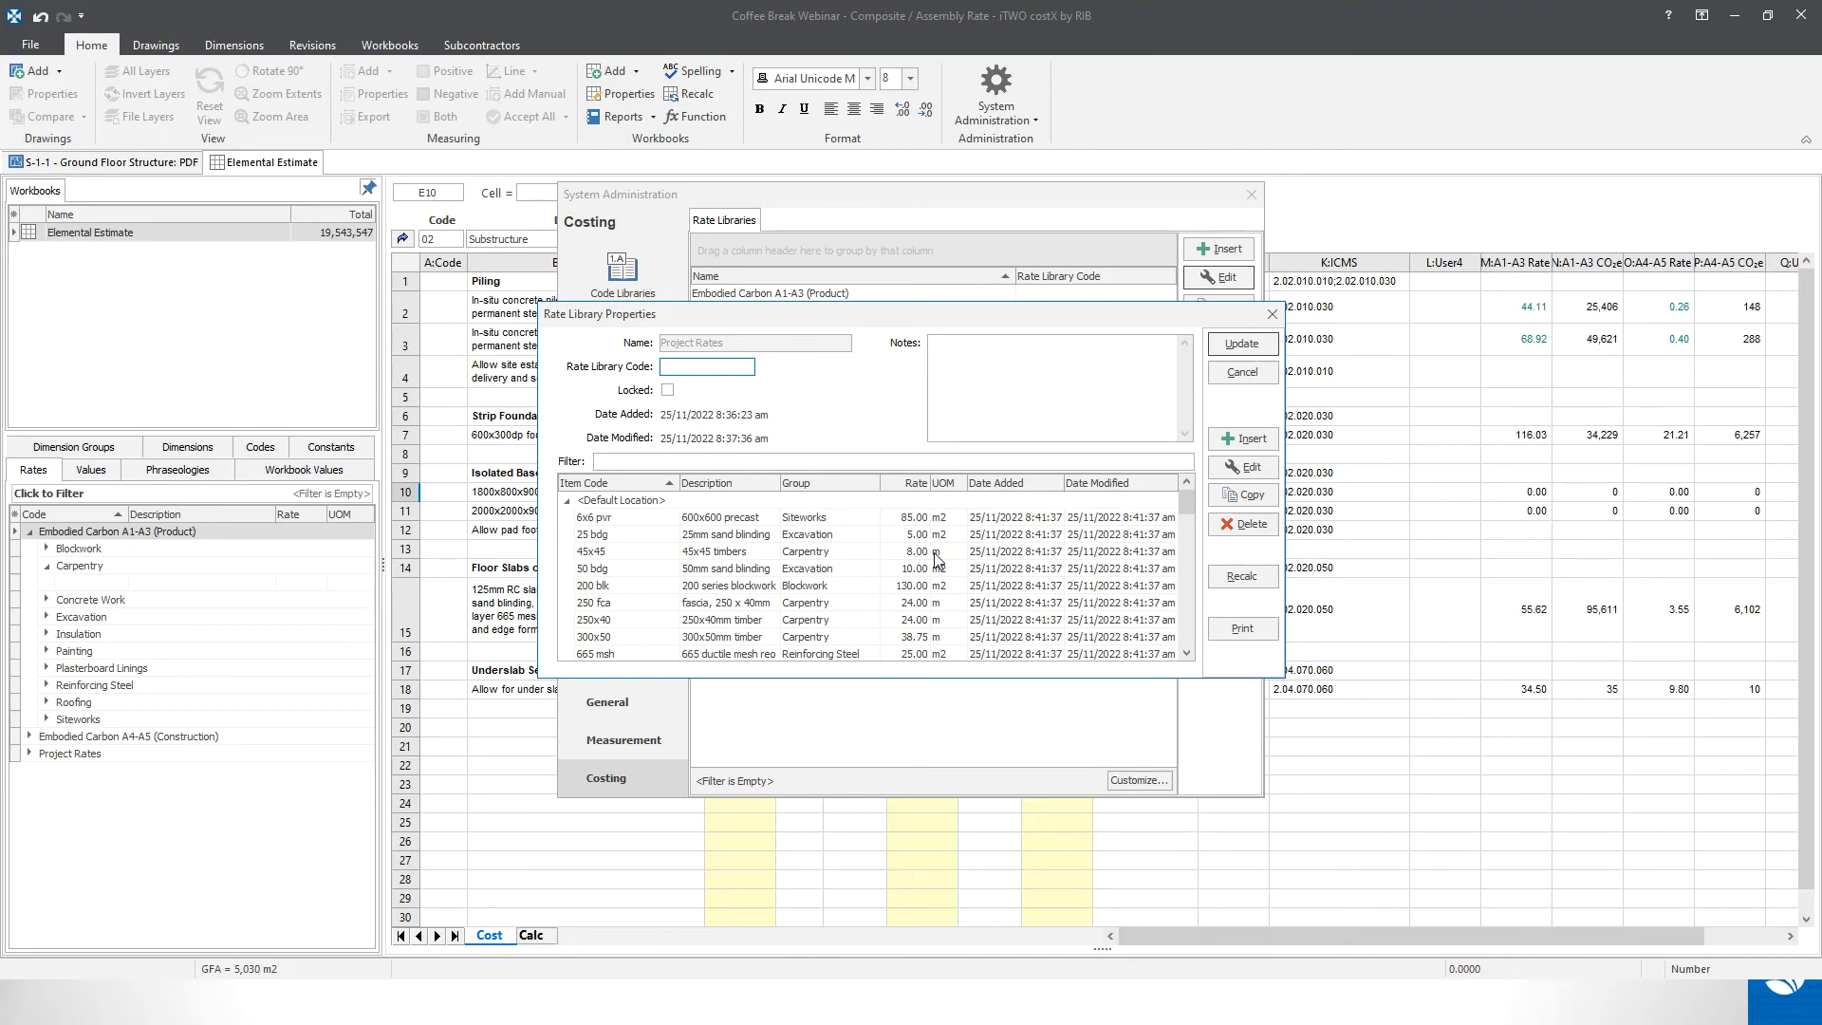
click(1256, 368)
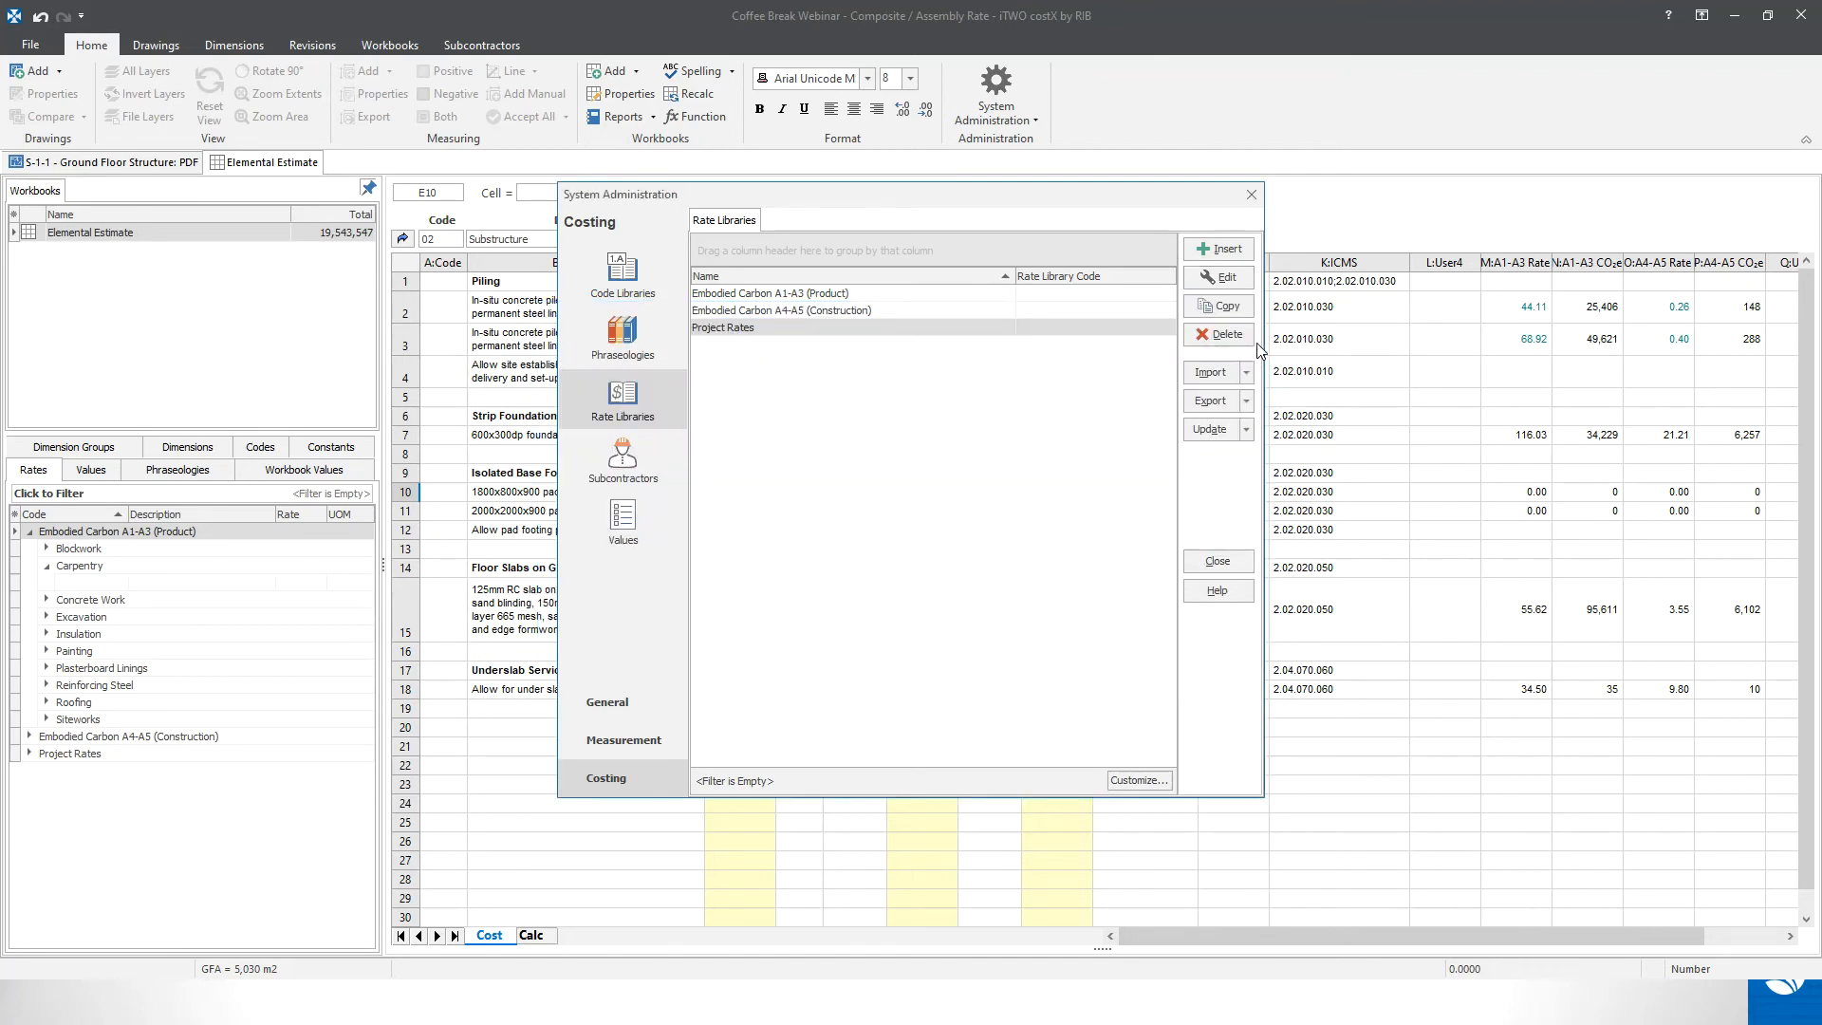
click(1252, 197)
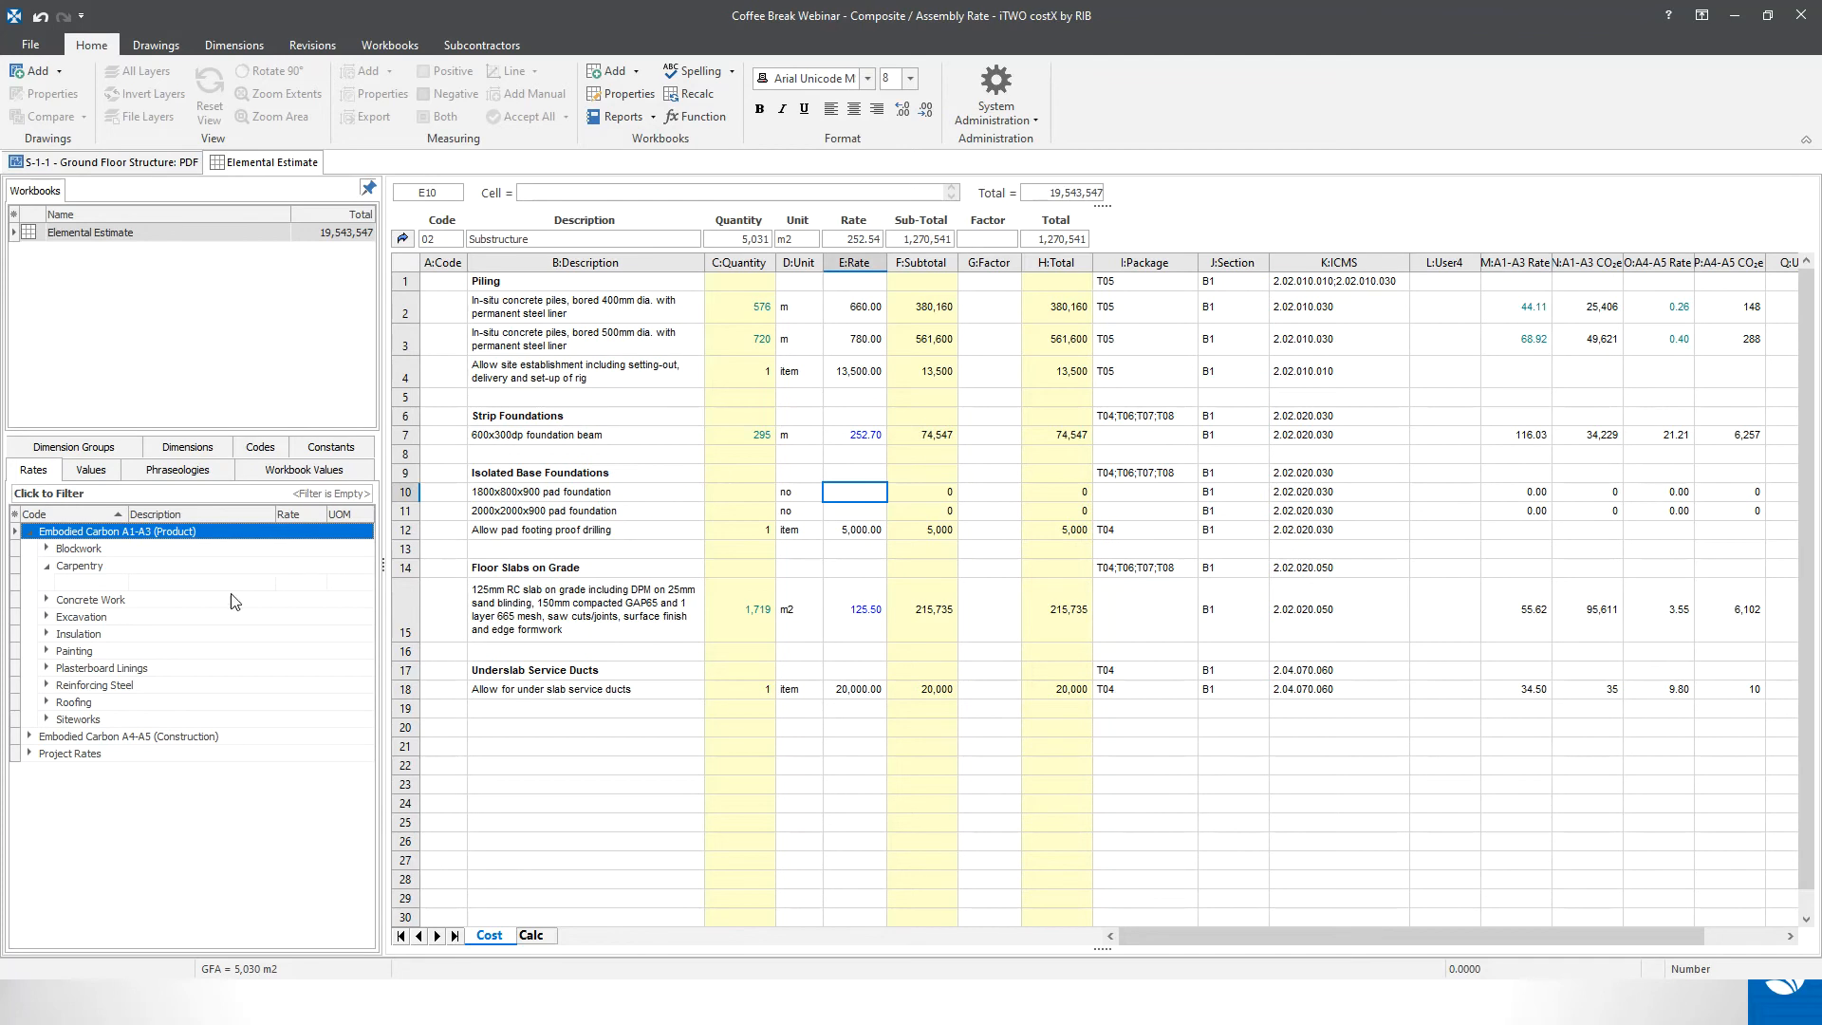
- Collapse the Embodied Carbon A1-A3 (Product) rates, expand Project Rates and look through its Concrete Work group
click(47, 566)
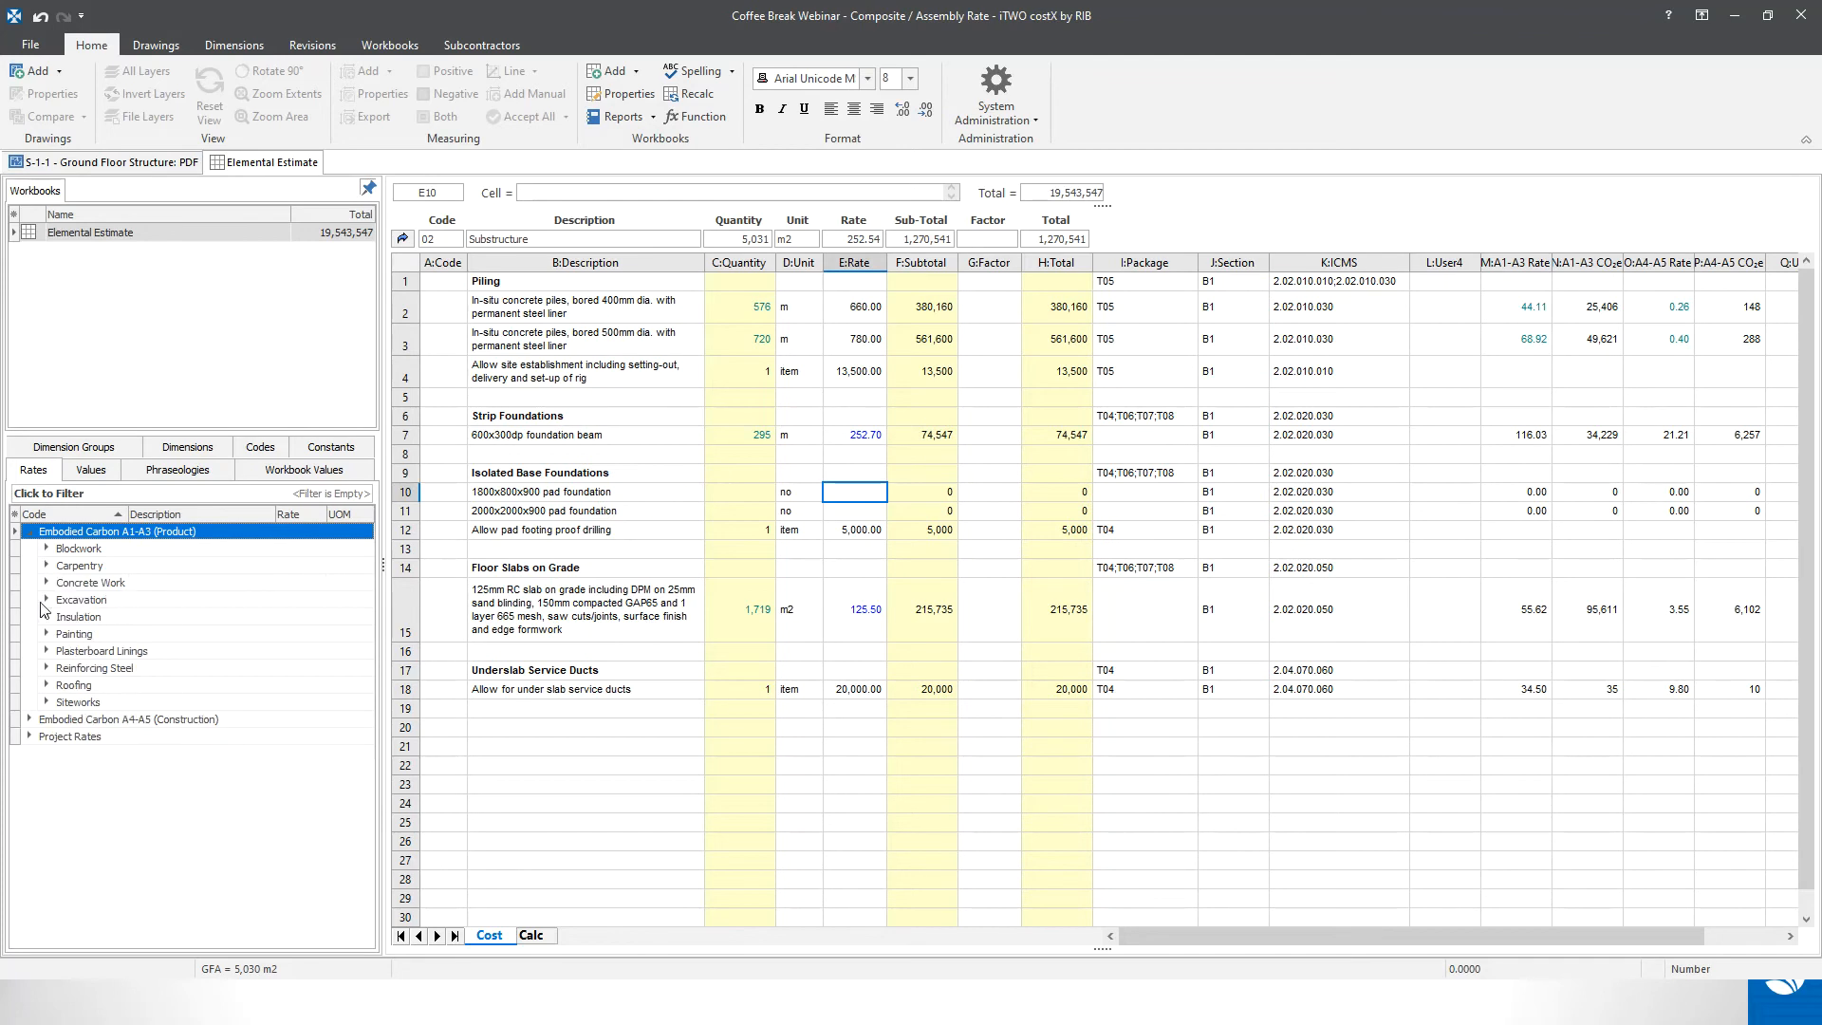
click(30, 533)
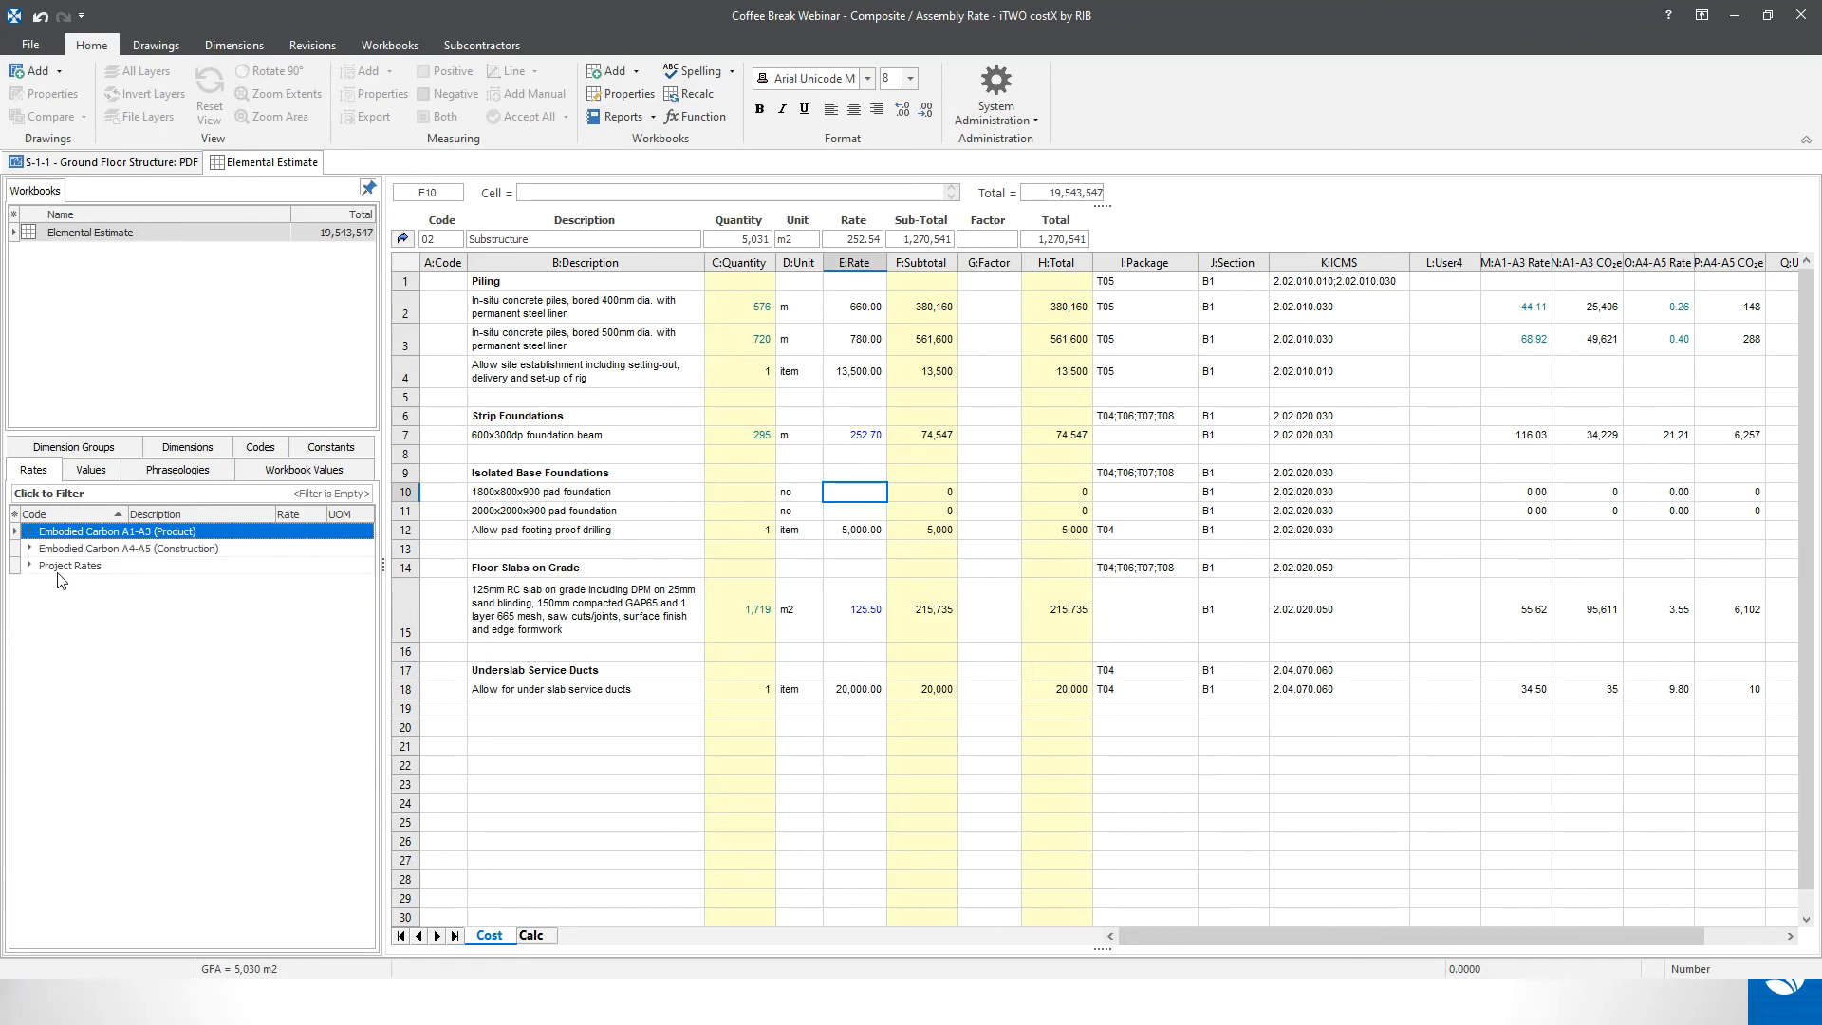
click(30, 565)
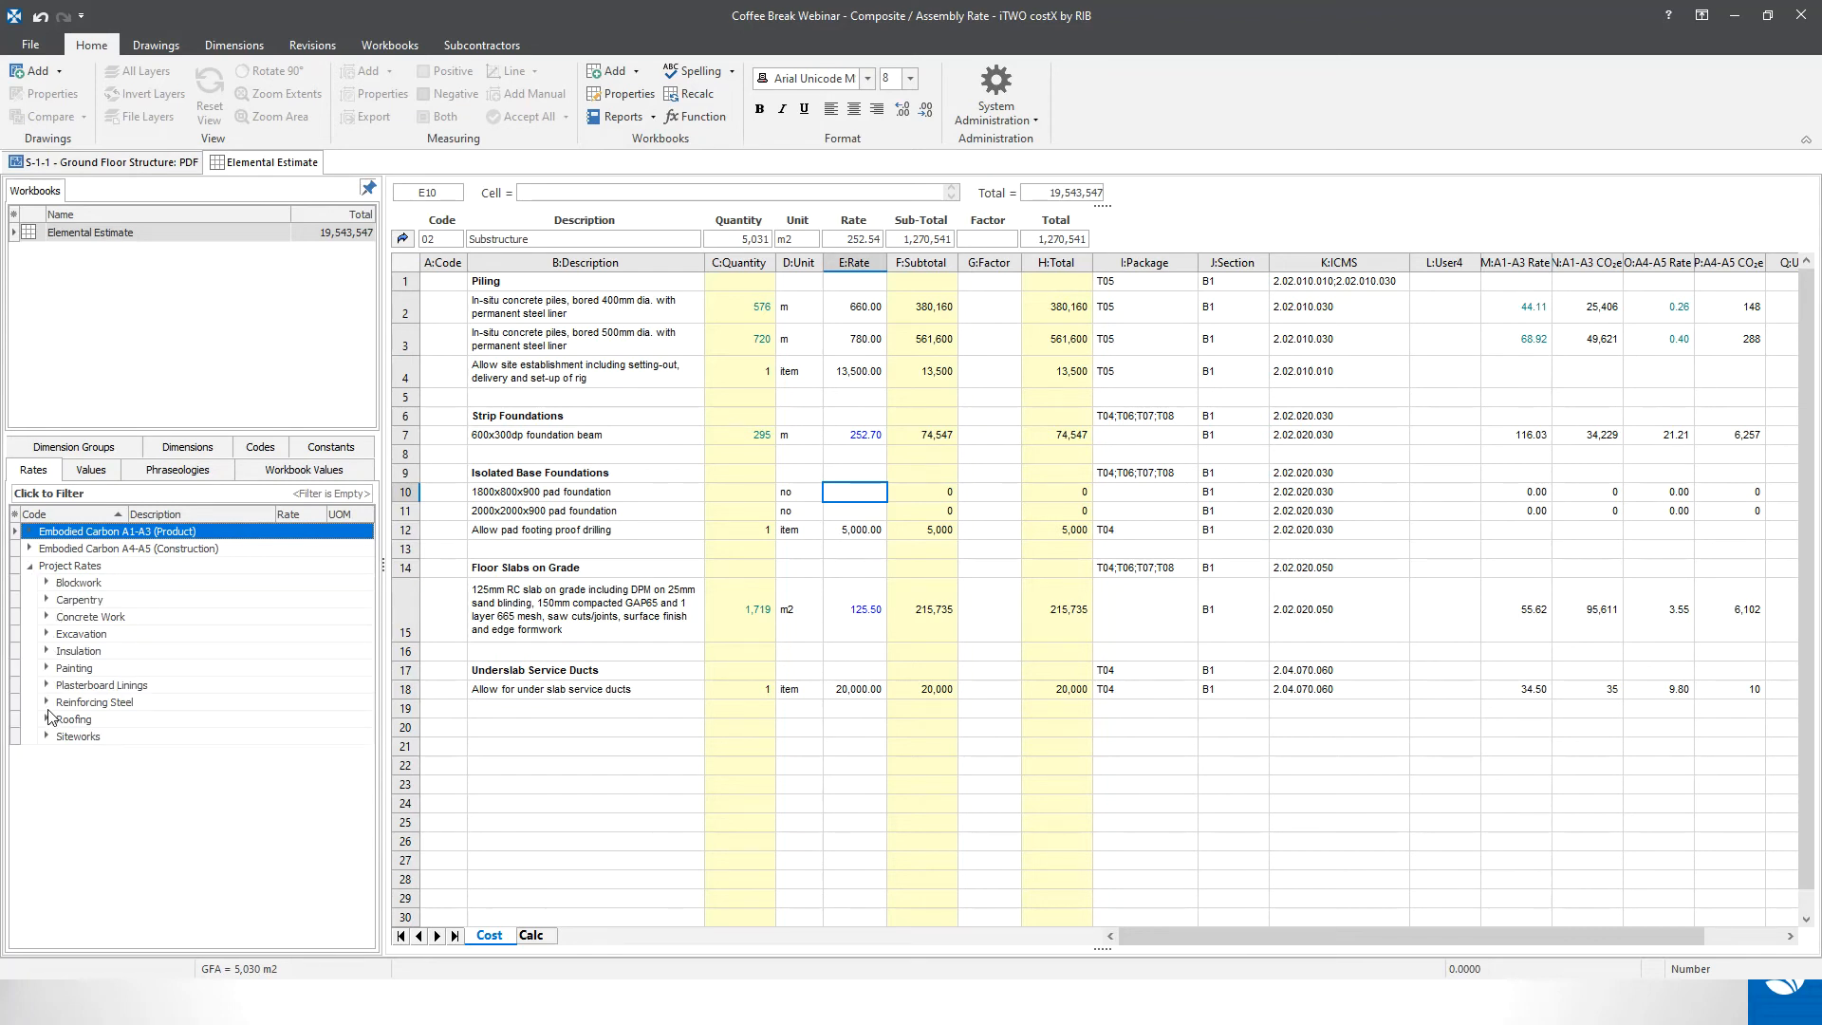
click(47, 617)
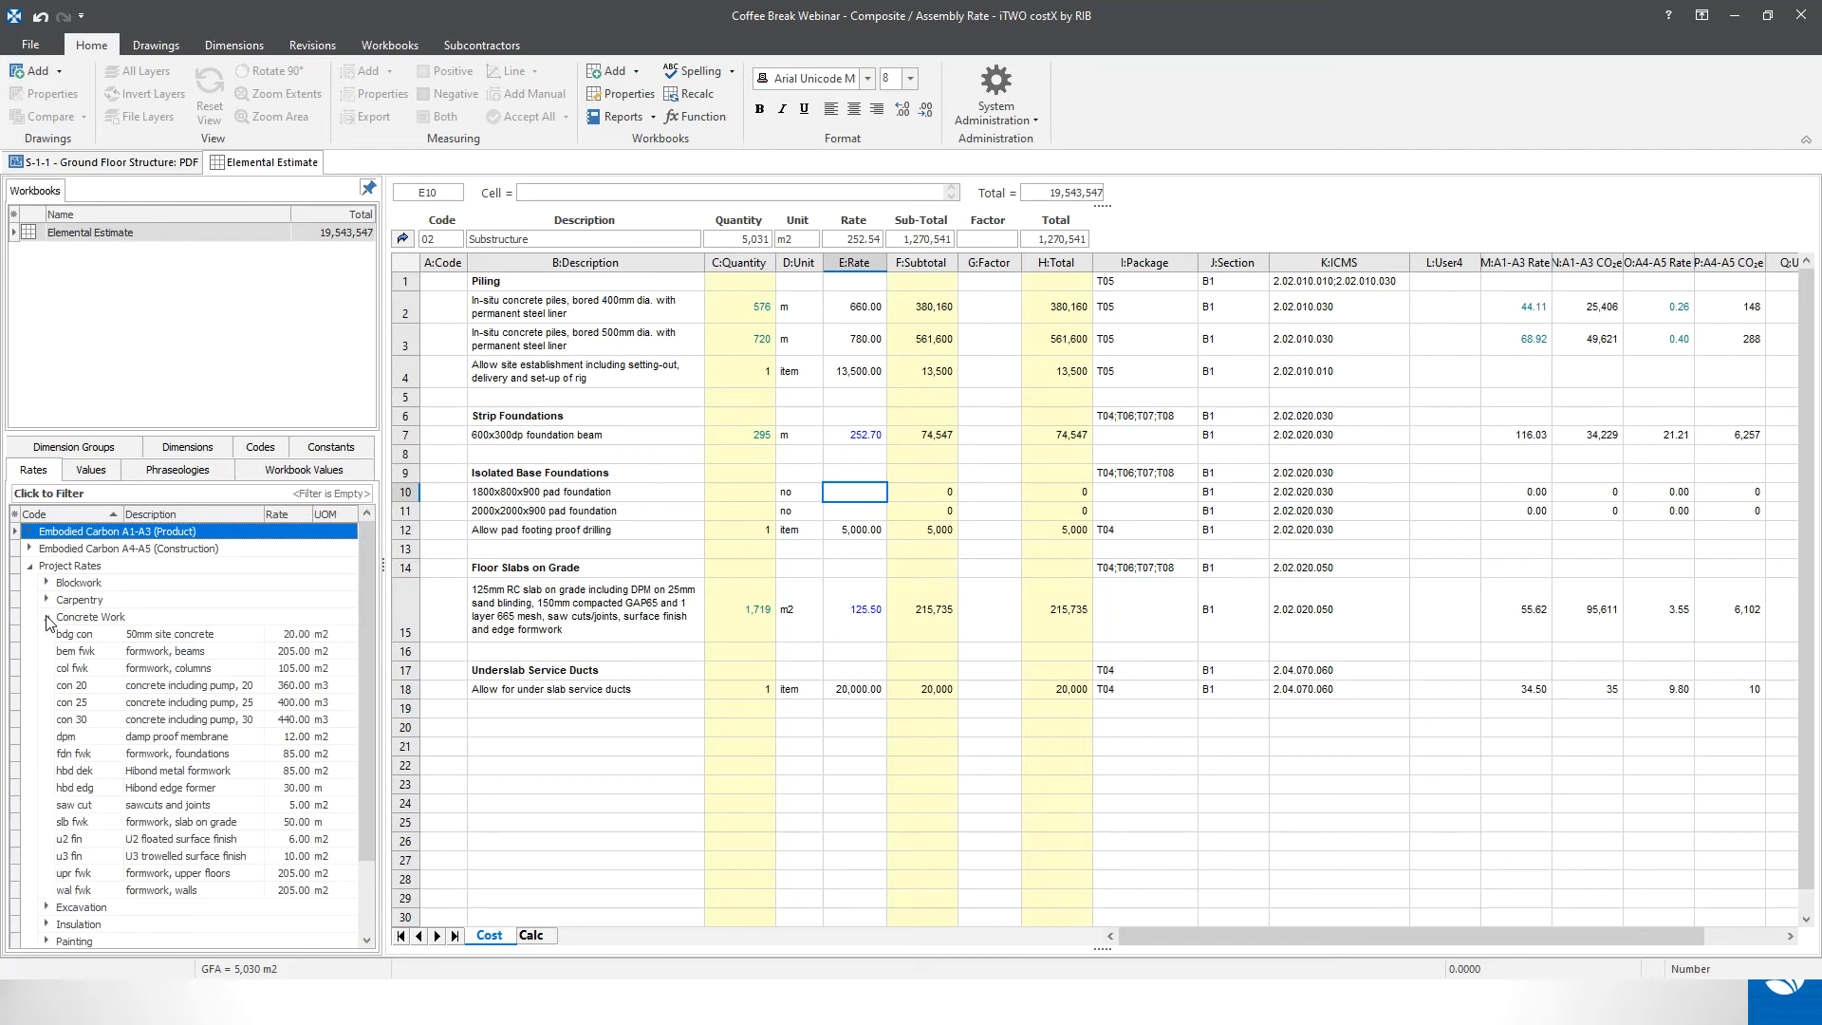
click(47, 618)
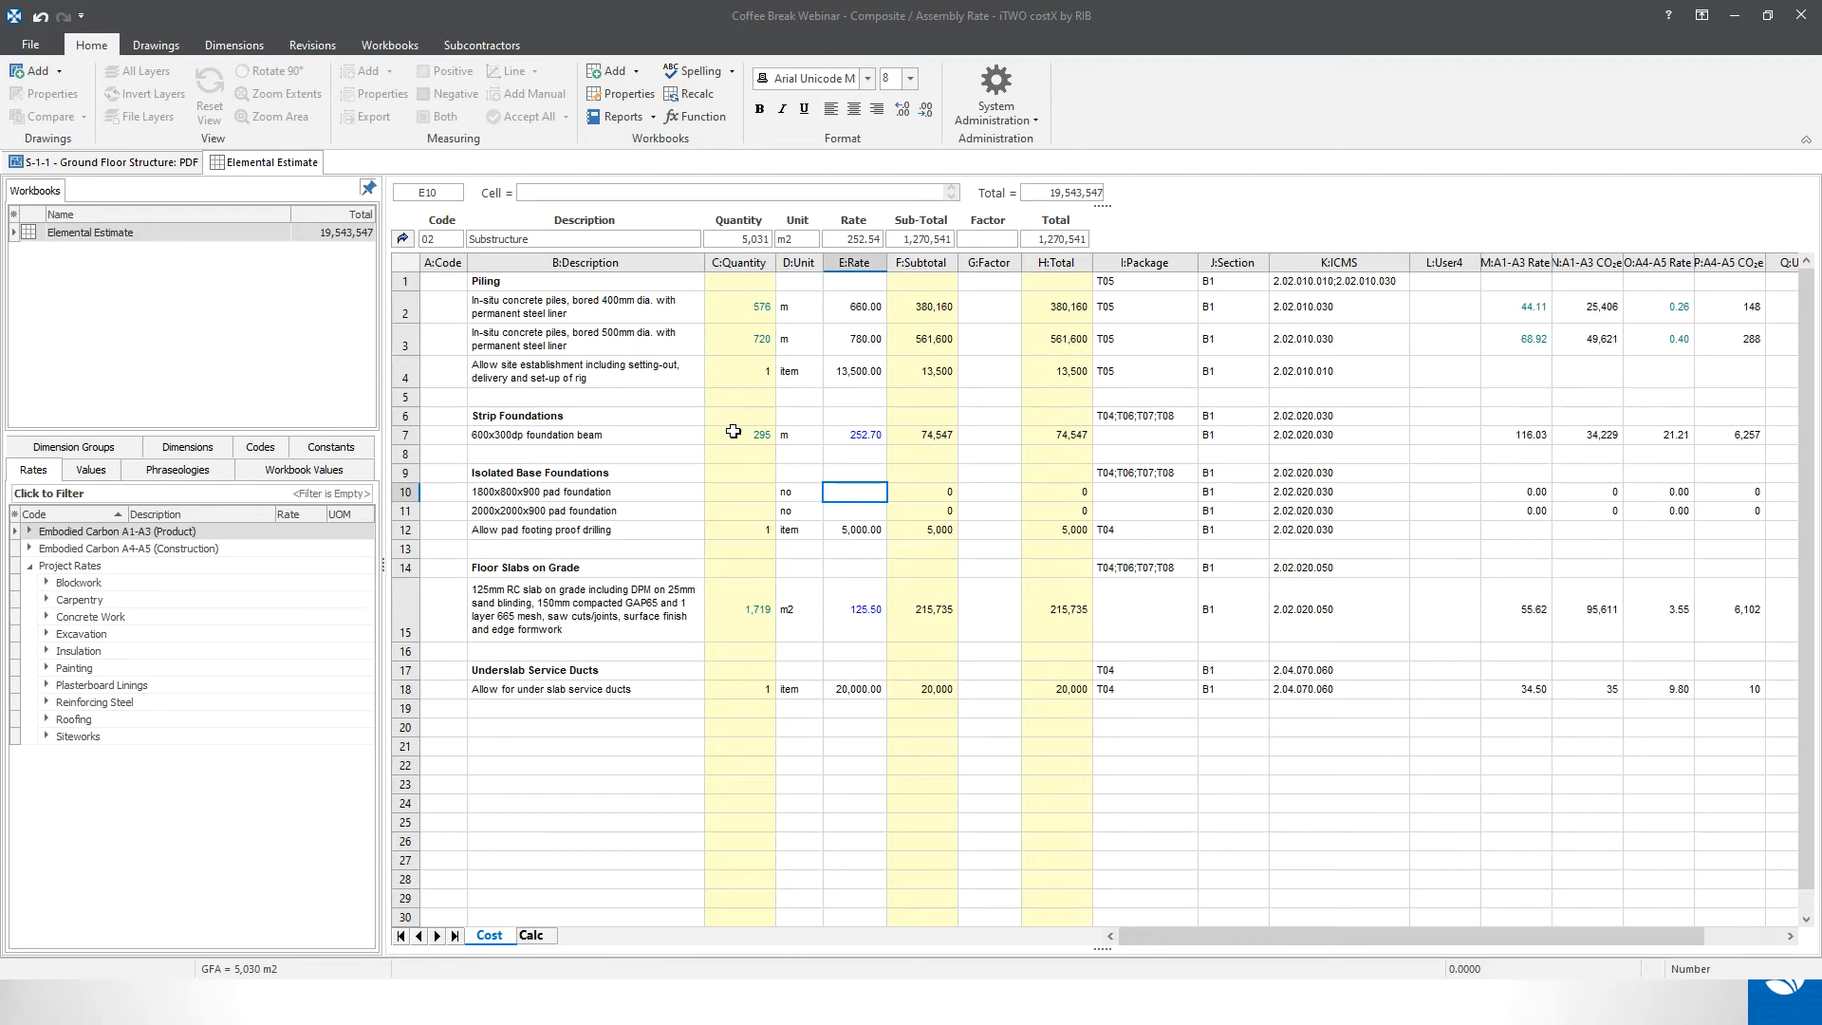
- Examine the rate calculation sheet offered for a new Project Rates item, without inserting a rate, and return to the workbook
click(1012, 116)
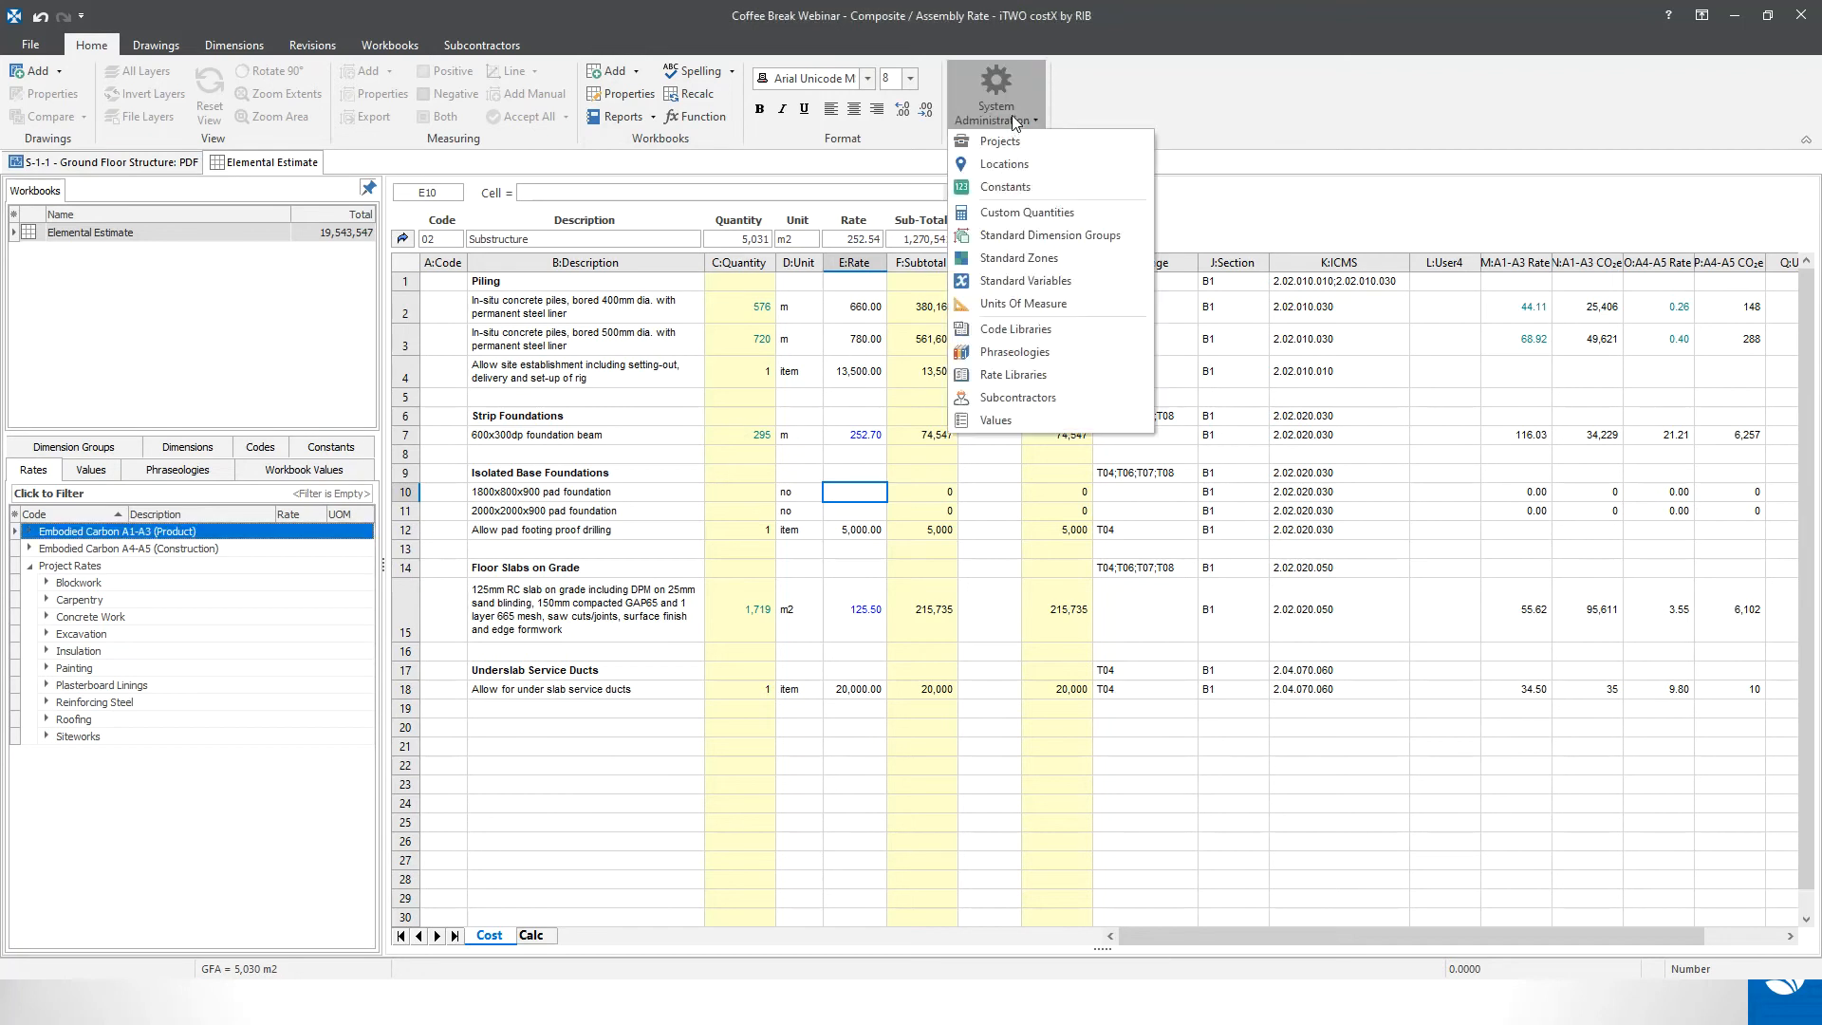
click(1020, 375)
click(890, 328)
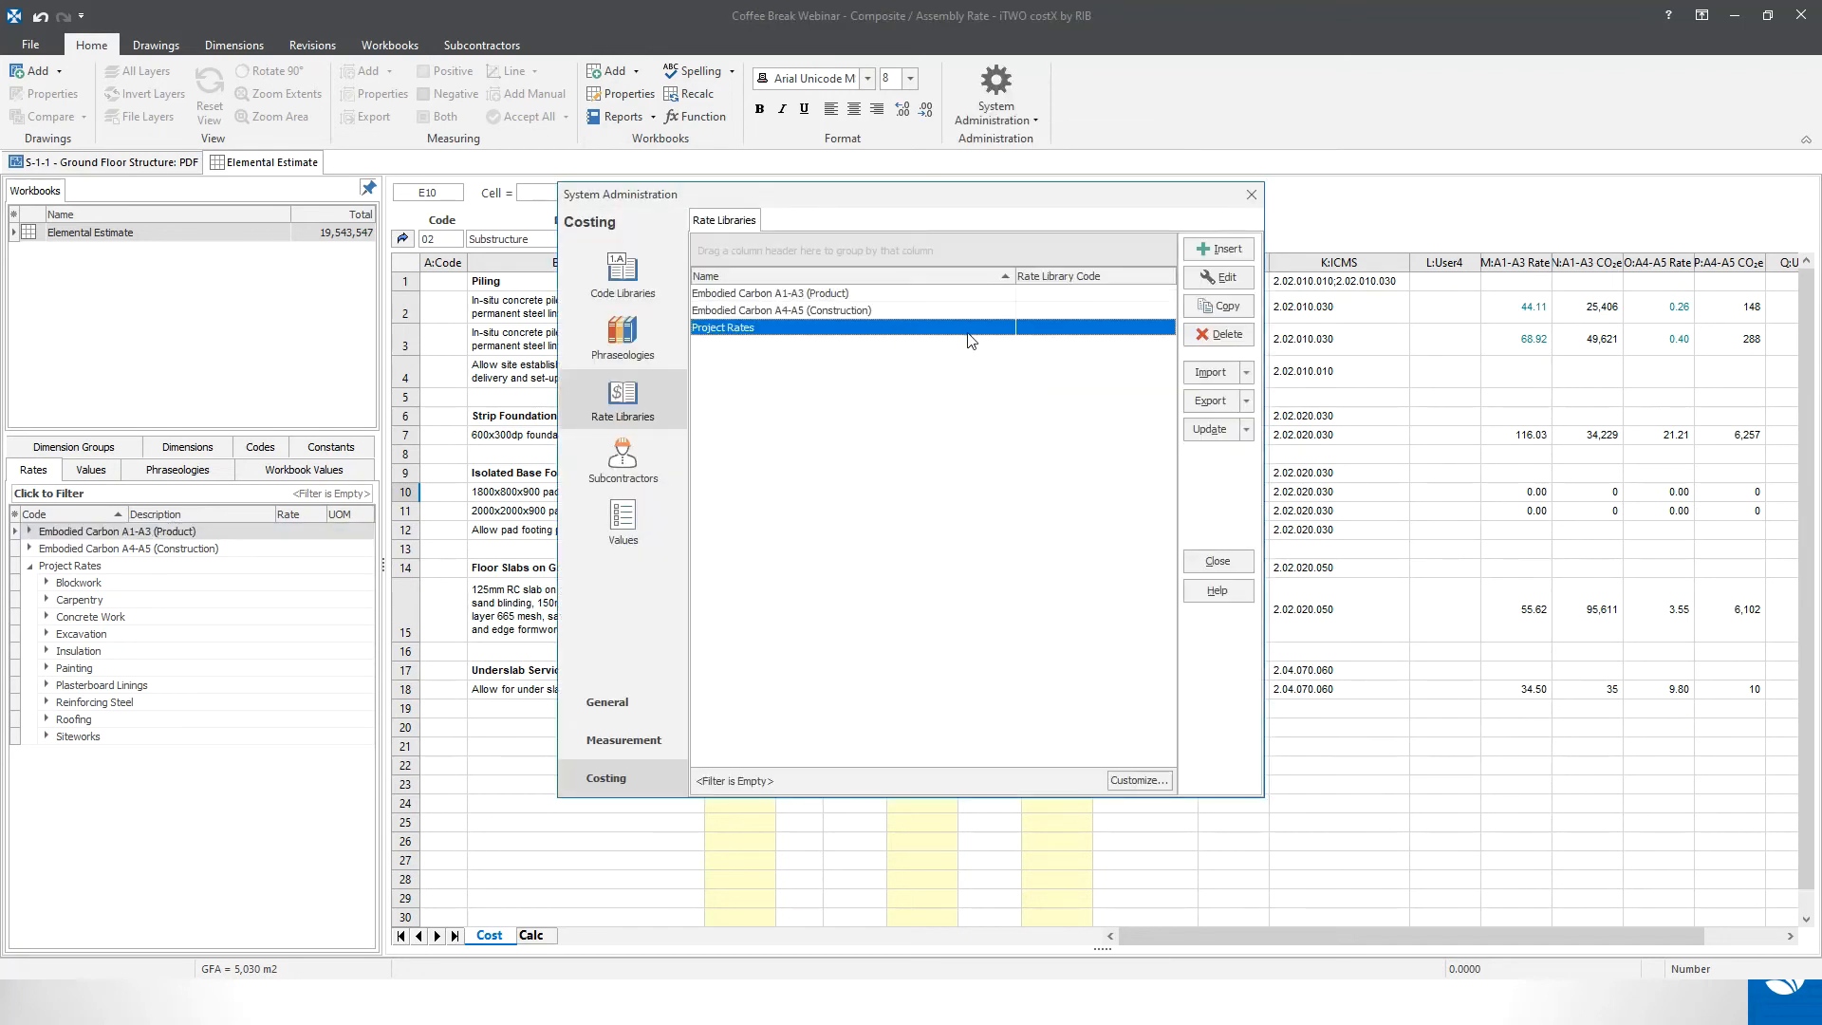
click(1243, 281)
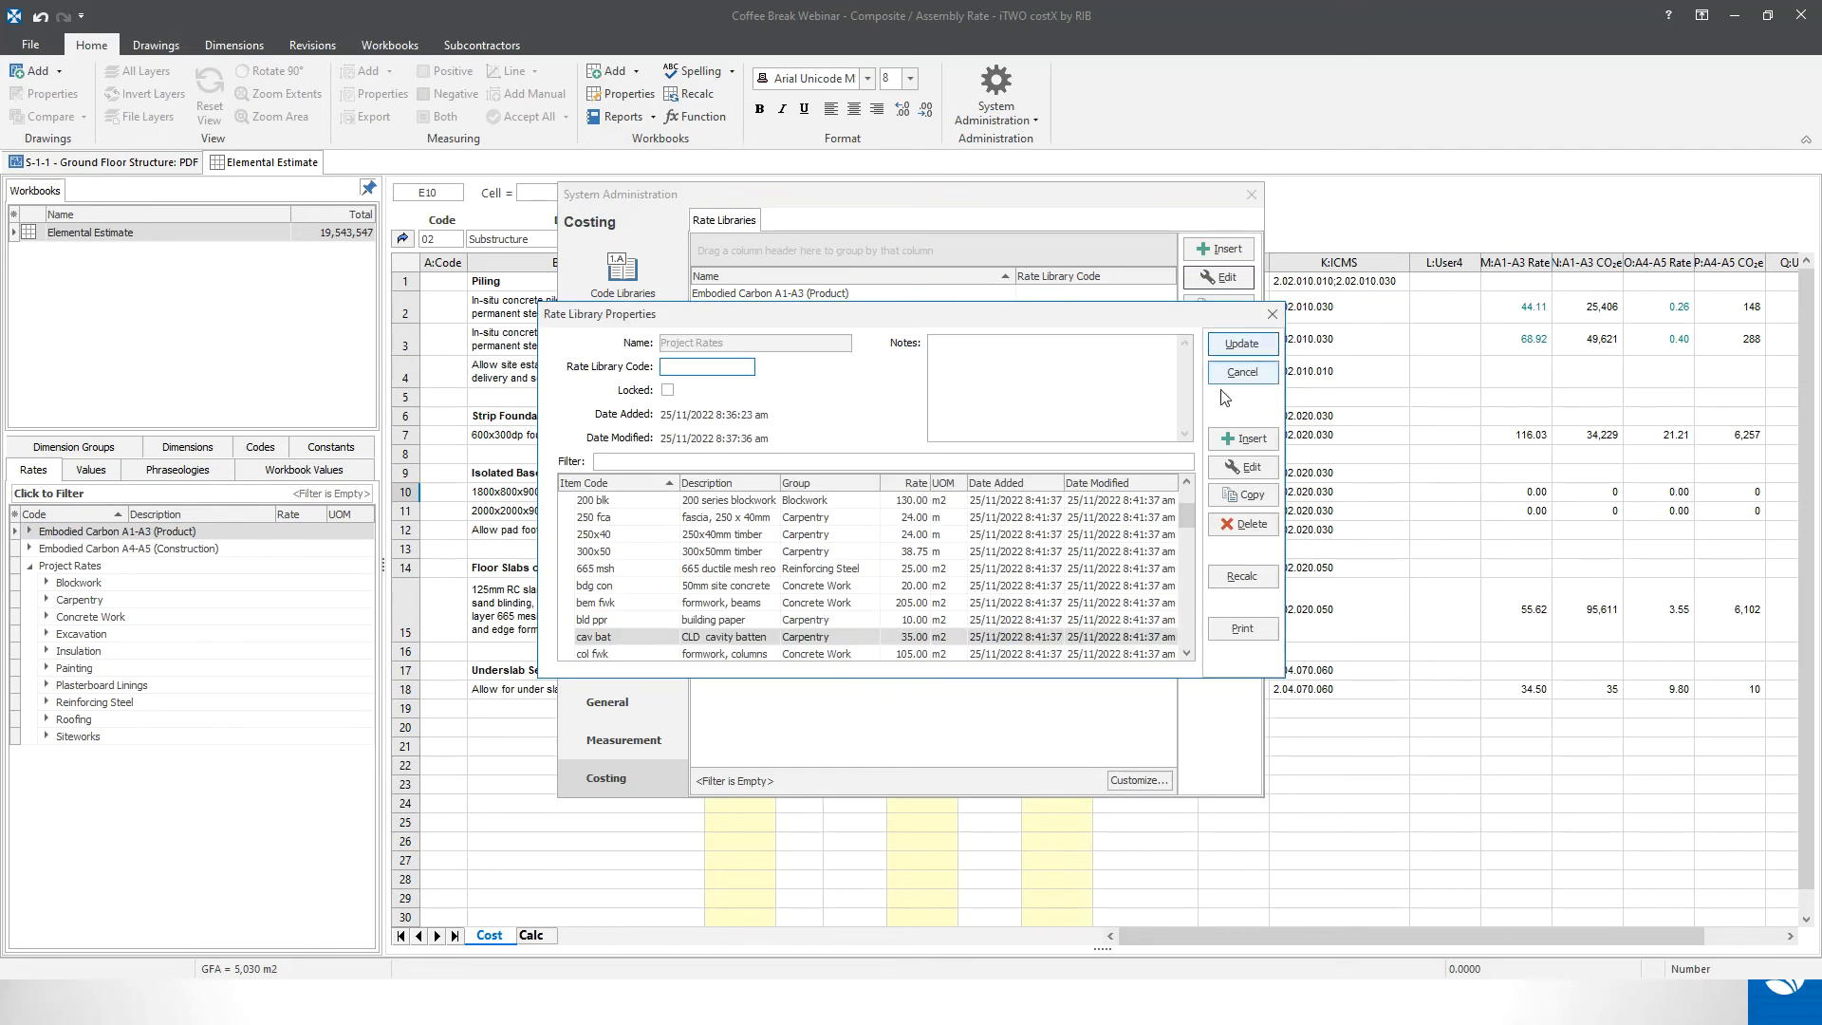
click(1228, 440)
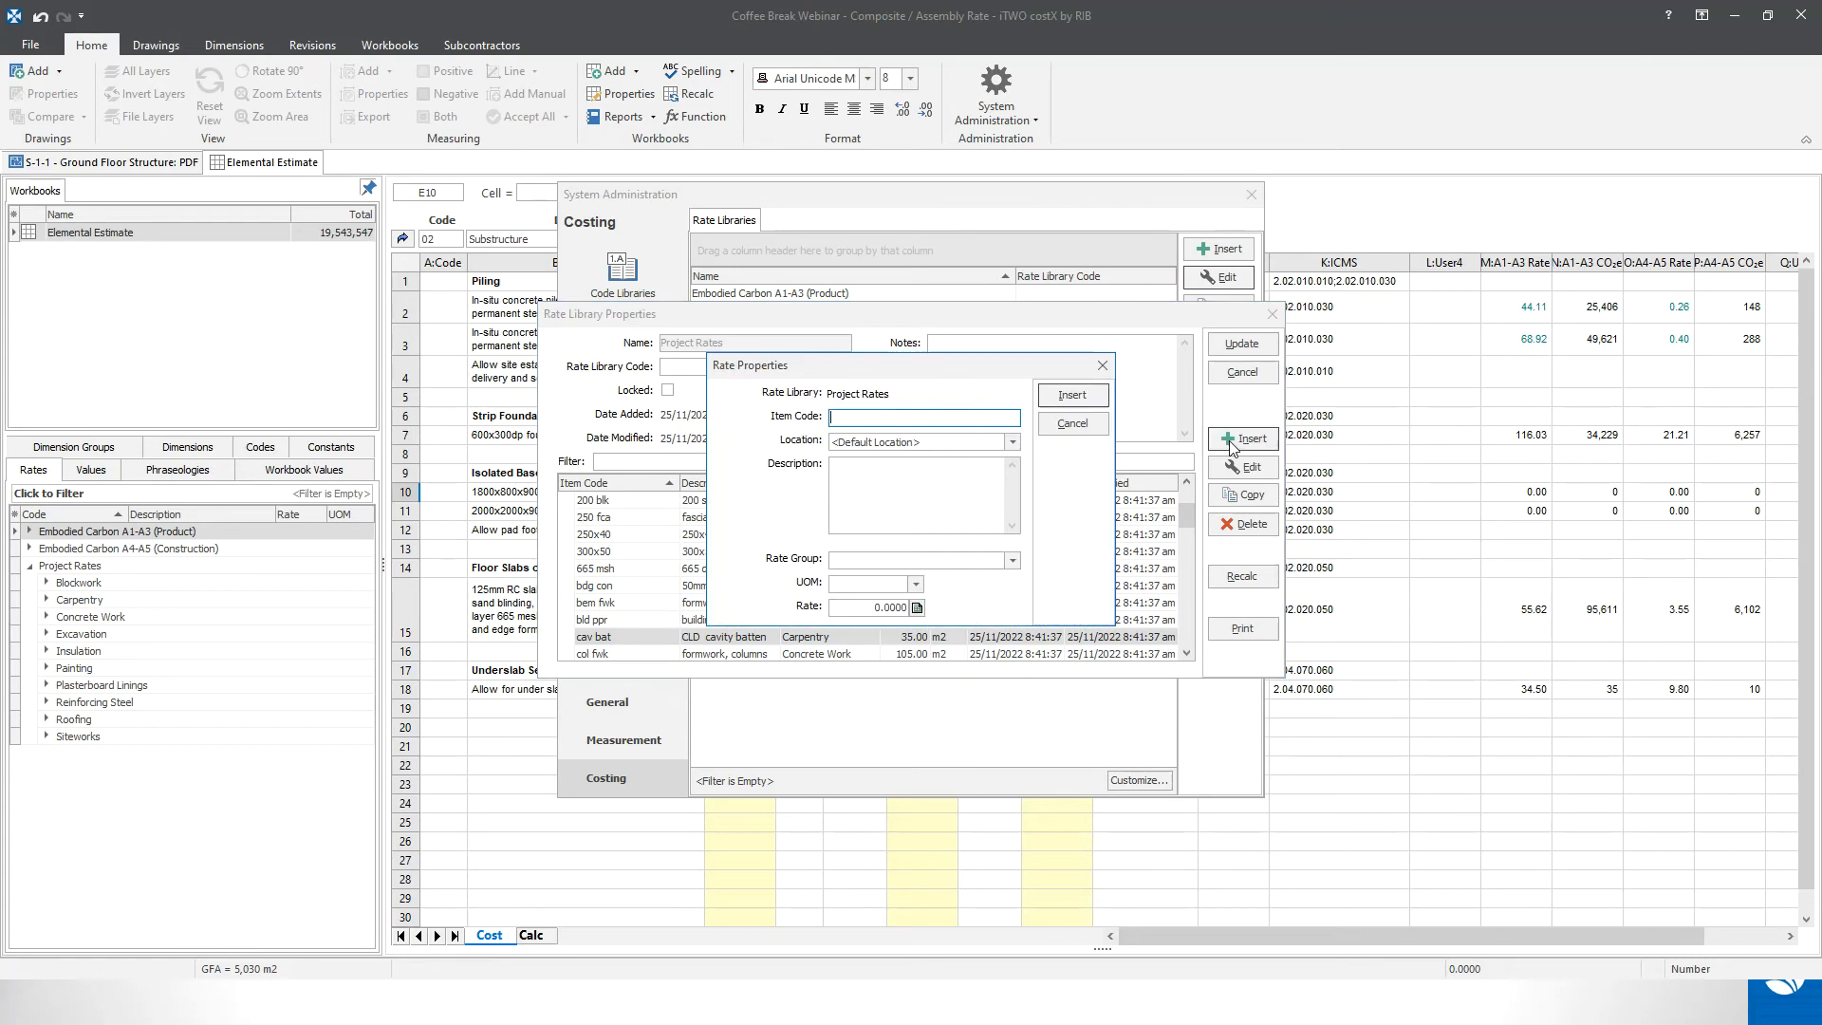
click(918, 608)
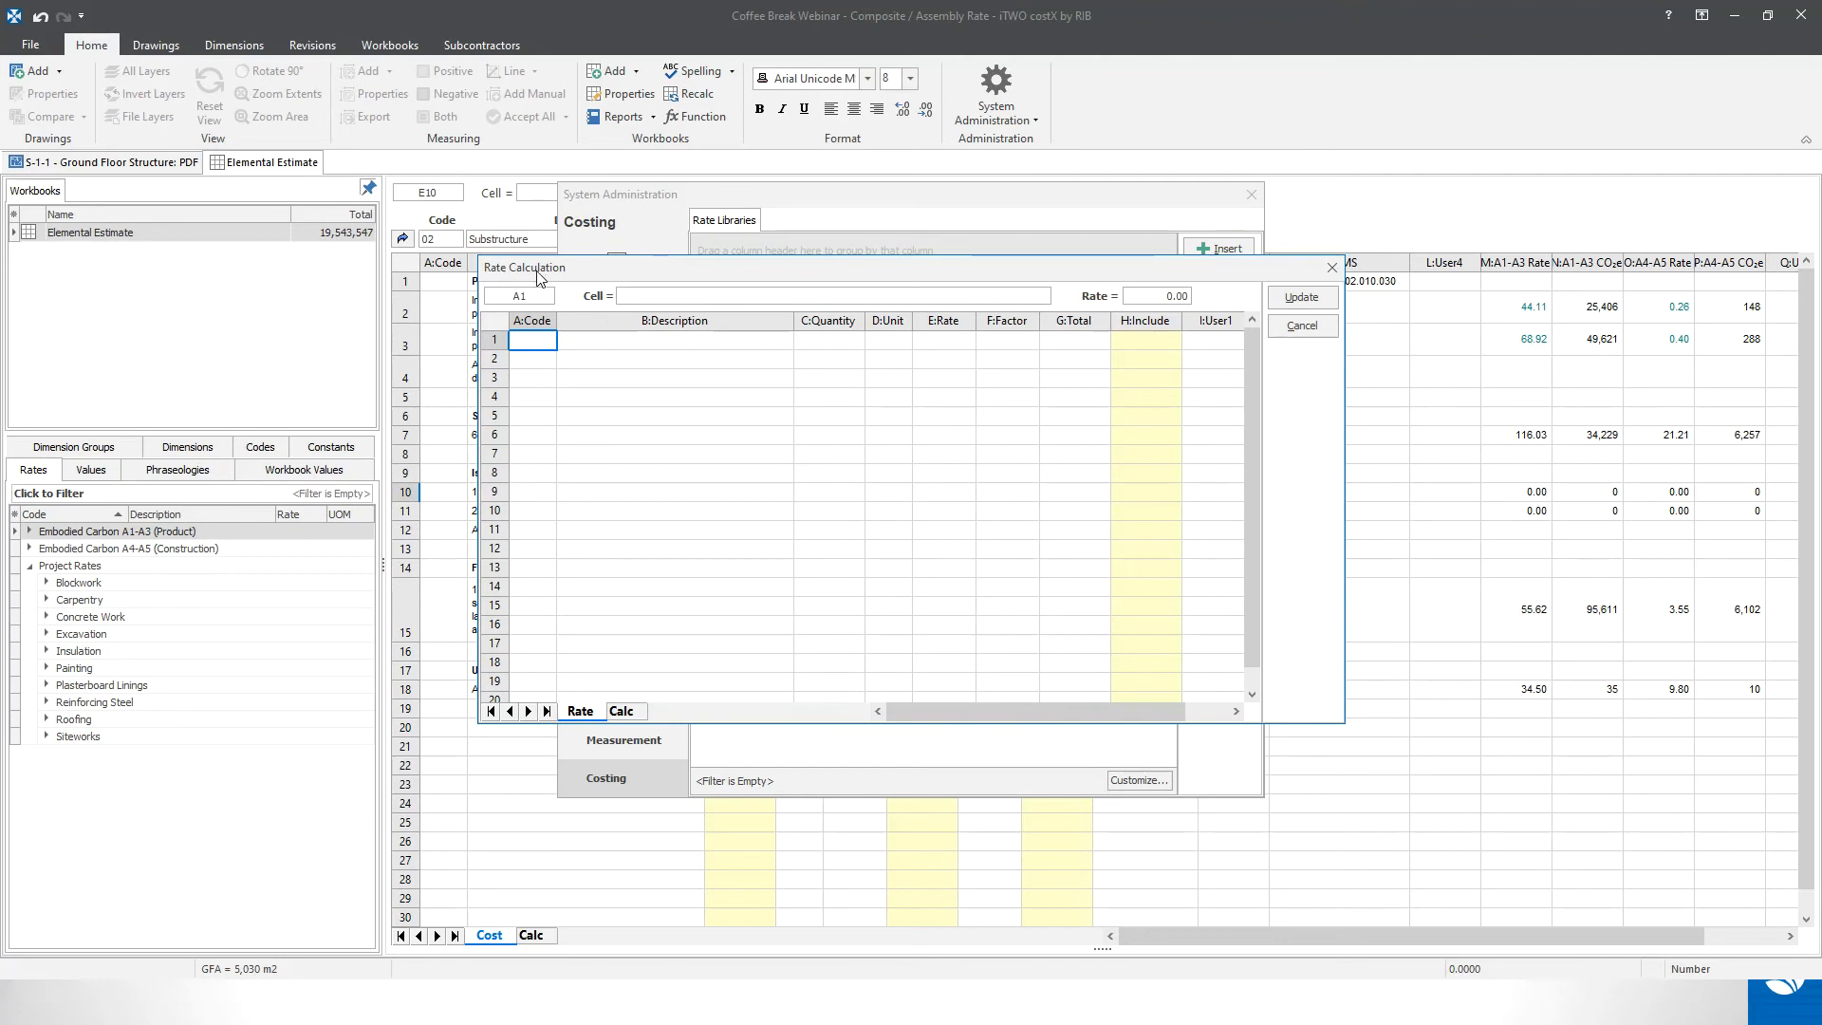
drag(655, 341, 761, 612)
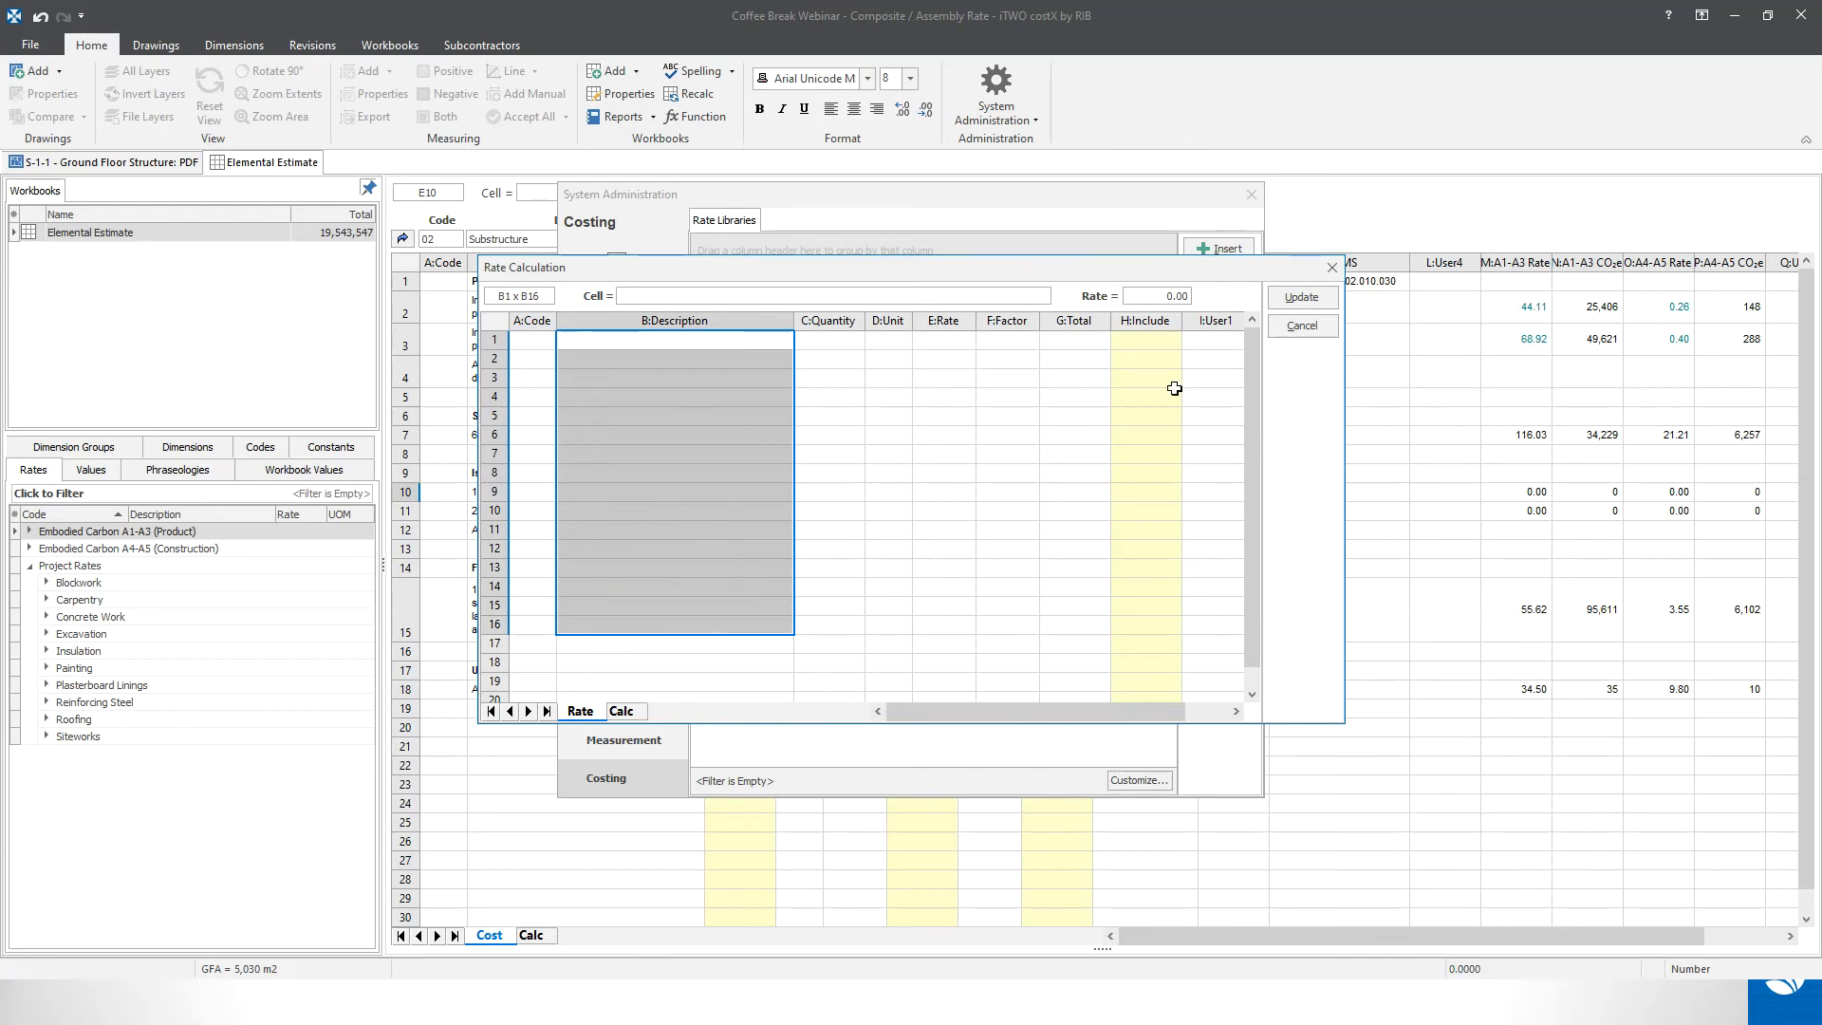
click(1302, 327)
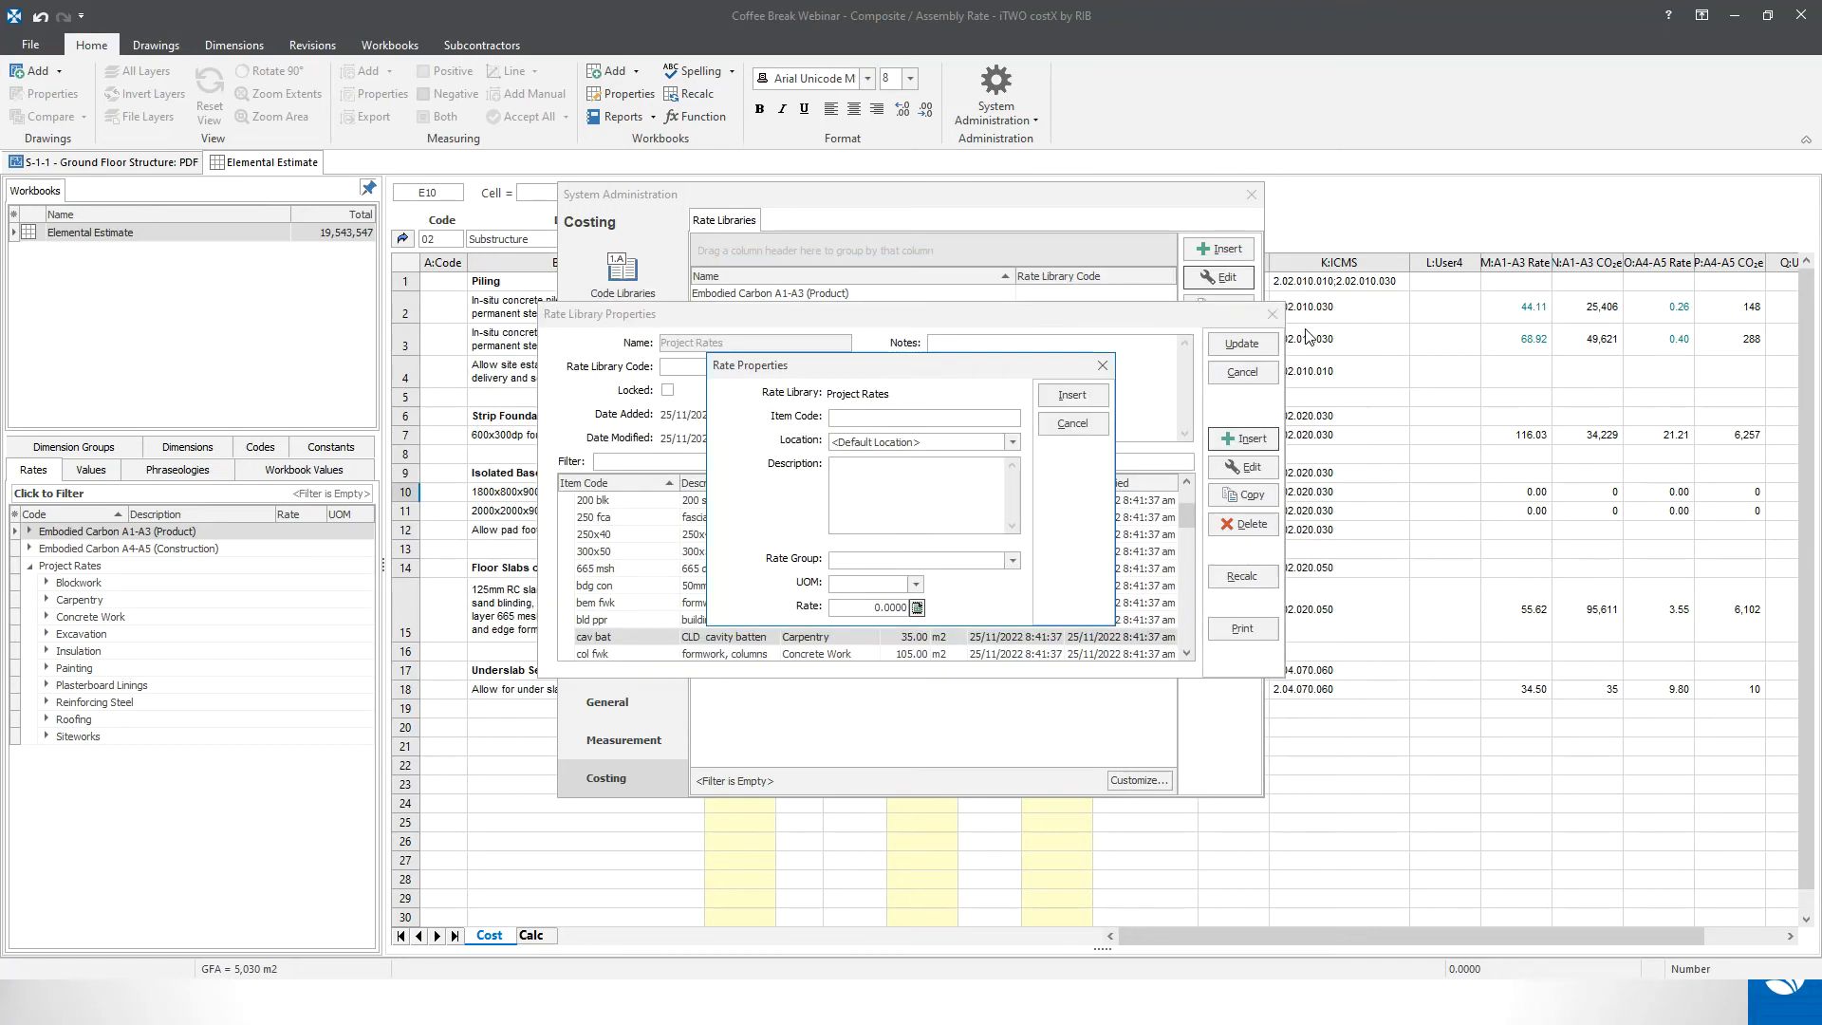
click(1098, 428)
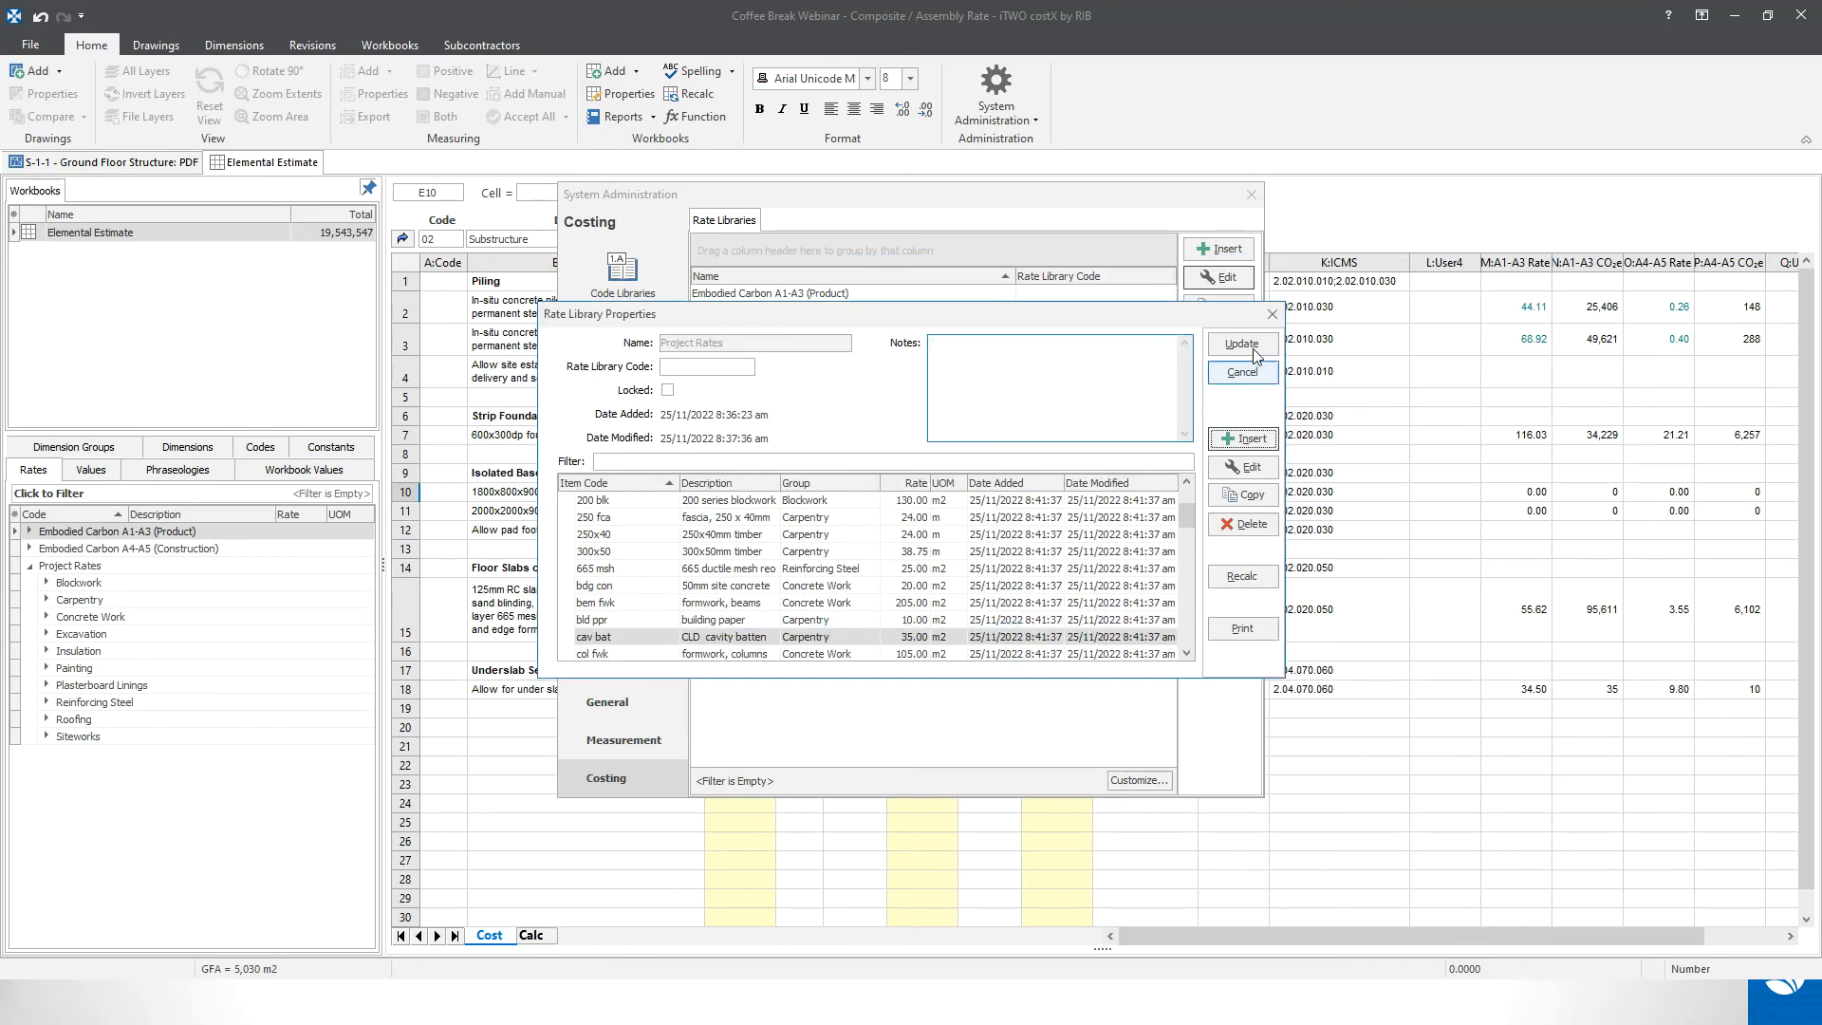
click(1275, 314)
click(1250, 194)
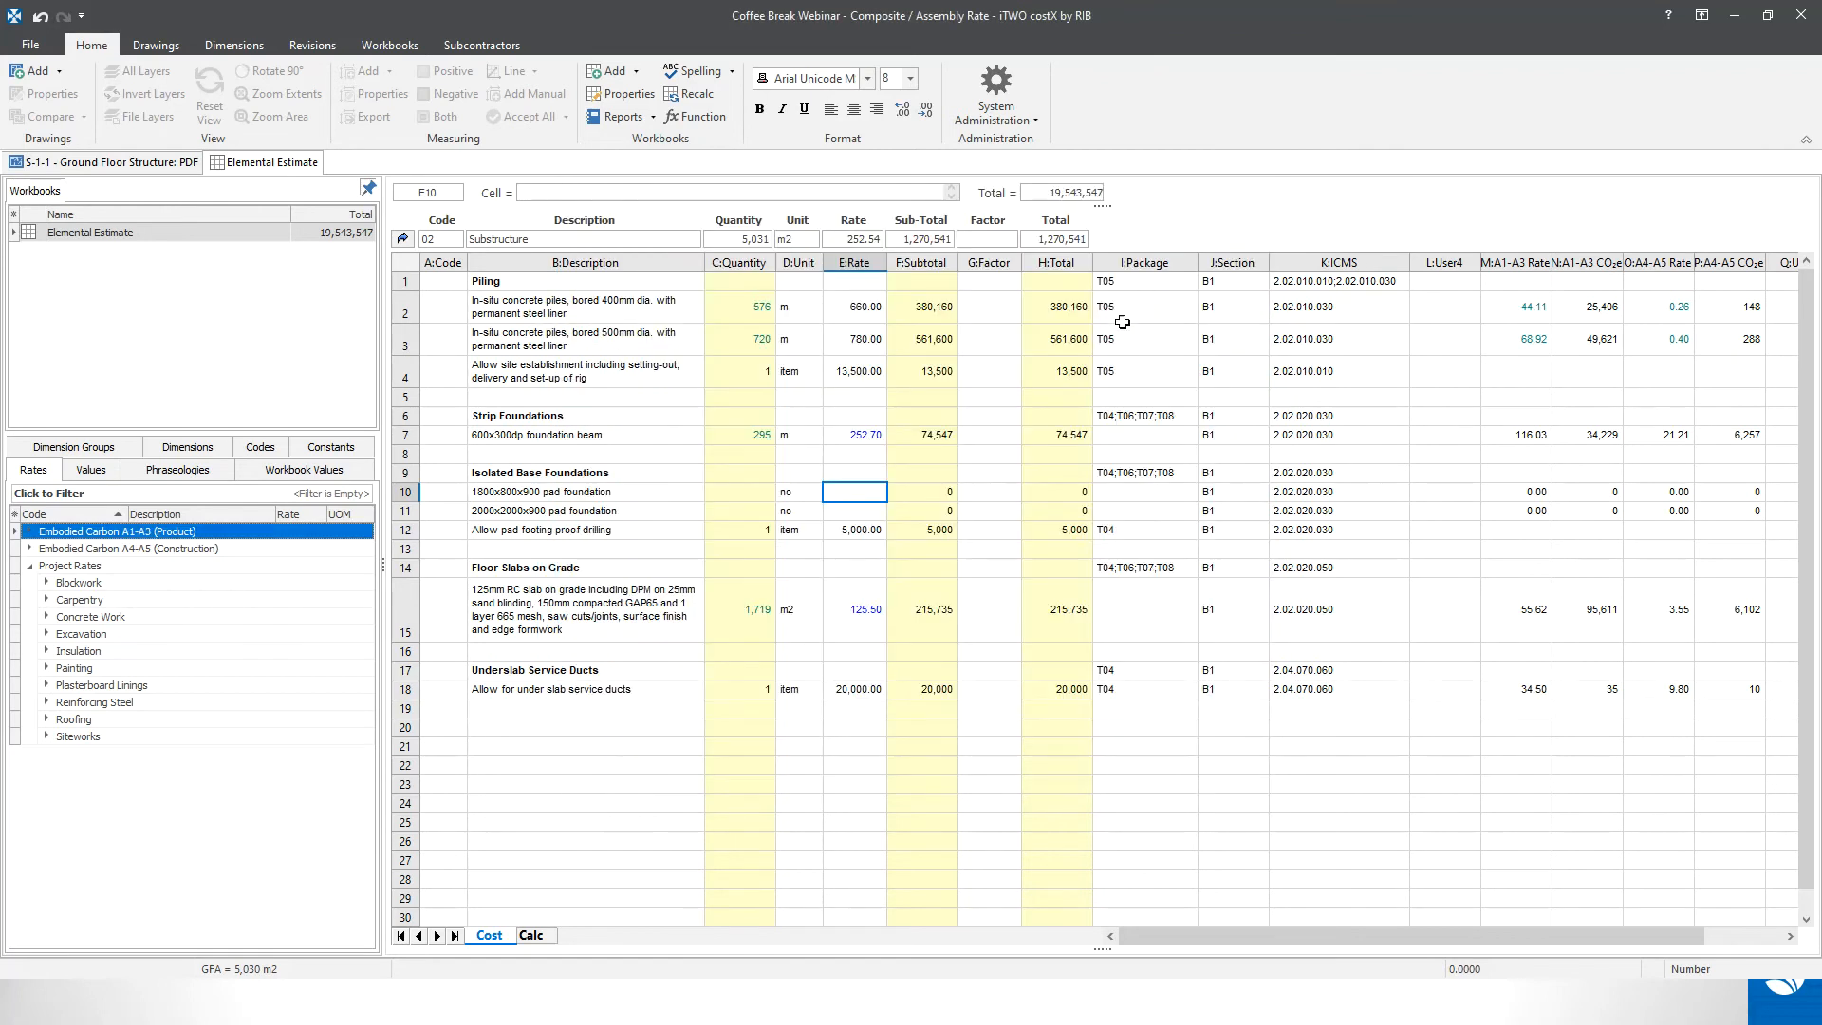
- Open the rate build-up of the 1800x800x900 pad foundation and enter the description Assembly in row 1
double_click(851, 492)
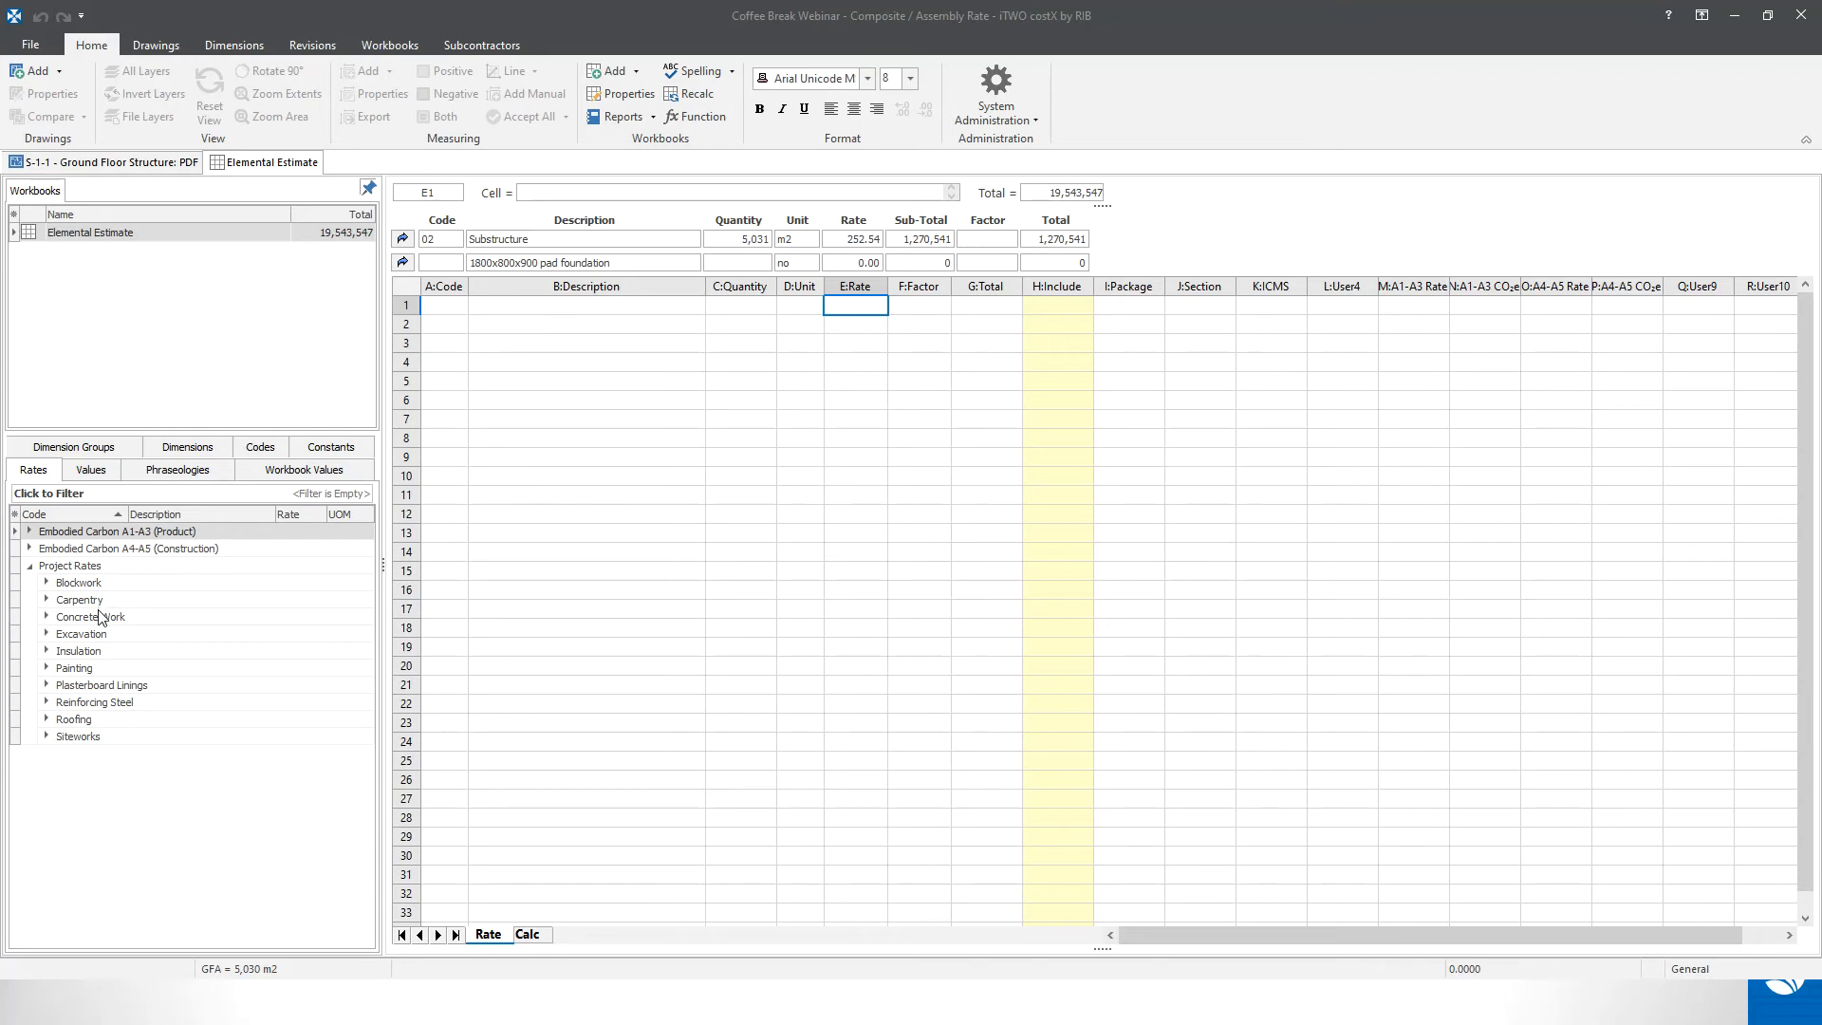
click(586, 309)
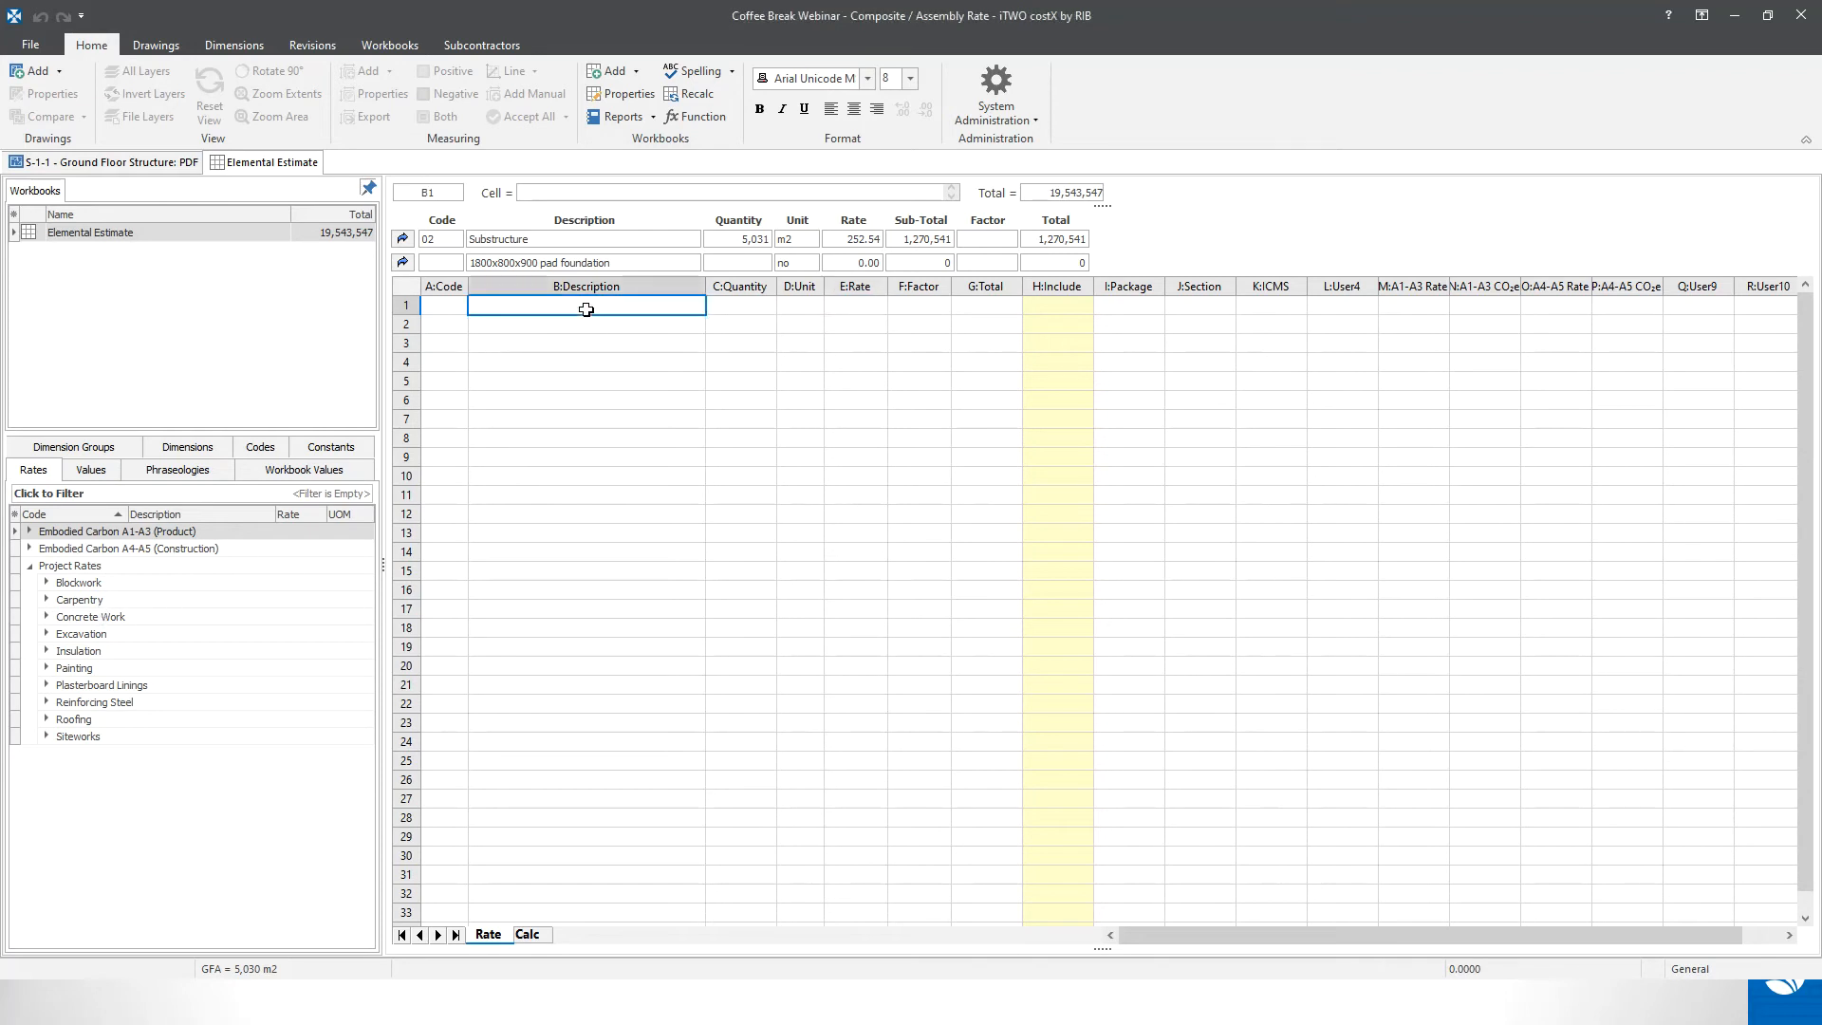
text(Assembly)
key(Return)
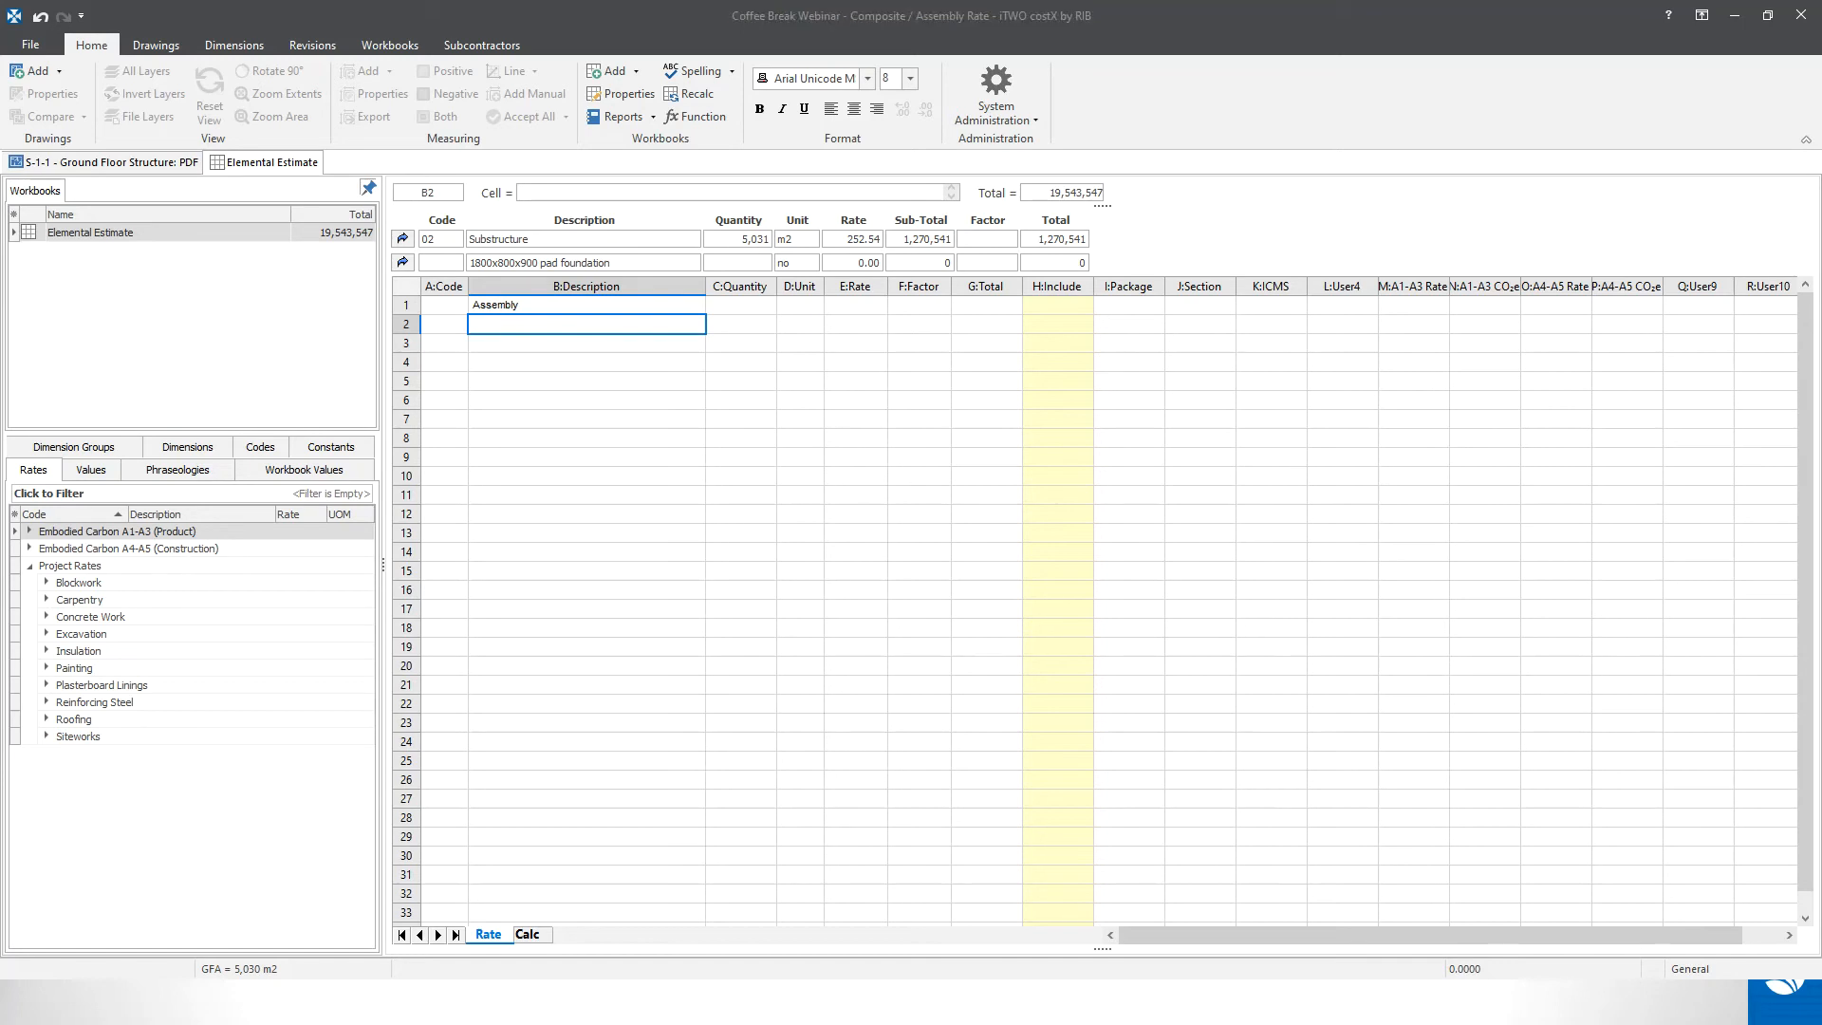
- Add the exc excavation rate from Project Rates to row 2, including code, description and rate, with rounding and a live rate link
click(47, 634)
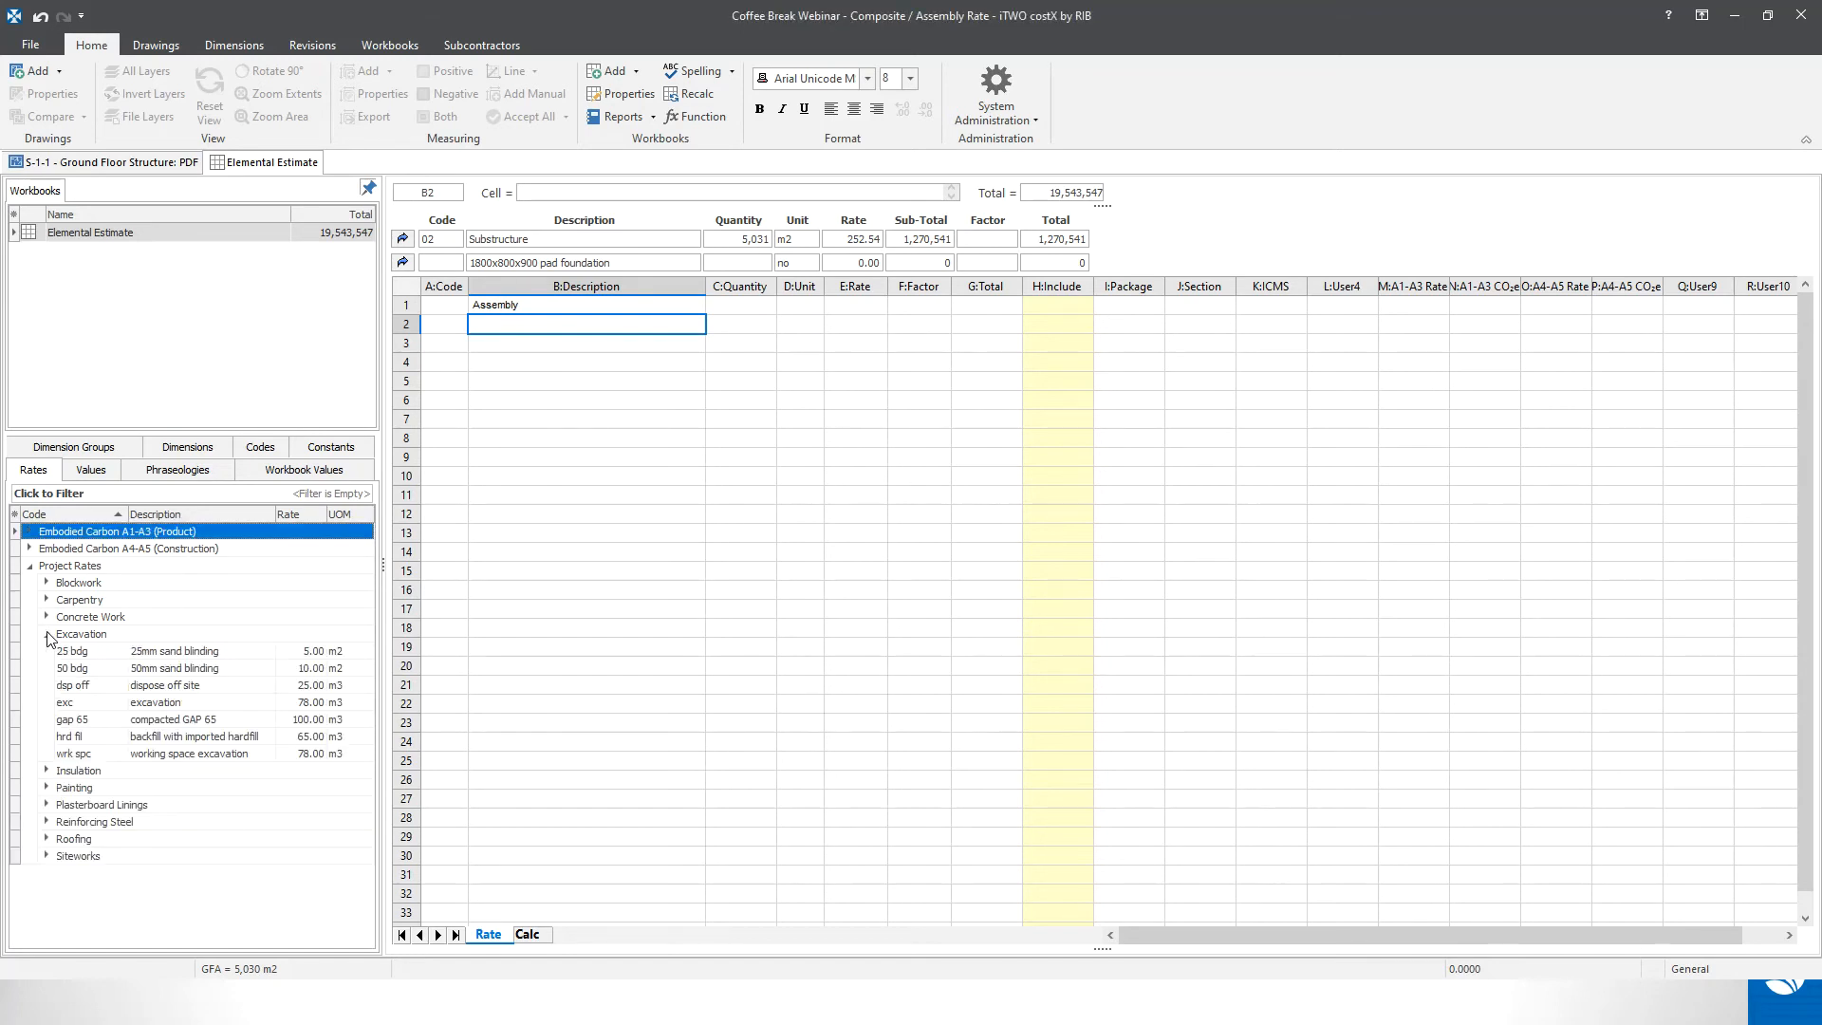
click(140, 703)
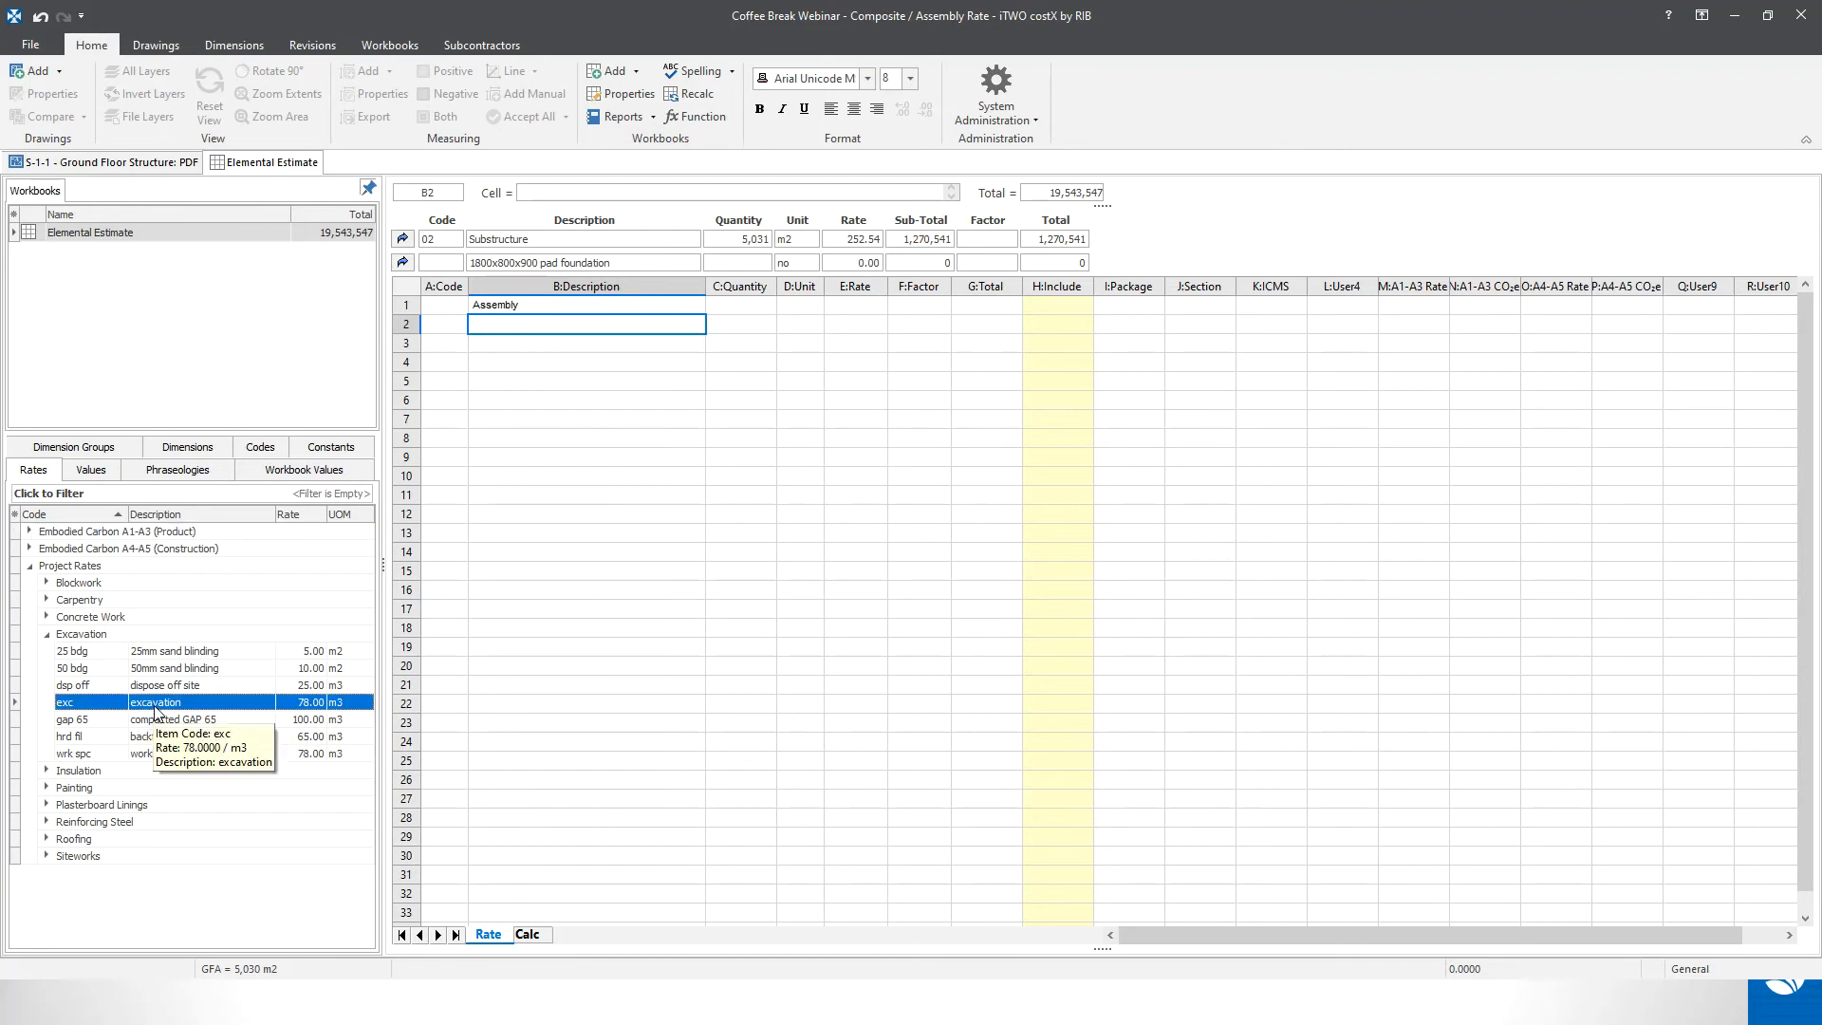
drag(154, 709, 542, 324)
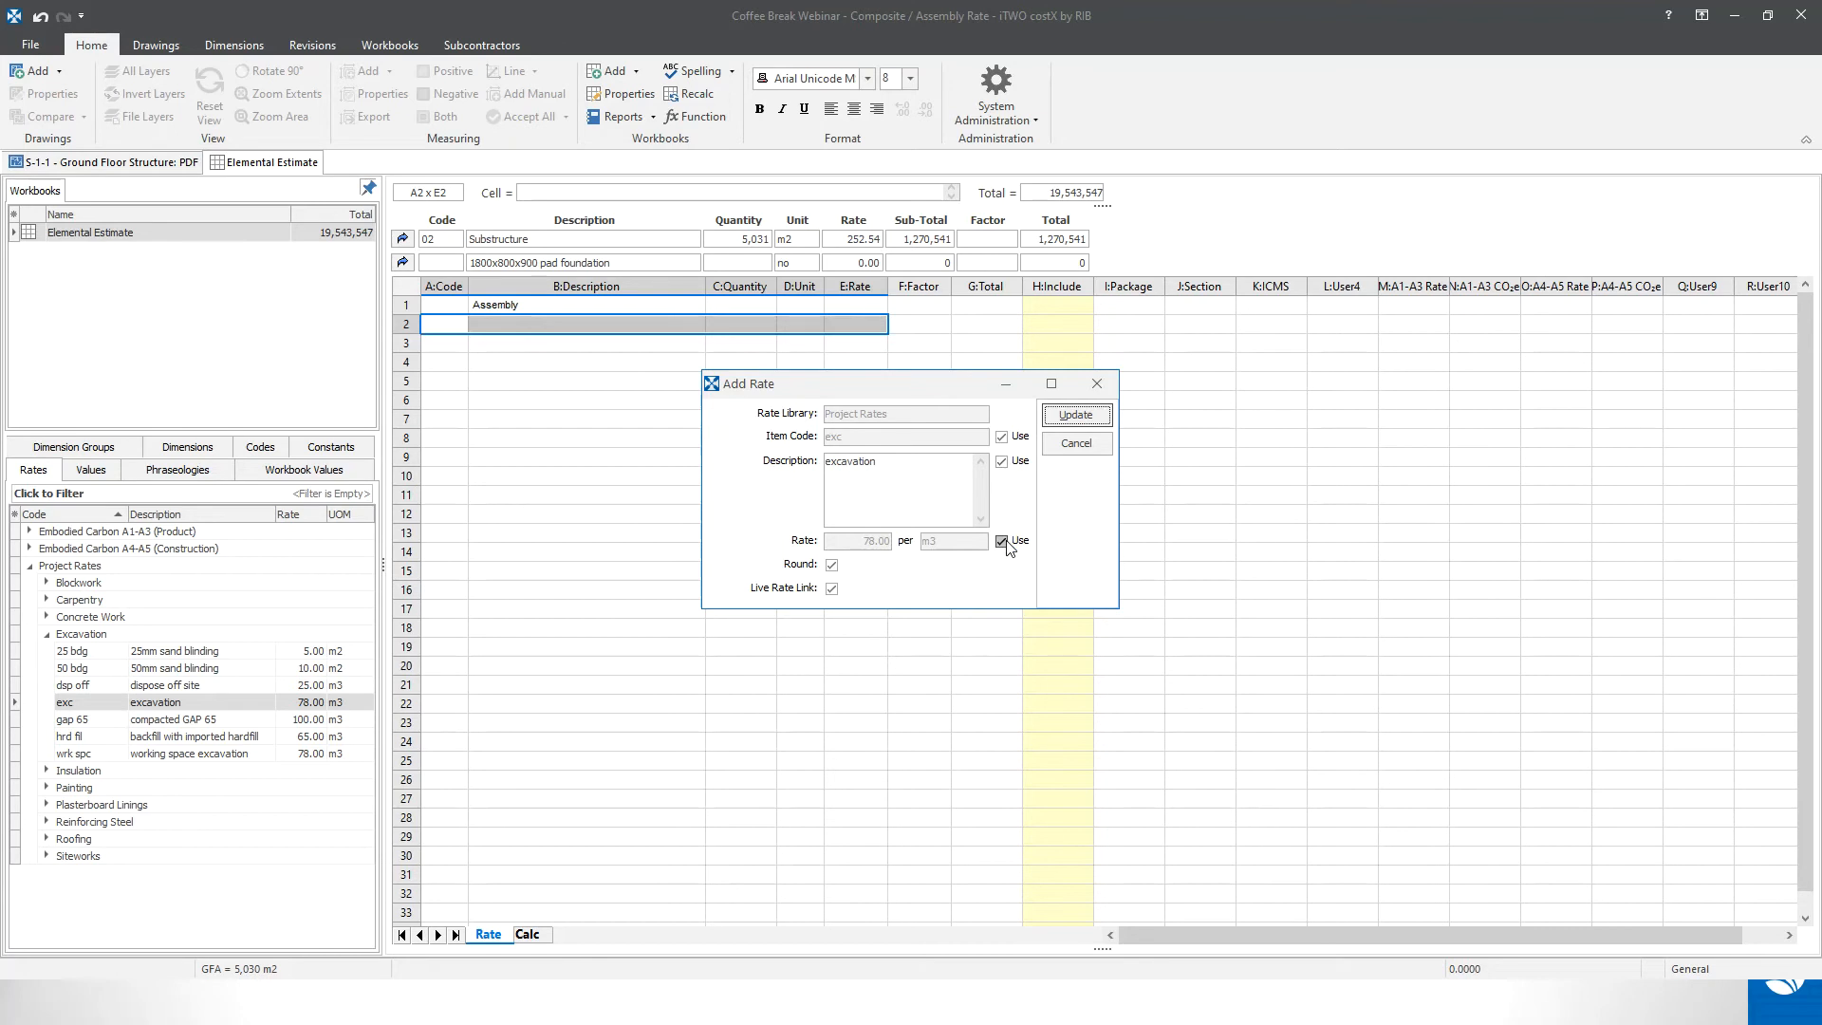
click(1076, 416)
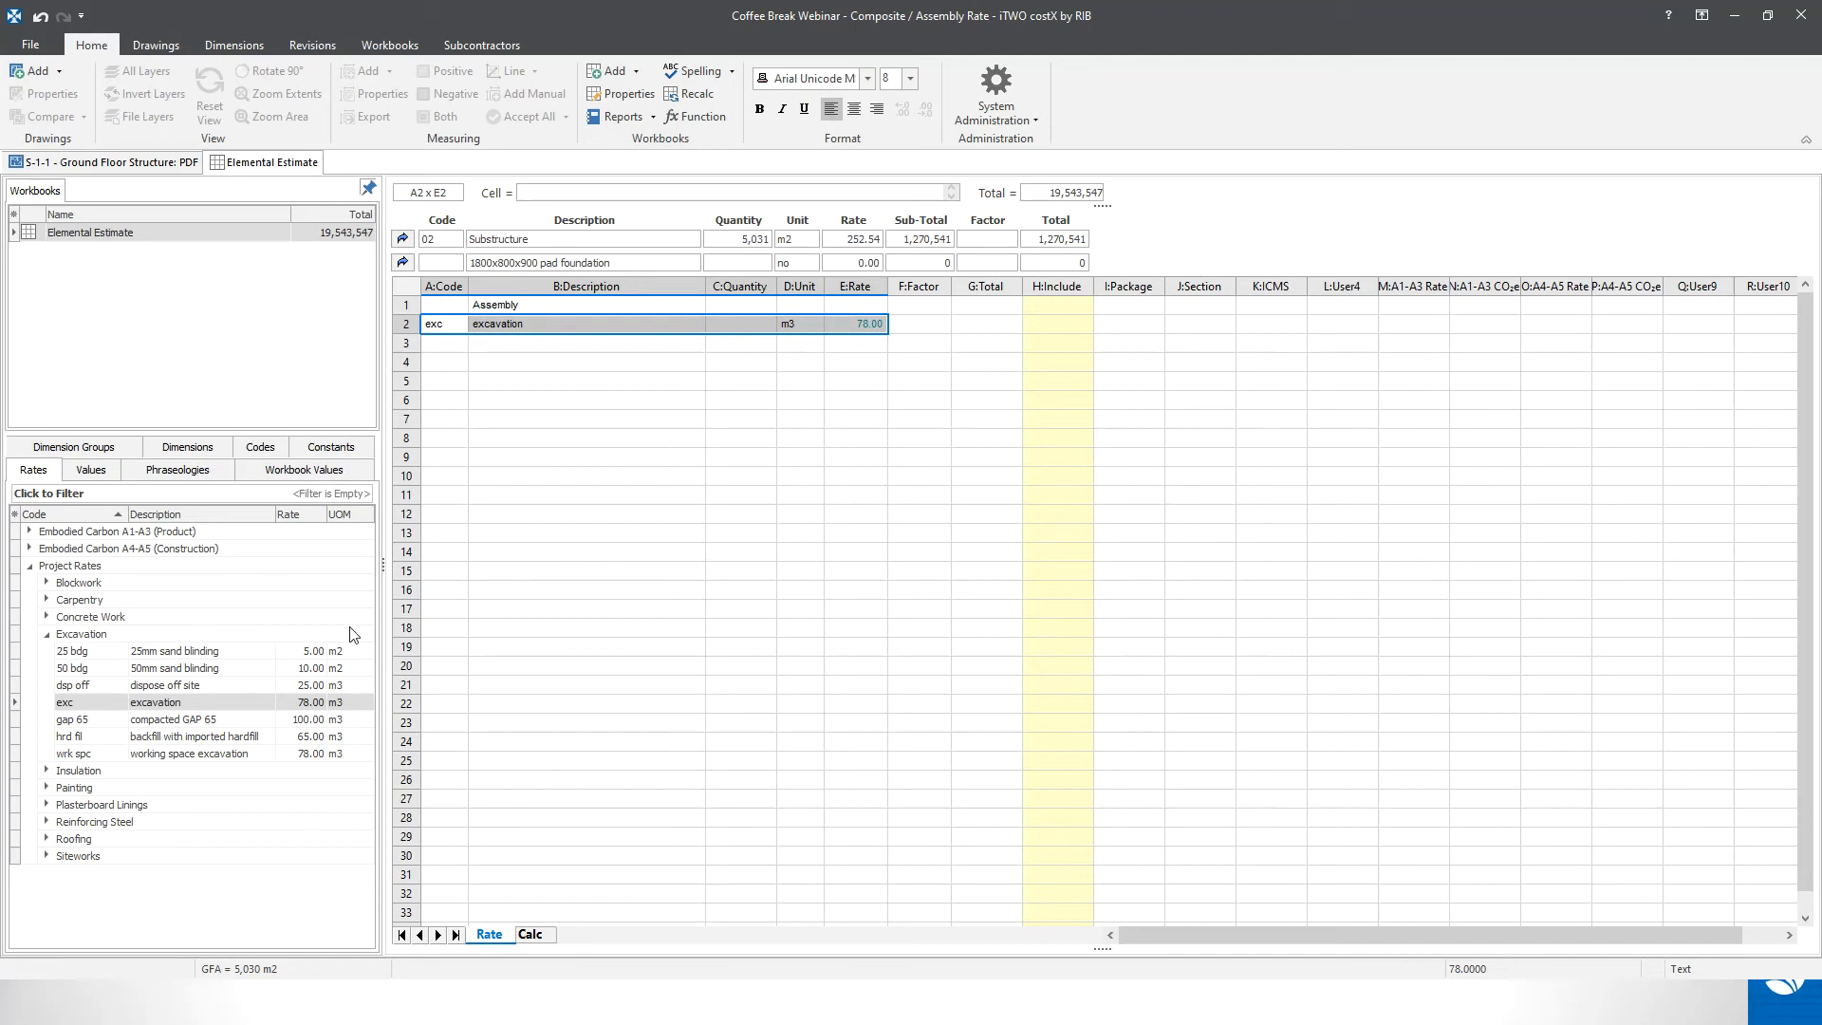
- Add the Excavation rates wrk spc, dsp off and hrd fil to rows 3 to 5 with rounding and live rate links
drag(205, 754, 512, 341)
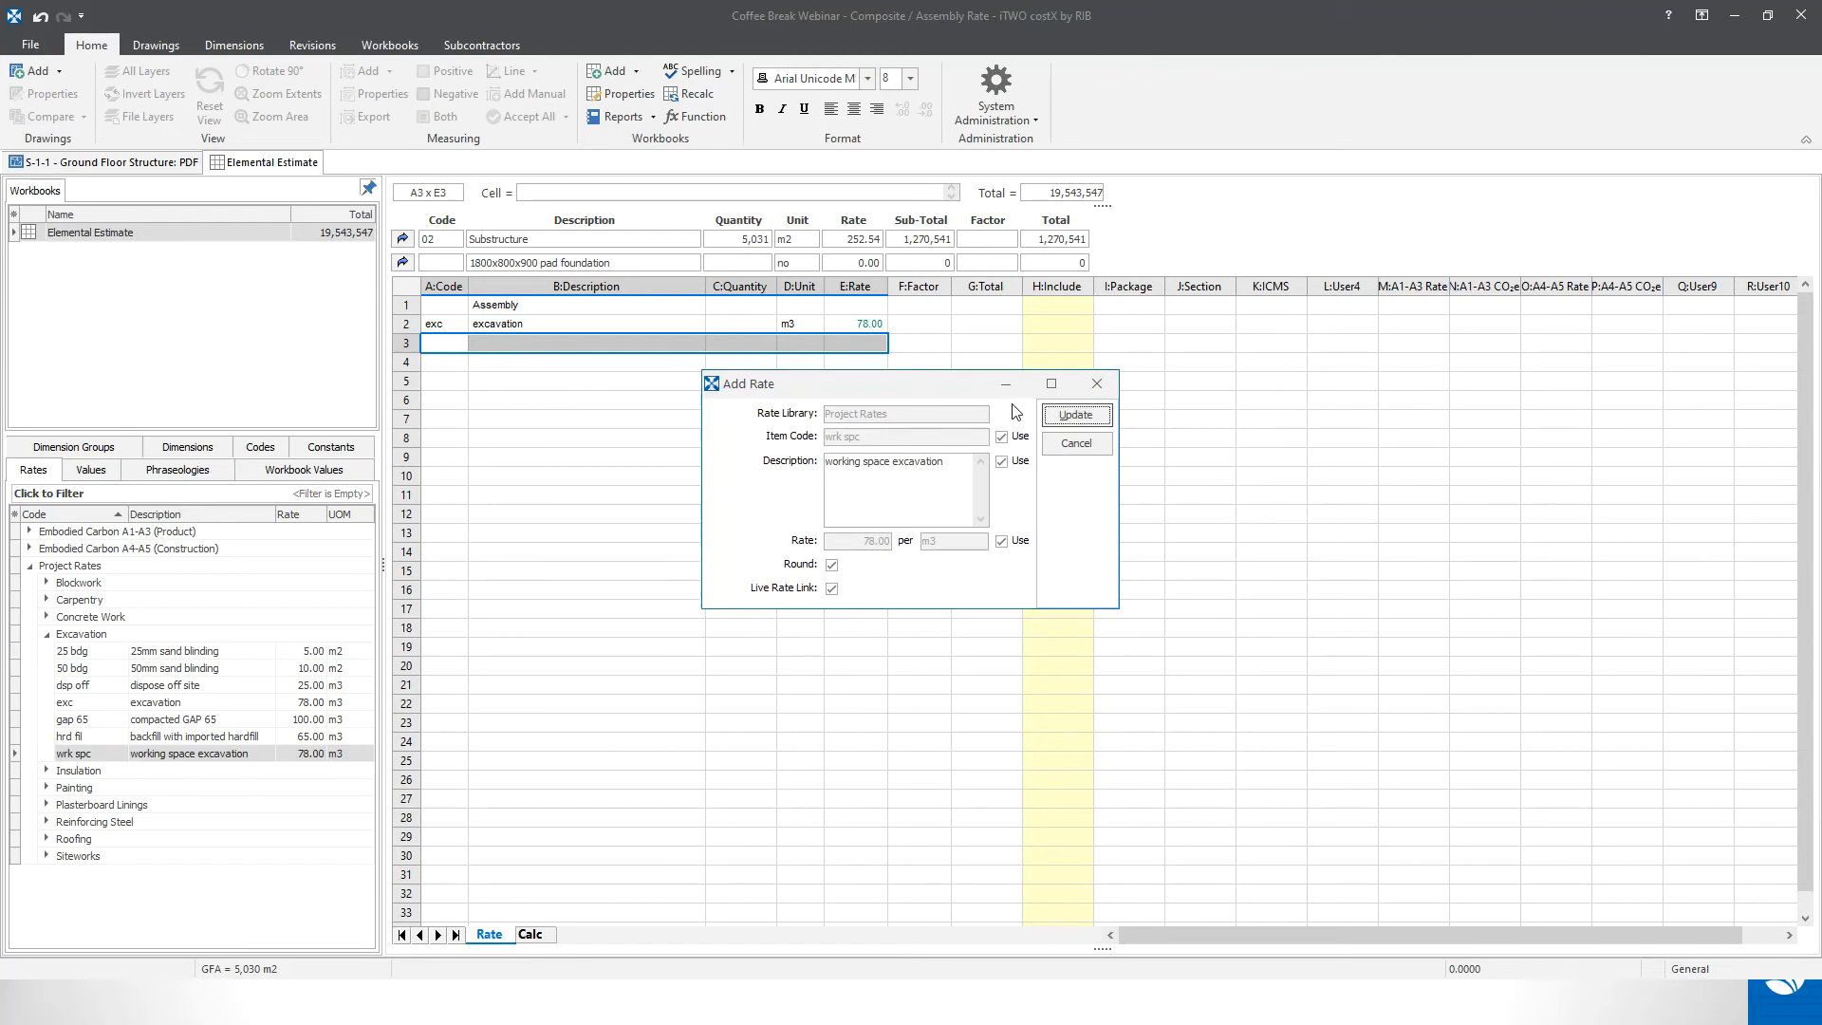
click(1071, 416)
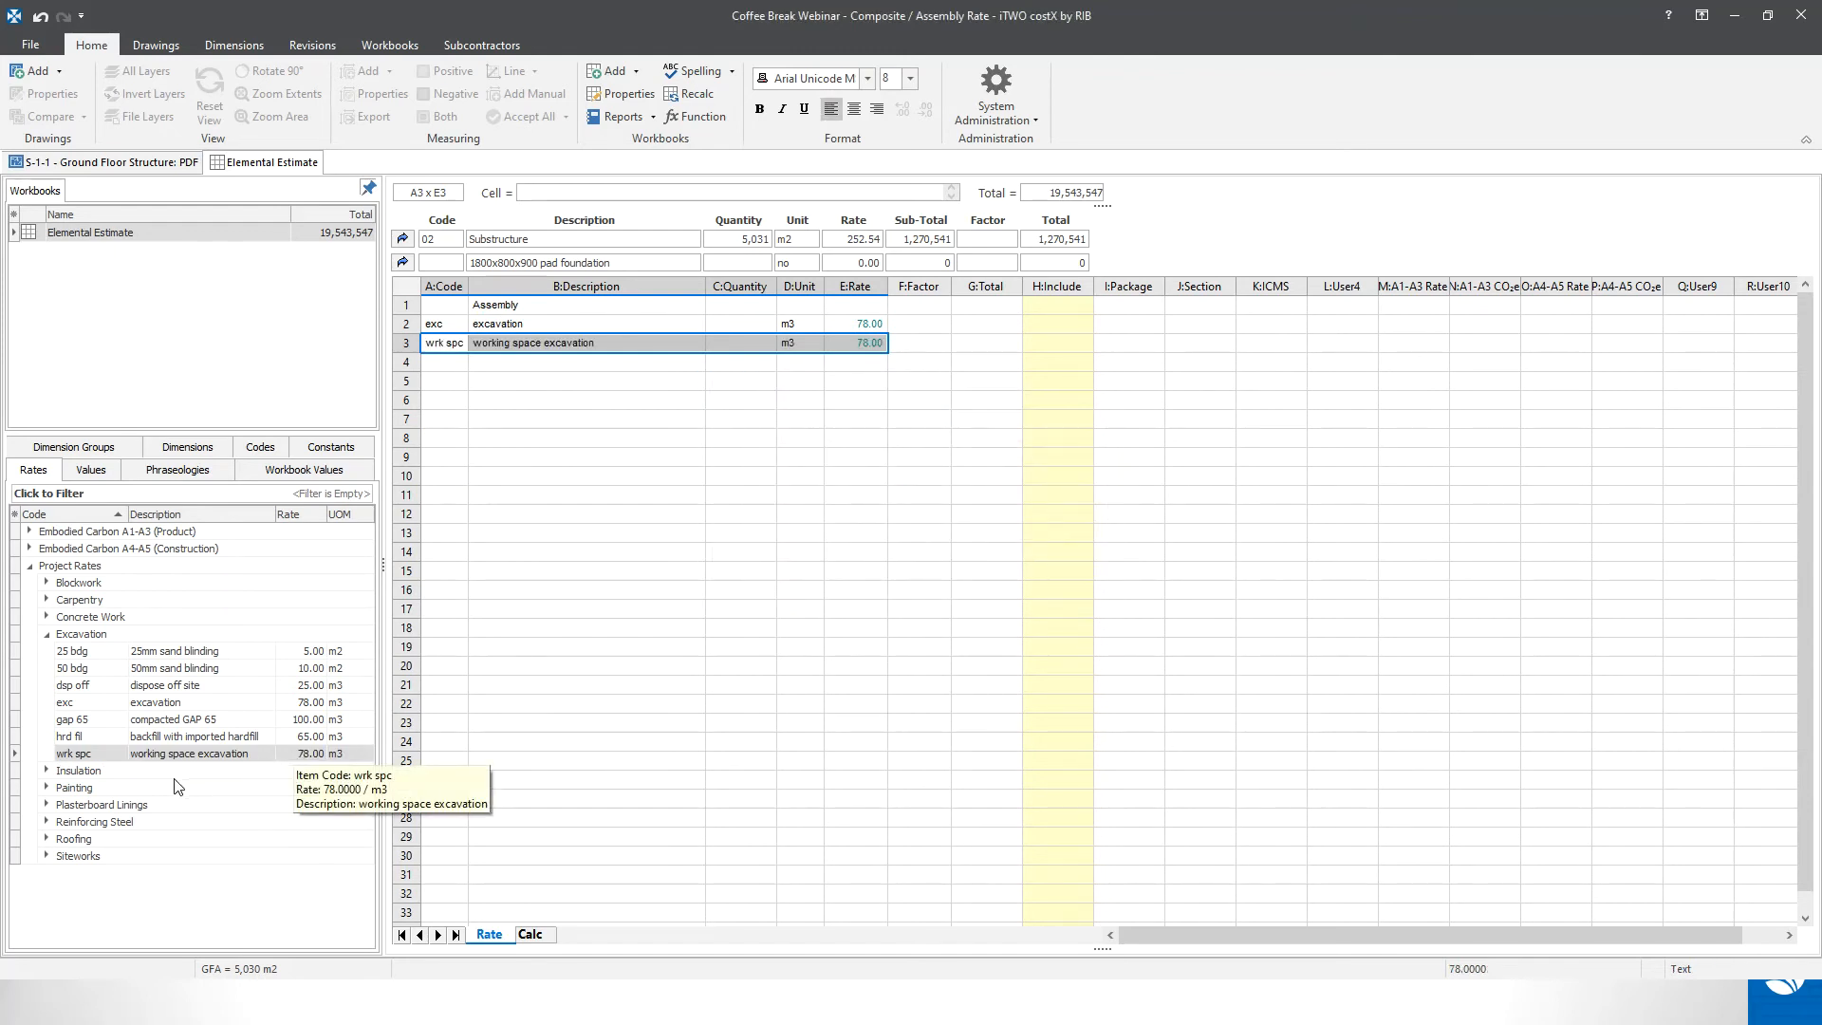
drag(176, 685, 565, 364)
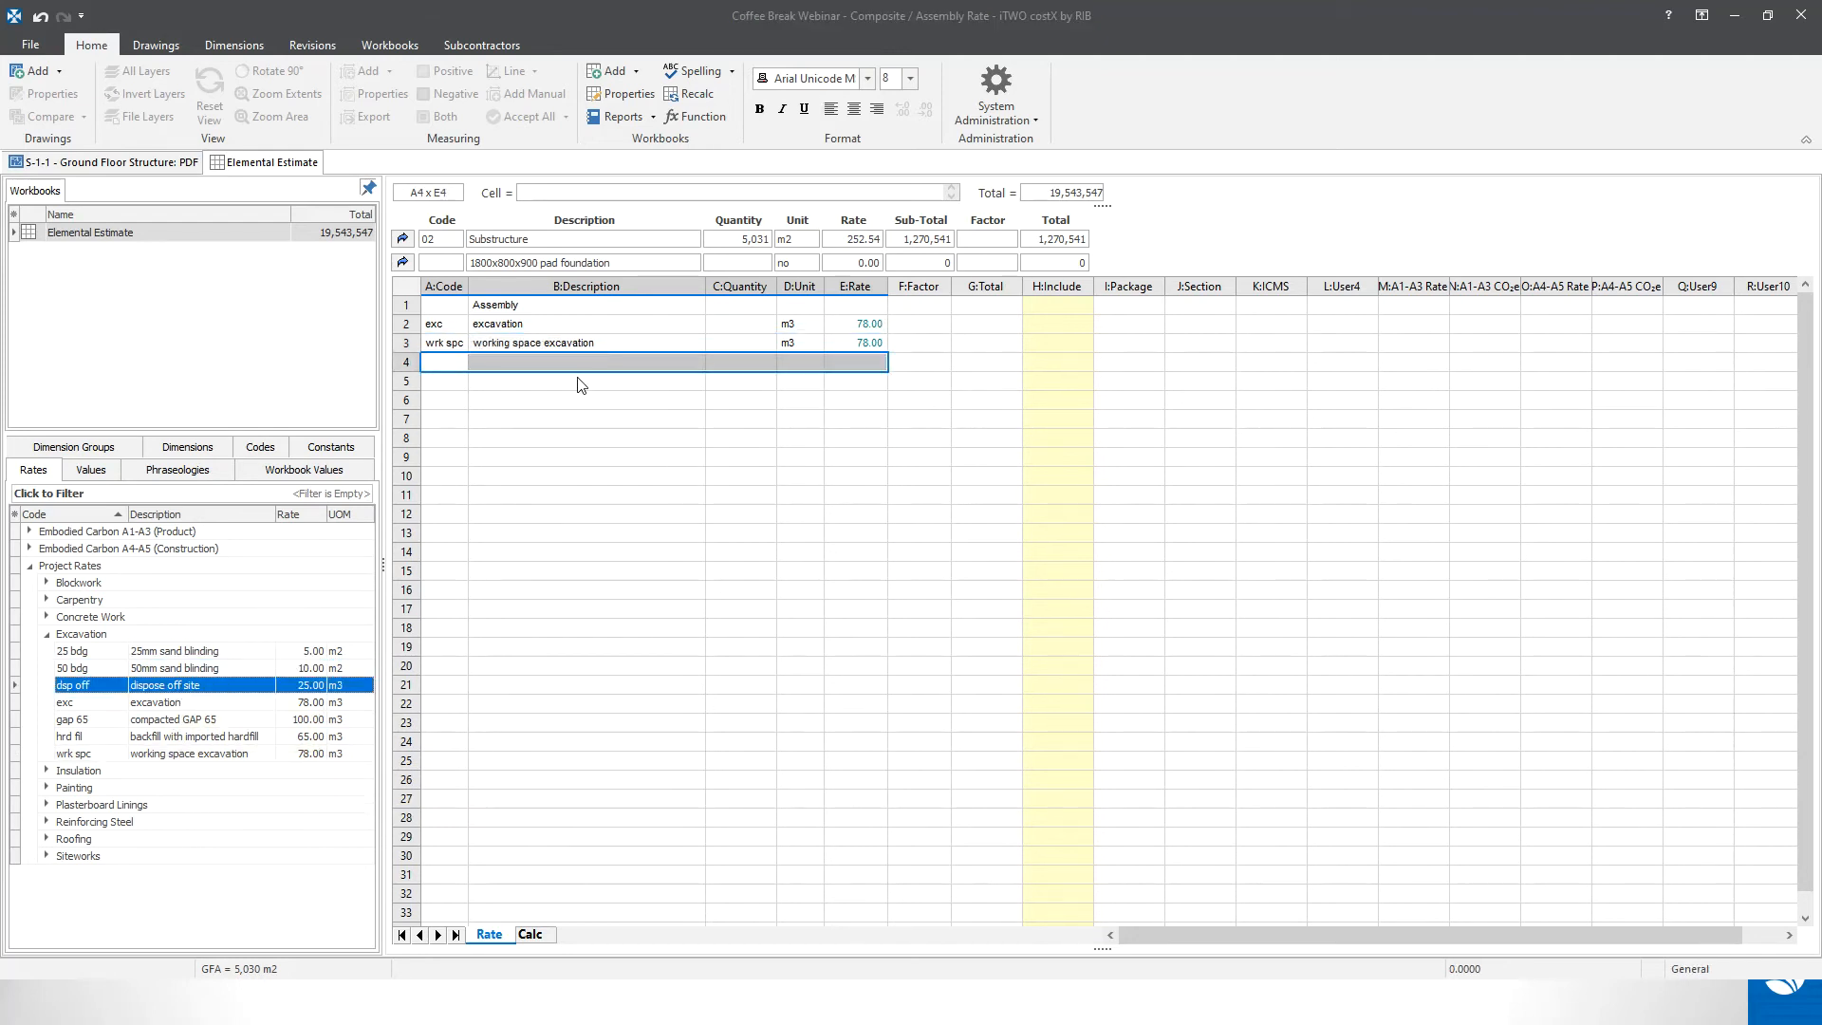
click(1073, 415)
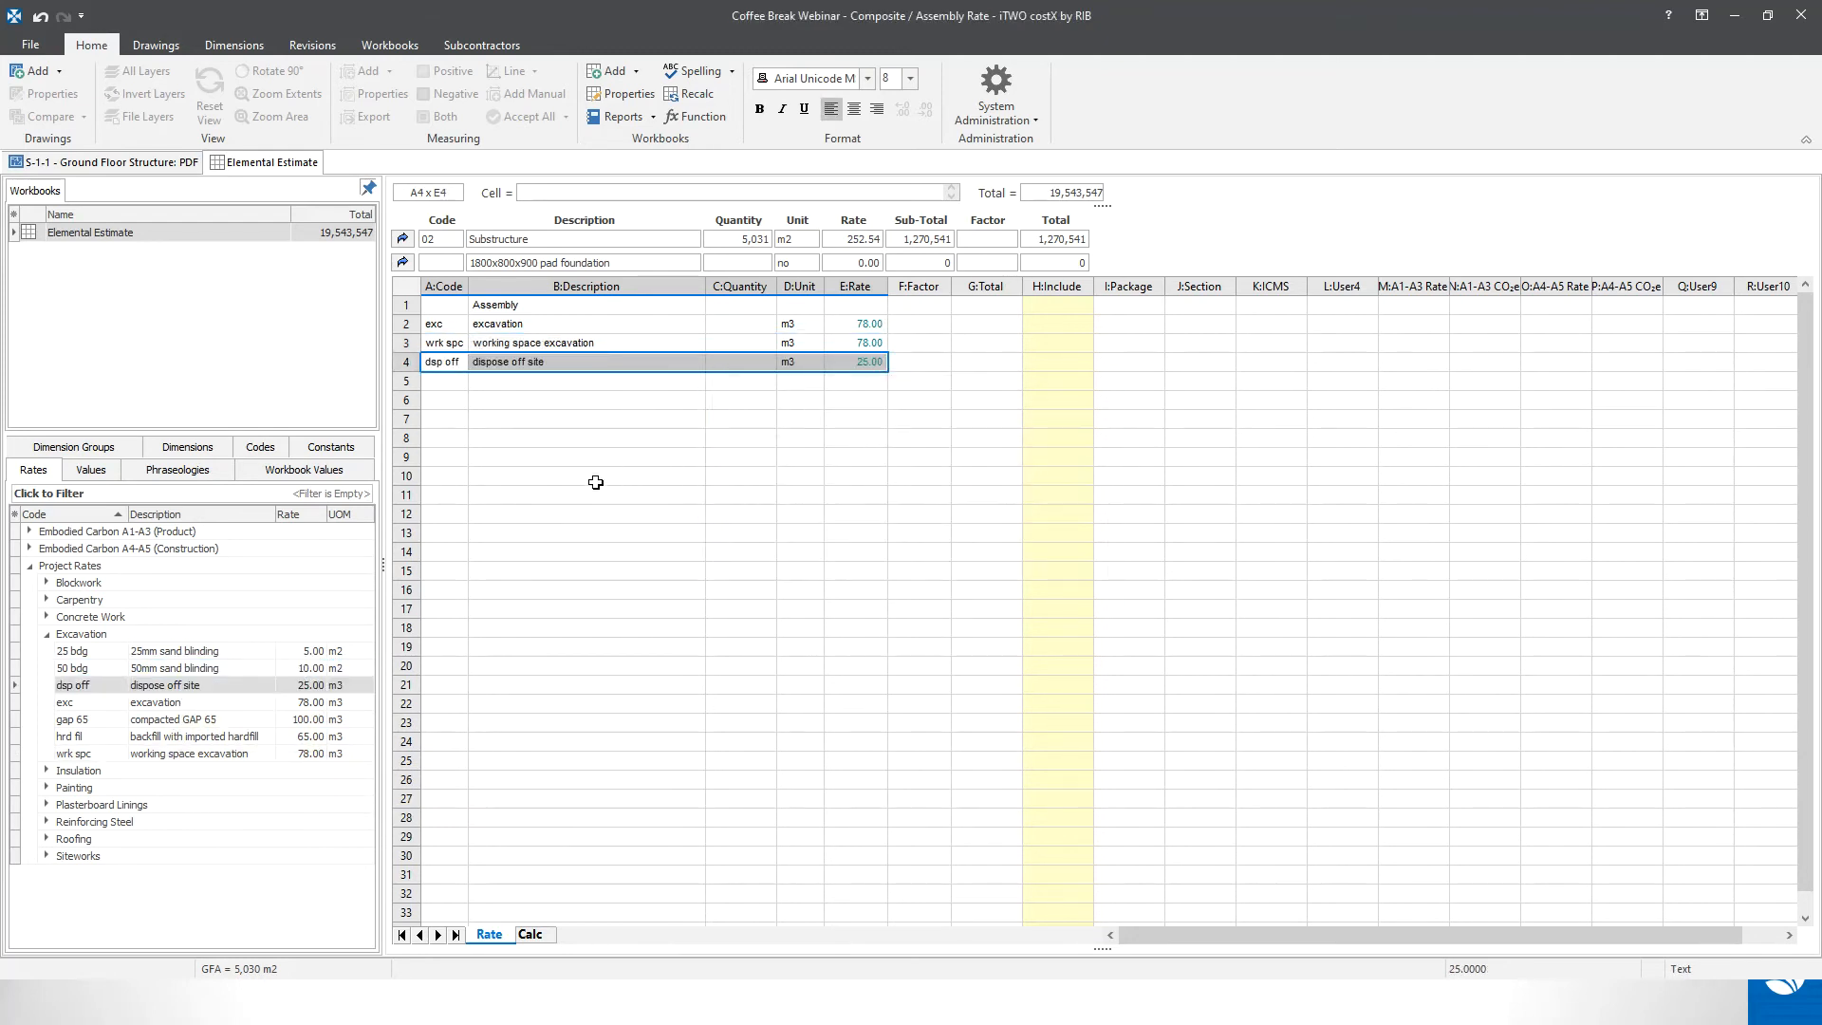
click(228, 738)
drag(228, 738, 584, 382)
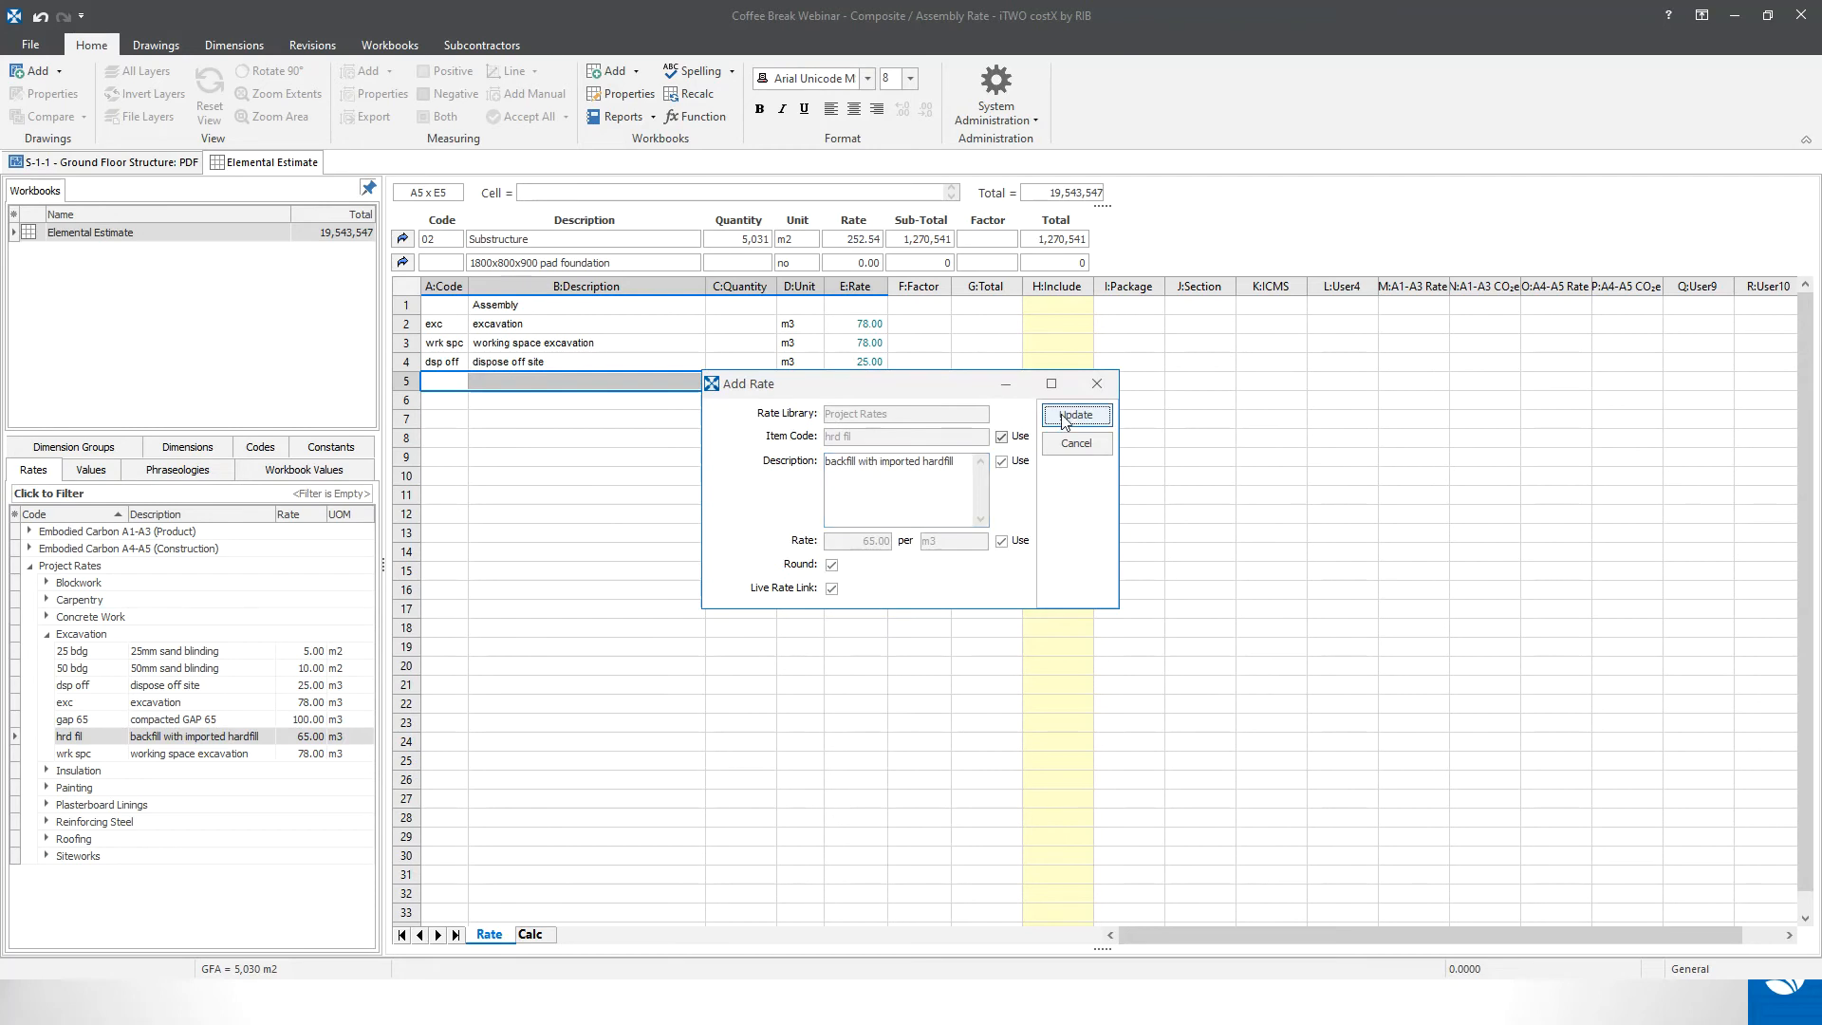
click(1076, 417)
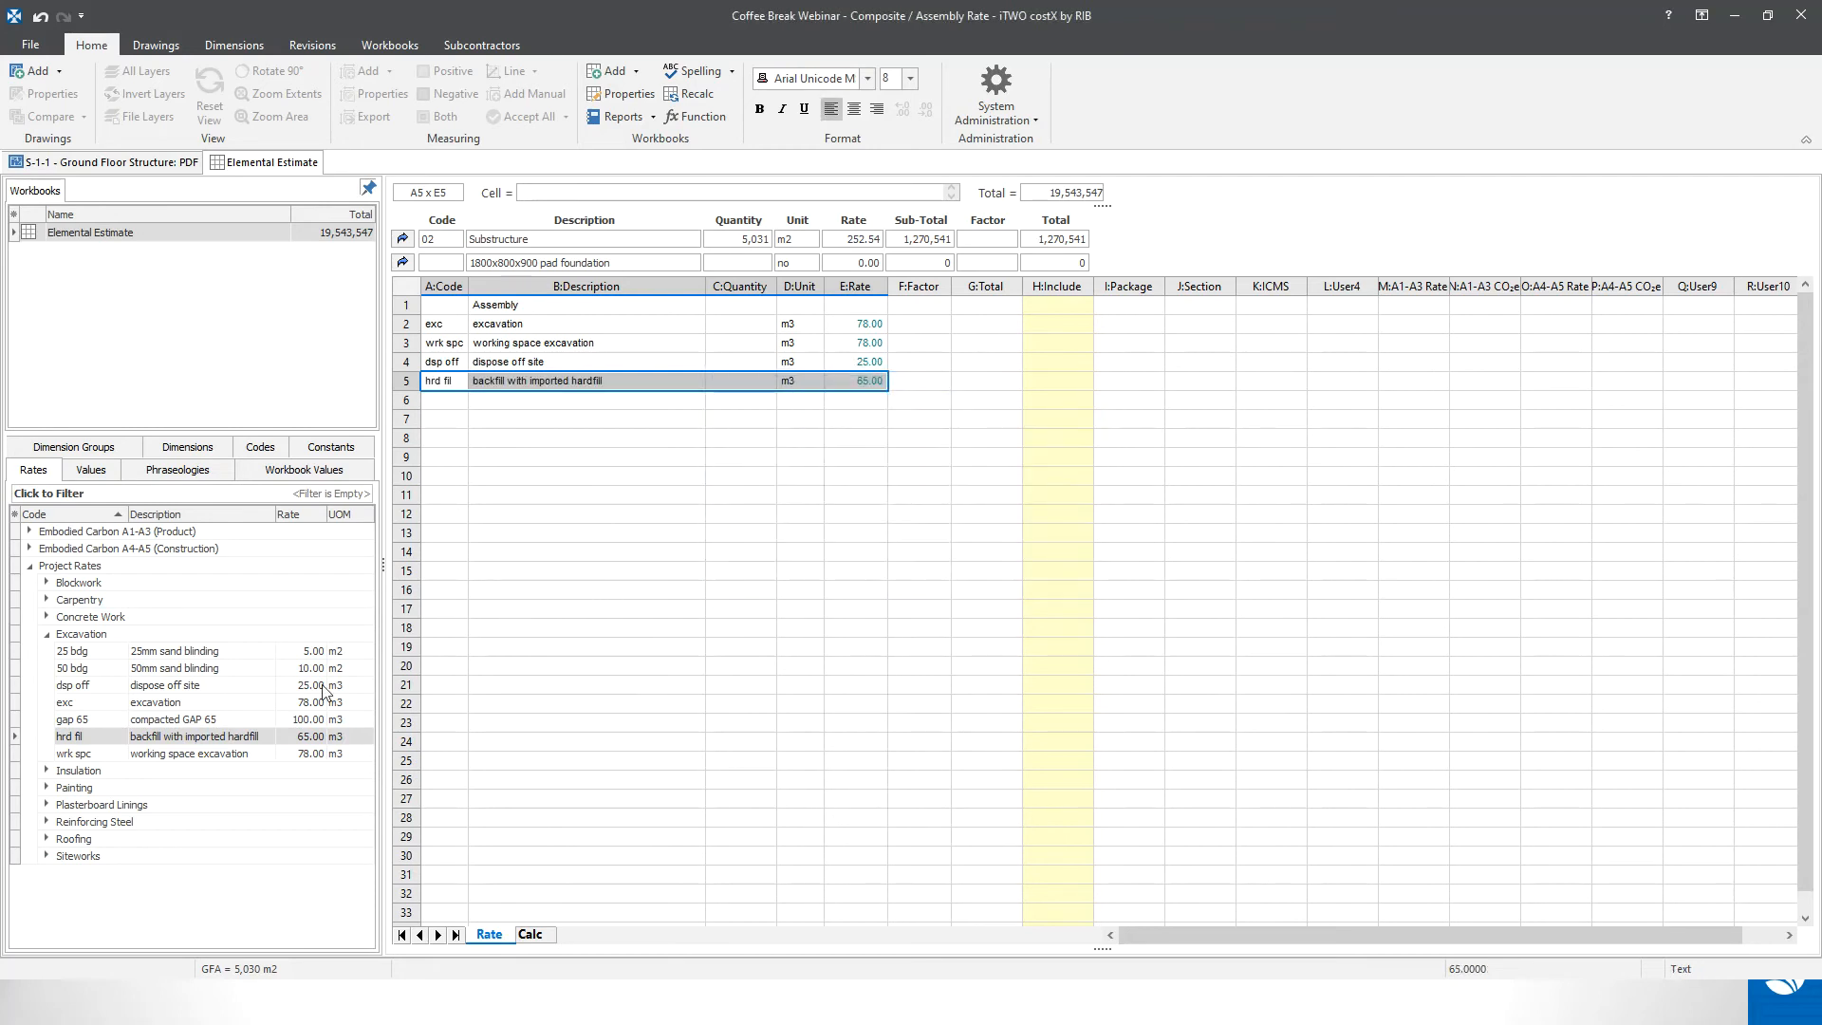
- Add the Concrete Work rates con 20 and bdg con to rows 6 and 7 with rounding and live rate links
click(48, 634)
click(47, 618)
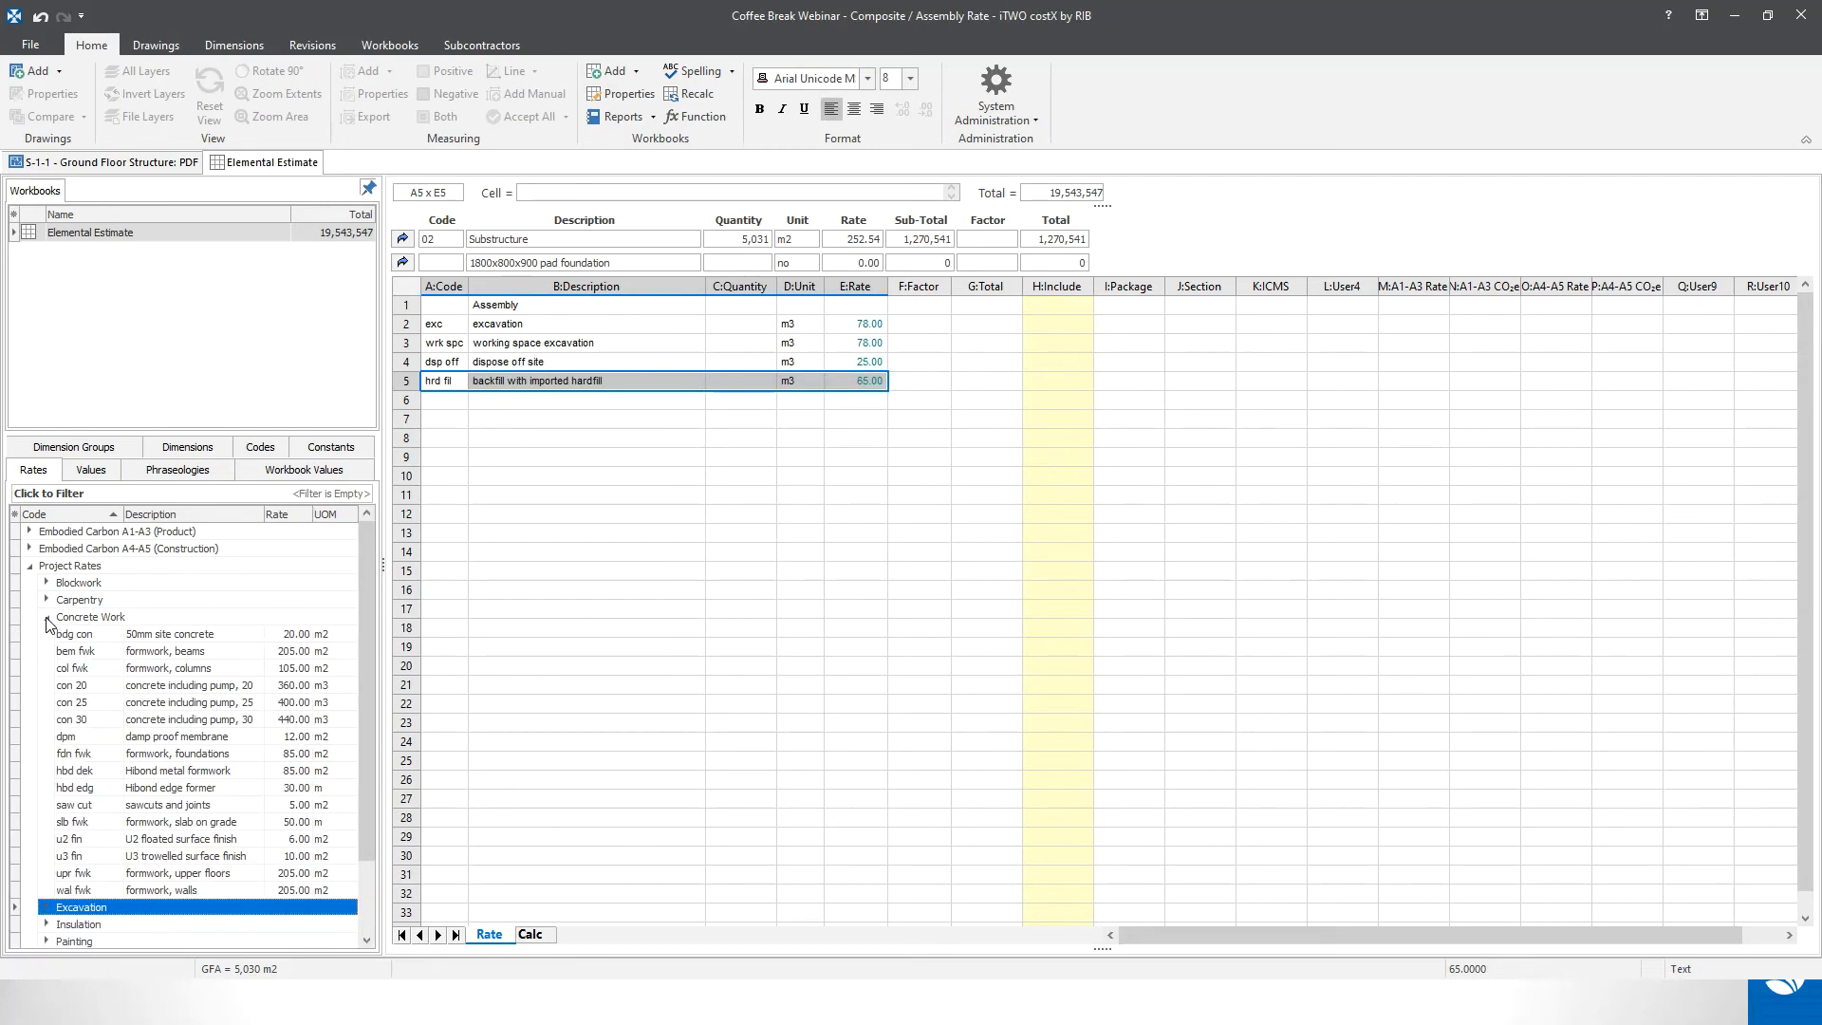
click(140, 687)
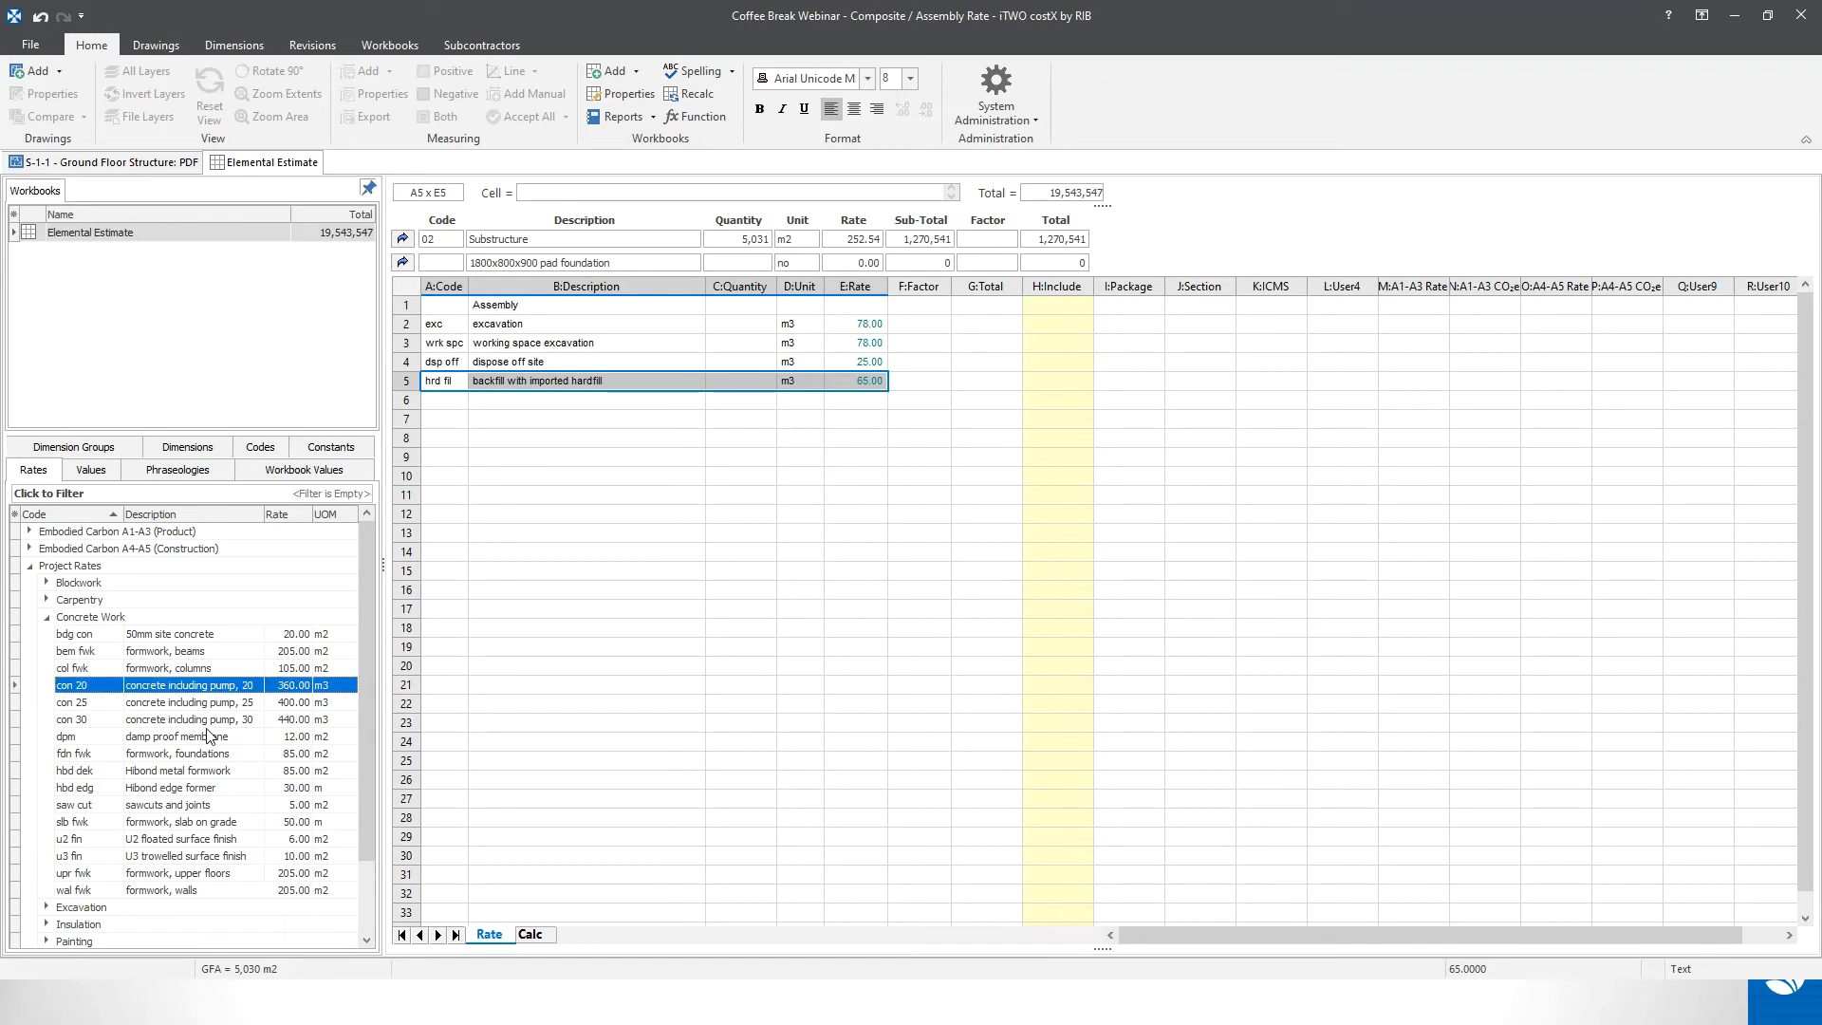
drag(187, 687, 536, 402)
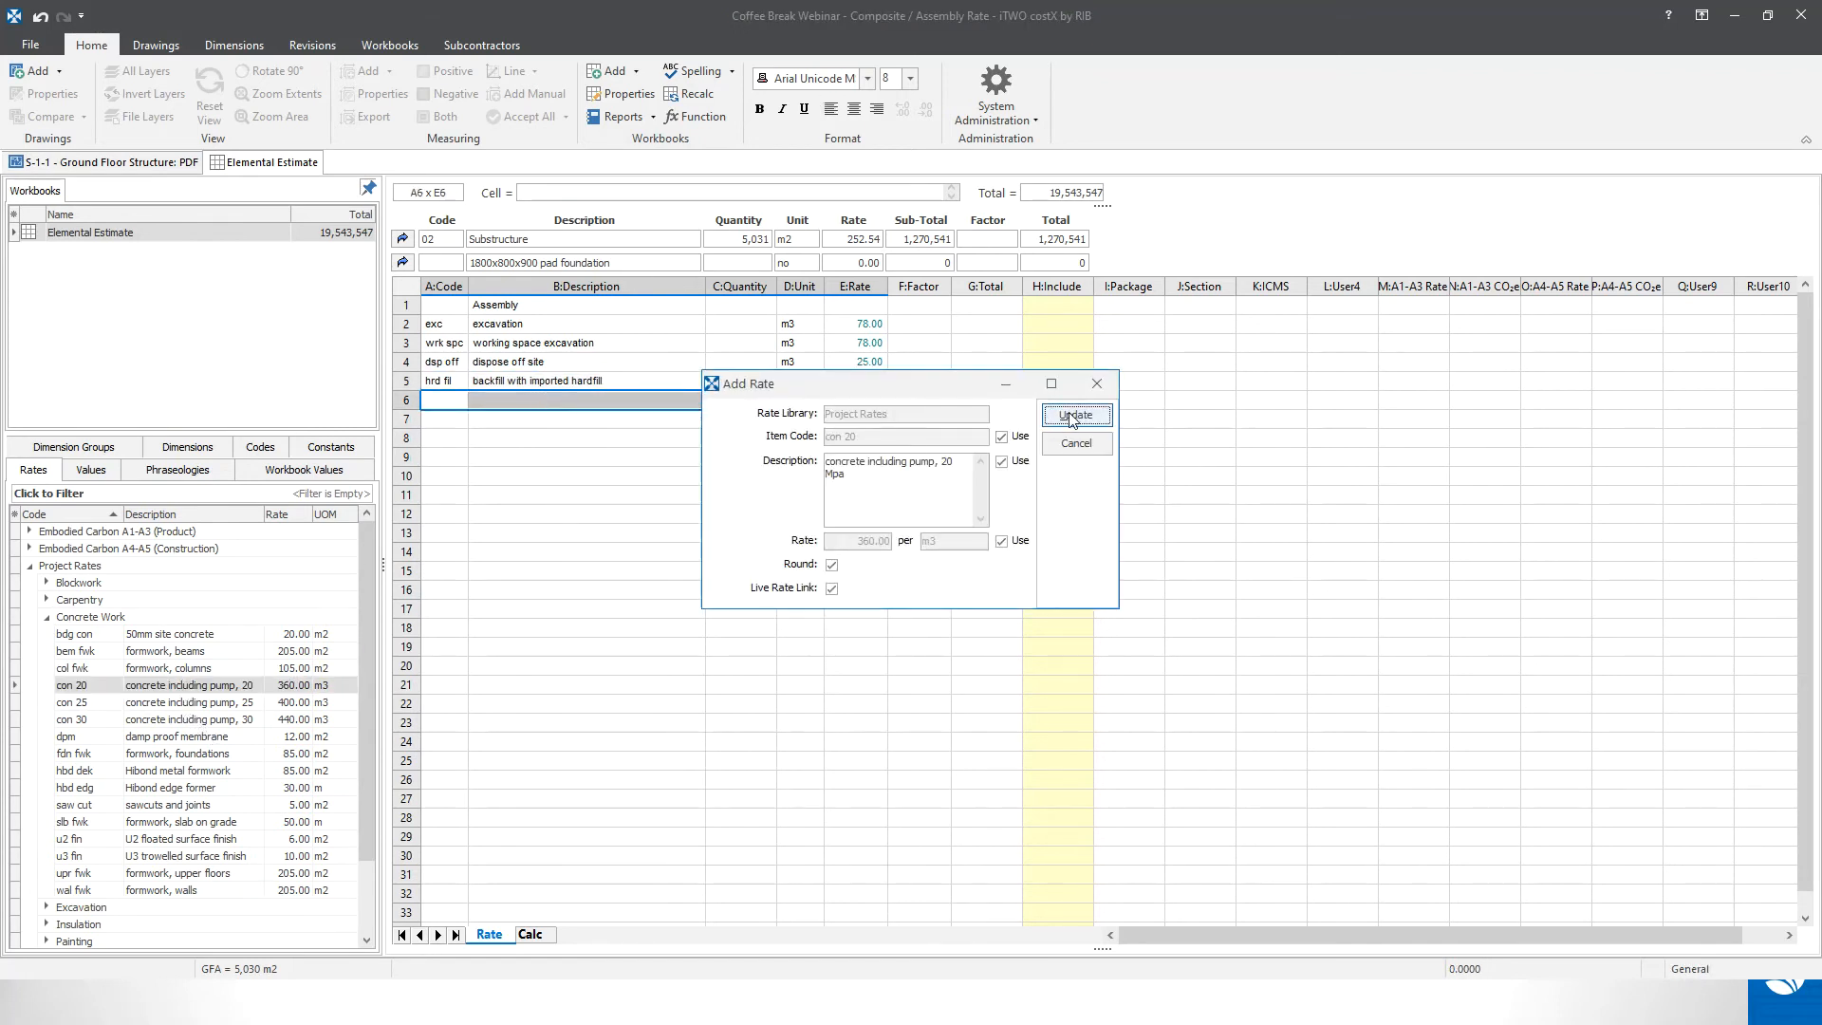
click(1075, 418)
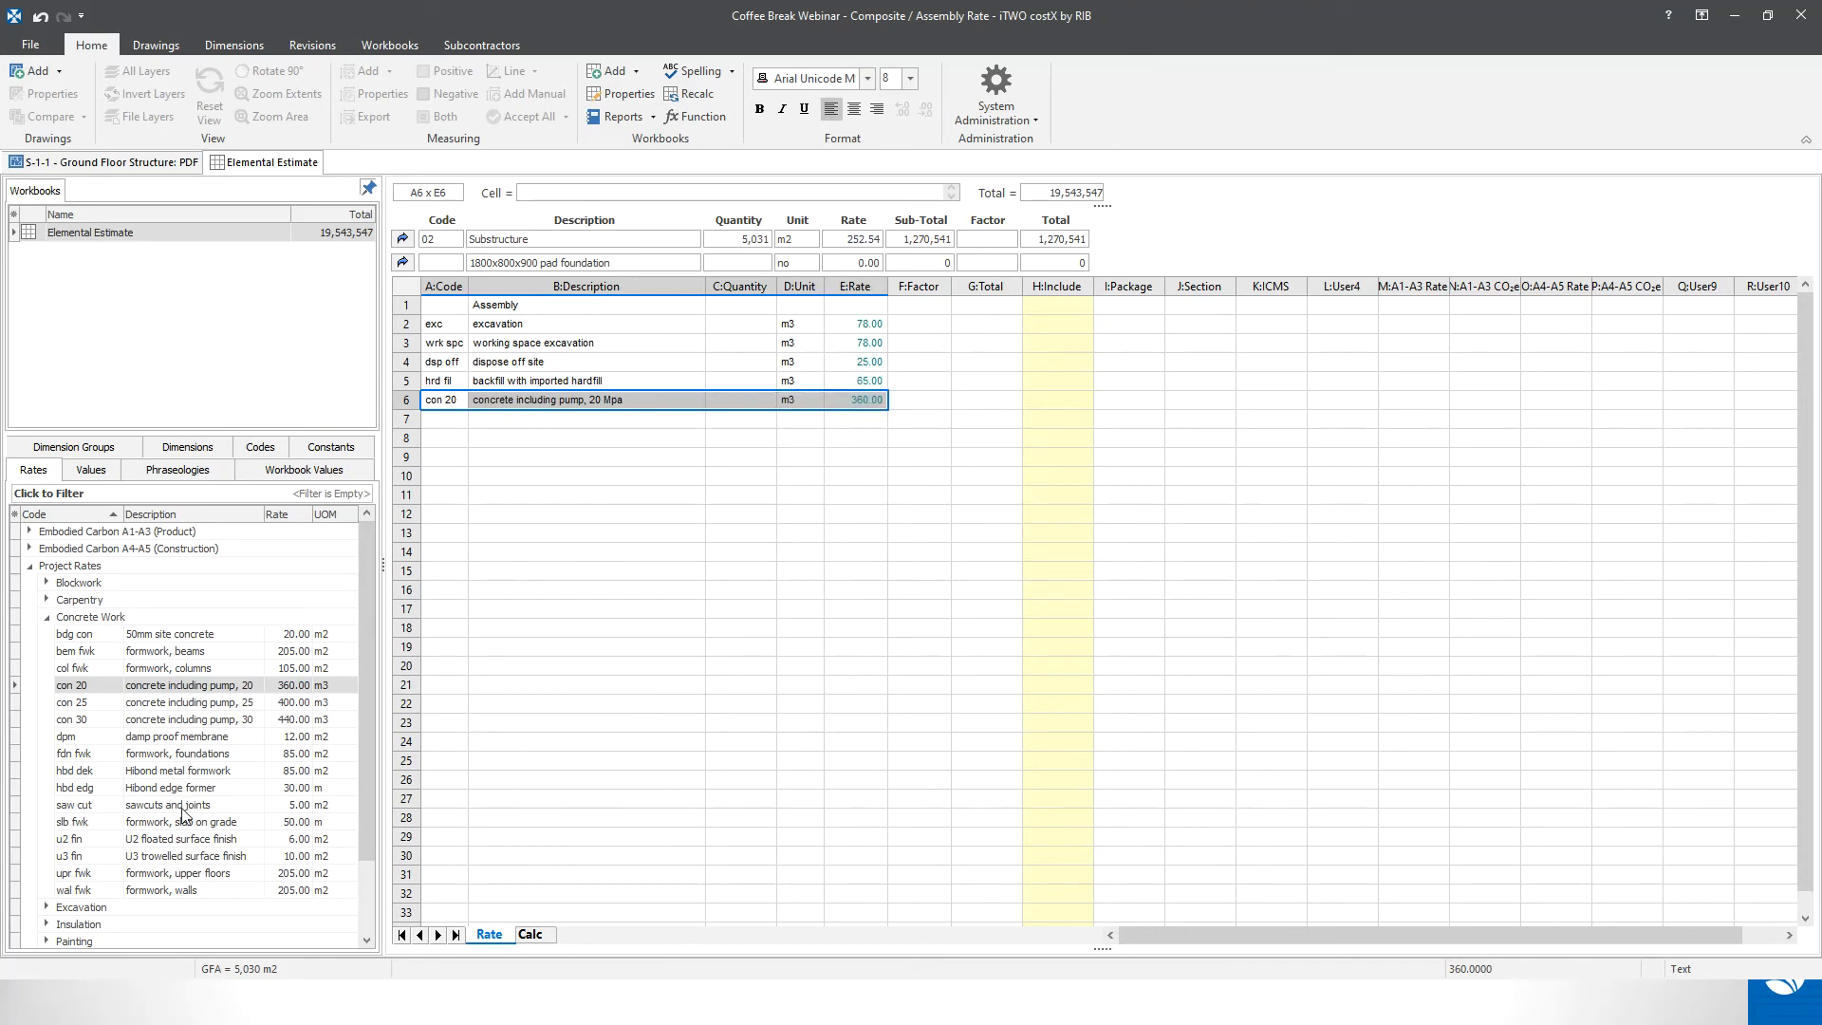
click(178, 639)
drag(179, 640, 549, 424)
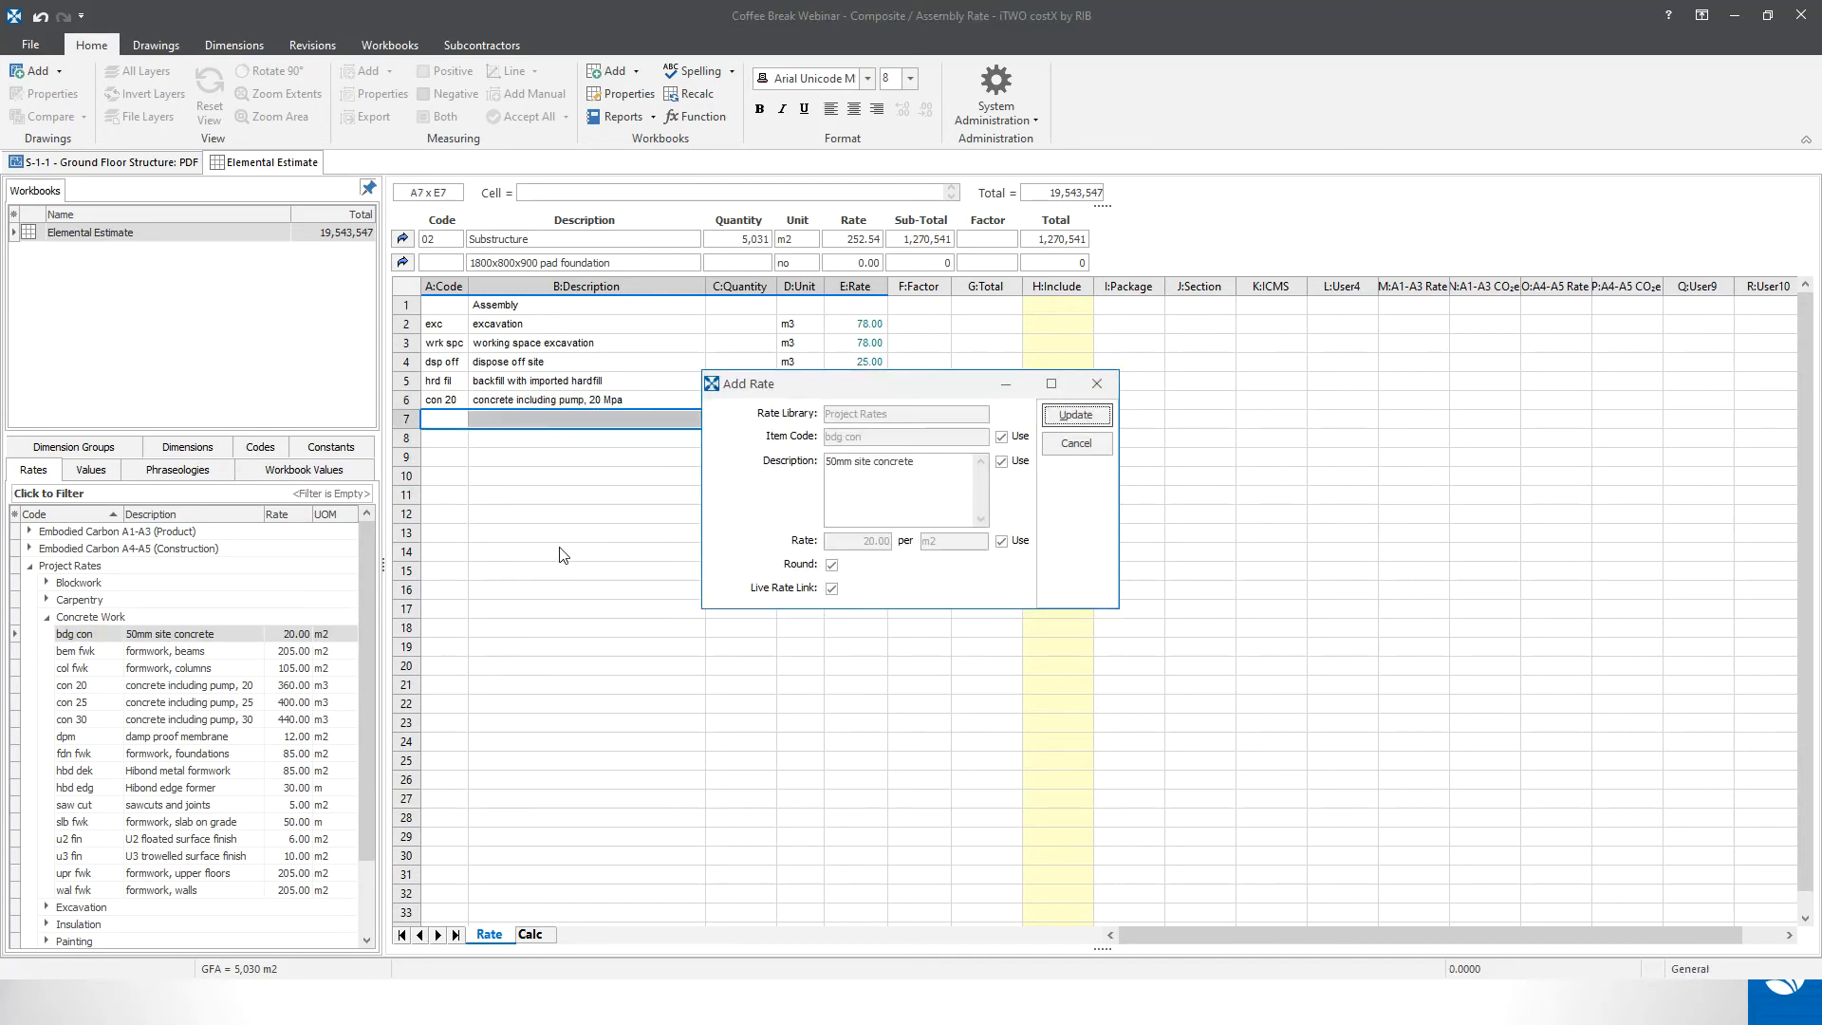
click(1063, 418)
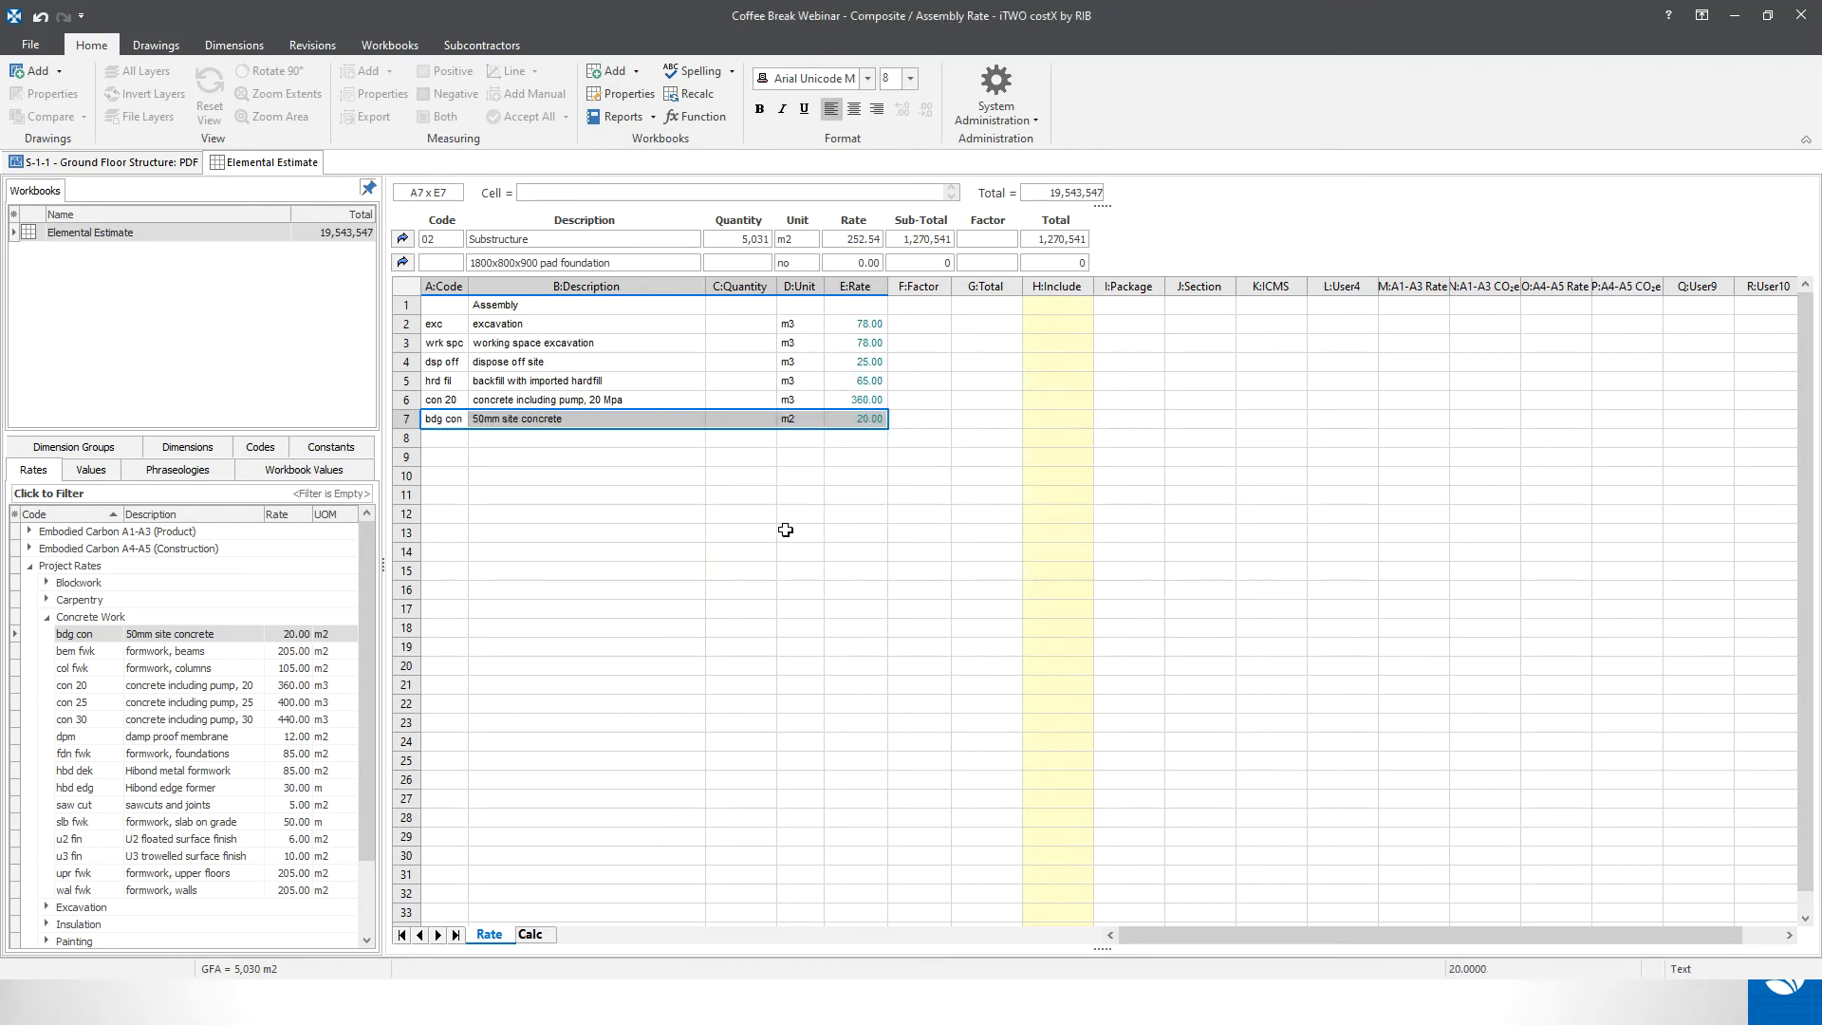
- Add the reo stl rate from the Reinforcing Steel group of Project Rates to row 8
click(48, 619)
click(48, 703)
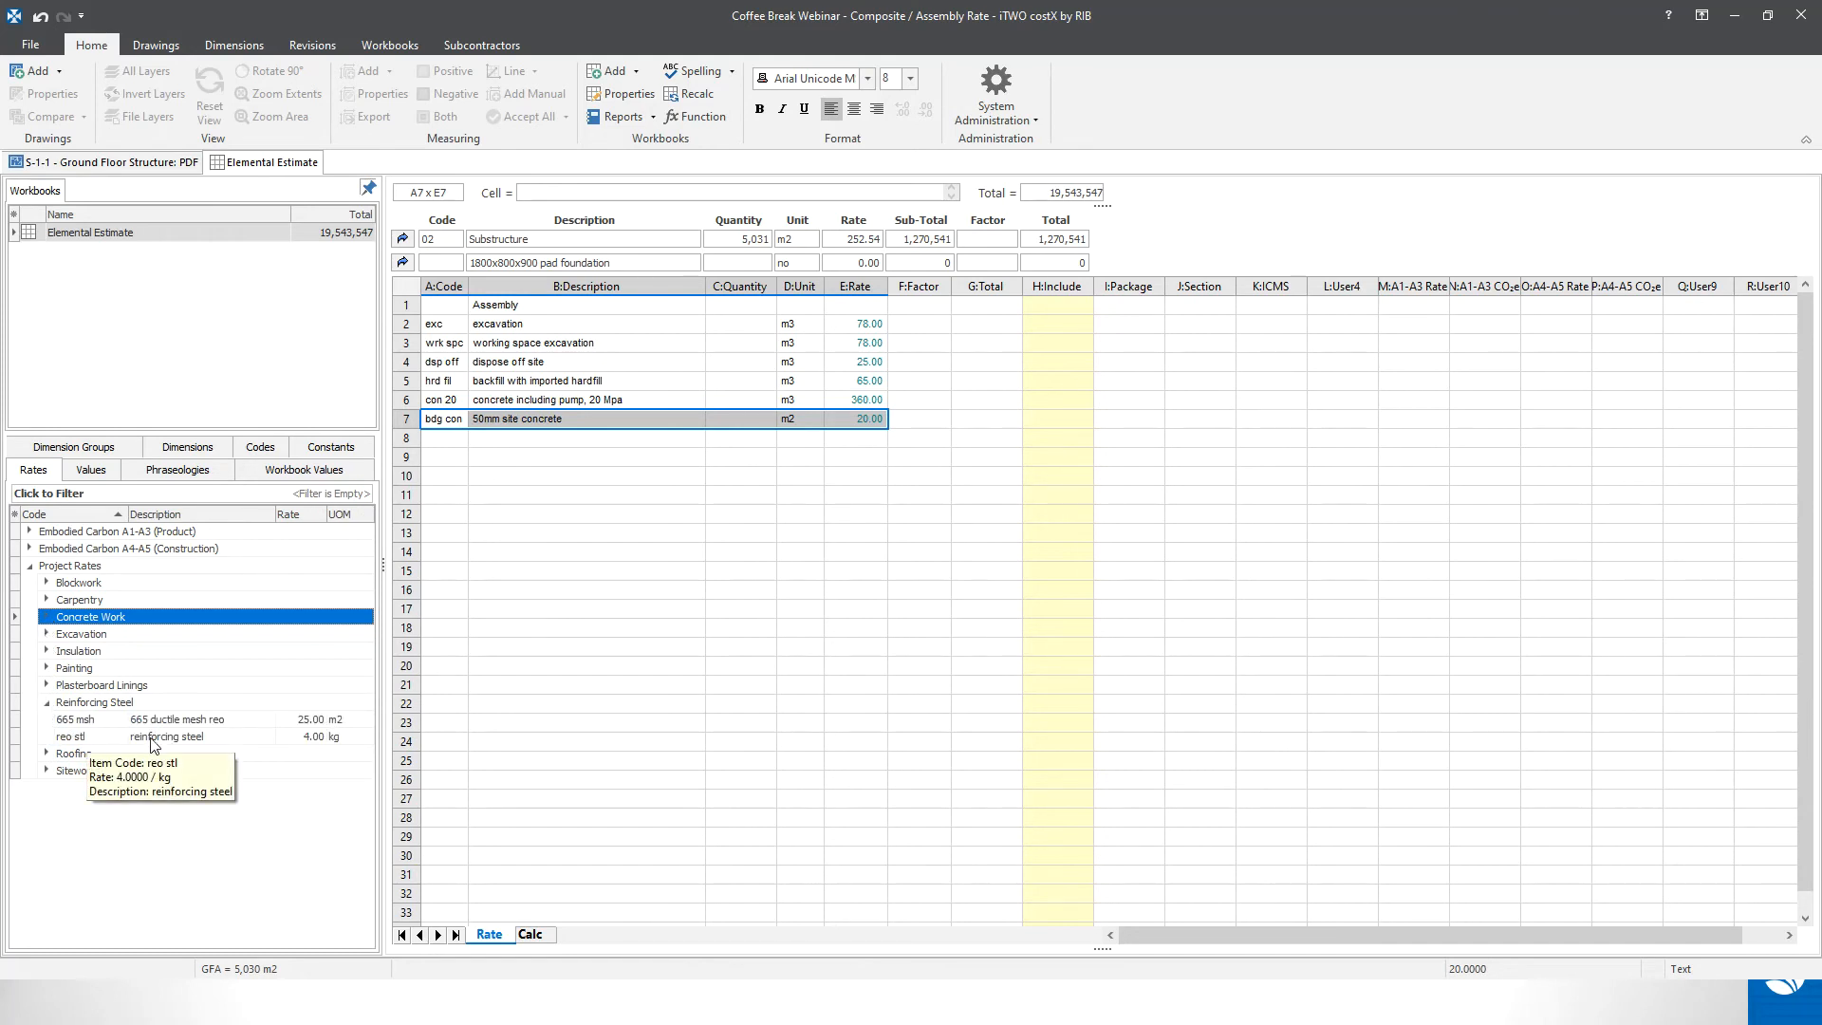
drag(152, 744, 578, 442)
click(1077, 415)
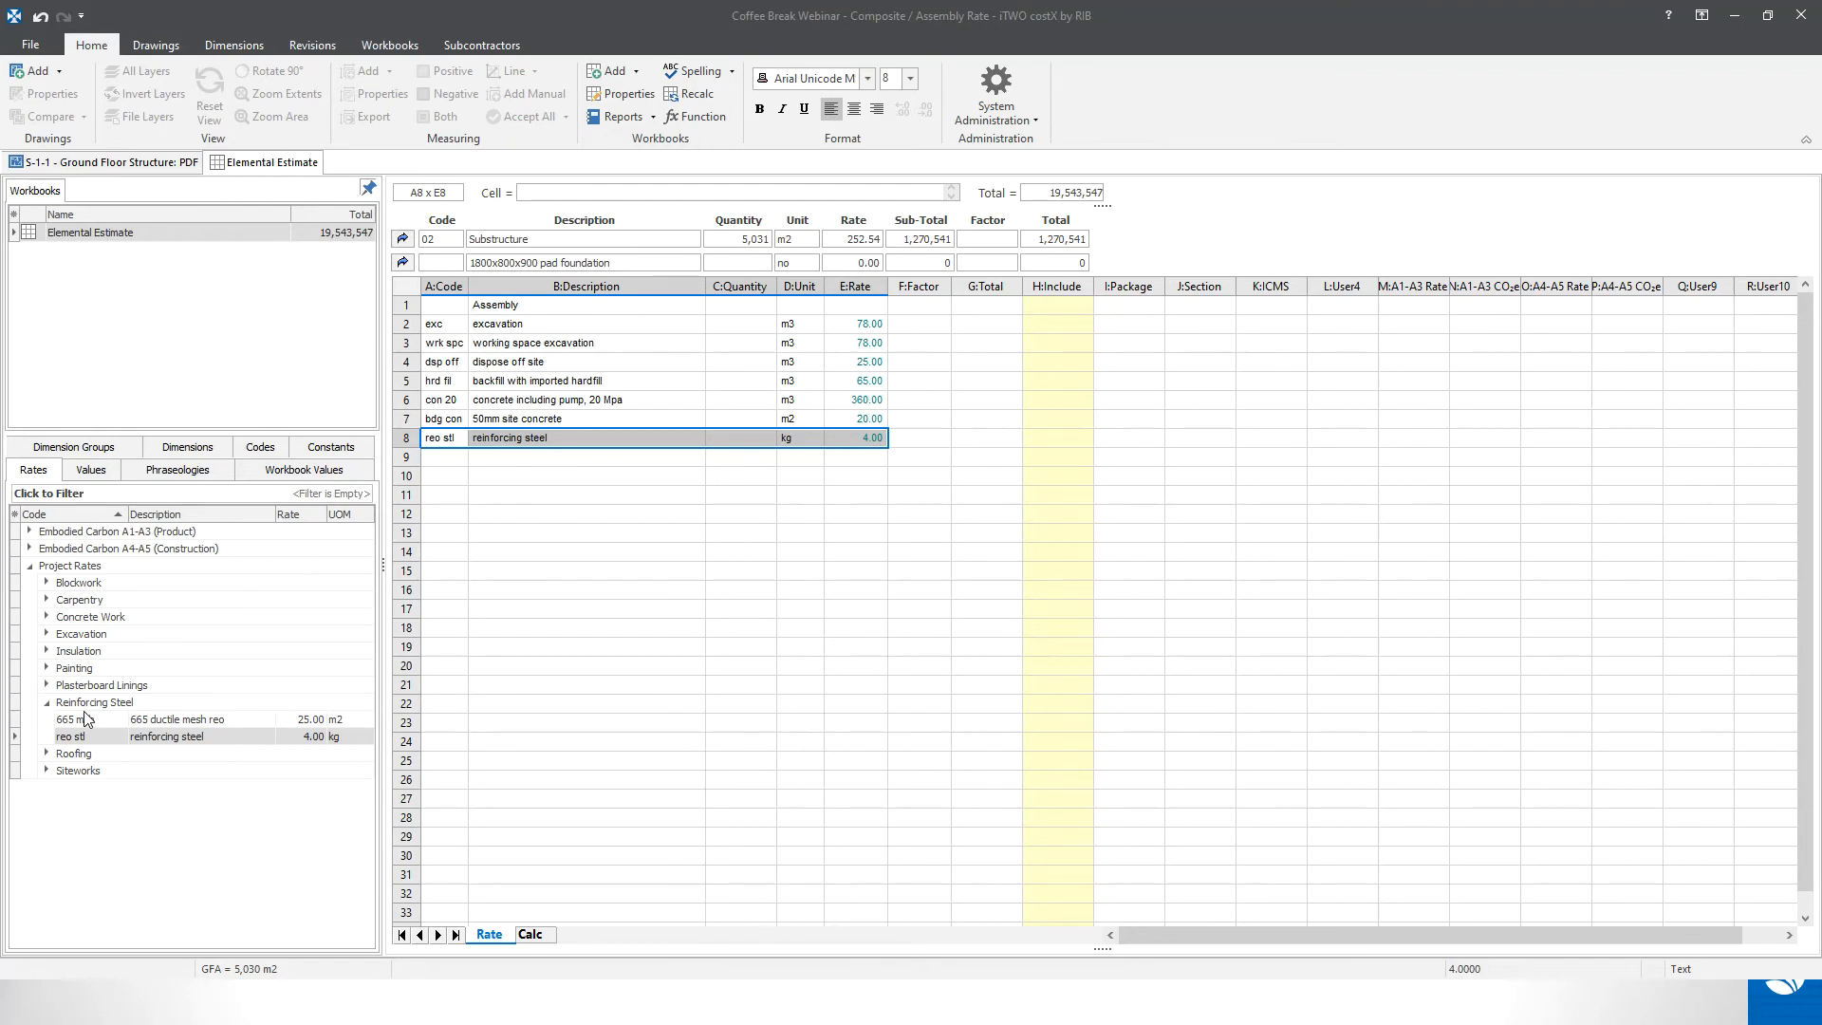
- Add the Concrete Work rates fdn fwk (formwork, foundations) and dpm (damp proof membrane) to rows 9 and 10
click(48, 703)
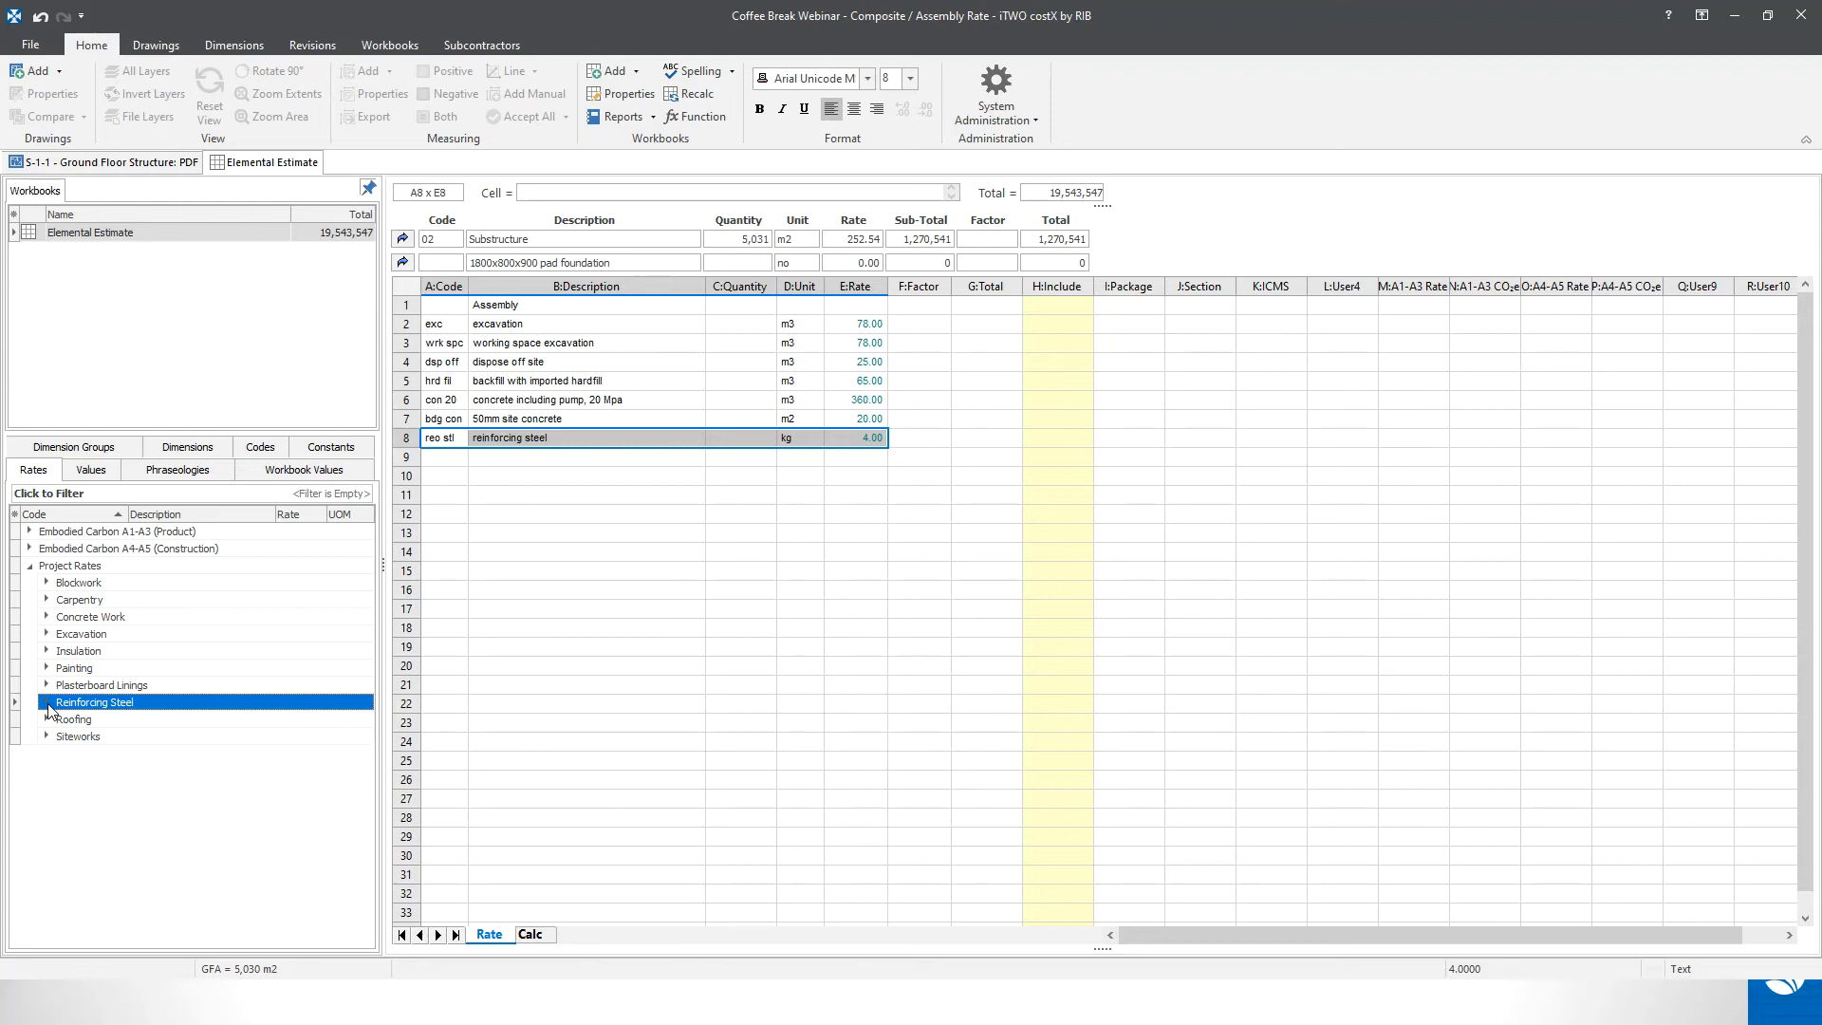
click(46, 617)
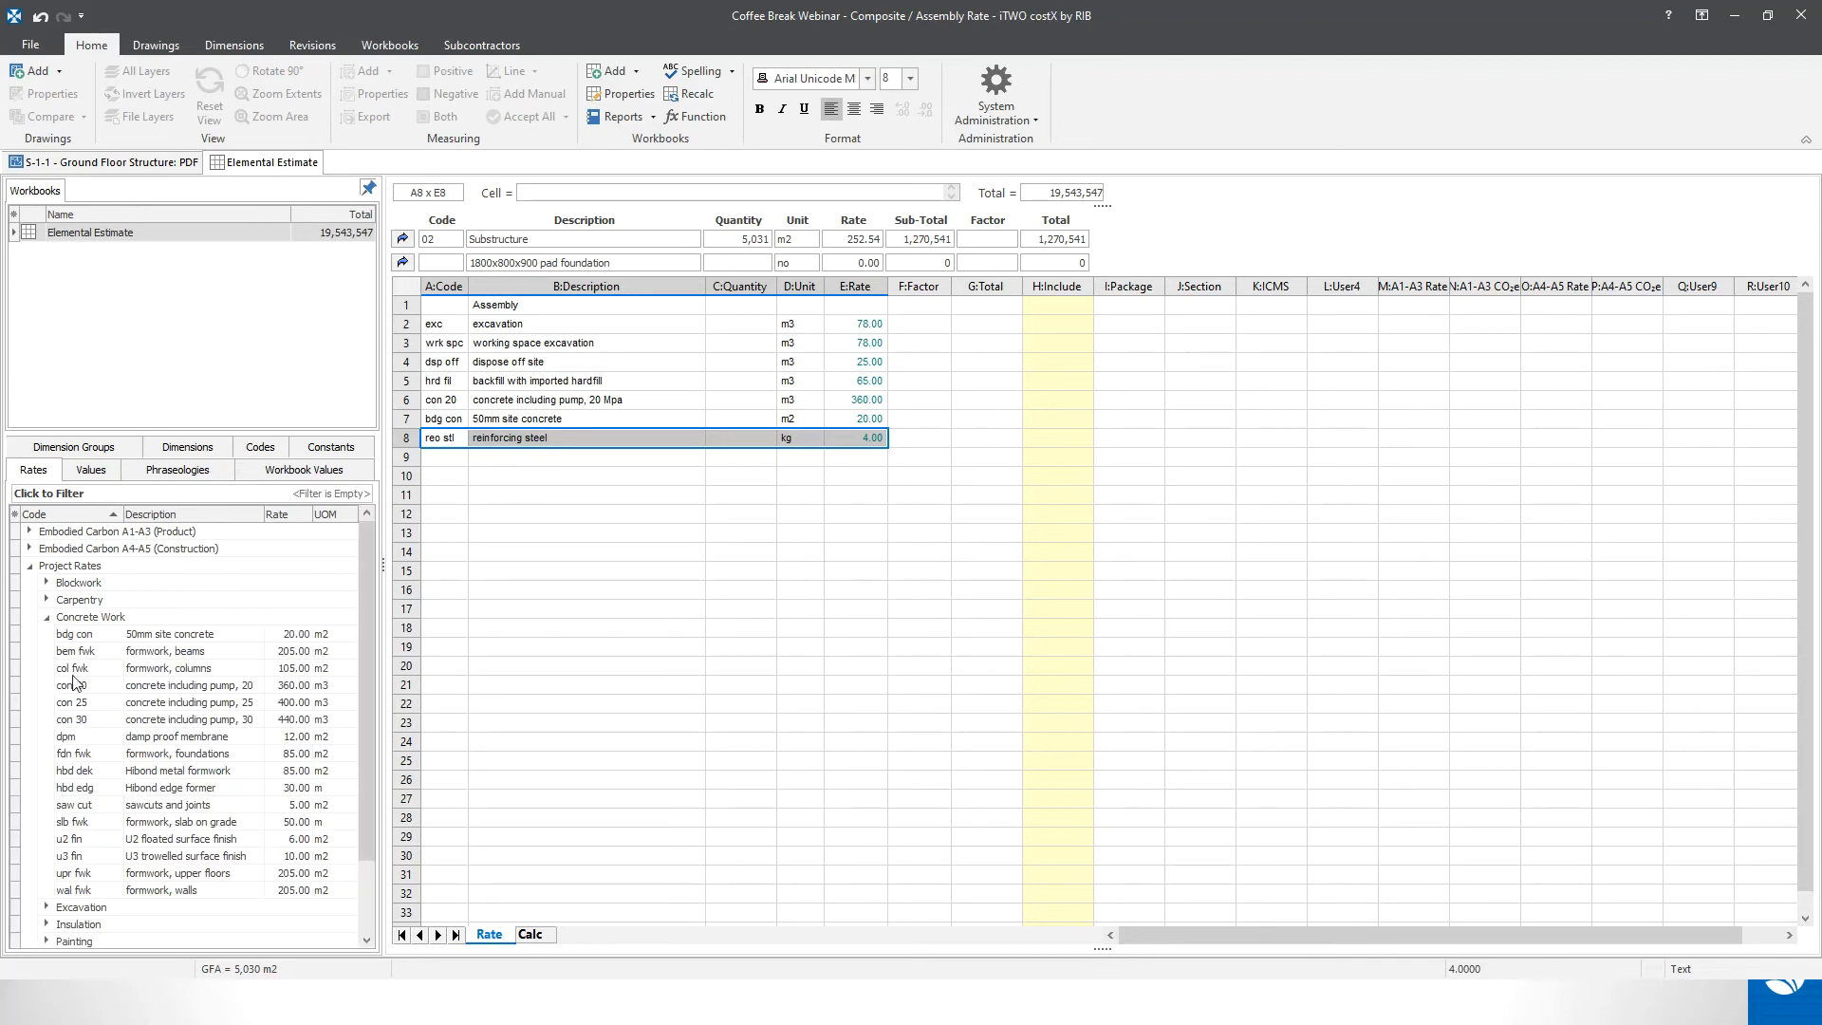
click(106, 757)
drag(243, 756, 554, 465)
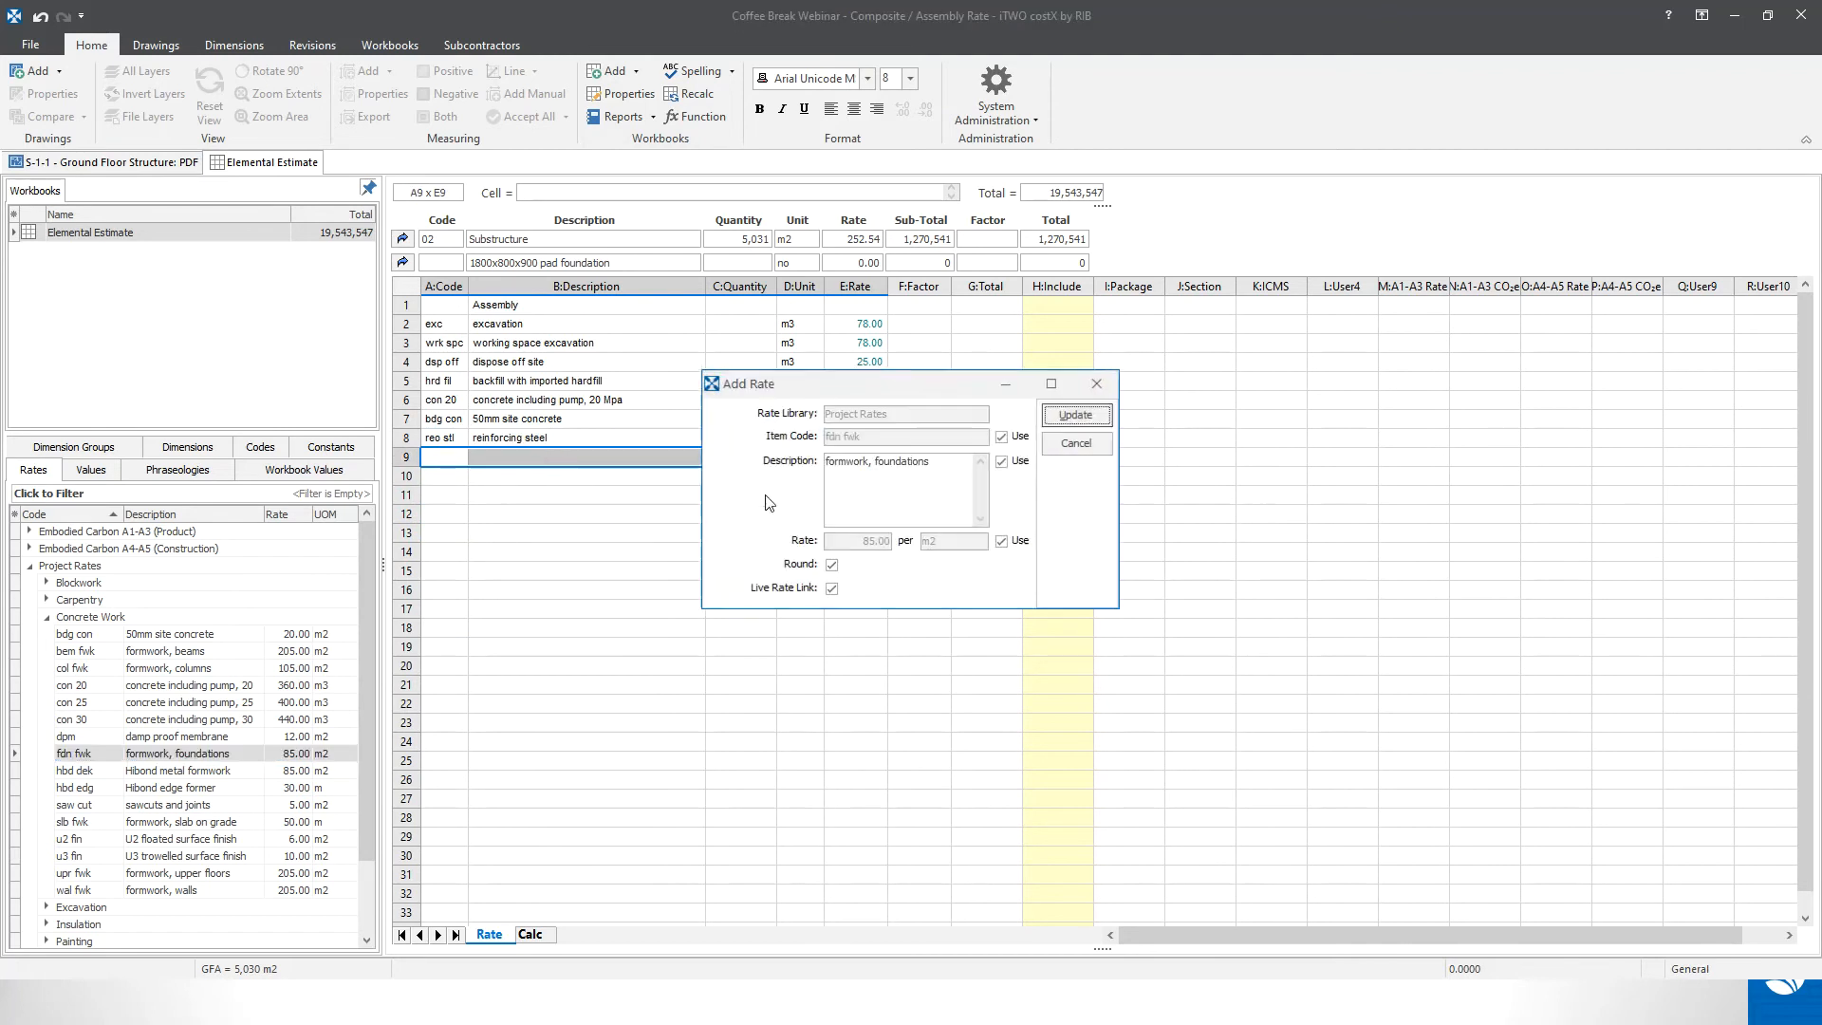
click(1065, 419)
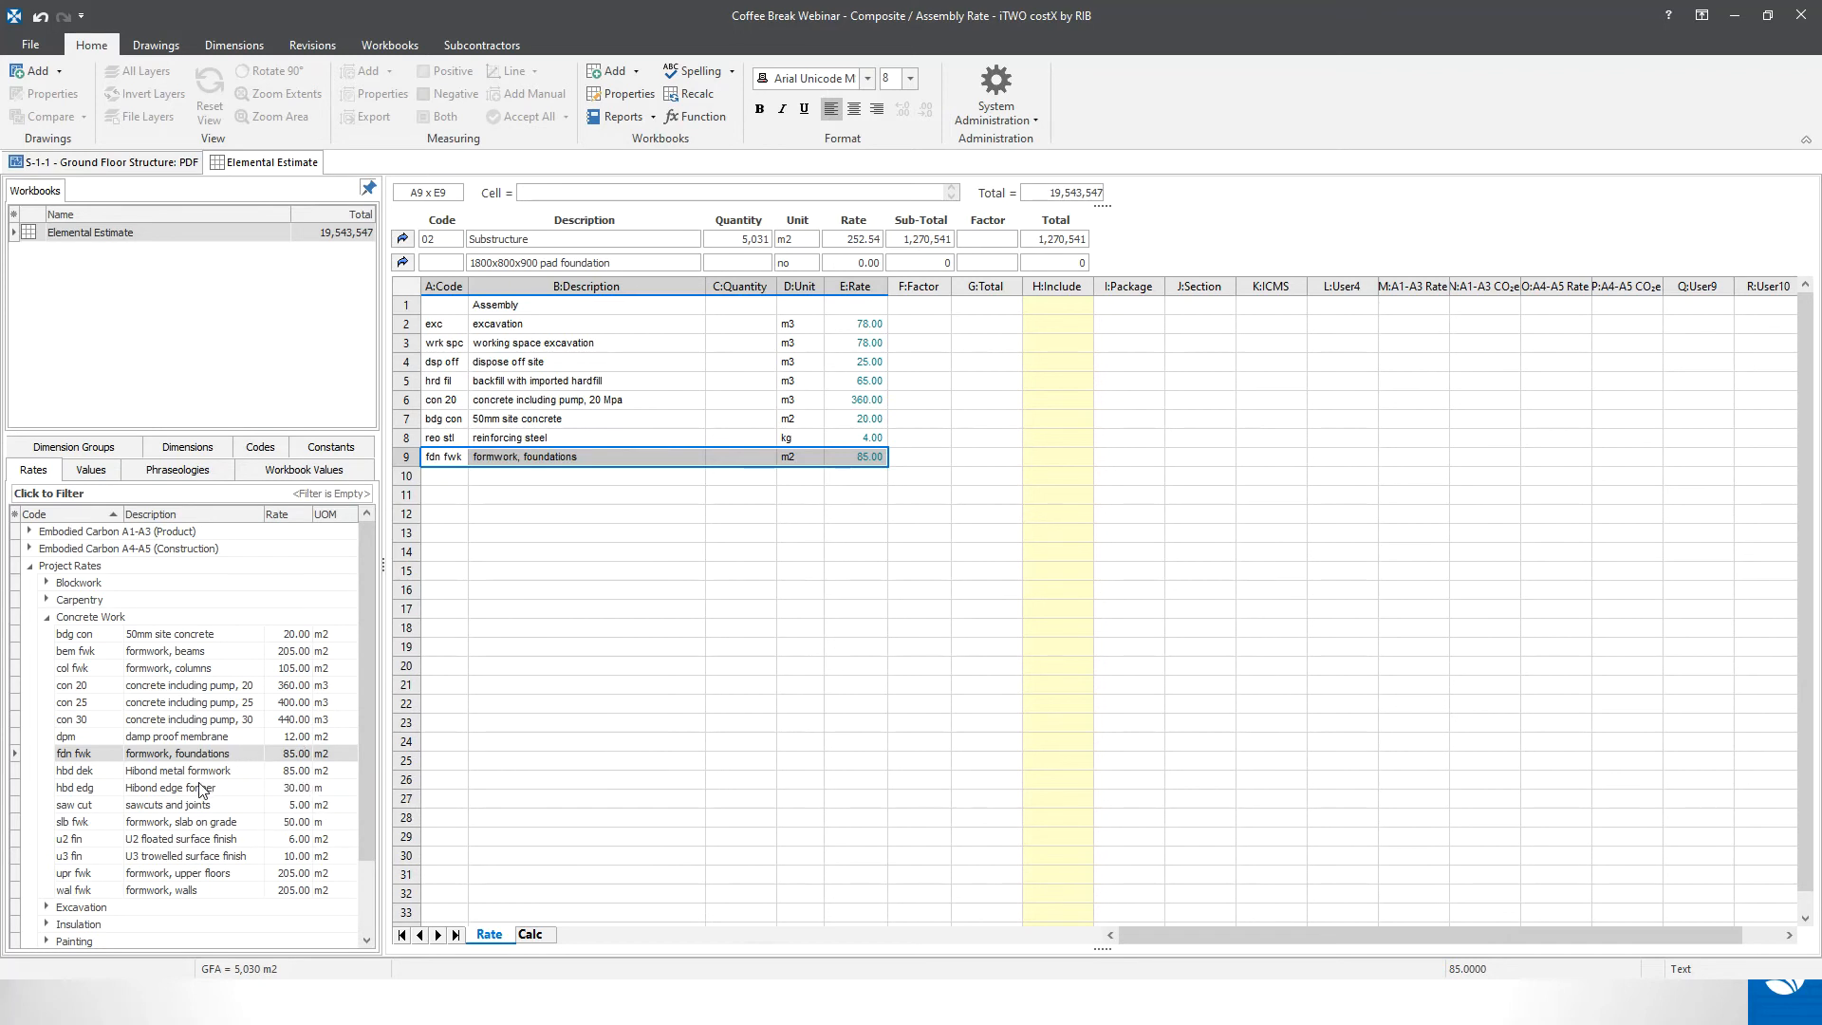
drag(178, 740, 588, 503)
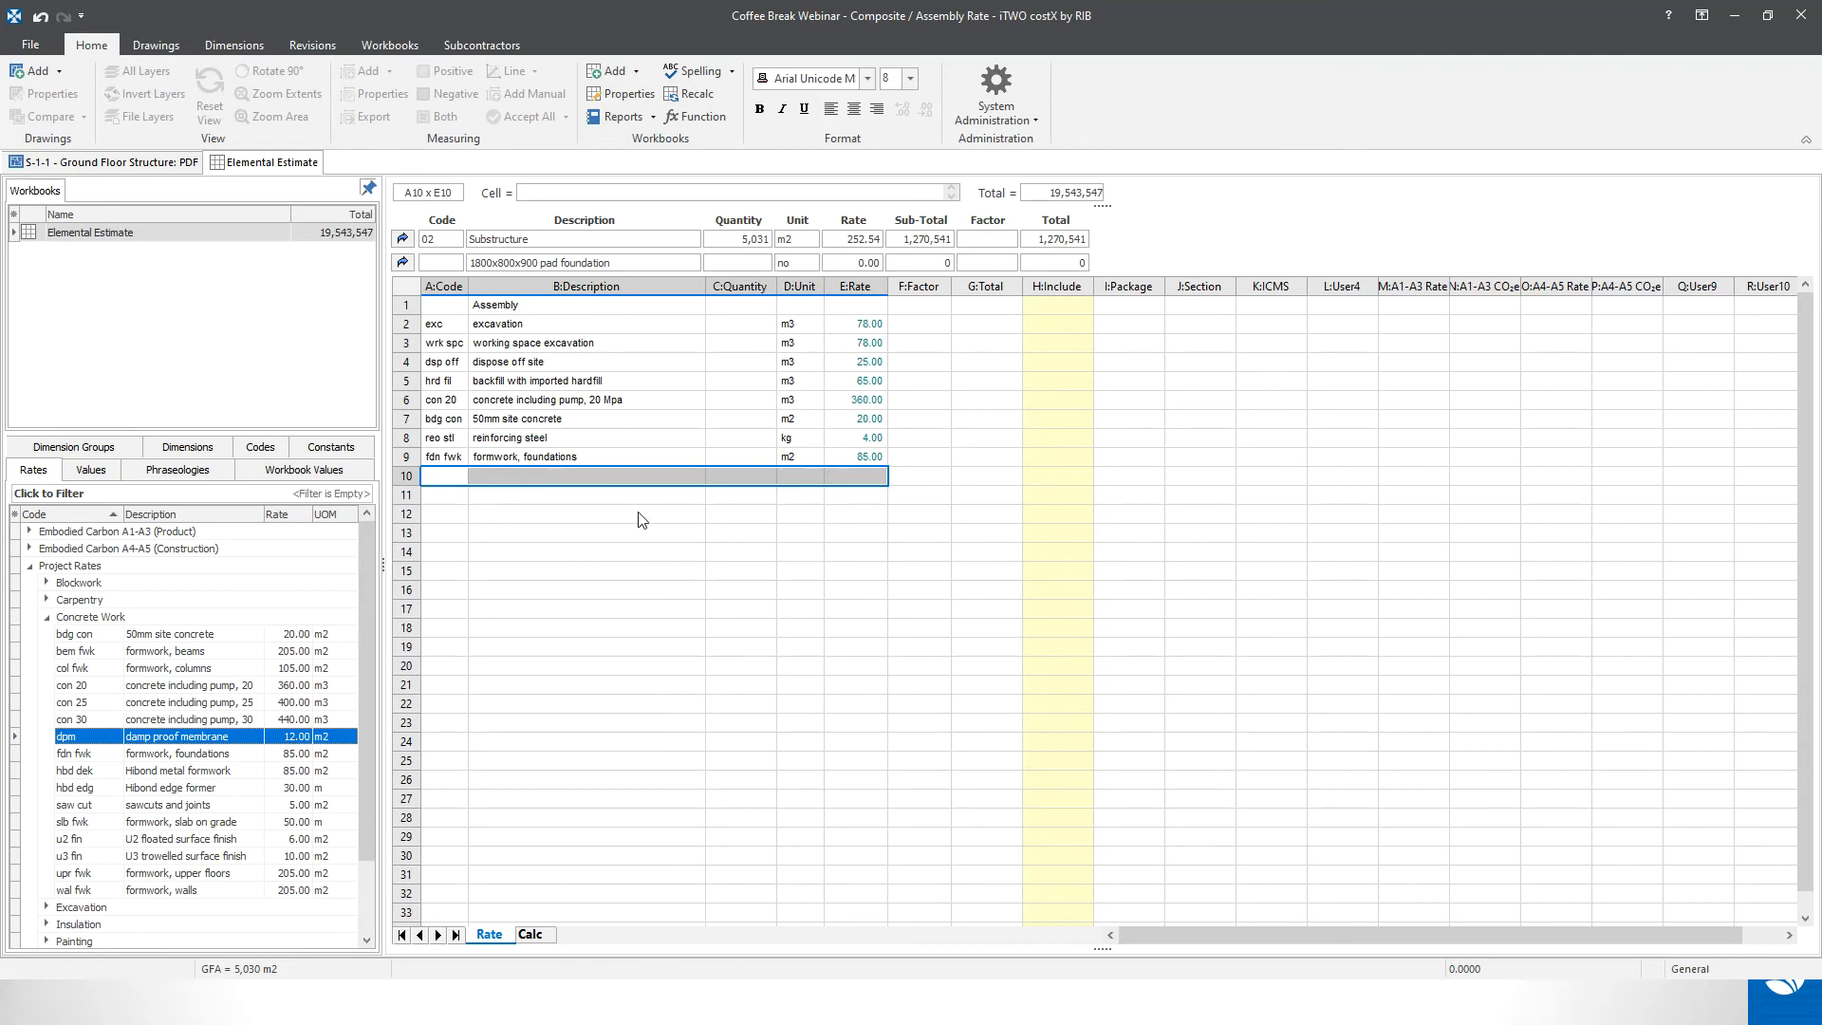
click(1091, 419)
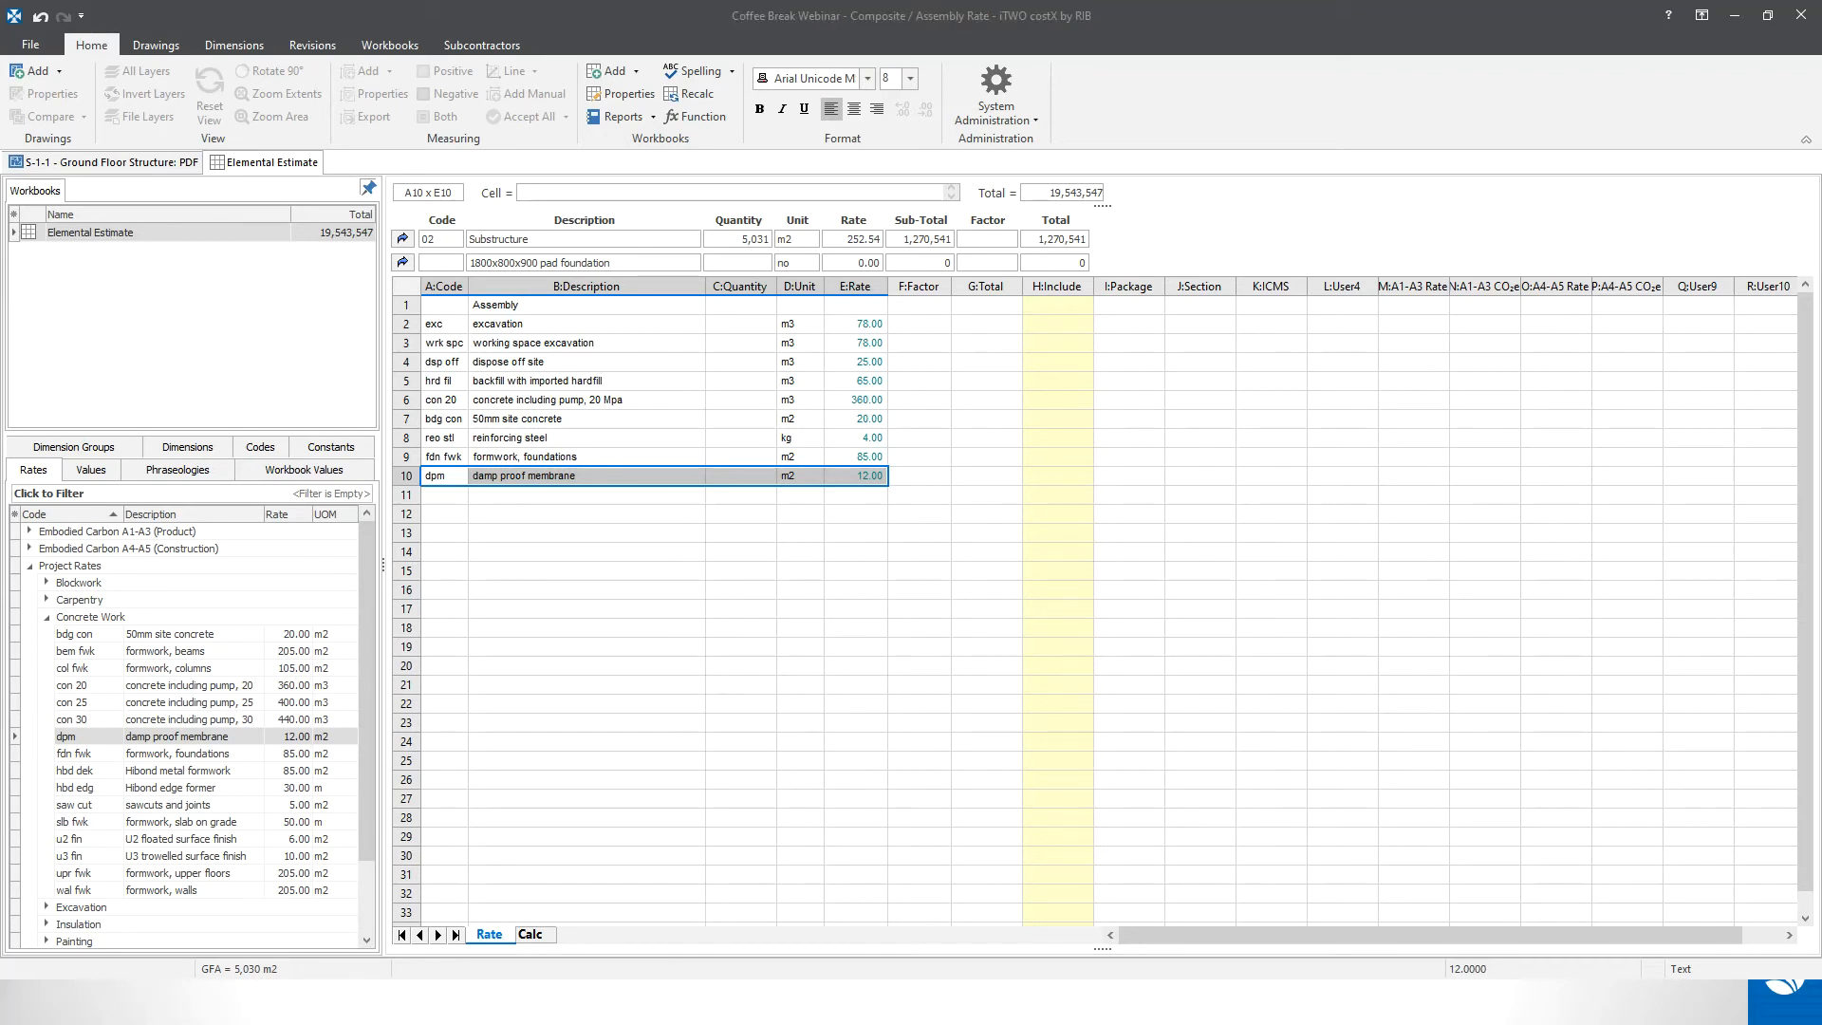
- Insert 13 blank rows above the Assembly heading in the rate build-up
click(588, 479)
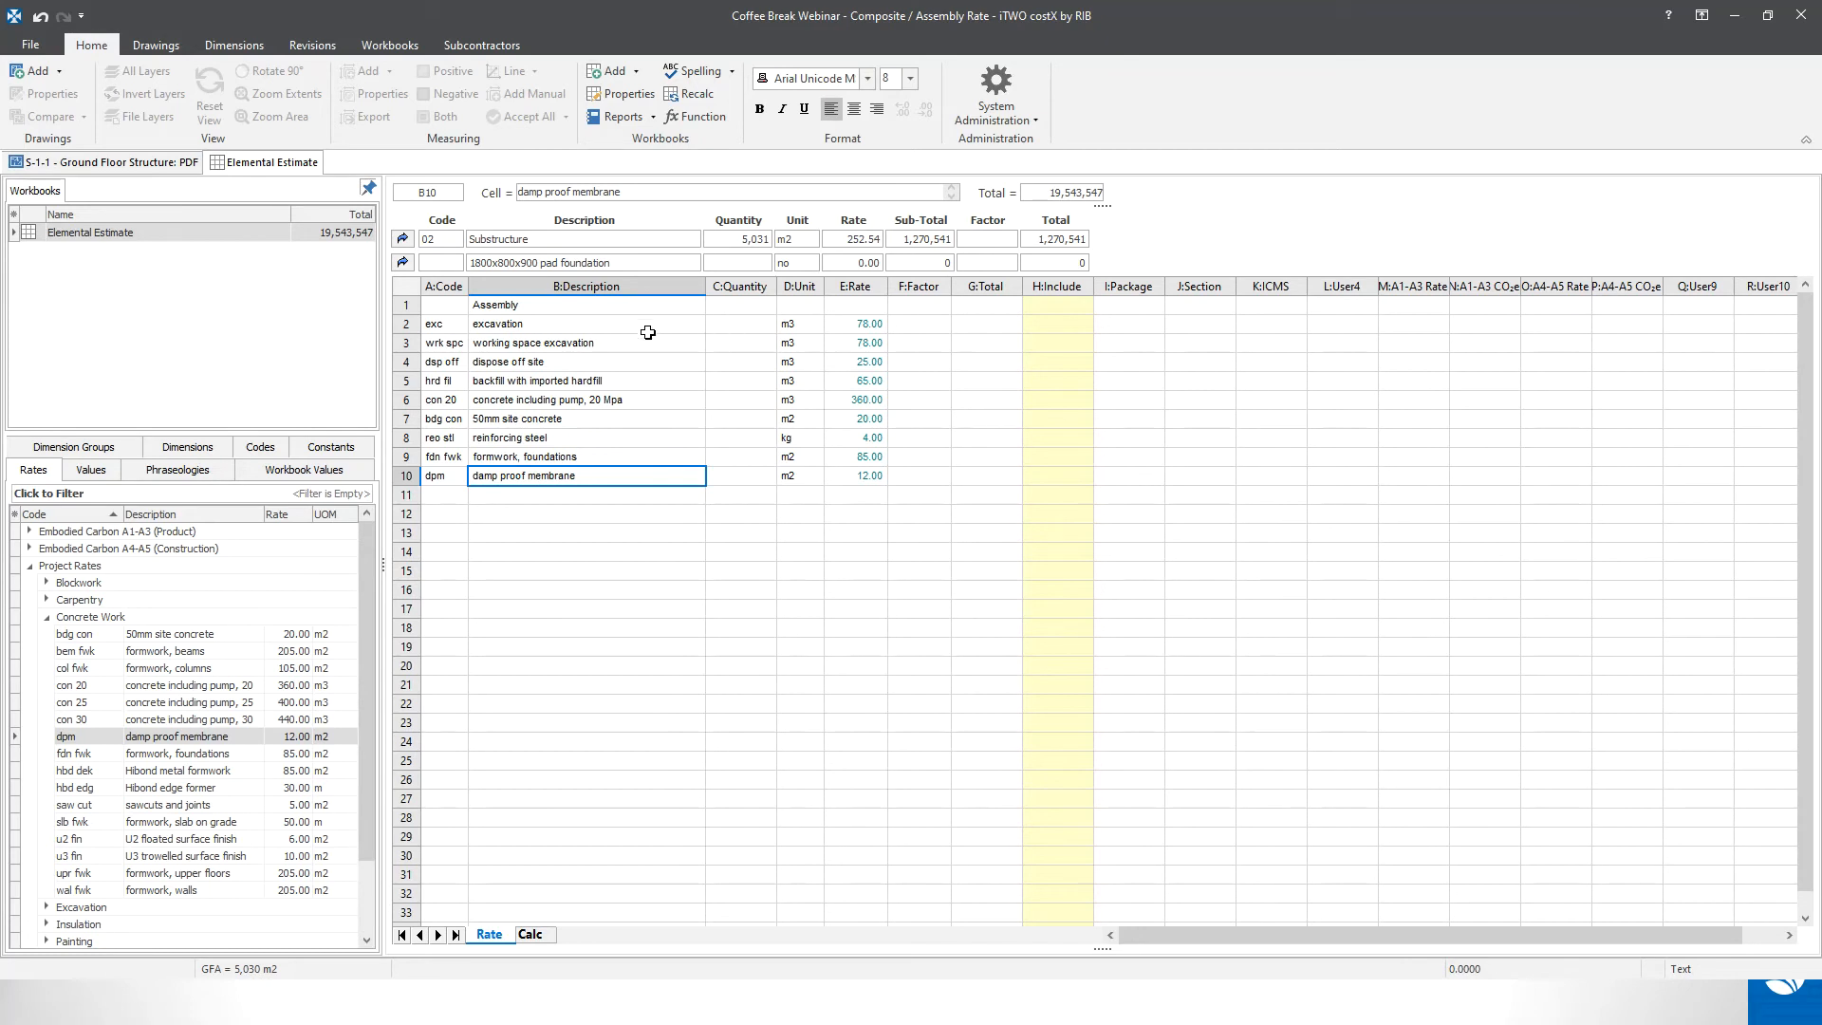
drag(751, 330, 753, 477)
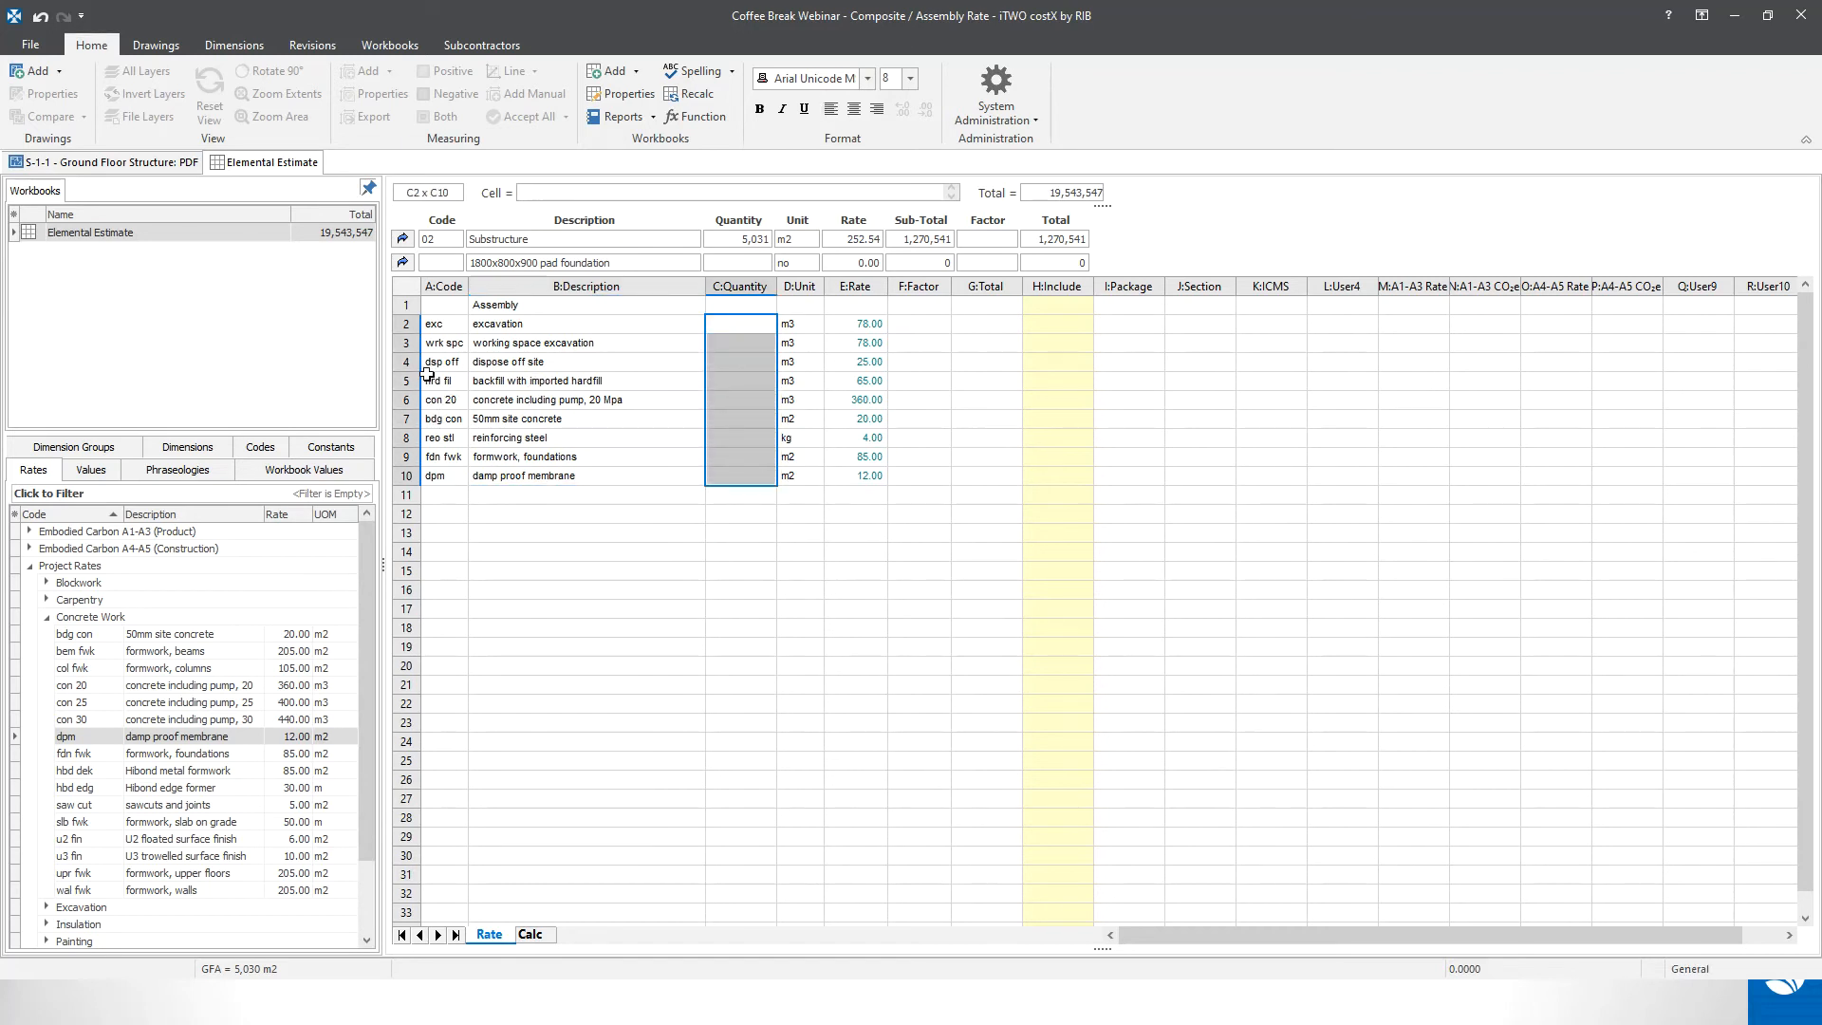
drag(438, 304, 436, 532)
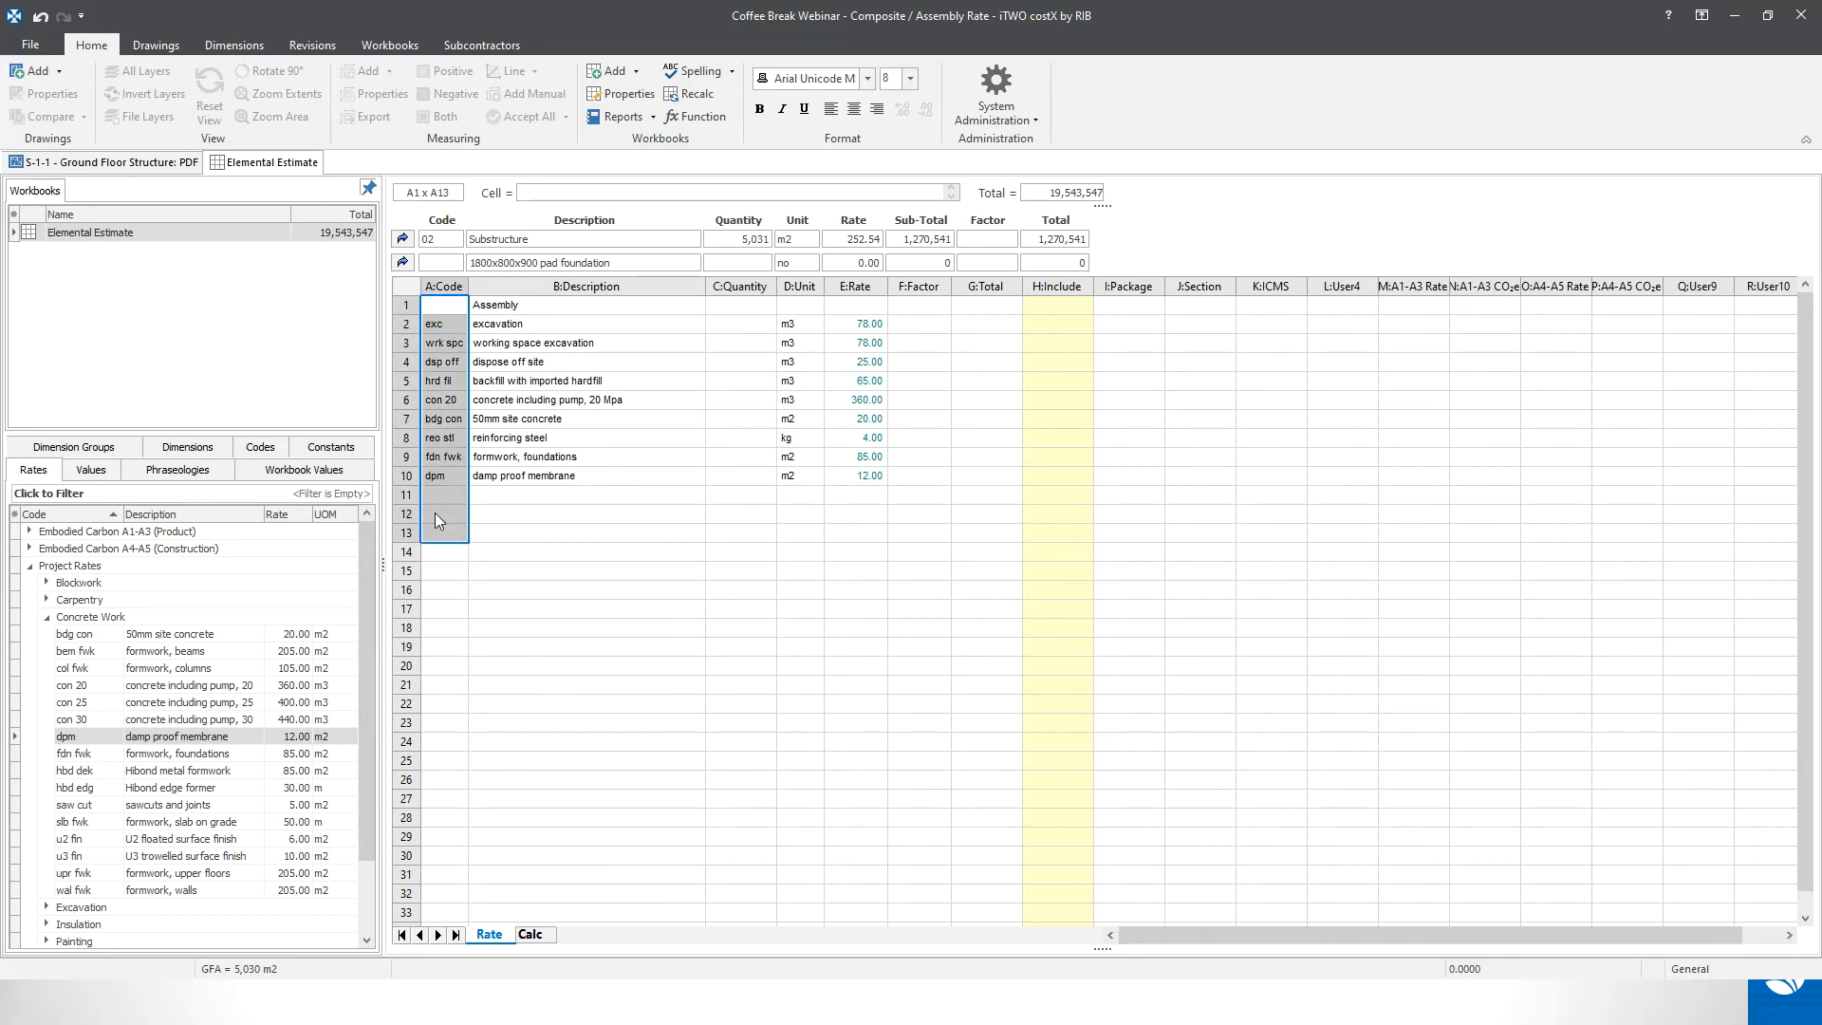
right_click(439, 521)
click(510, 589)
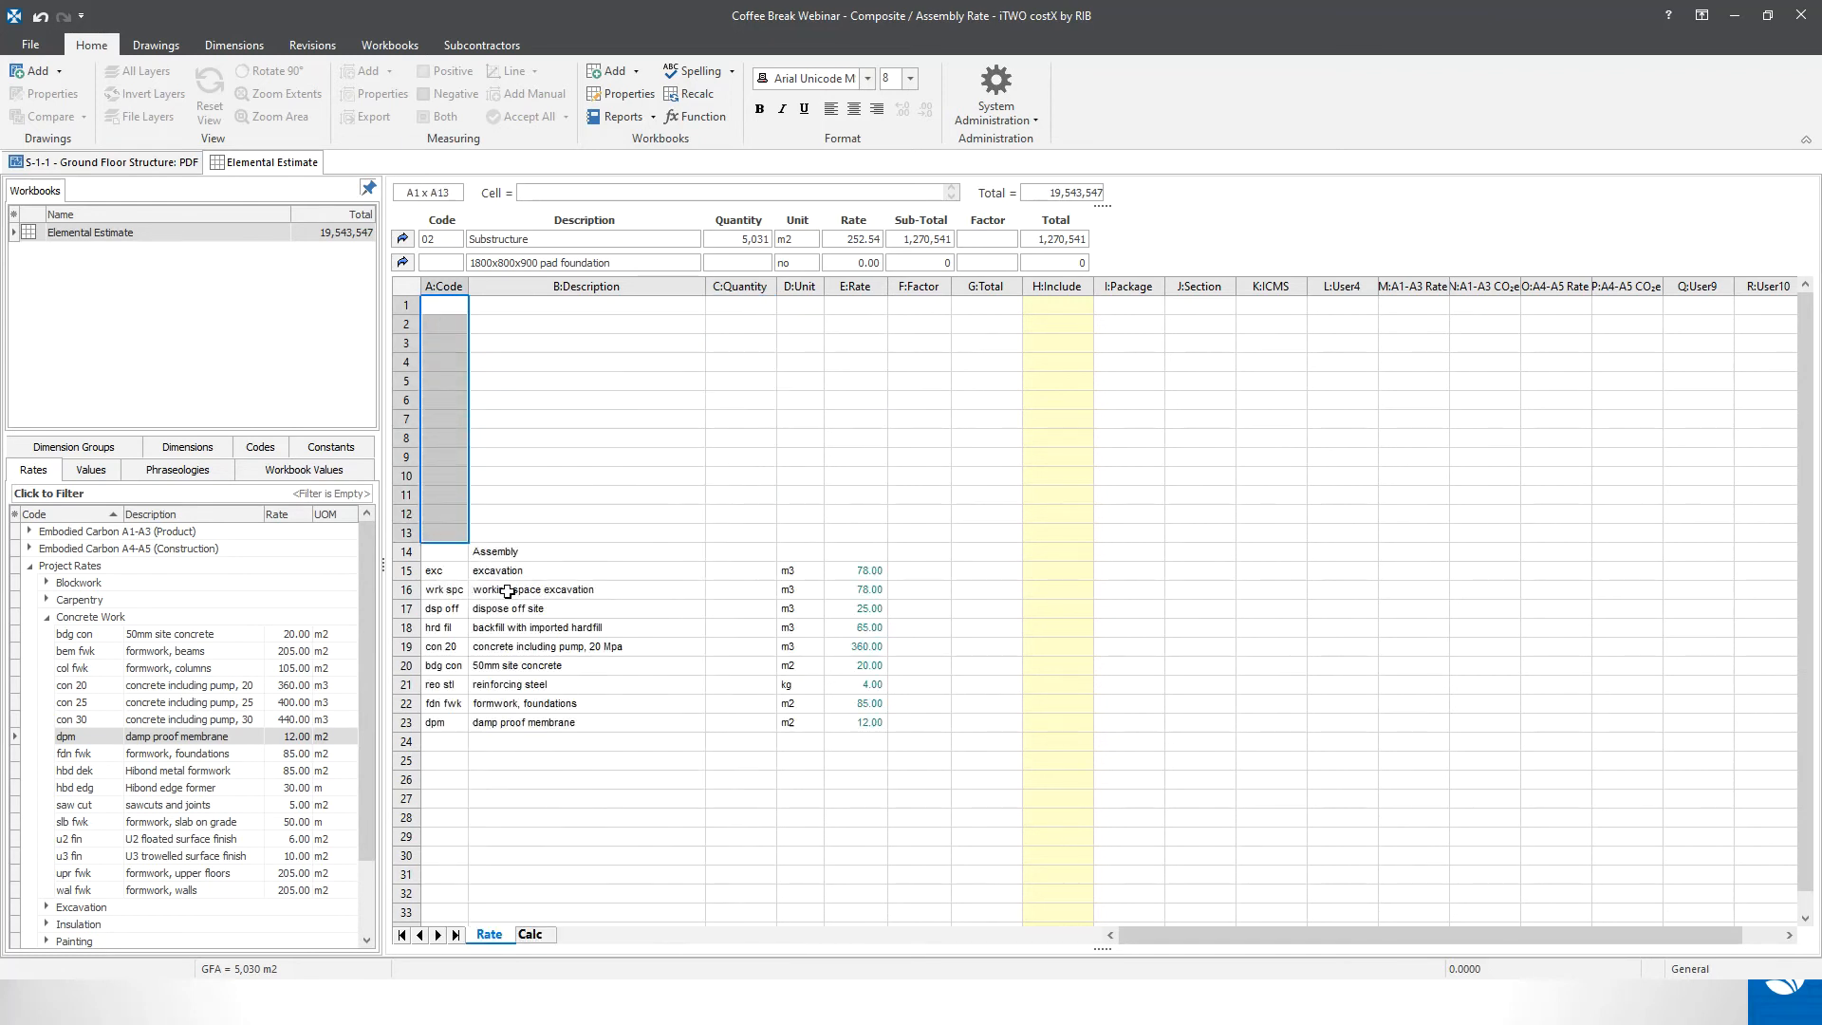
key(alt+Tab)
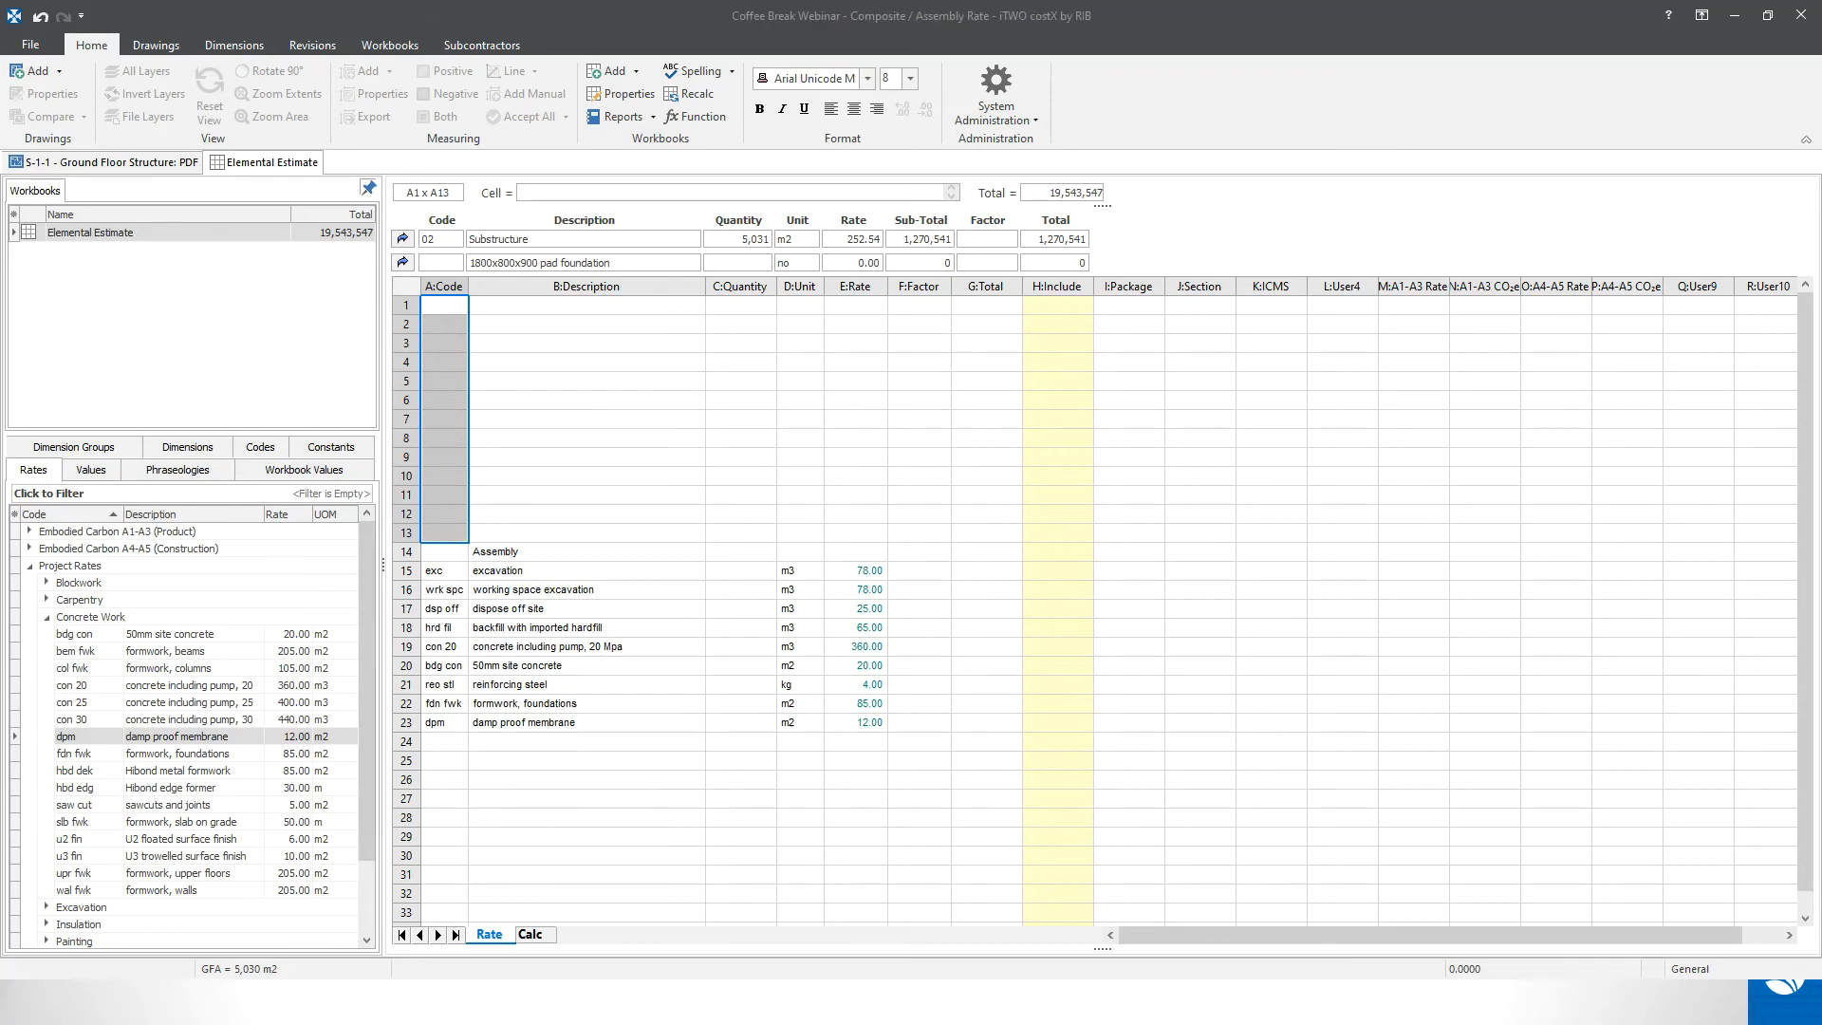
- Enter the descriptions Dimensions:, length:, width: and depth: in rows 1 to 4
click(546, 304)
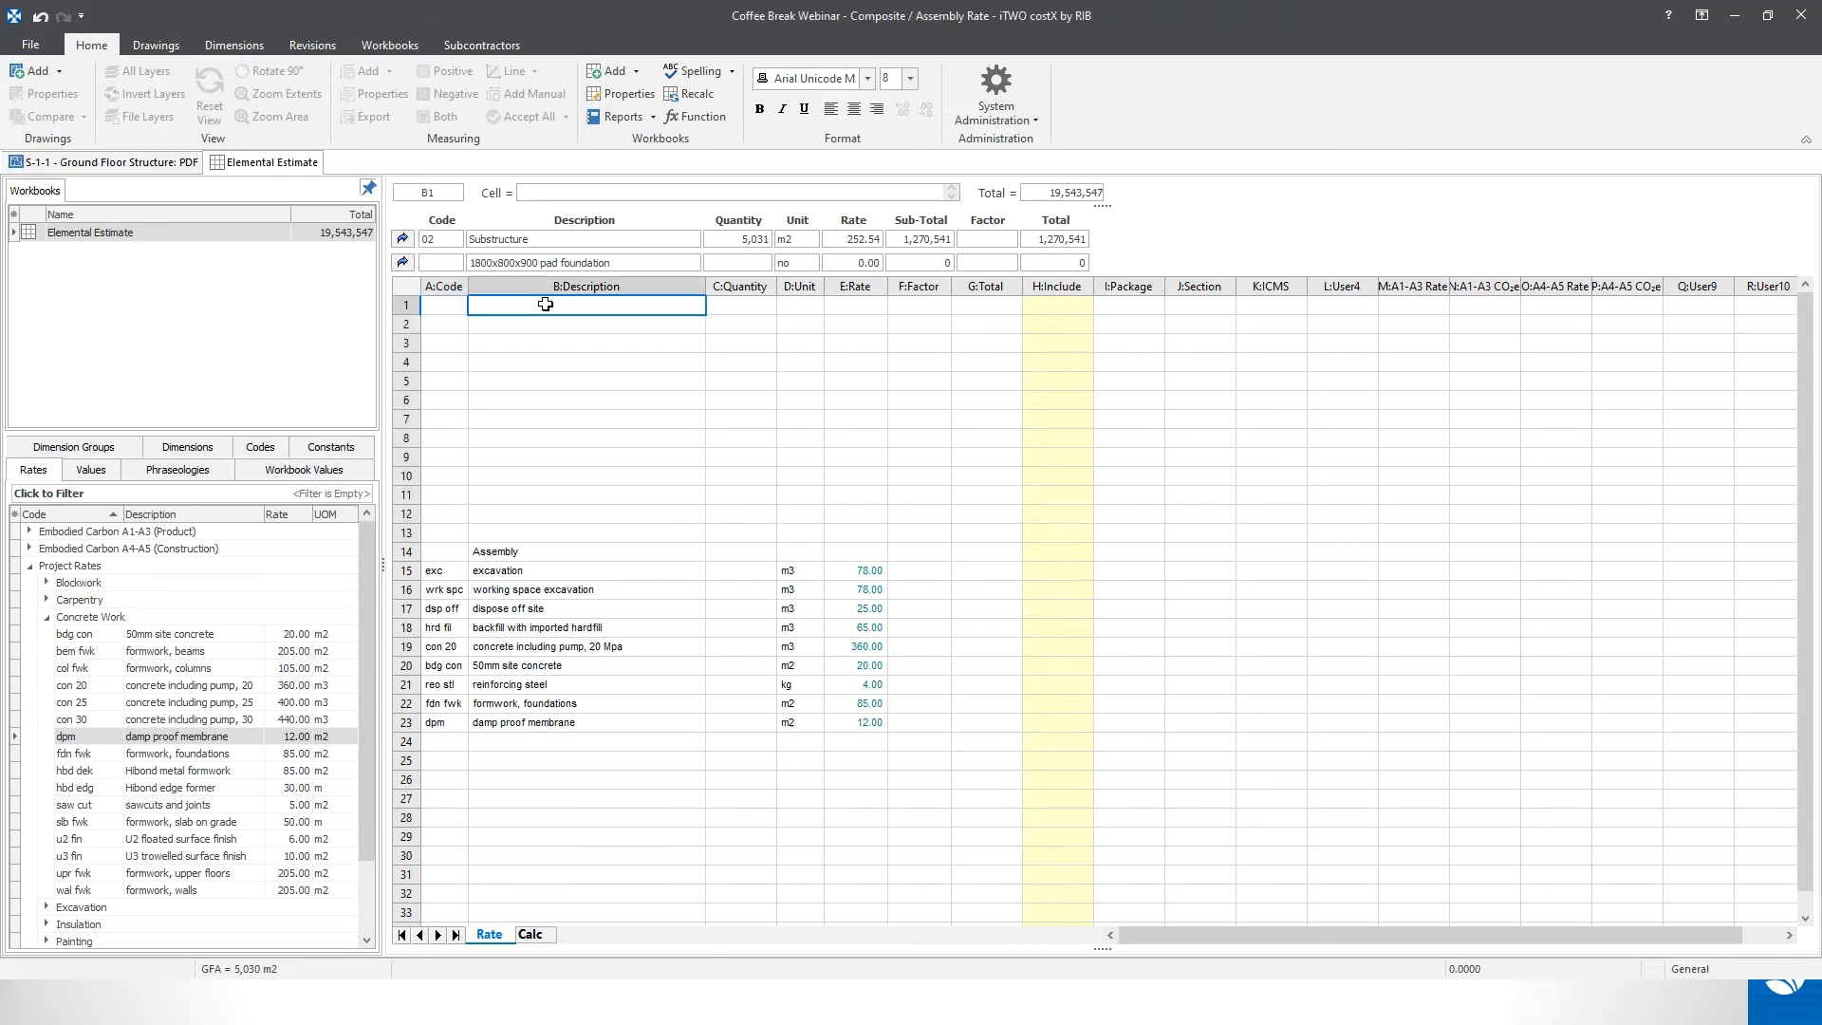
text(Dimensions:)
click(549, 325)
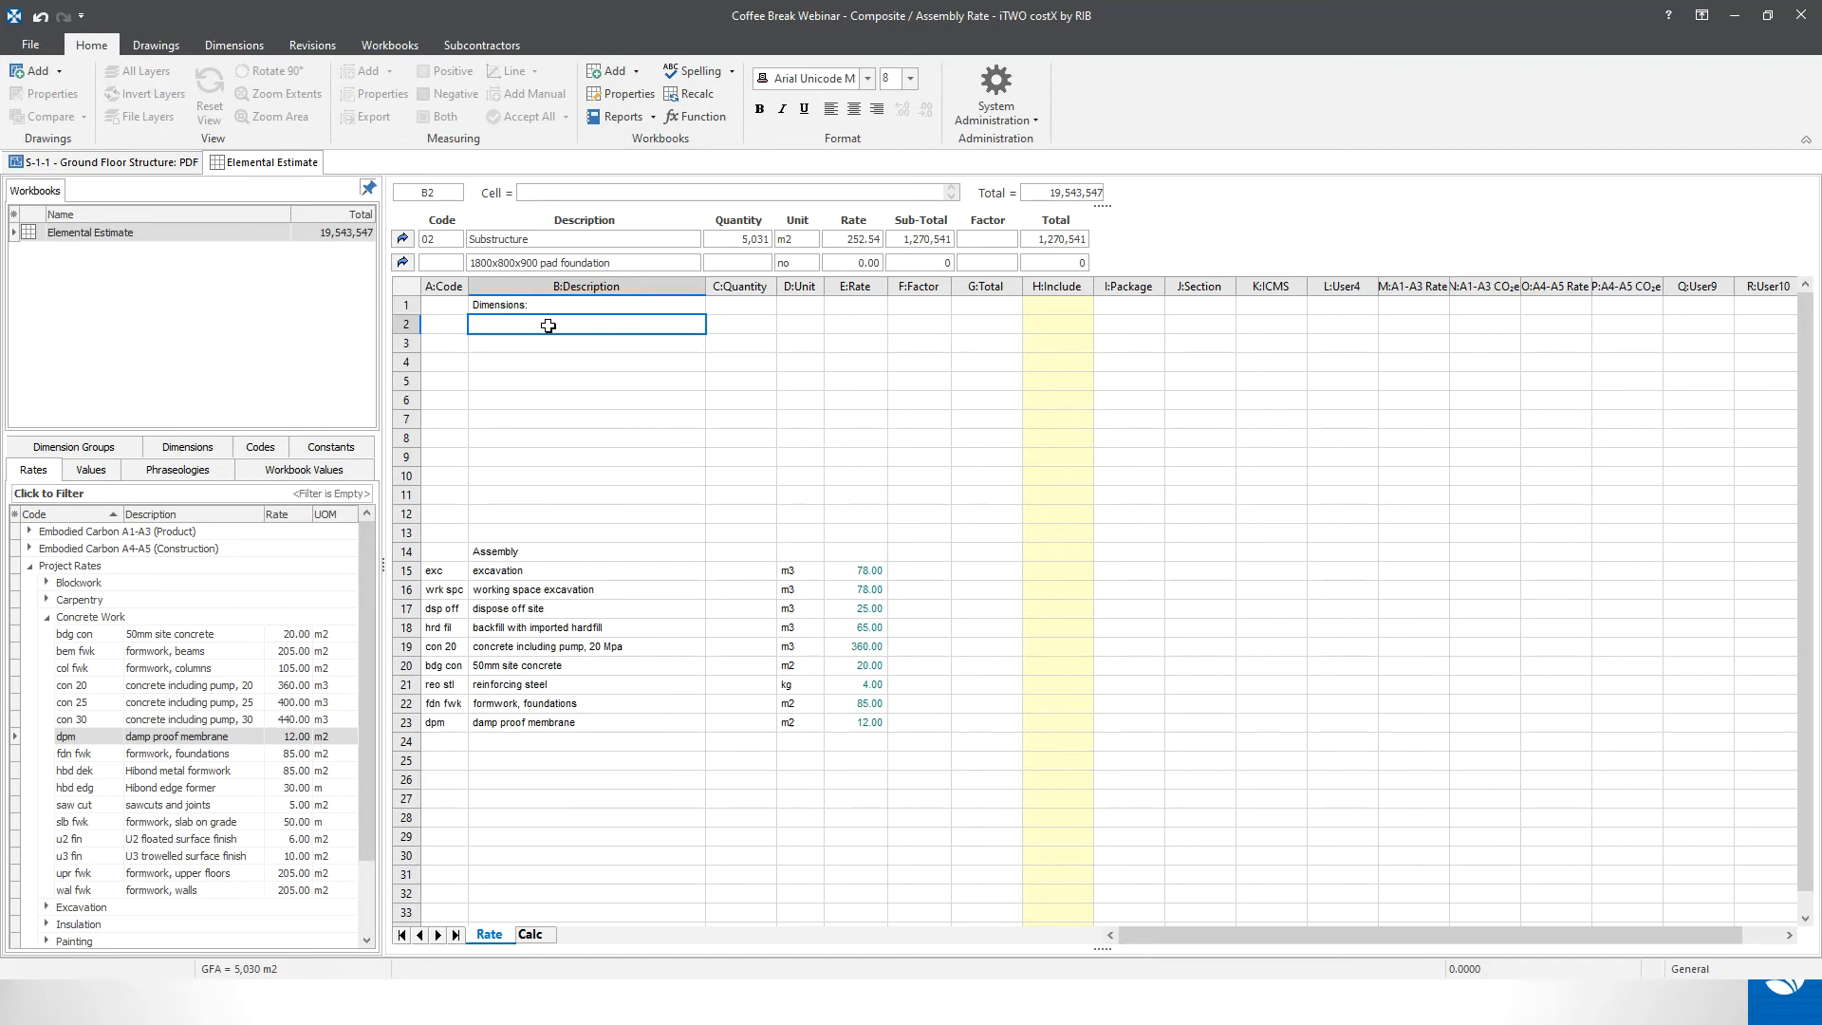
text(lengt)
key(Return)
text(width:)
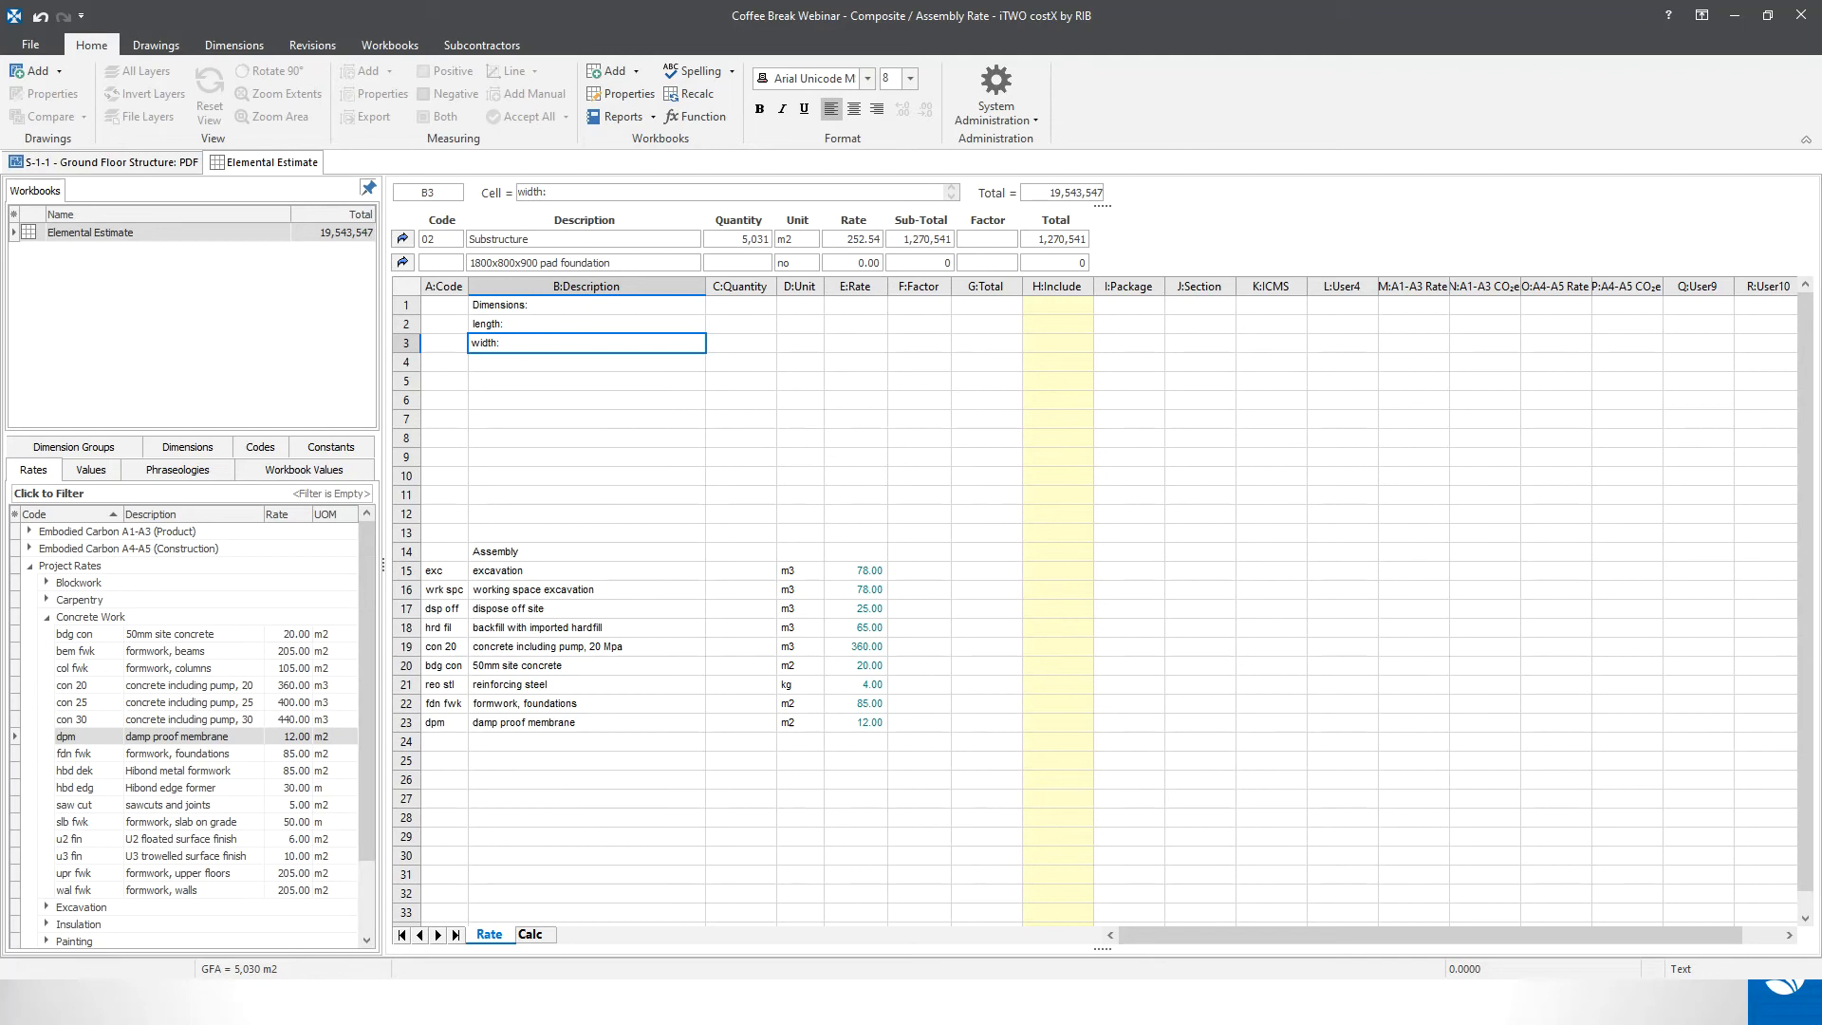
key(Return)
text(depth:)
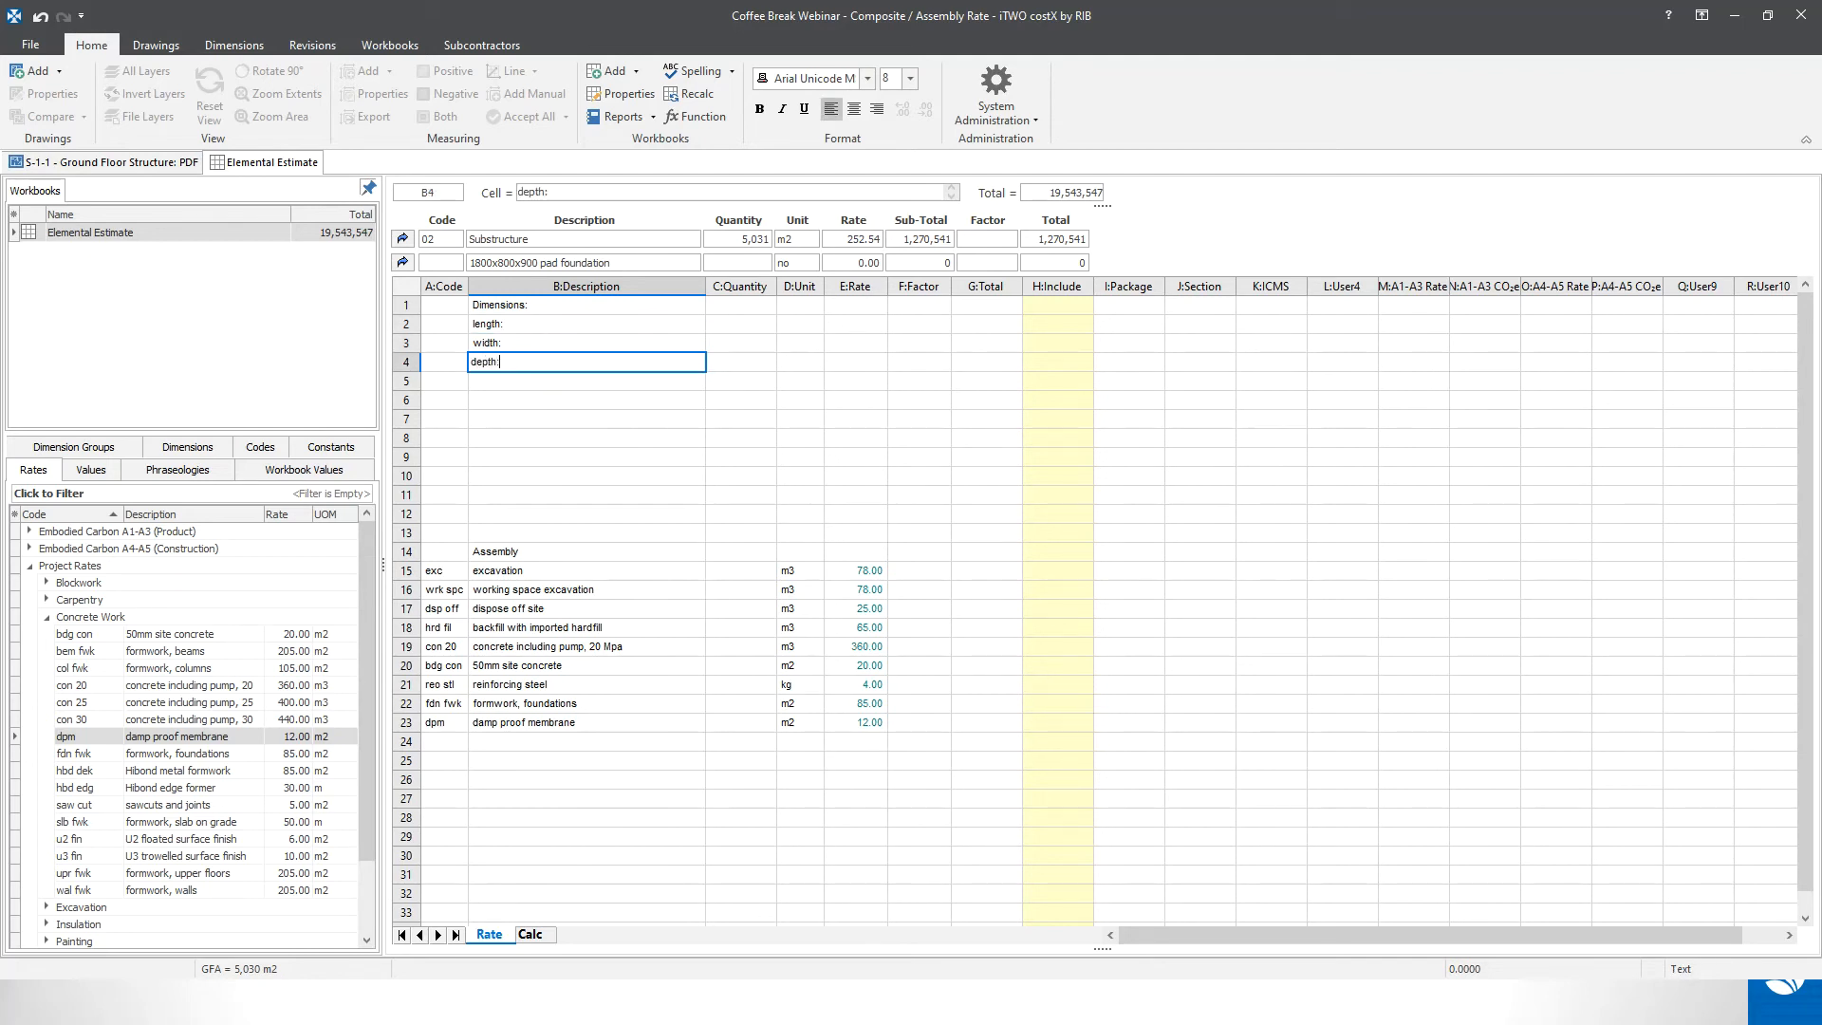
key(Return)
- Set the unit of the length, width and depth rows to m
click(792, 326)
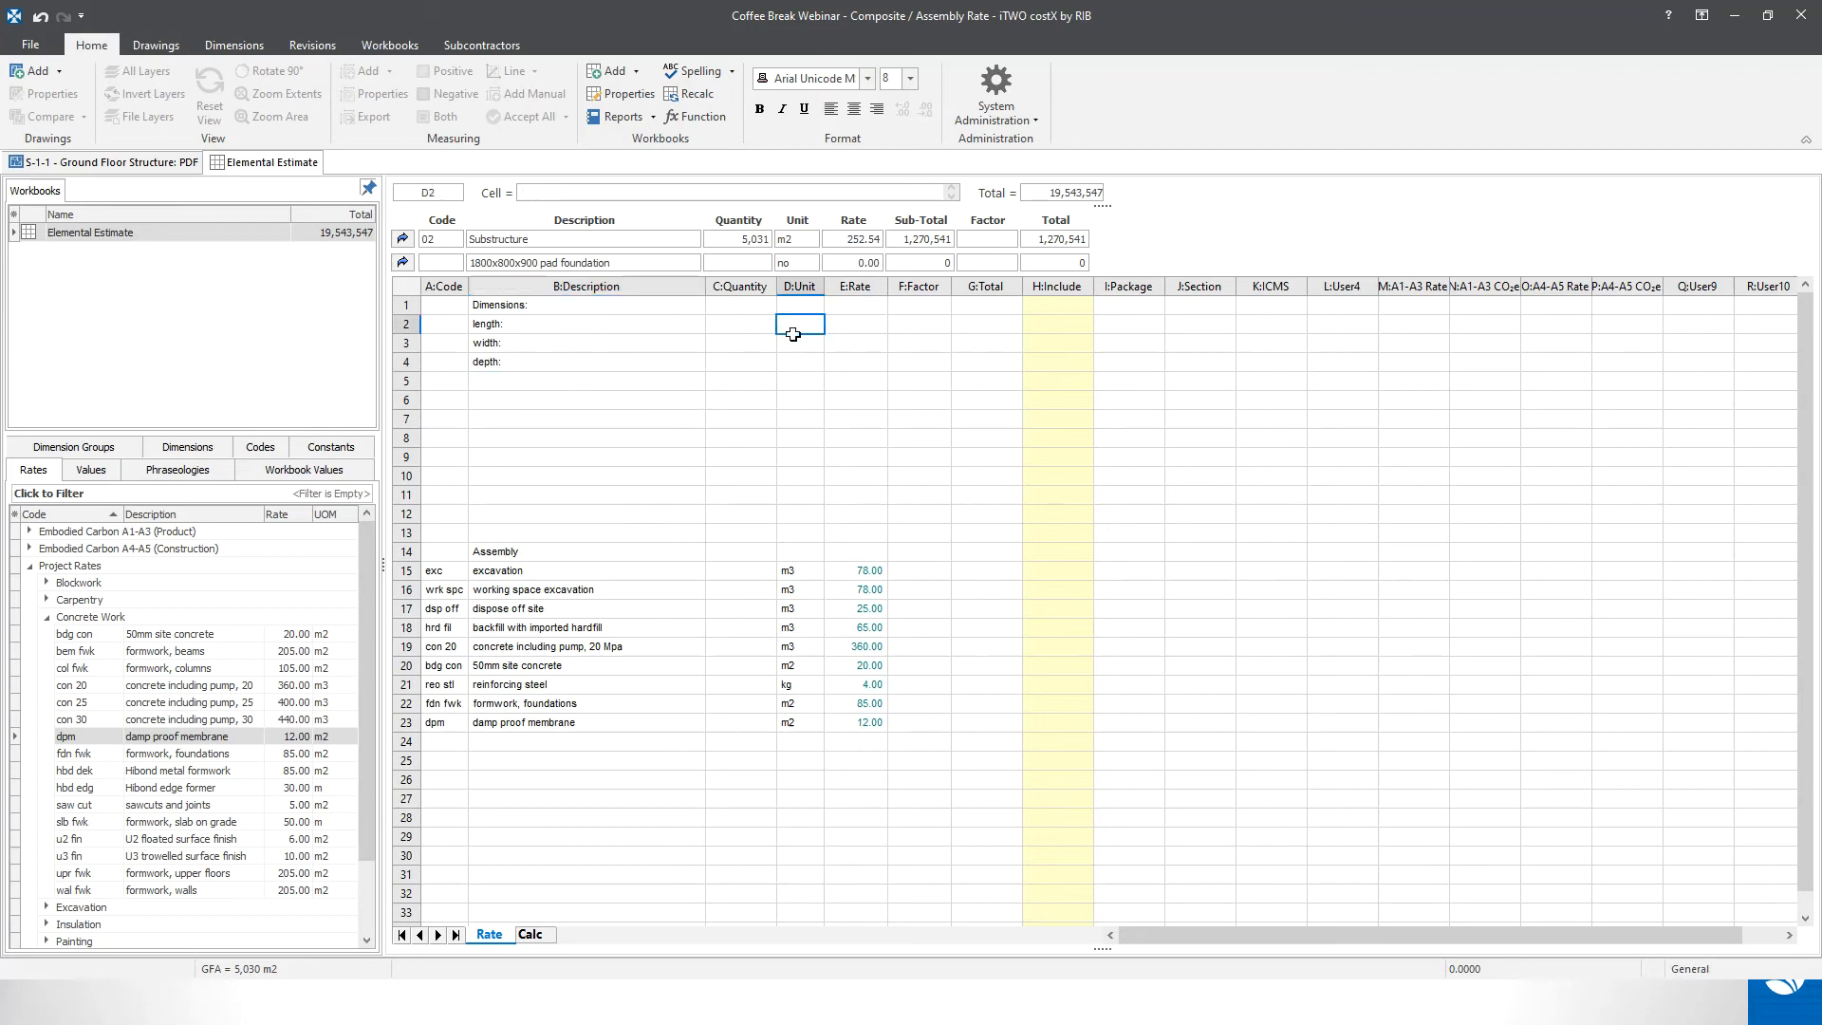
text(m)
key(Return)
text(m)
key(Return)
text(m)
key(Return)
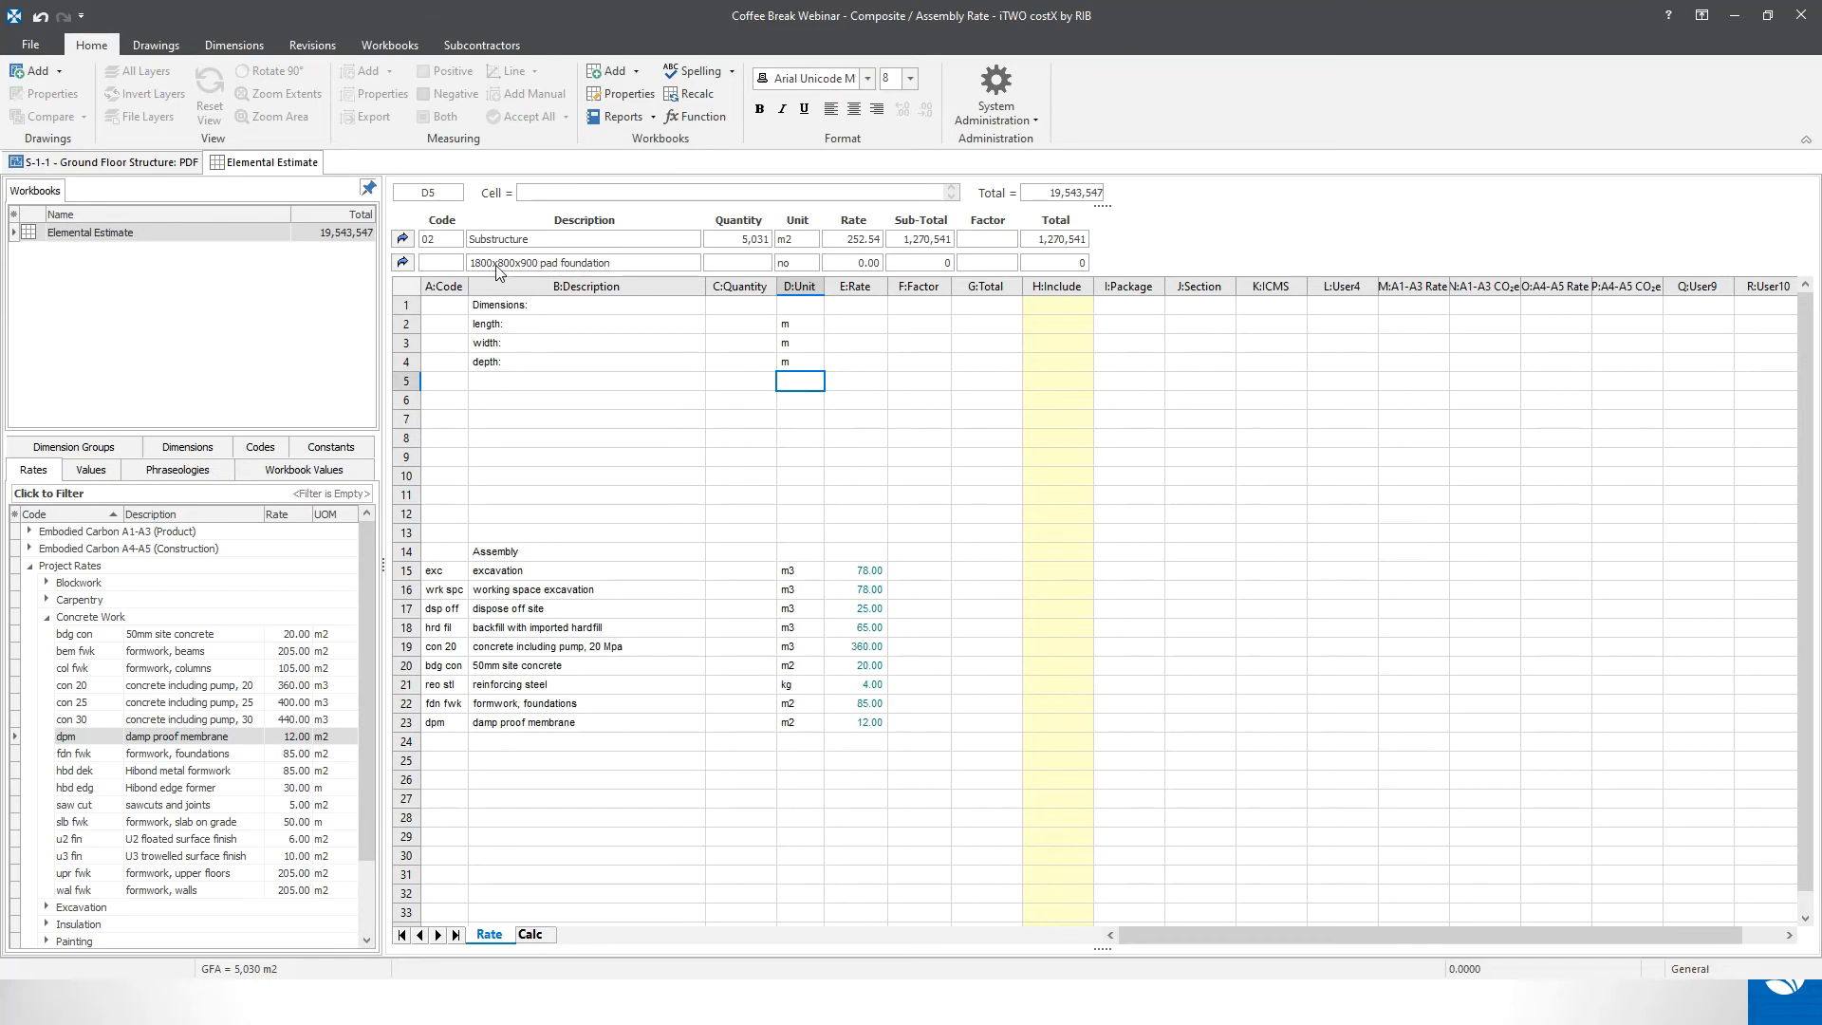
- Enter the pad foundation's quantities: length 1.8, width 0.8 and depth 0.9
click(747, 328)
text(1.8)
key(Return)
text(0.8)
key(Return)
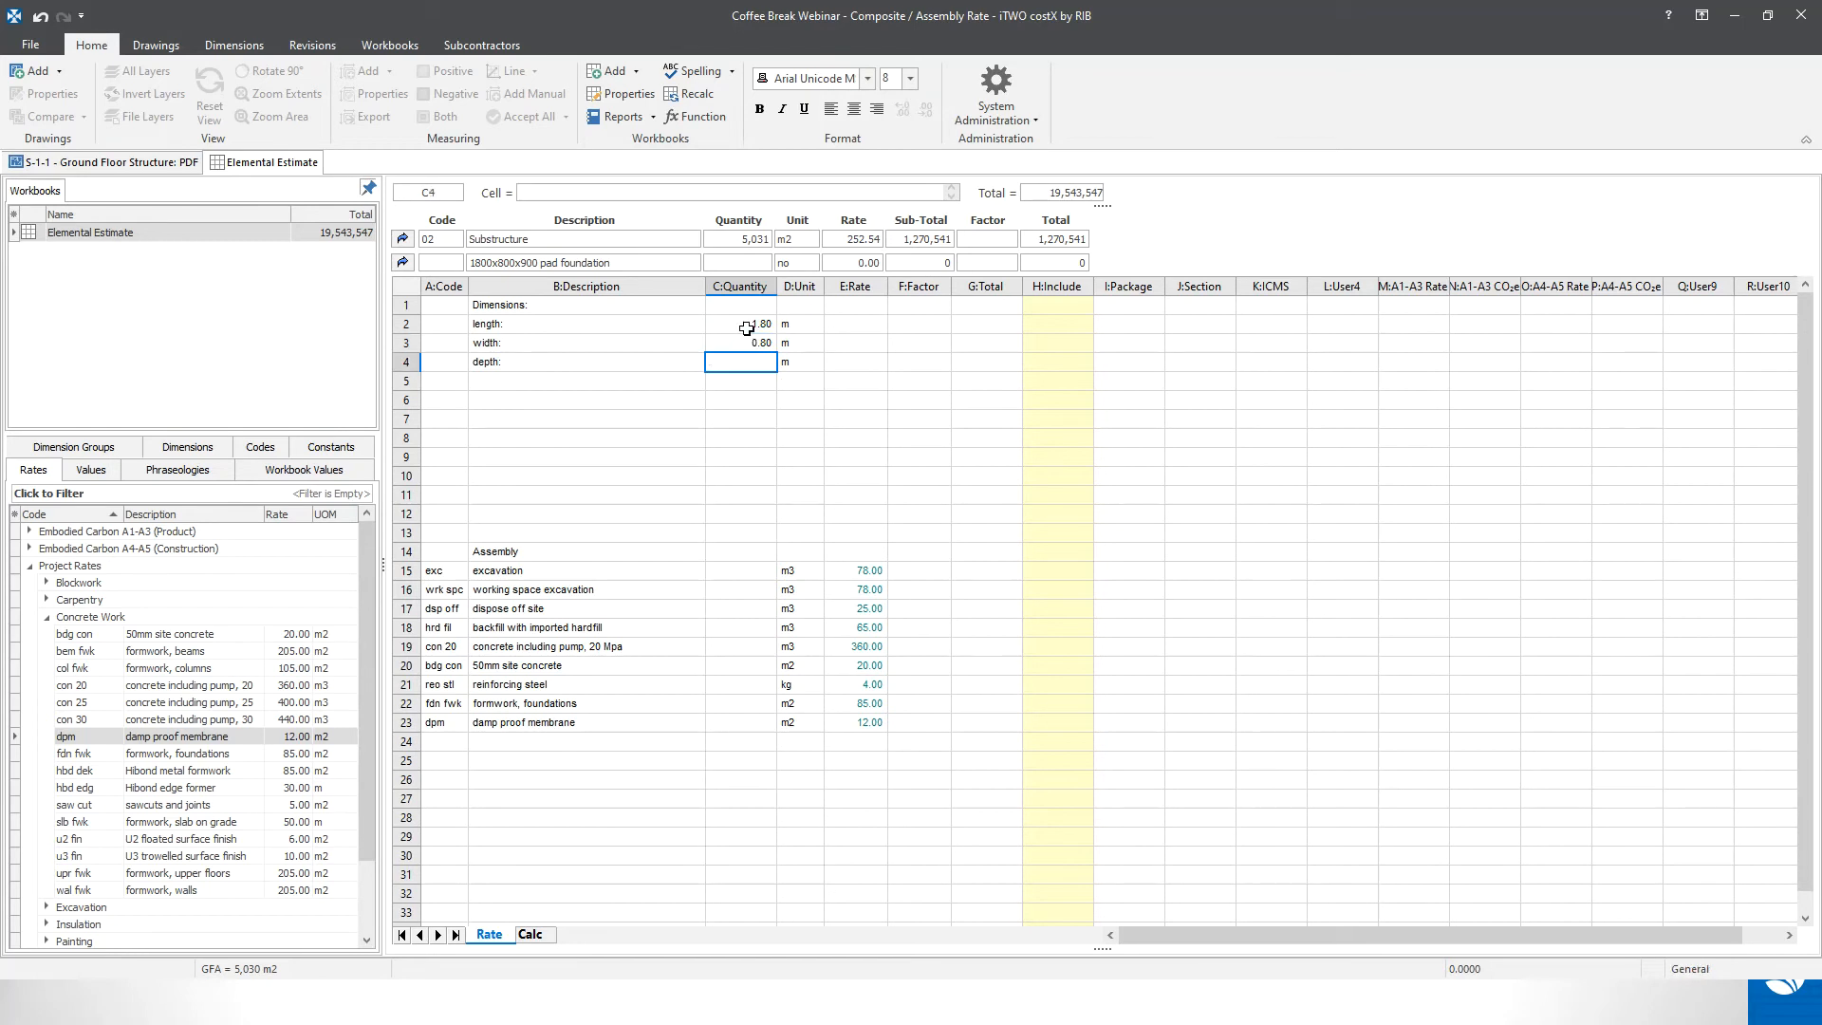
text(0.9)
key(Return)
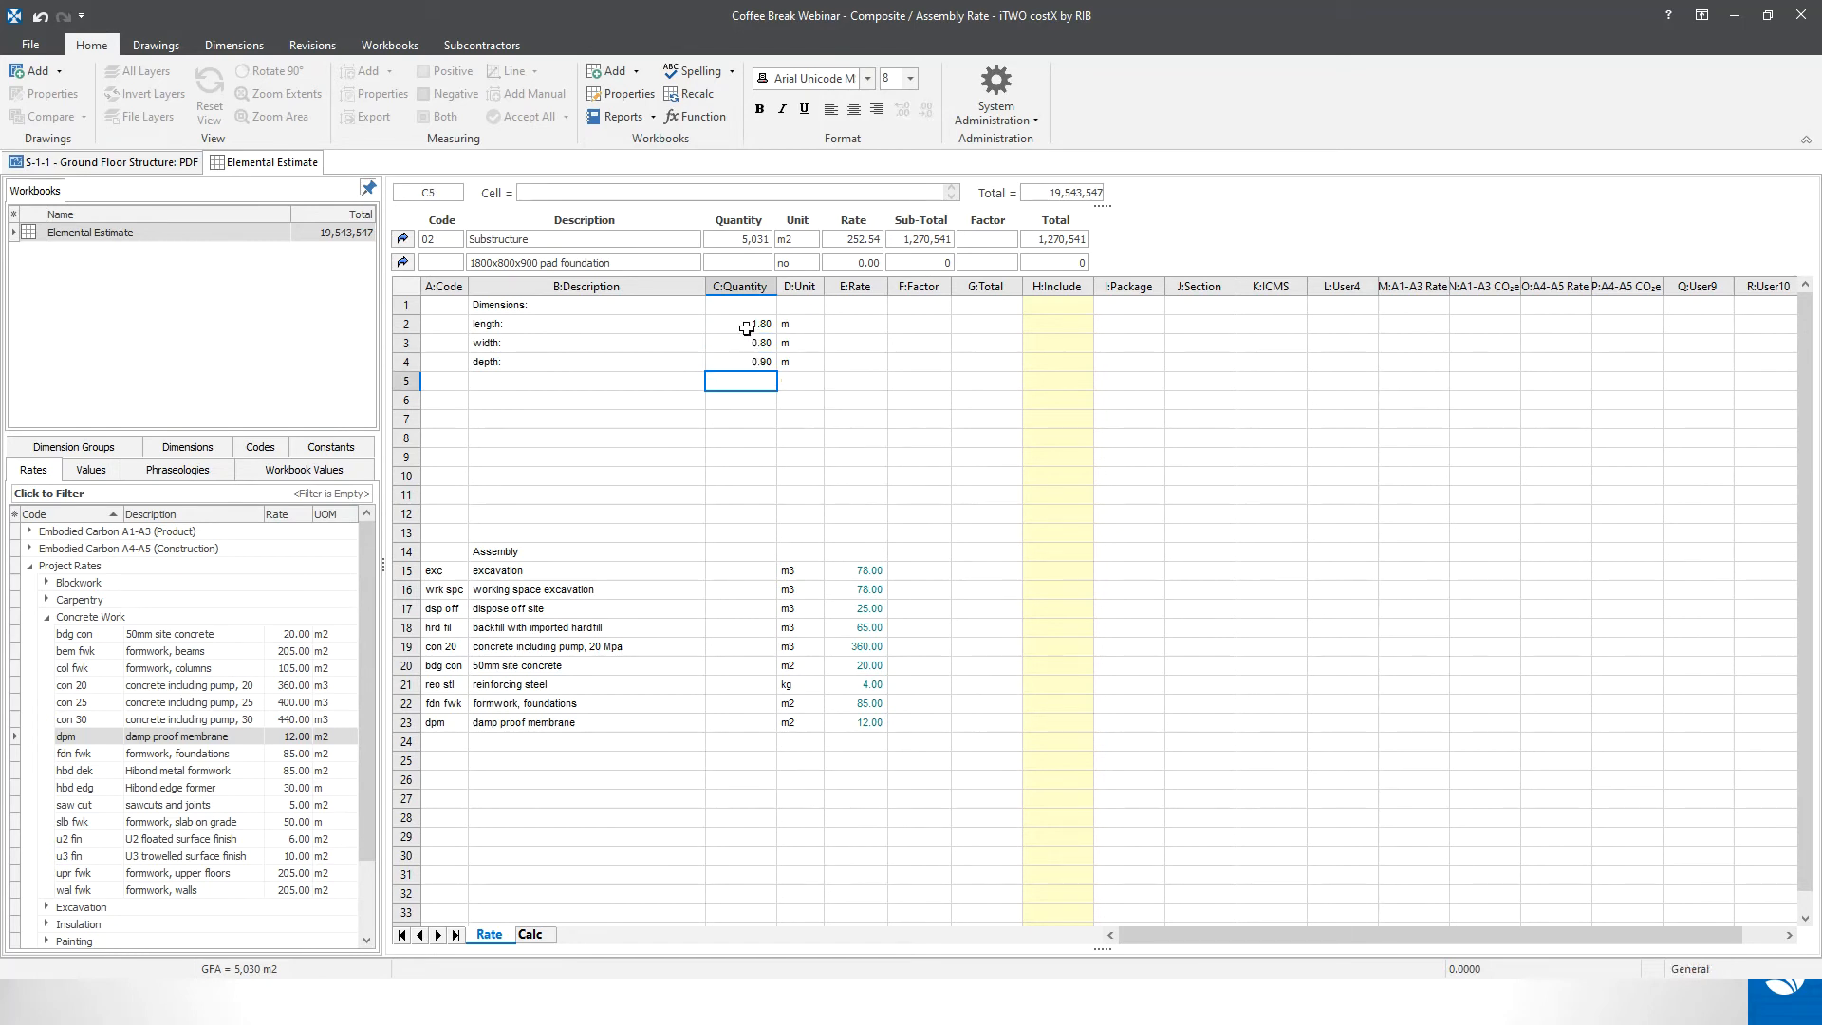
- Enter the heading Material: in the description of row 6
click(544, 400)
text(Material:)
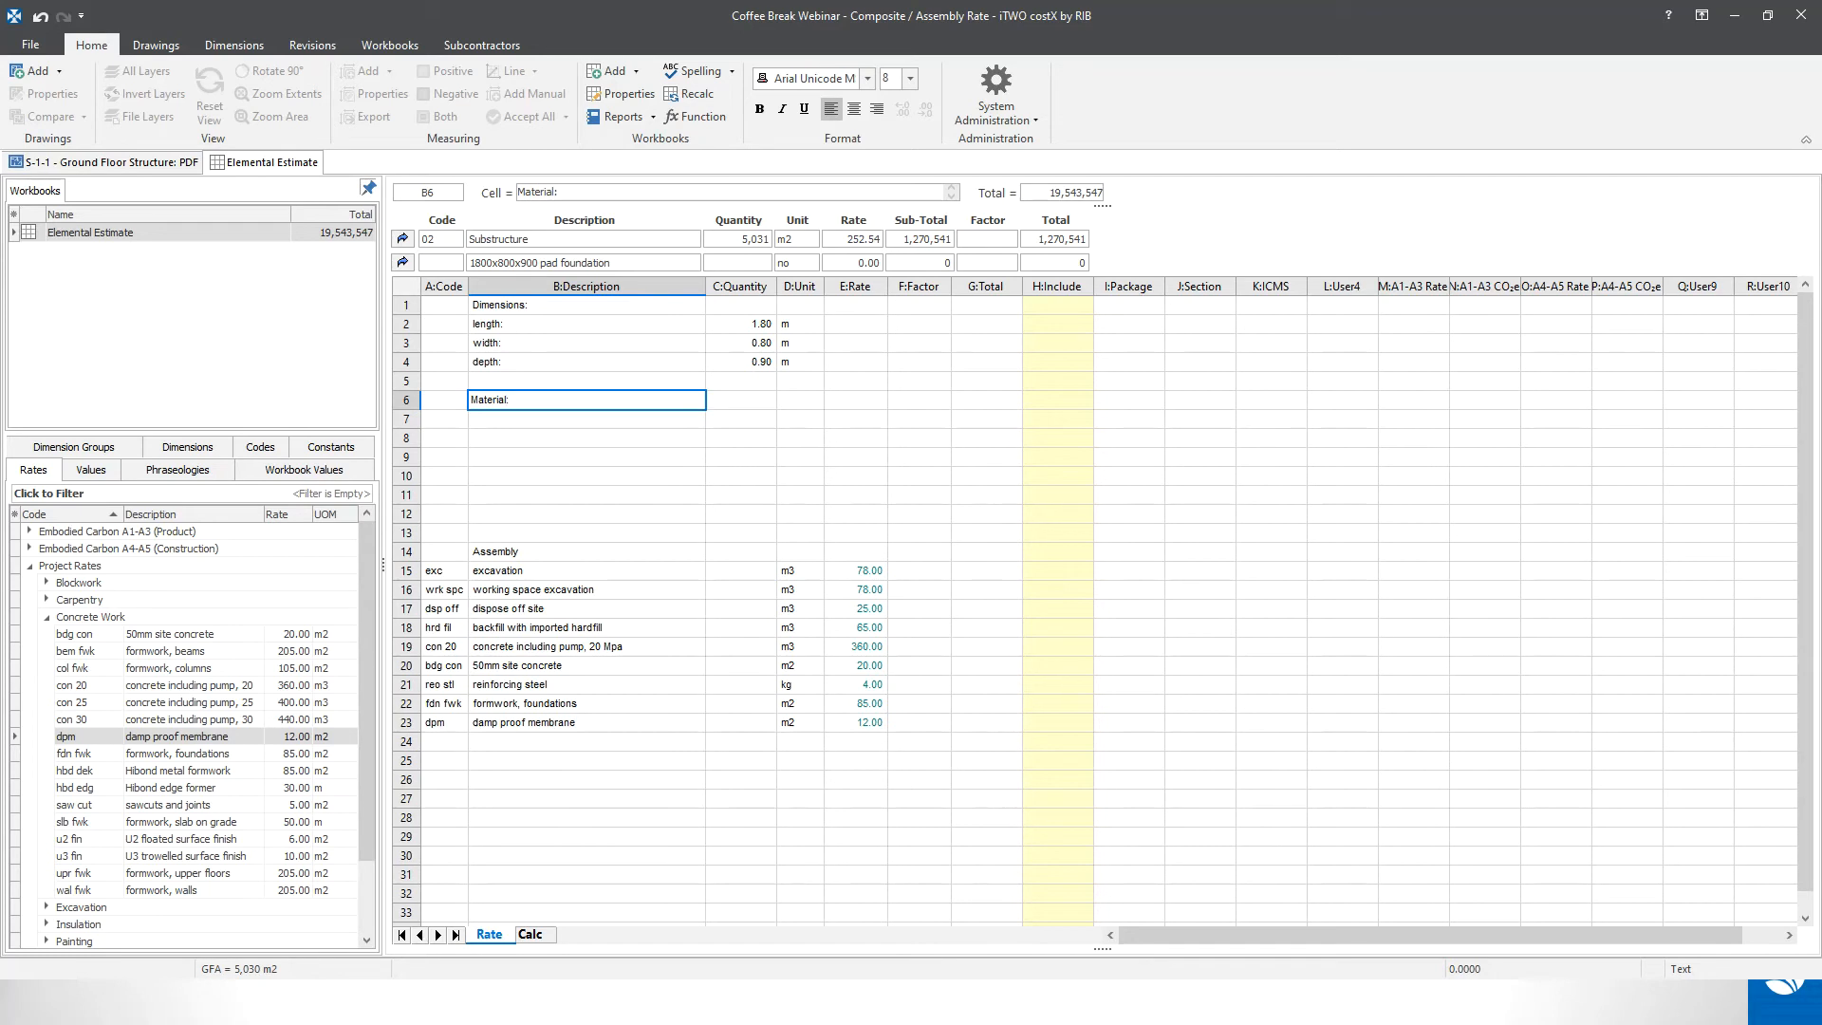
key(Return)
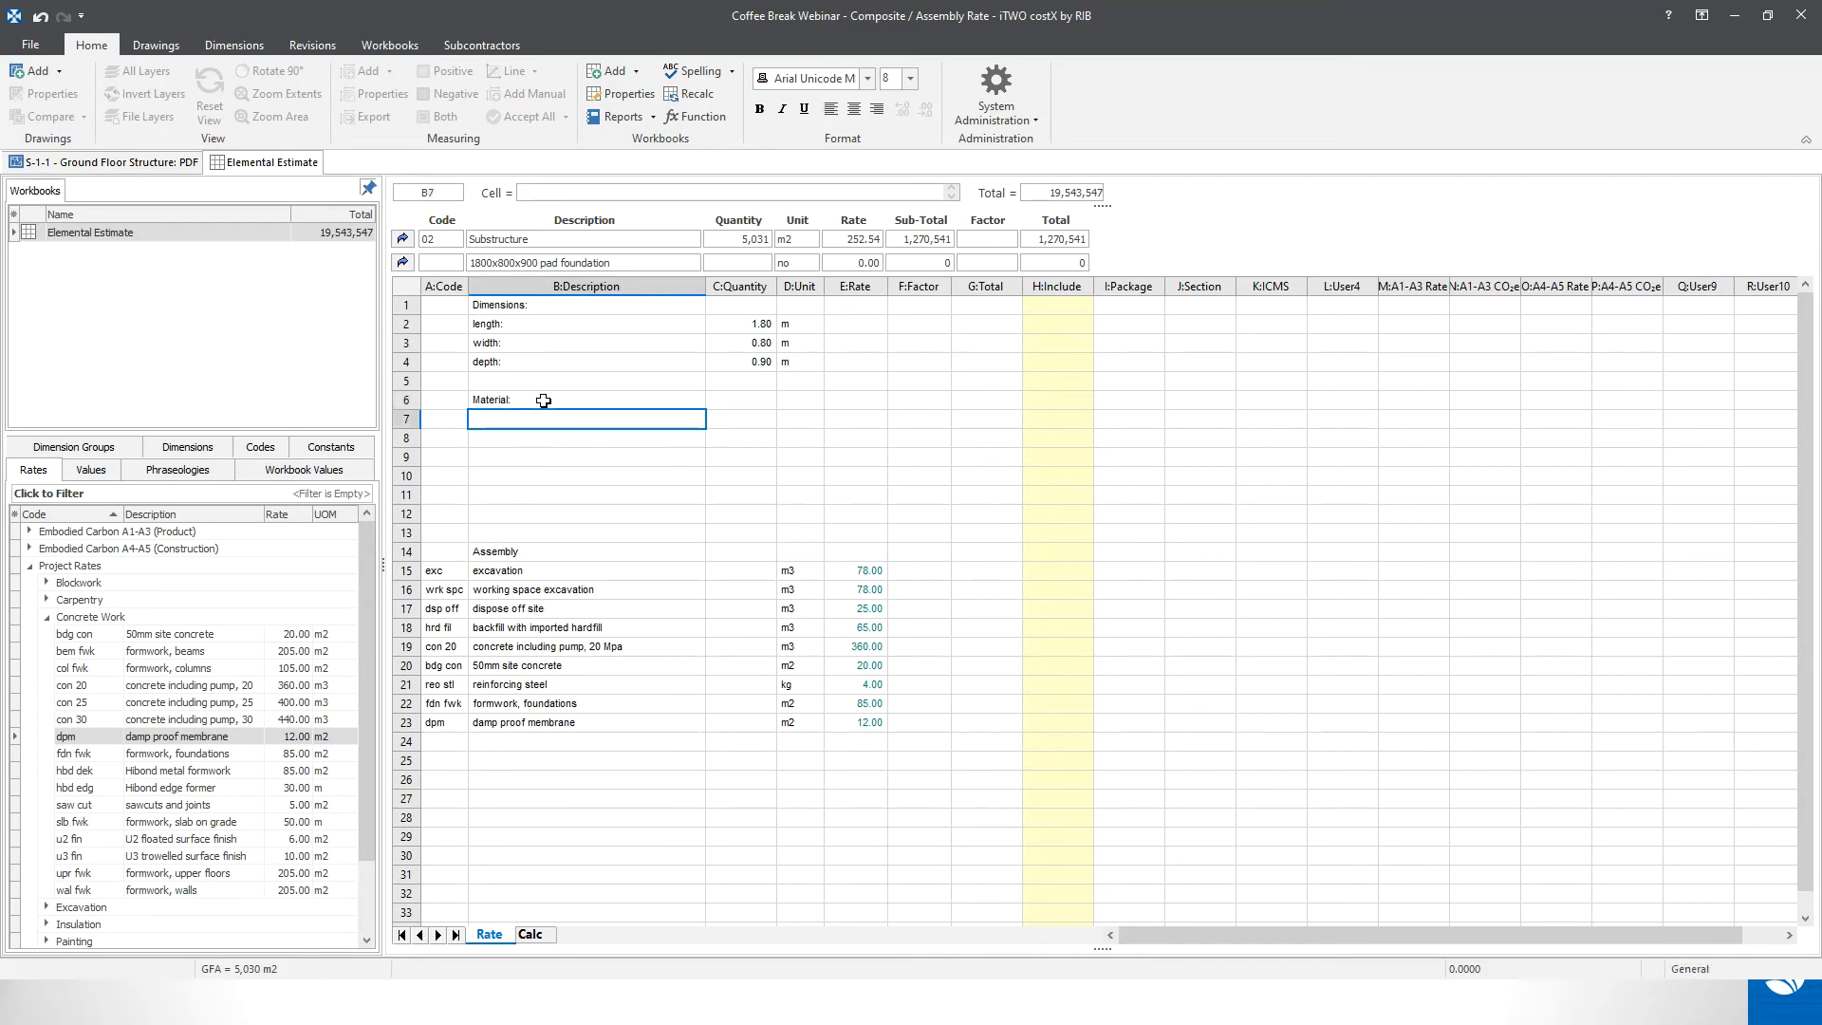
- Enter the description Concrete Strength? (20 / 25 / 30 MPa) in row 7
text(Concrte)
key(BackSpace)
text(ete Strength)
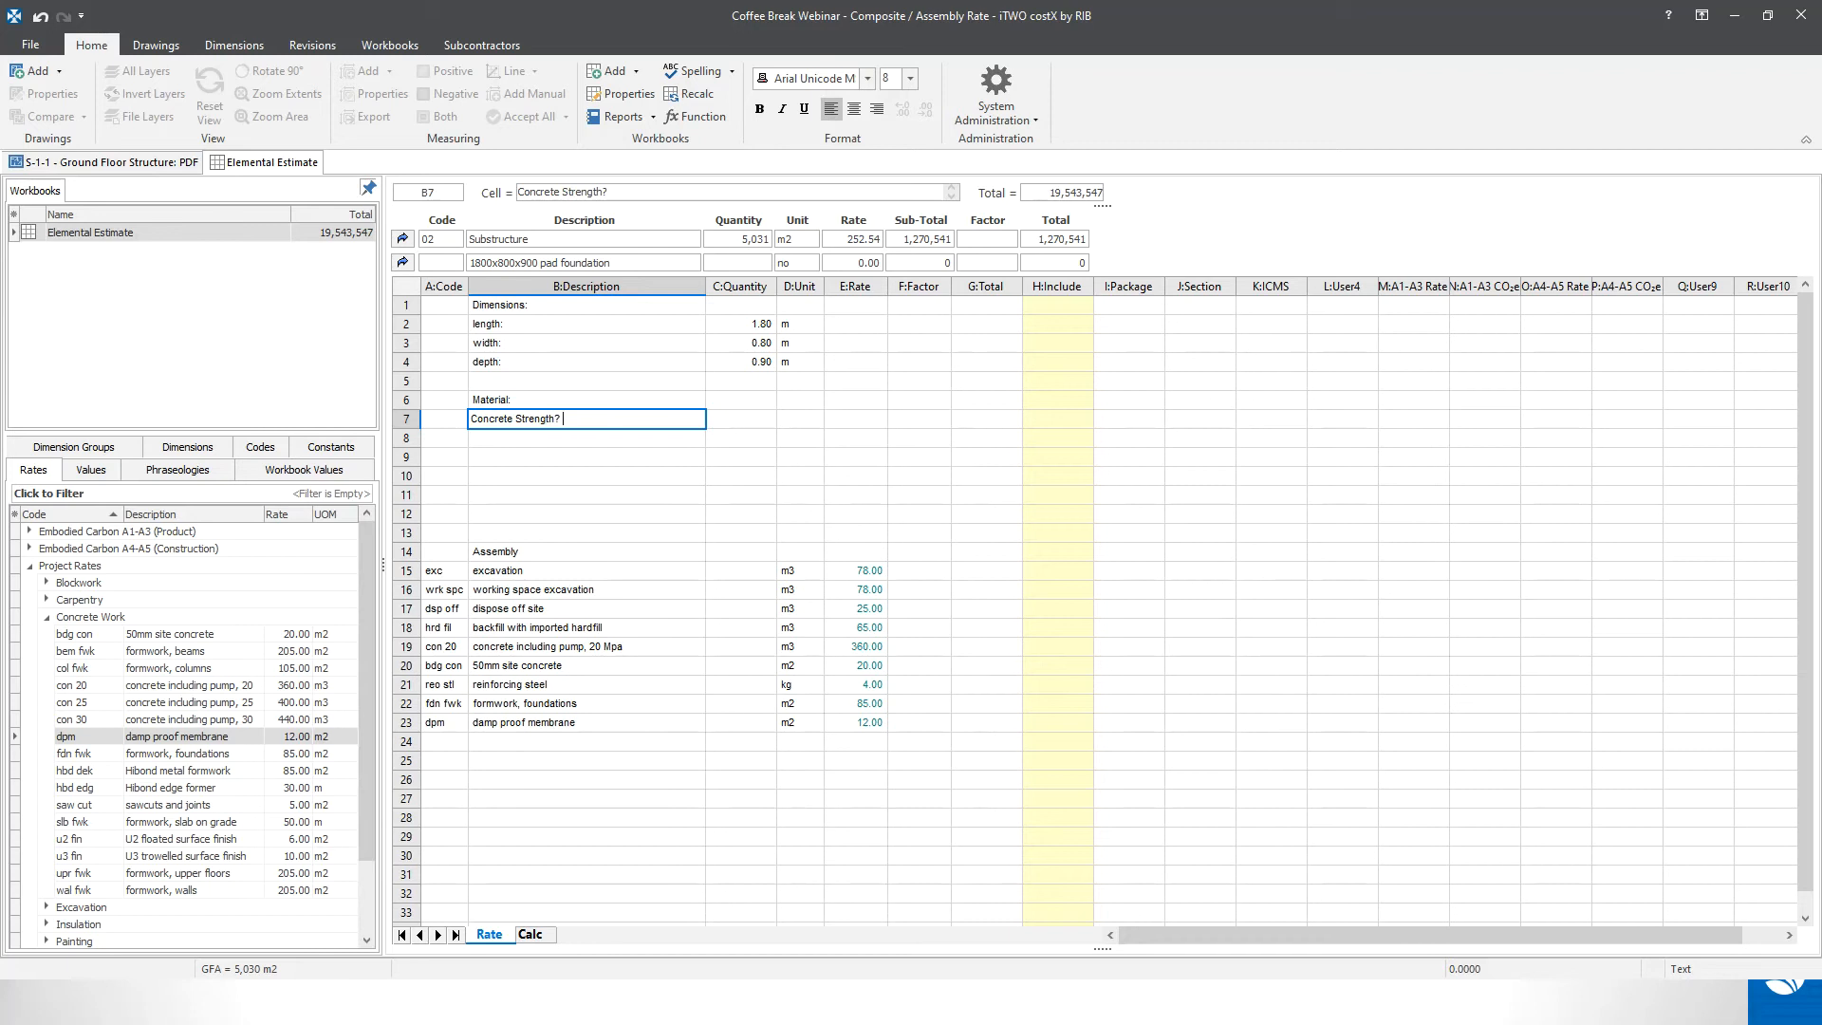
text(? (20 / 25 / 30 MPa)
- Set the concrete strength row's unit to MPa and its quantity to 20
click(789, 423)
text(MPa)
click(732, 419)
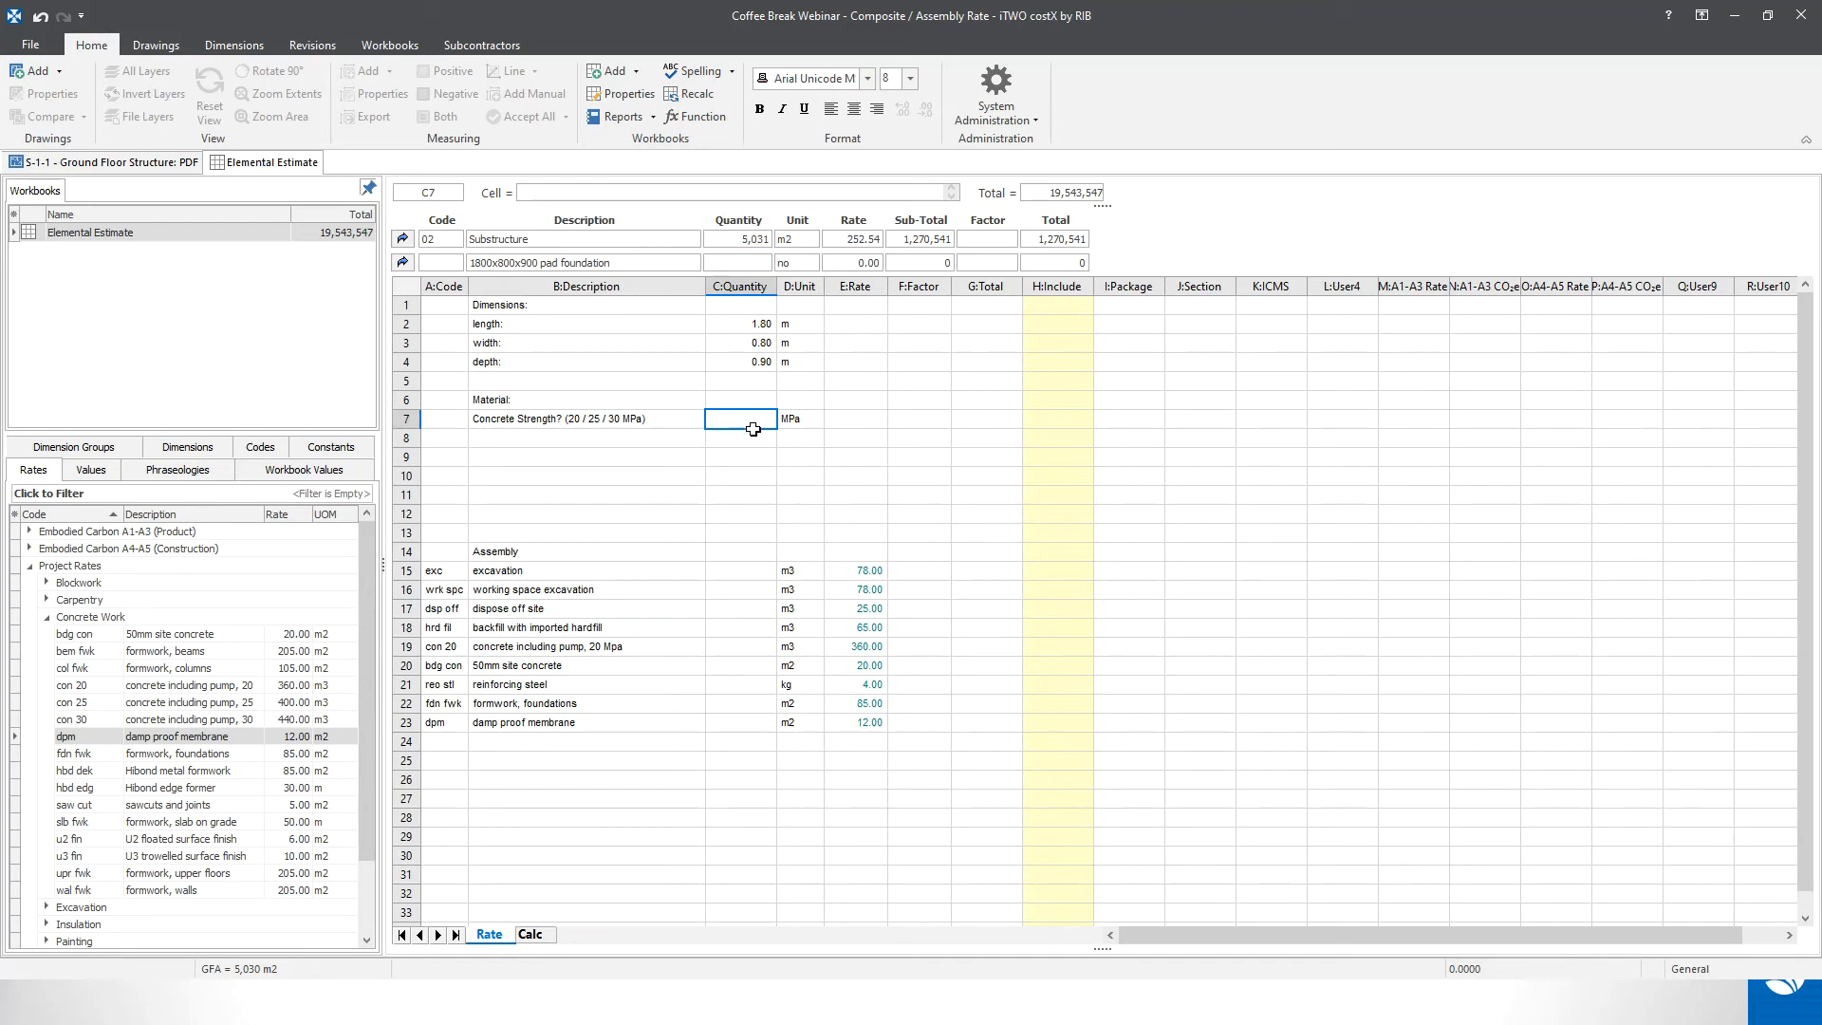
text(20)
click(752, 440)
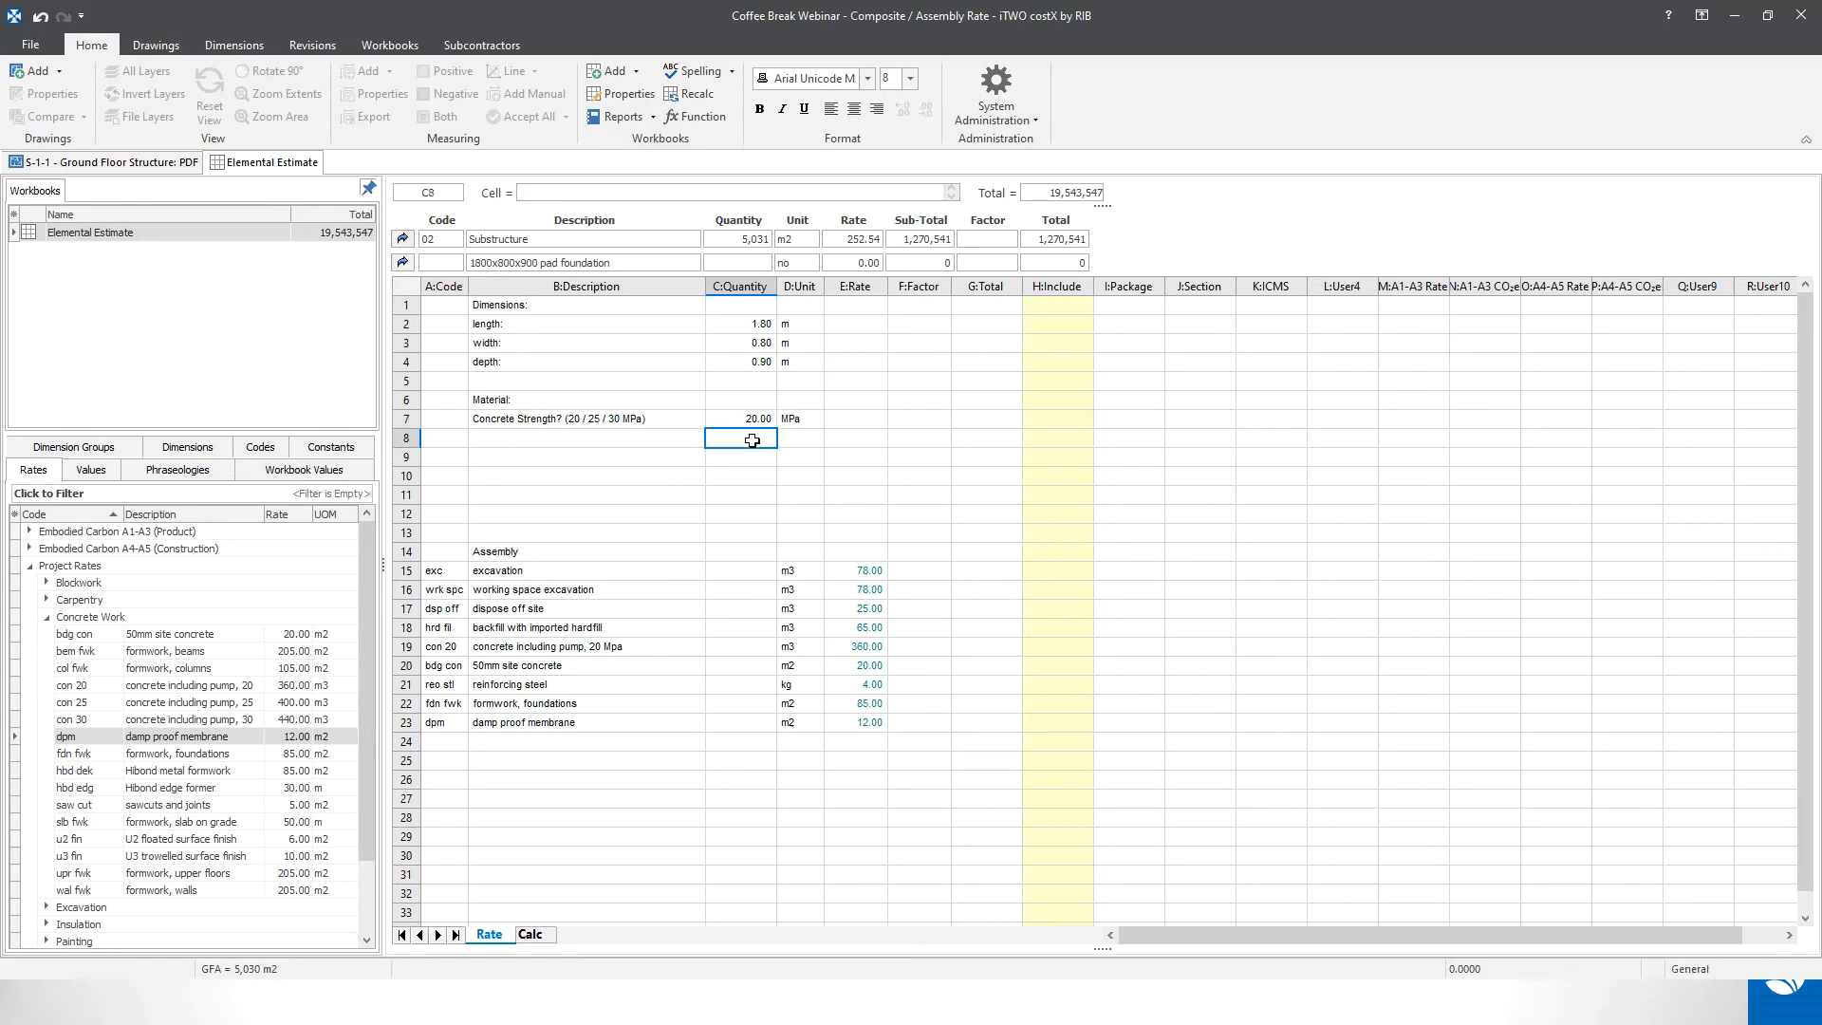
click(758, 422)
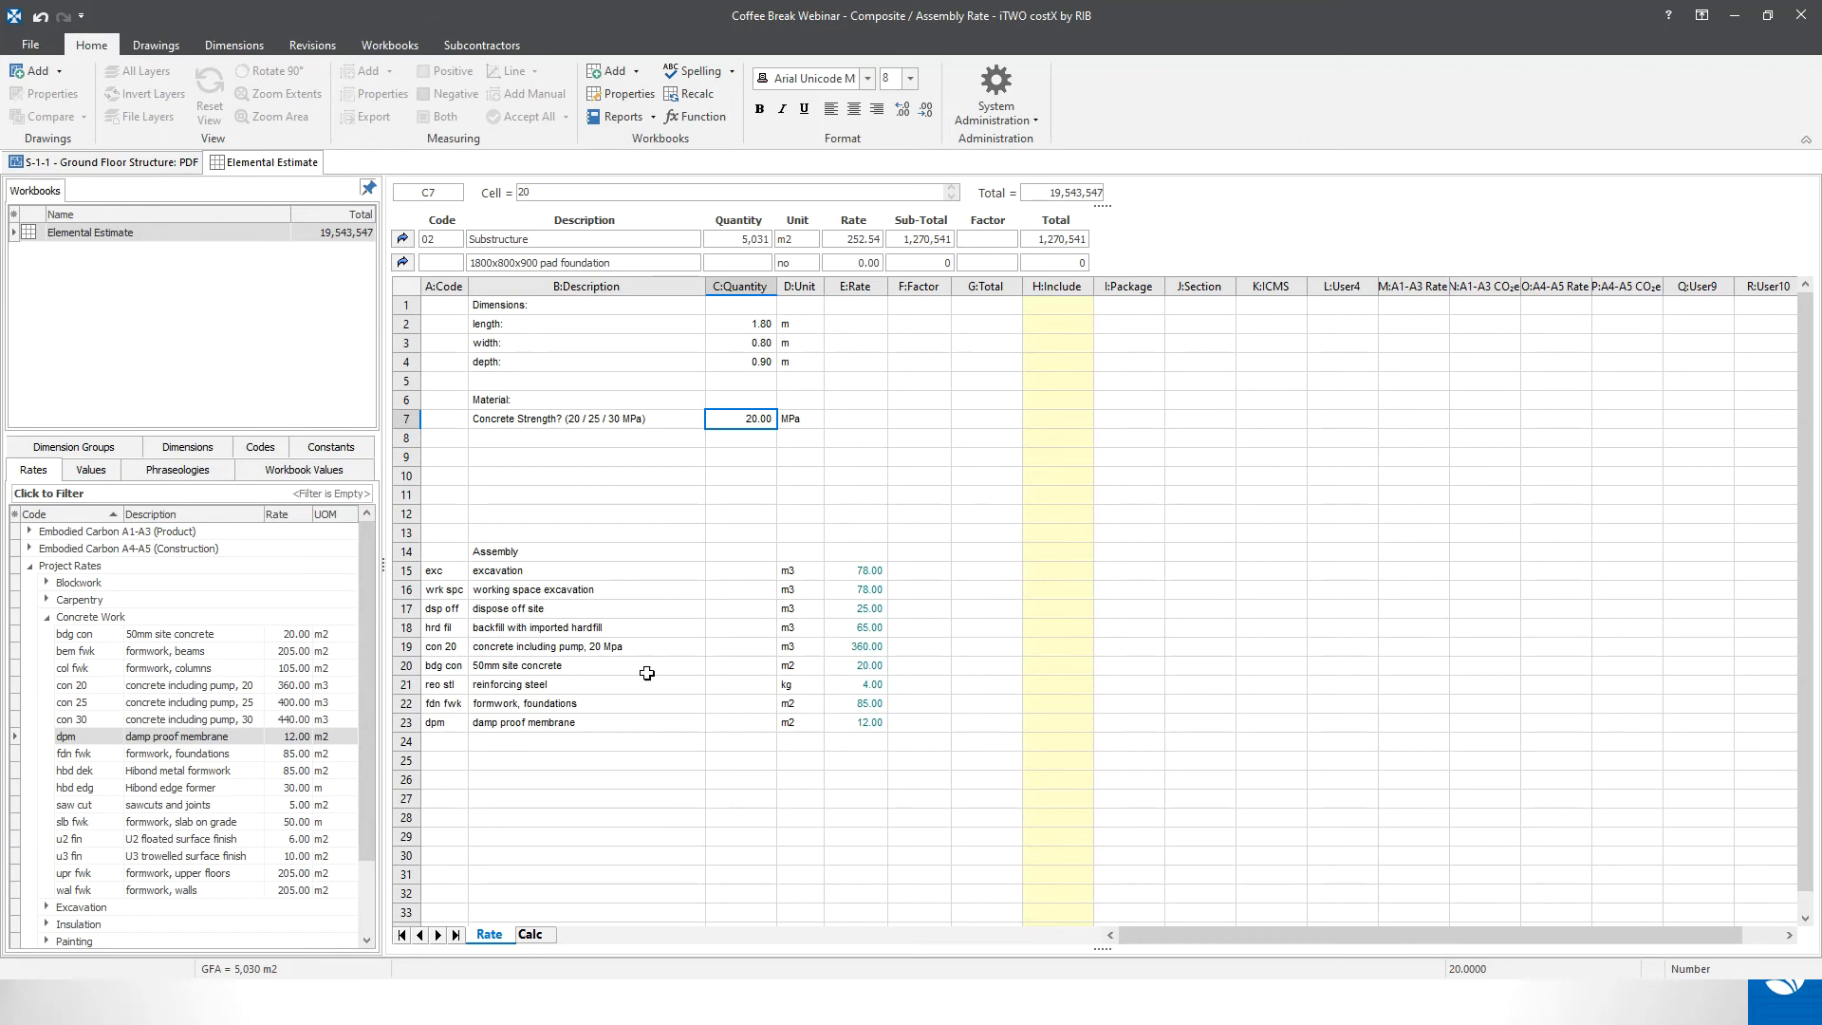
- Make the Dimensions:, Material: and Assembly headings bold
click(520, 308)
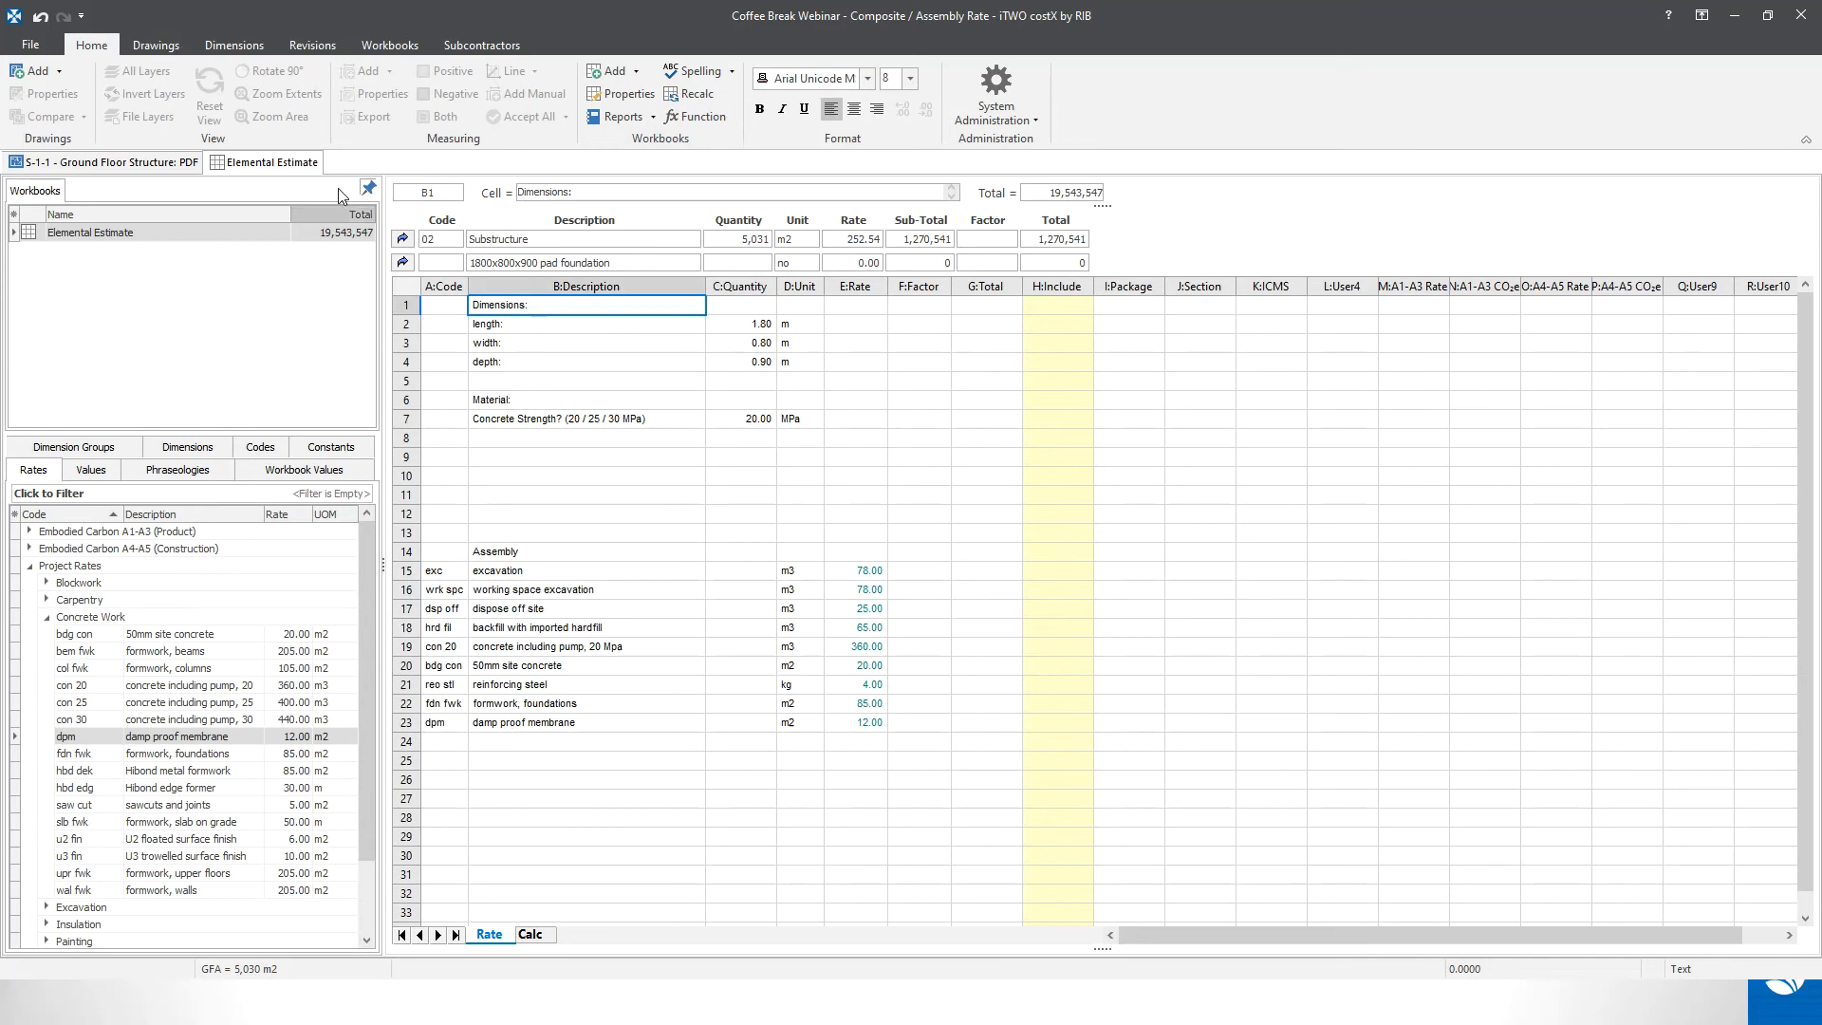
click(389, 45)
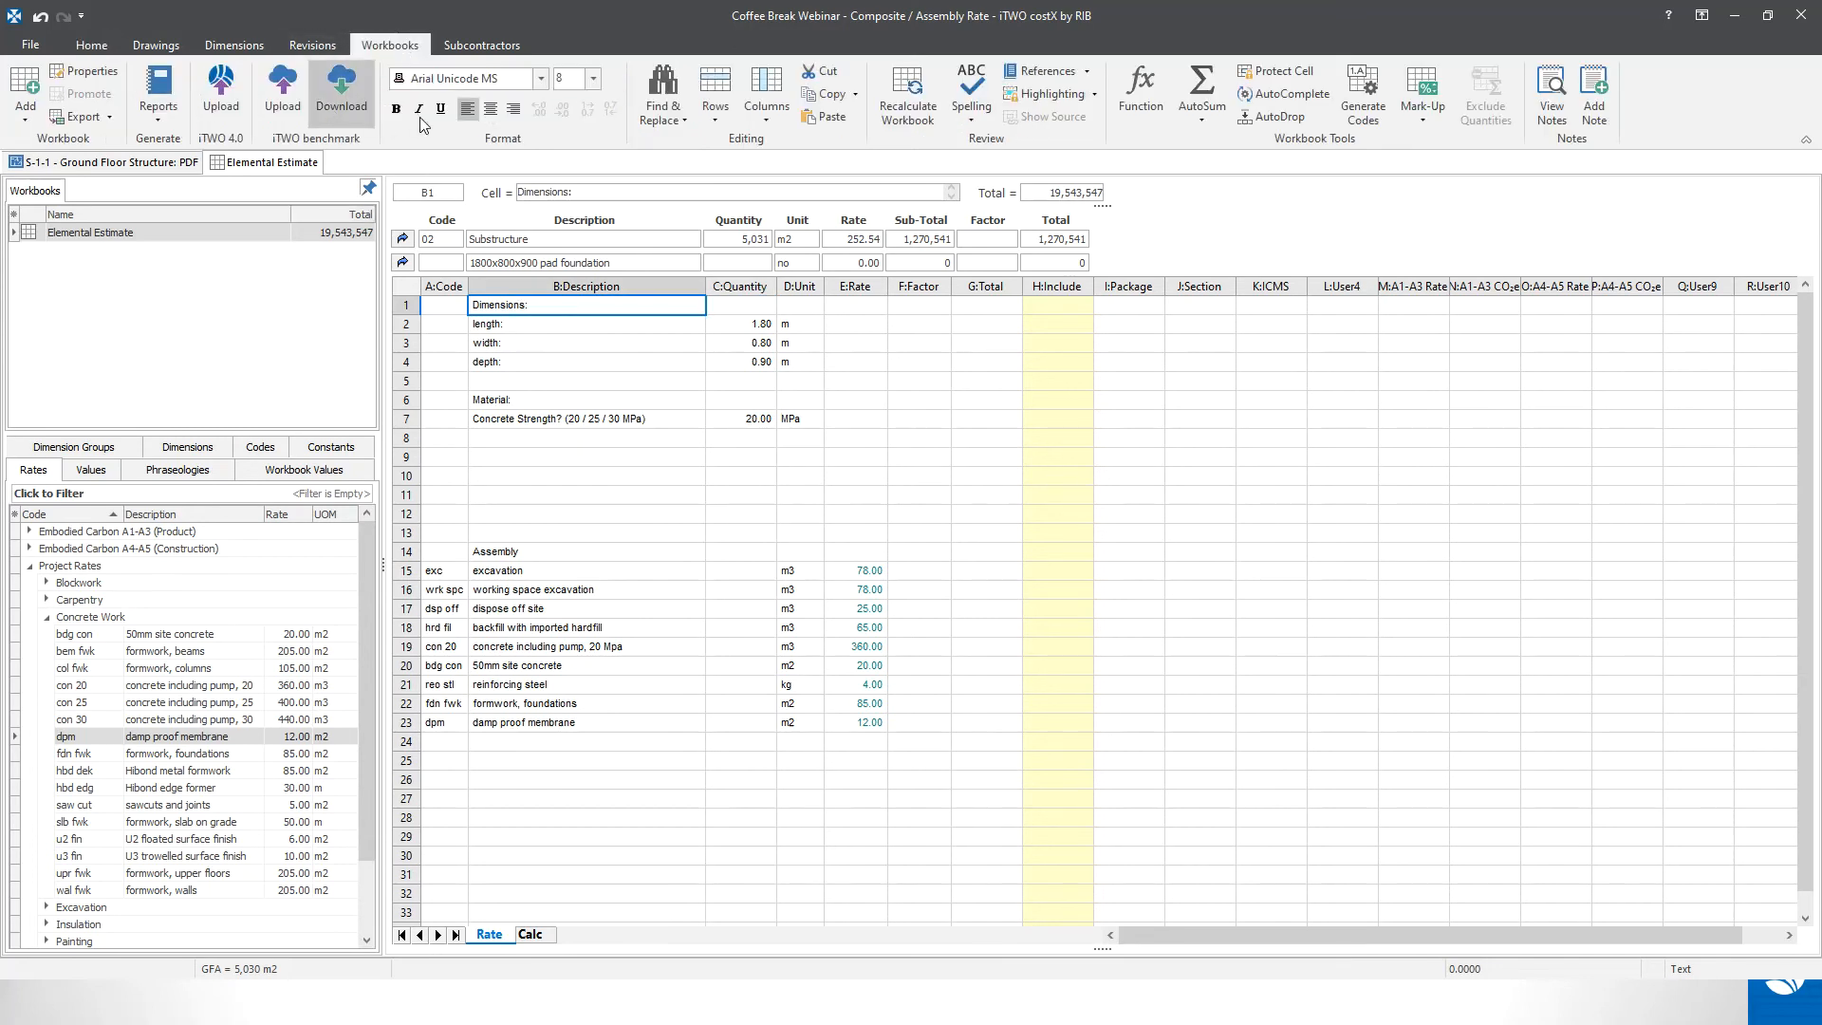
click(395, 108)
click(507, 400)
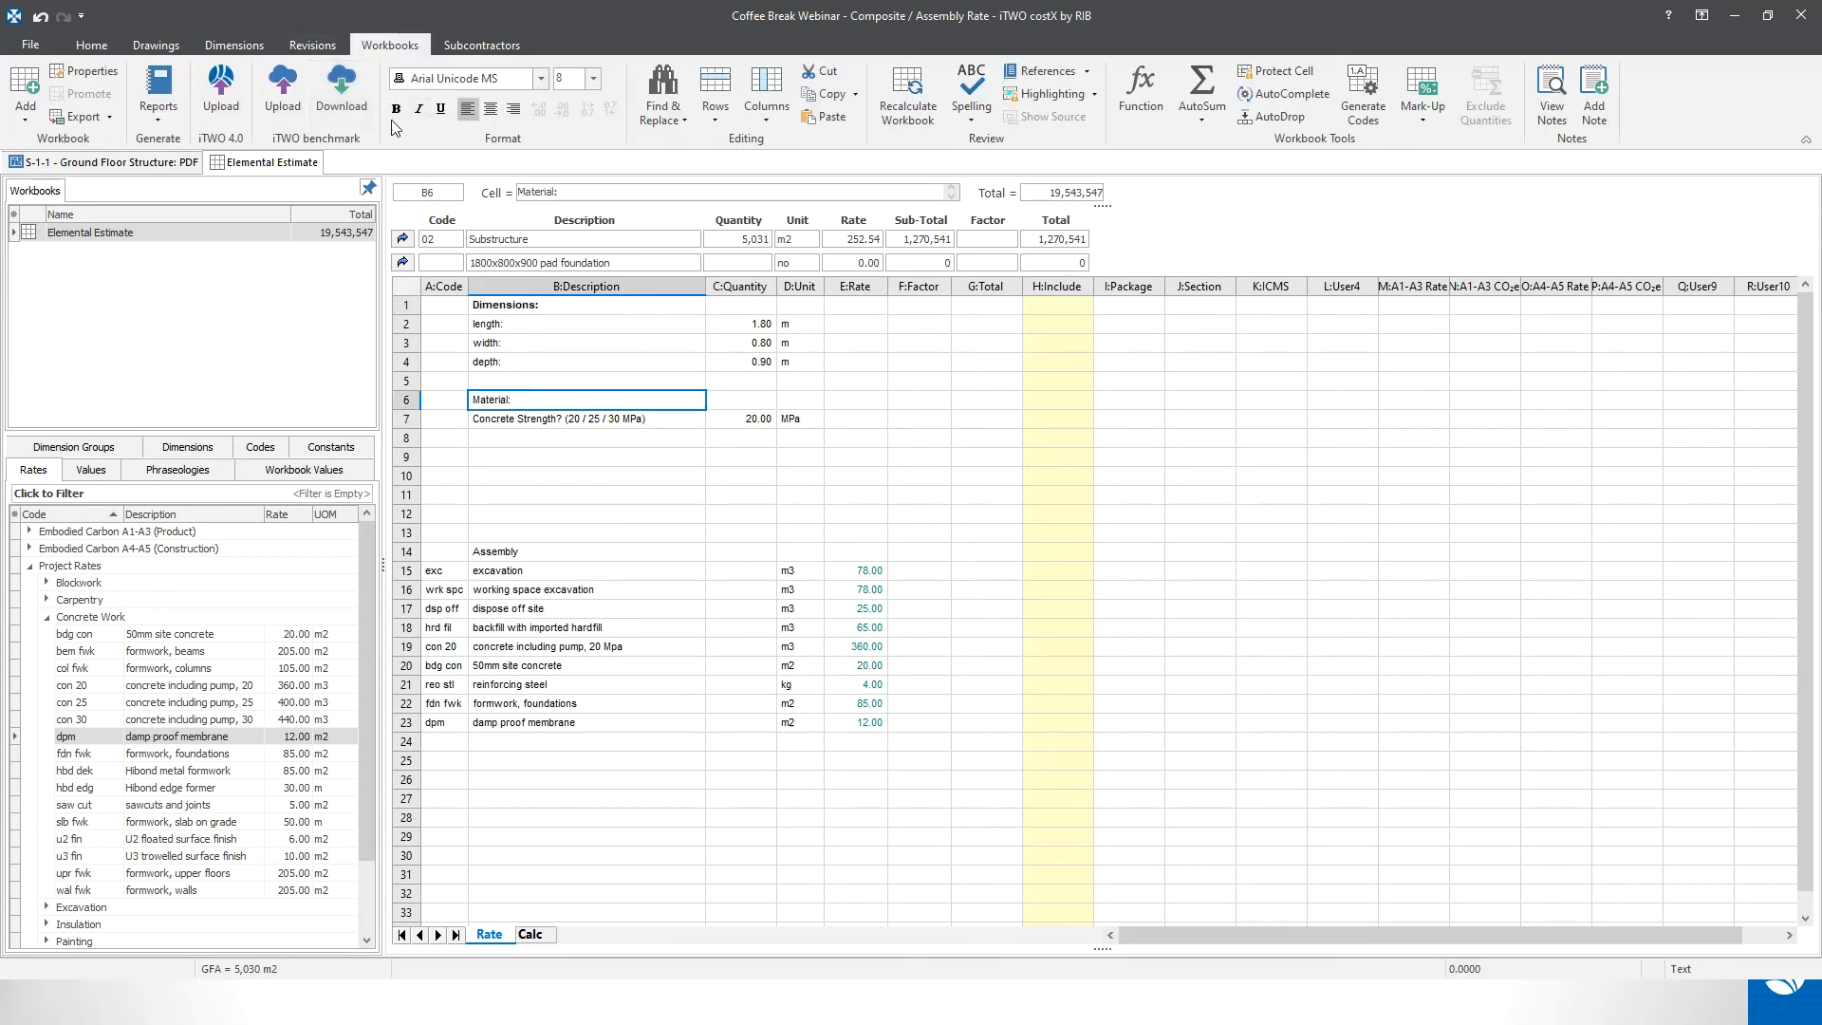
click(396, 109)
click(519, 553)
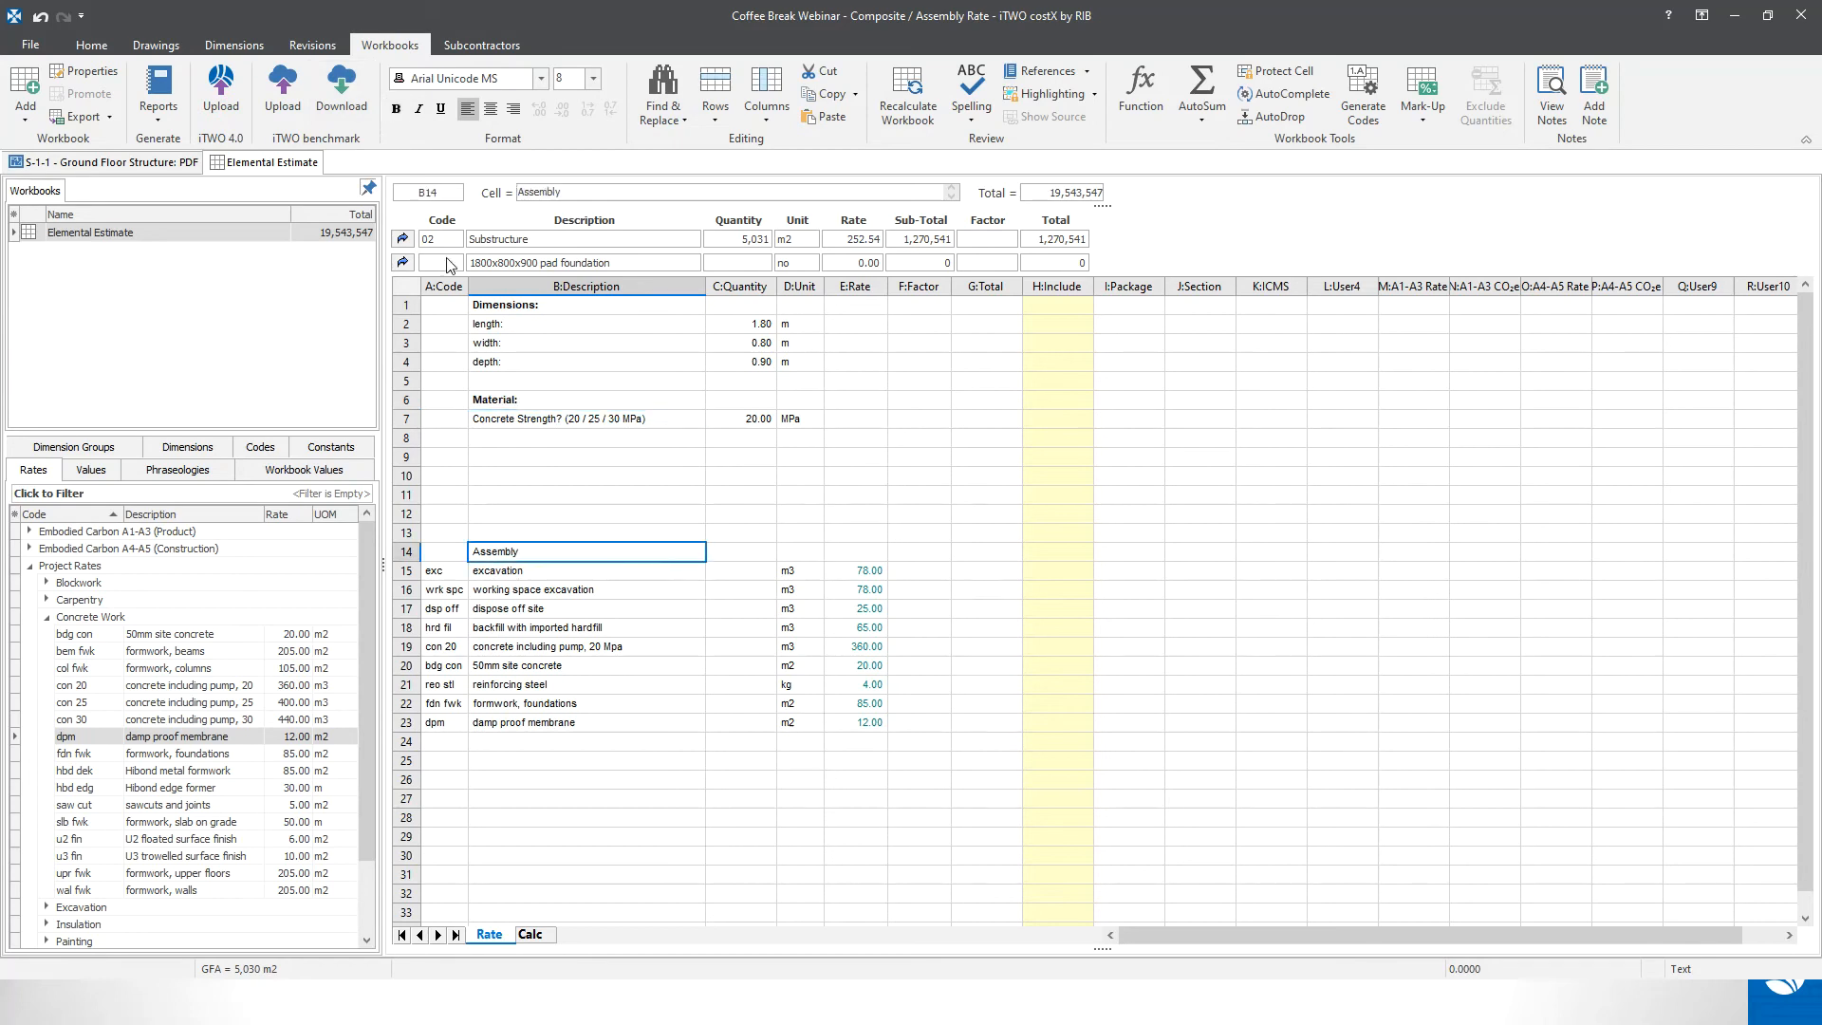
click(396, 109)
- Add a colon to the end of the Assembly heading in row 14
click(517, 192)
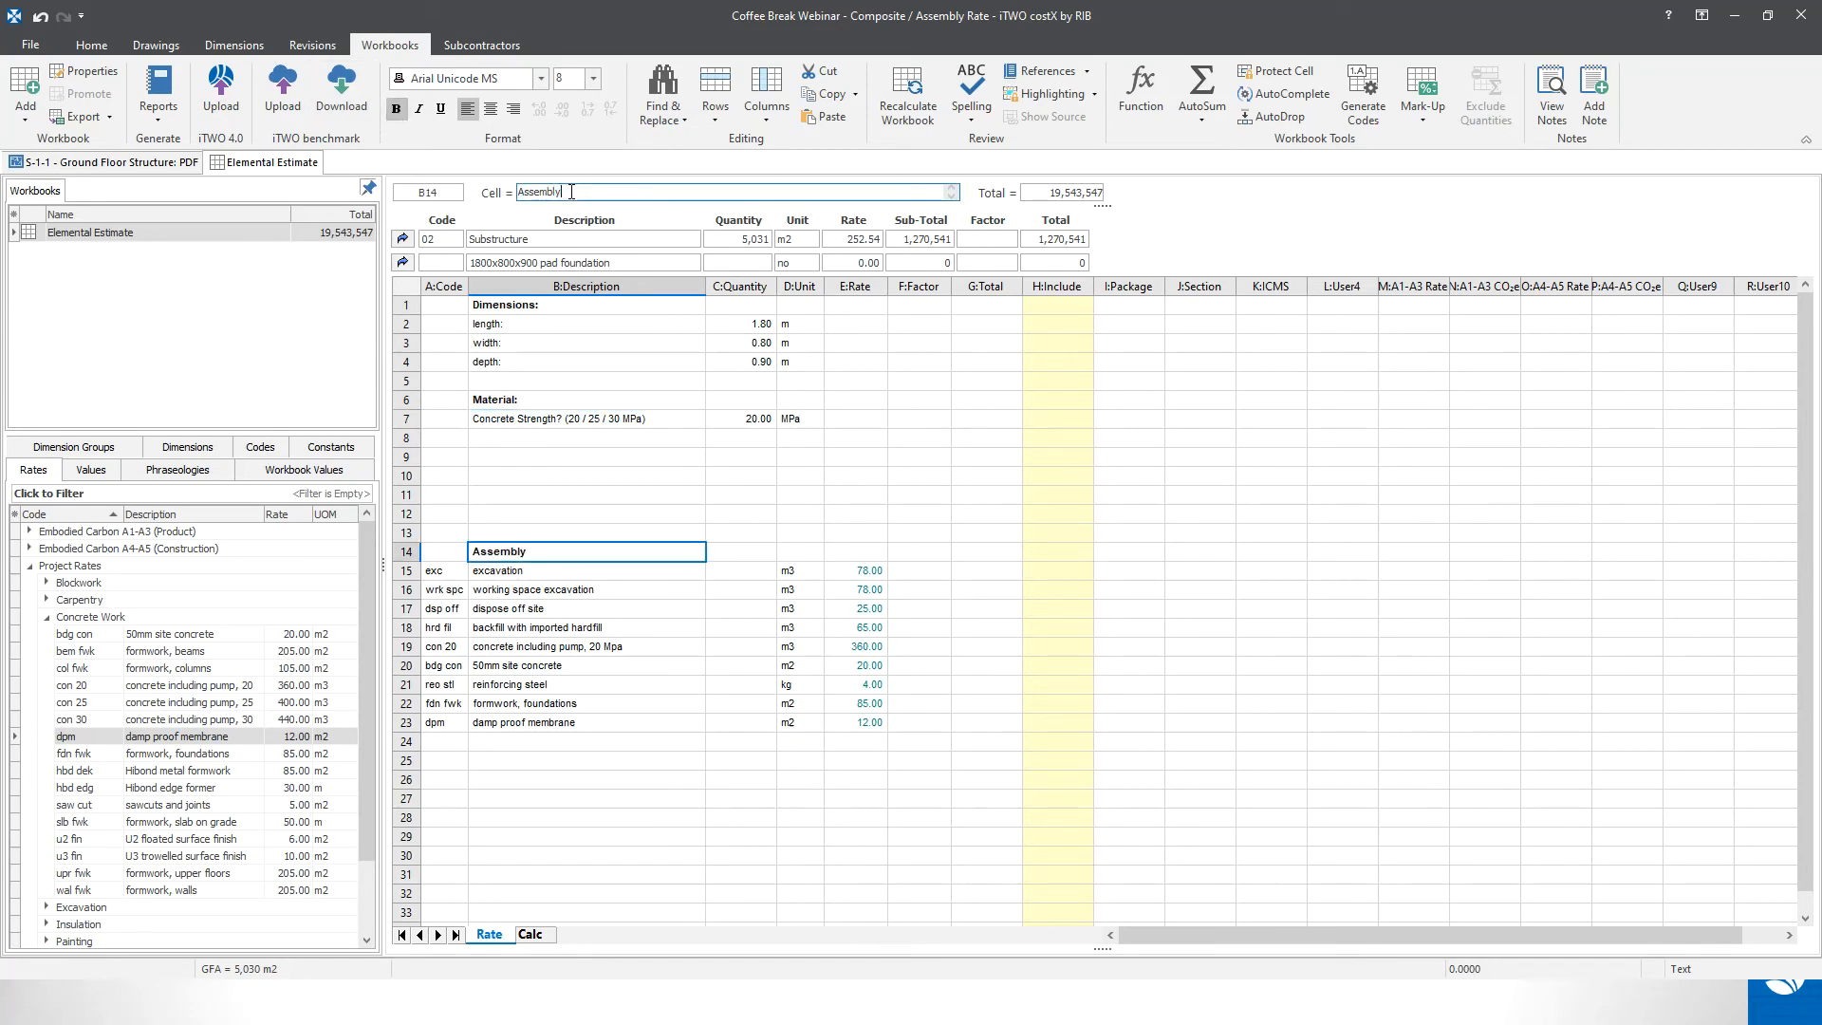
text(:)
click(622, 399)
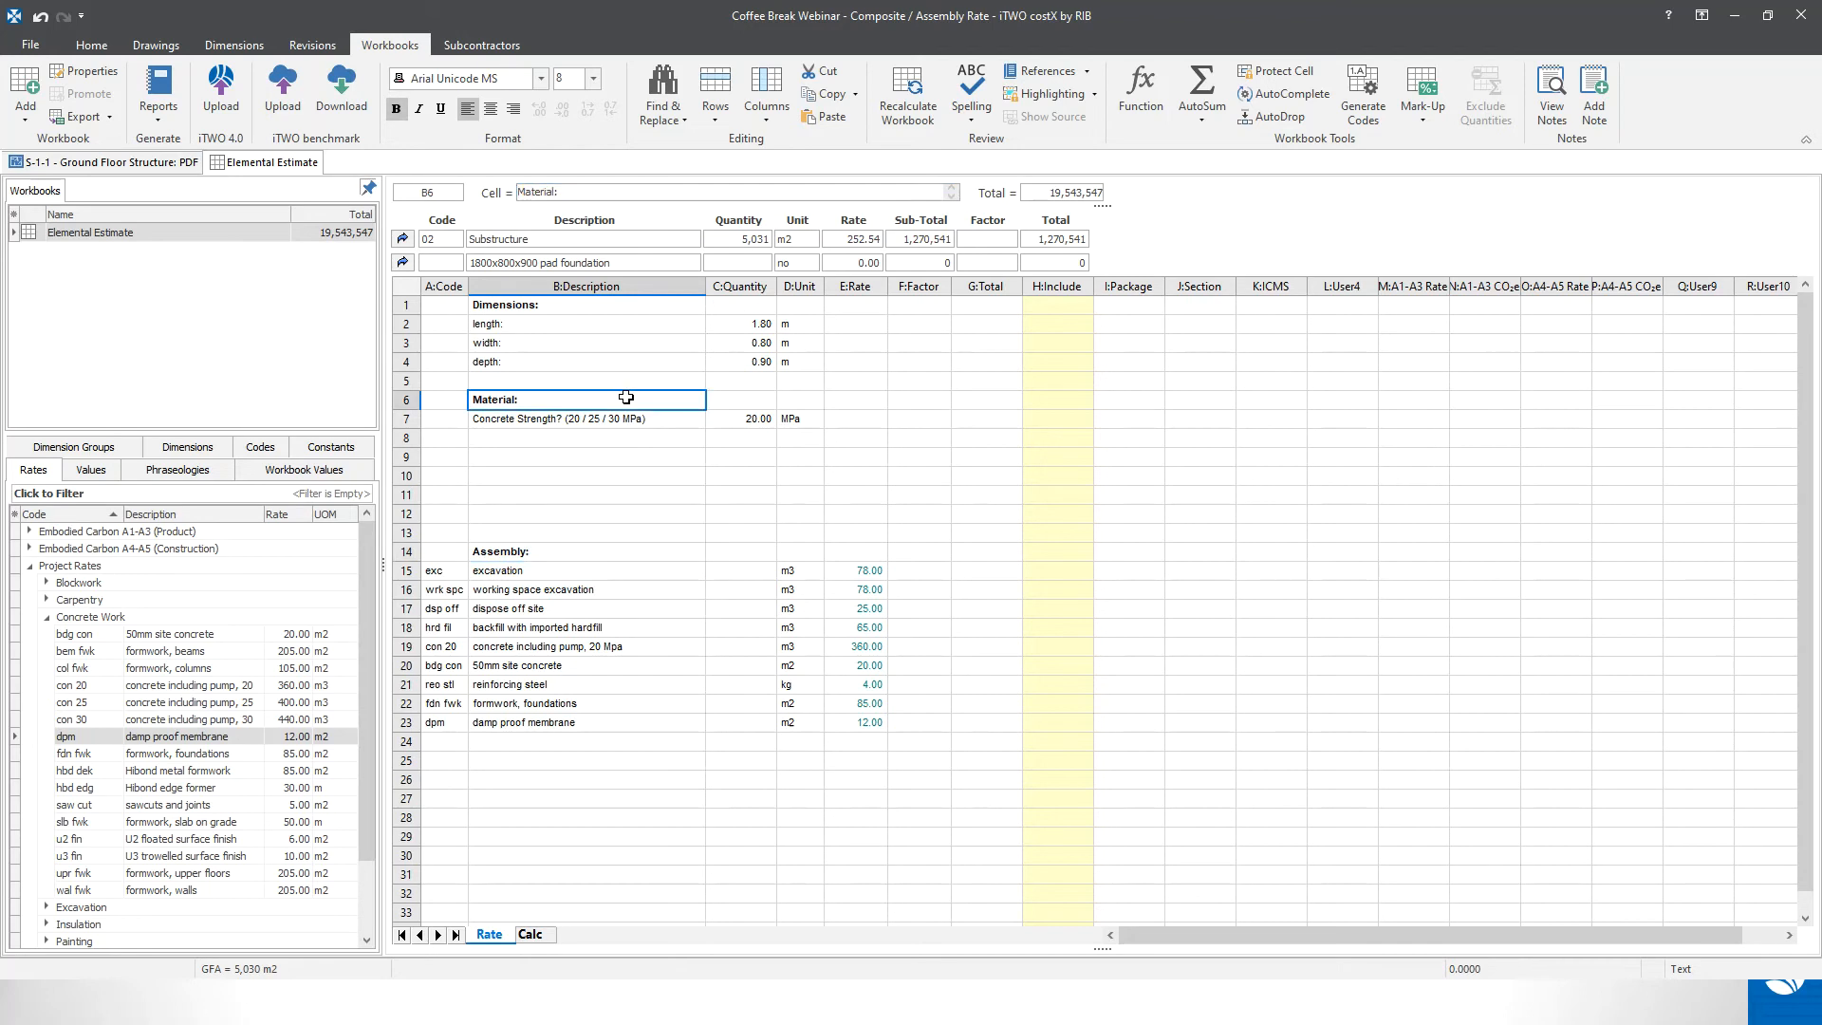
- Enter the heading Rebar: in the description of row 10, with HD-25 and HR-12 in rows 11 and 12
click(552, 455)
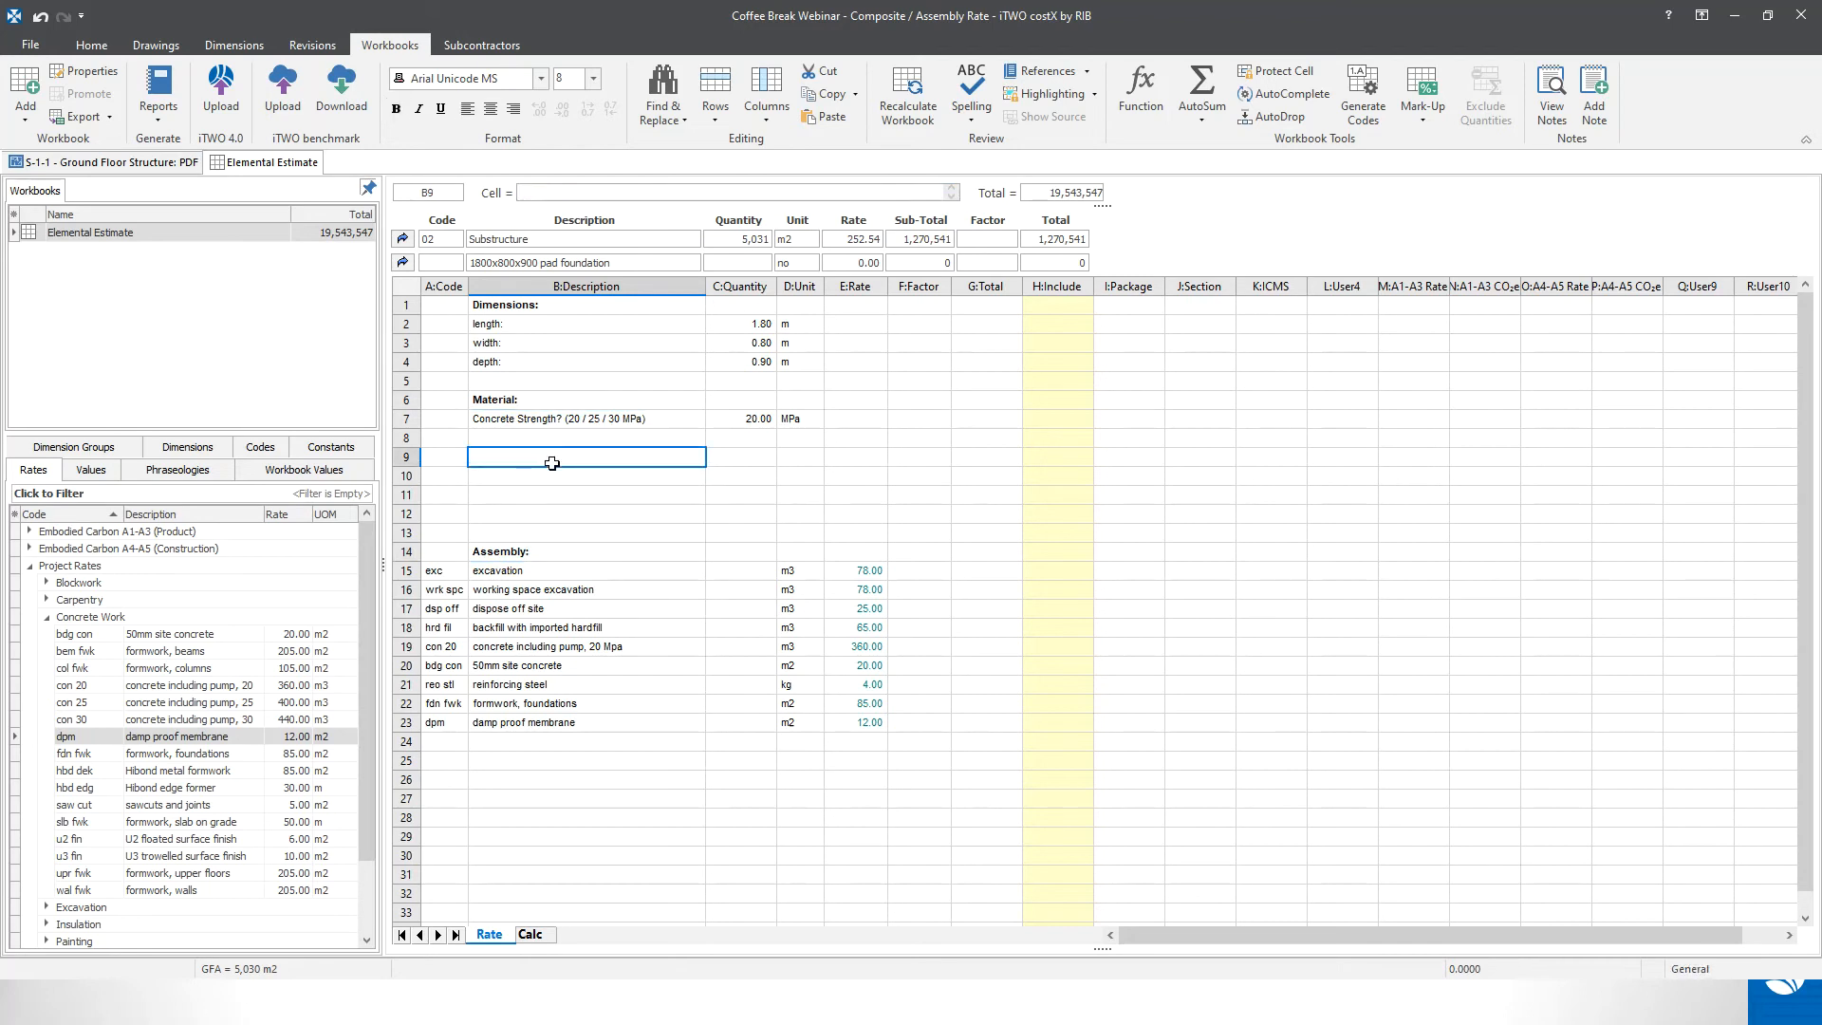
click(548, 481)
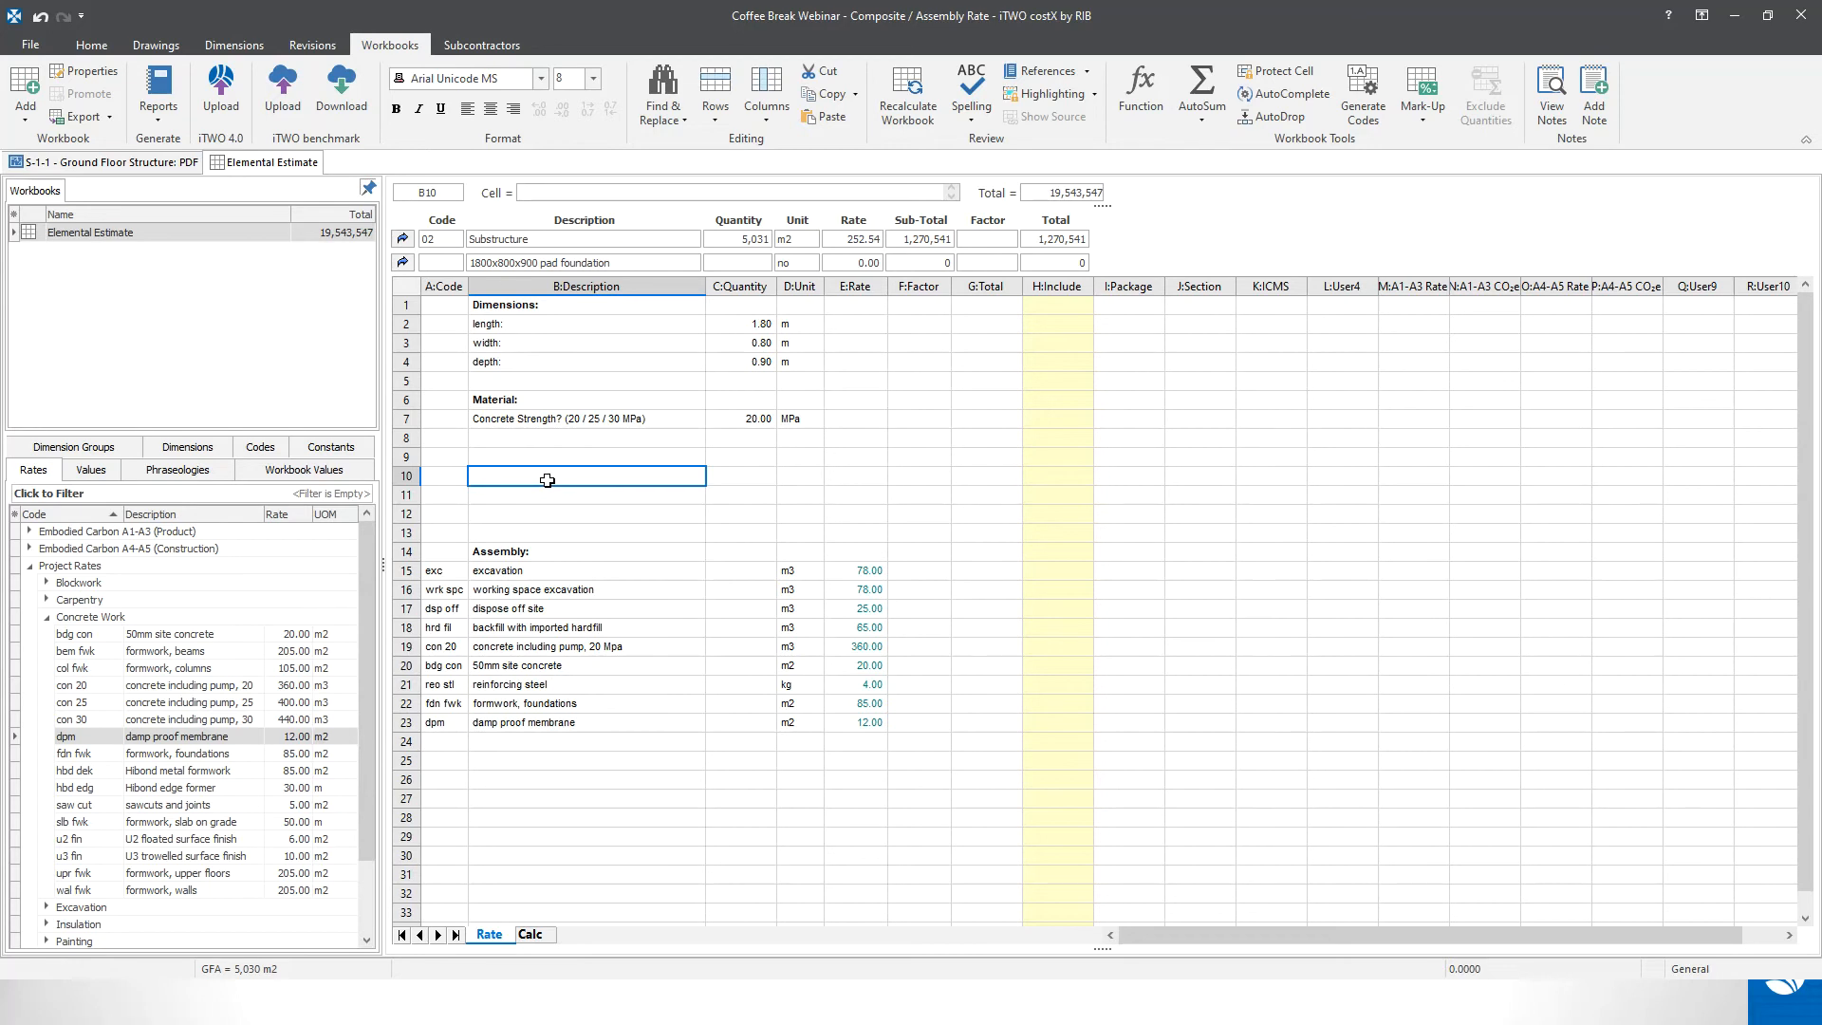
text(Rebar:)
key(Return)
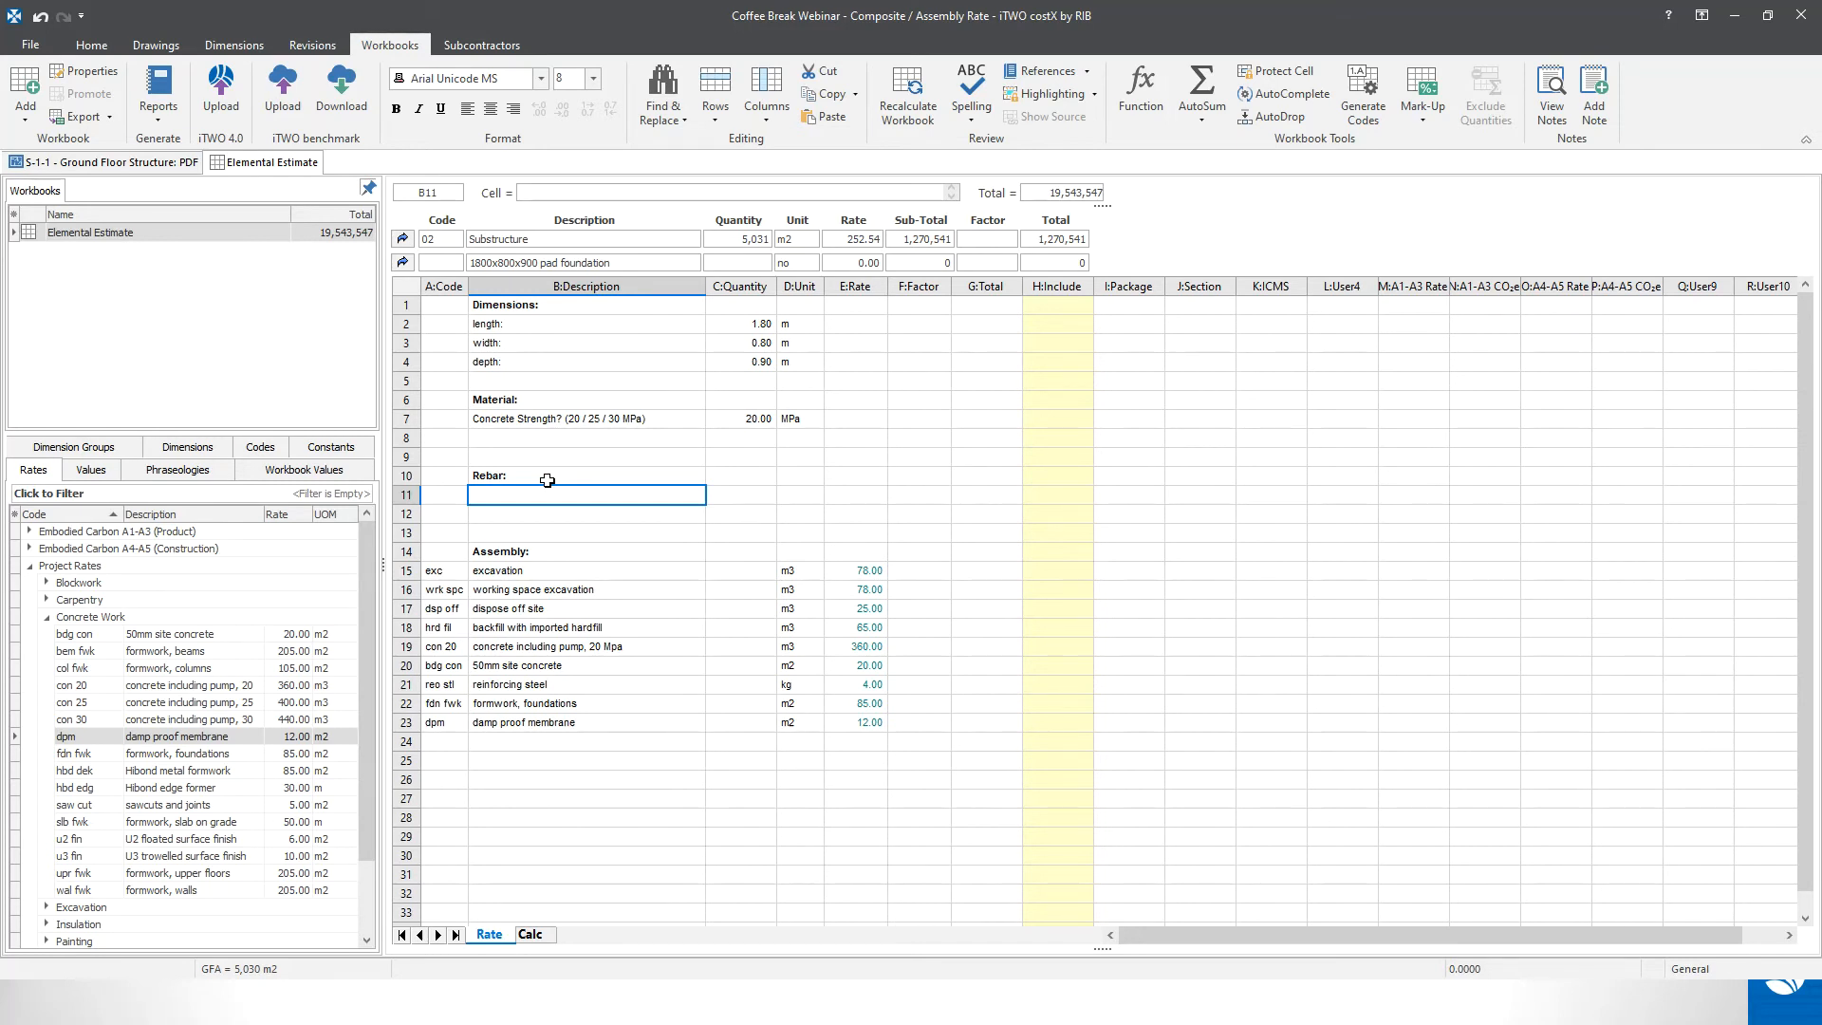
text(HD-25)
key(Return)
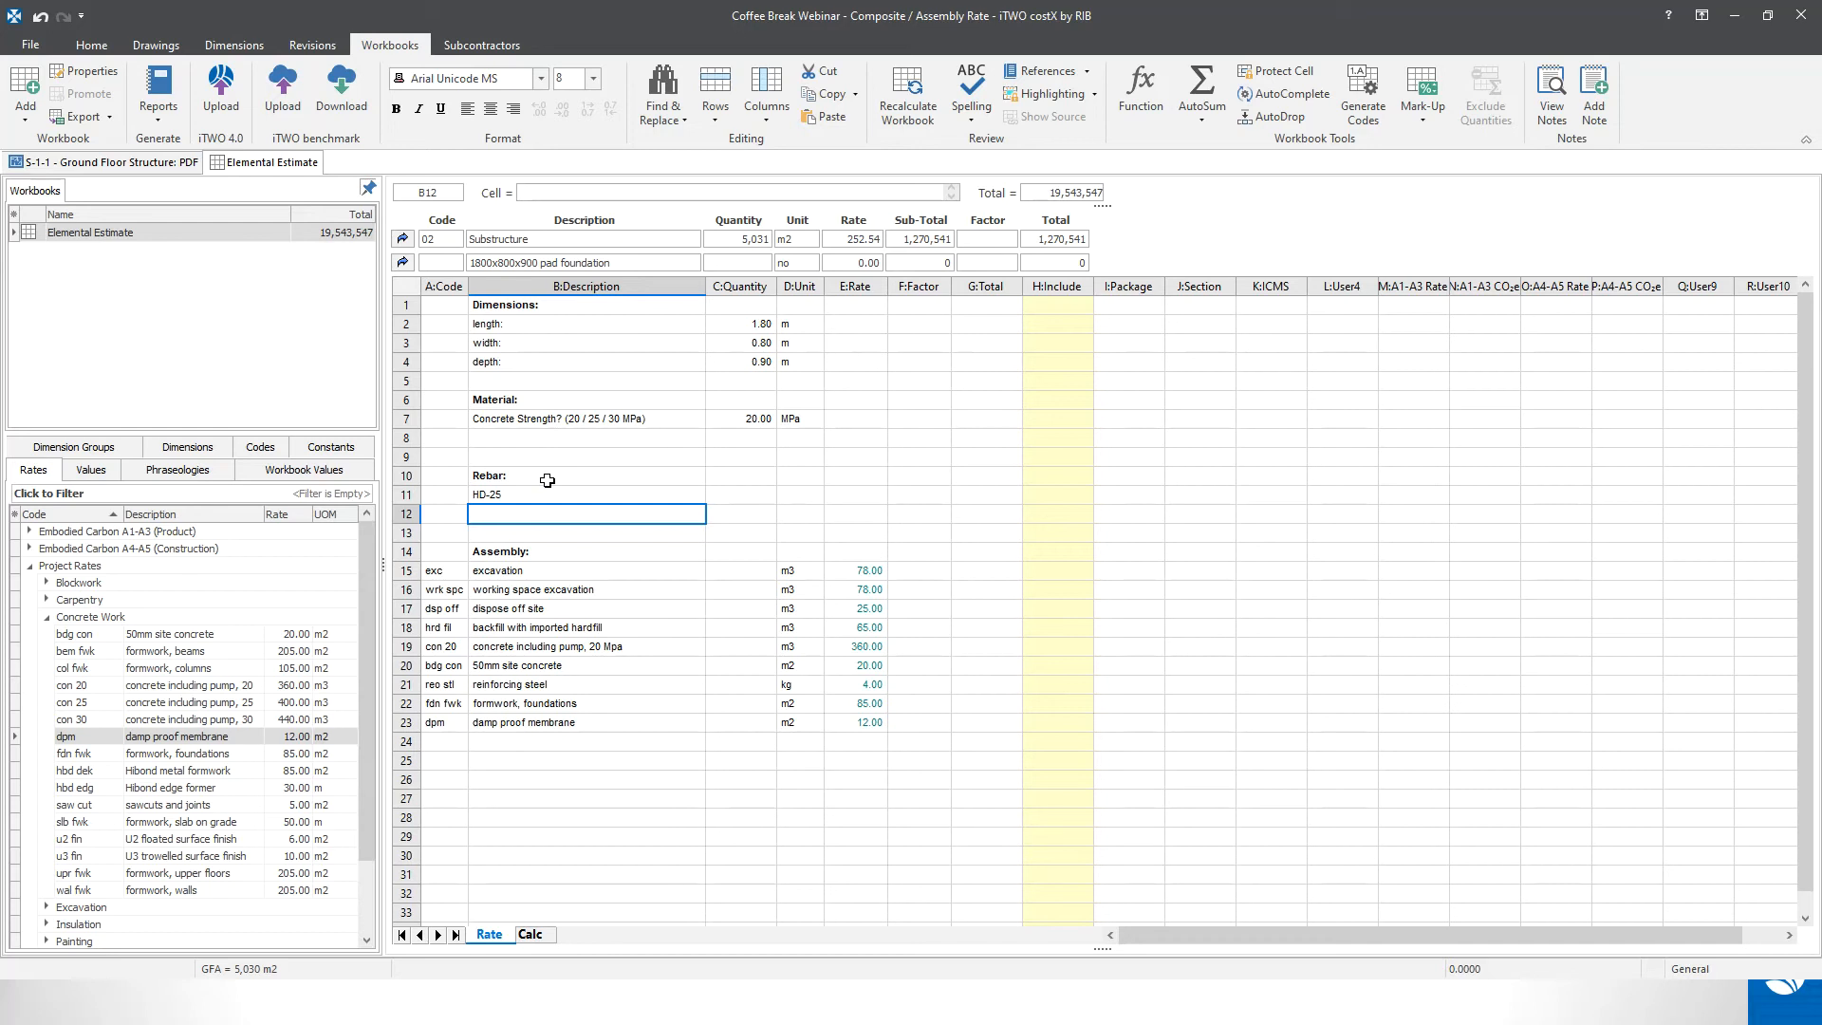
text(HR-12)
key(Return)
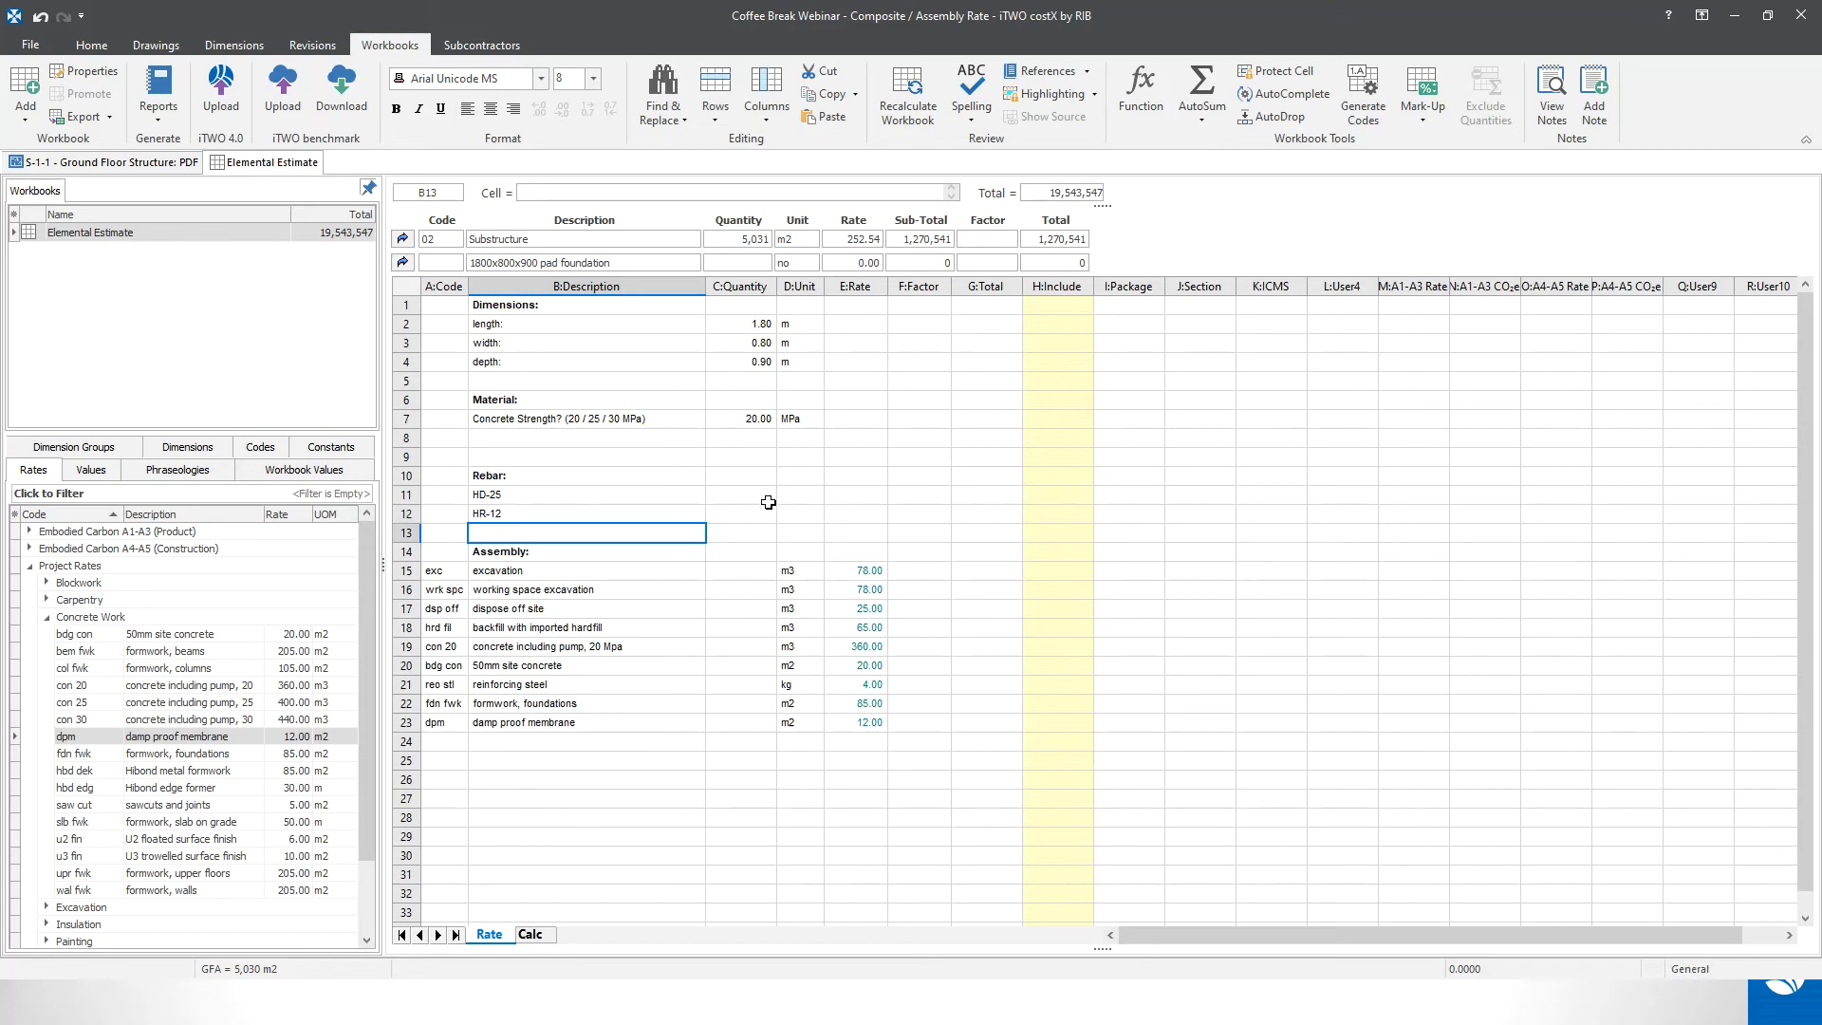
- Set the unit of the HD-25 and HR-12 rows to m
click(808, 497)
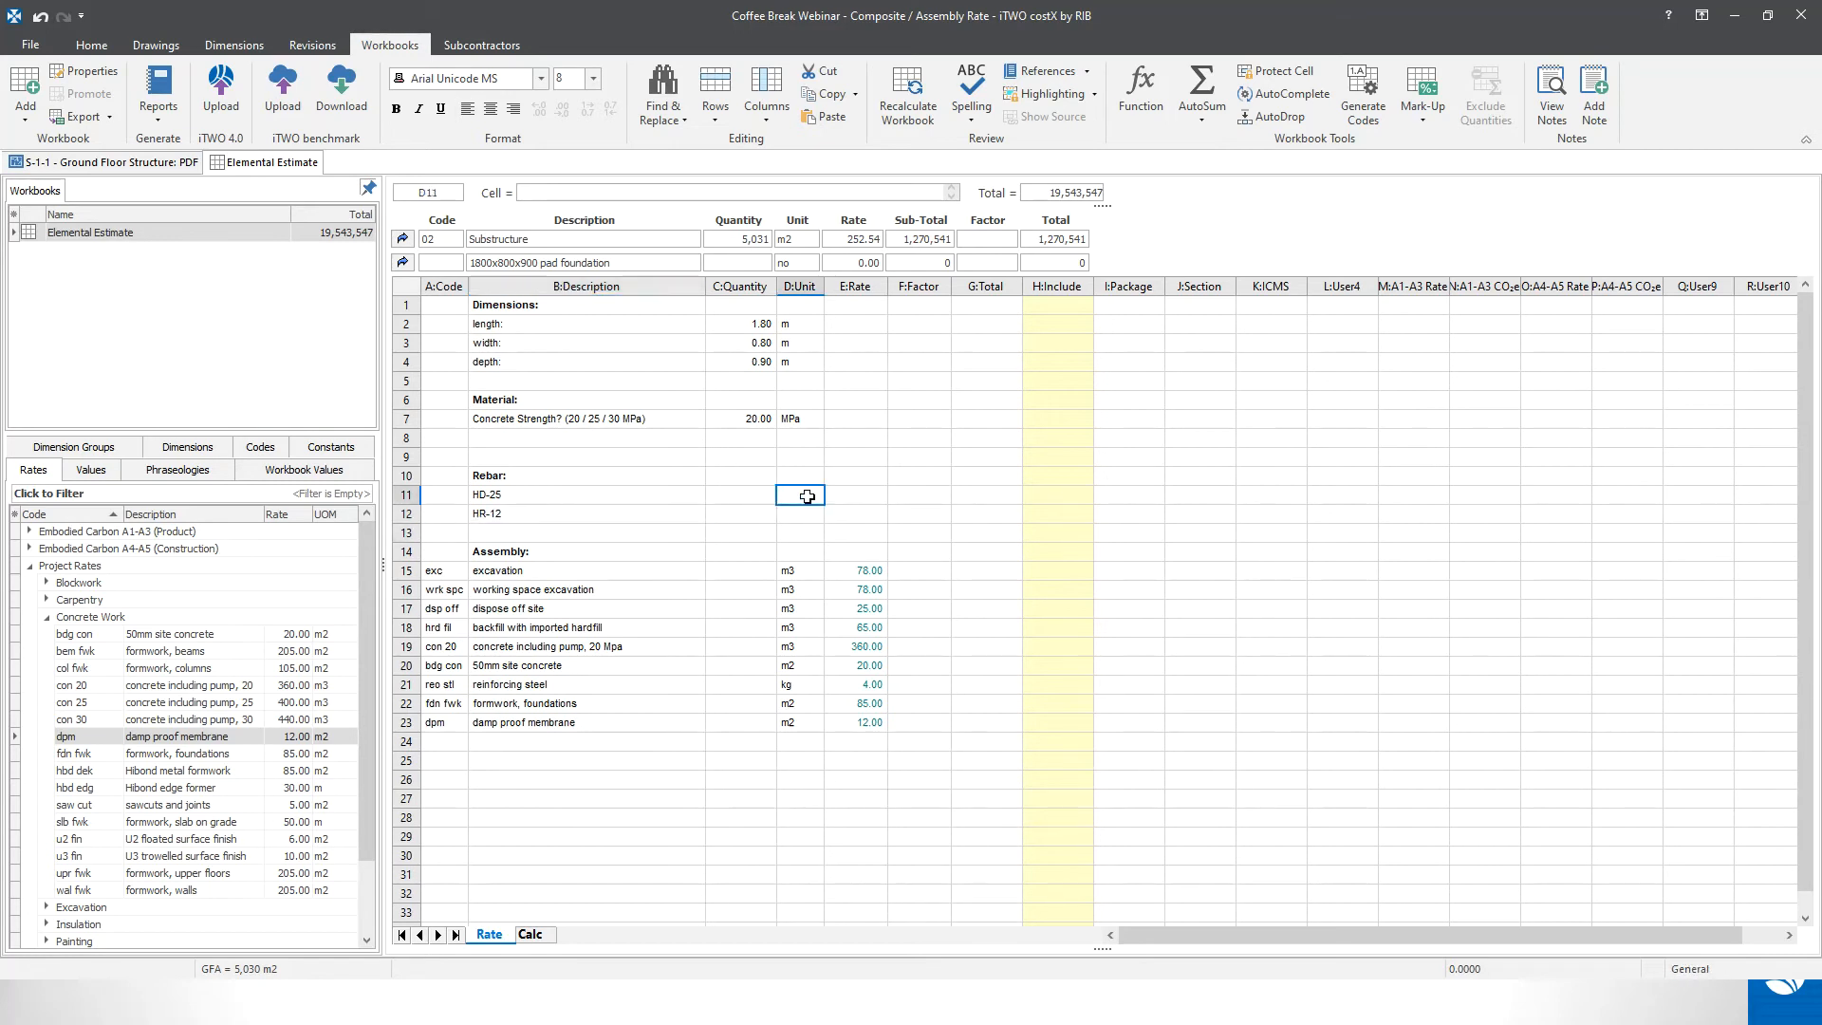
text(m)
key(Return)
text(m)
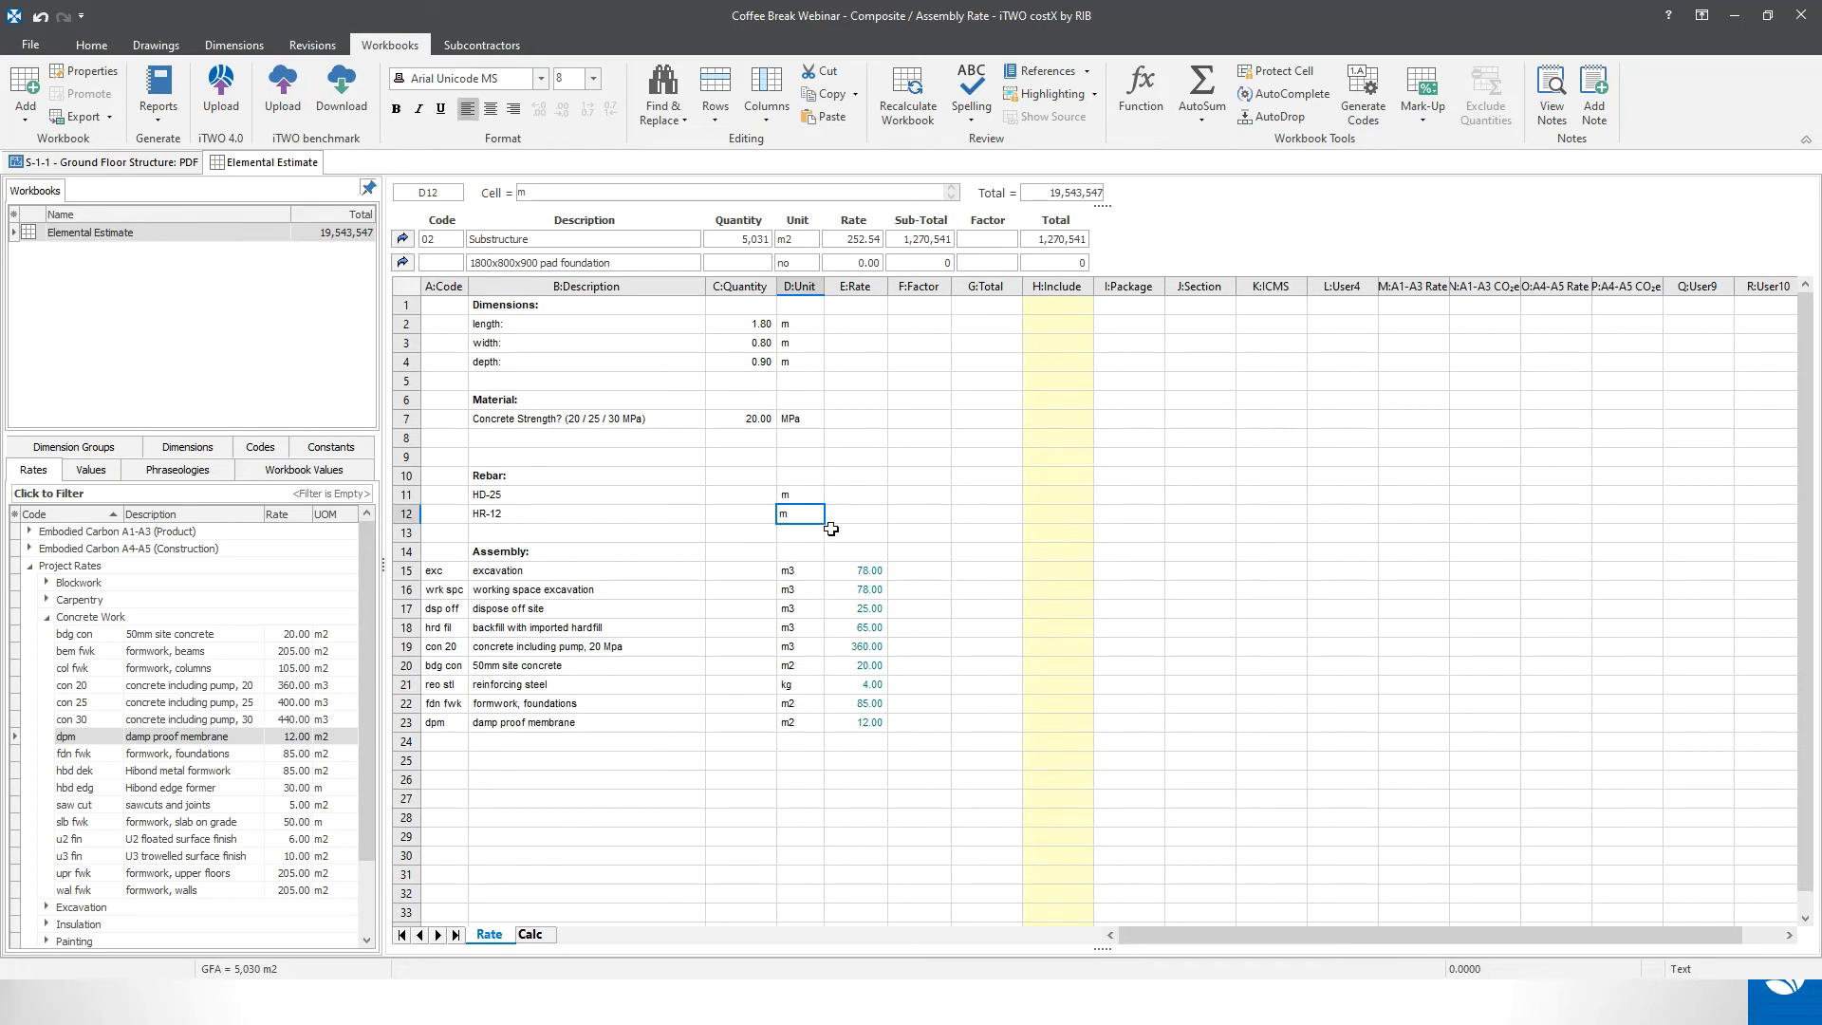
- Enter kg in the Include column of the HD-25 and HR-12 rows
click(1041, 492)
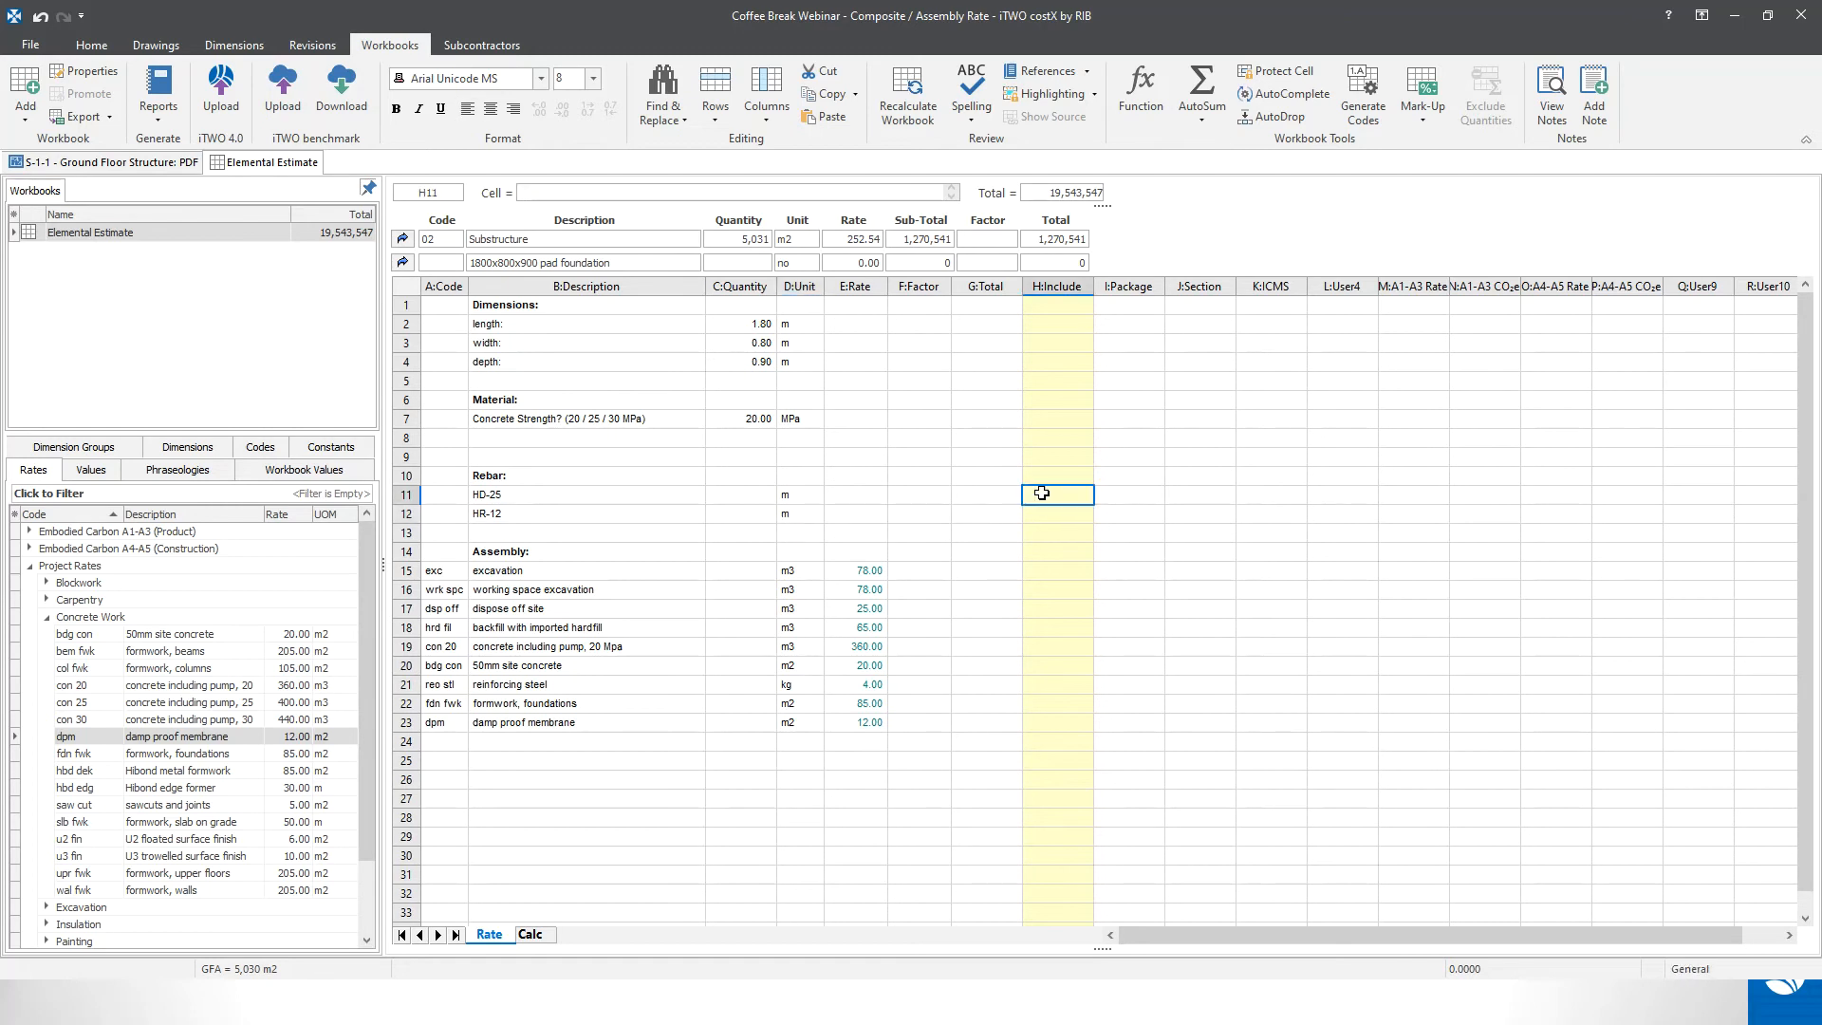
text(kg)
key(Return)
text(kg)
key(Return)
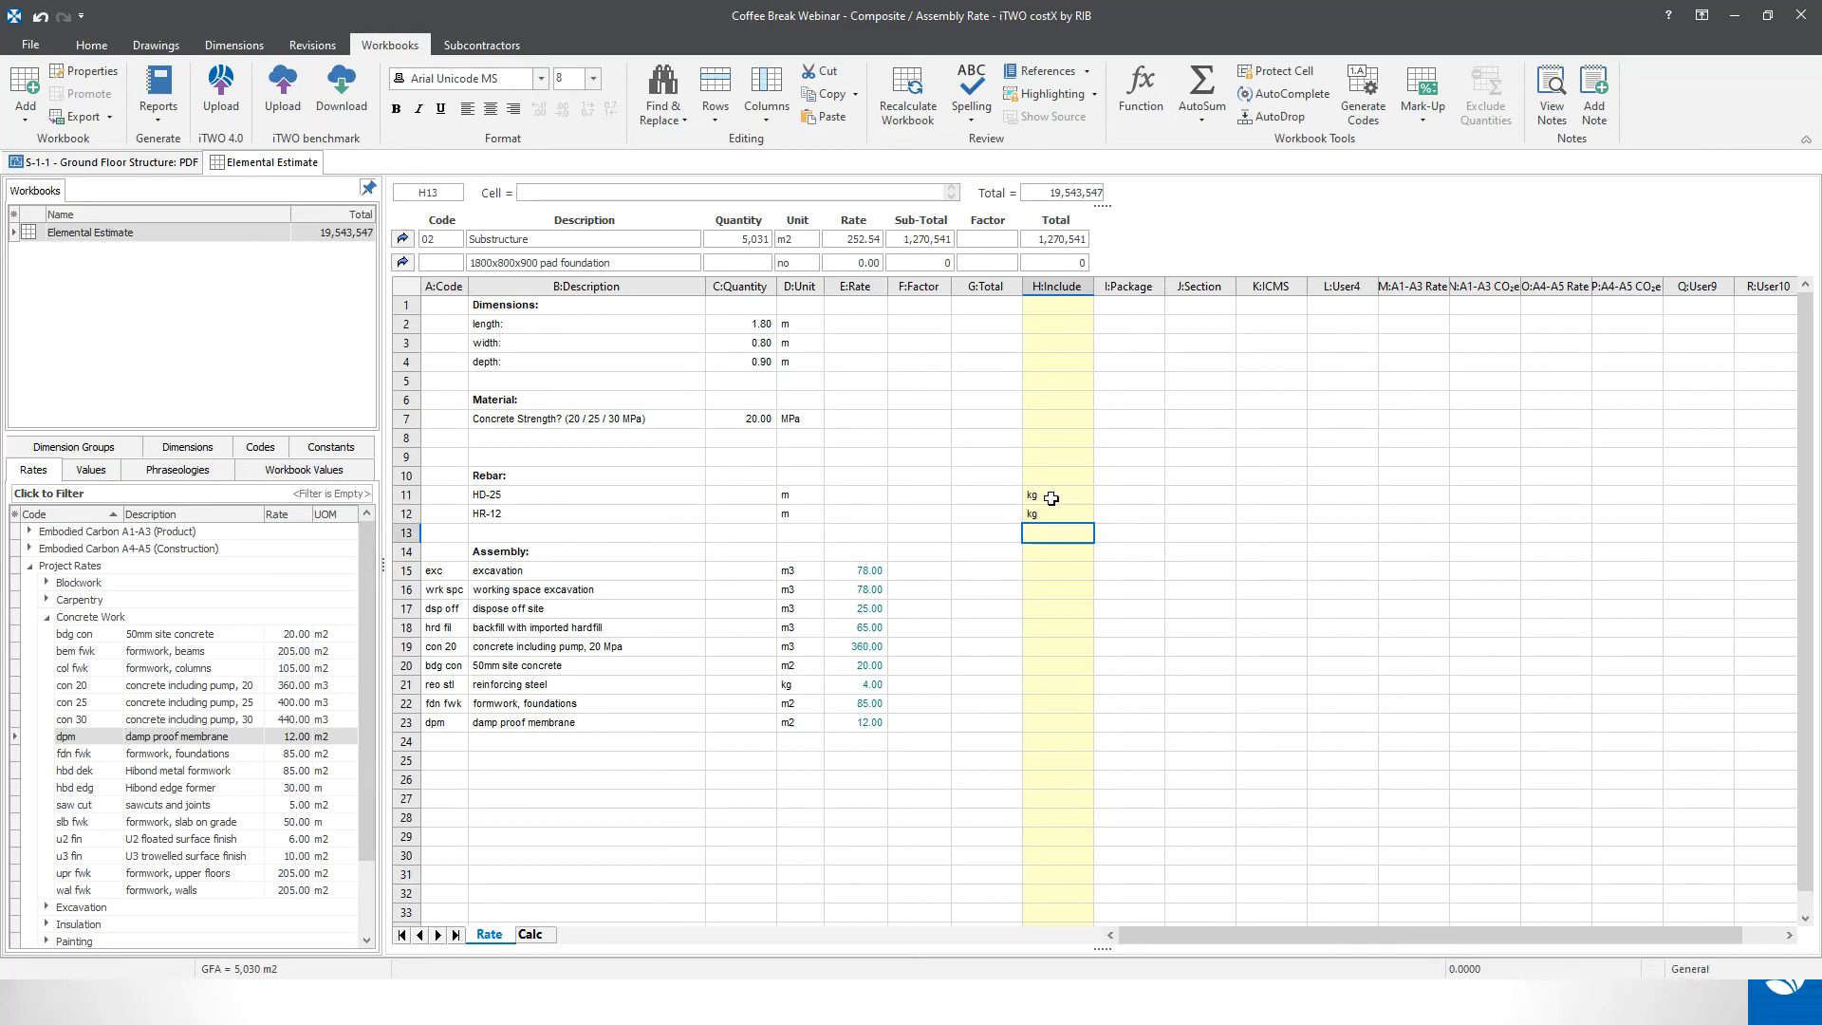
drag(1011, 495, 1007, 520)
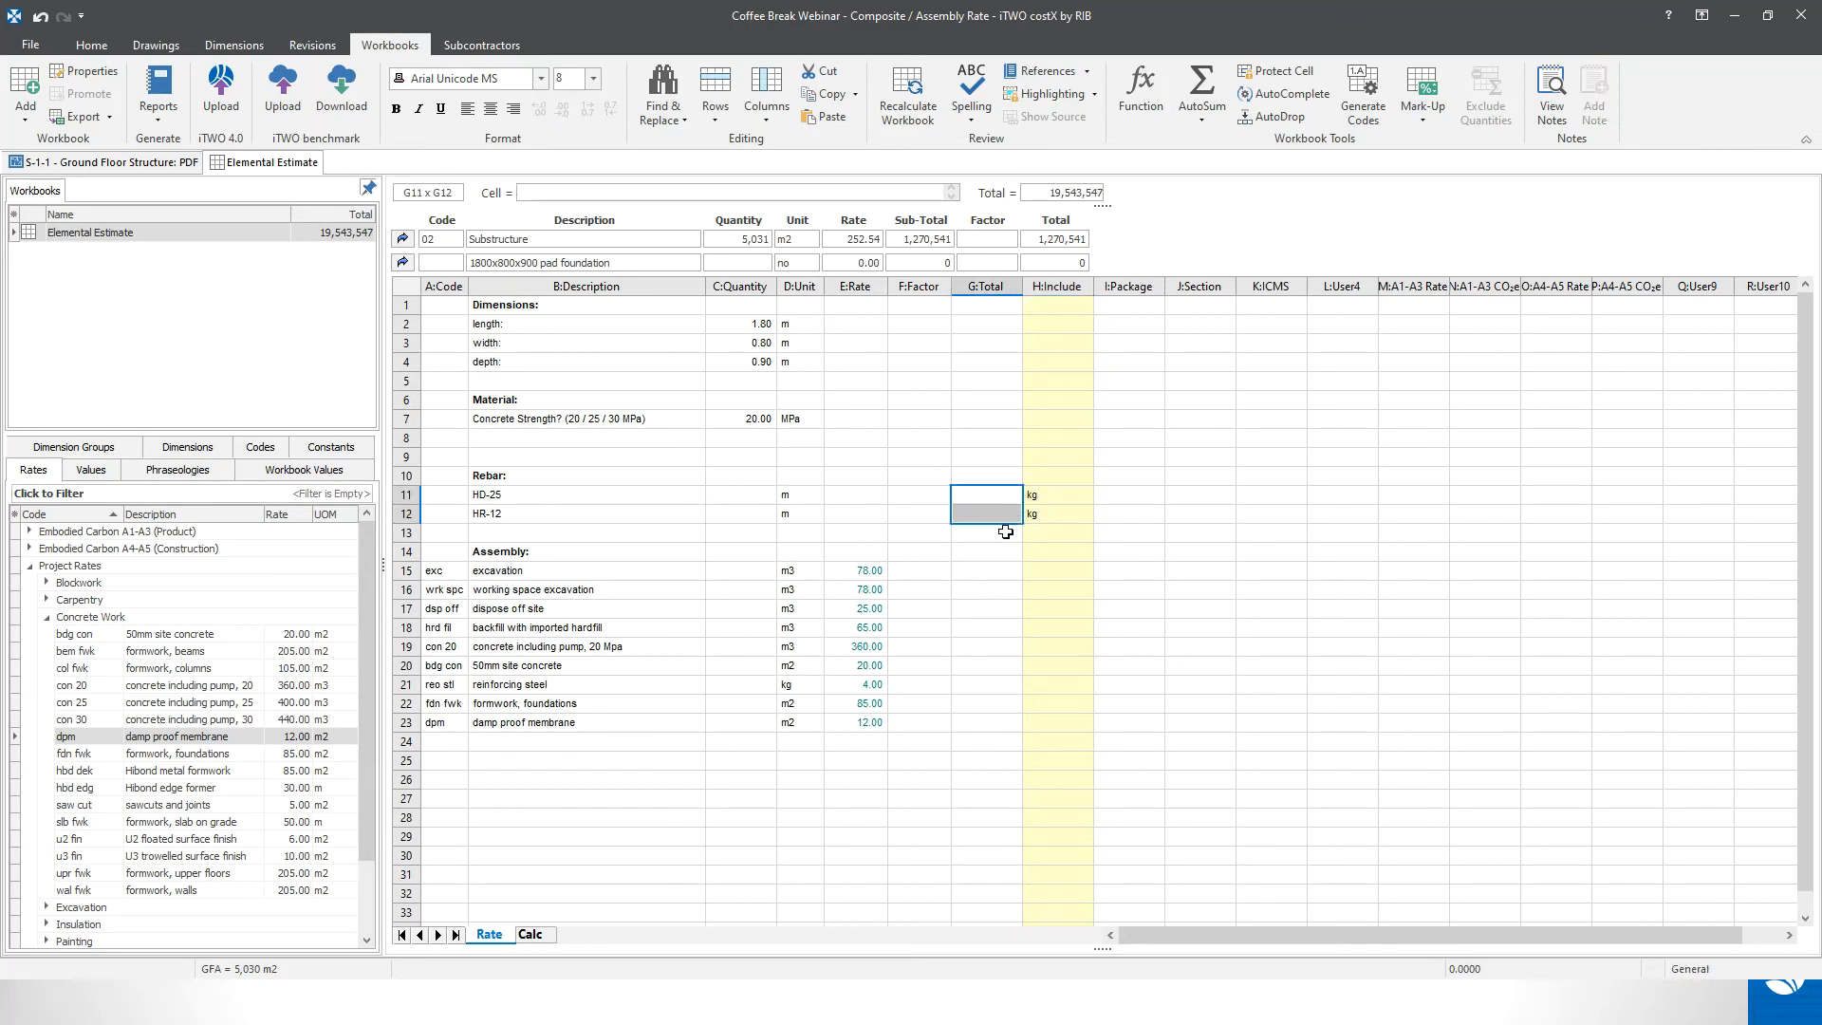
- Start the HD-25 quantity formula with =(ROne(C2/0.2)*C3), giving the bars spaced at 0.2 m along the length times the width
click(751, 496)
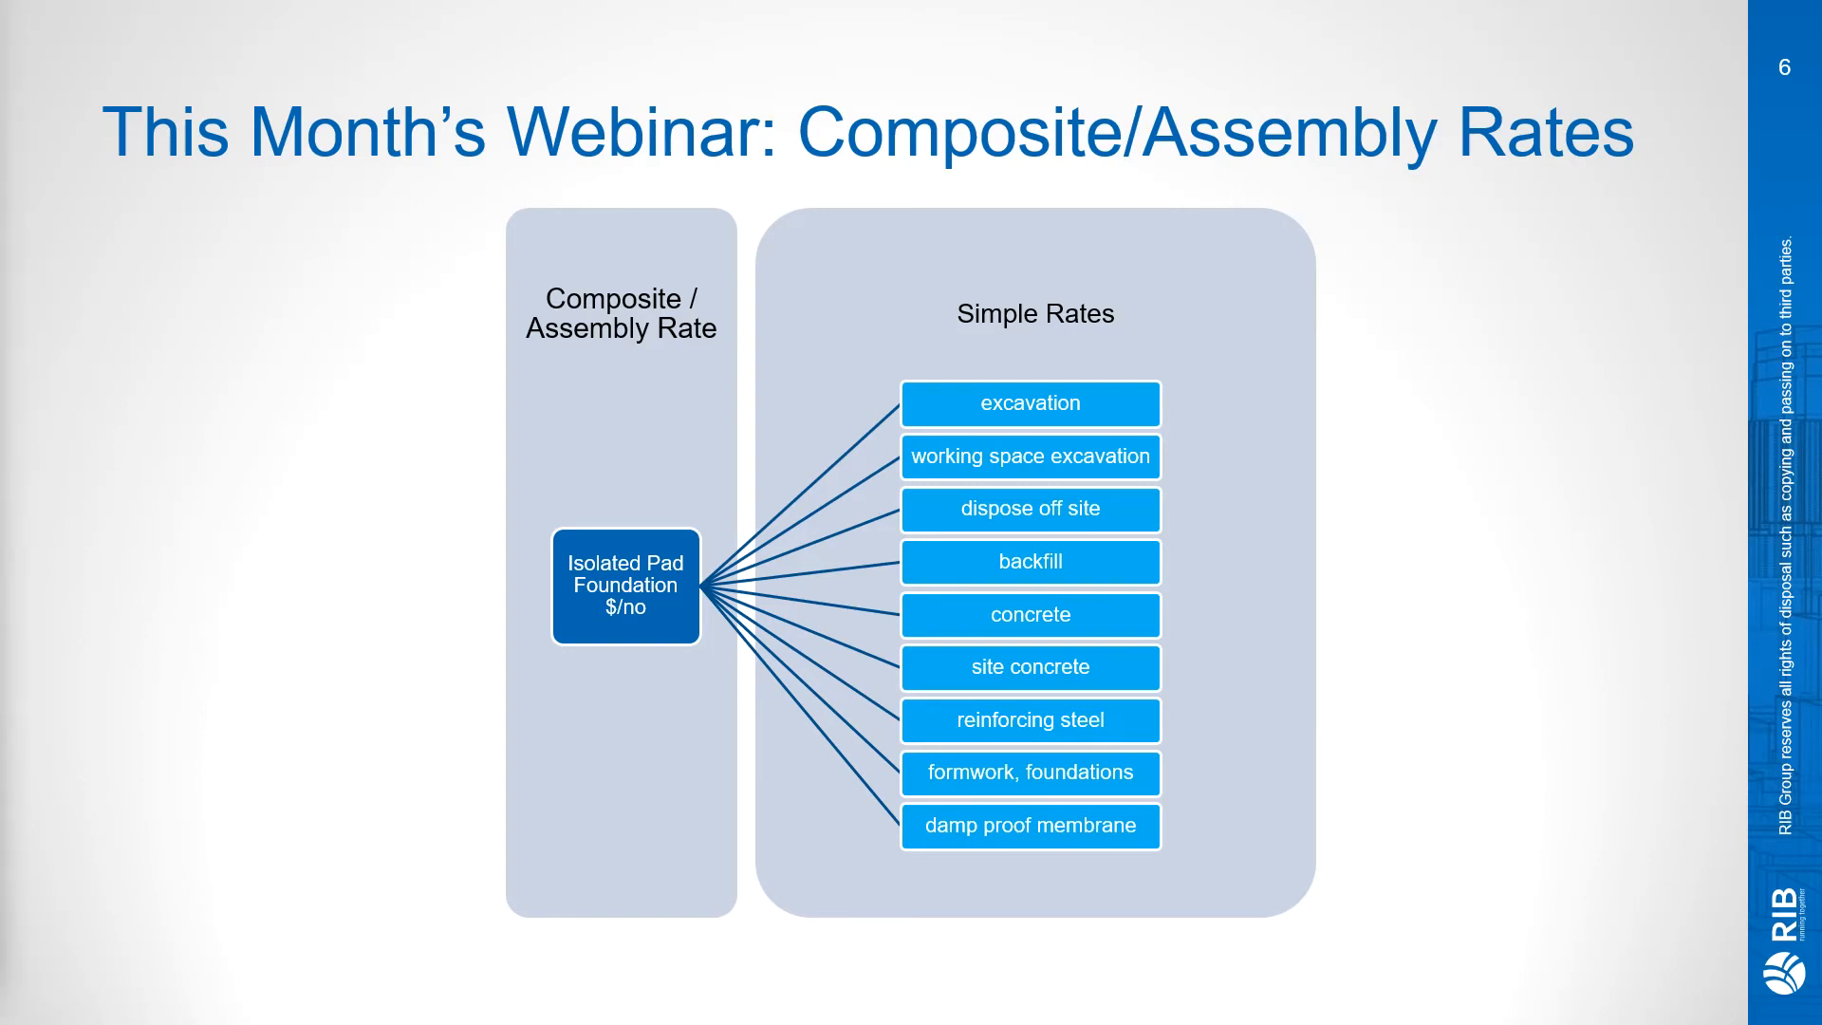
key(Right)
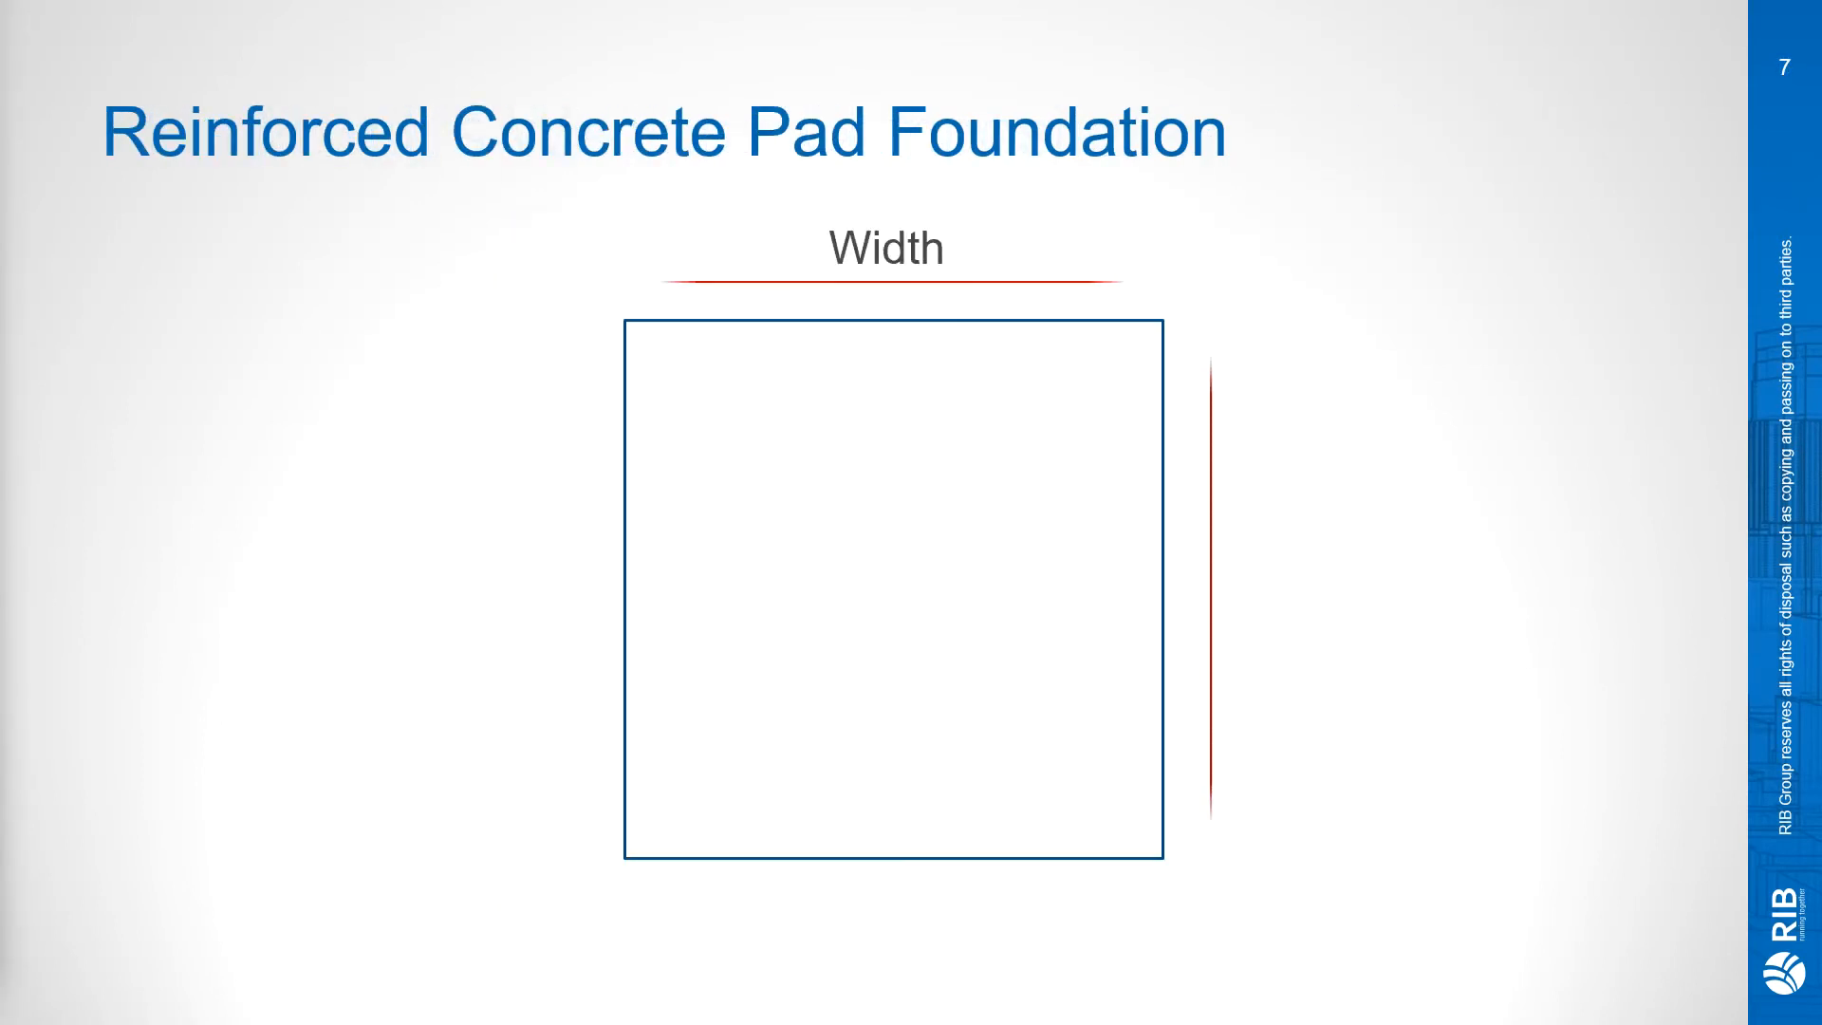
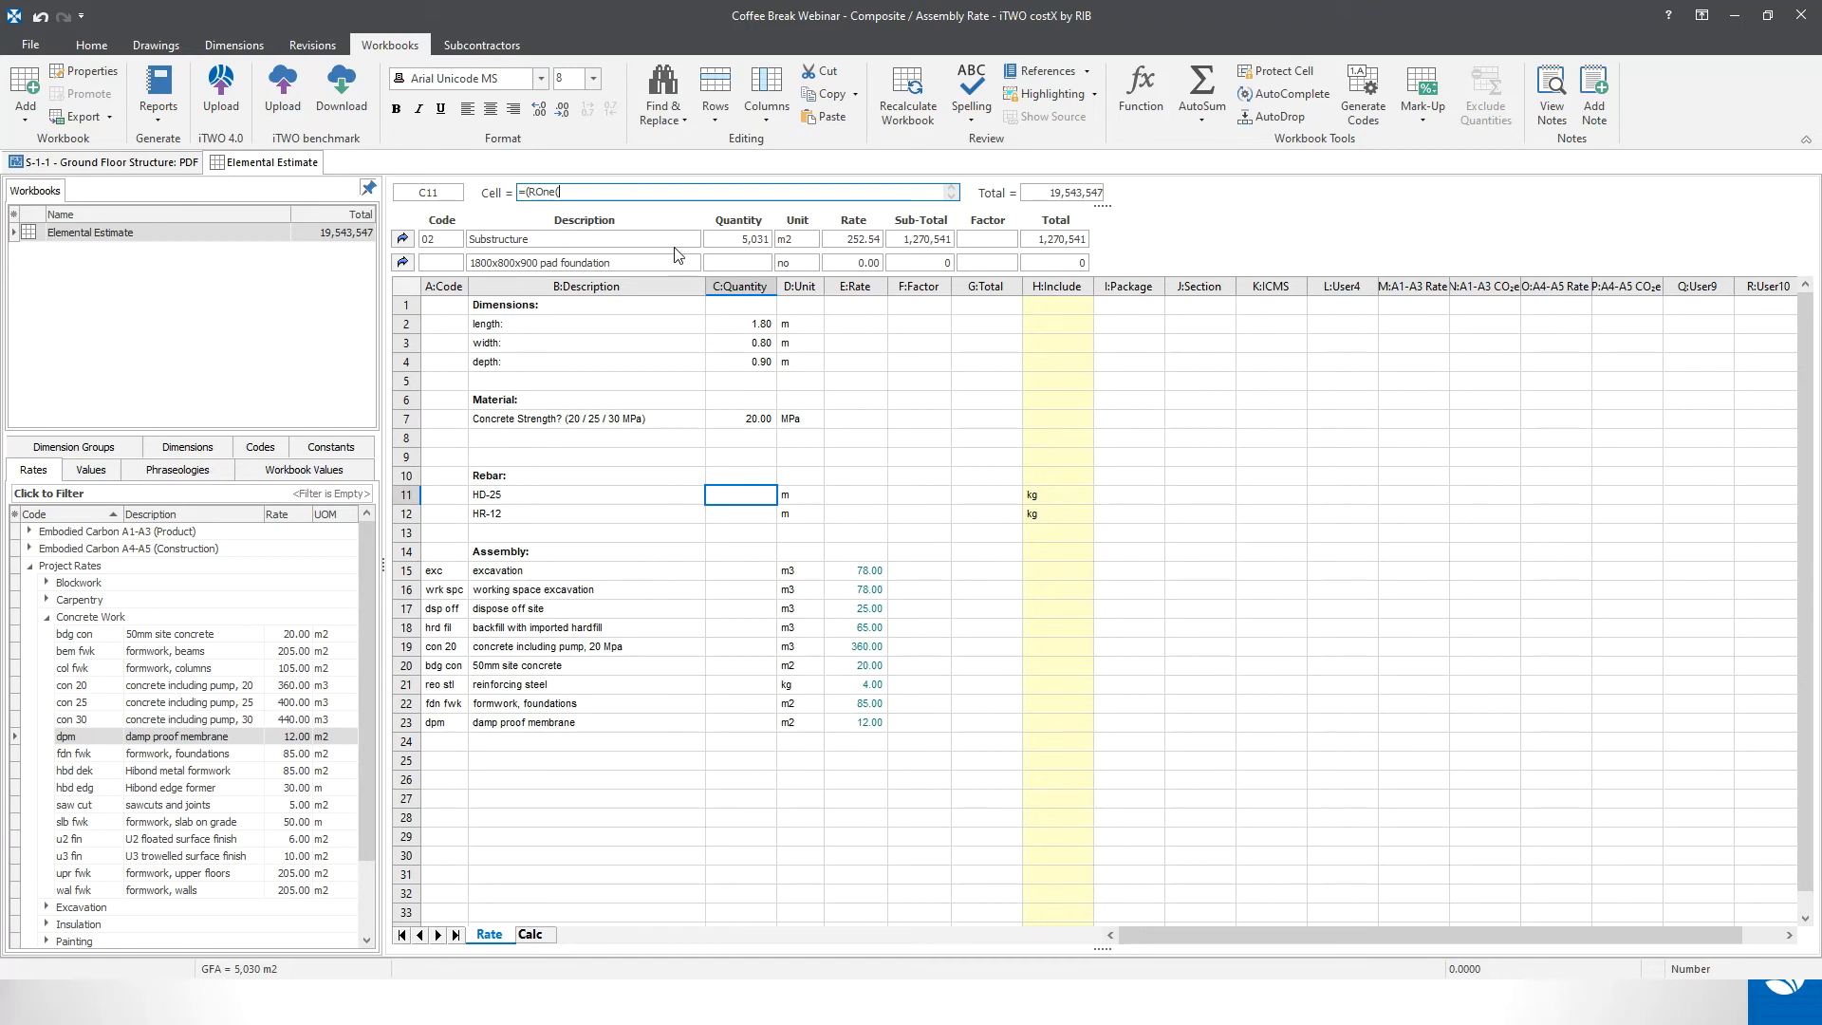
click(738, 326)
text(/0.2)
text(*)
click(738, 346)
text())
key(alt+Tab)
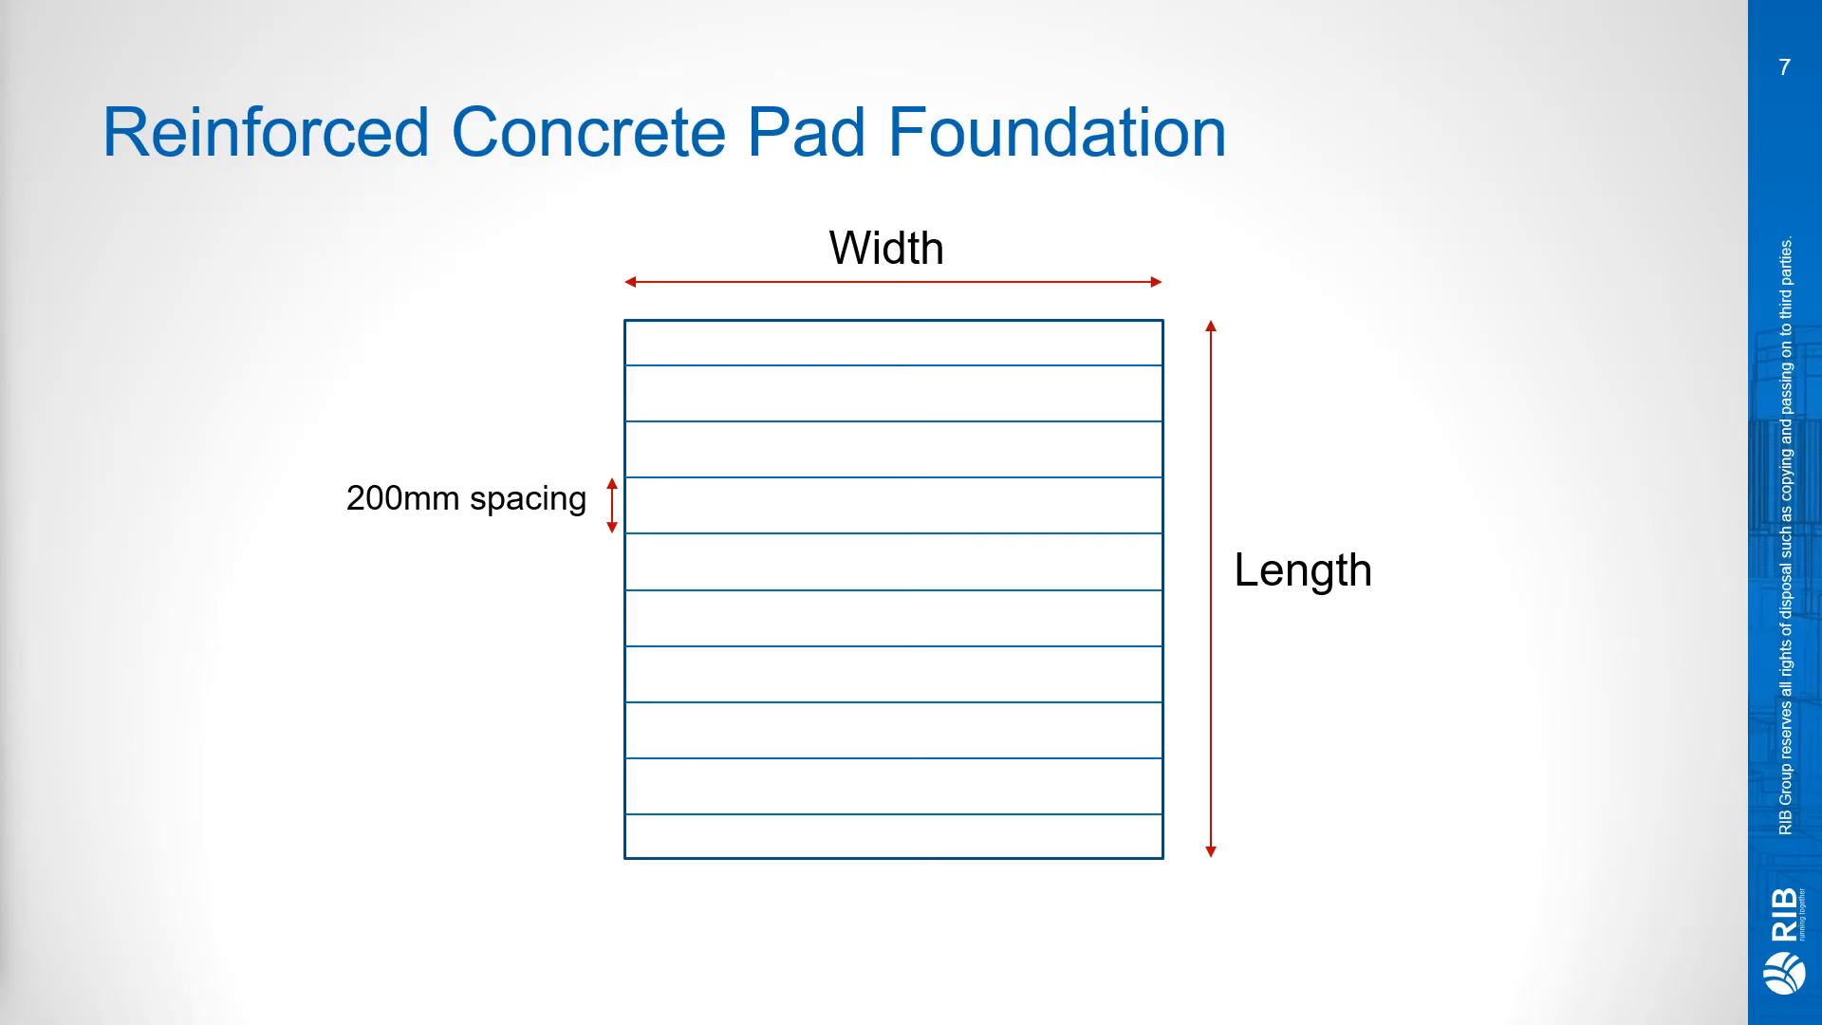
key(Right)
key(Right)
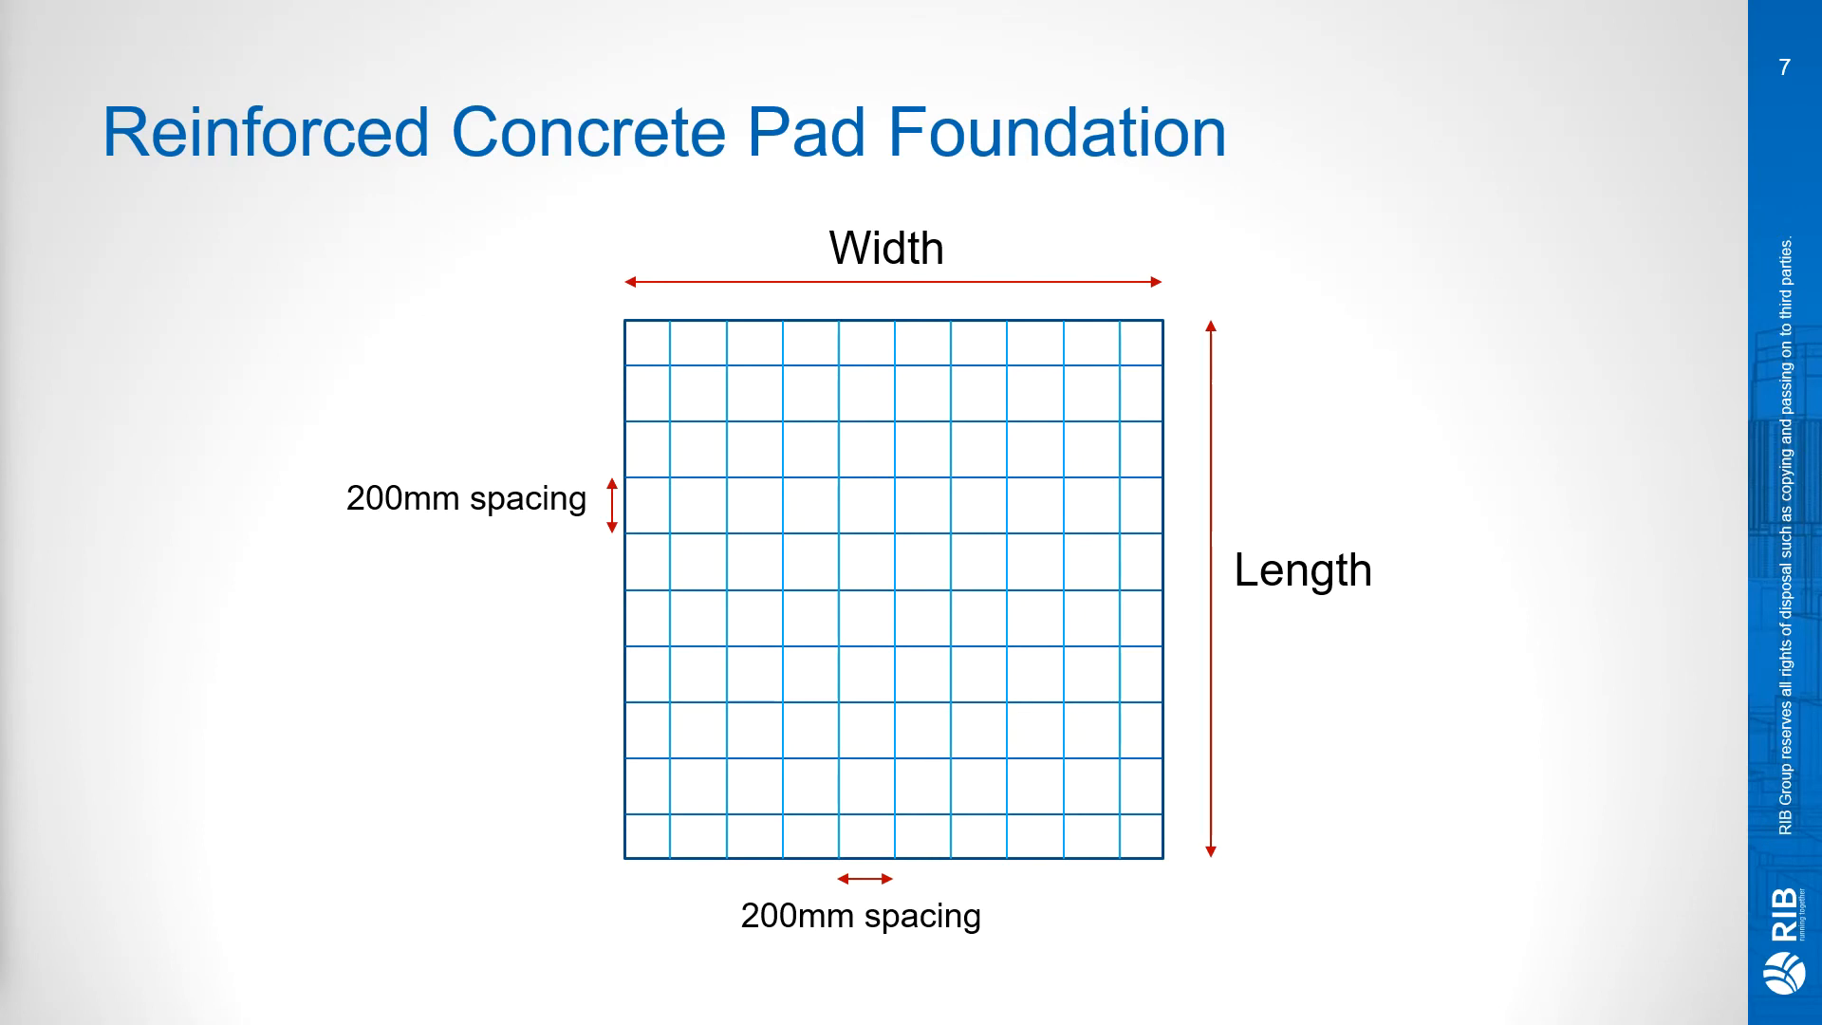
key(alt+Tab)
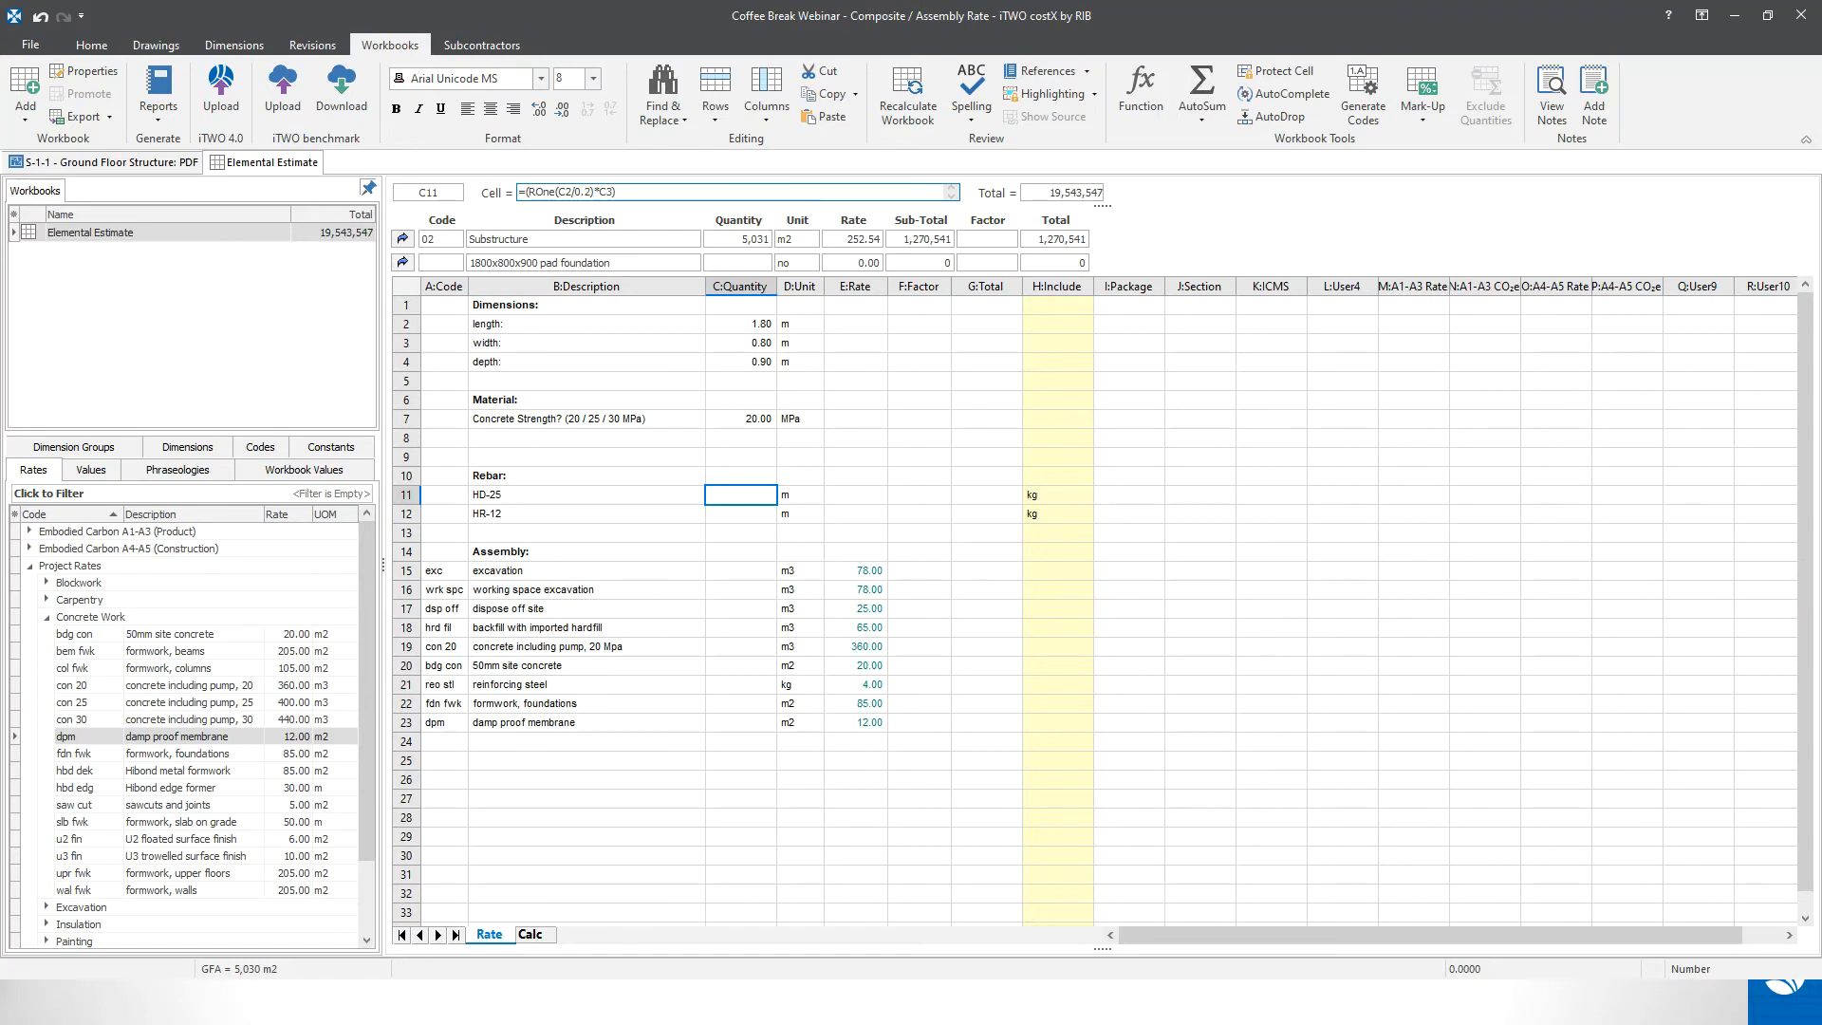
- Extend the HD-25 quantity formula with +(ROne(C3/0.2)*C2), reusing a copy of the first term for the bars in the other direction
click(653, 191)
text(+)
drag(617, 192, 525, 187)
key(ctrl+c)
click(671, 198)
key(ctrl+v)
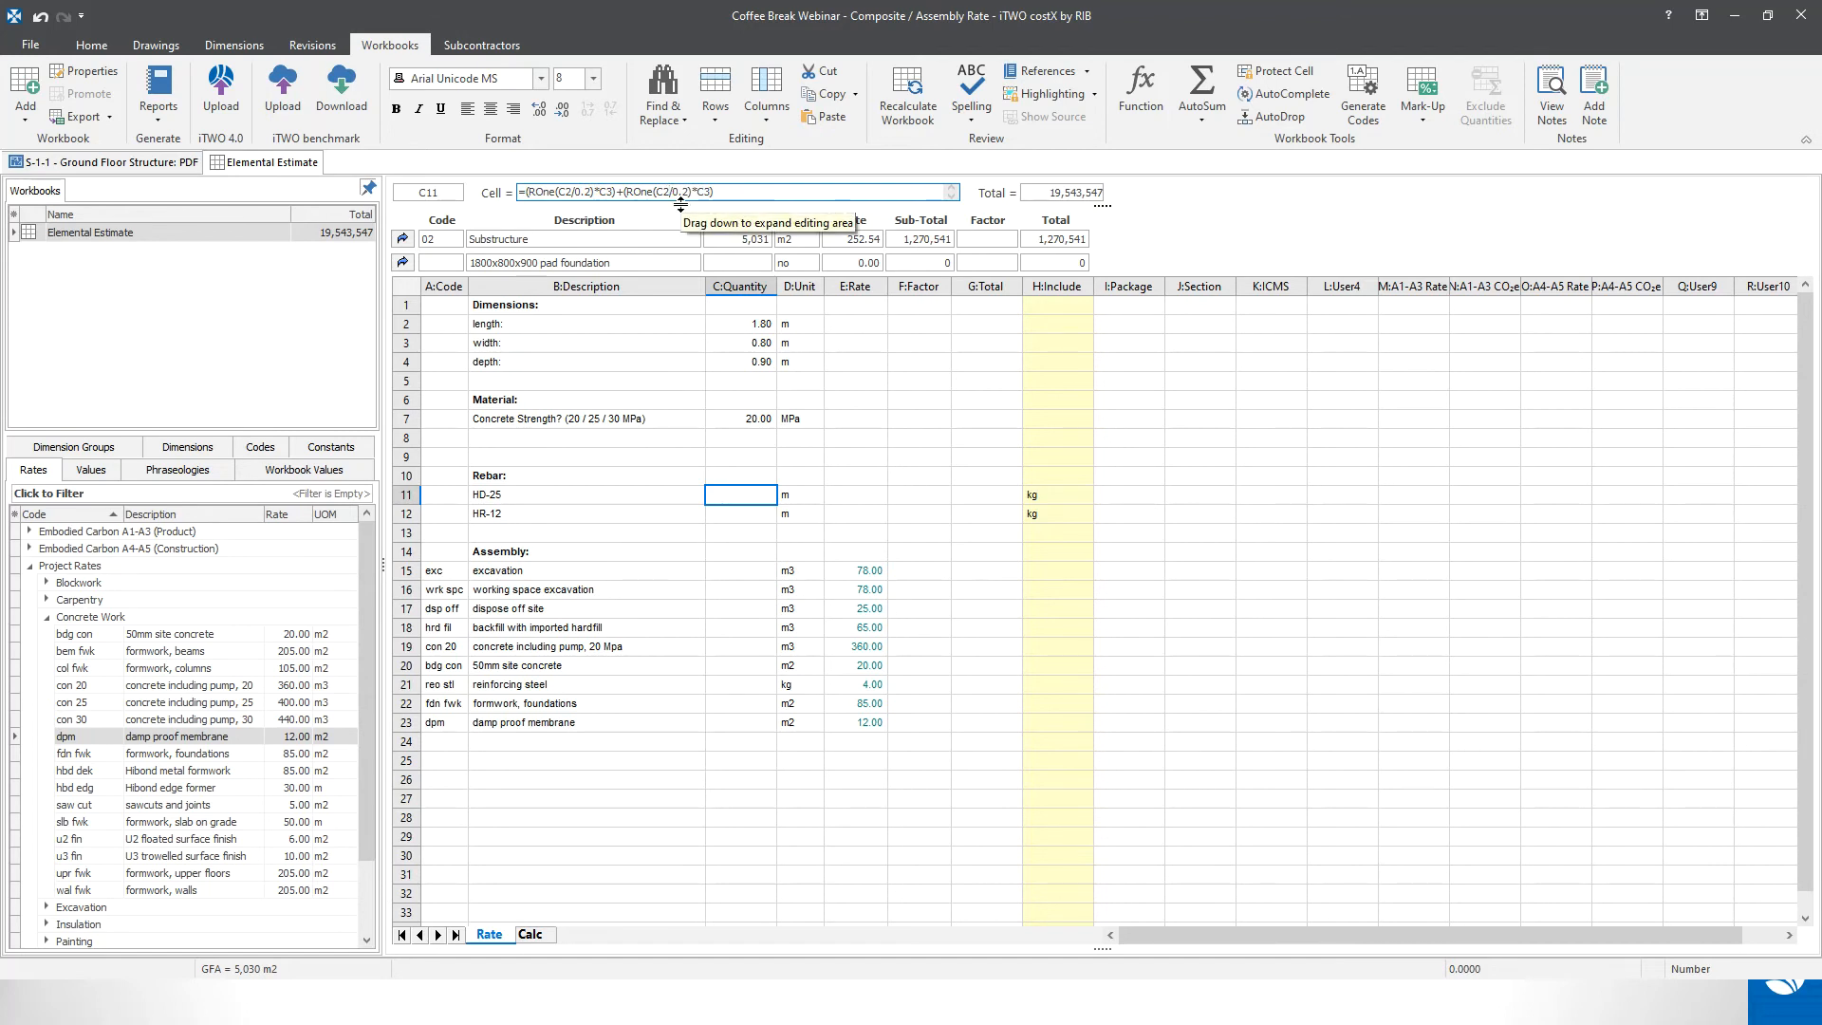
key(BackSpace)
text(3)
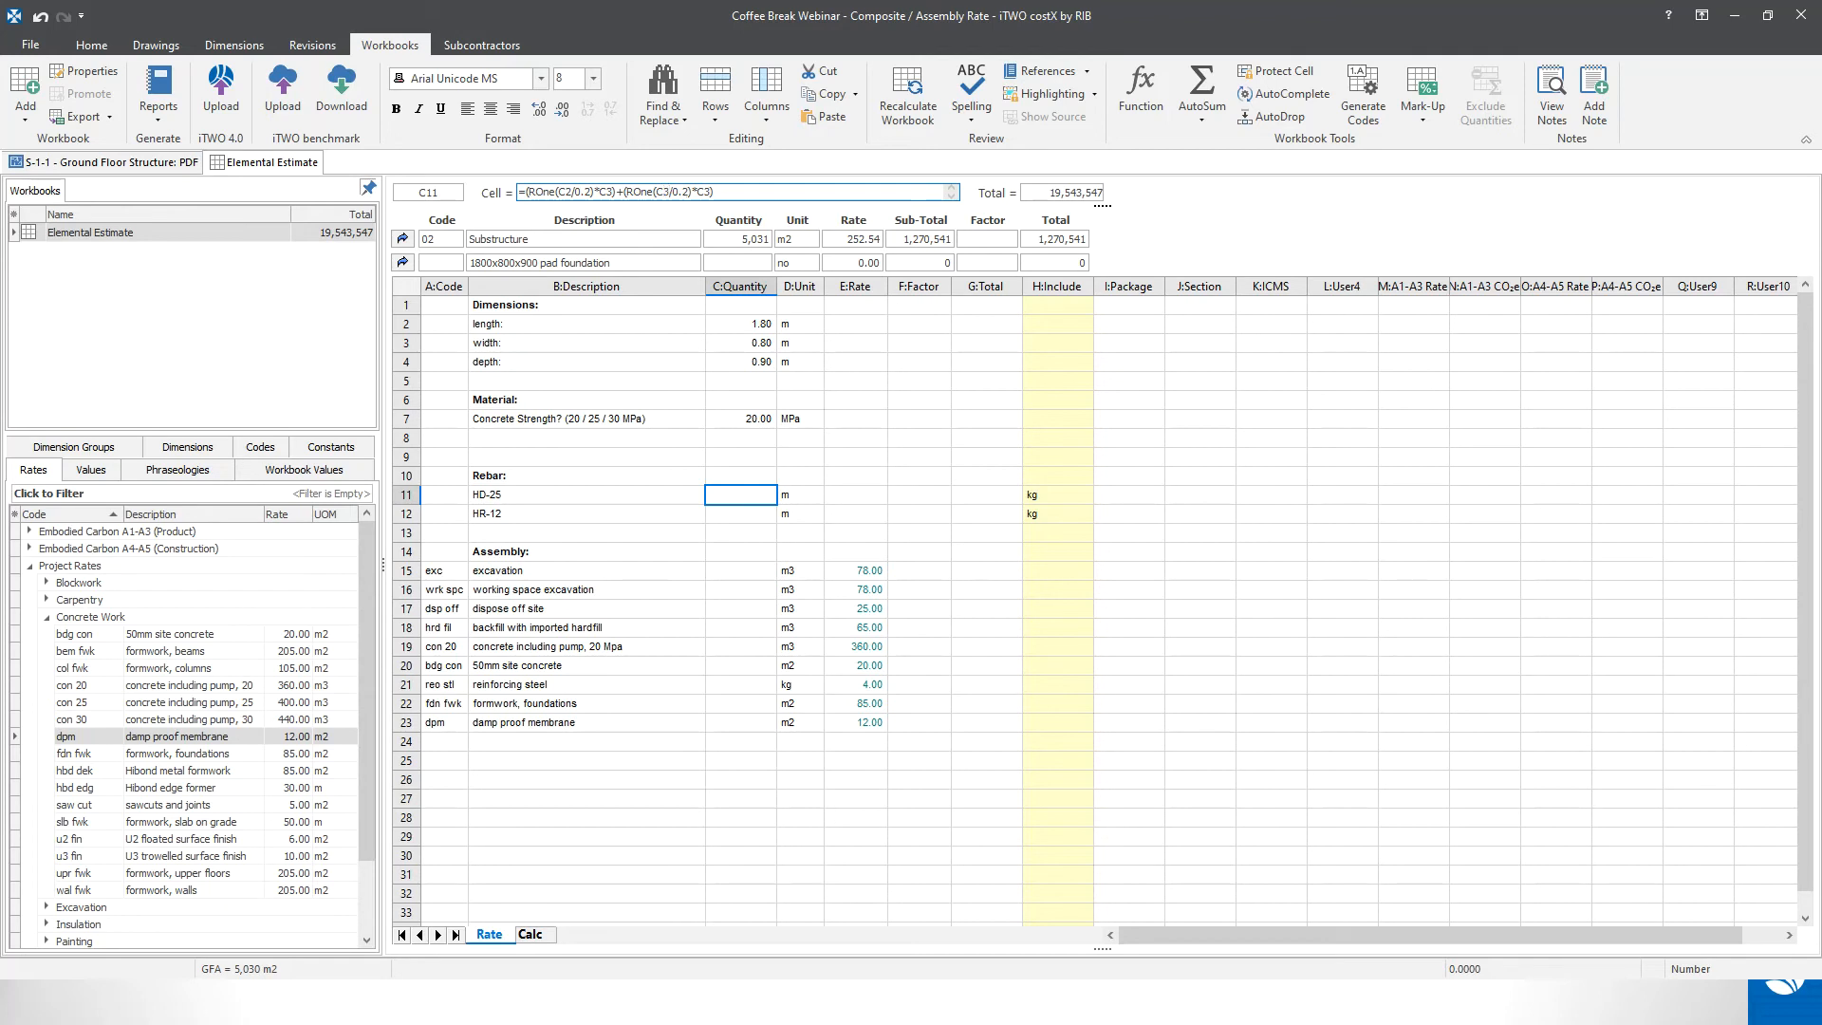
text())
key(BackSpace)
key(BackSpace)
text(2)
- Bracket both terms of the HD-25 quantity formula and multiply them by 2: =((ROne(C2/0.2)*C3)+(ROne(C3/0.2)*C2))*2
click(528, 192)
text((*2)
key(Return)
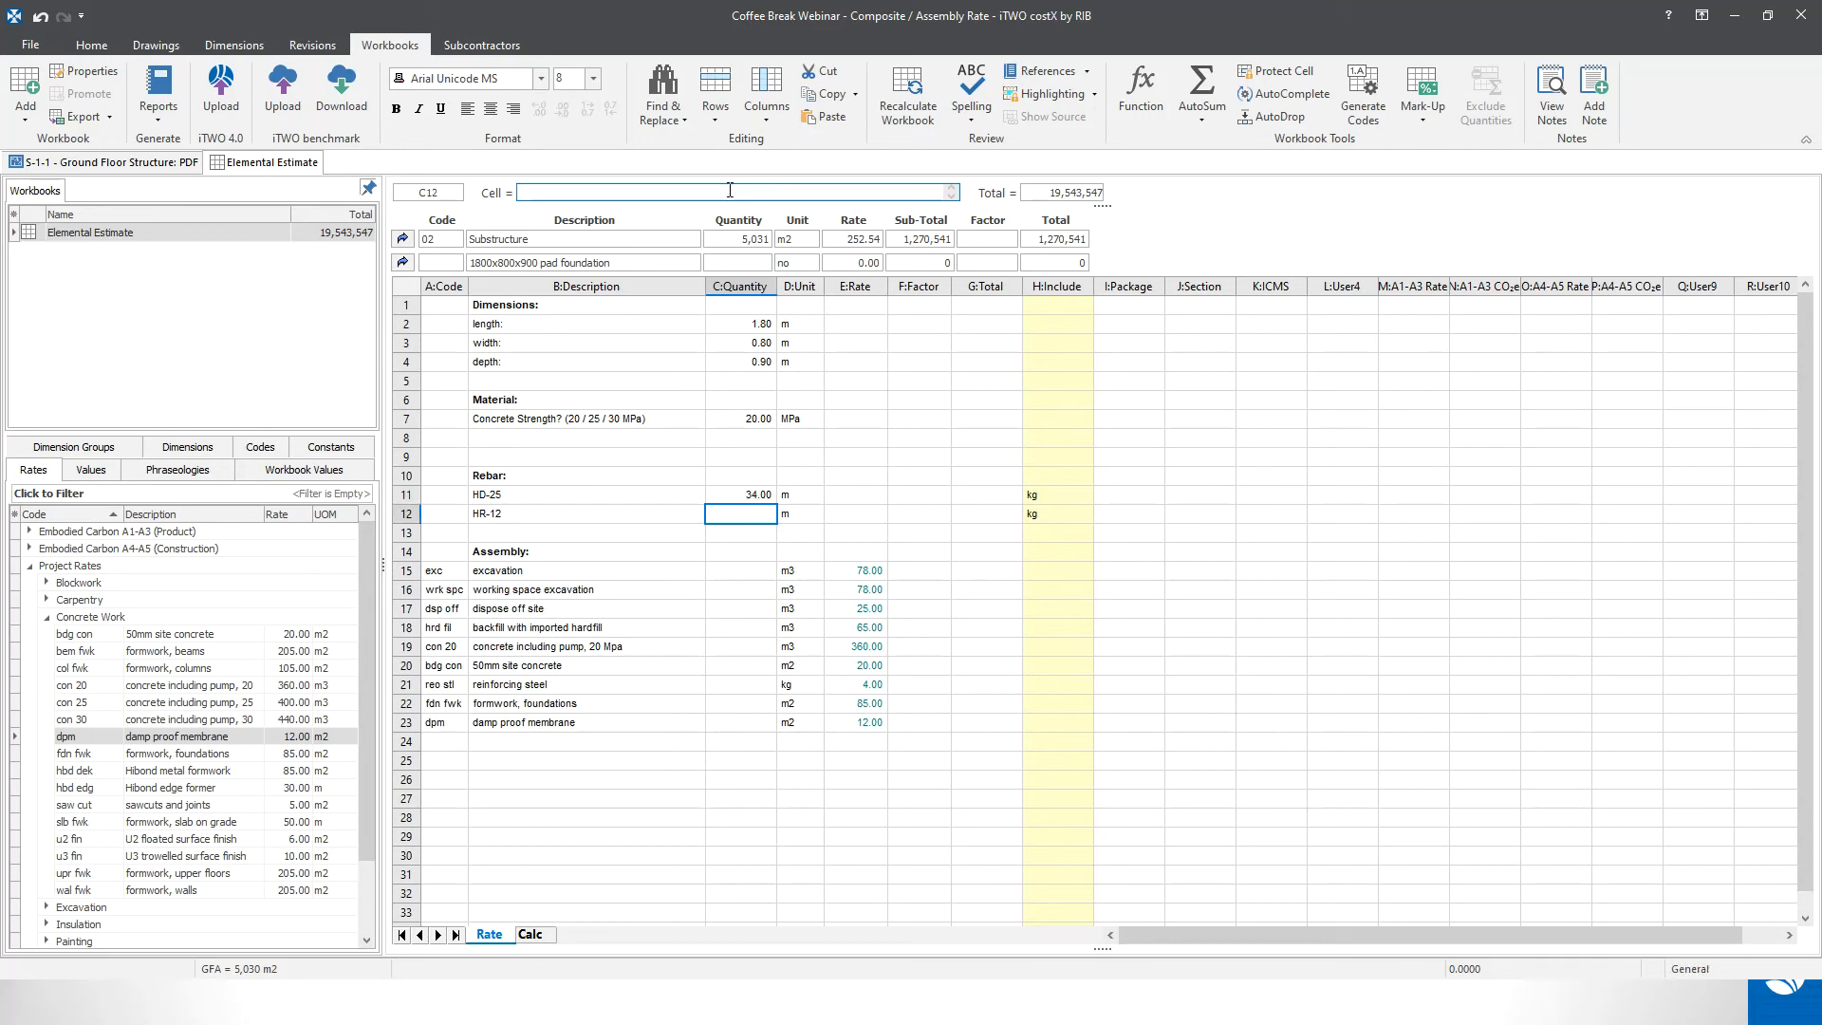
click(746, 497)
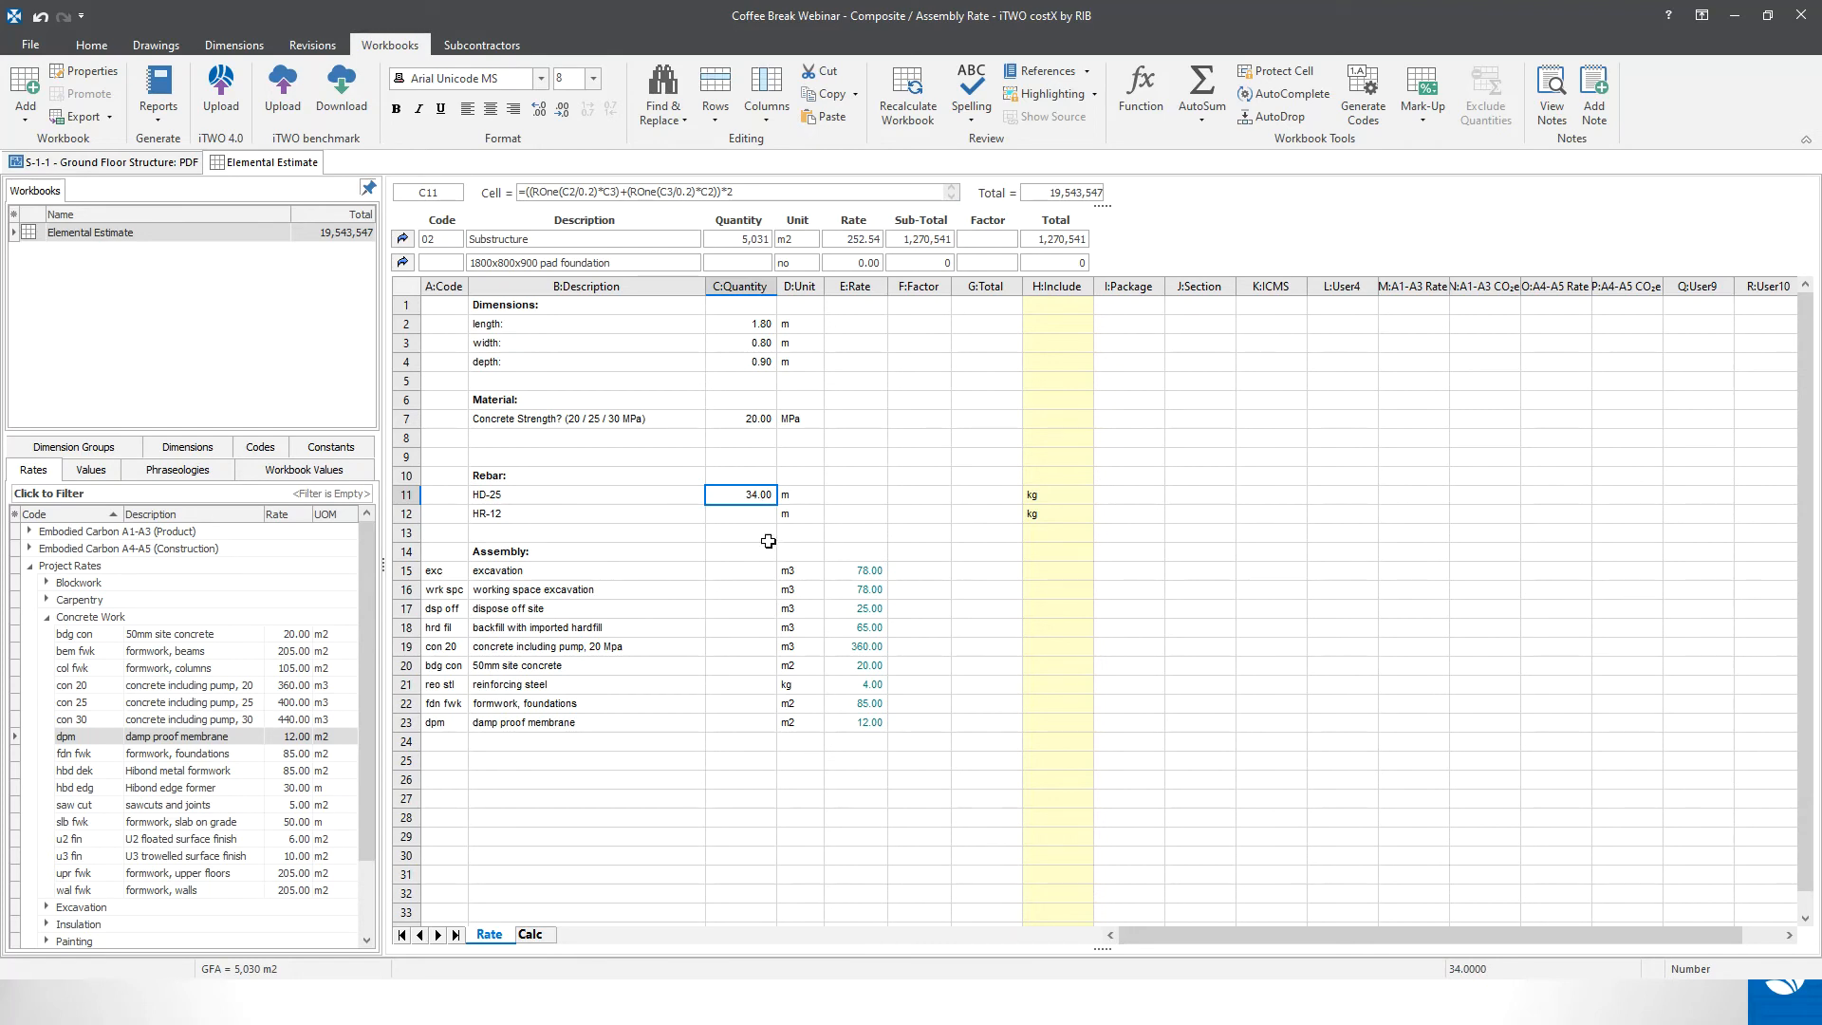
click(756, 515)
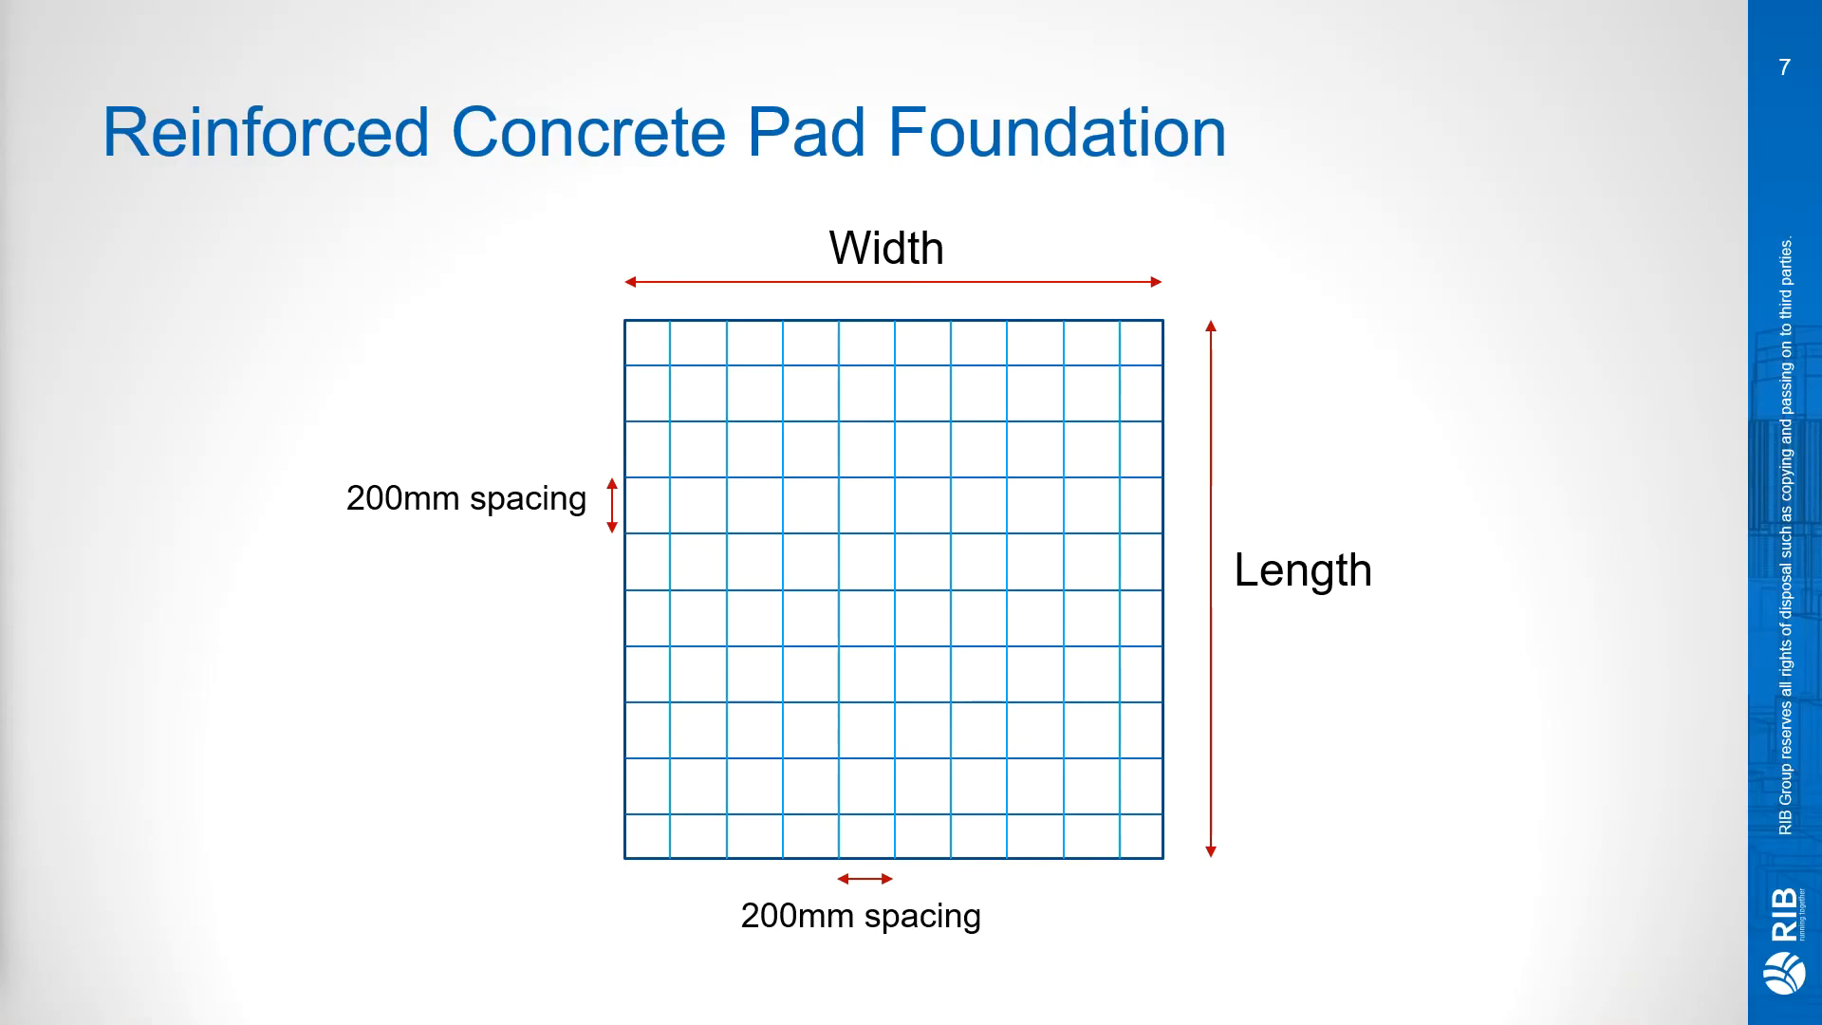
key(Right)
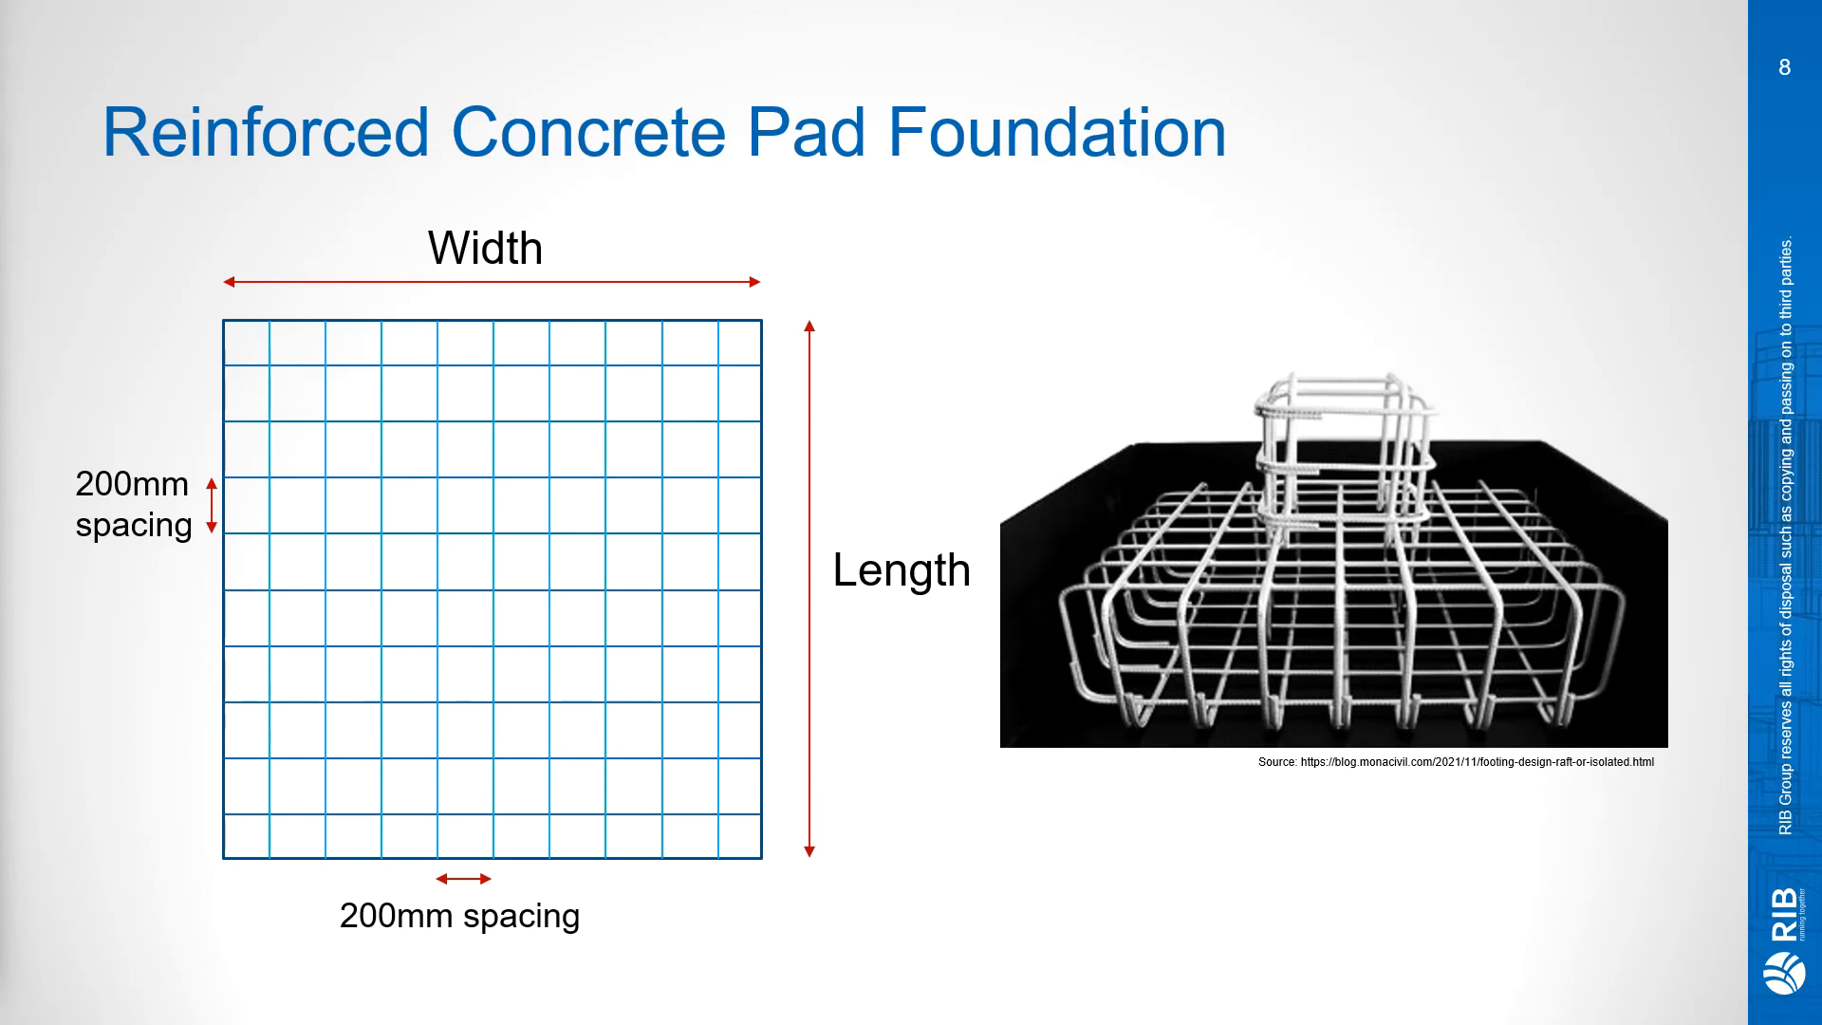
key(Right)
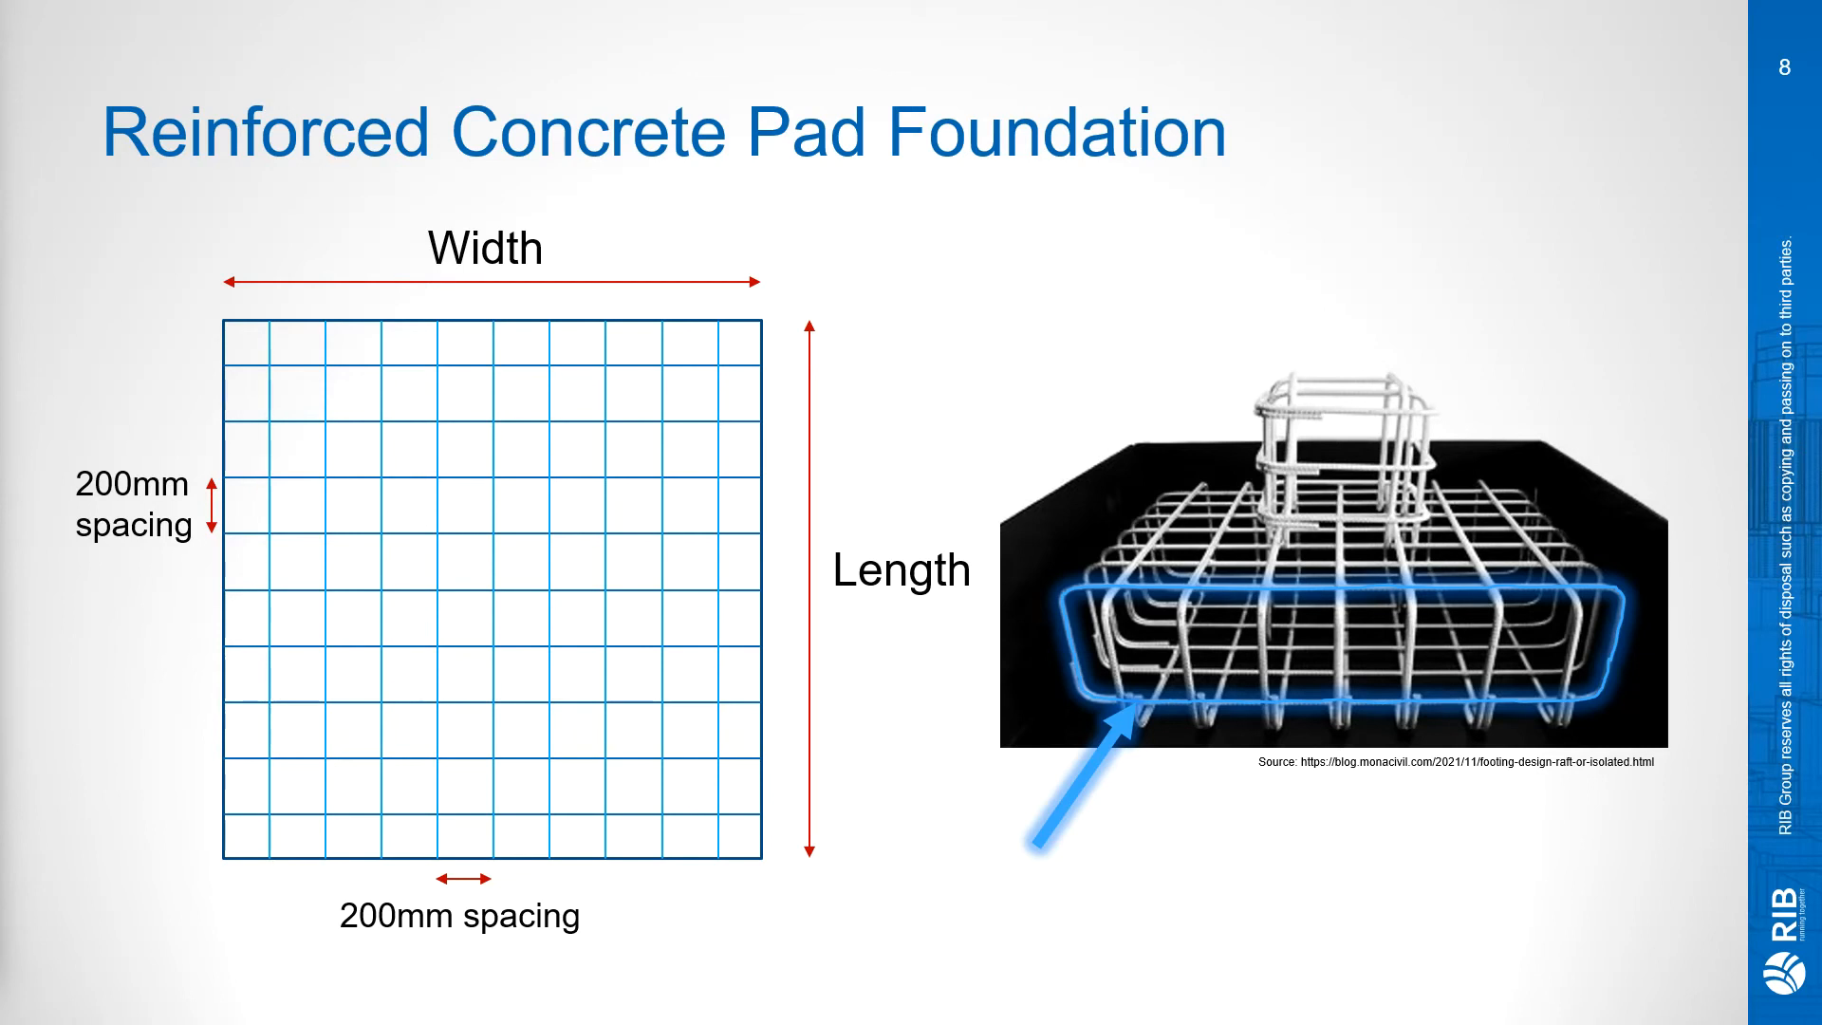
key(alt+Tab)
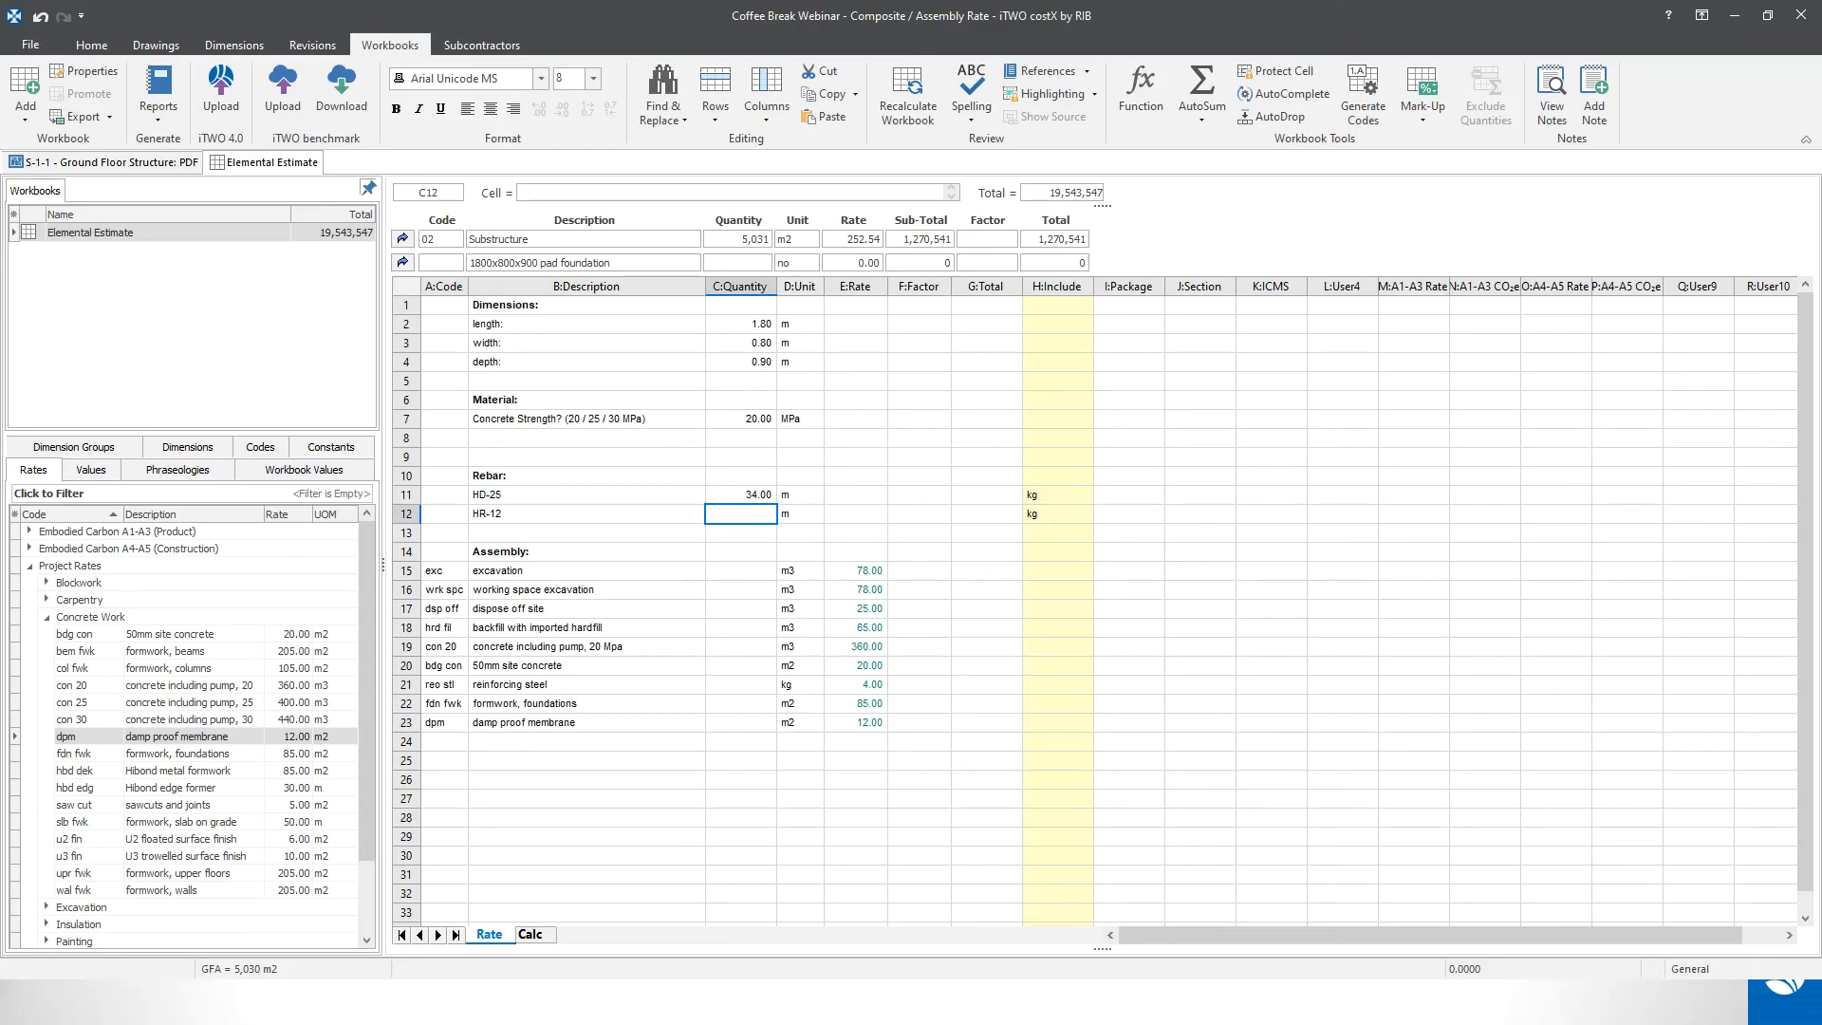
key(alt+Tab)
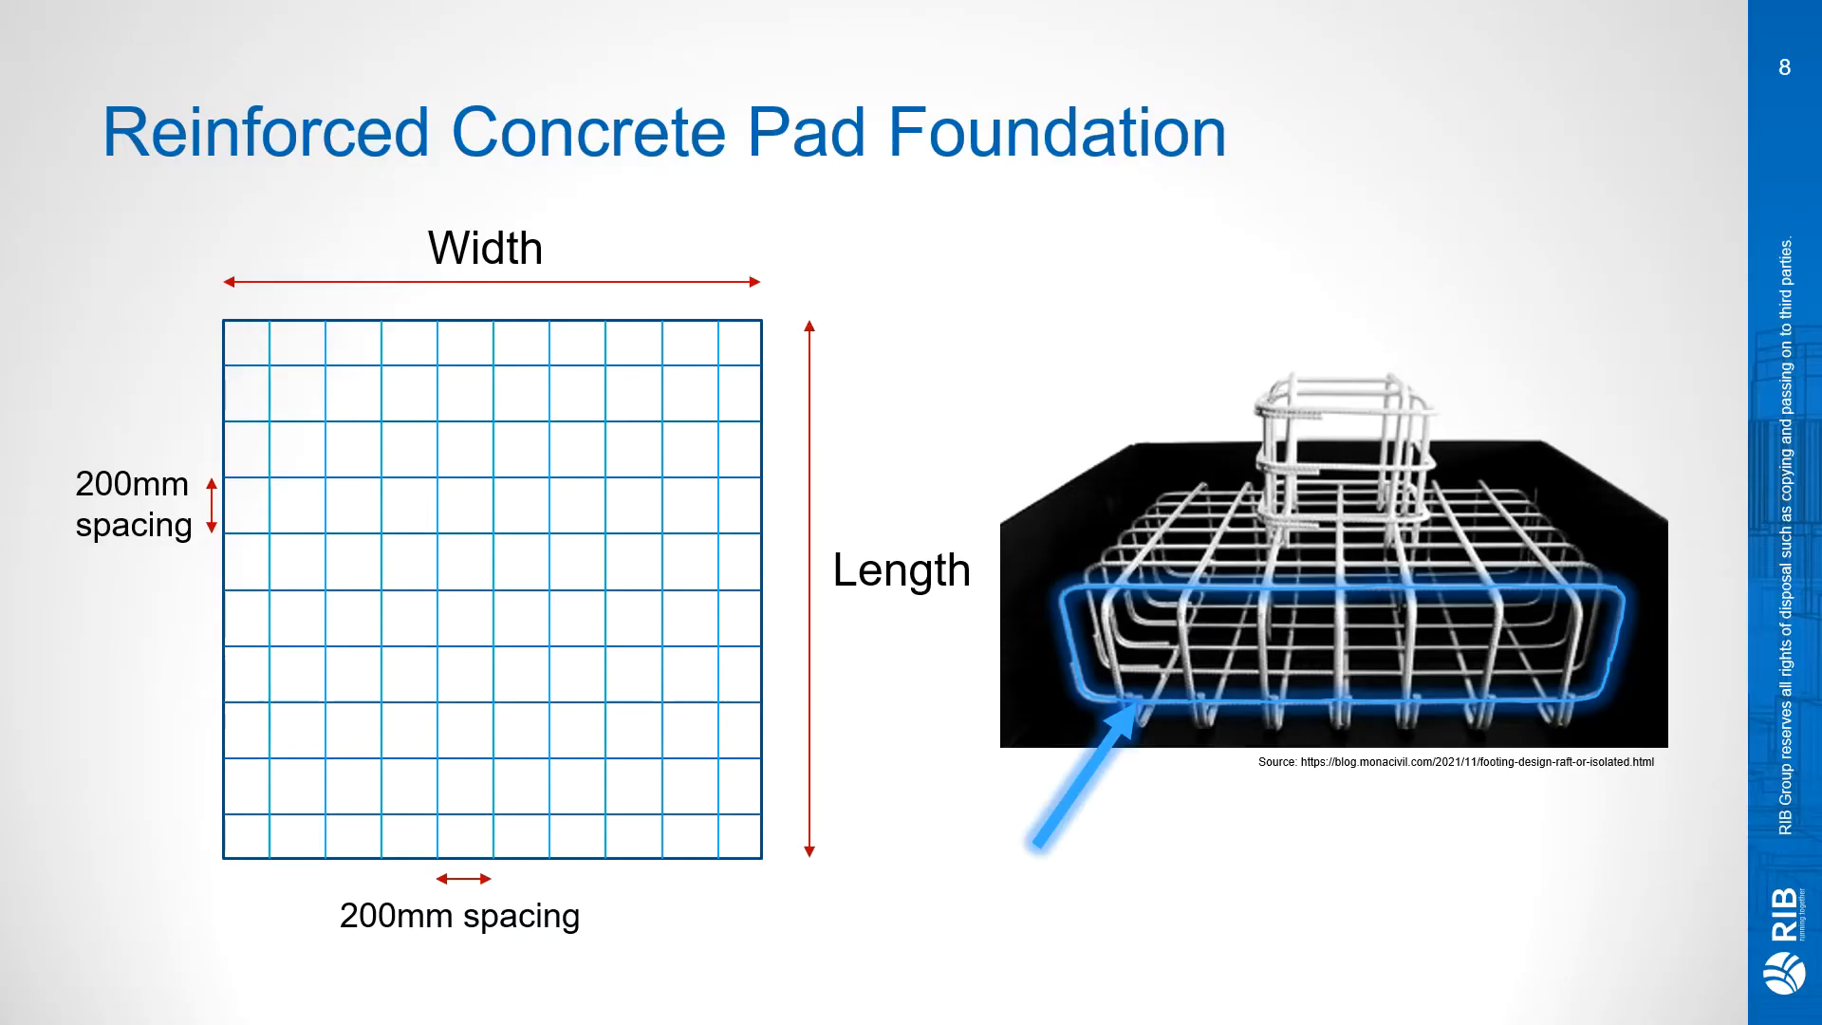
- Start the HR-12 quantity formula with (ROne(C2/0.3)*(2*(C2+C4, checking the reinforcement slide for the bar loop's shape
key(alt+Tab)
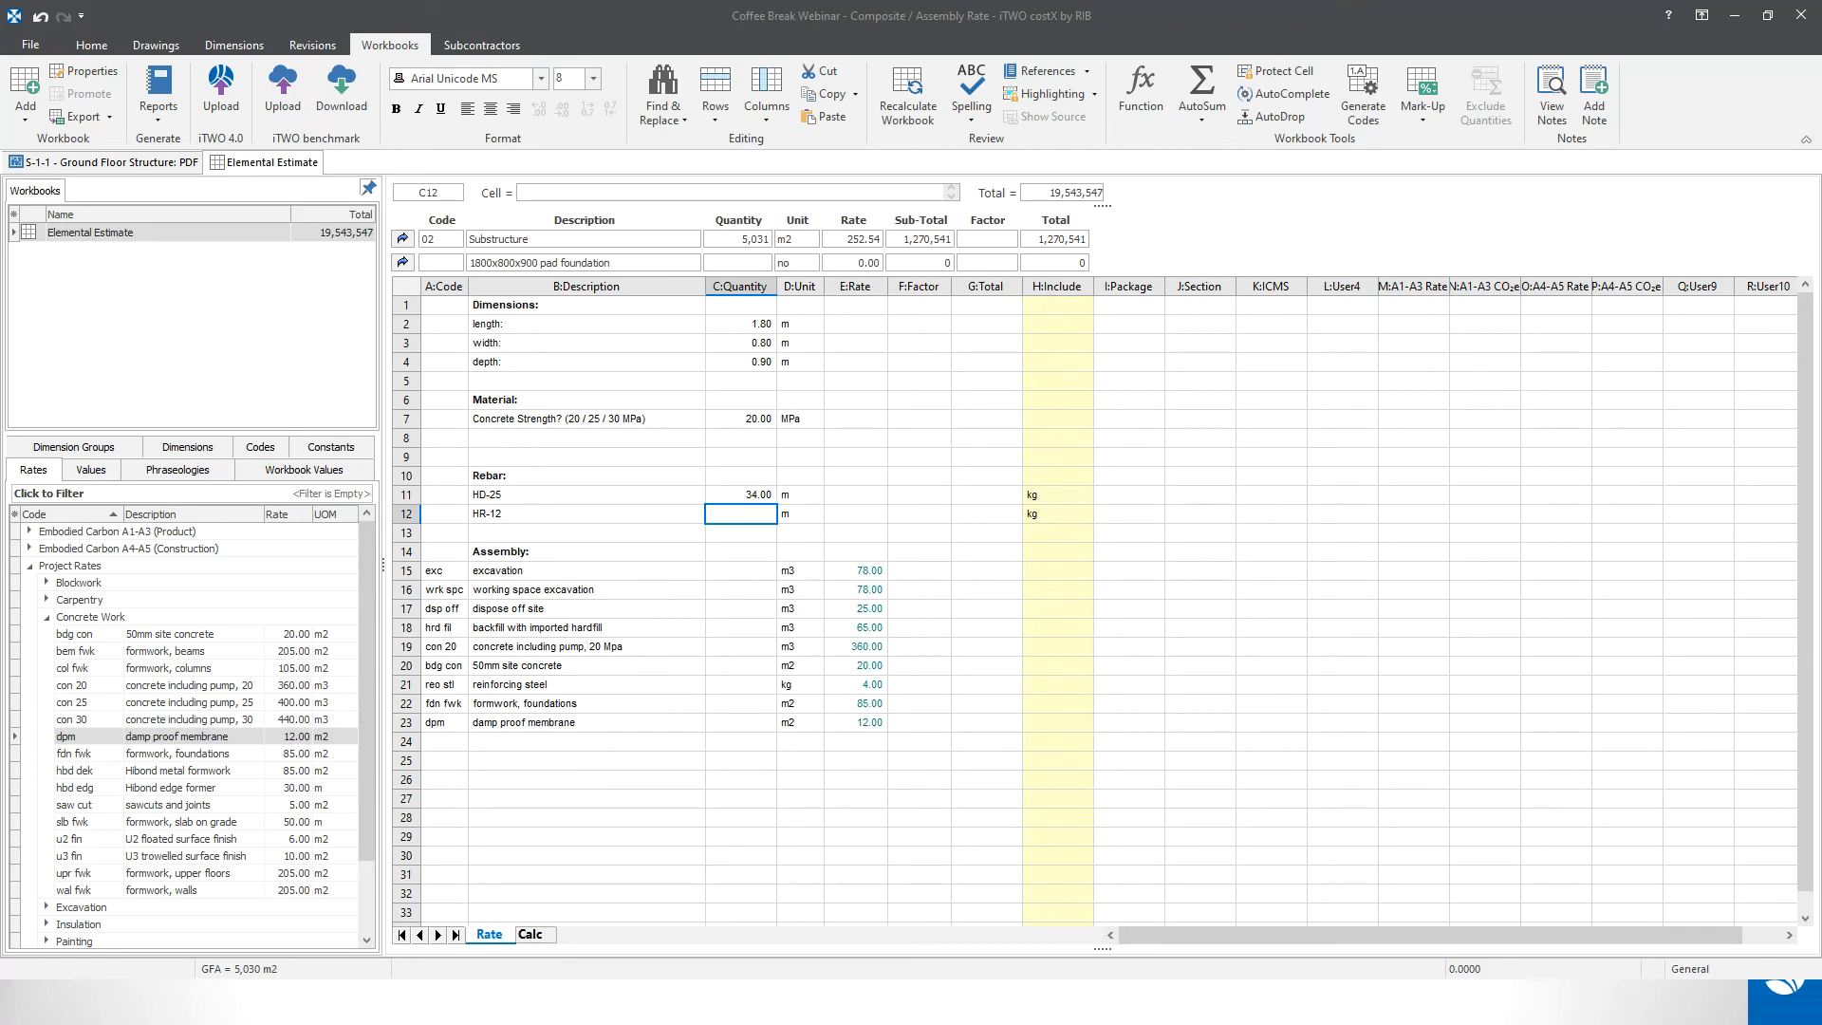
click(563, 192)
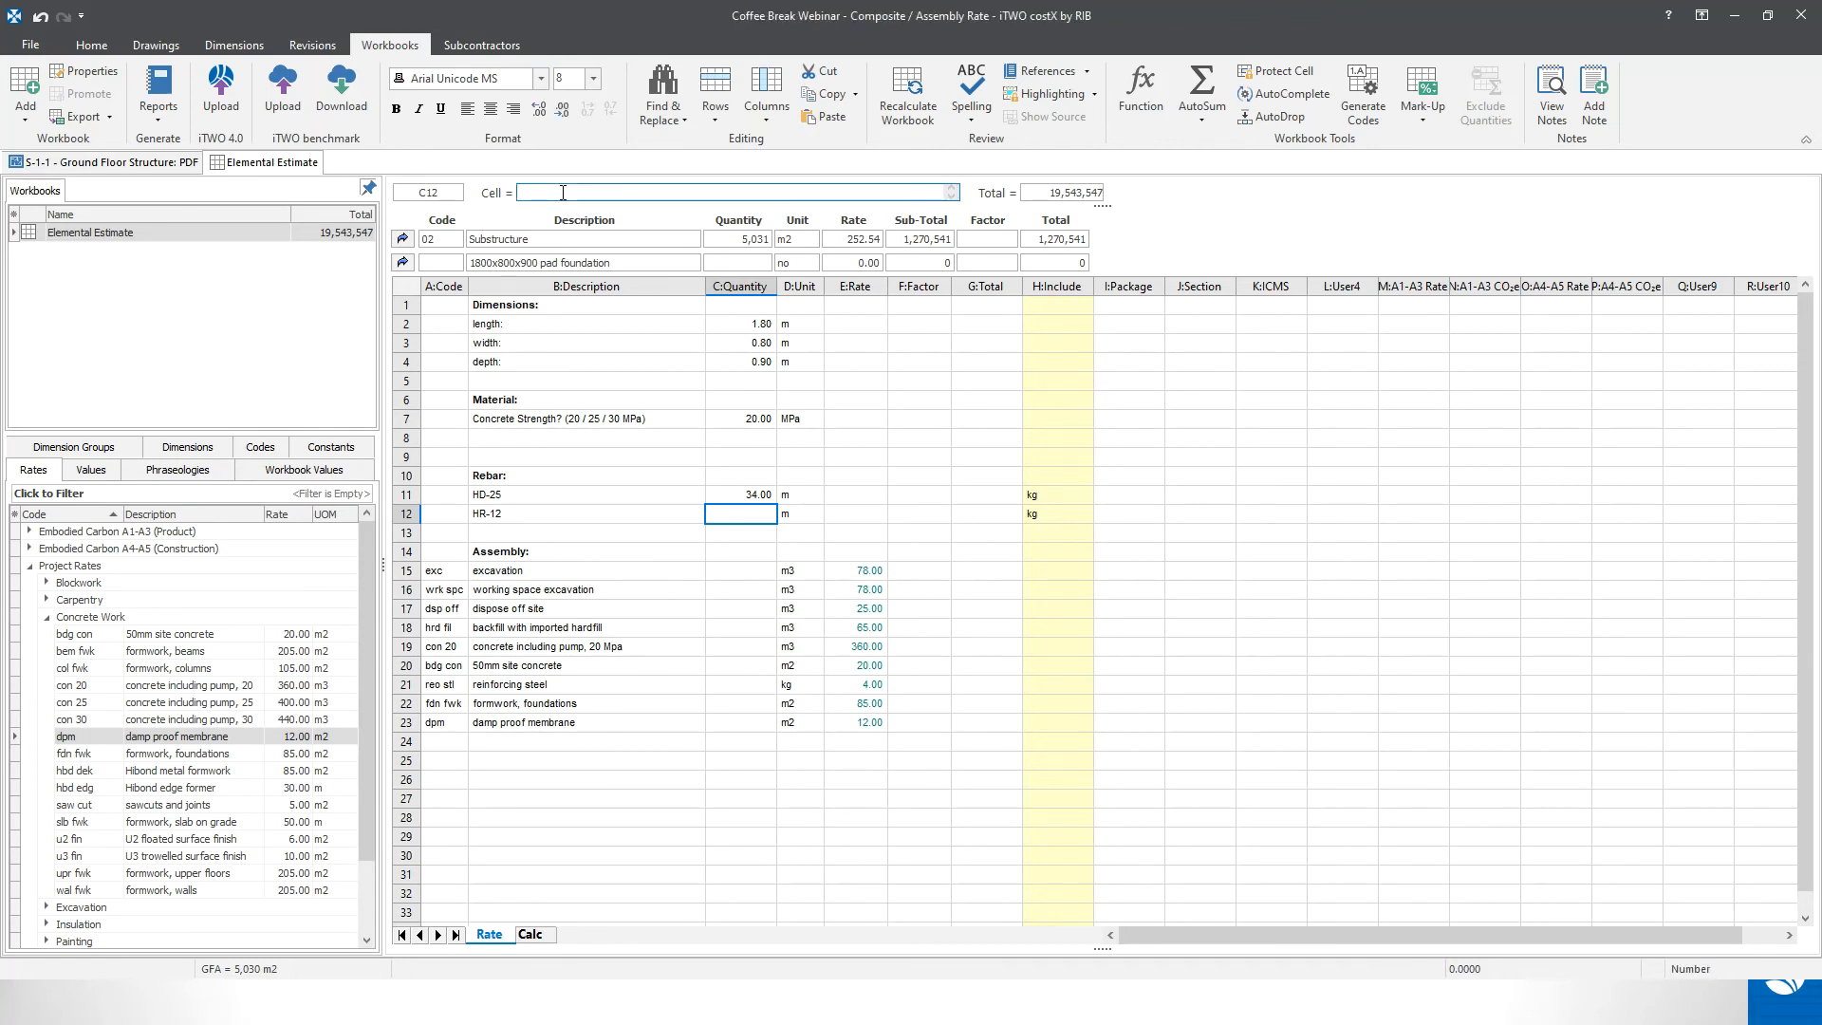
text(()
text(One()
click(745, 326)
text(/)
text(2*(C2)
click(746, 326)
text(+C4)
click(743, 365)
key(alt+Tab)
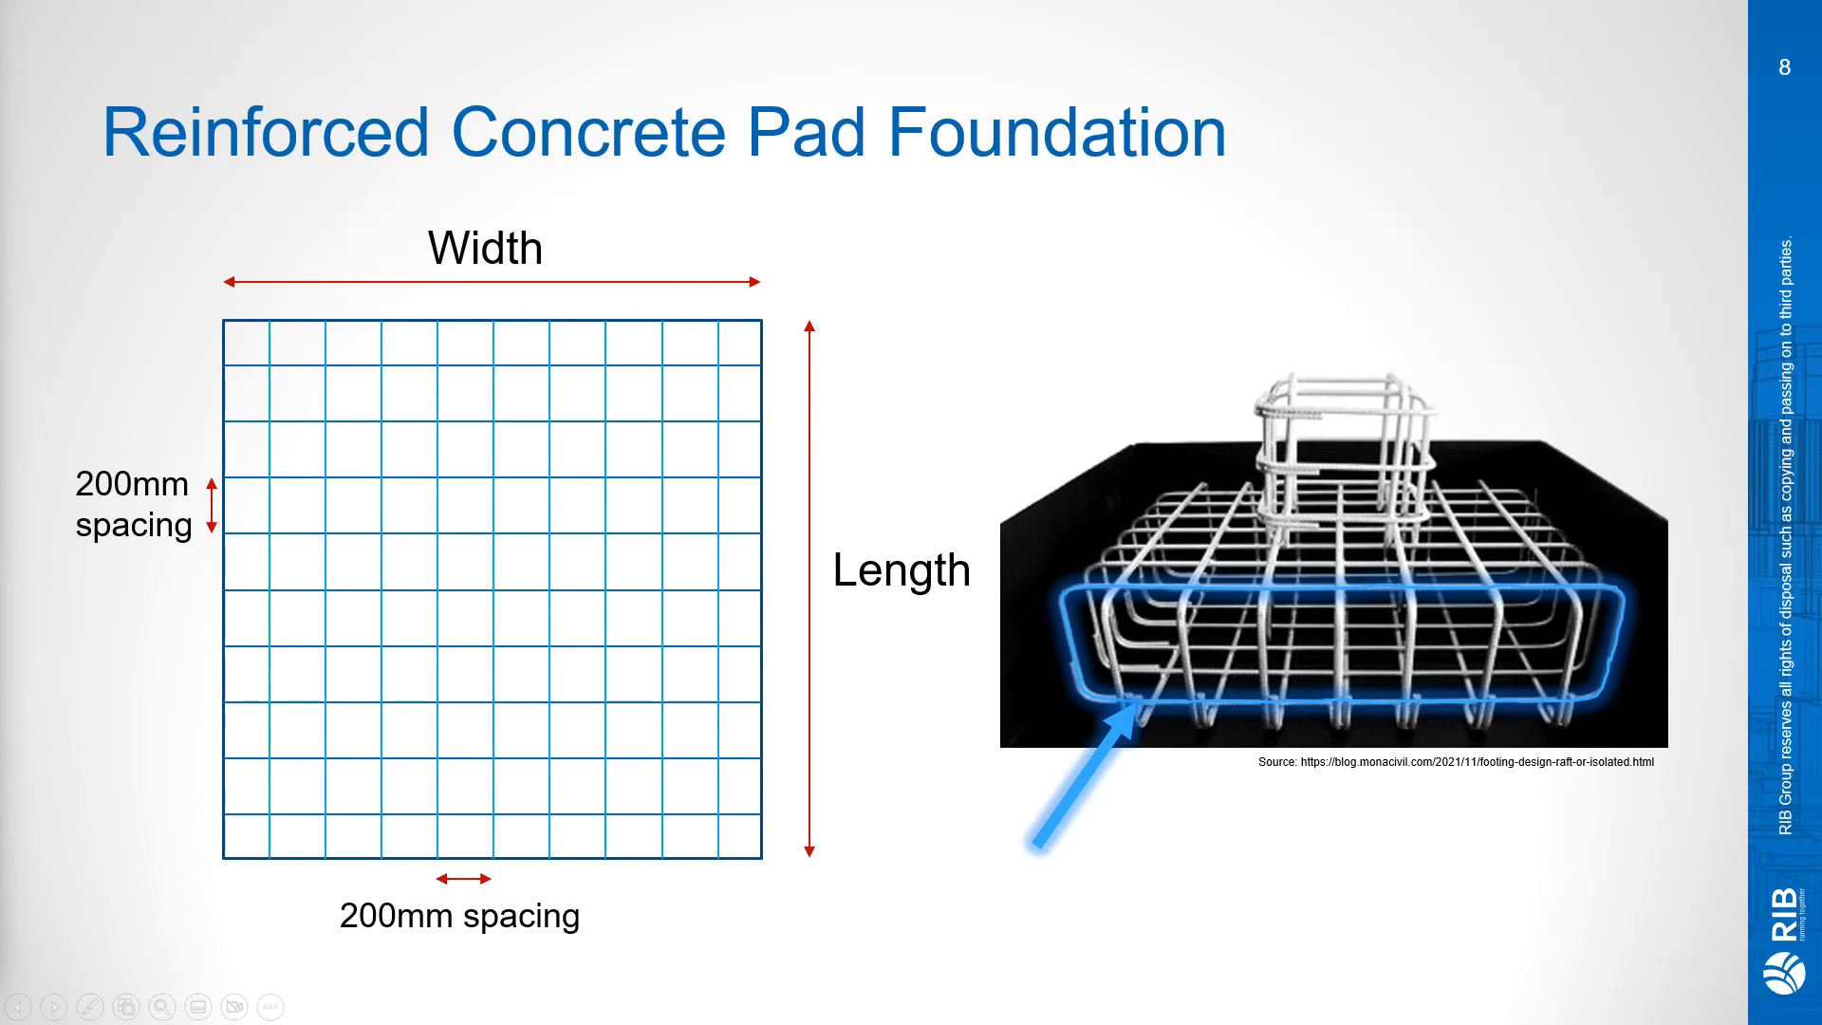
key(alt+Tab)
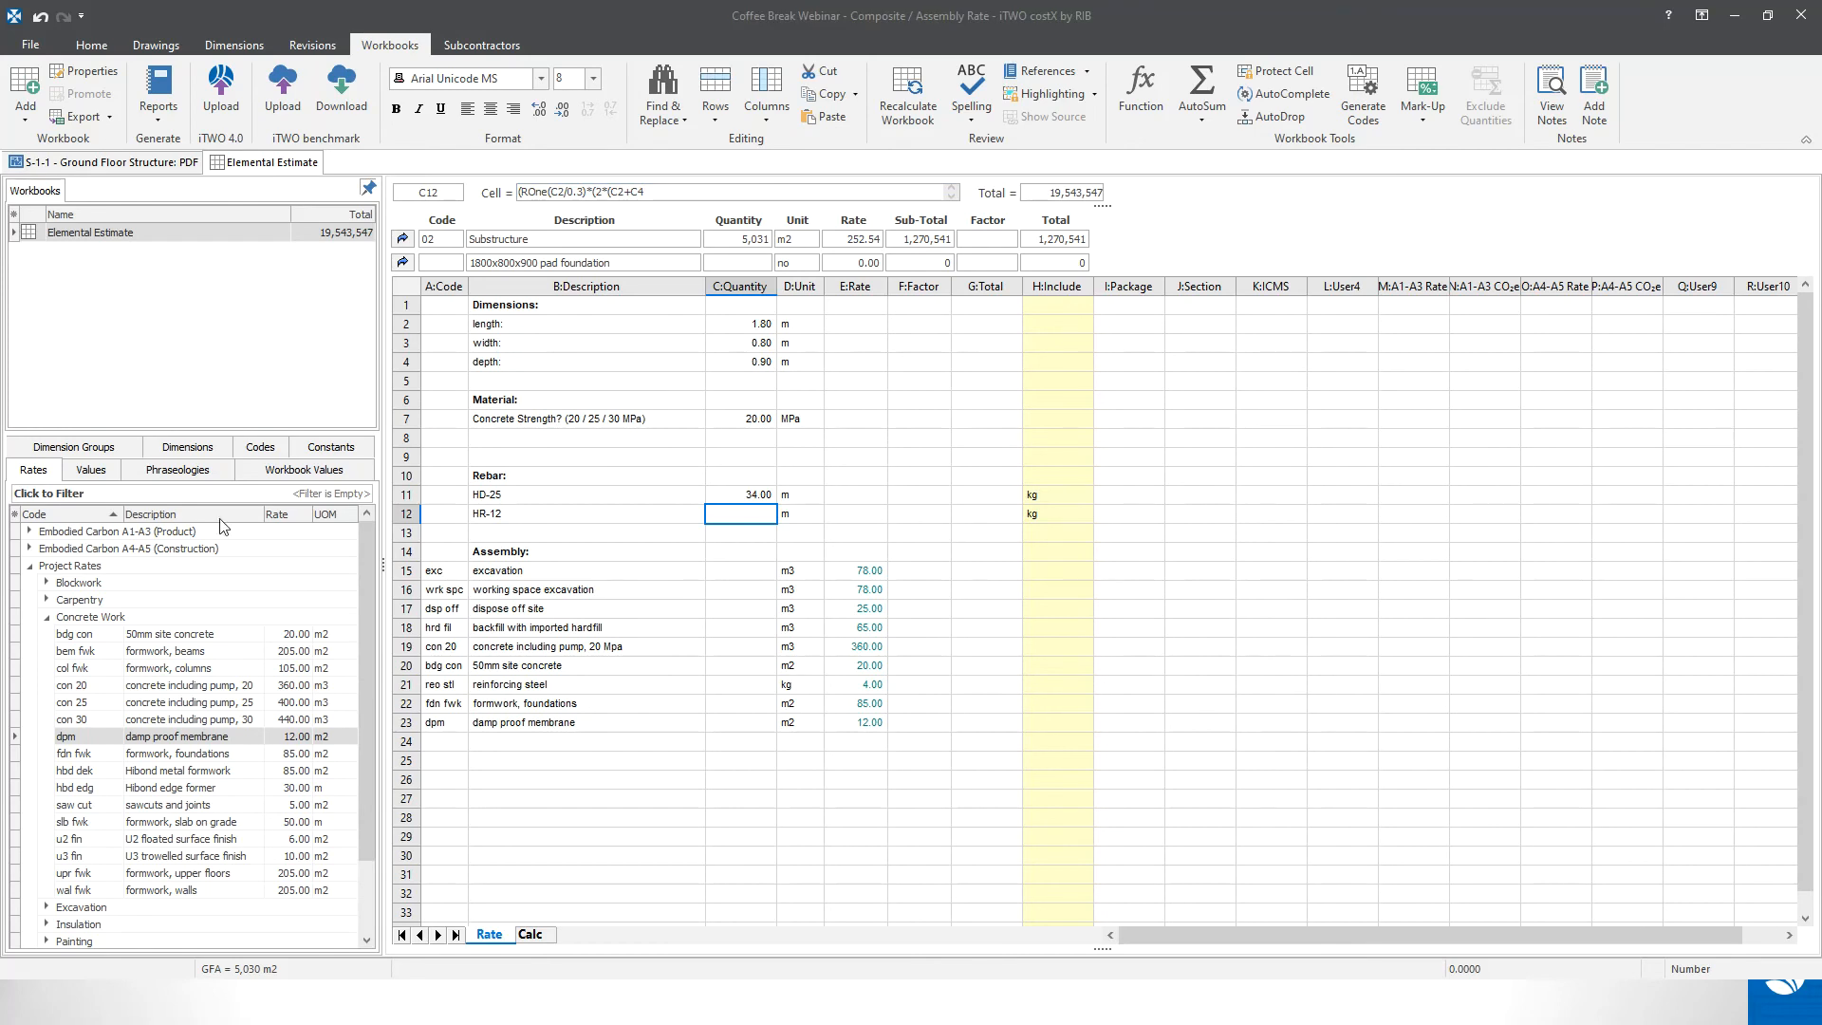
- Complete the first term of the HR-12 quantity formula so that it reads =(ROne(C2/0.3)*(2*(C2+C4)))
click(681, 193)
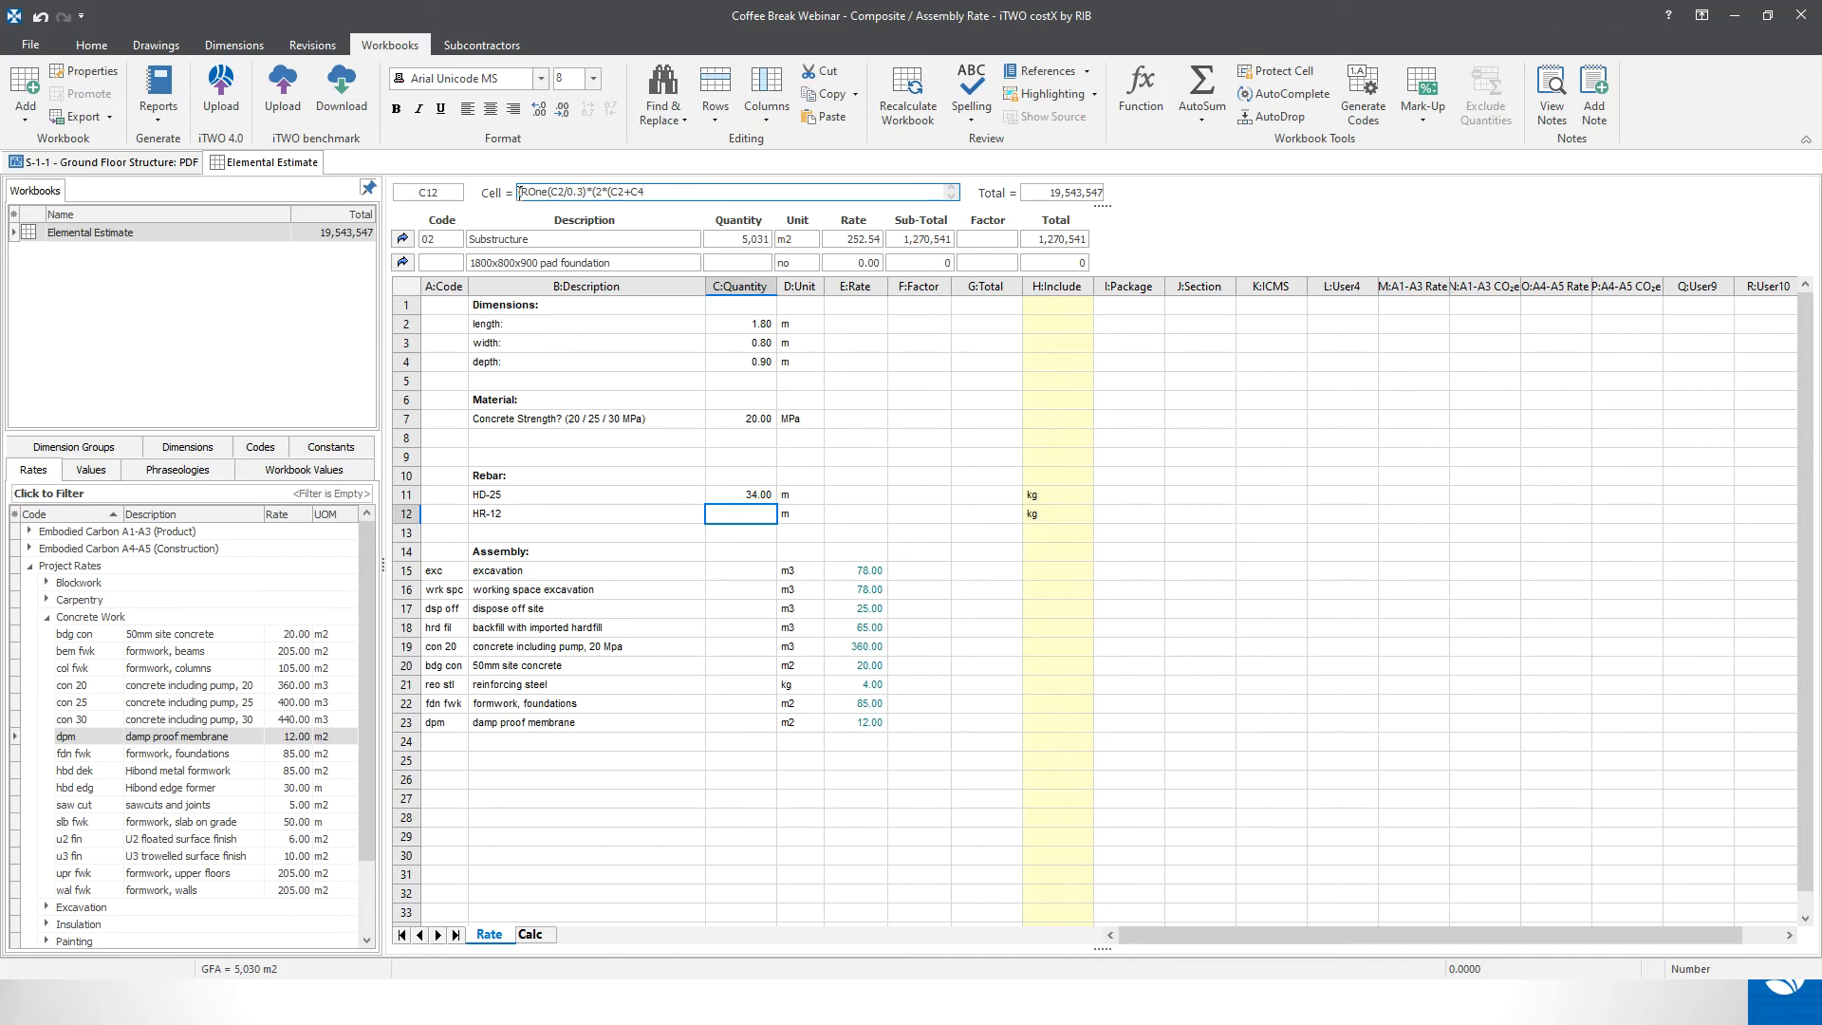
click(519, 193)
text(=)
click(706, 191)
text()))
- Append a plus sign and a copy of the first term to the HR-12 quantity formula
text(+)
drag(667, 192, 525, 186)
key(ctrl+c)
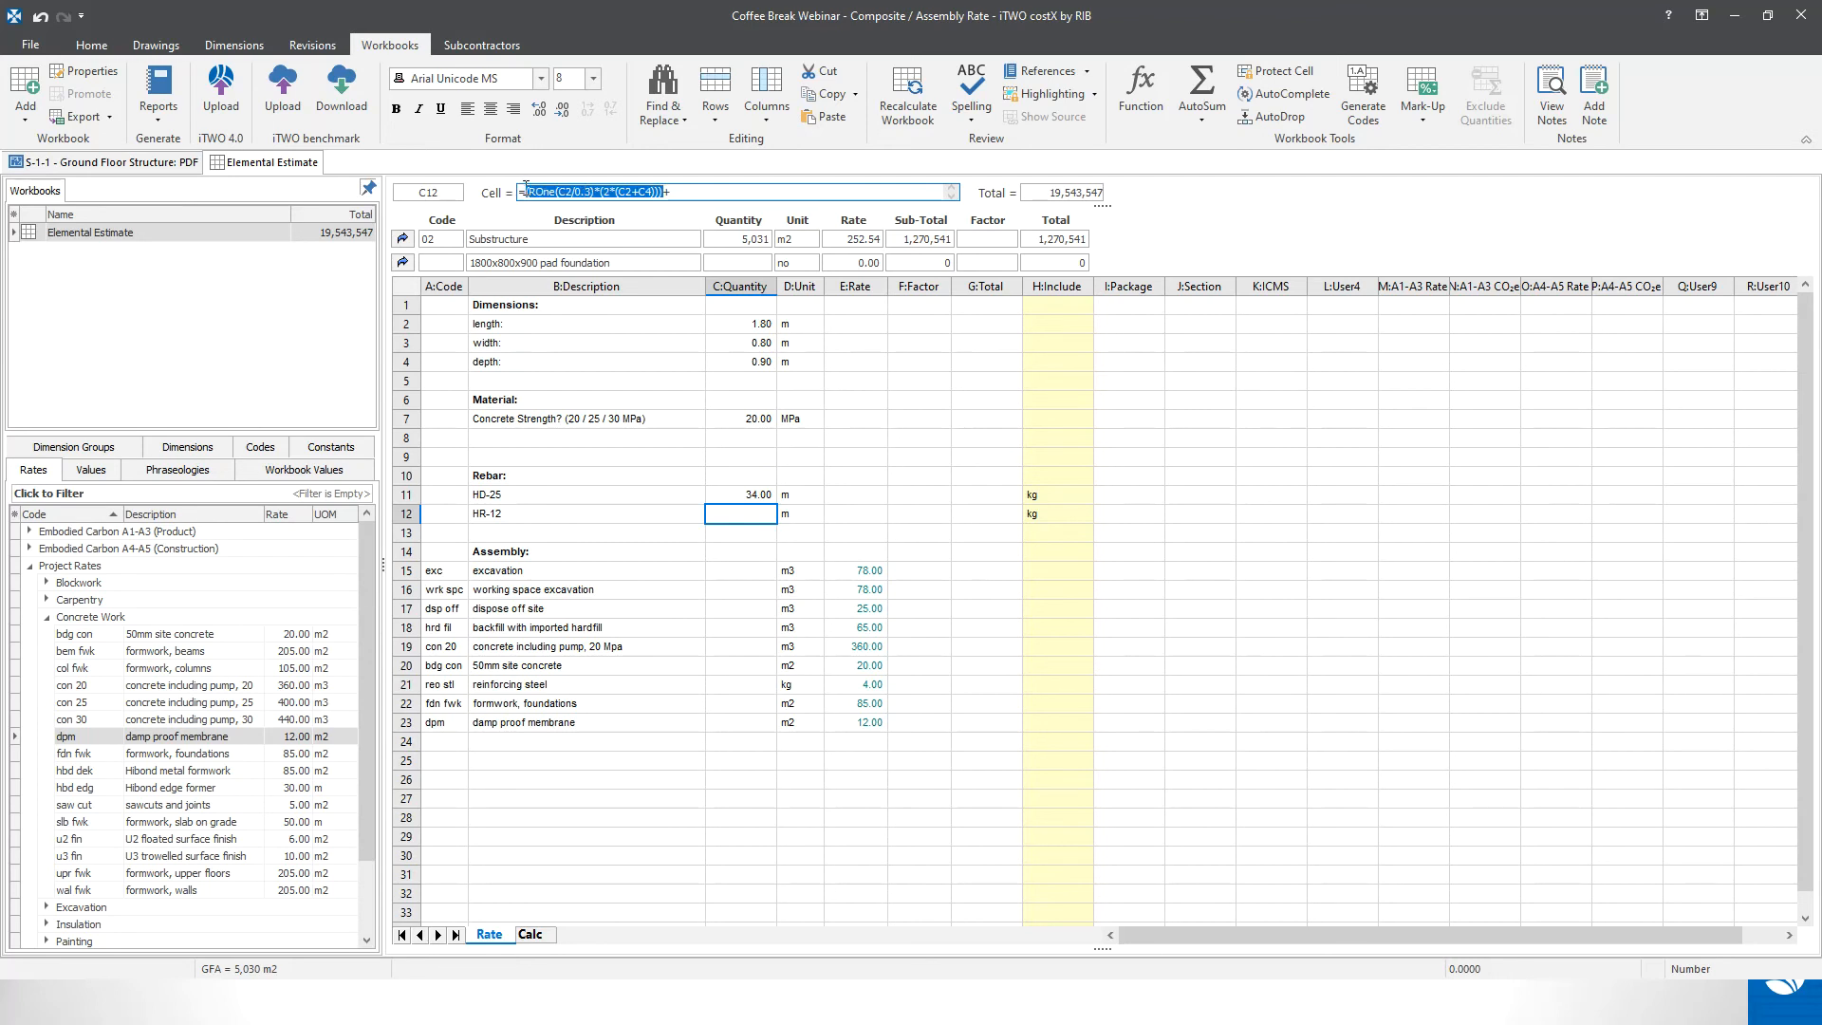
click(700, 194)
key(ctrl+v)
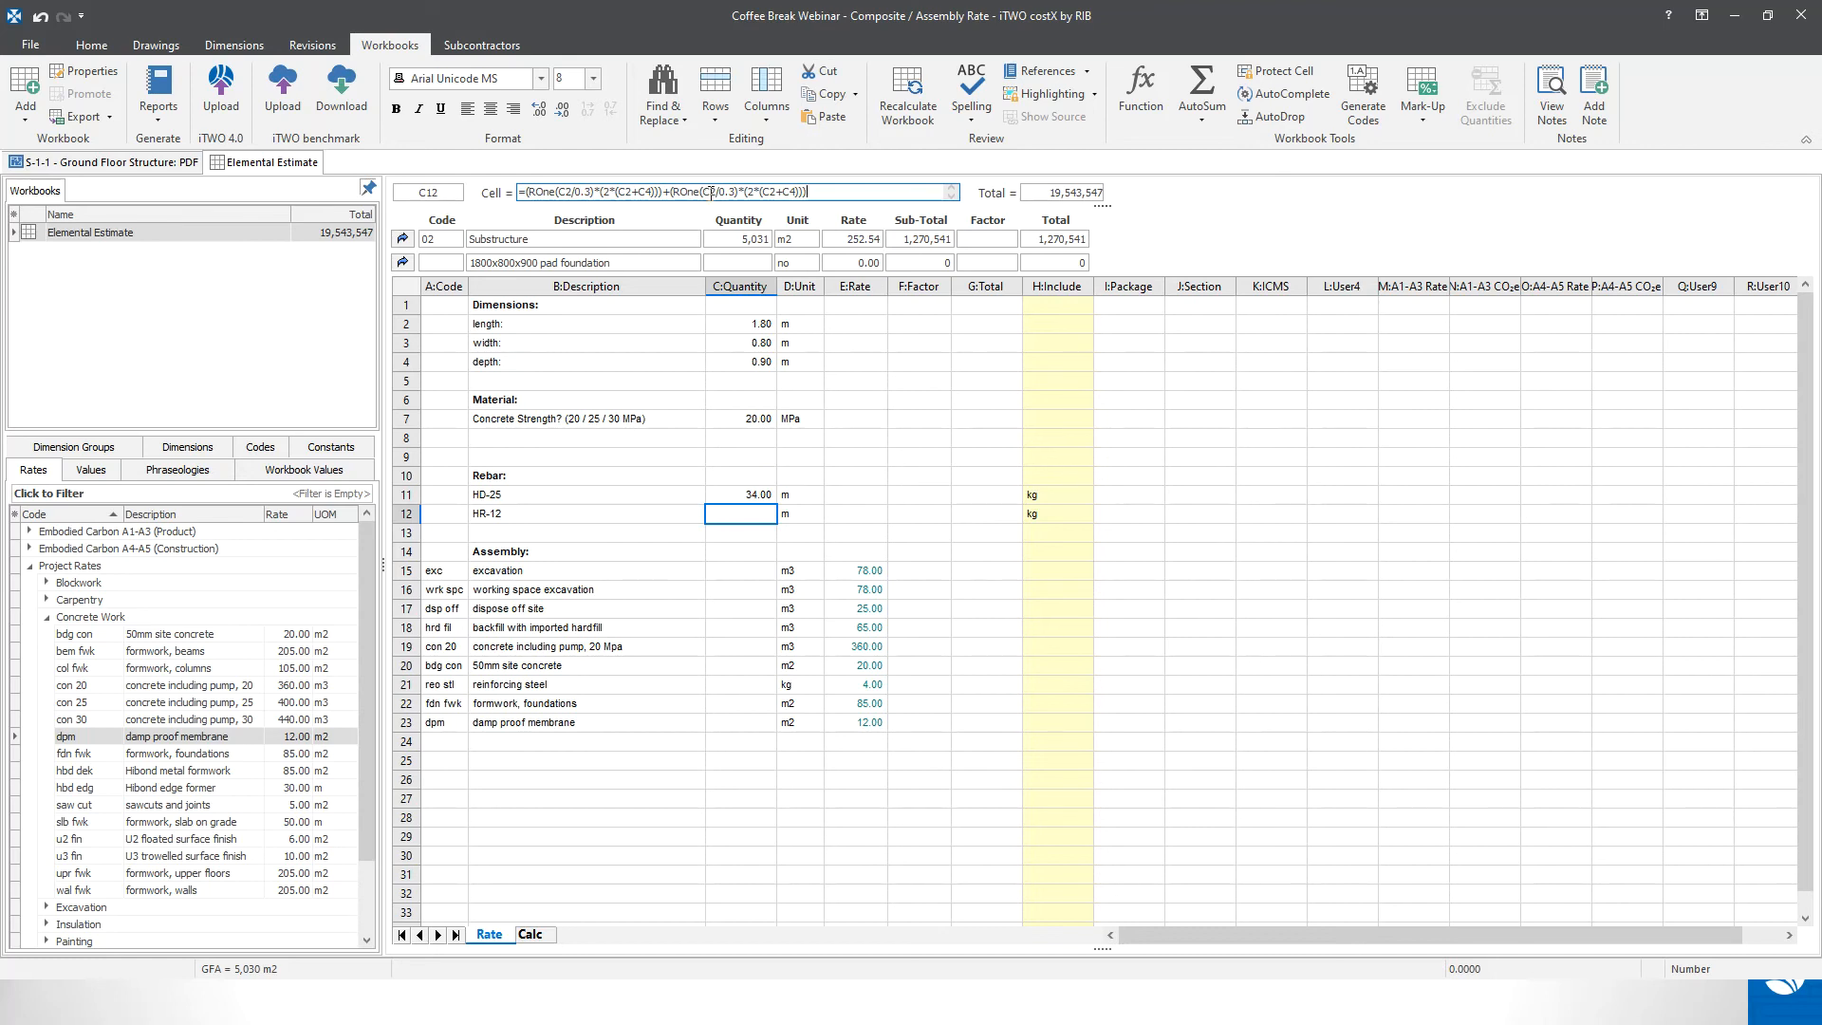
- Change both length references in the copied term to the width, making it (ROne(C3/0.3)*(2*(C3+C4))), and accept the HR-12 quantity formula
click(712, 192)
key(Delete)
text(3)
click(777, 193)
key(BackSpace)
text(2)
key(BackSpace)
text(3)
key(Return)
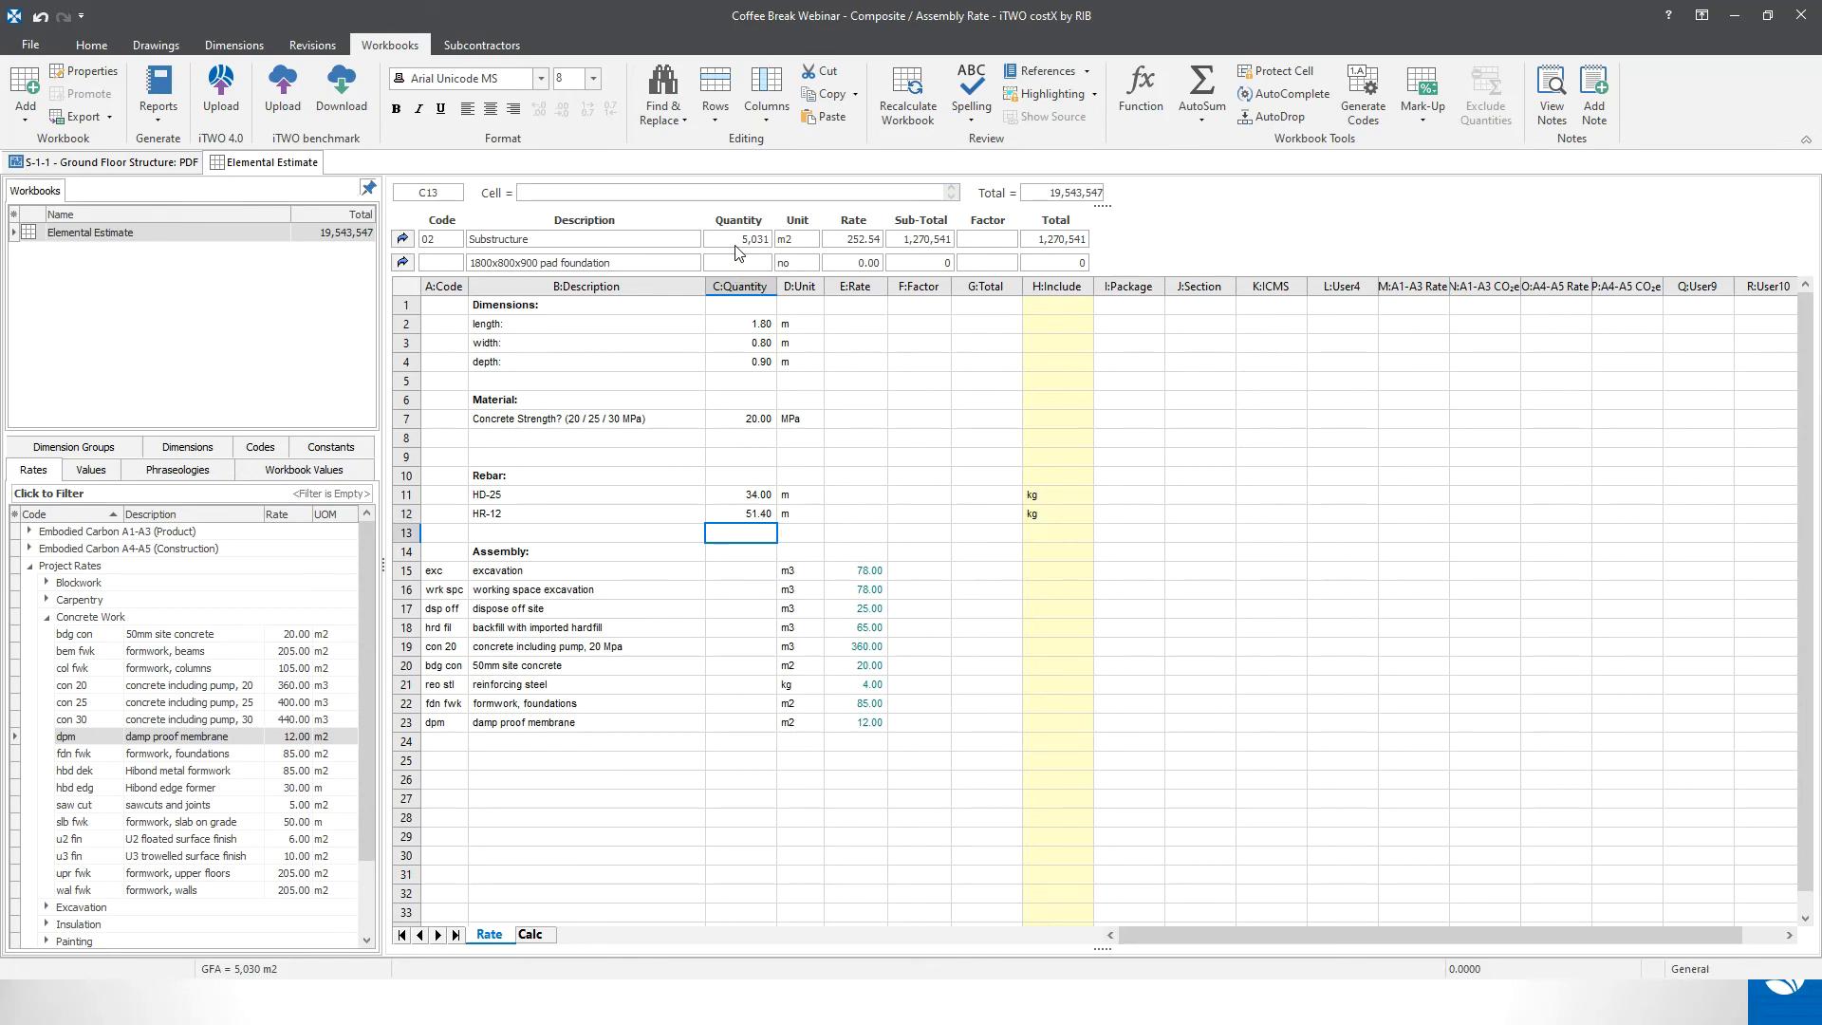
- Swap the length and width in the HR-12 formula's perimeter parts: =(ROne(C2/0.3)*(2*(C3+C4)))+(ROne(C3/0.3)*(2*(C2+C4)))
click(747, 513)
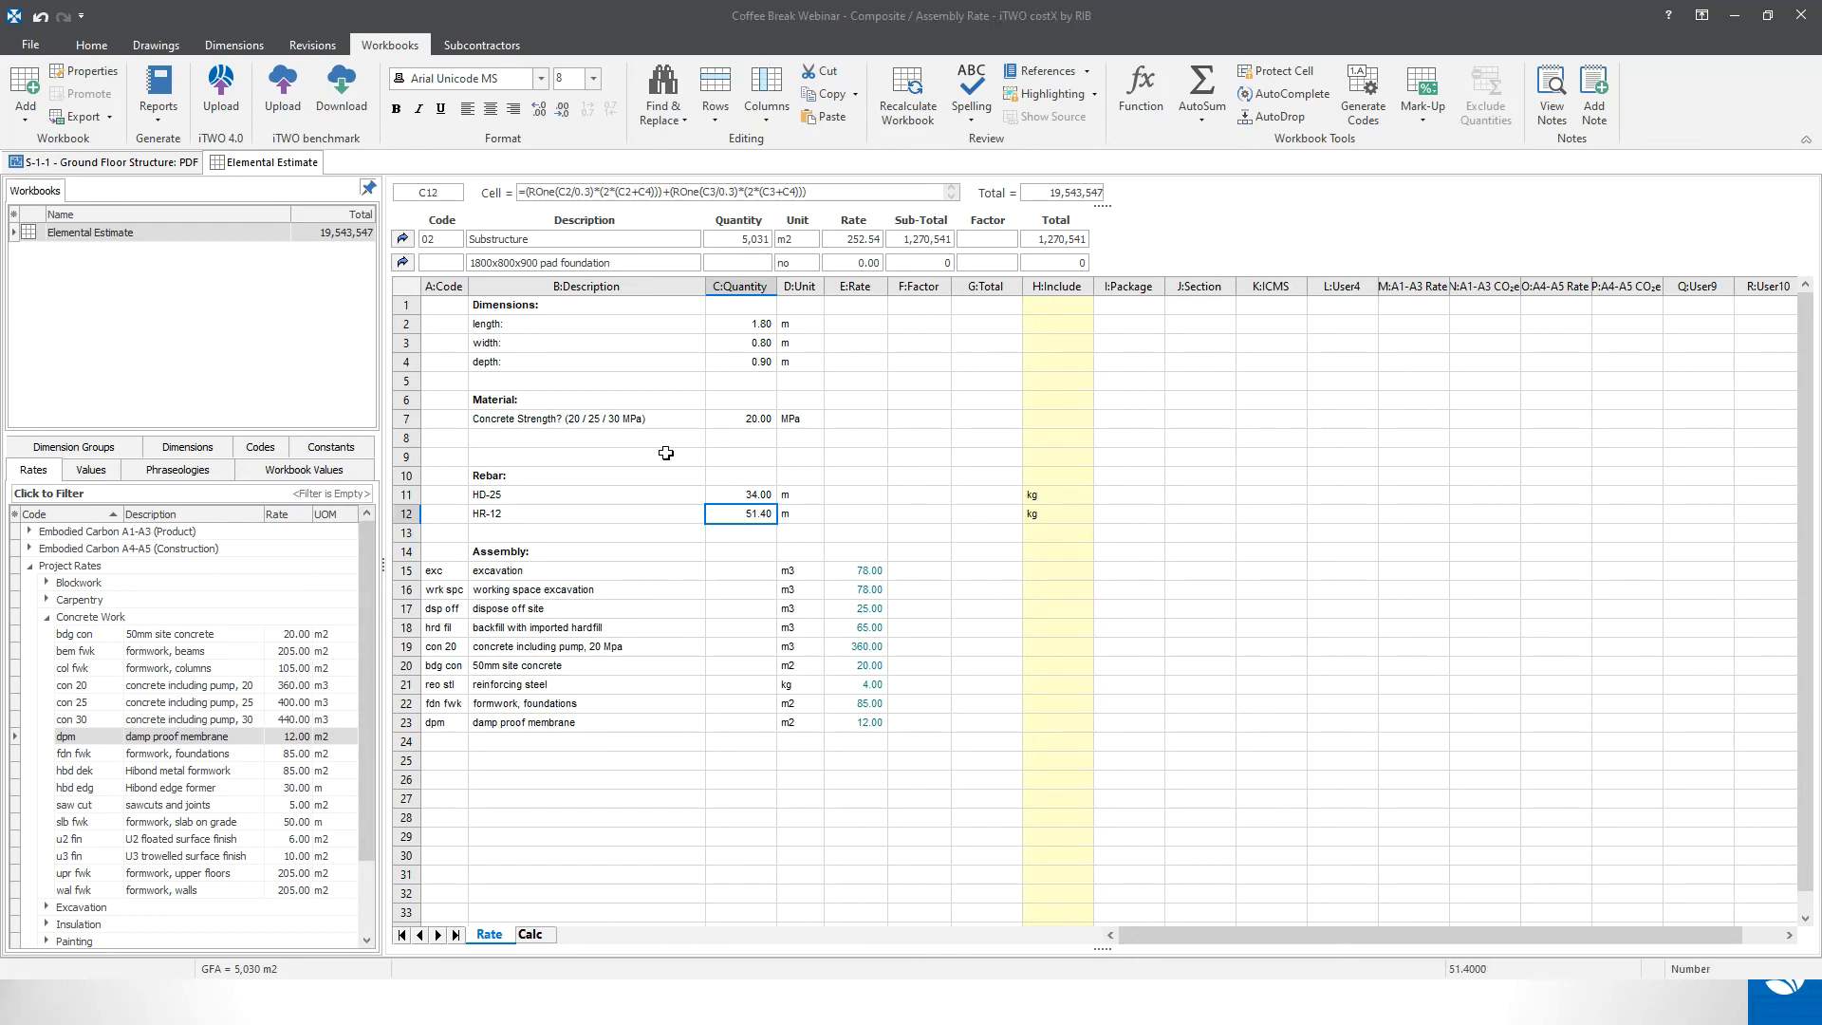
click(632, 191)
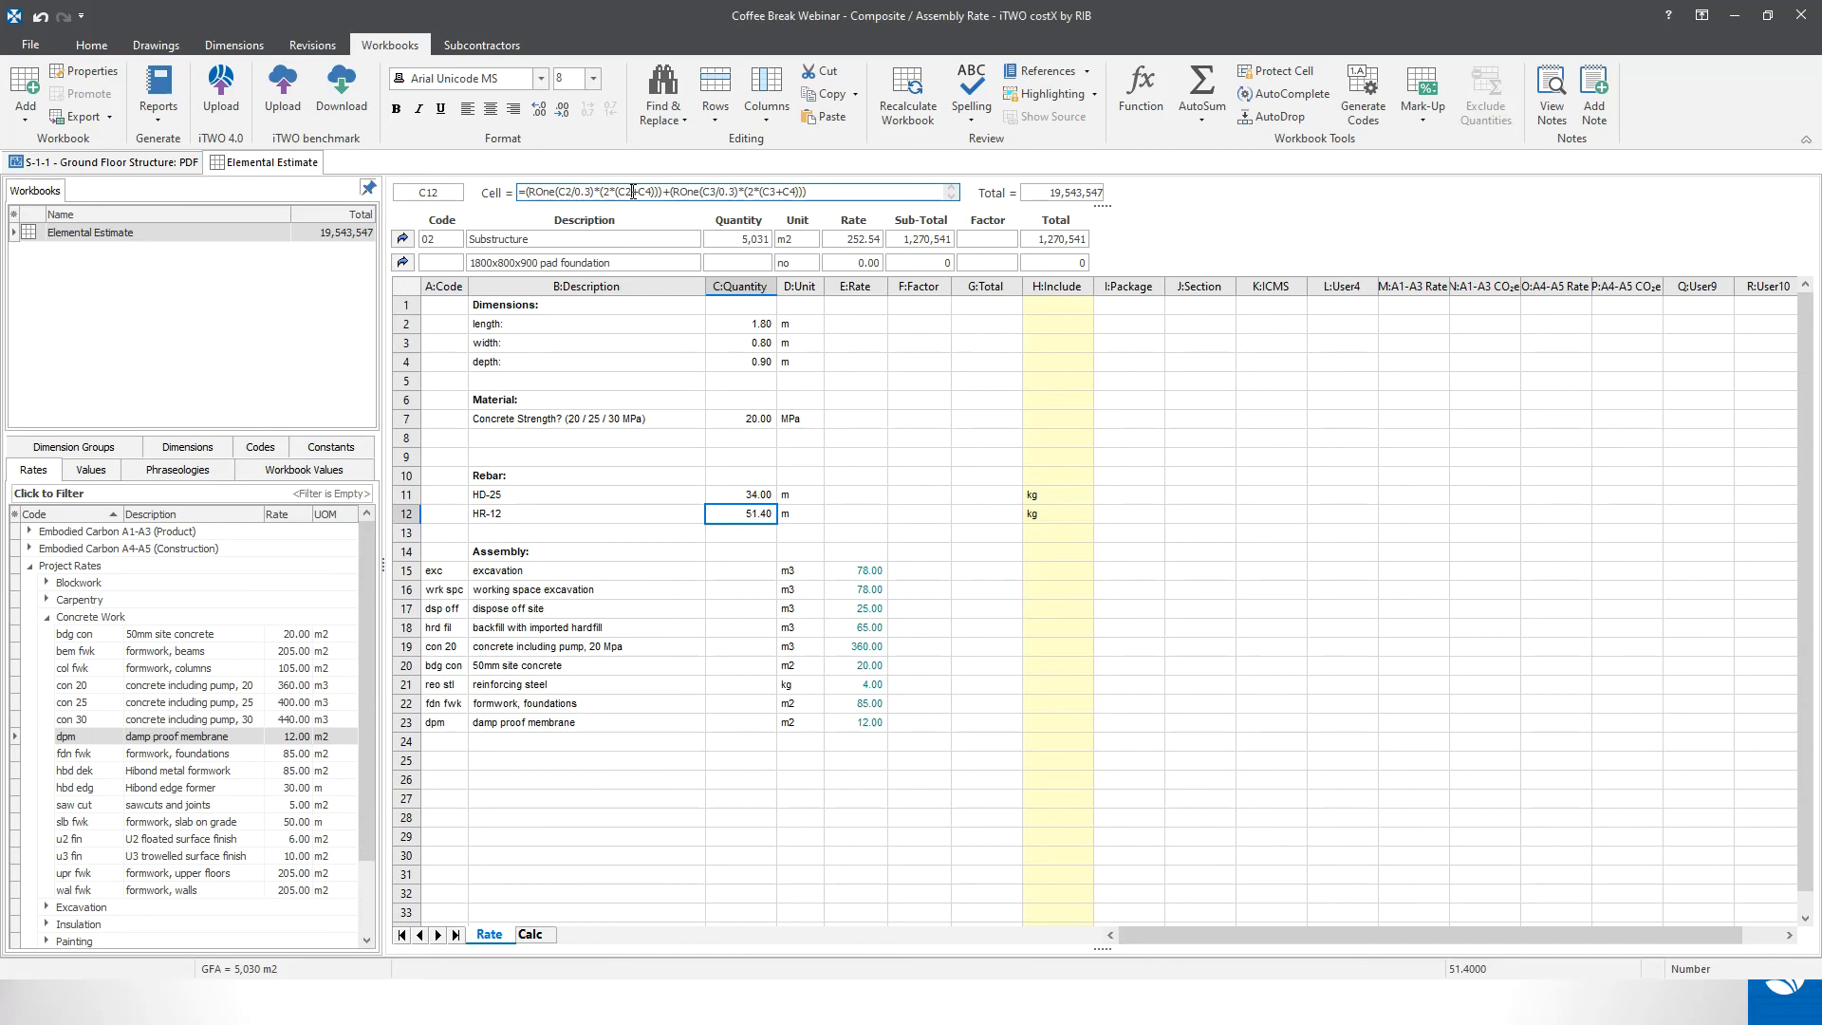
key(BackSpace)
text(3)
click(778, 192)
key(BackSpace)
text(2)
key(Return)
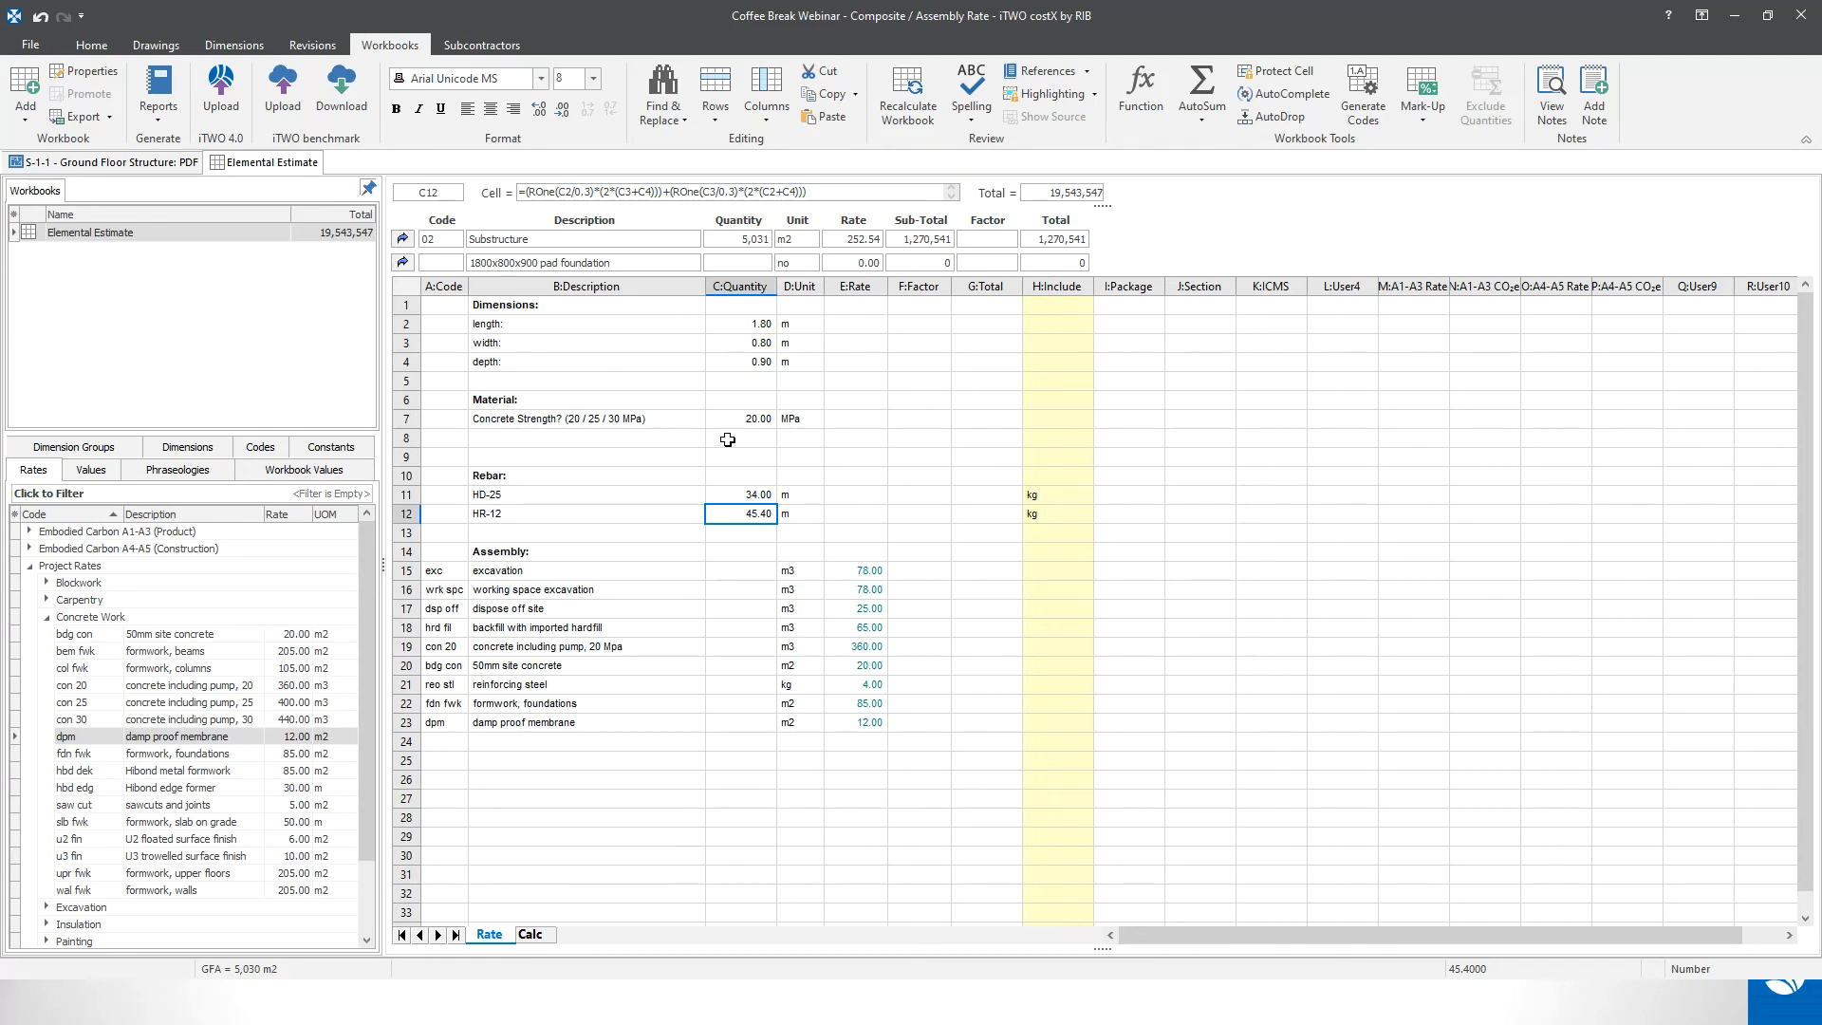
click(765, 499)
drag(765, 499, 762, 513)
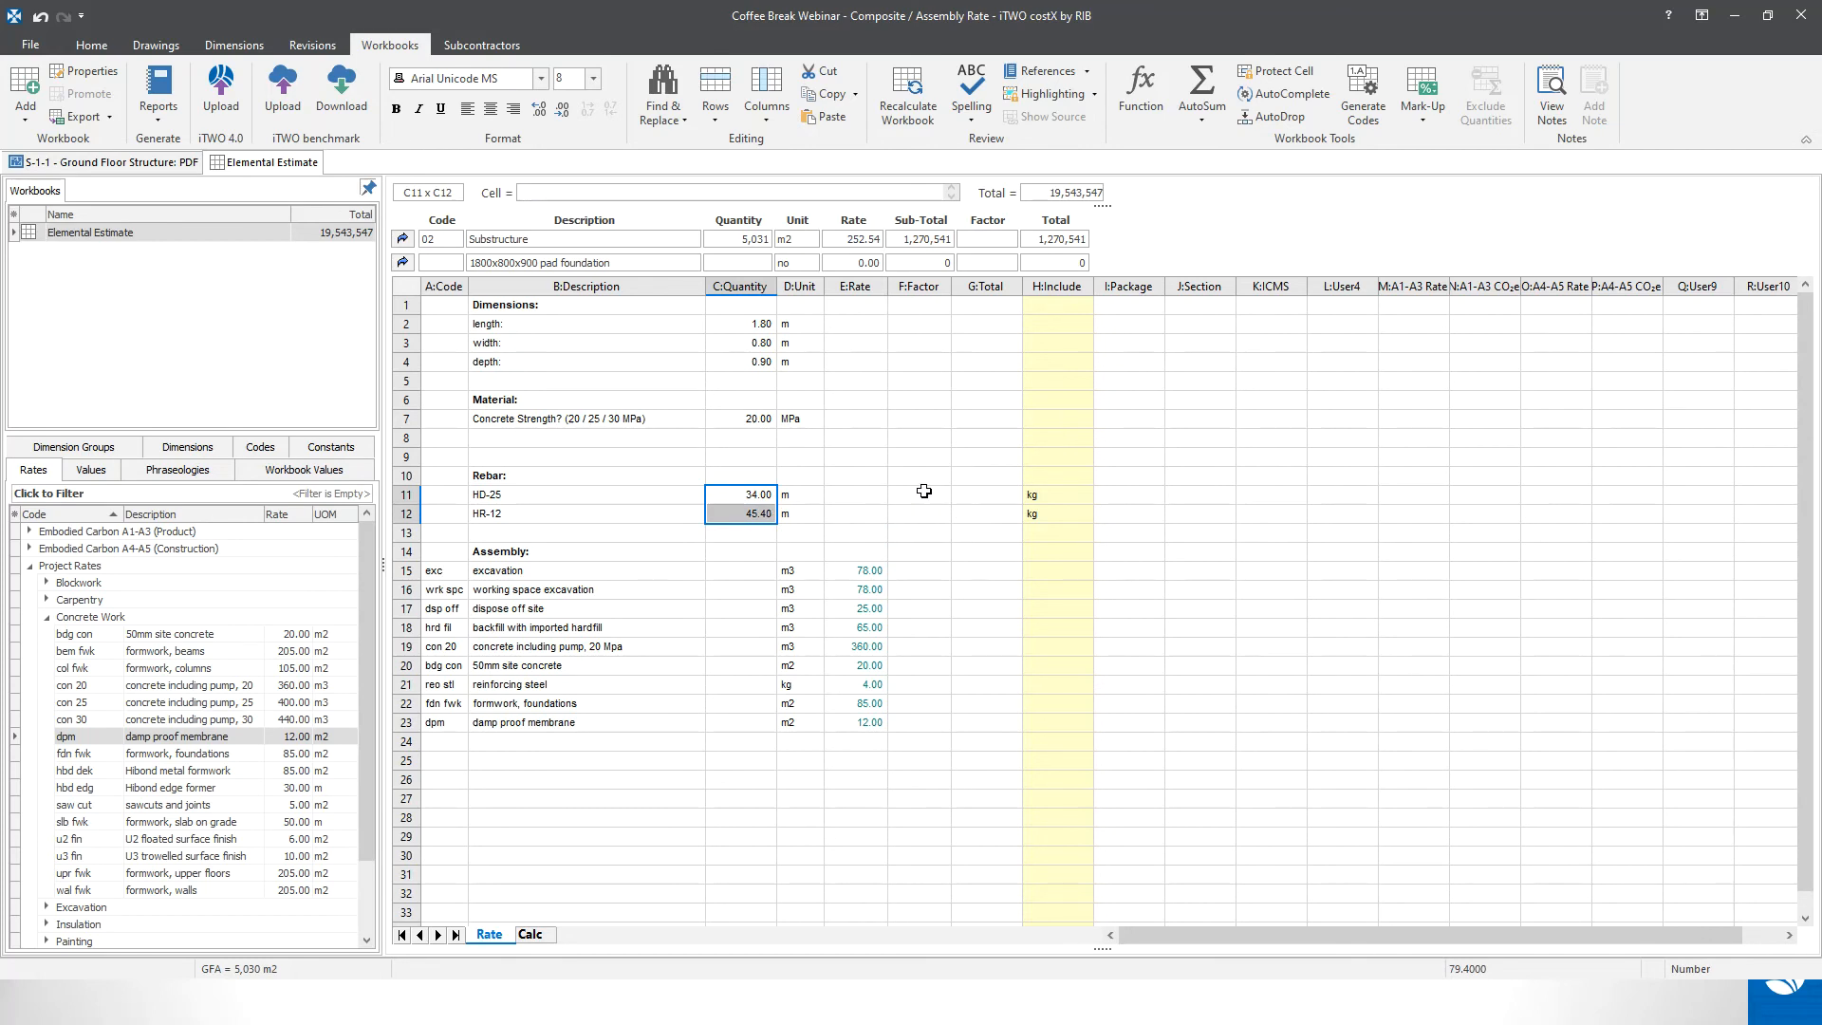
drag(923, 490, 922, 510)
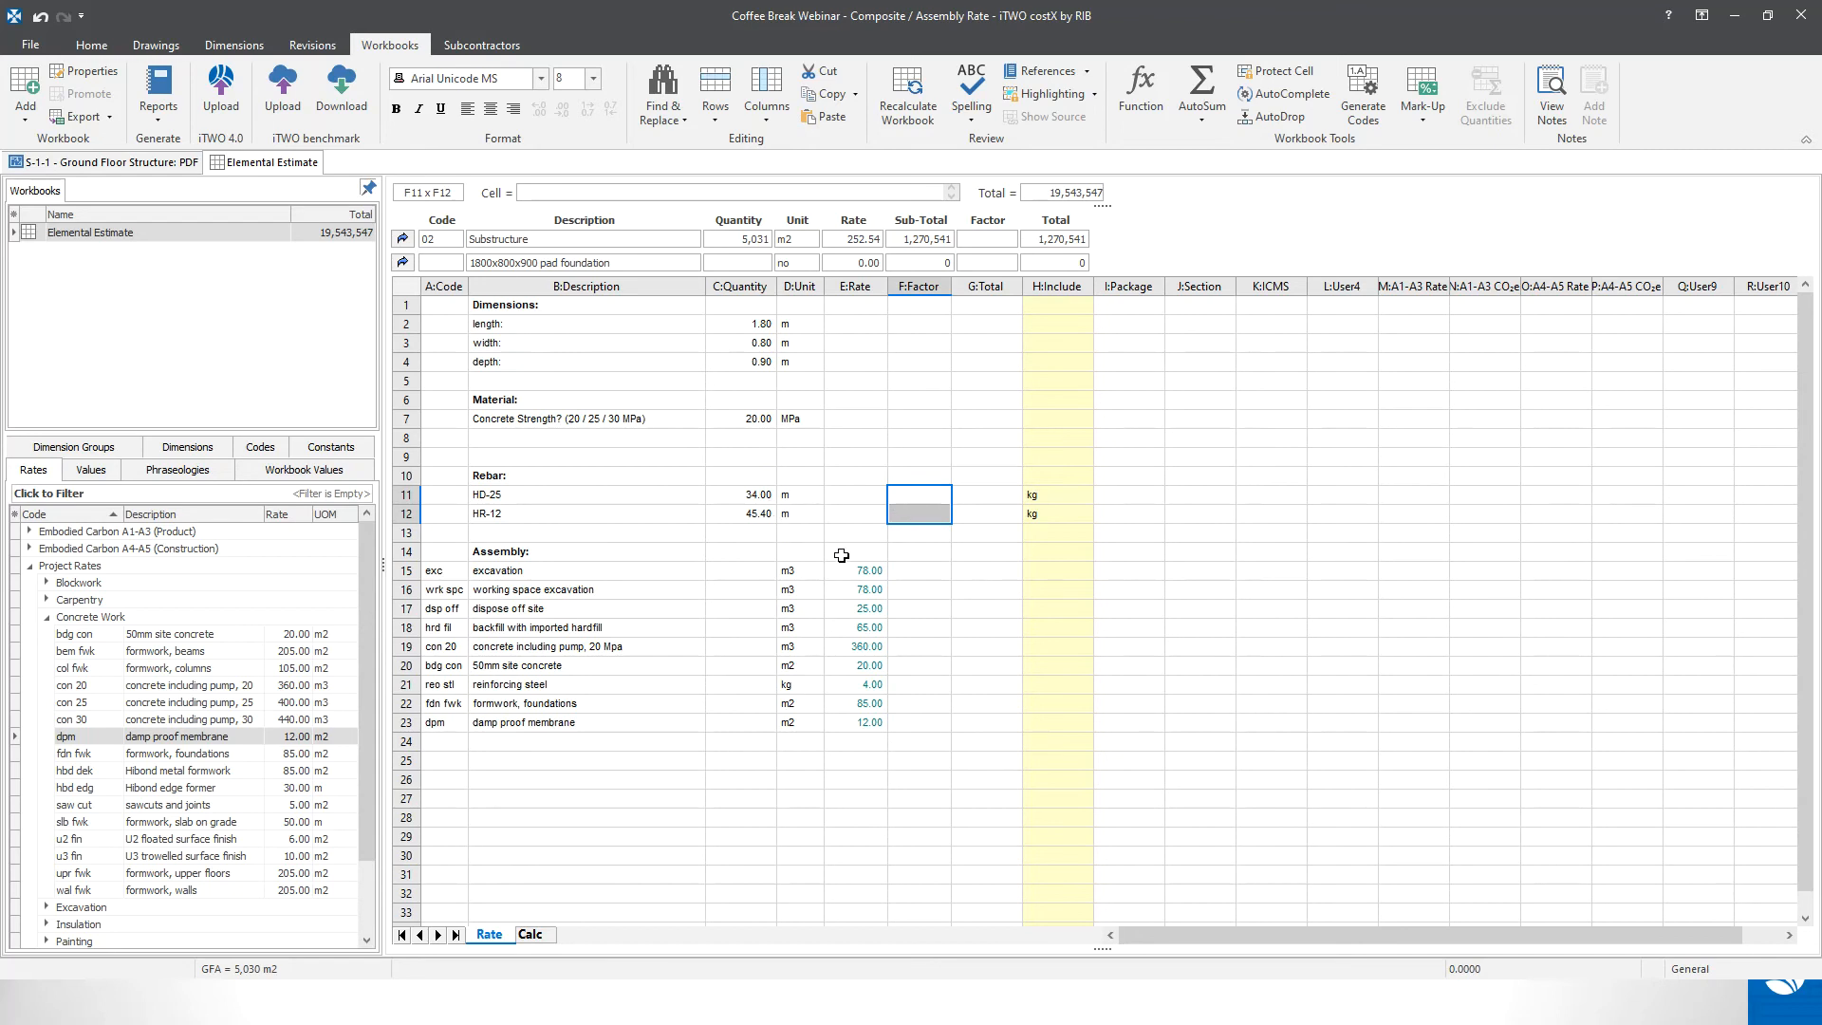
click(1009, 495)
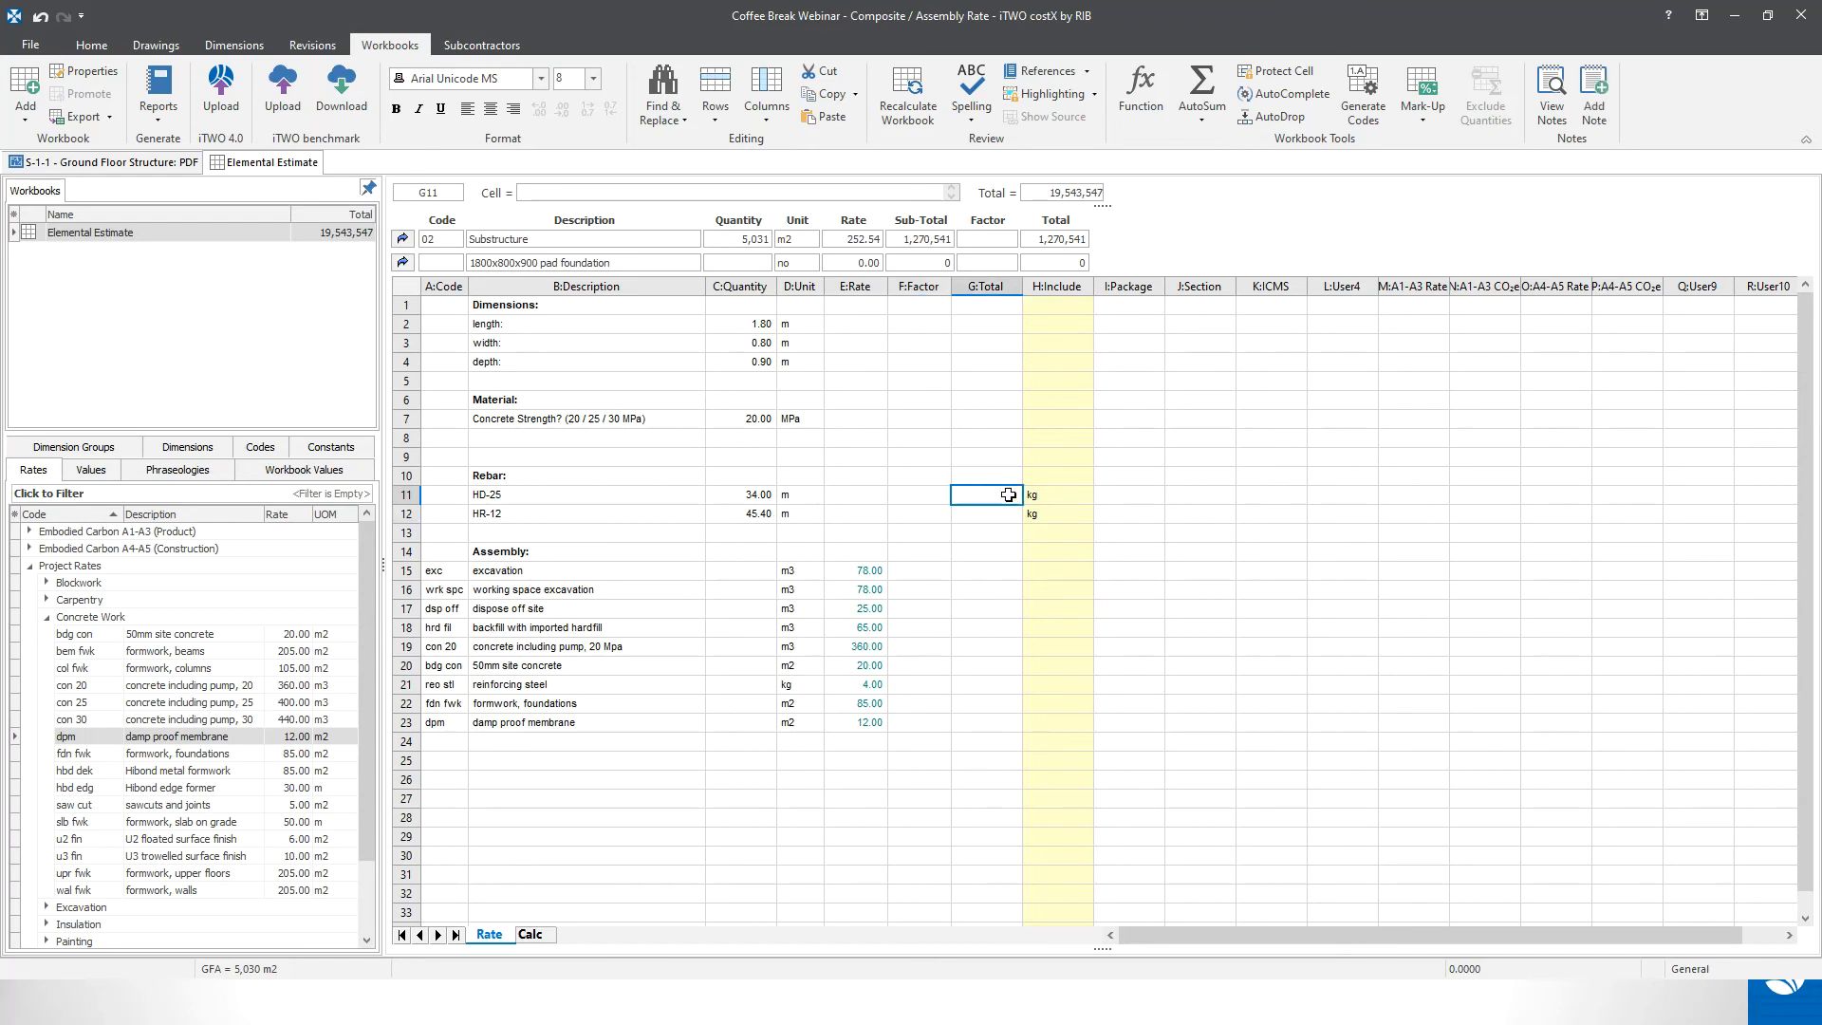
- Select the HD-25 row's Factor cell and display the constants library
click(929, 494)
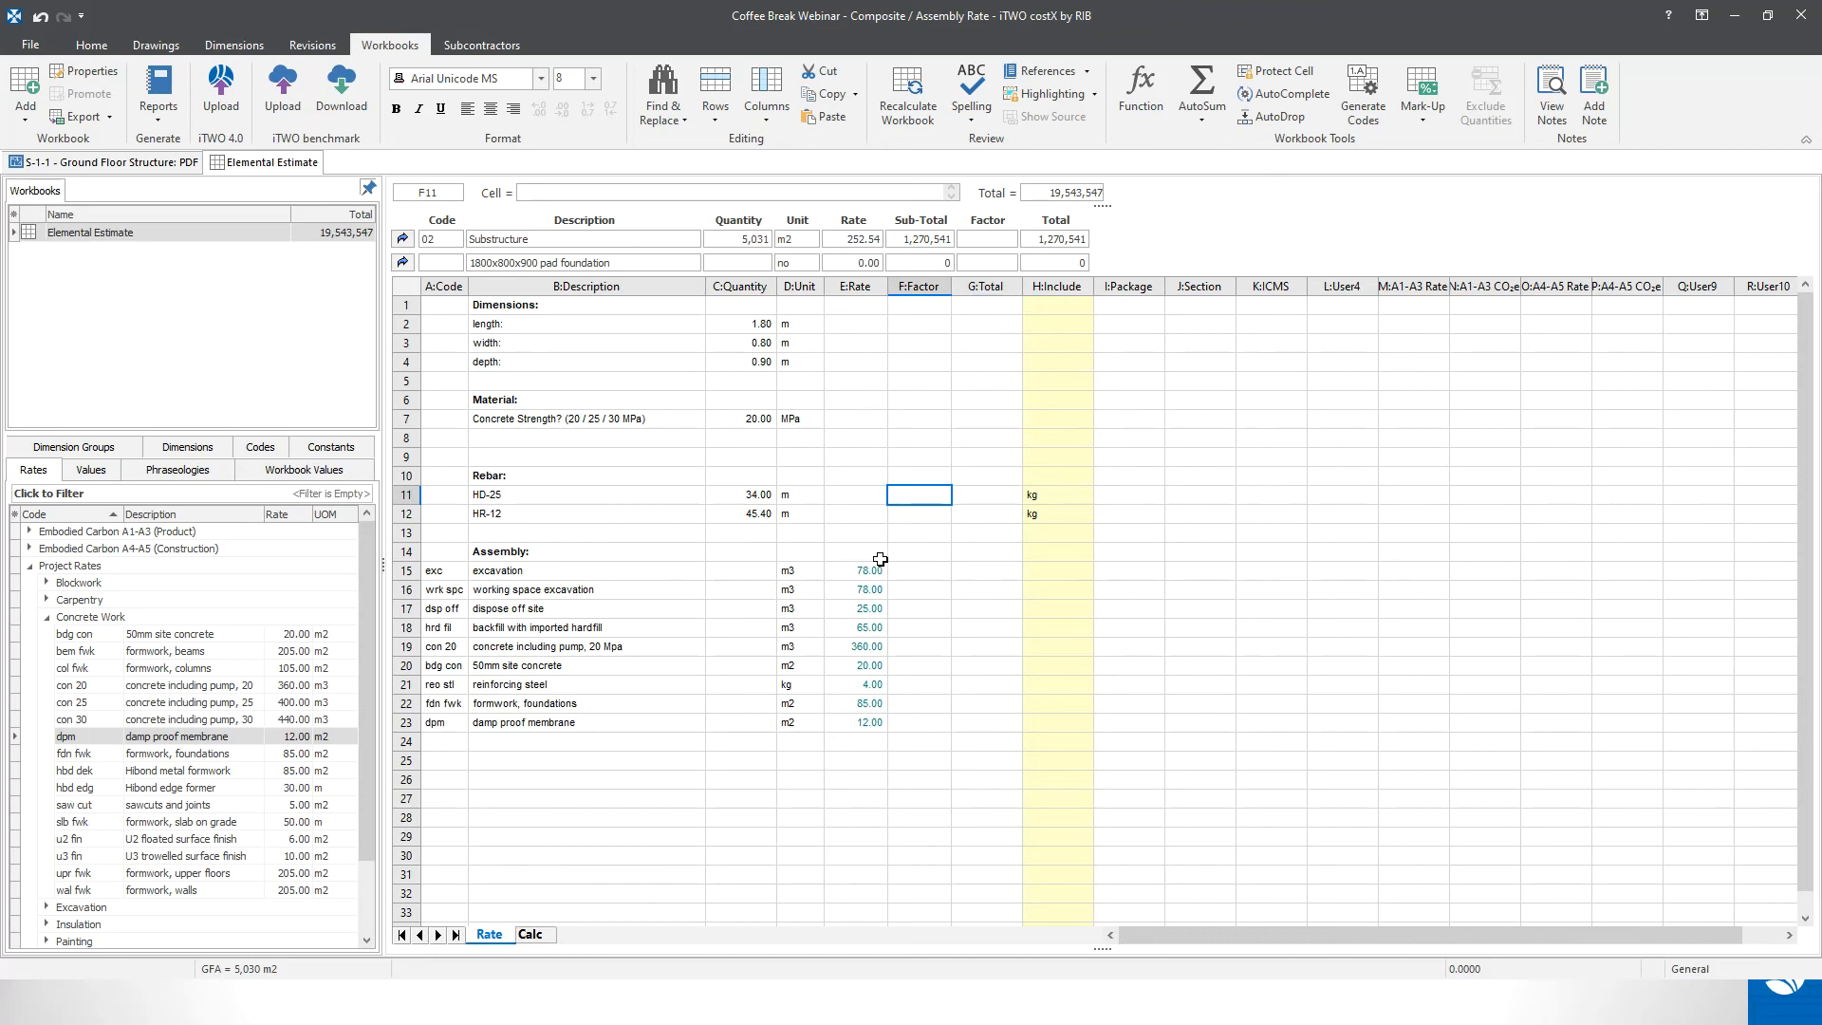
click(354, 454)
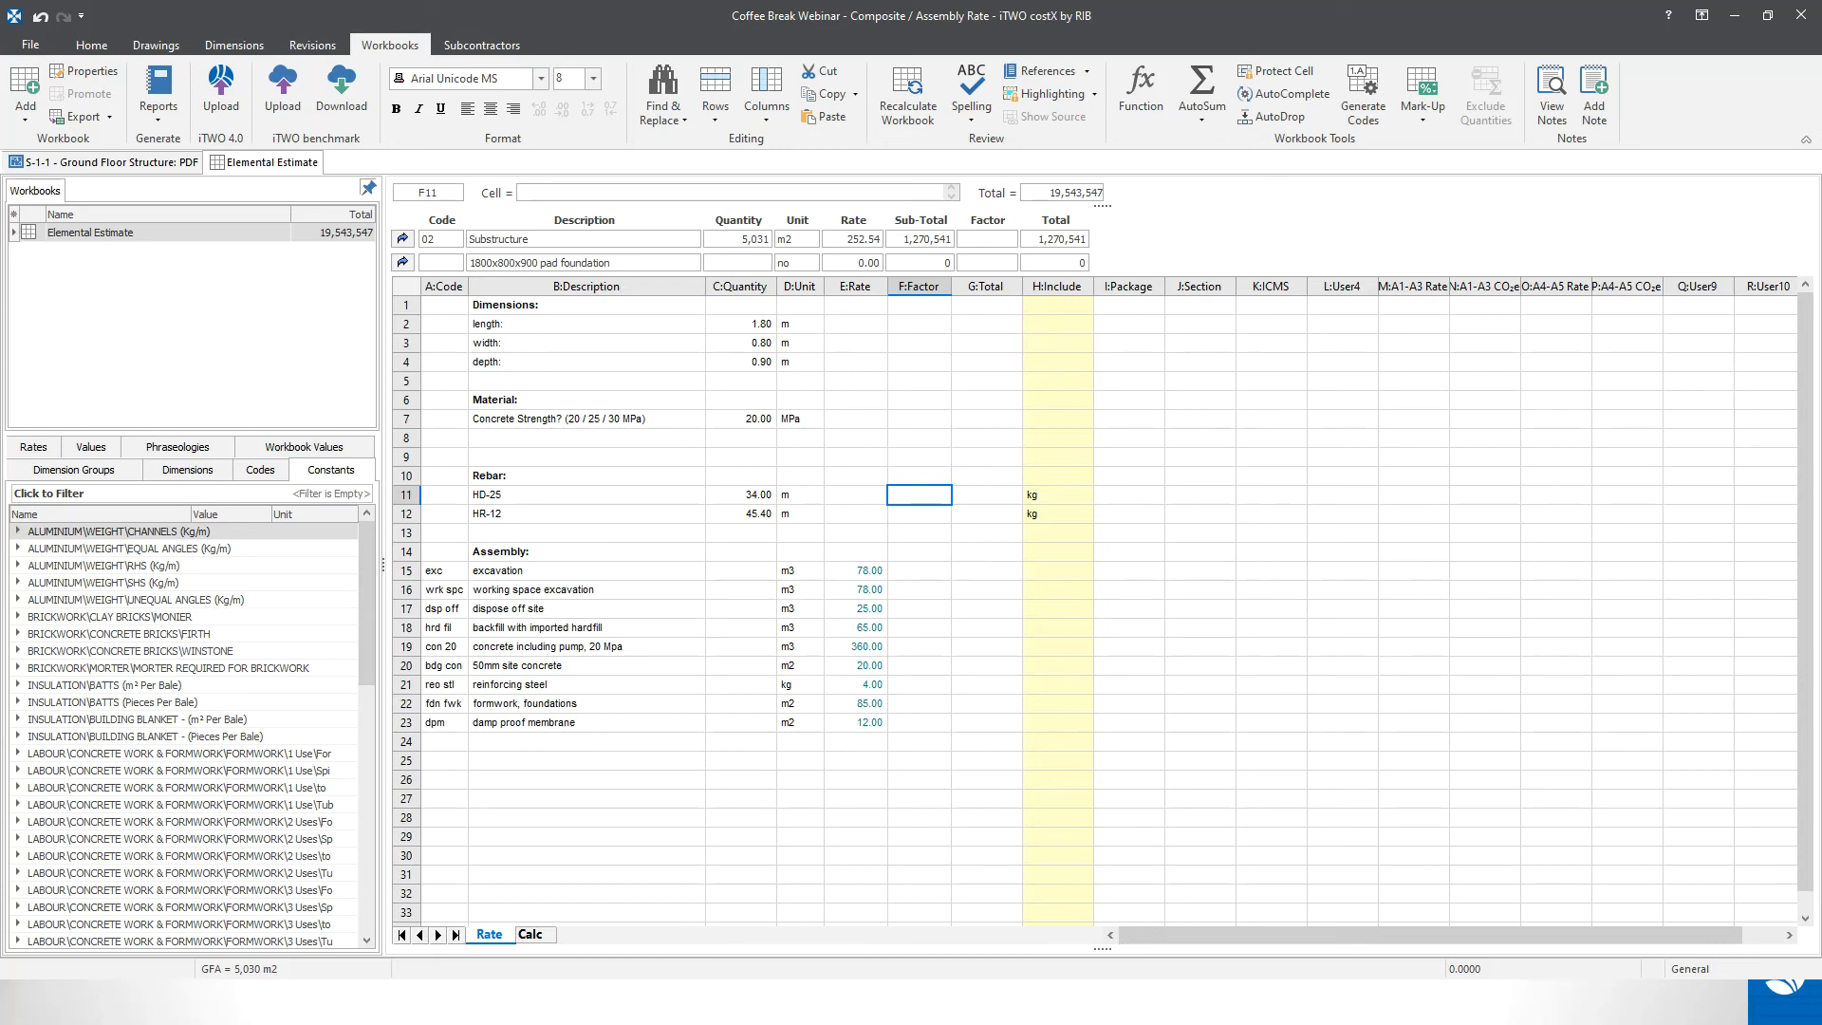
- Look at the downloadable constants under Samples & Templates on the RIB TechWeb site, and return to iTWO costX
key(alt+Tab)
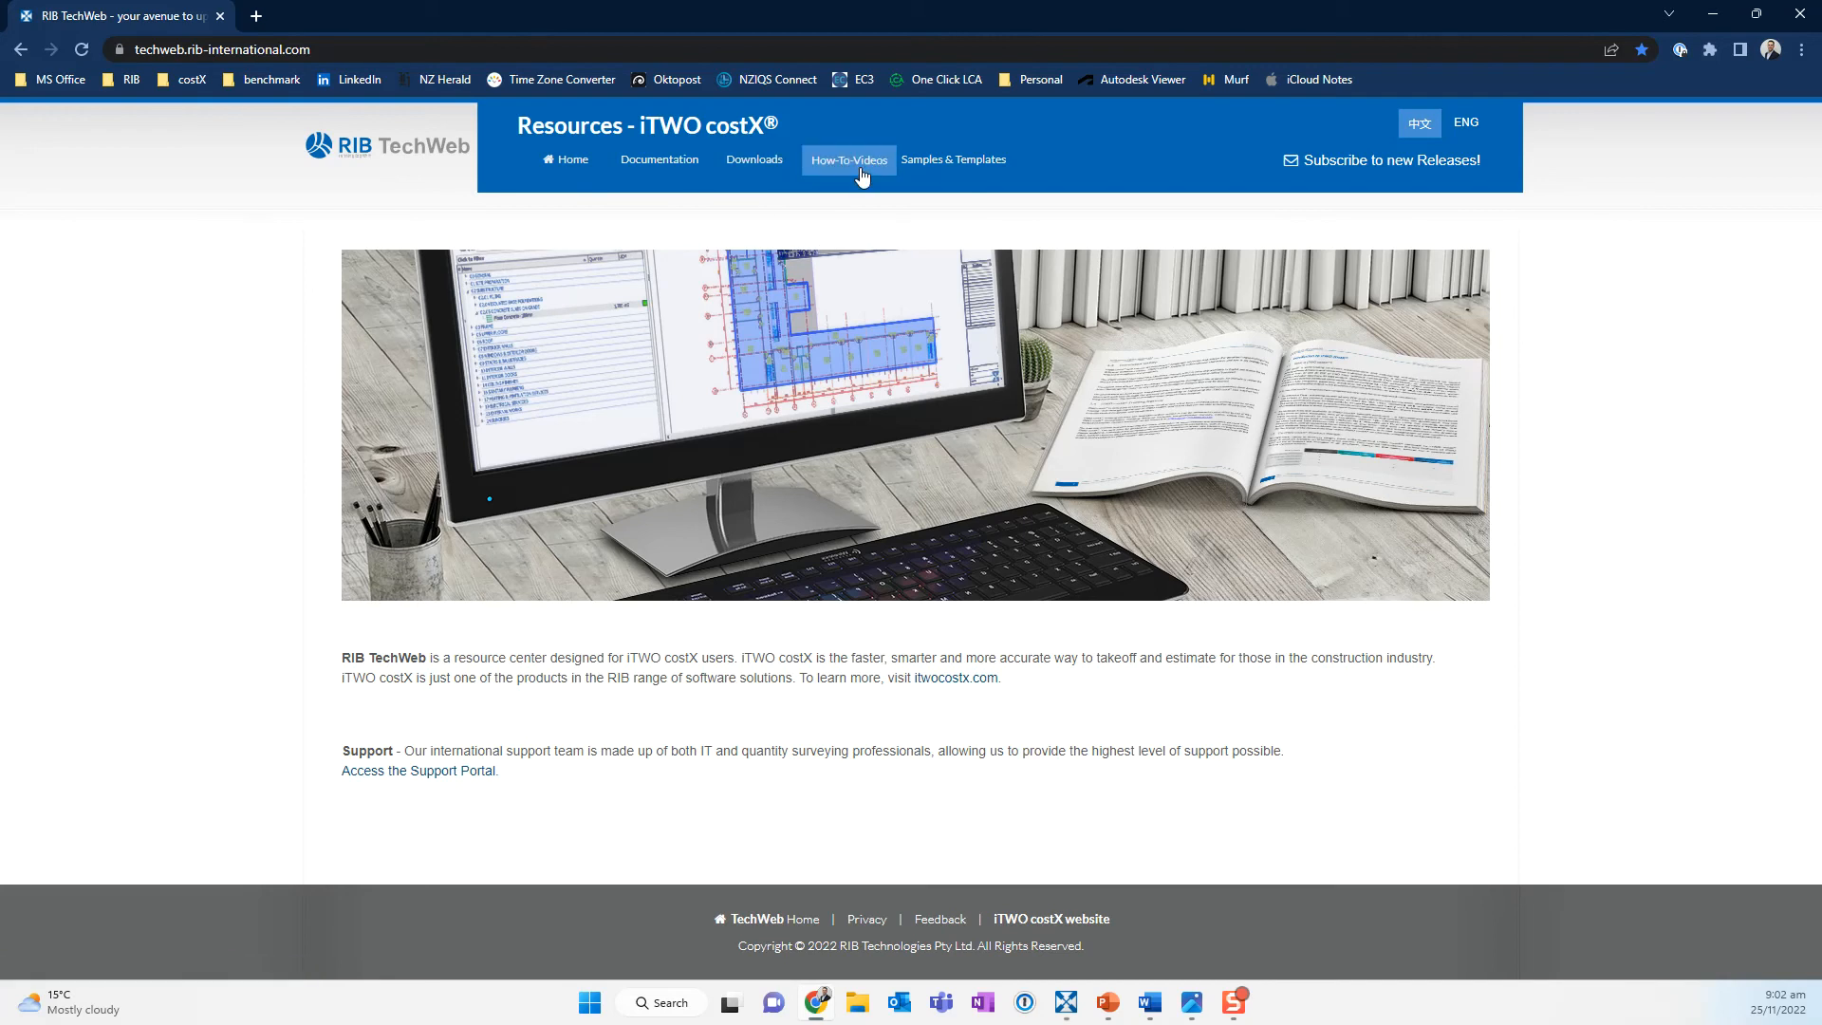
click(953, 161)
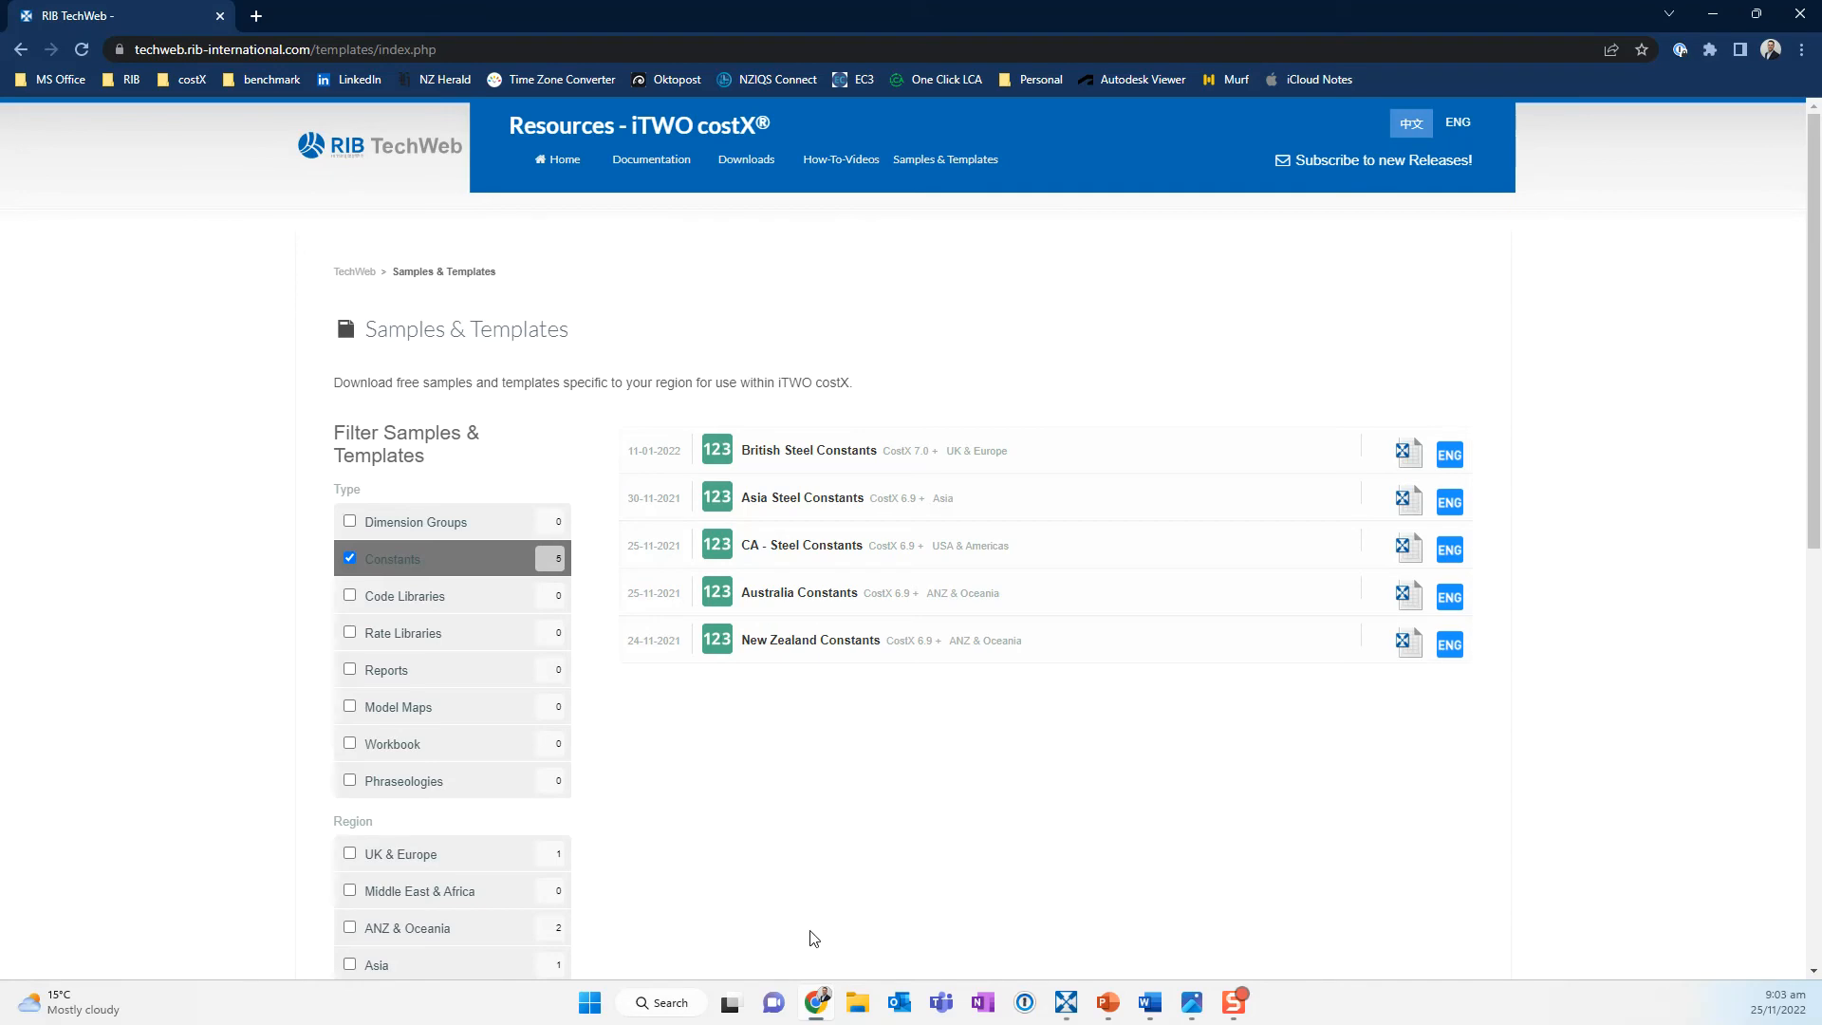
click(1064, 1002)
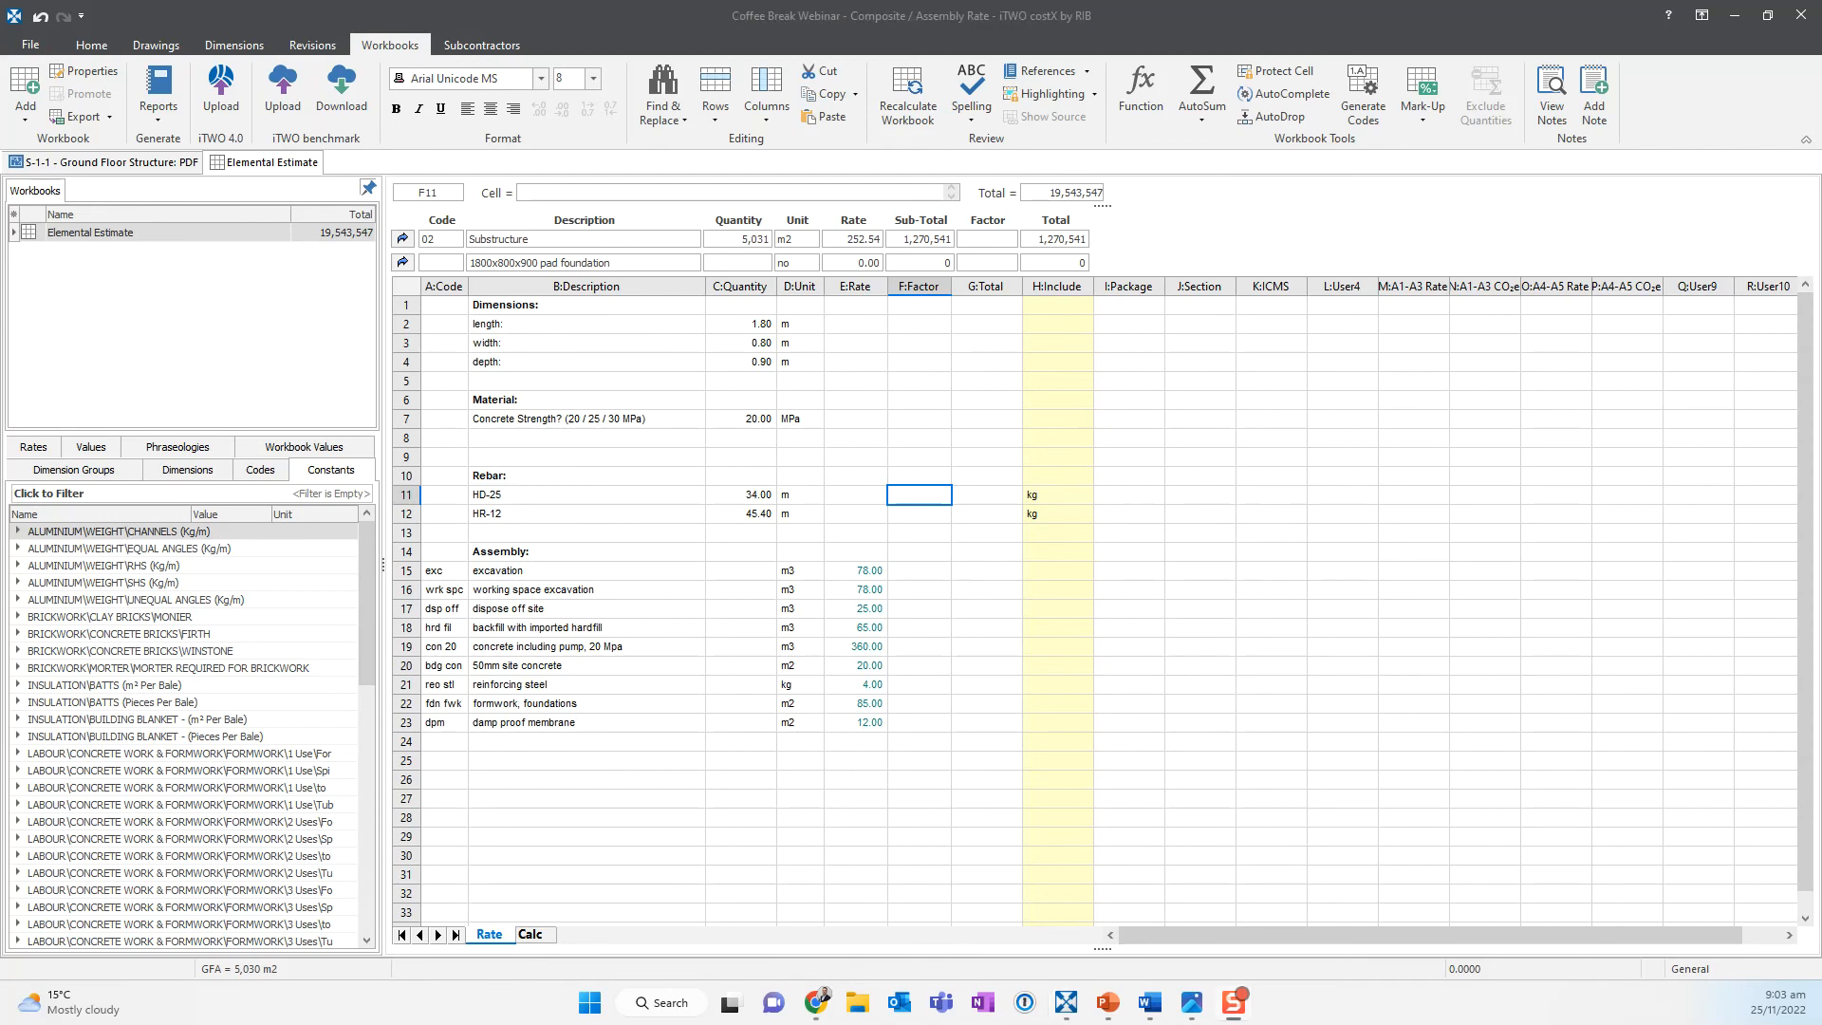
- Insert the 25 mm Ø Round Deformed Reid Bar weight constant from STEEL\WEIGHT\ROUND DEFORMED as the HD-25 factor
drag(362, 588, 356, 797)
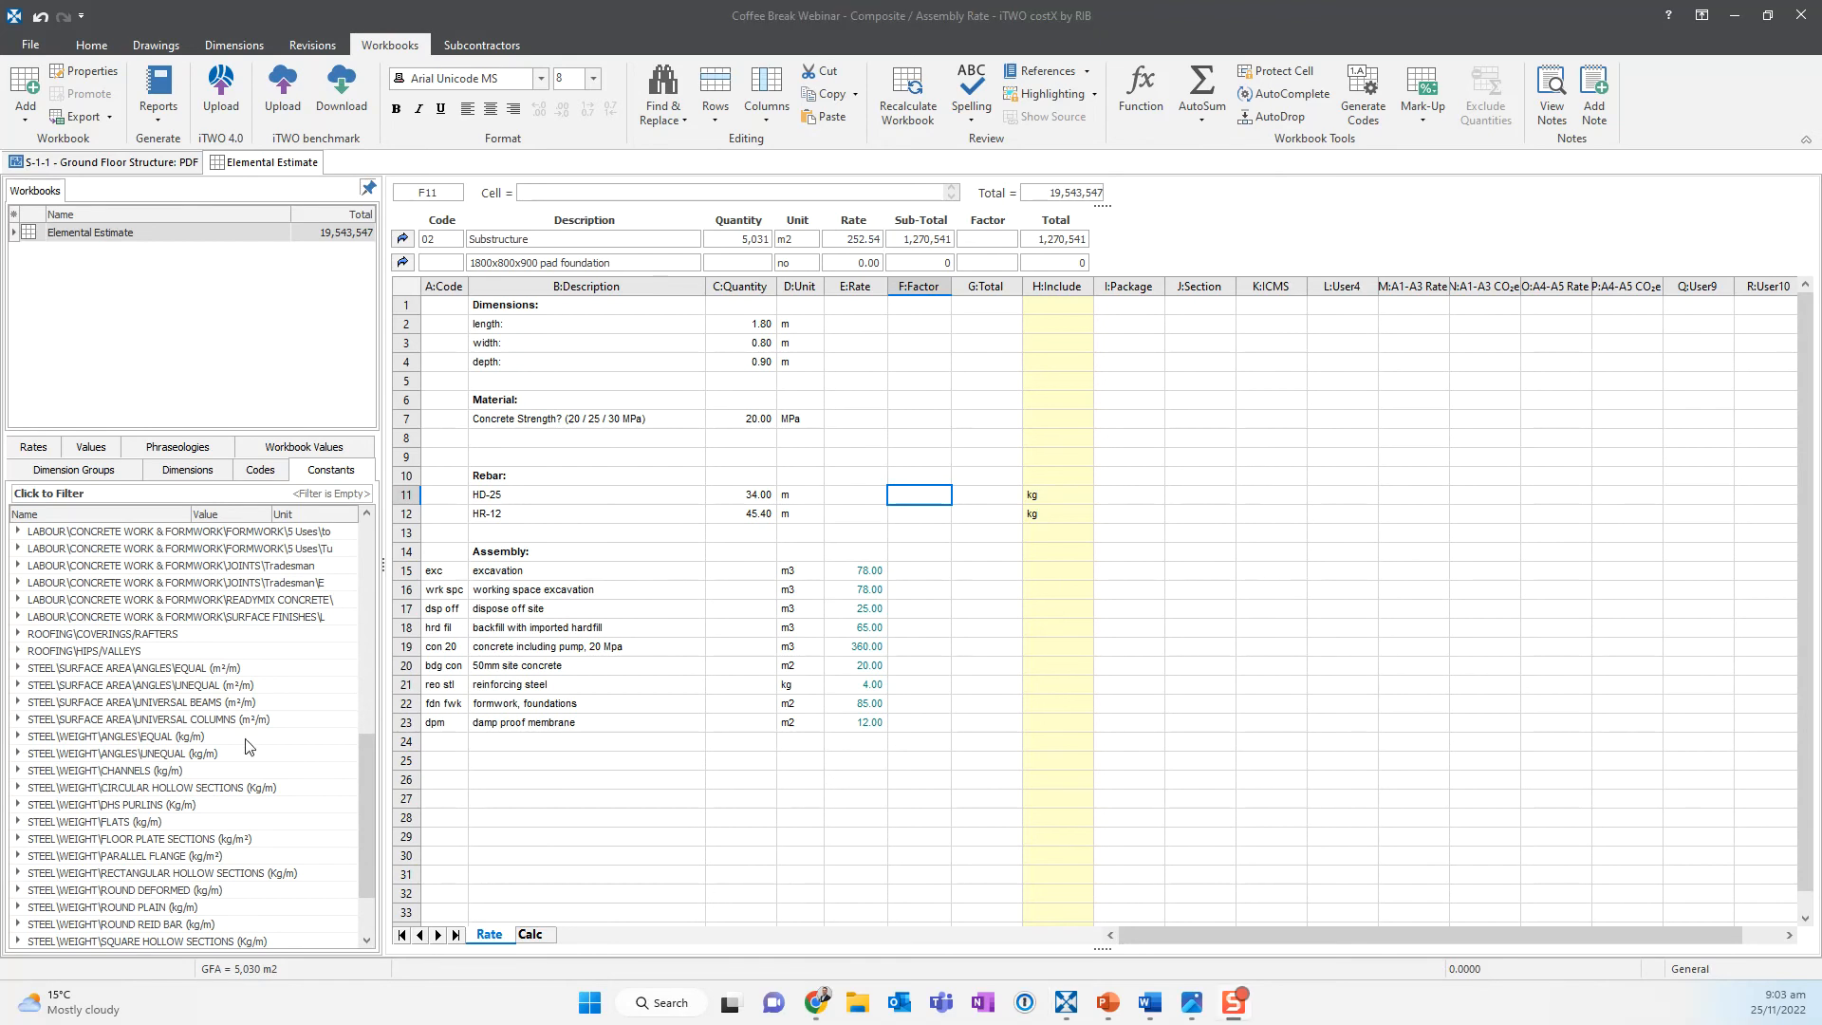
drag(364, 820, 362, 850)
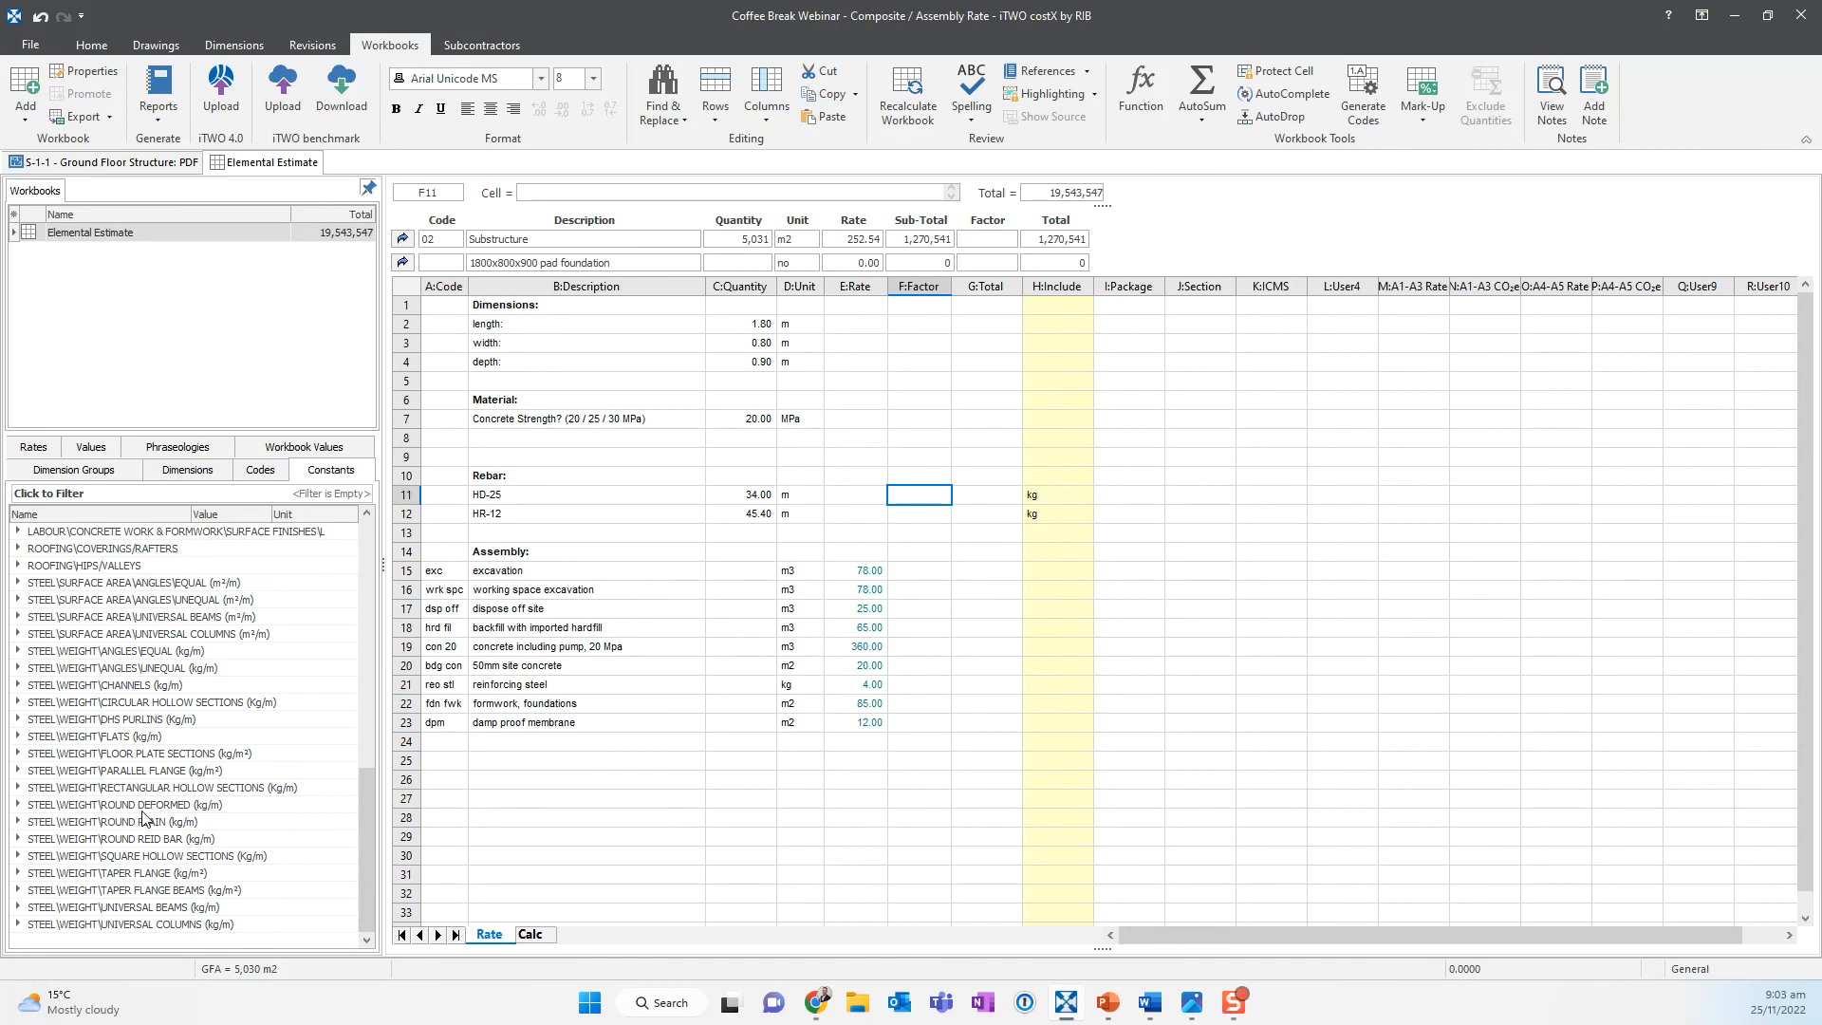
click(18, 805)
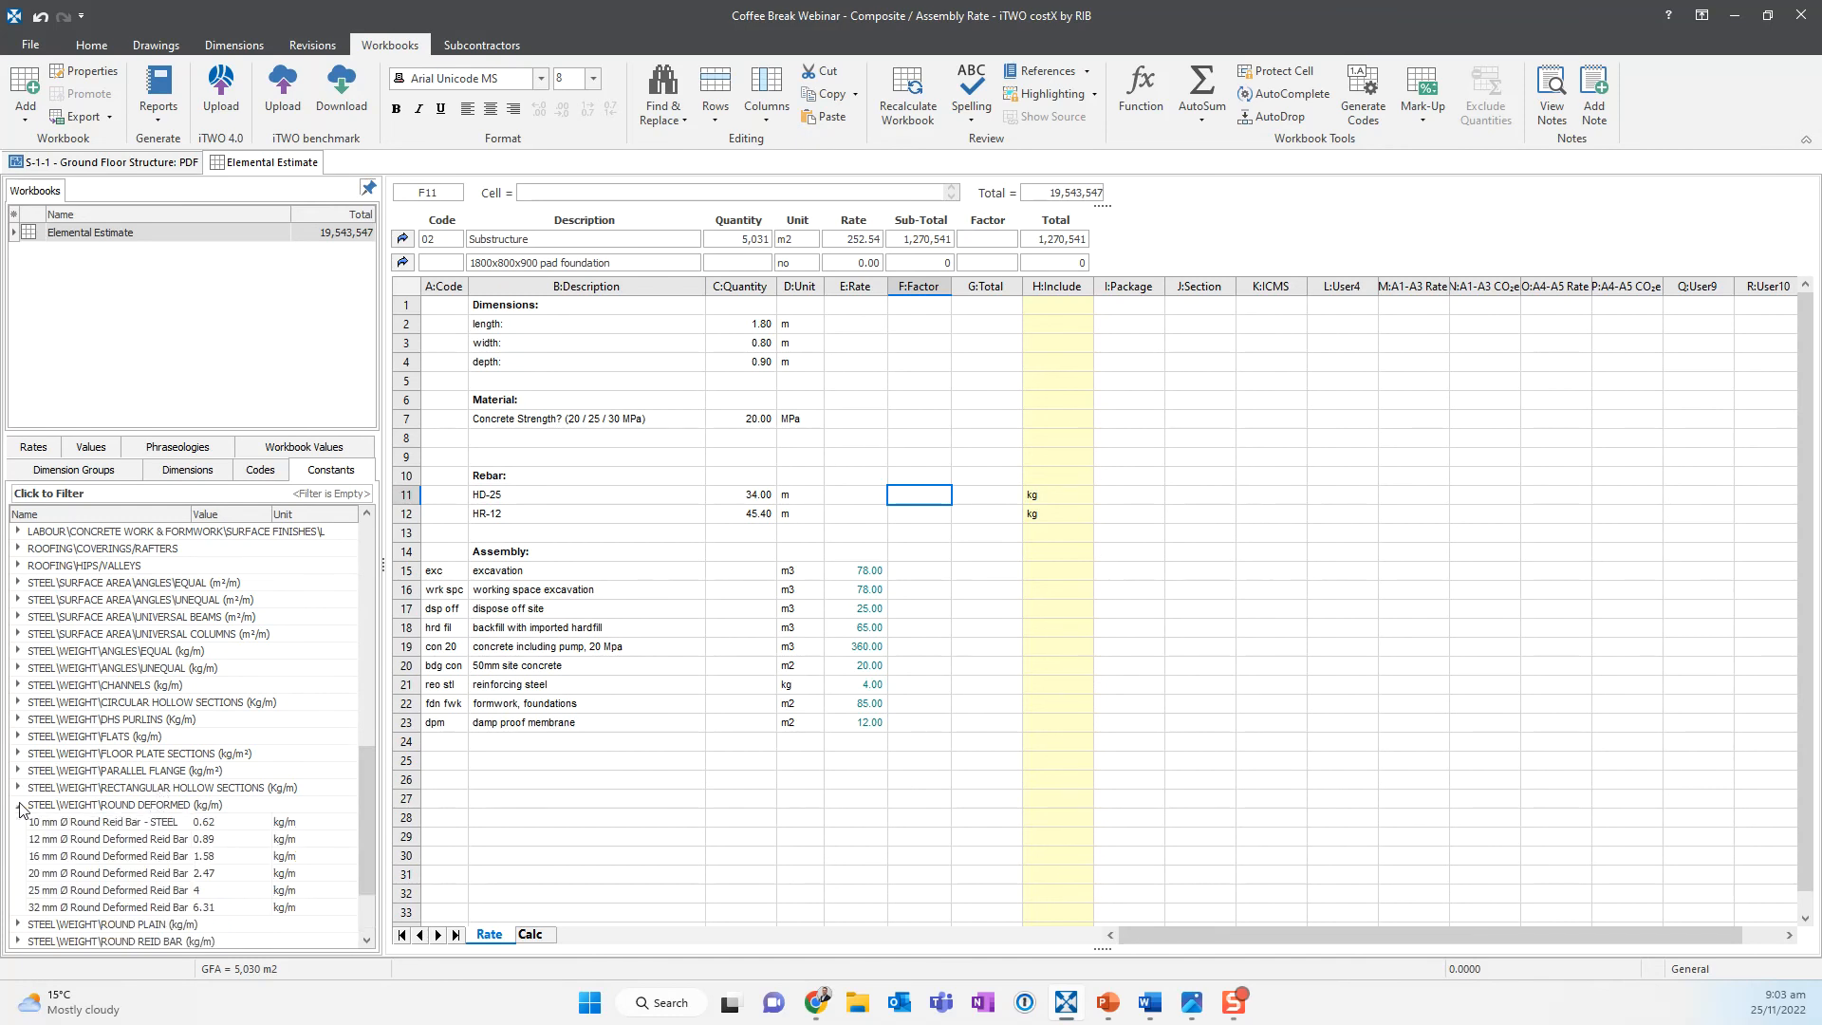
scroll(363, 807, down, 1)
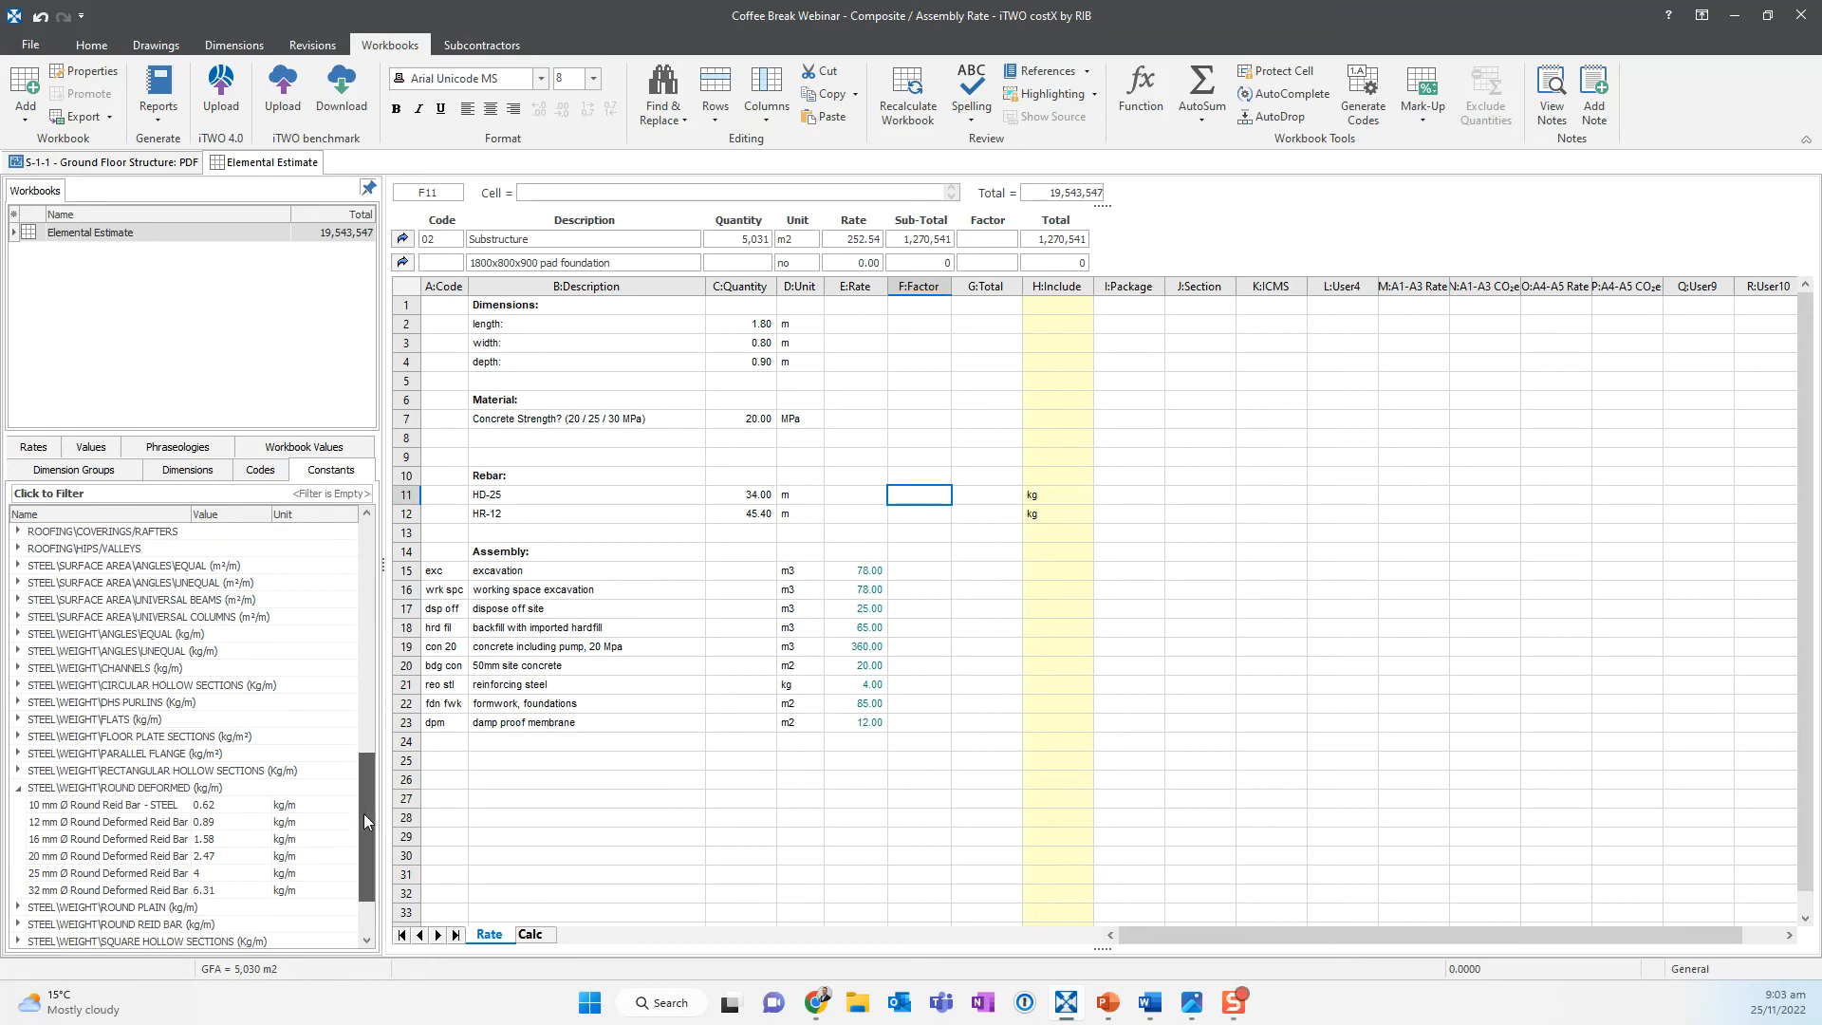
click(110, 874)
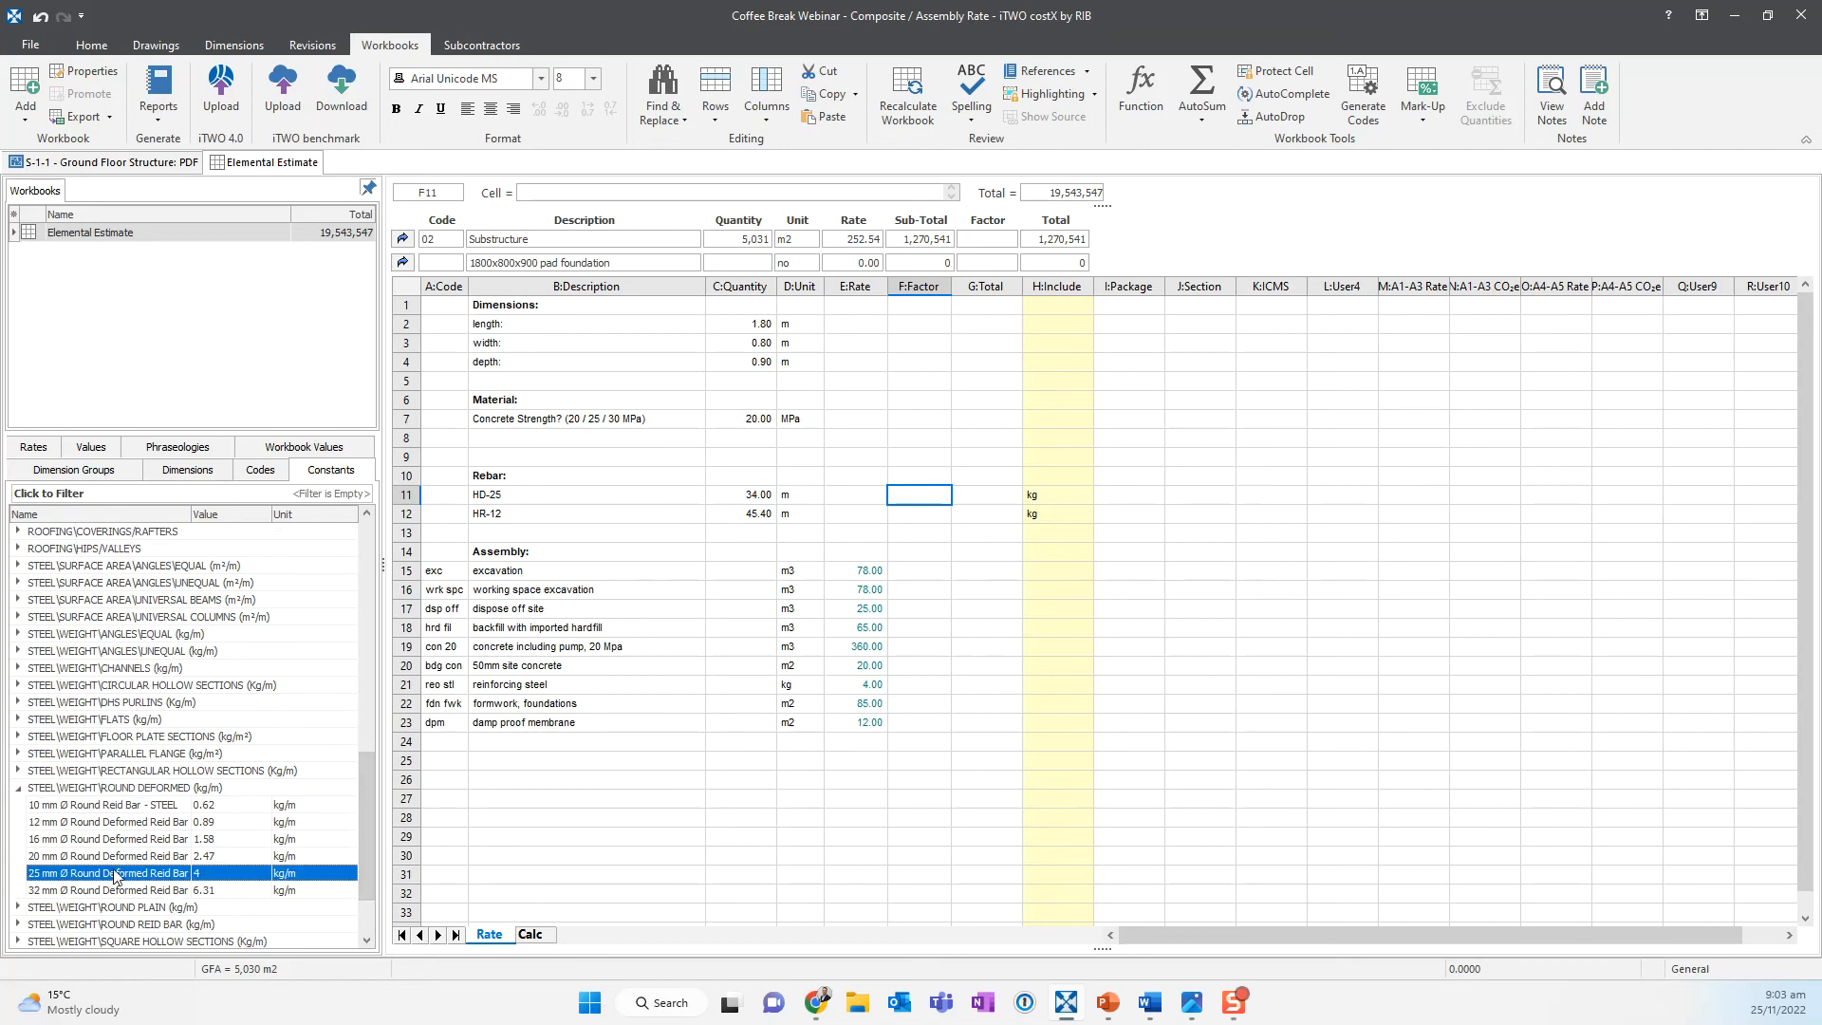
drag(112, 878, 916, 503)
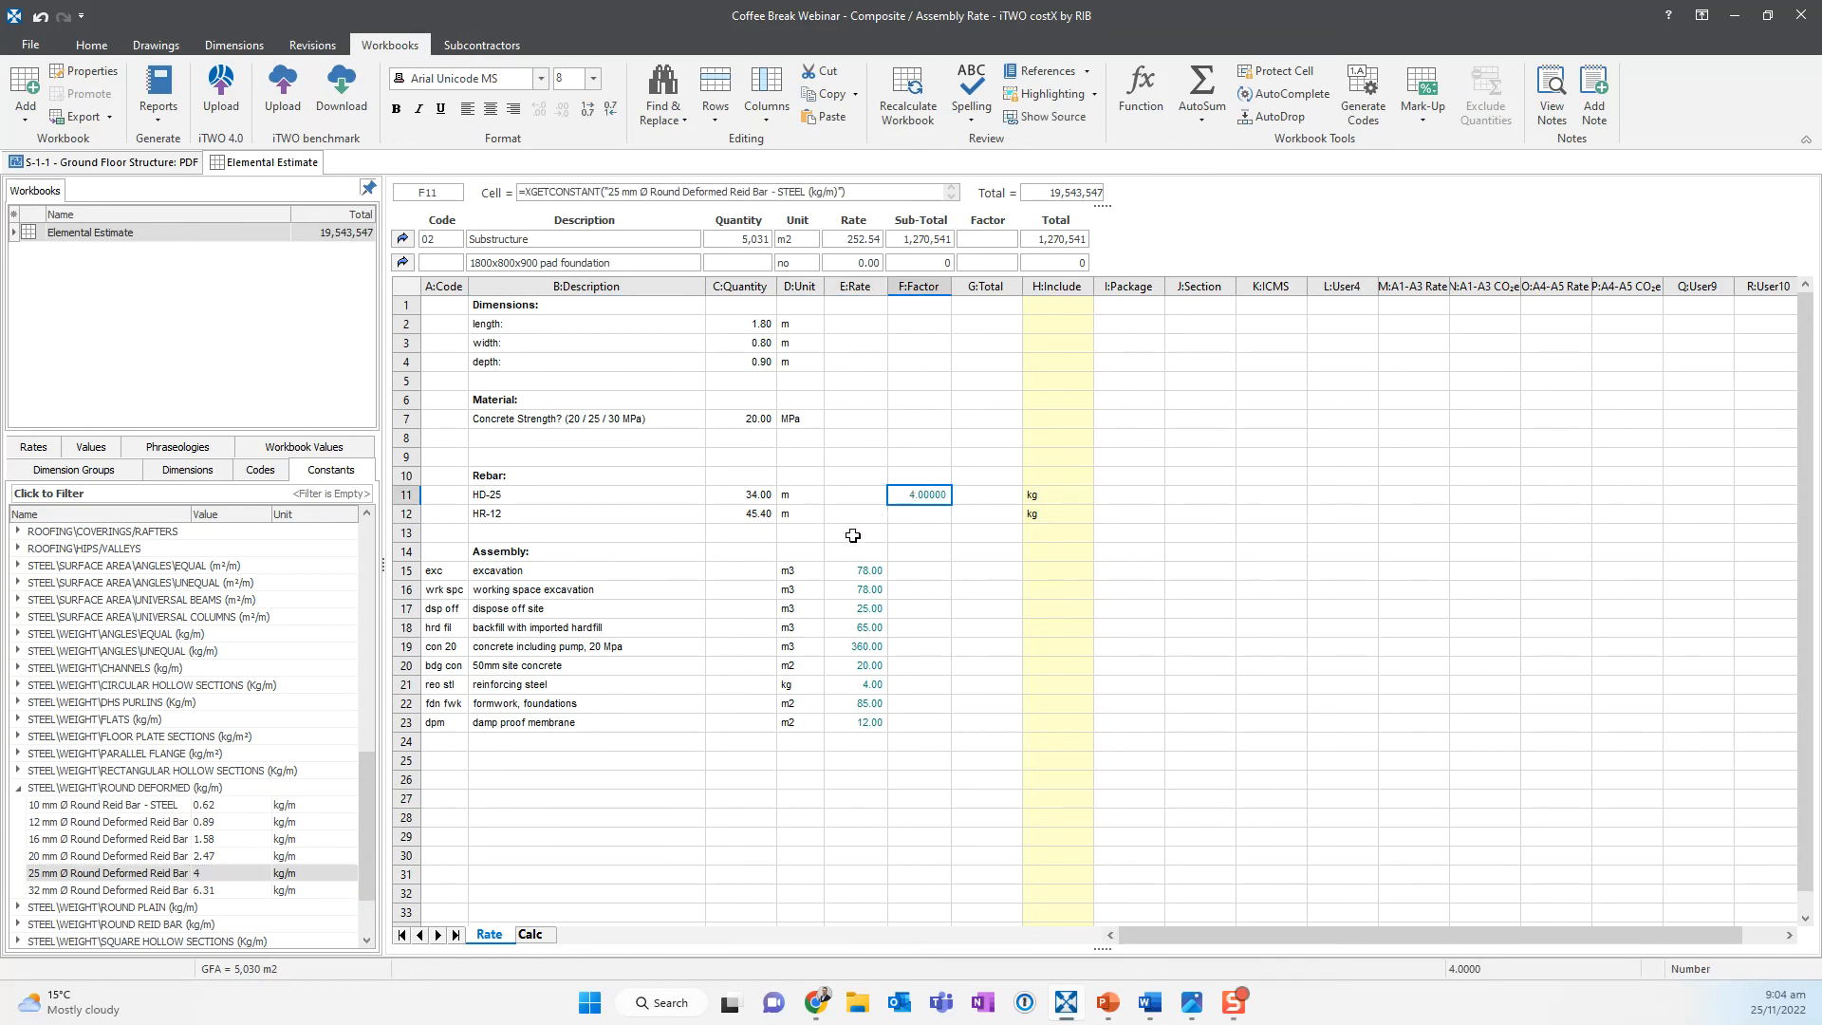
- Insert the 12 mm Ø Round Reid Bar weight constant from STEEL\WEIGHT\ROUND REID BAR as the HR-12 factor
click(20, 788)
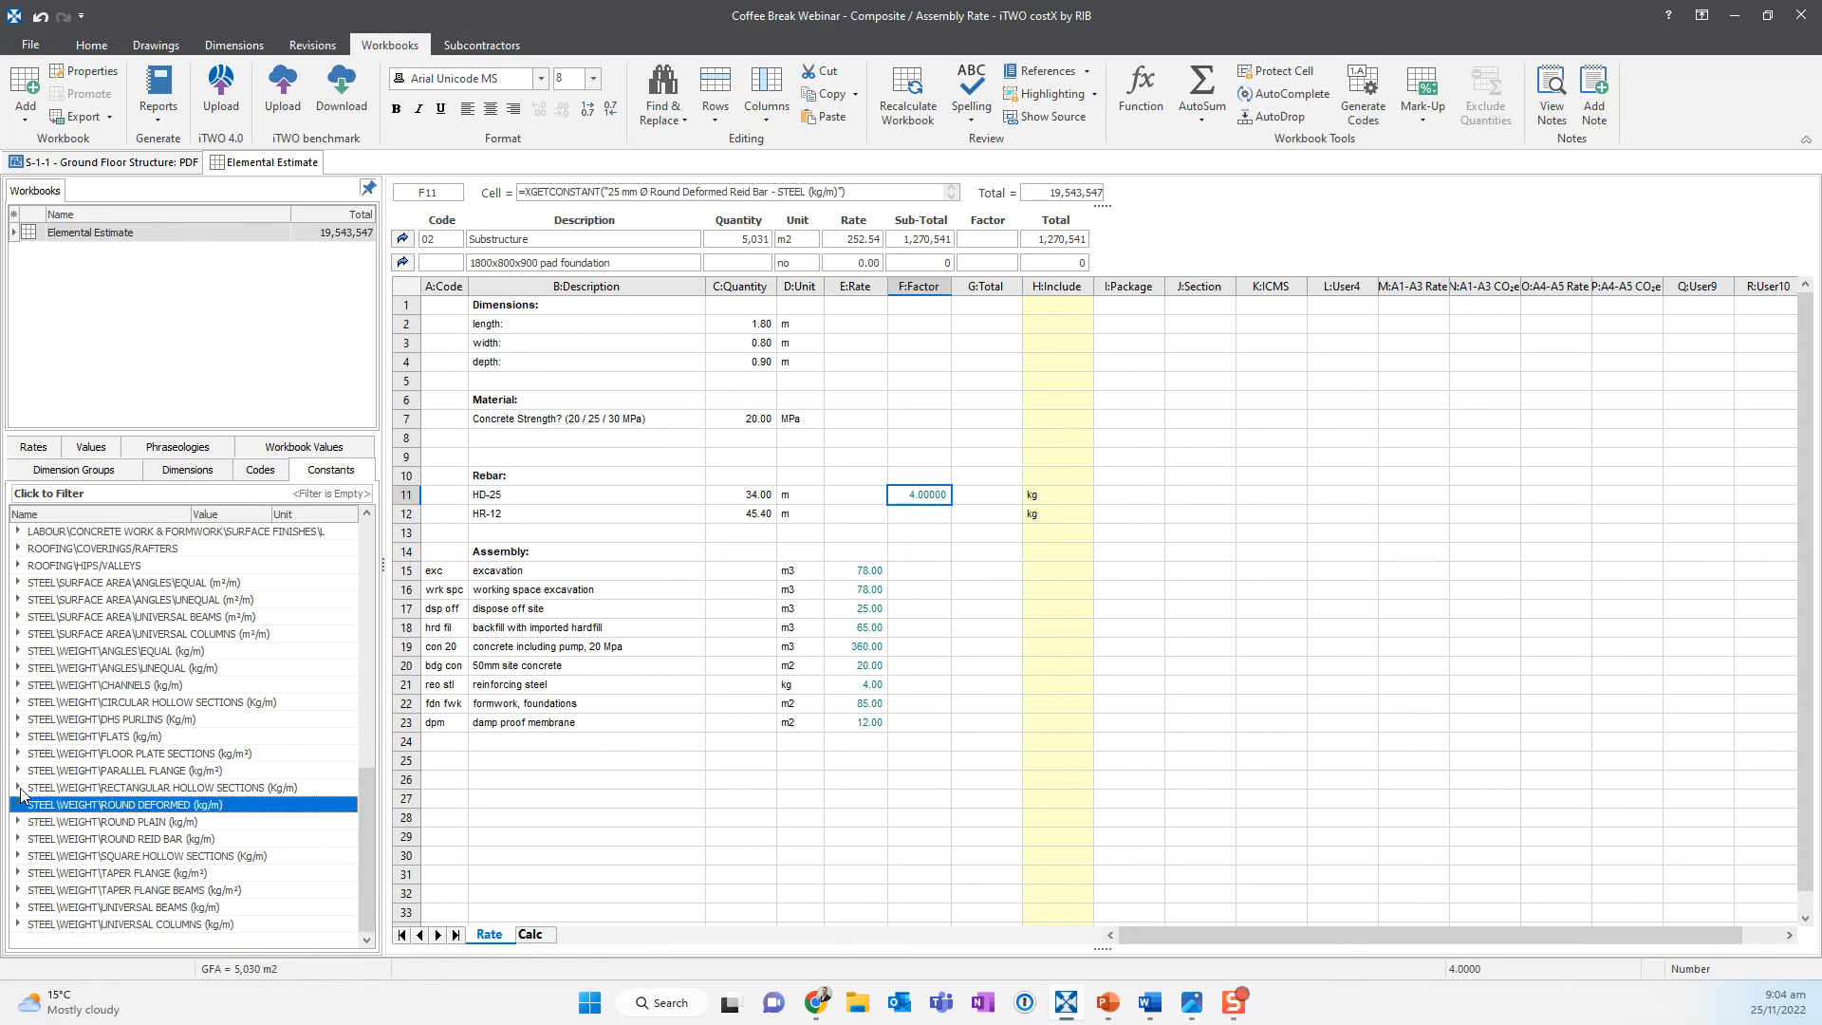
click(19, 840)
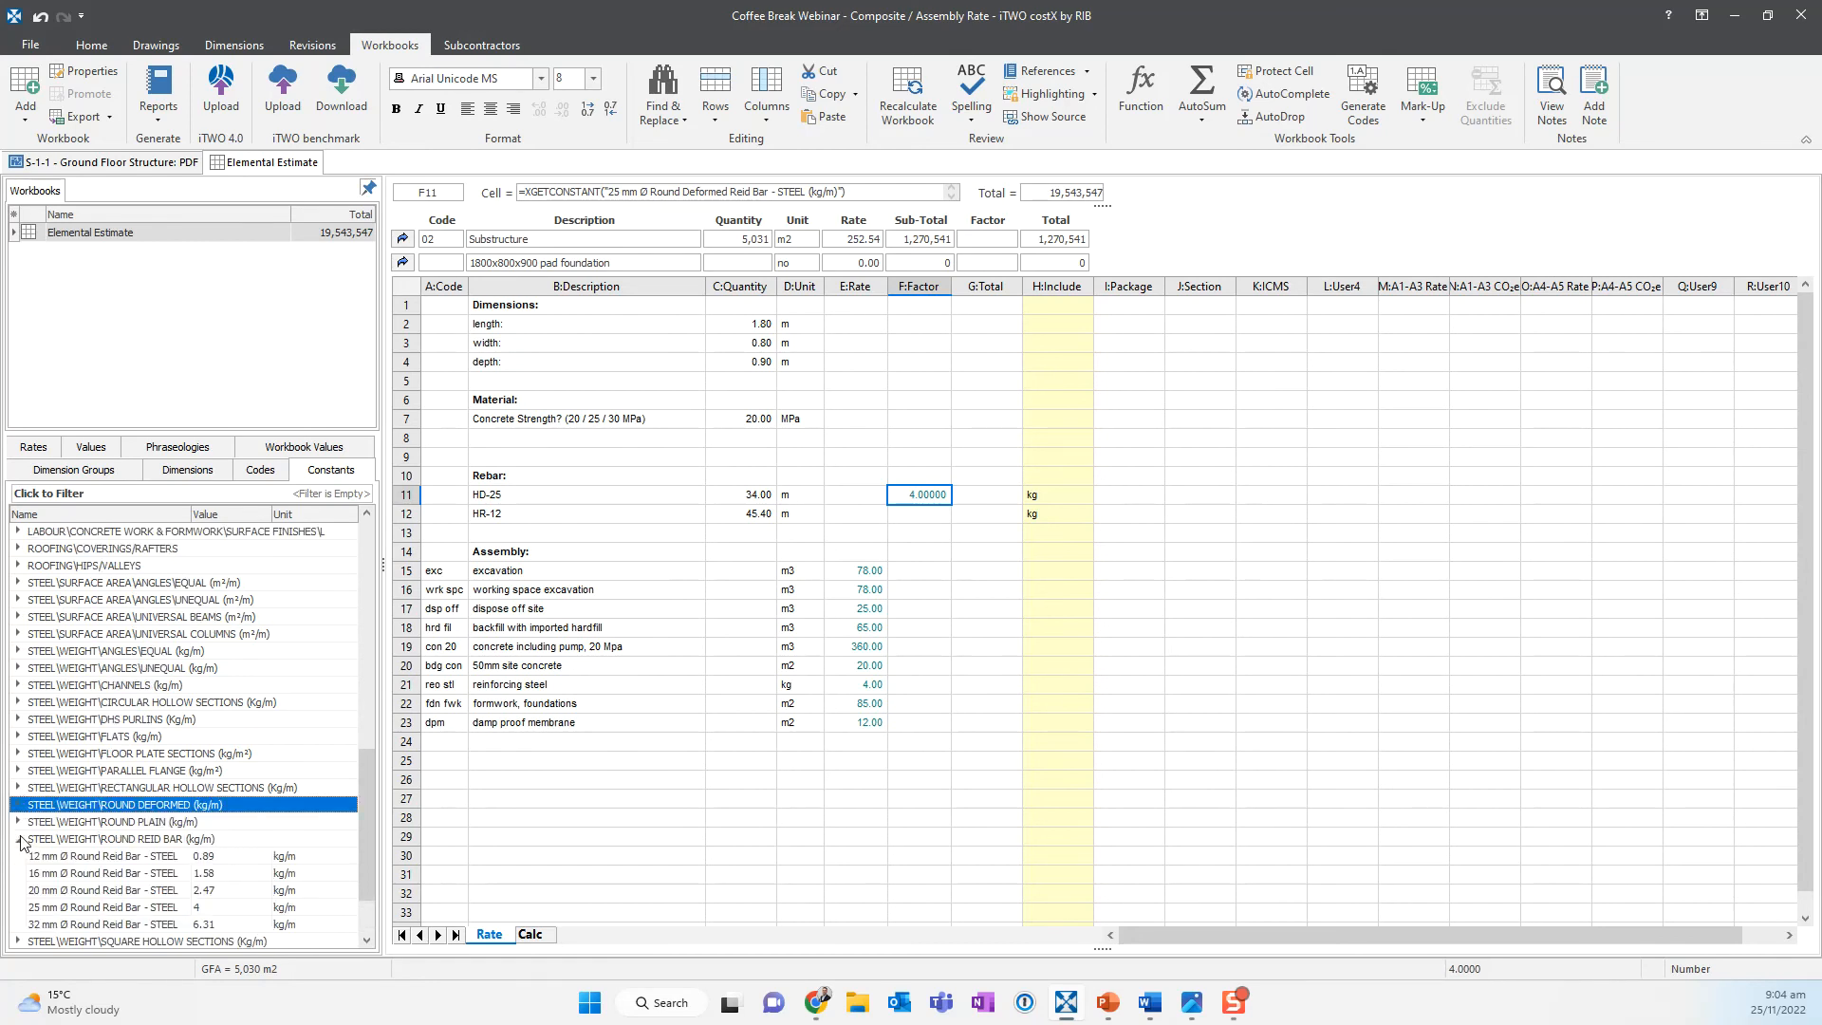
click(85, 860)
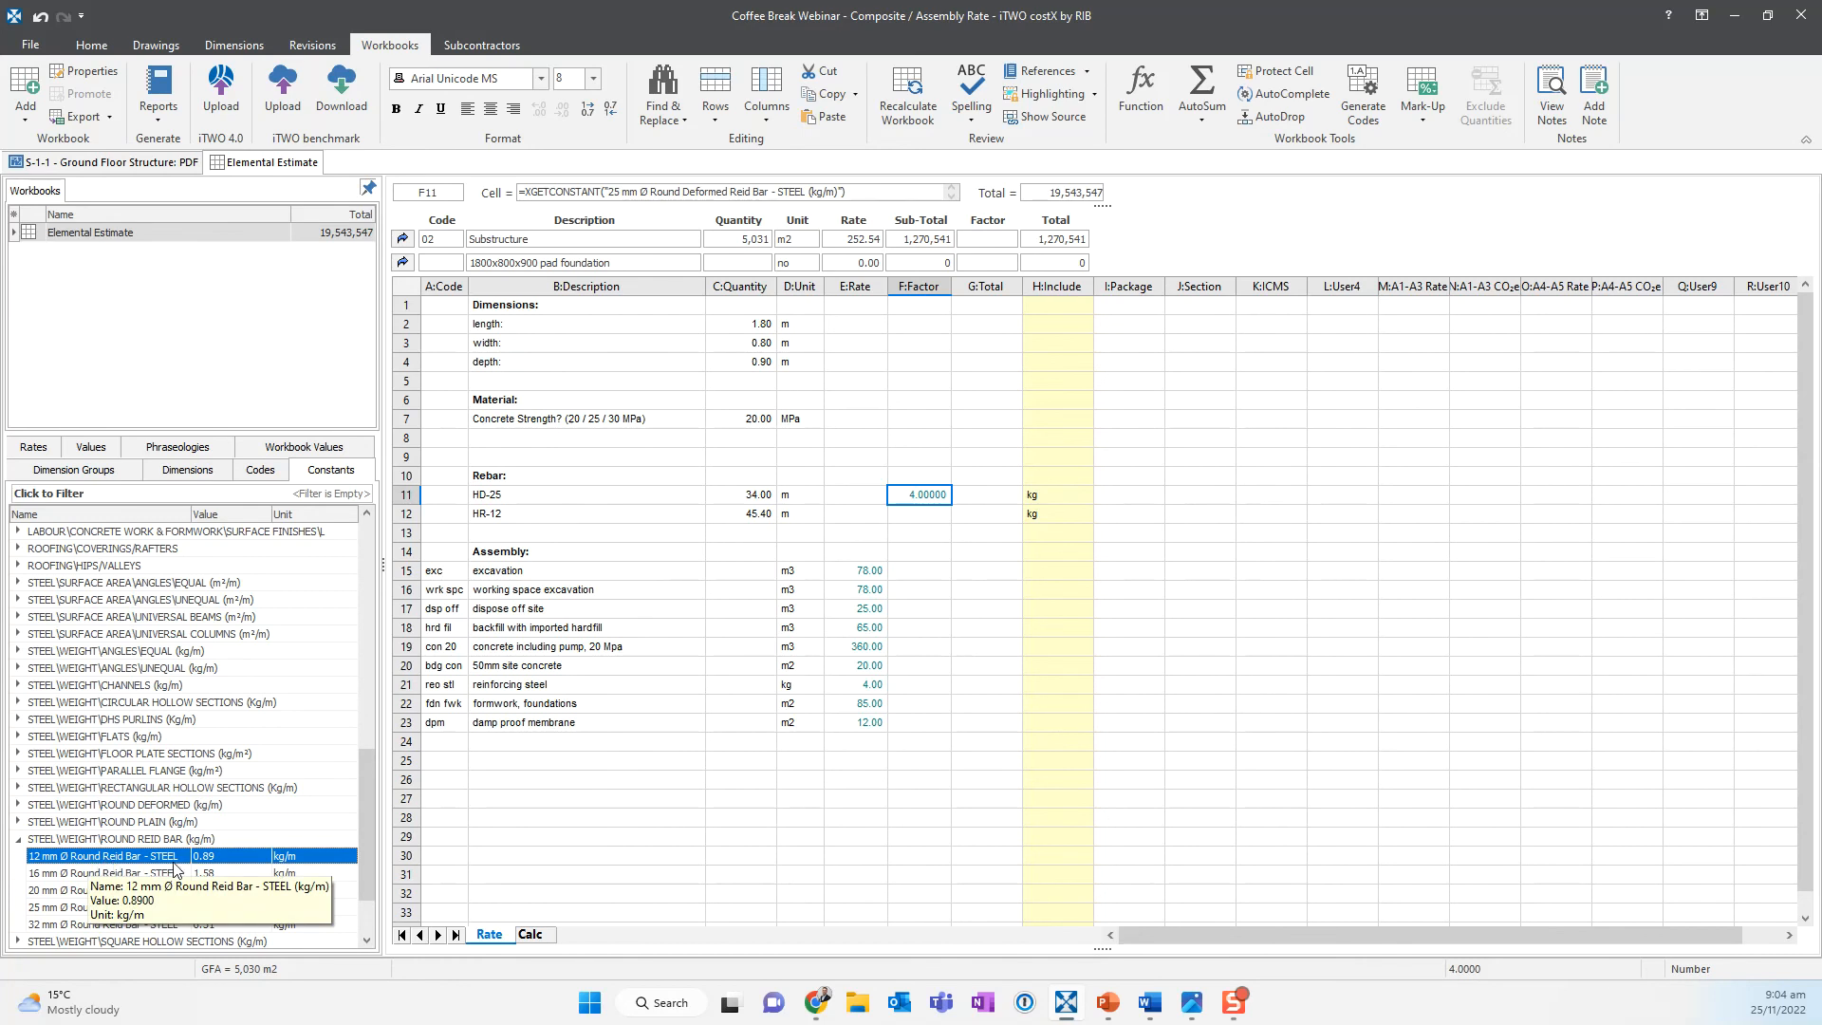
drag(189, 862, 927, 520)
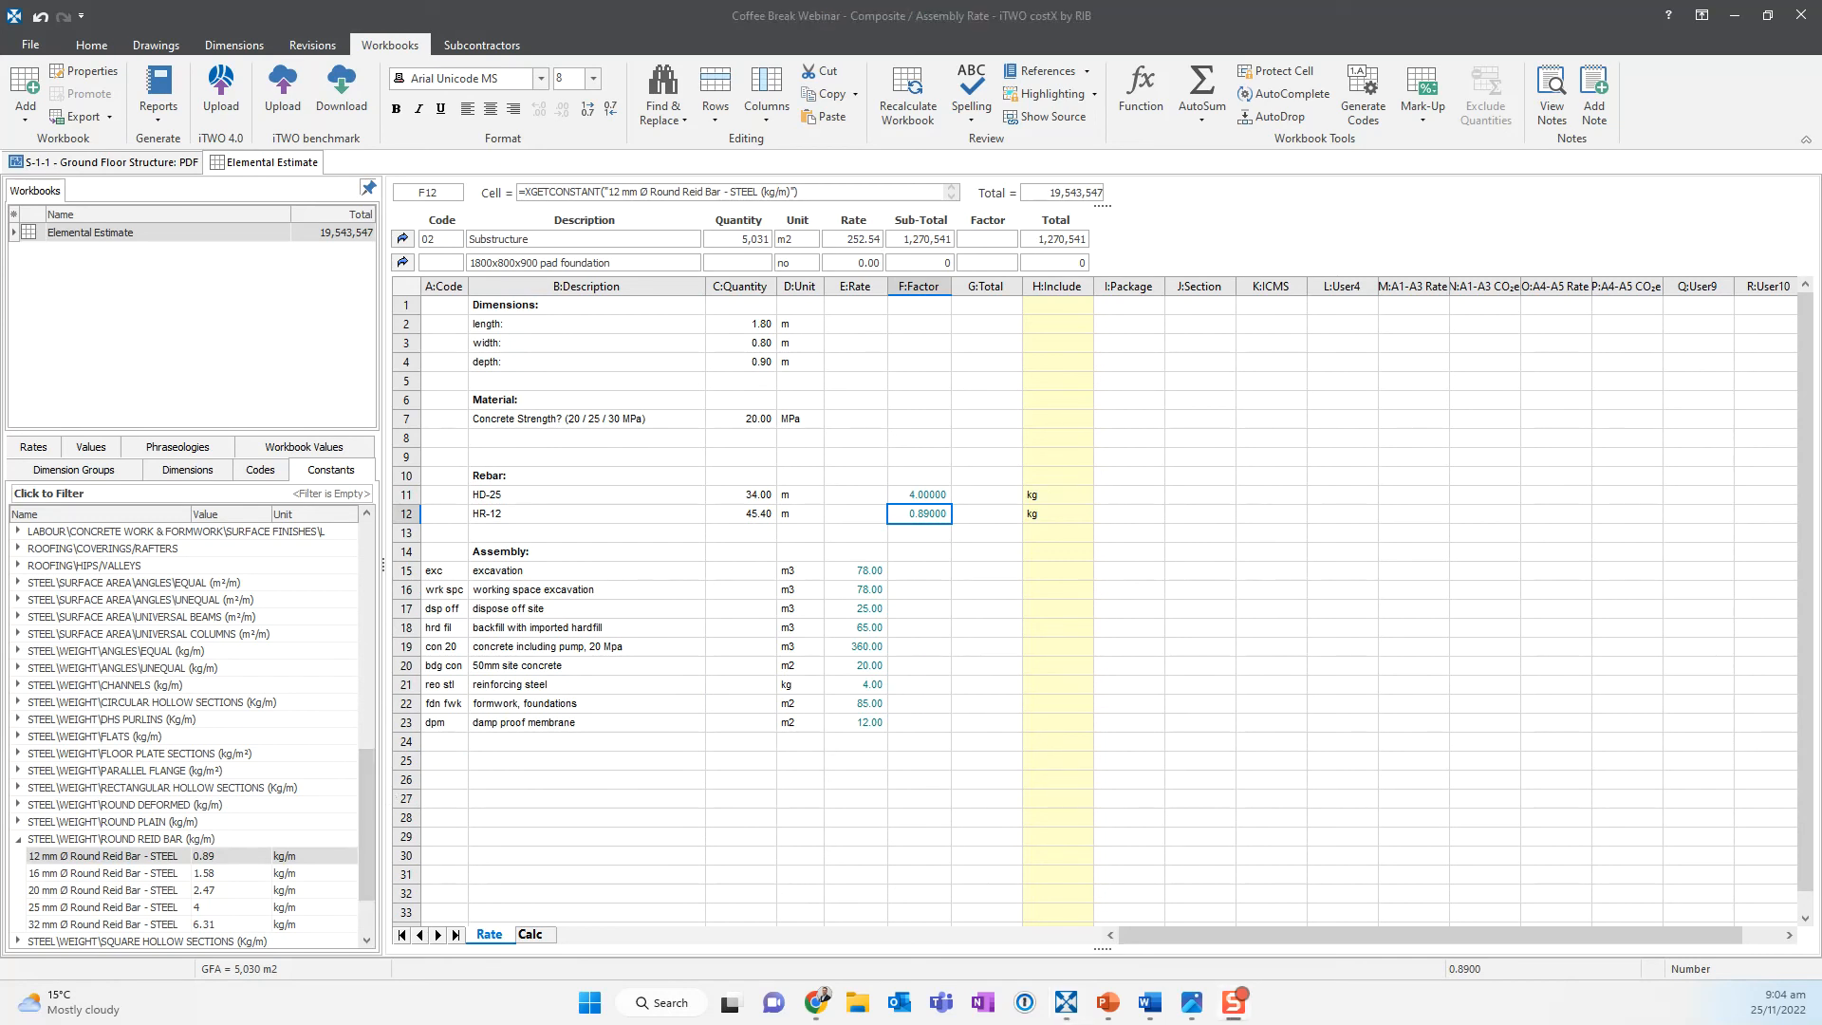
- Calculate the HD-25 and HR-12 totals as quantity times factor, with =C11*F11 and =C12*F12
click(995, 496)
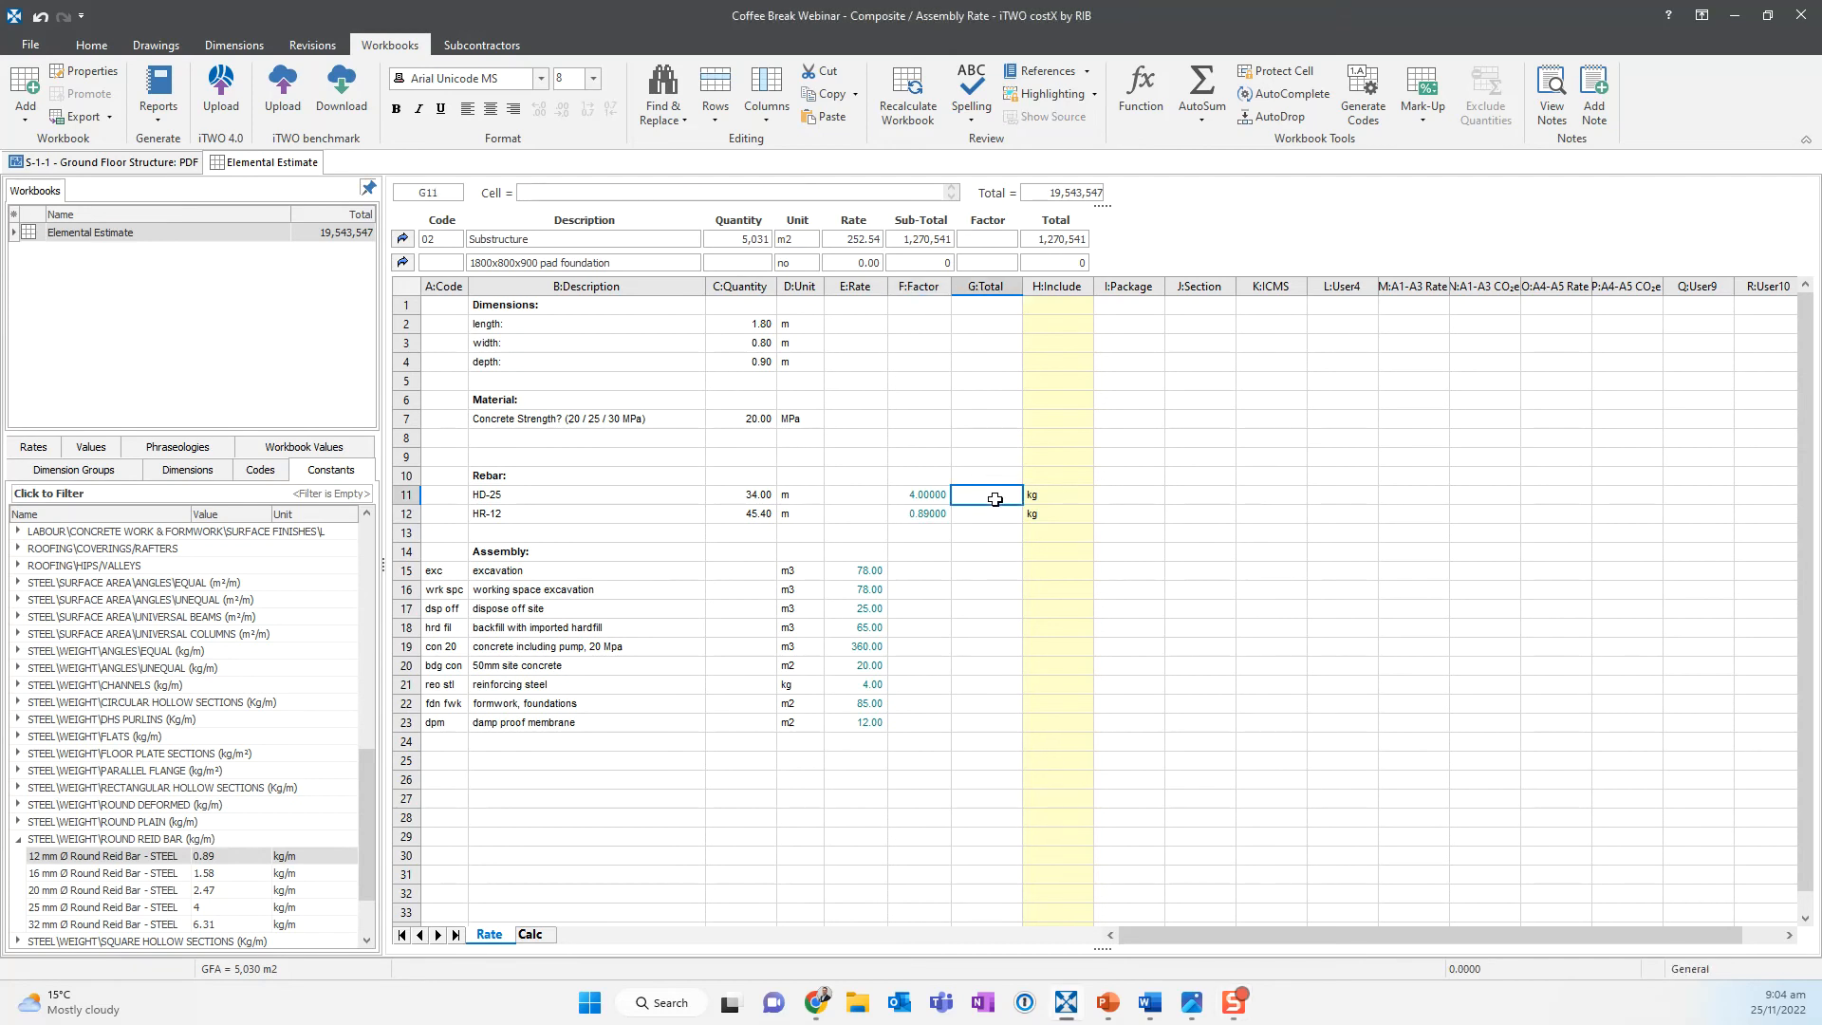
text(=)
click(697, 193)
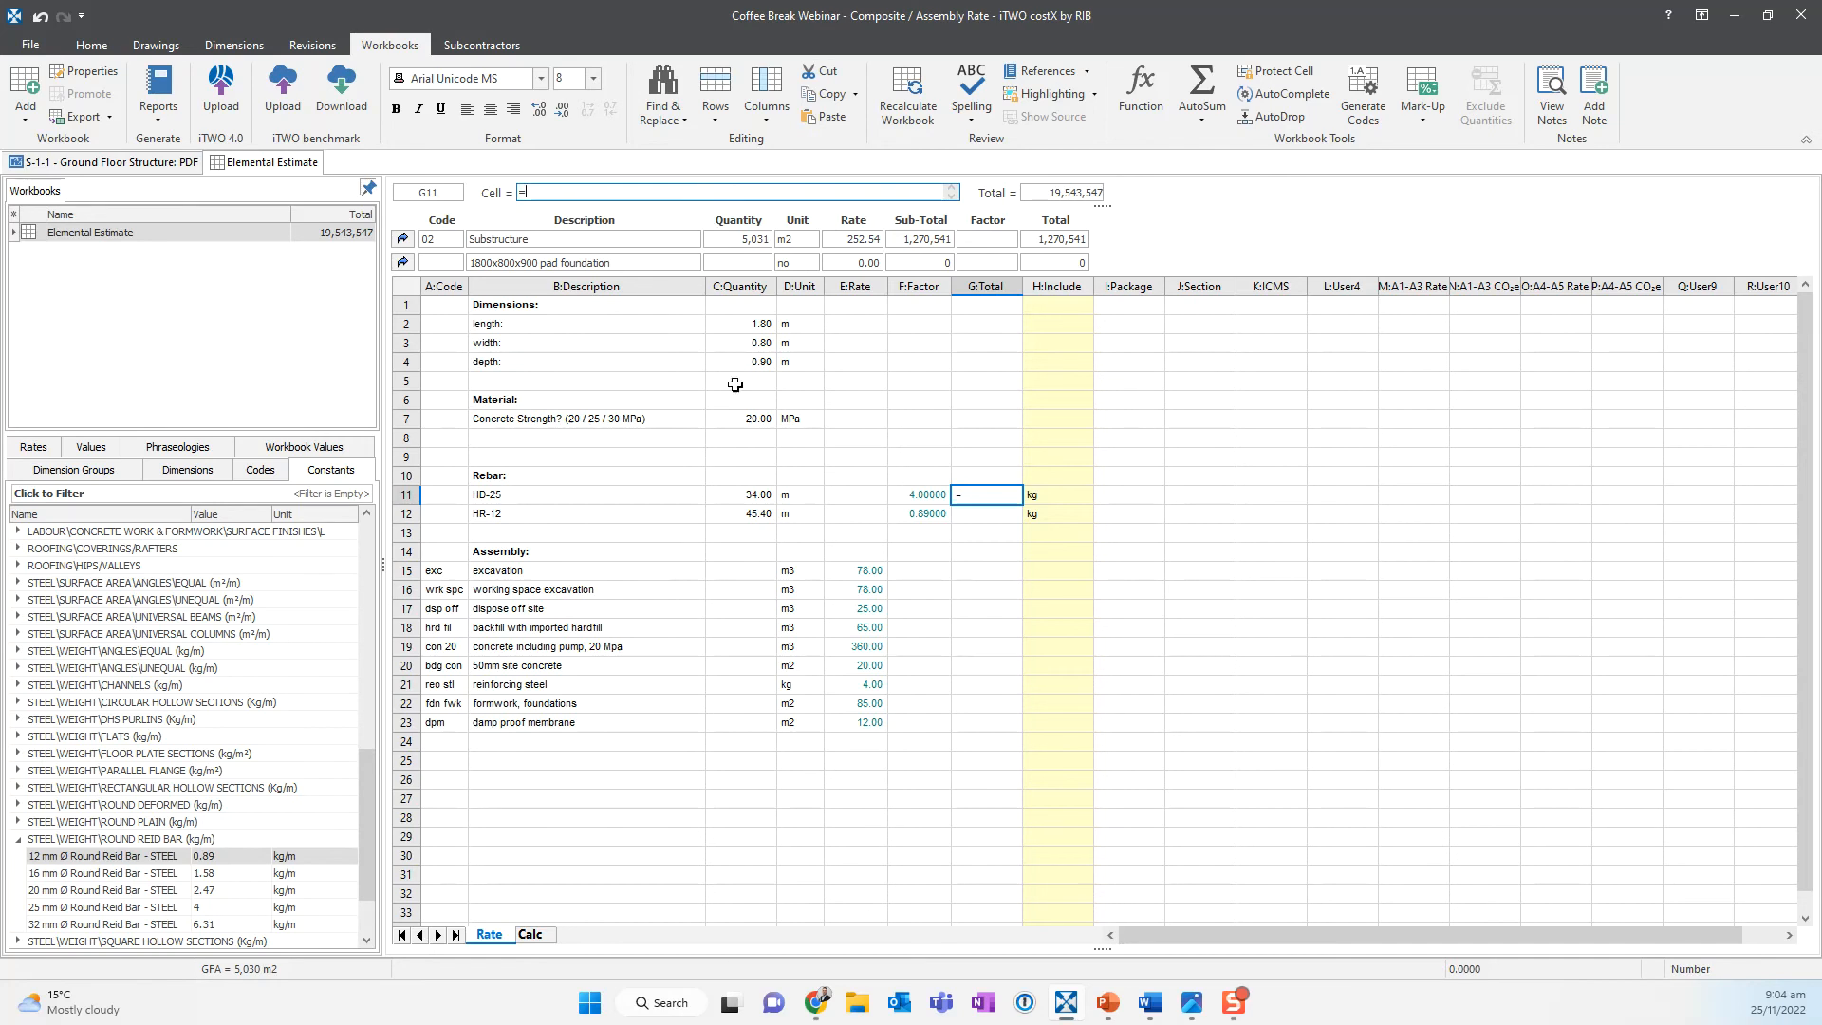
click(762, 496)
text(*)
click(932, 496)
key(Return)
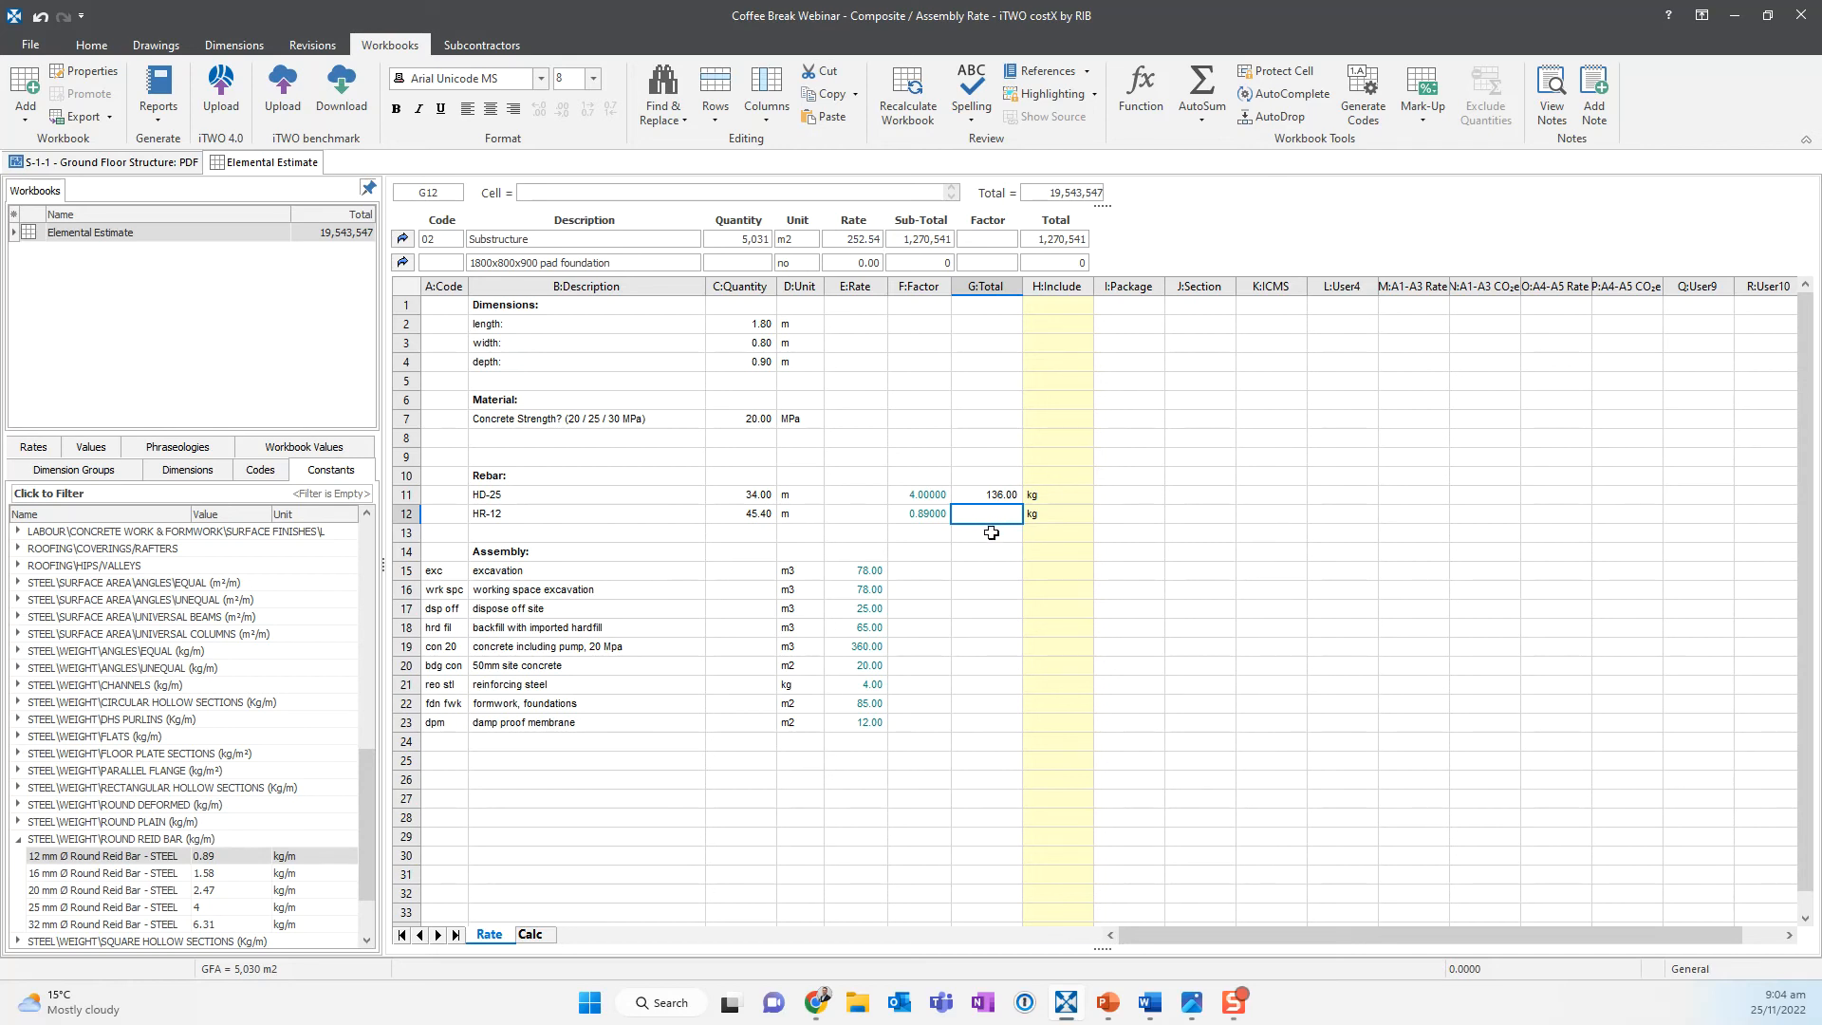
text(=C12*F12)
- Enter kg in the Include column of the empty row below HR-12
click(1054, 534)
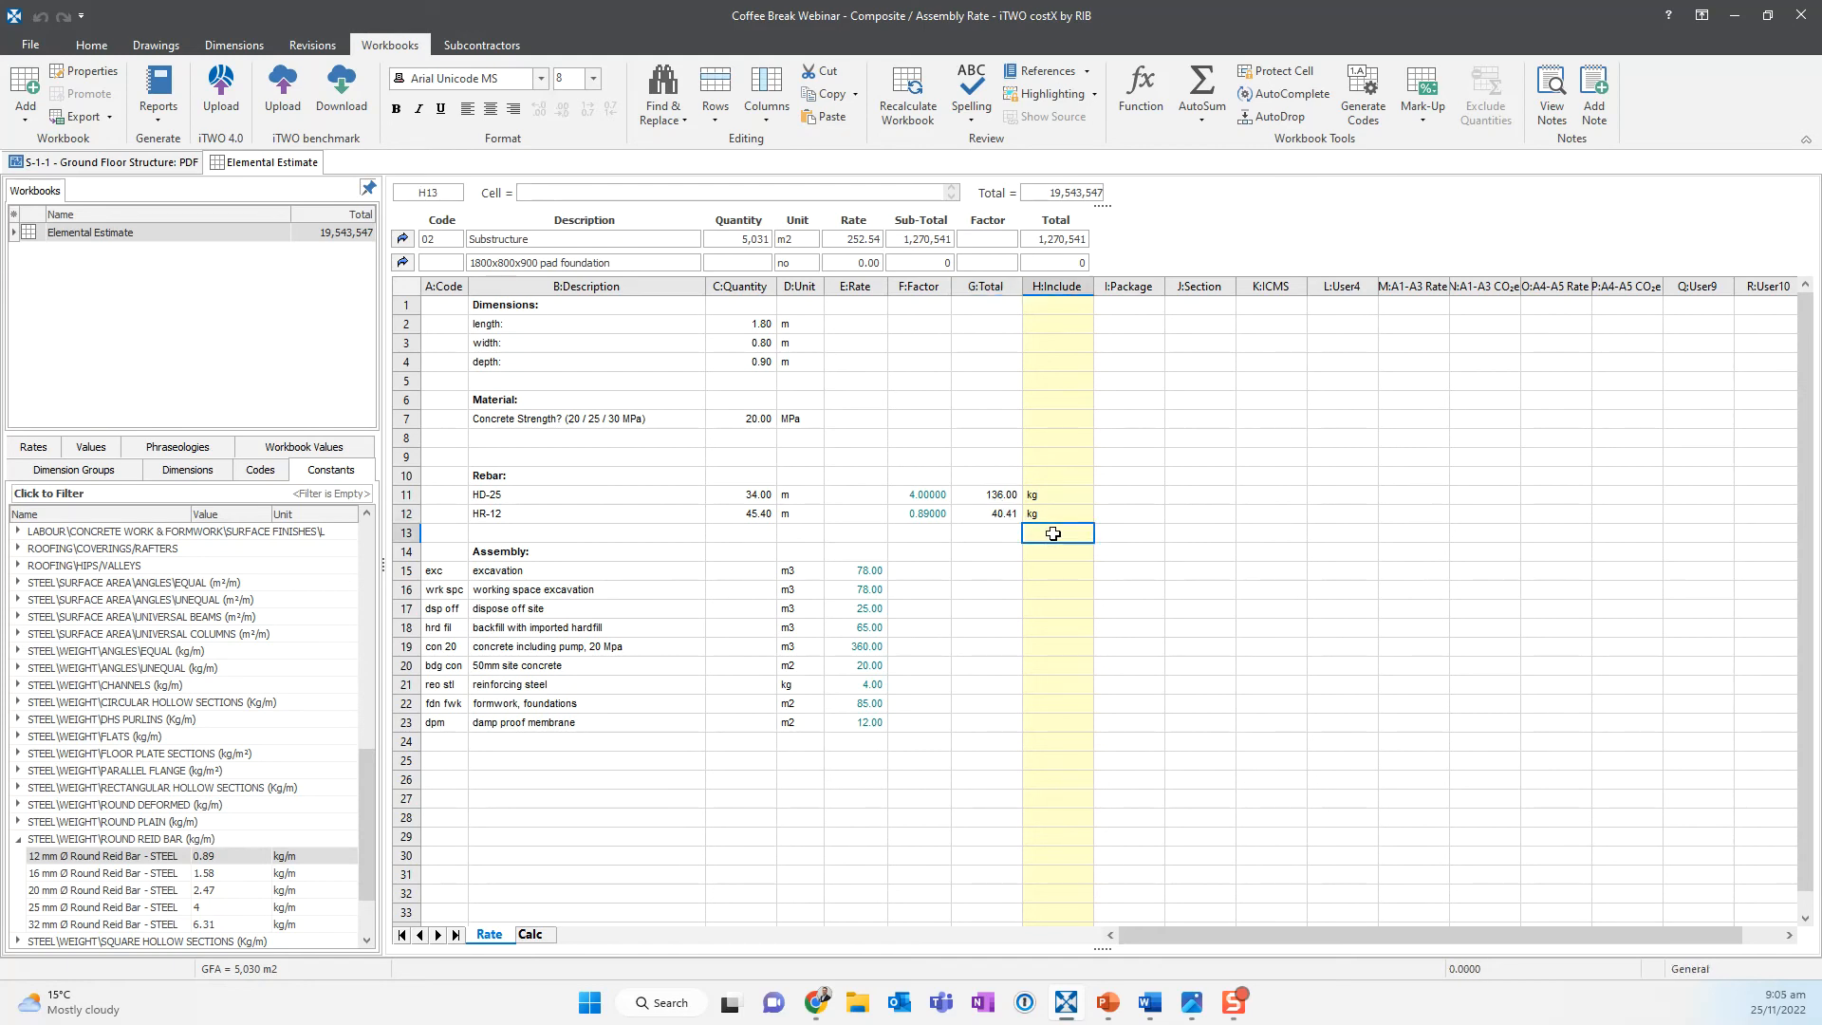
text(kg)
click(744, 686)
- Subtotal the HD-25 and HR-12 totals in G13 and make the resulting weight and its kg unit bold
click(988, 531)
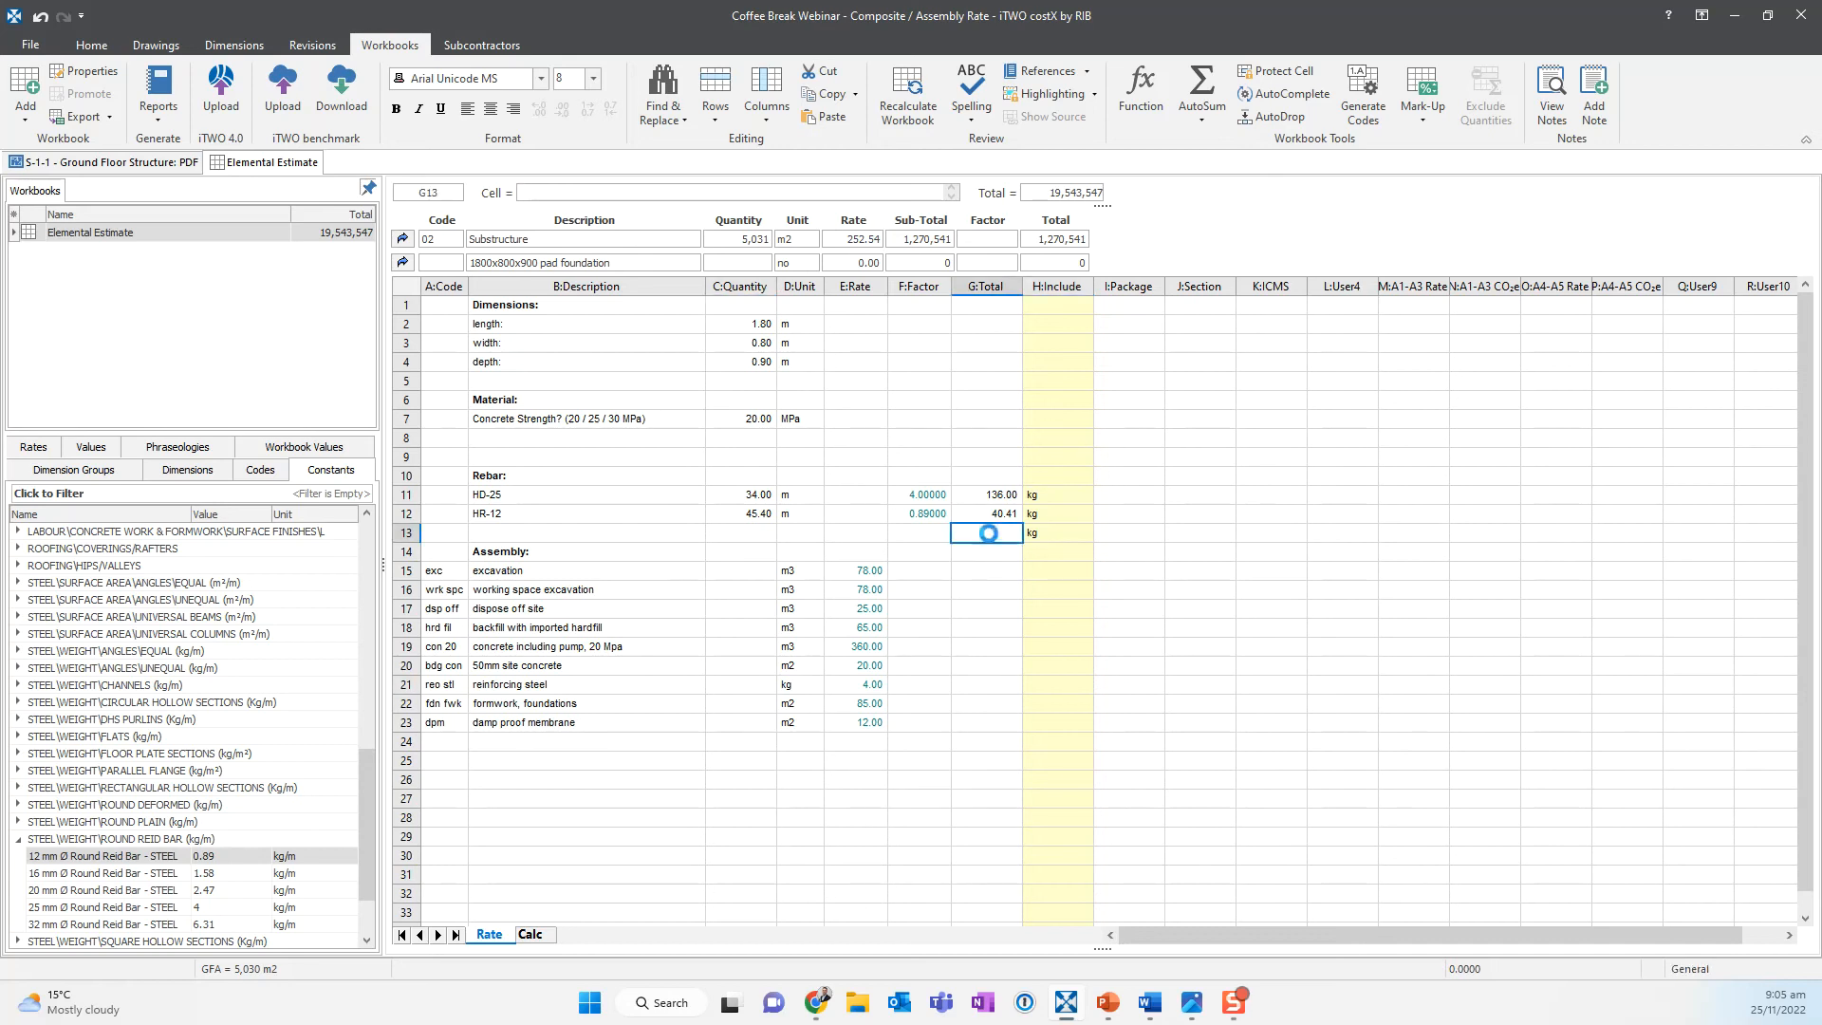
drag(989, 533, 991, 498)
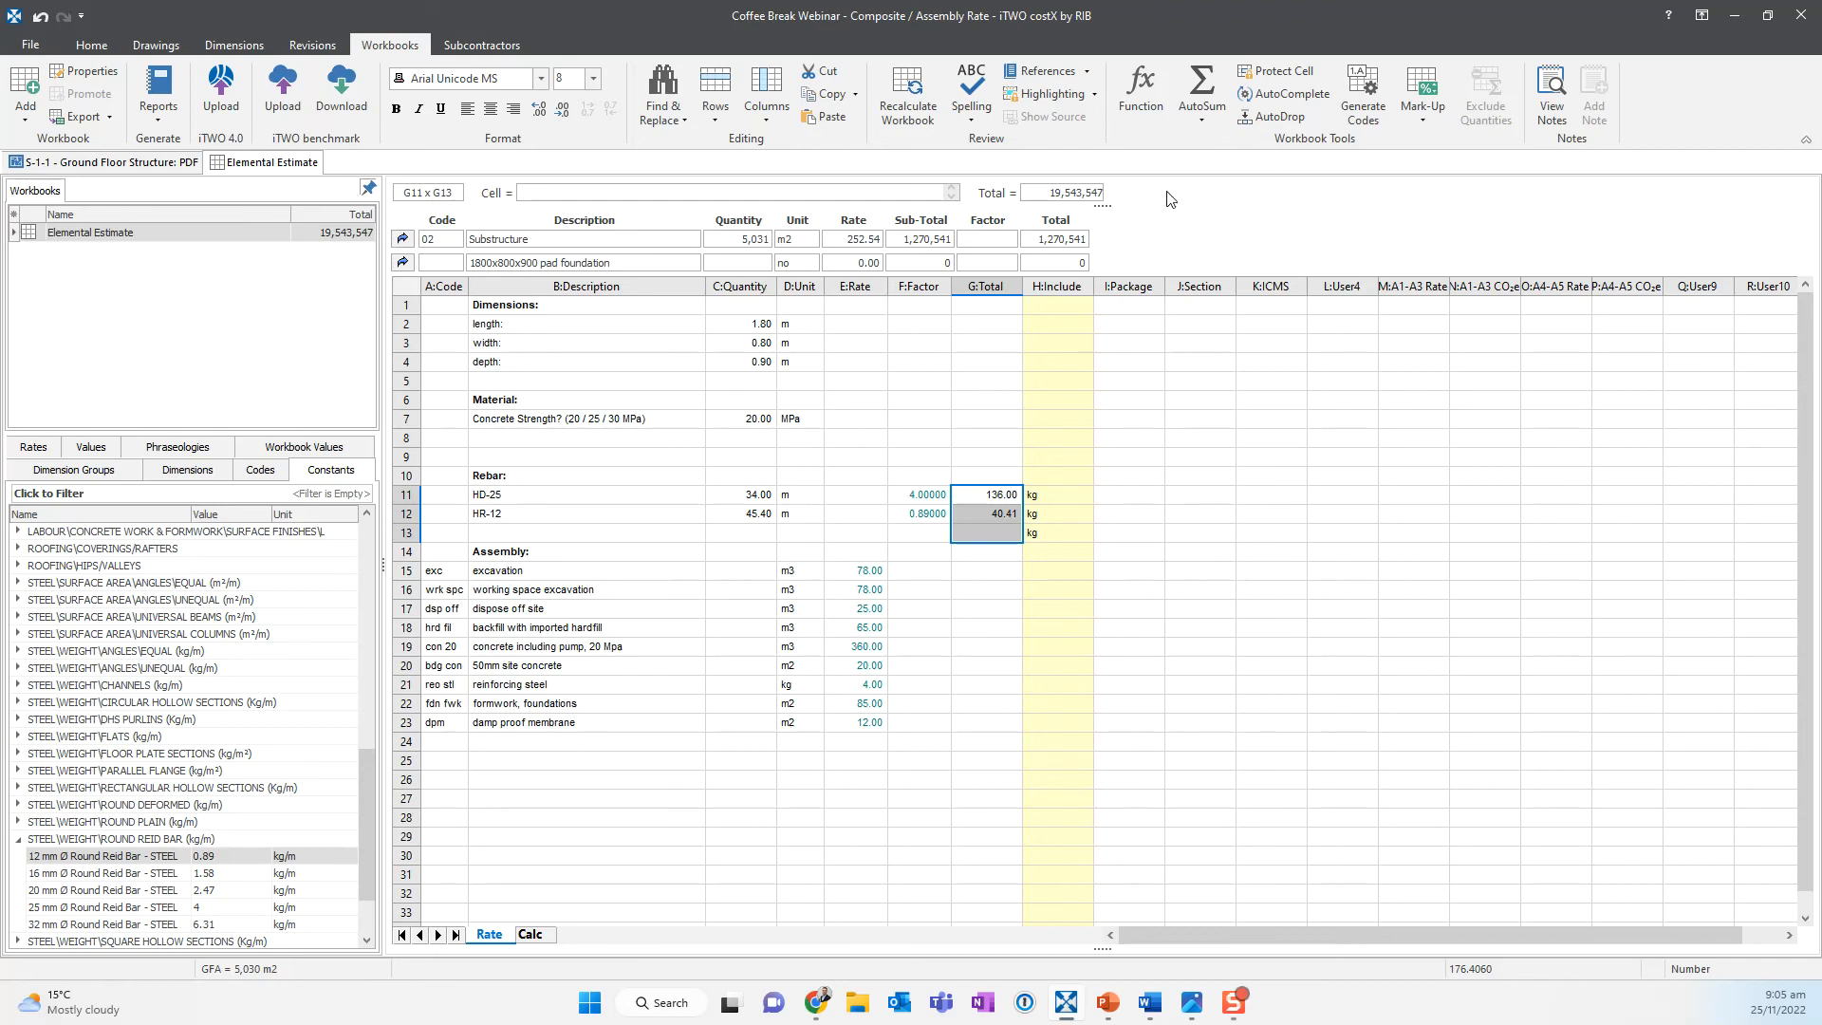
click(1205, 113)
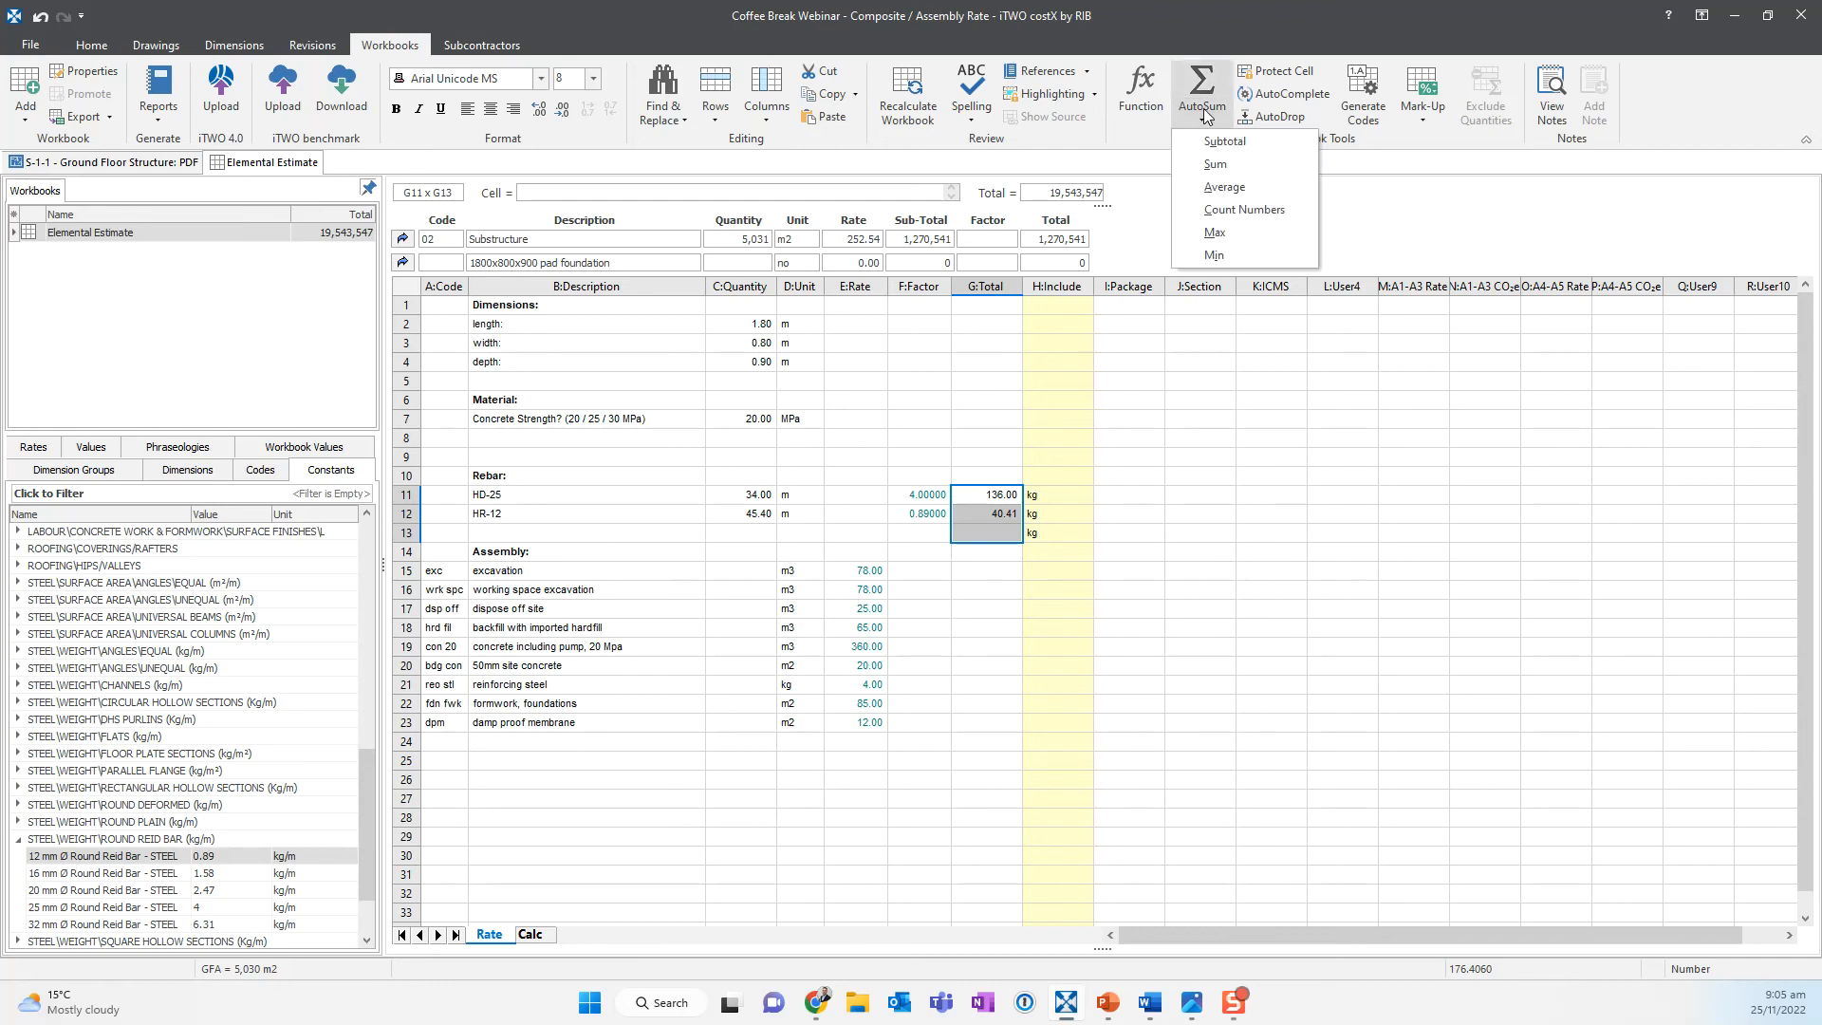
click(1254, 143)
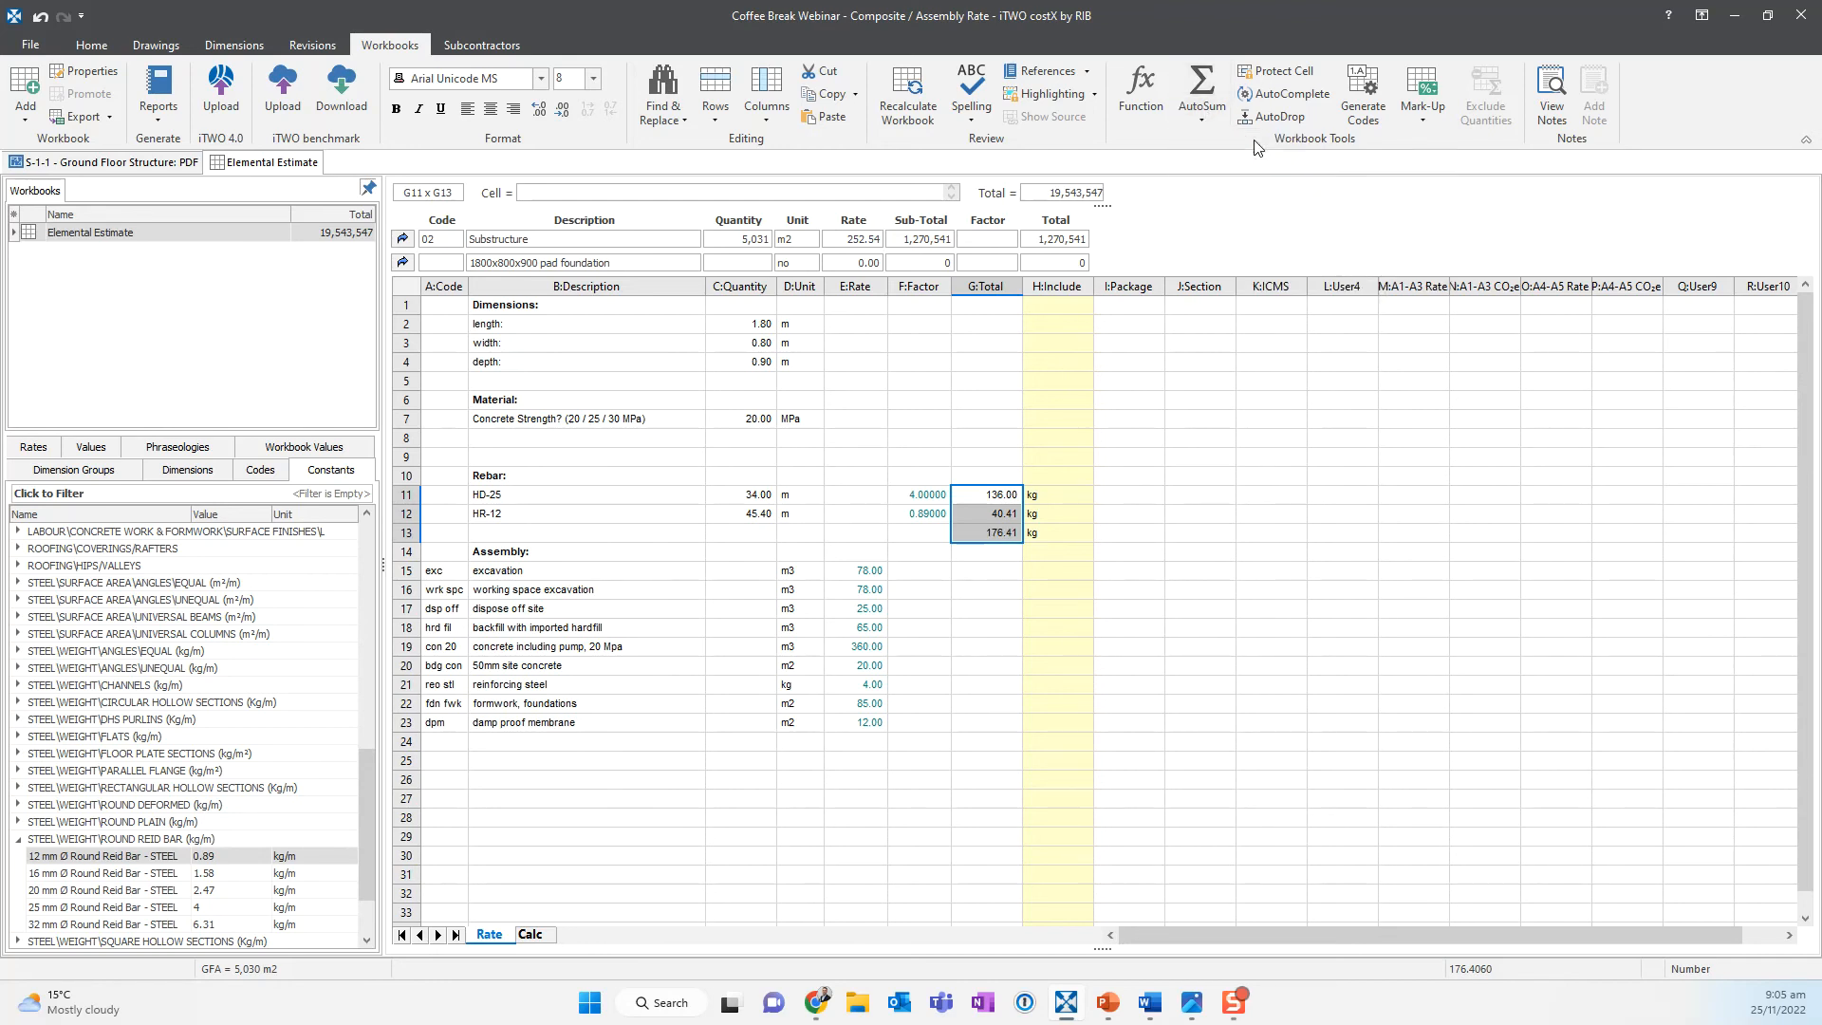
drag(1011, 537, 1027, 536)
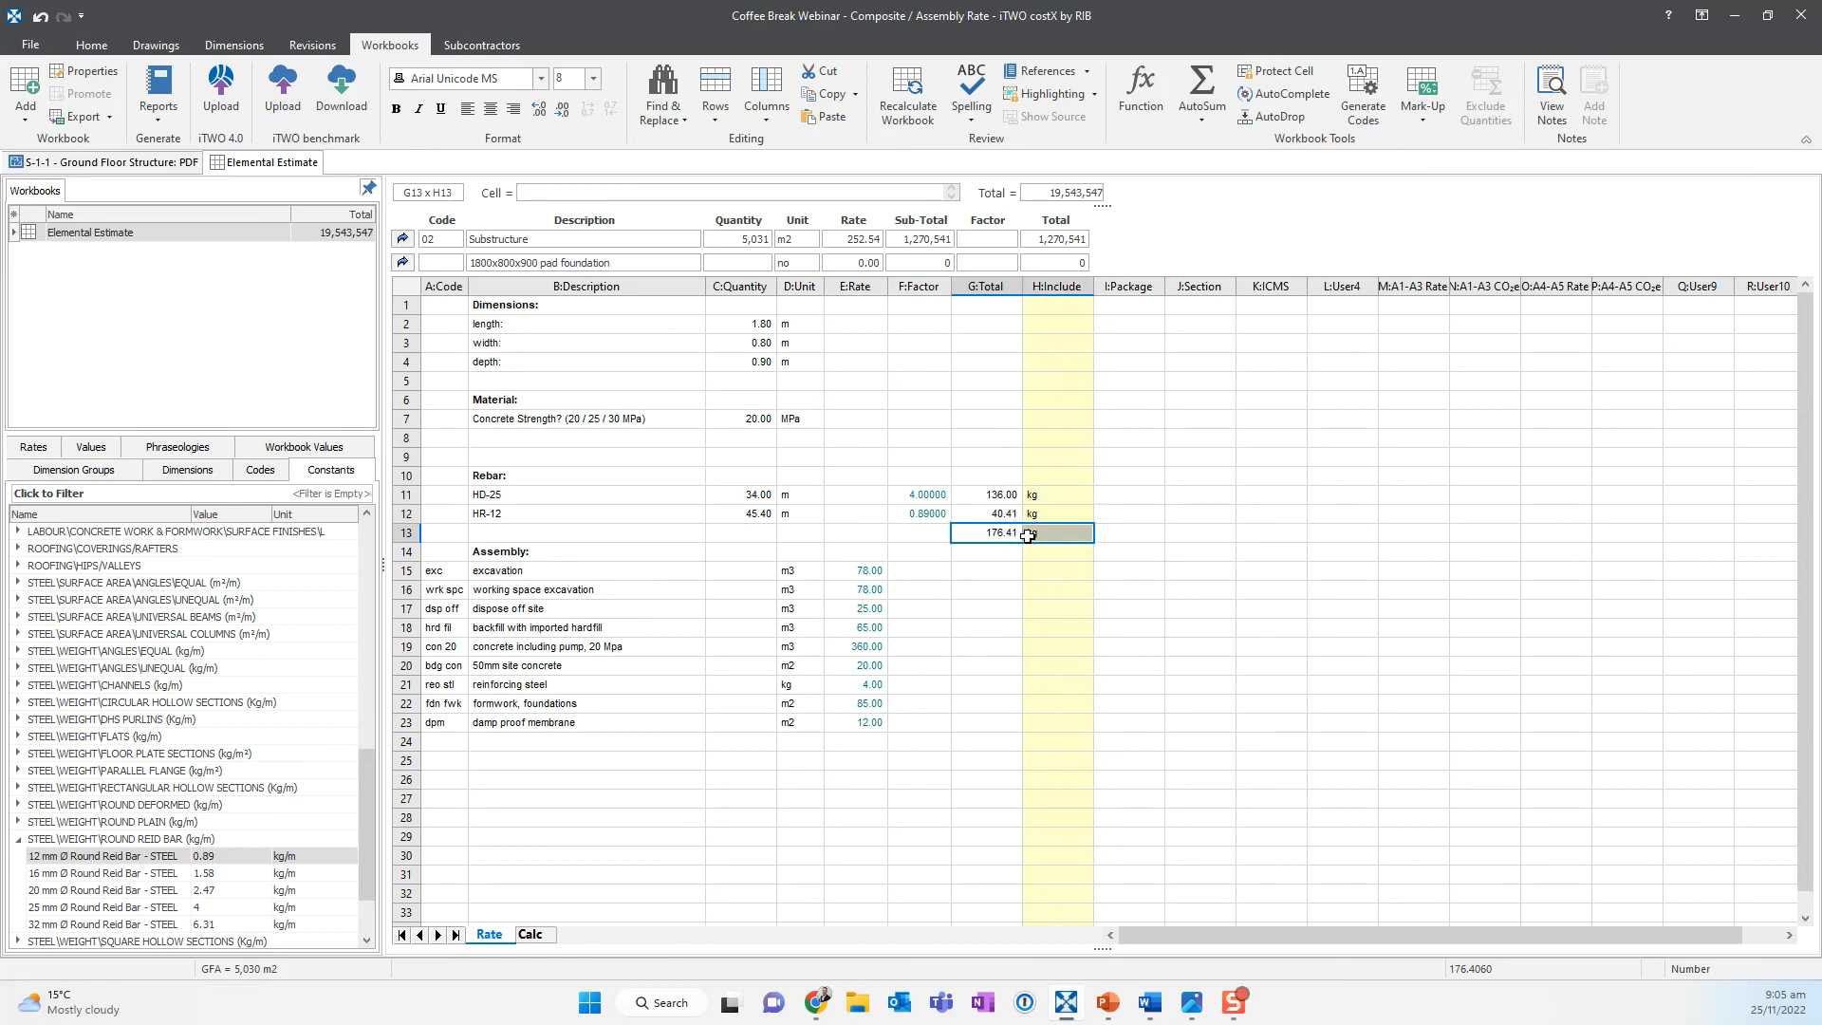
click(396, 108)
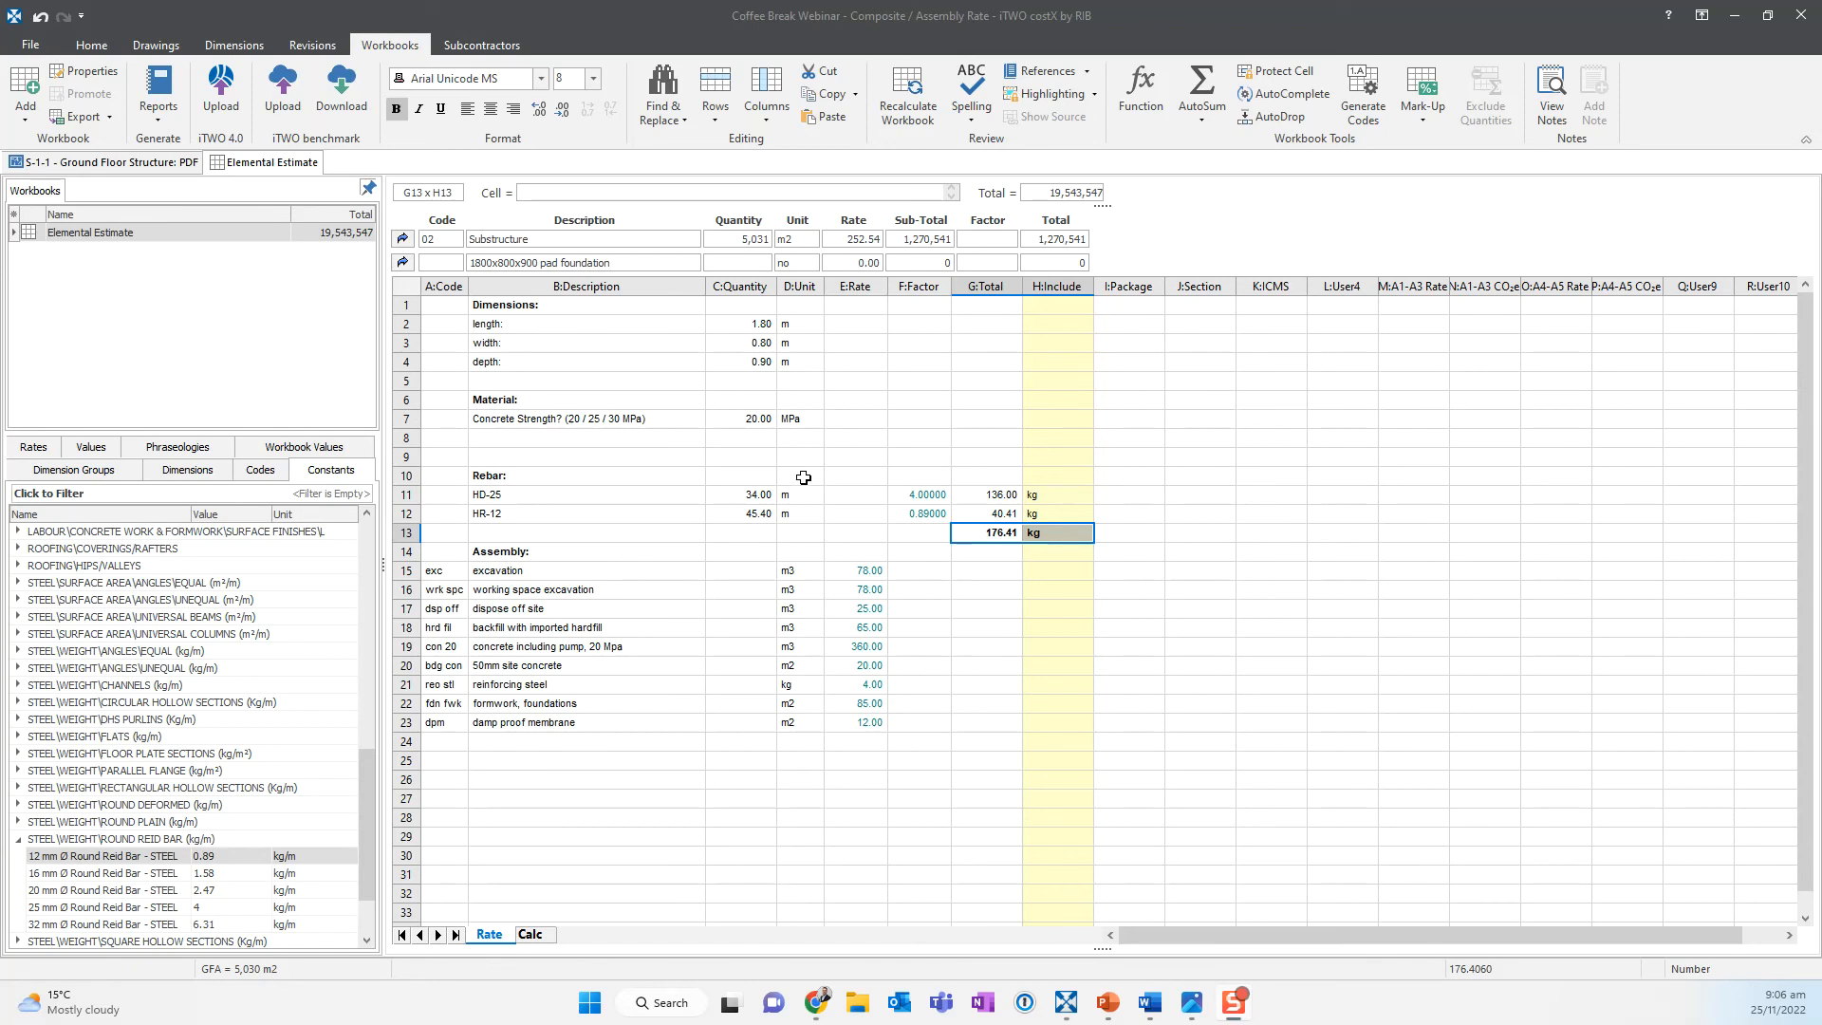
- Calculate the excavation quantity from length, width and depth plus 50 mm, with =C2*C3*(C4+0.05)
click(733, 569)
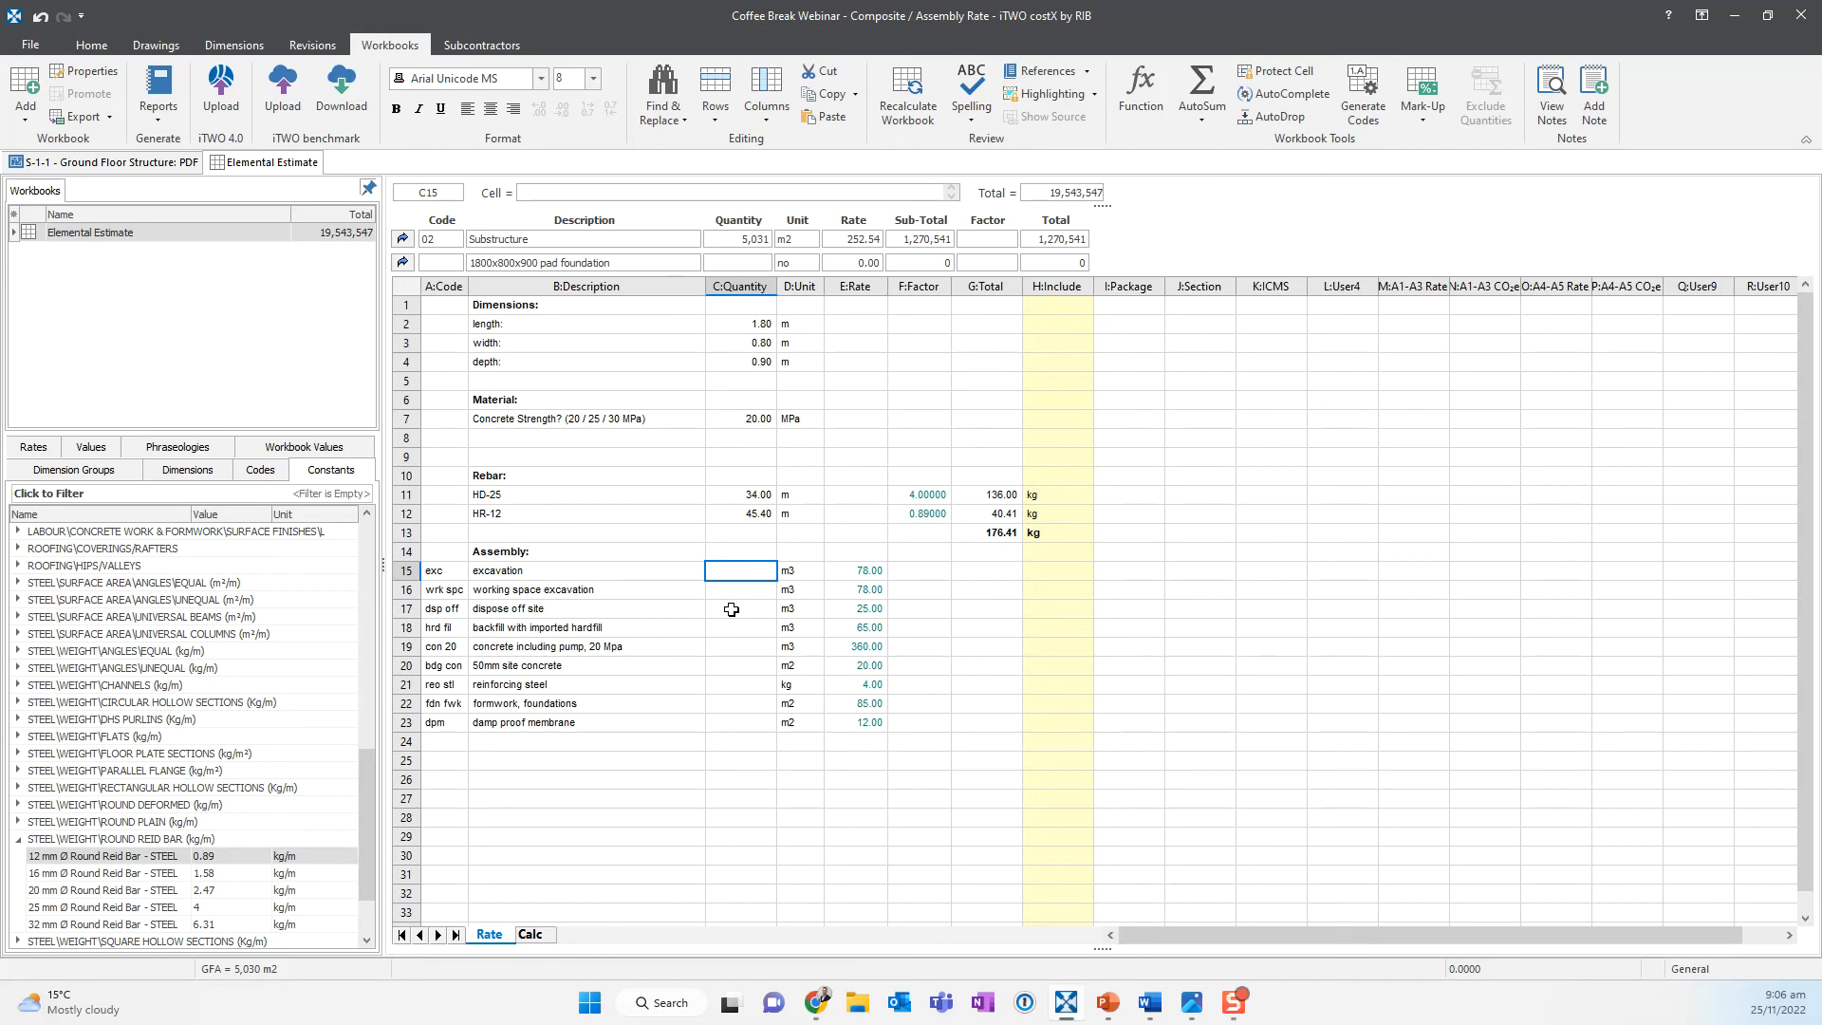
click(584, 192)
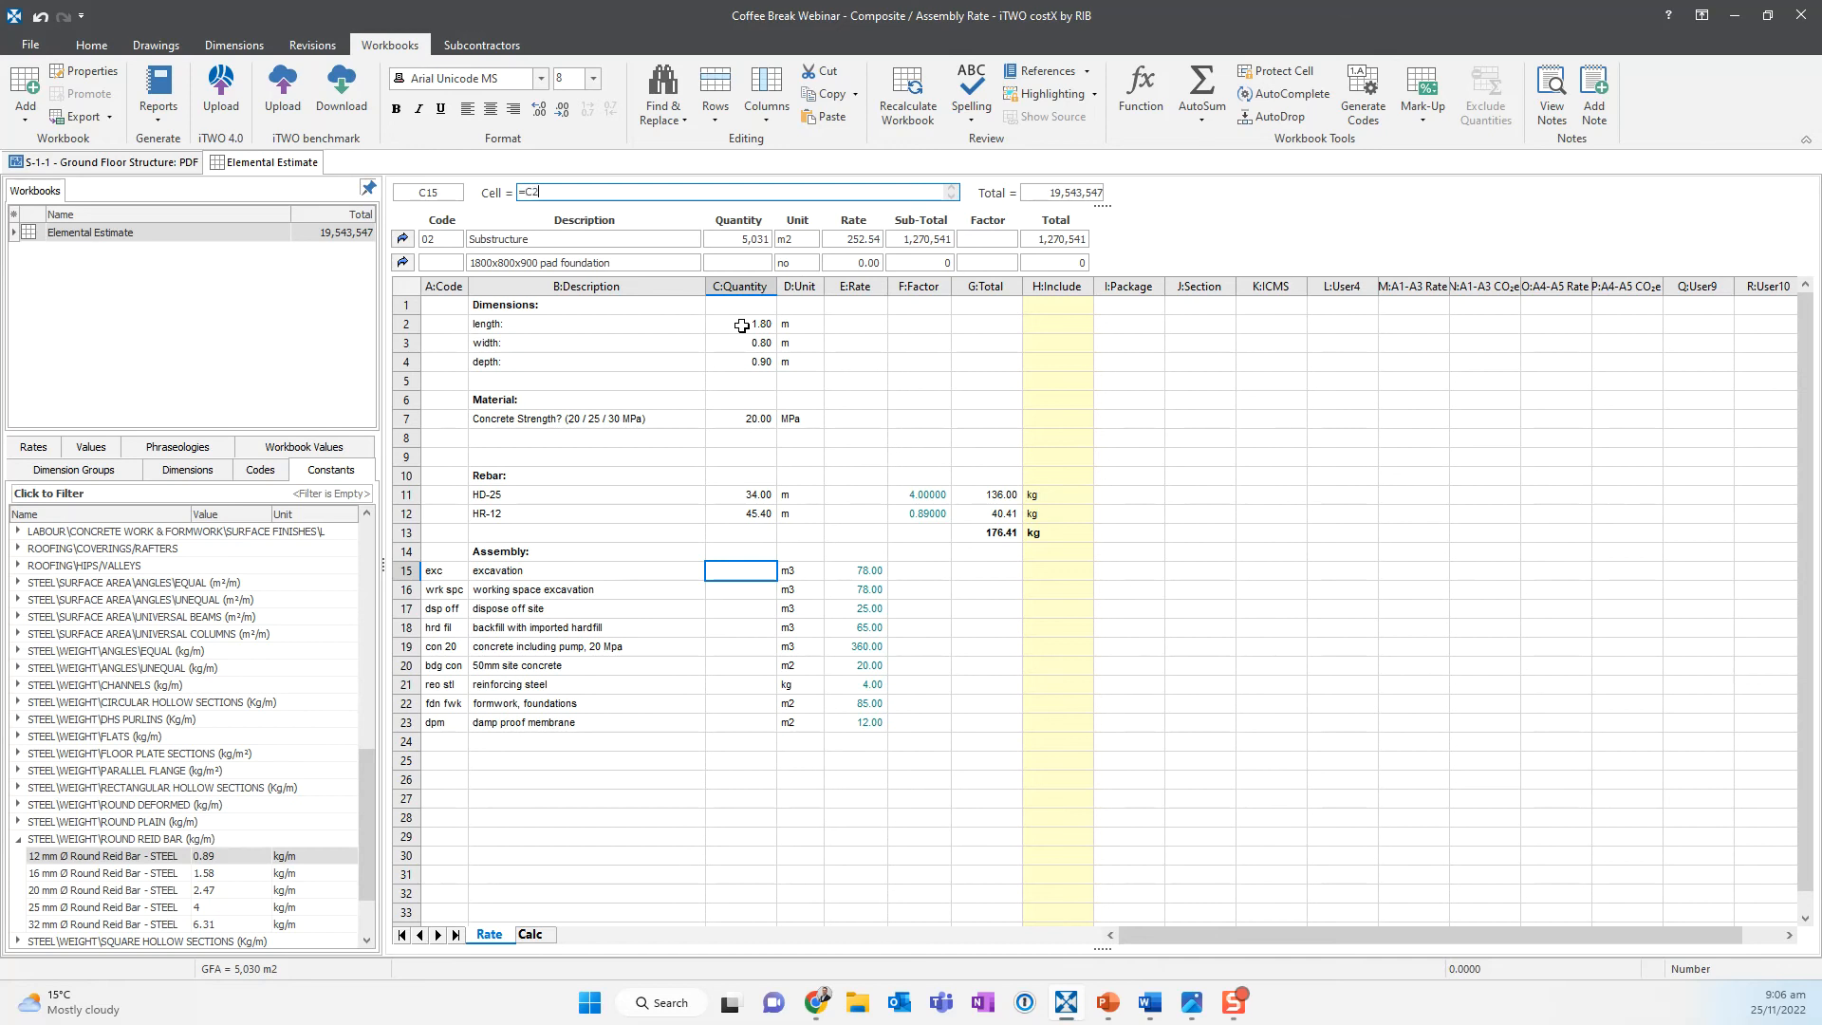
text(*)
click(747, 346)
text(5)
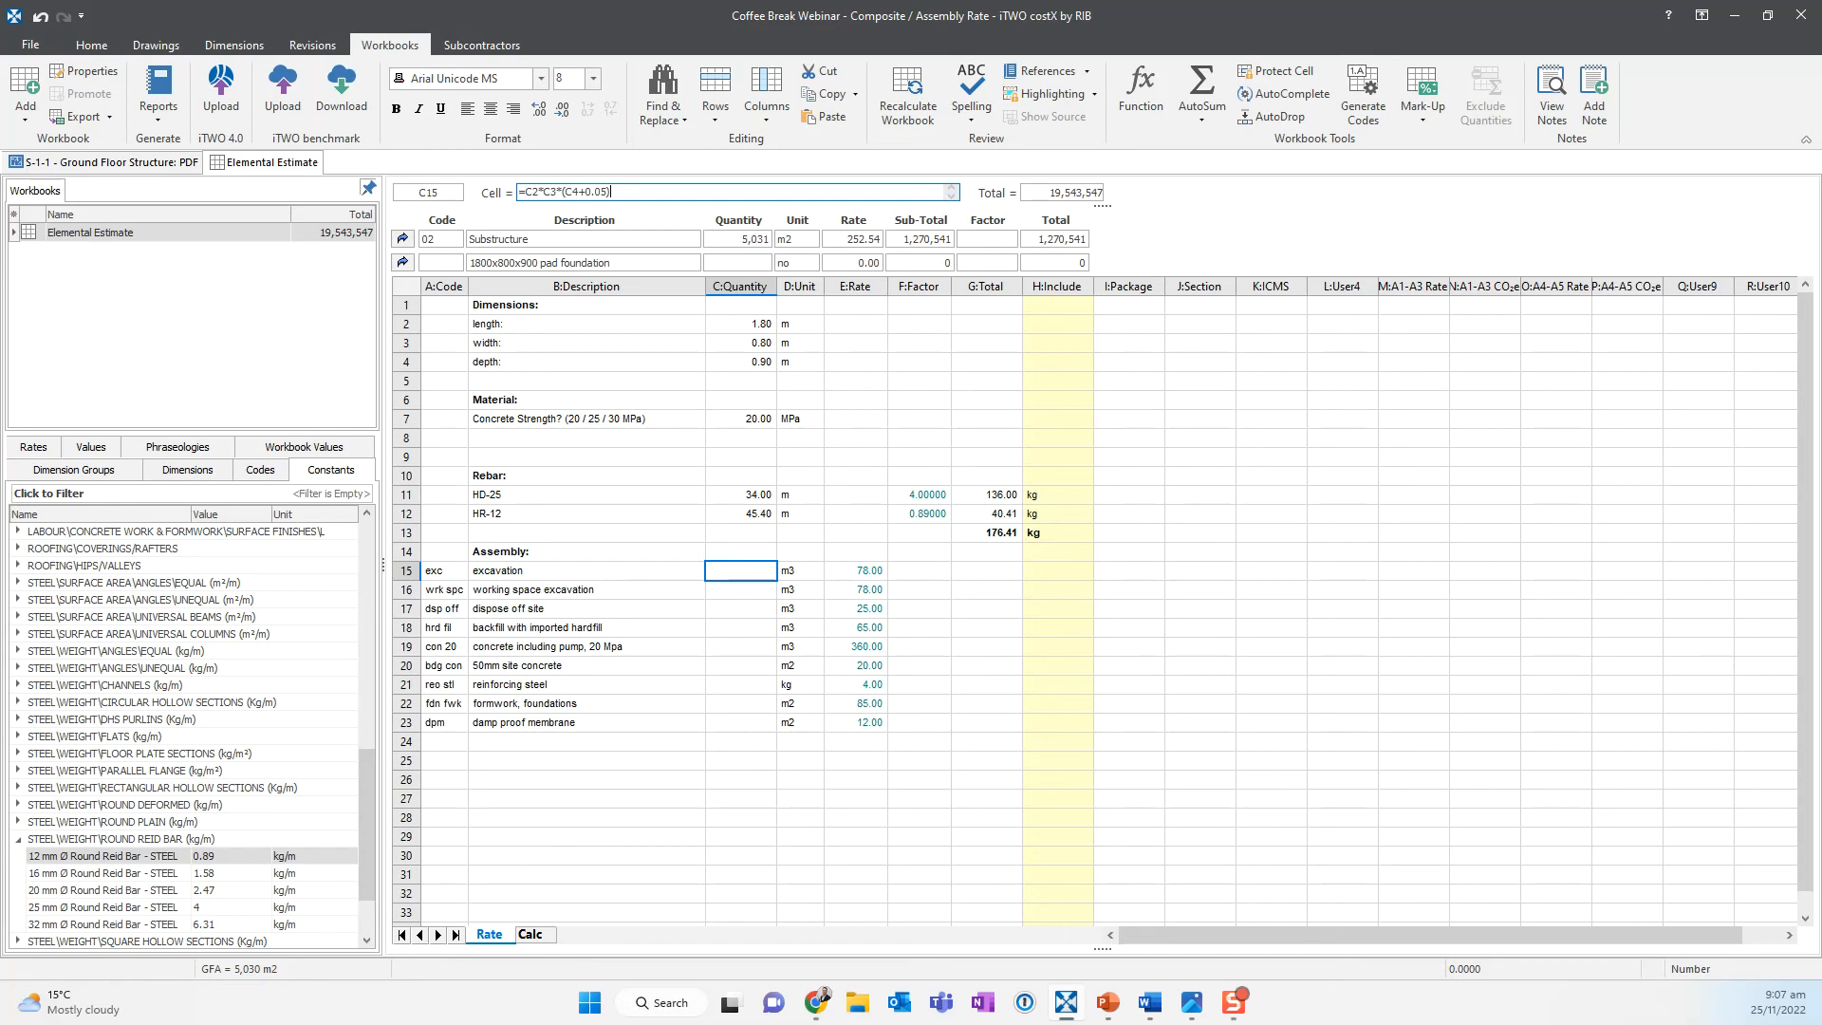
key(Return)
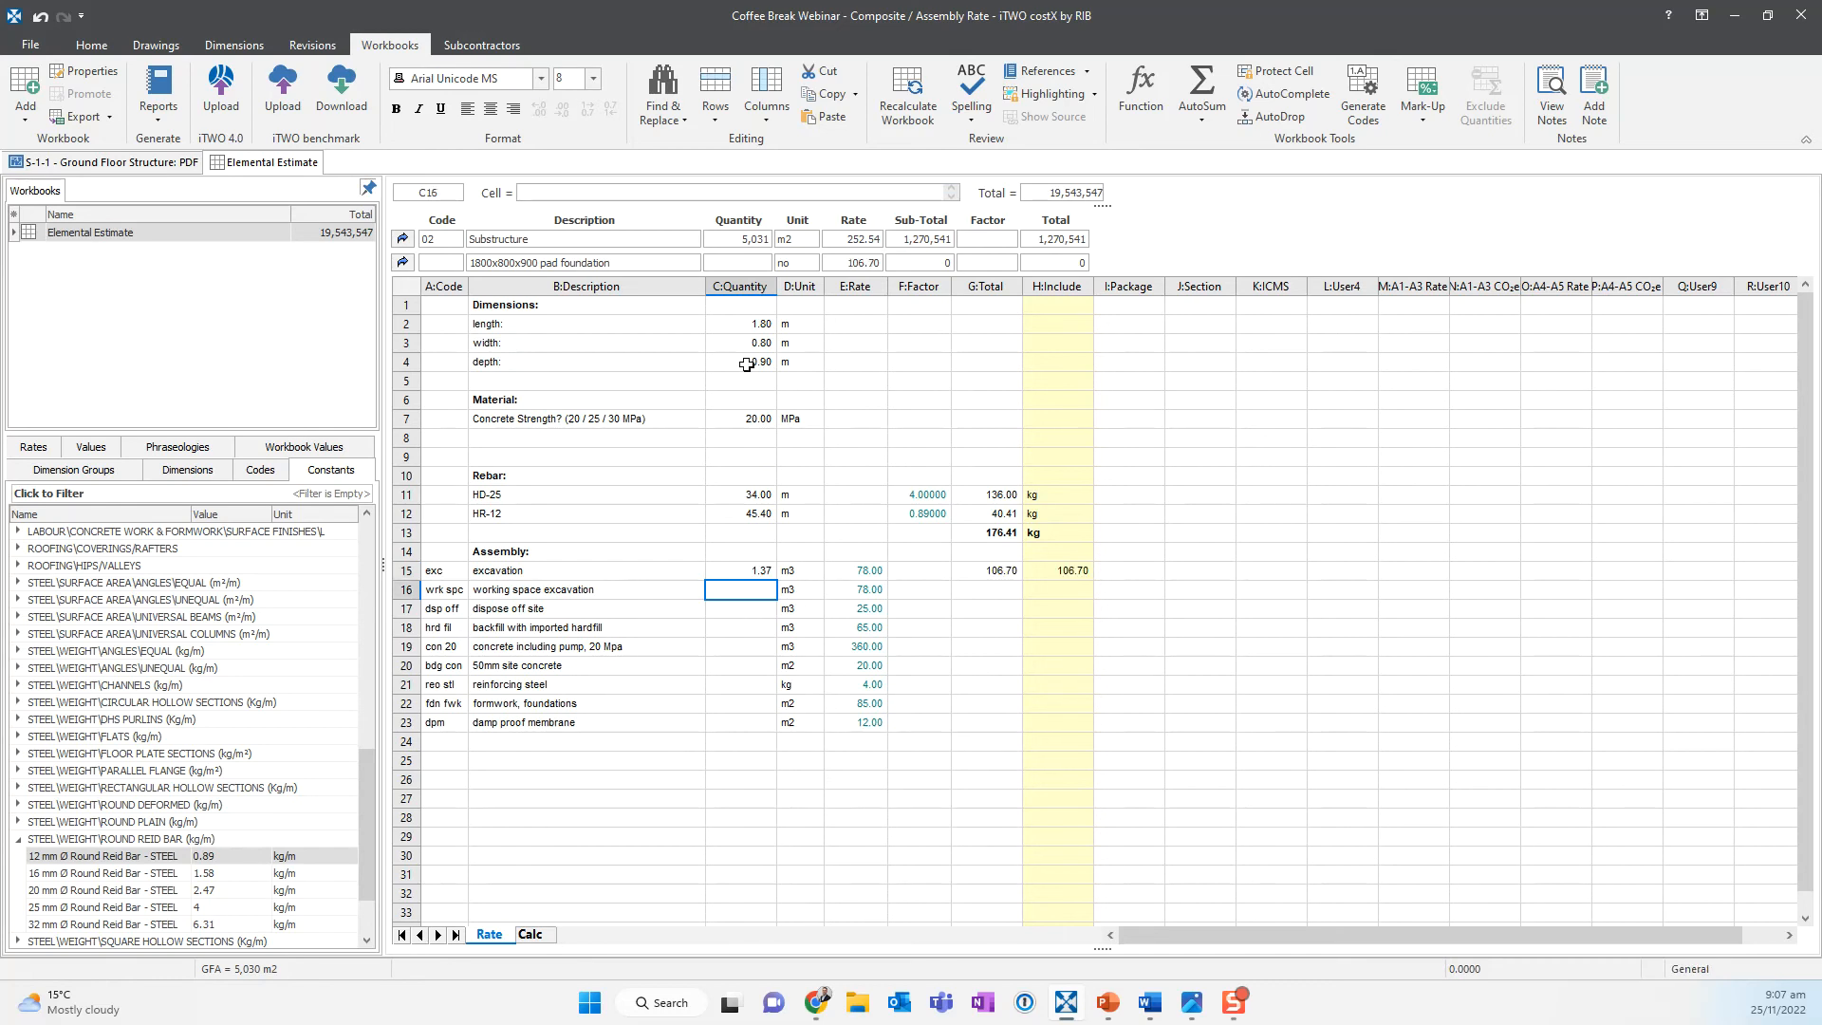
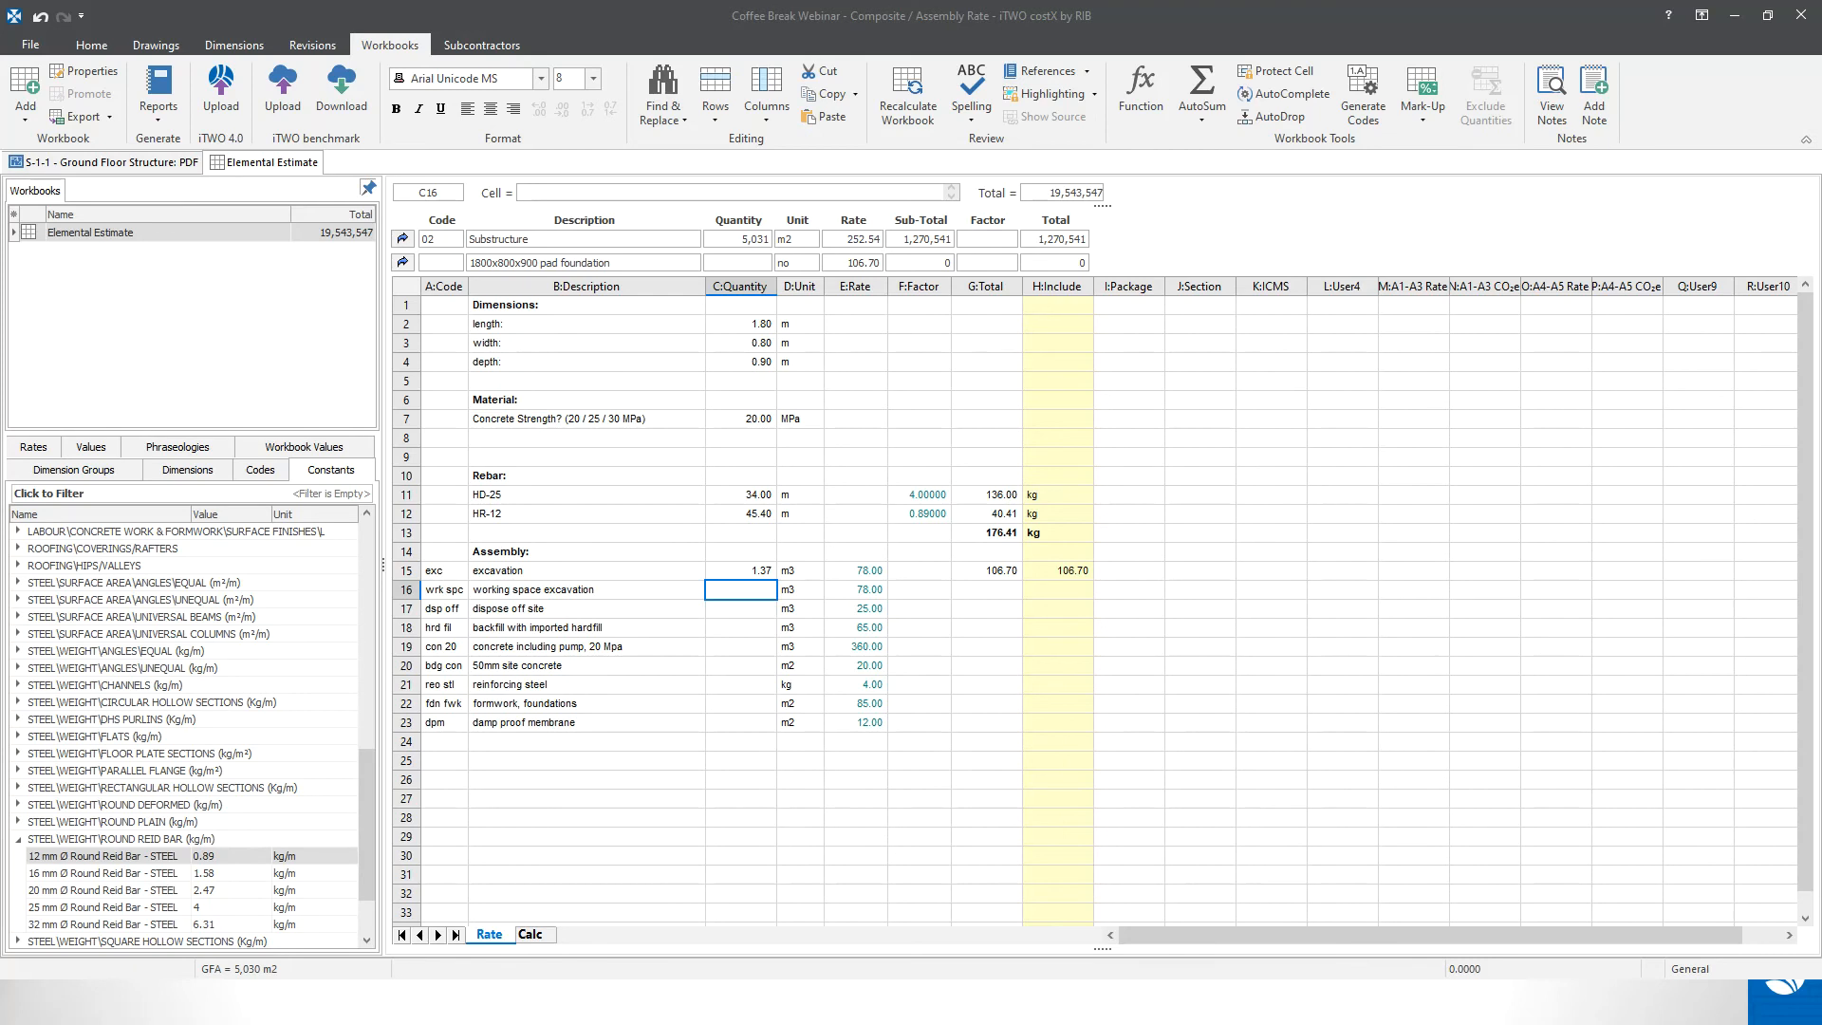
- Calculate the working space excavation quantity with =((2*(0.2+C2+0.2))+(2*(0.2+C3+0.2)))*(0.4*C4)
click(749, 589)
click(641, 193)
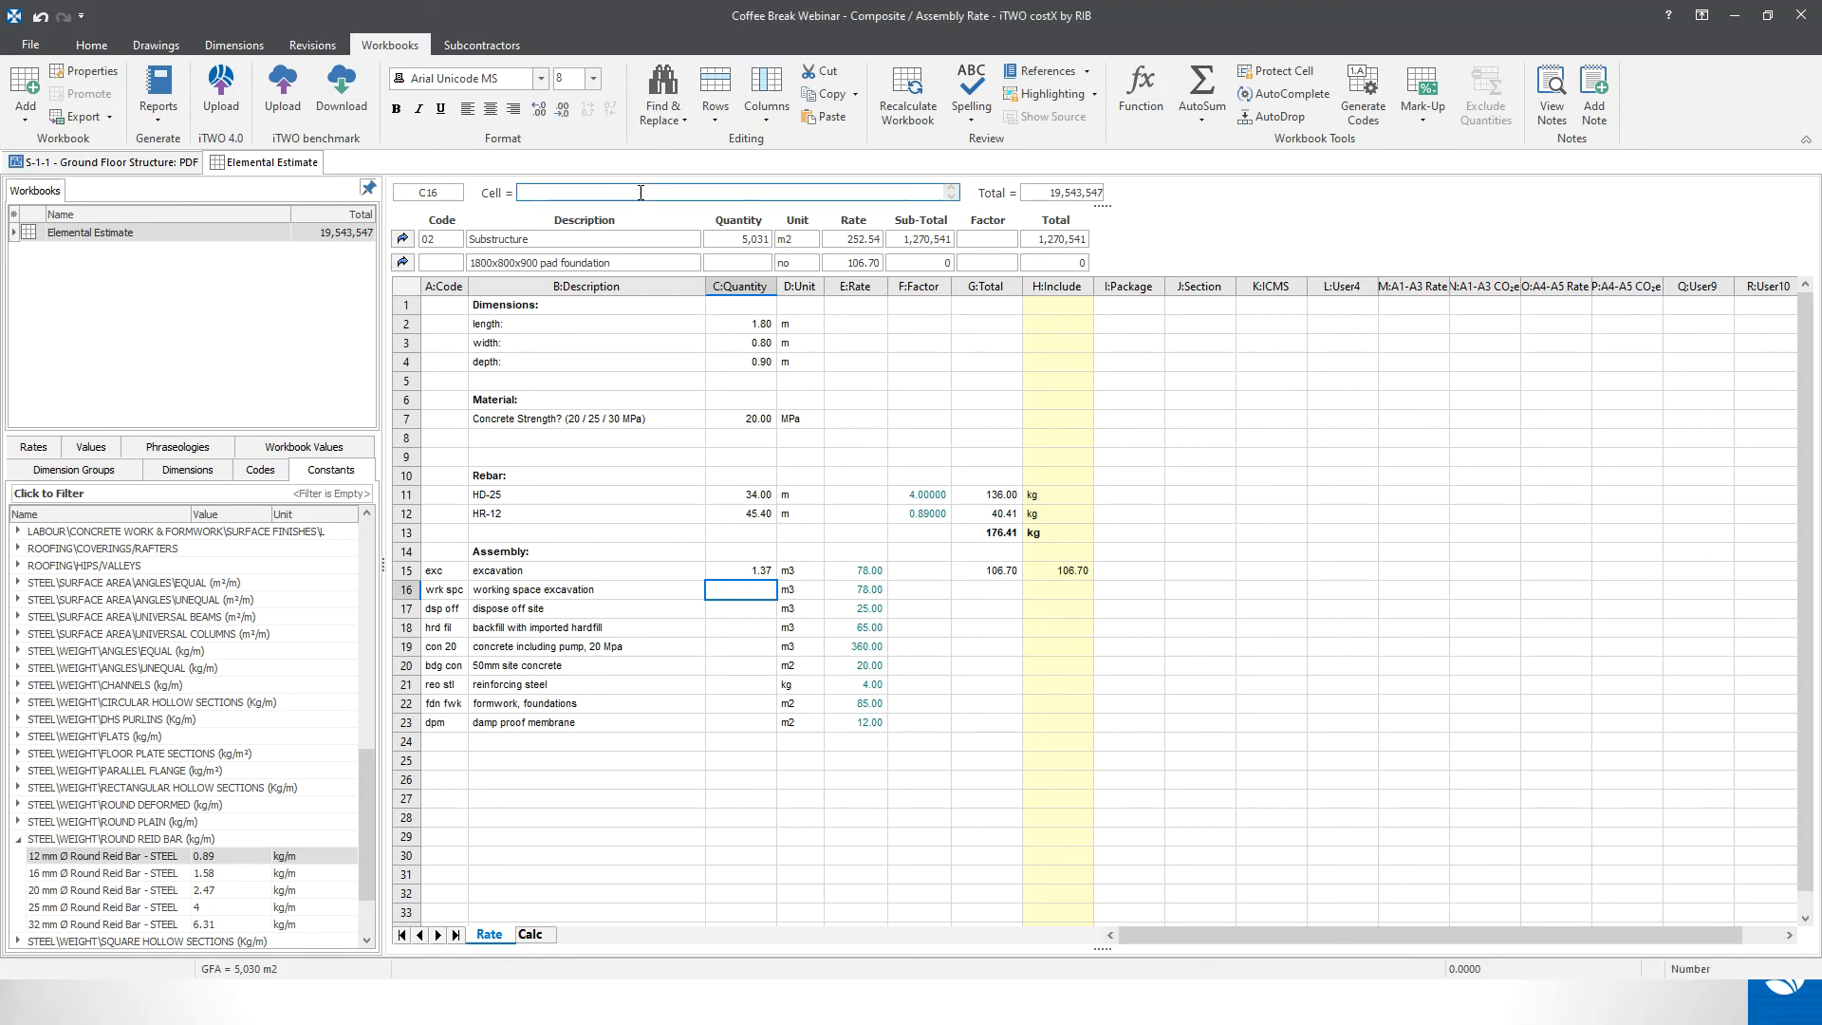
text(=((2*)
text(0.2+)
click(752, 324)
text(+0.2)
text(+(2*(0.2+)
click(744, 343)
text(+0.2)
text(*(0.4)
text(*)
click(745, 364)
text())
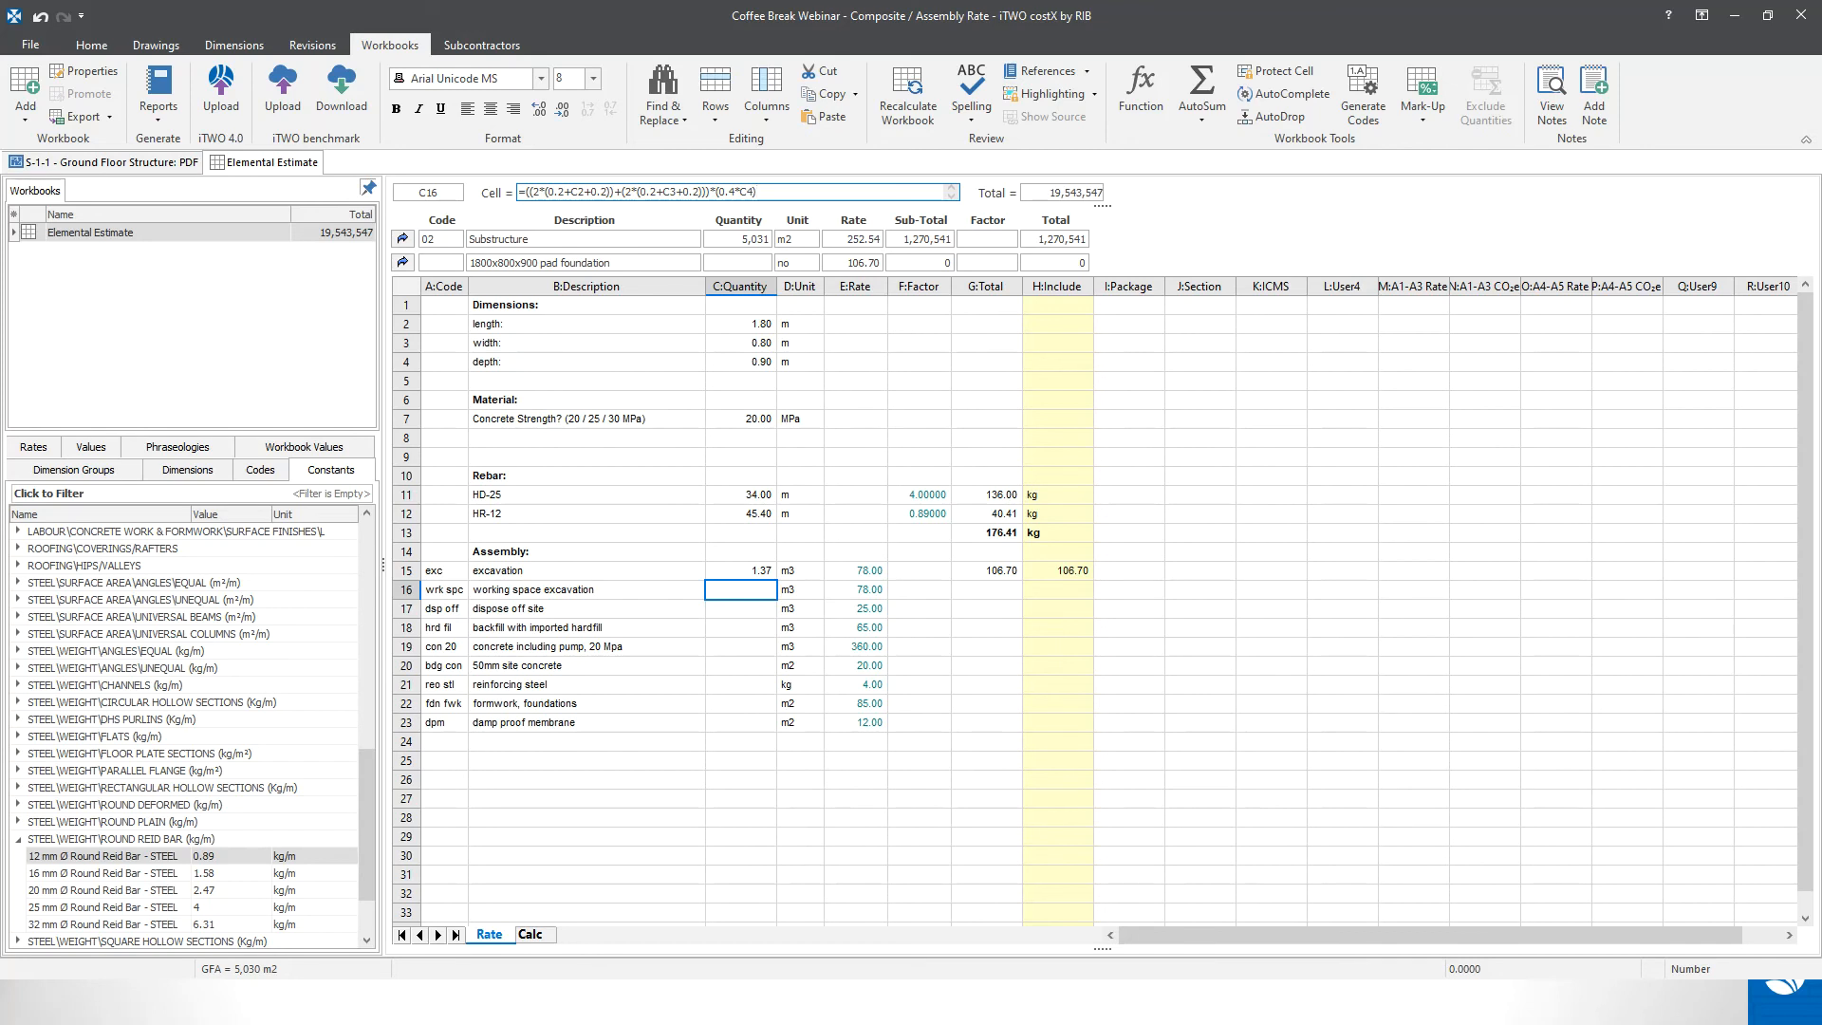
key(Return)
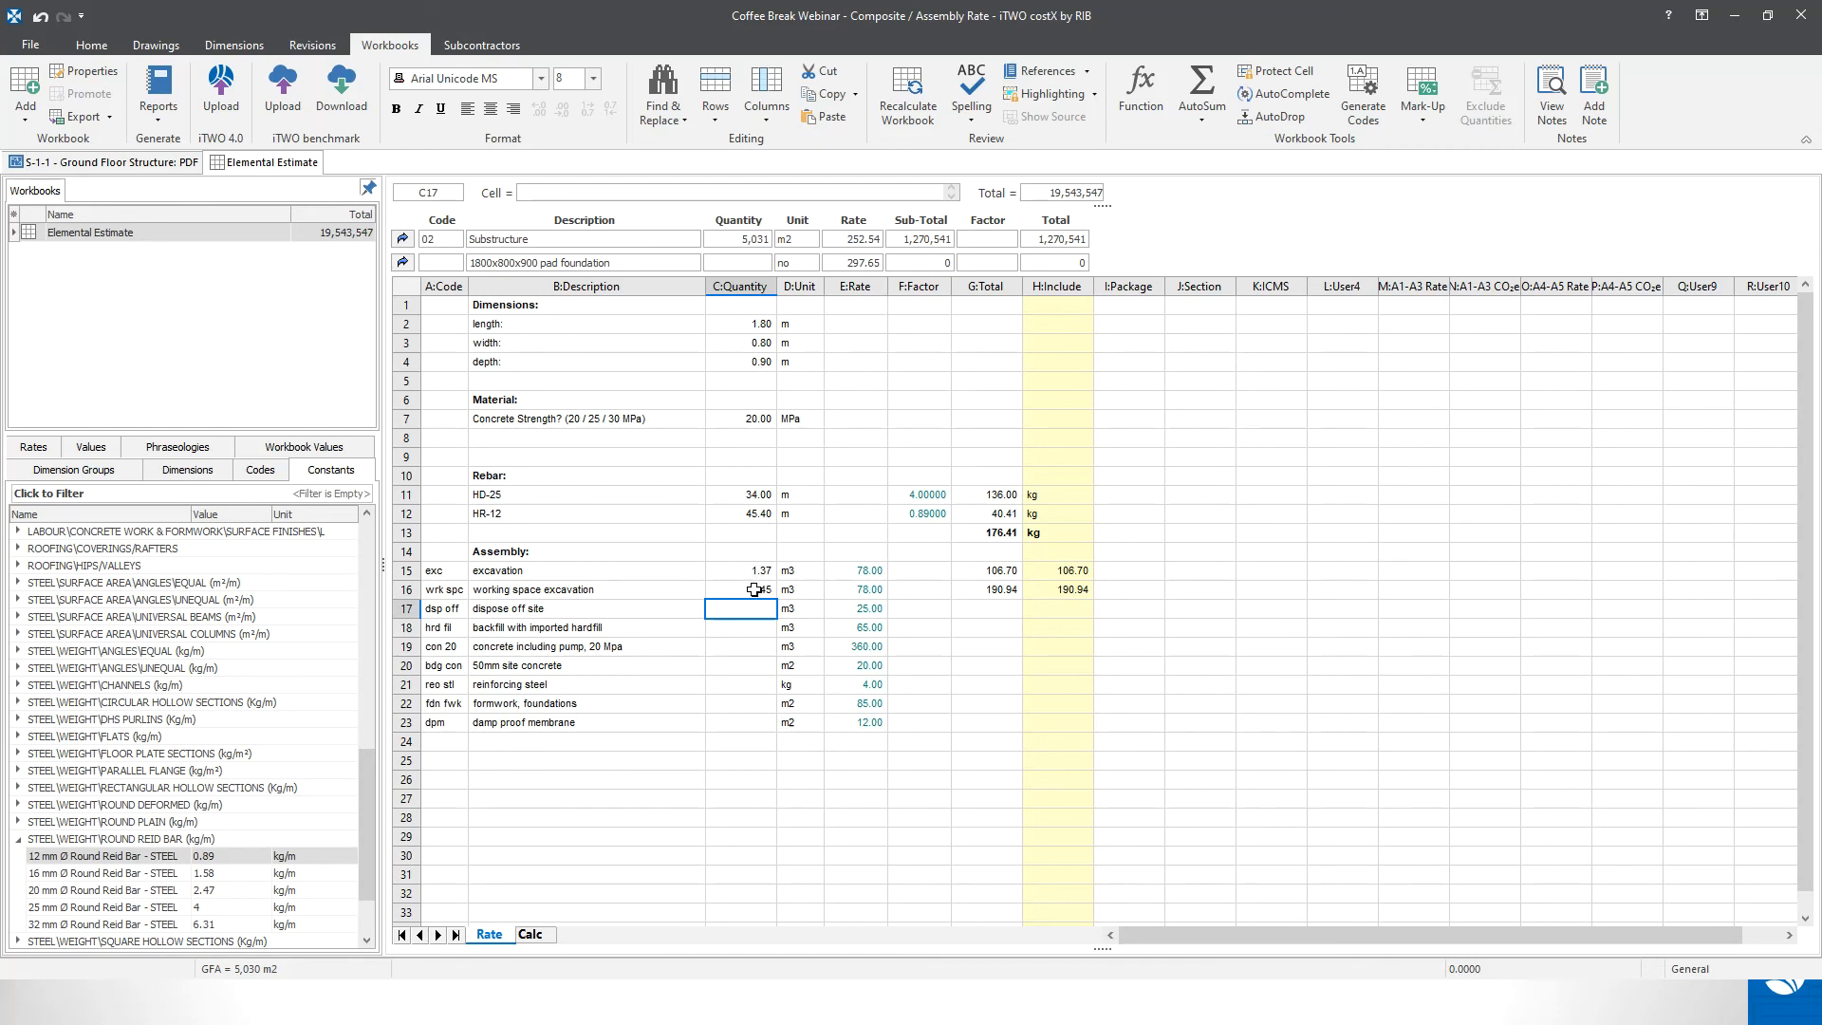
- Calculate the dispose off site quantity as excavation plus working space excavation, with =C15+C16
click(597, 192)
text(=)
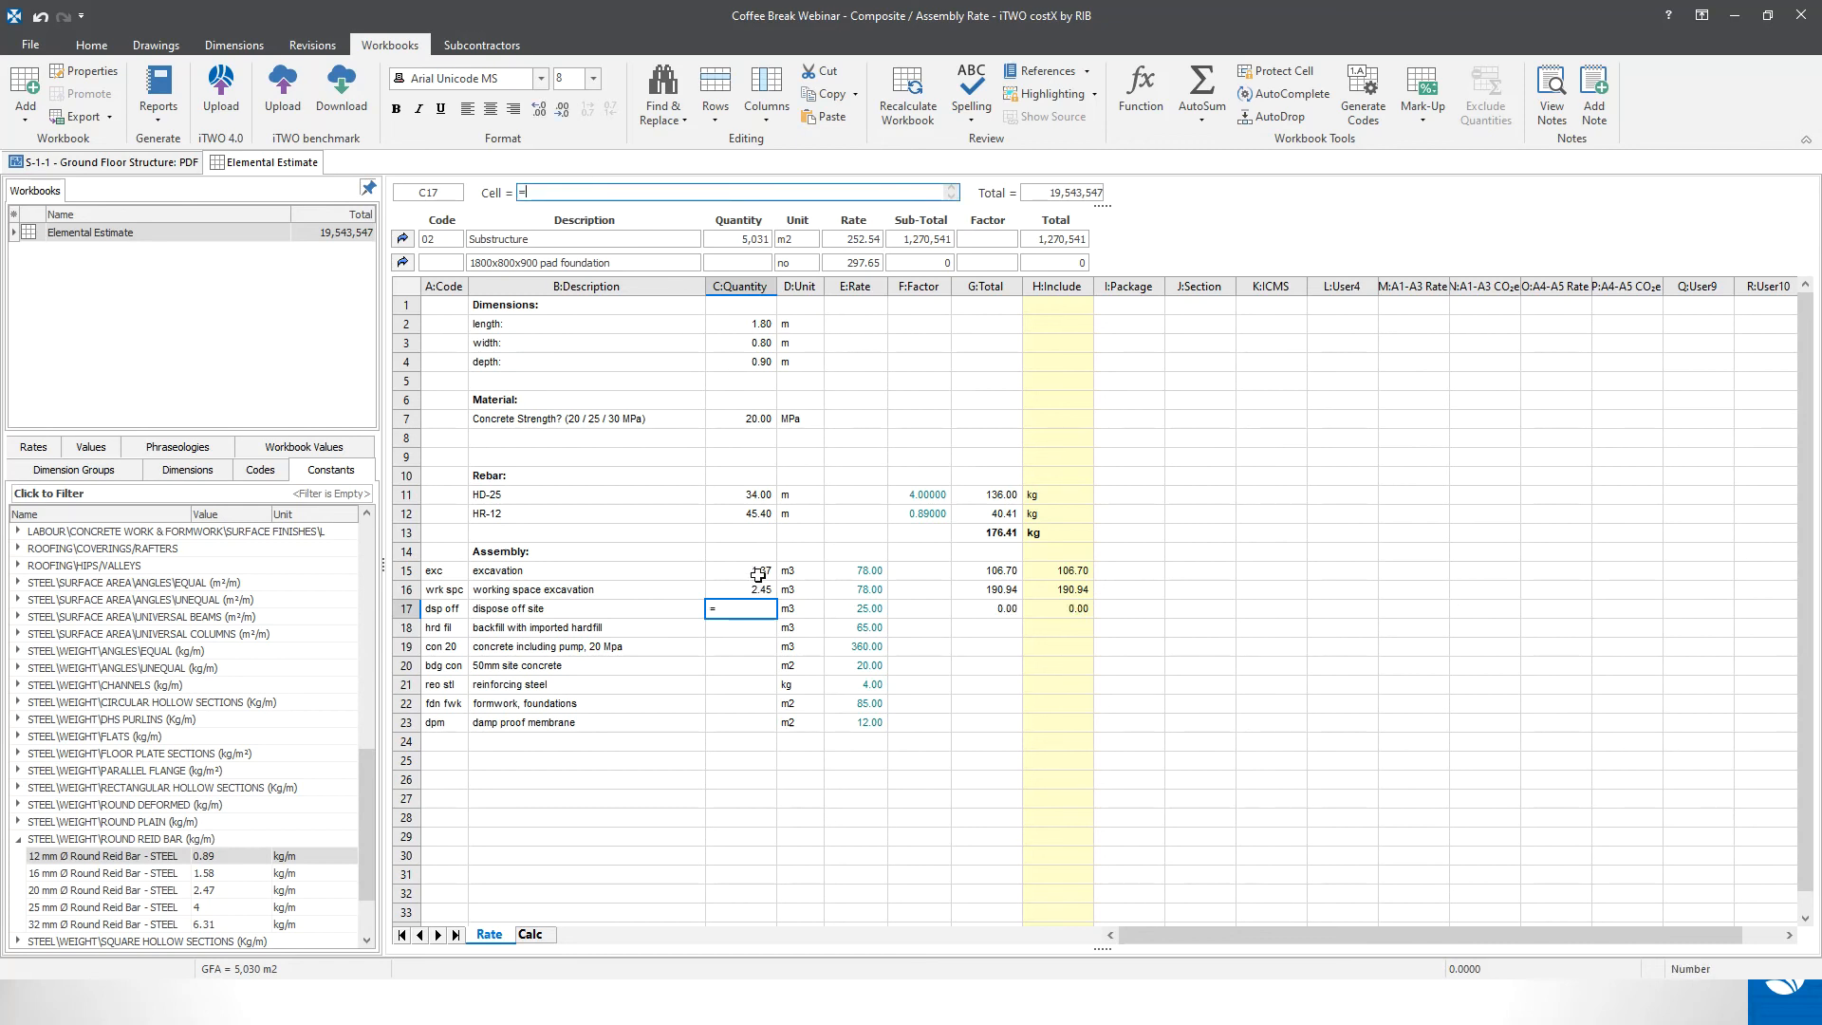
click(759, 575)
text(+)
click(760, 589)
key(Return)
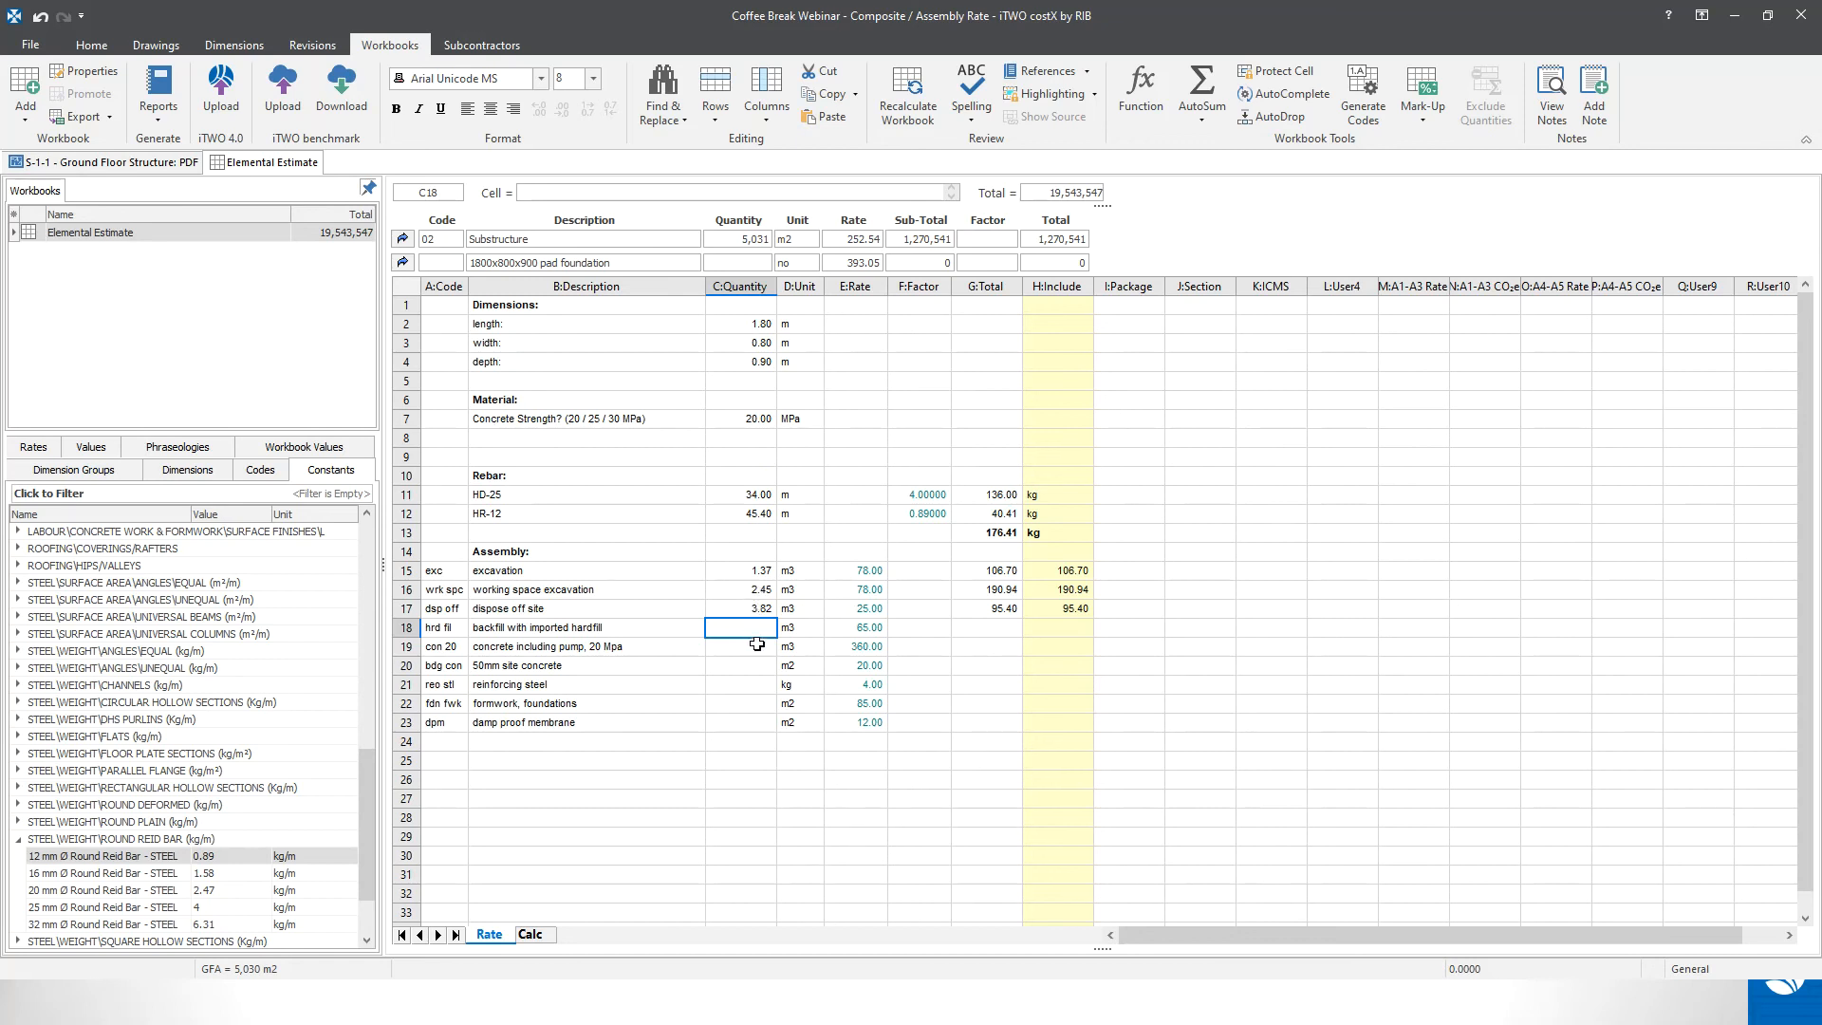
- Link the backfill with imported hardfill quantity to the working space excavation quantity, with =C16
click(584, 191)
text(=)
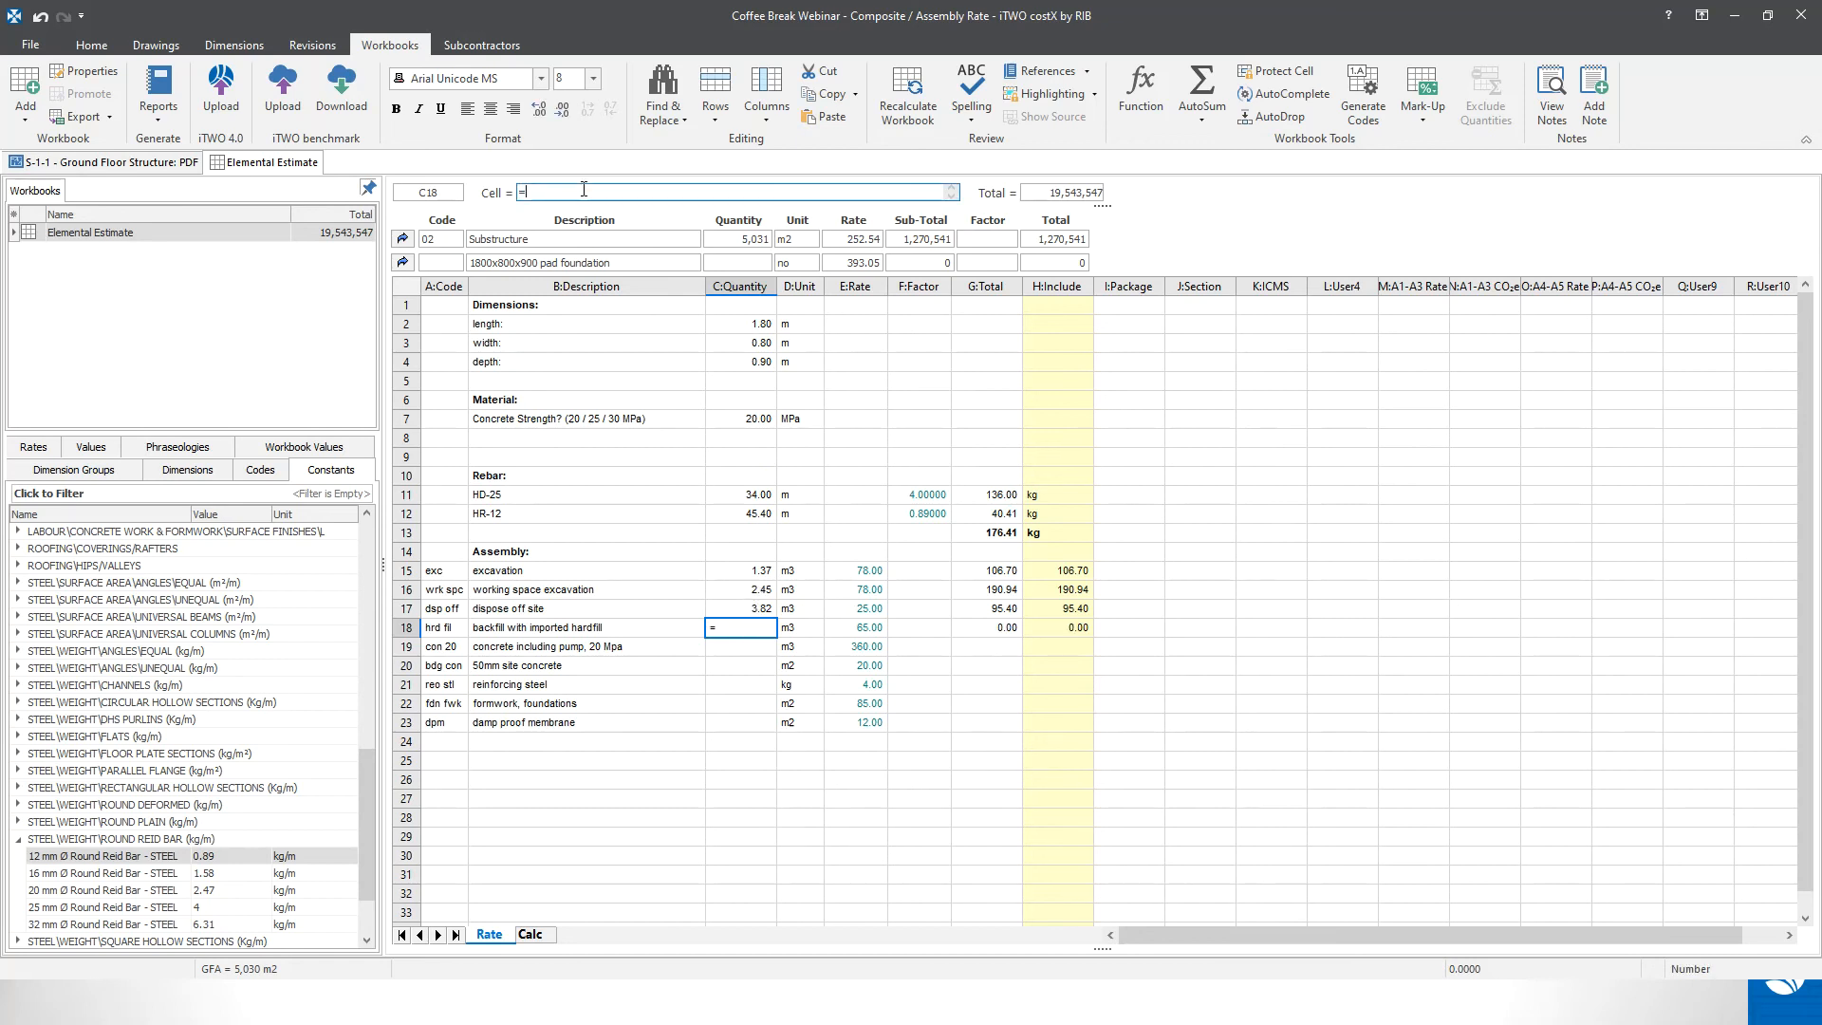
click(750, 594)
key(Return)
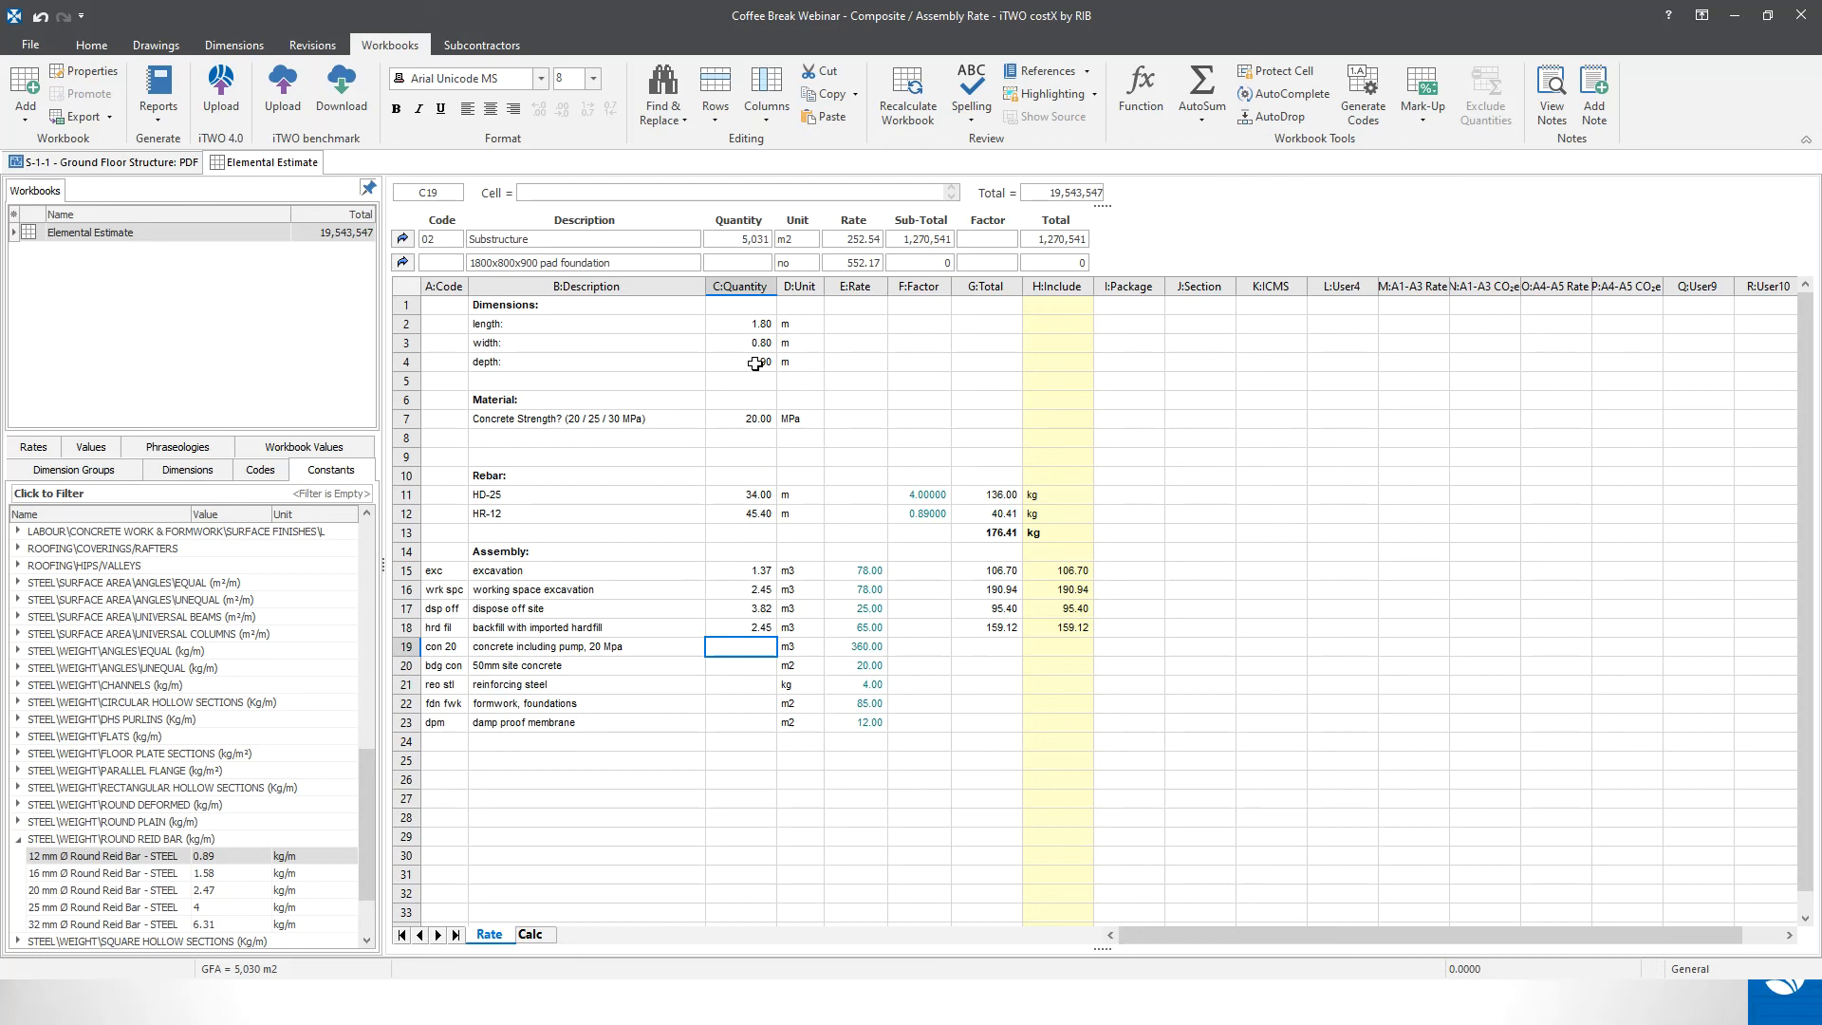
- Calculate the 20 Mpa concrete quantity as length times width times depth, with =C2*C3*C4
click(639, 193)
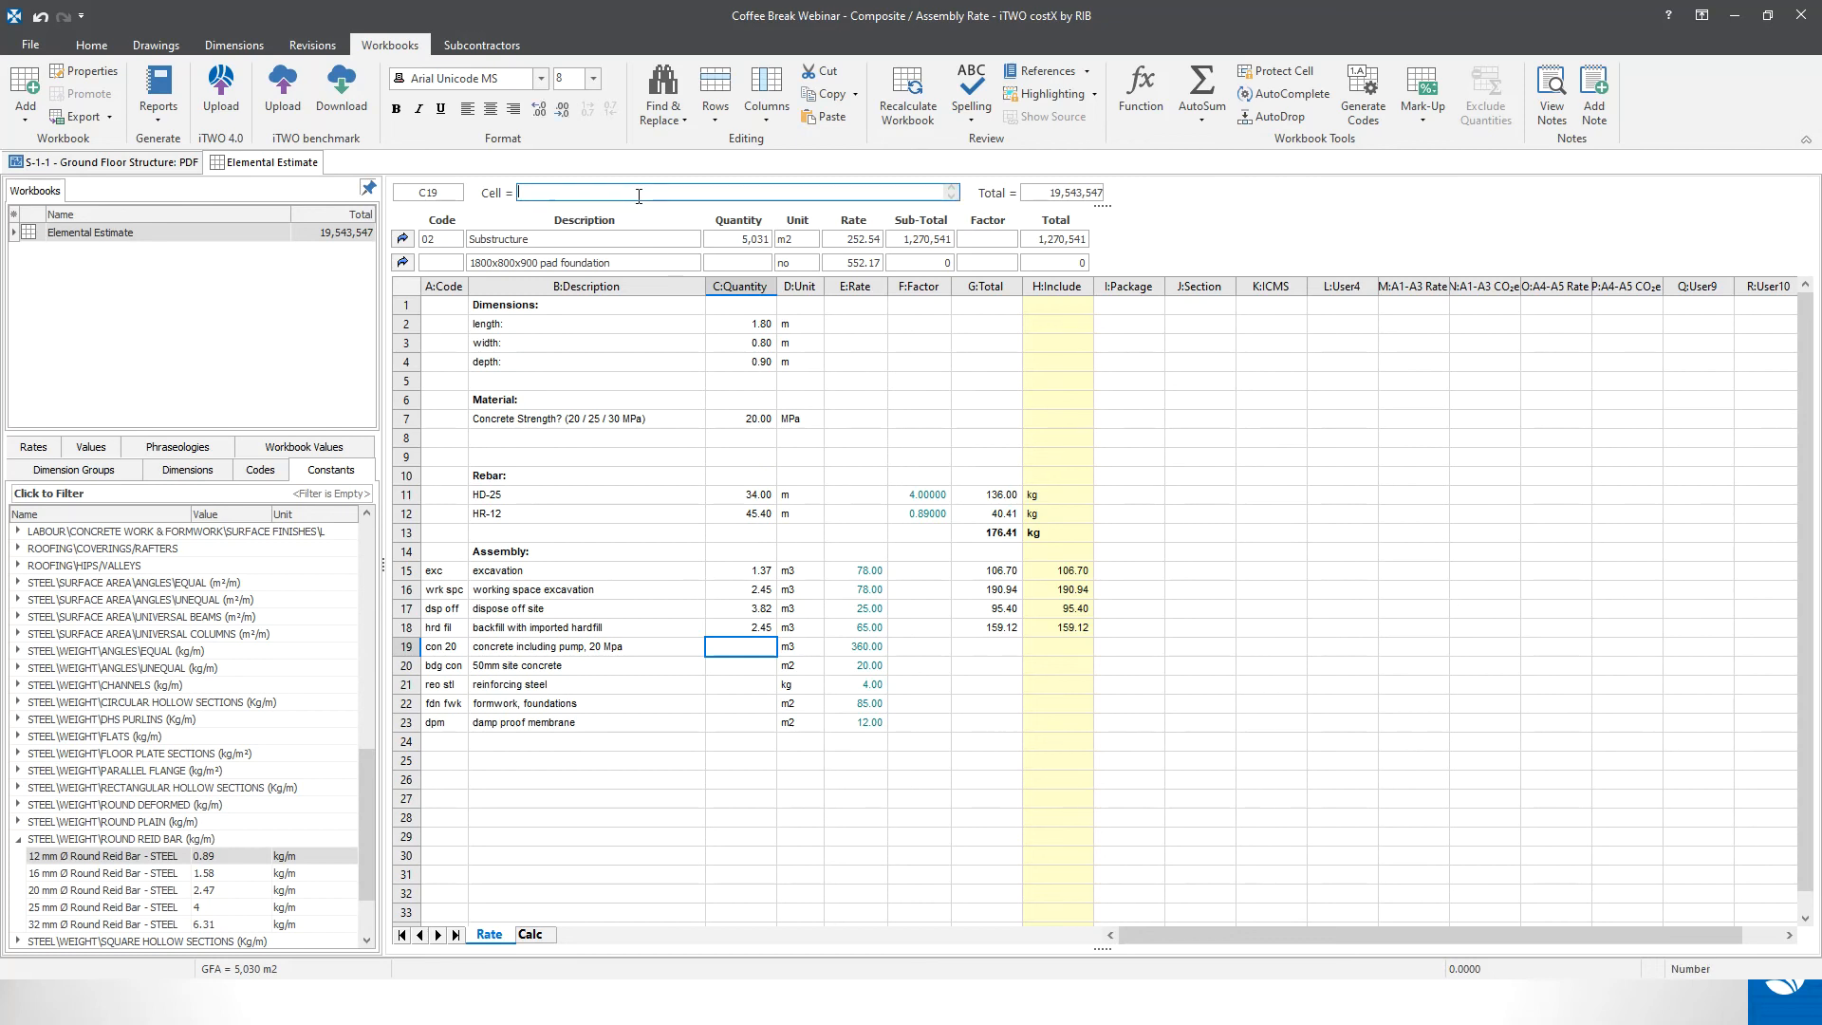
click(740, 326)
text(*)
click(741, 345)
text(*)
click(746, 364)
key(Return)
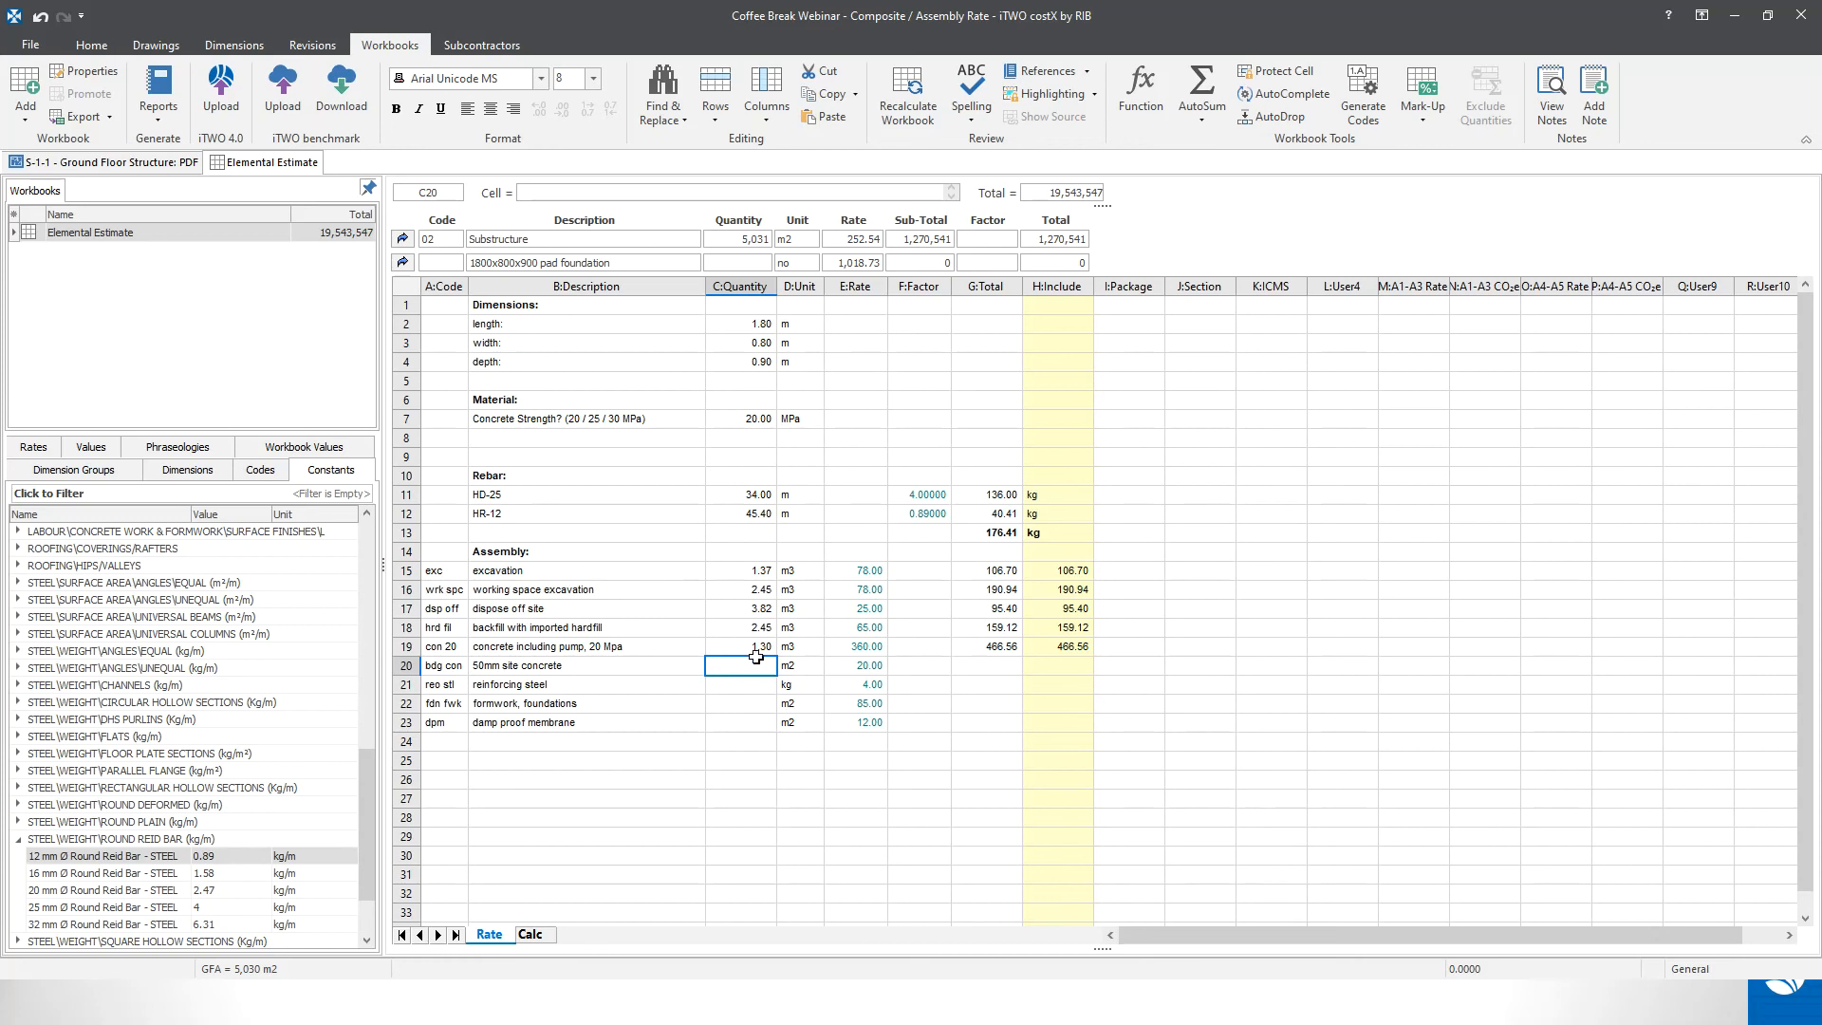
- Calculate the 50mm site concrete quantity as length times width, with =C2*C3
click(586, 194)
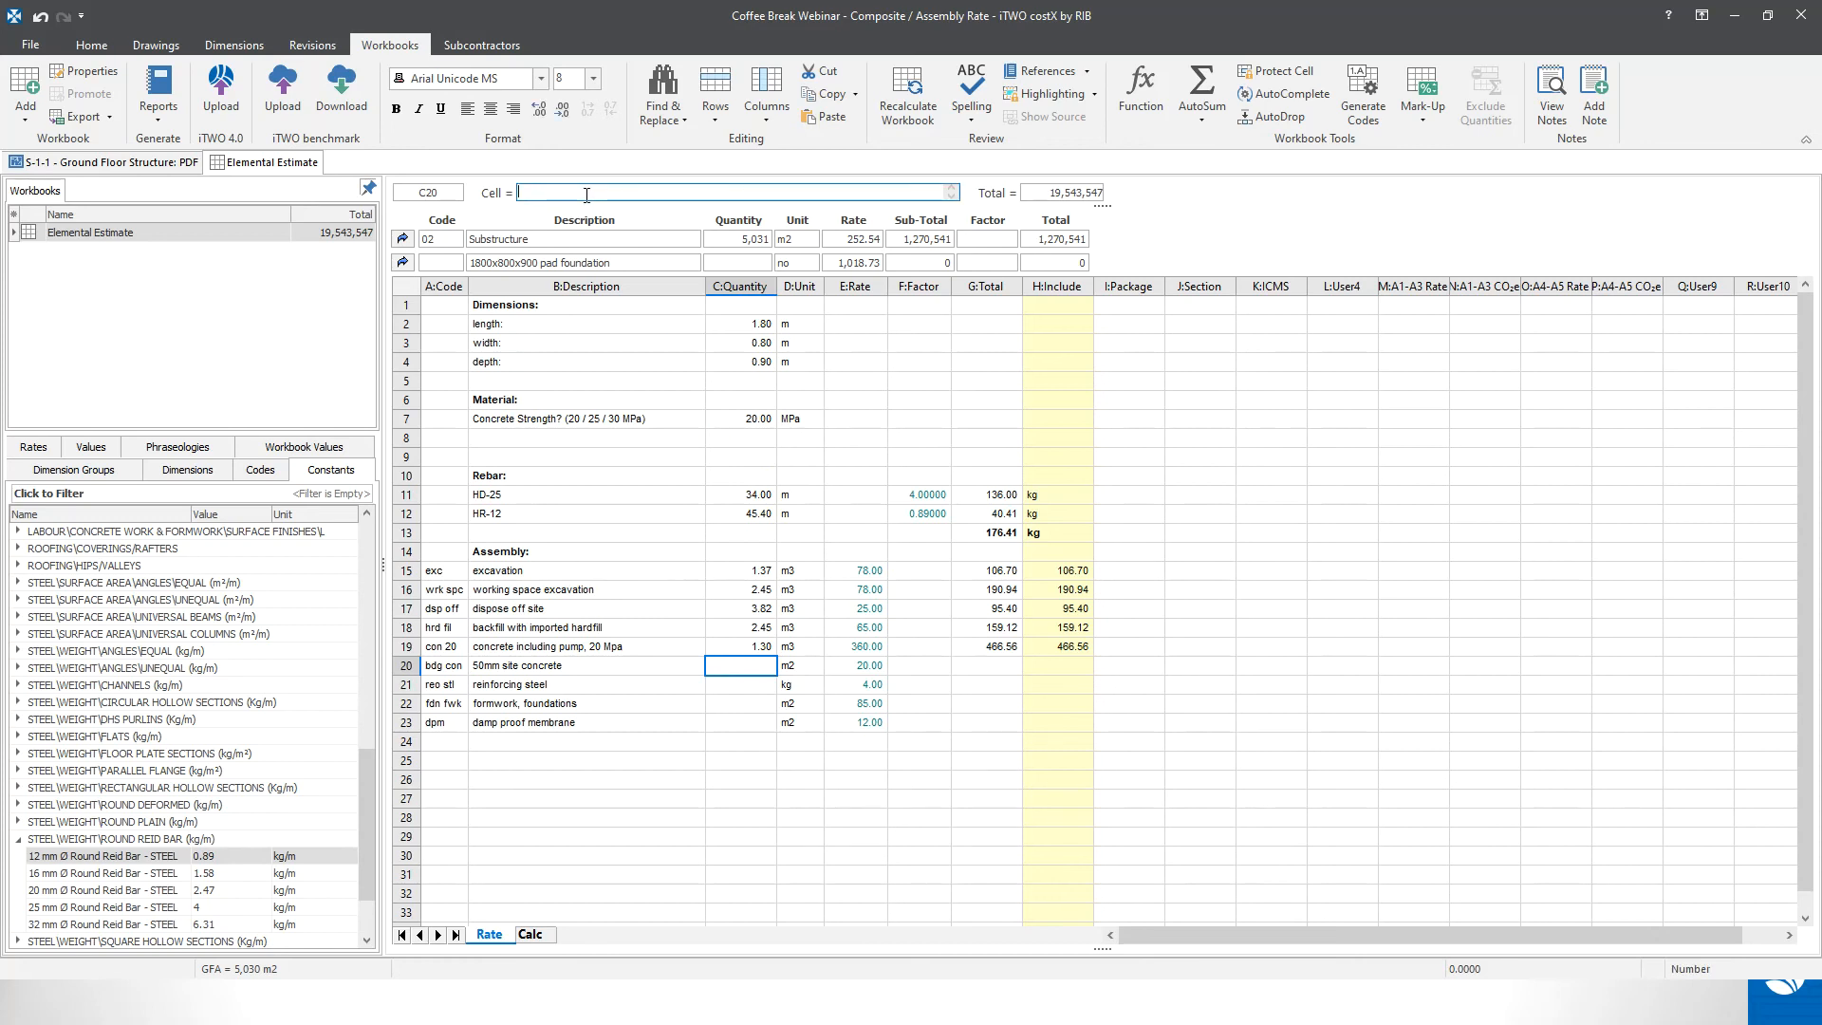
text(=)
click(755, 324)
text(*)
click(753, 346)
key(Return)
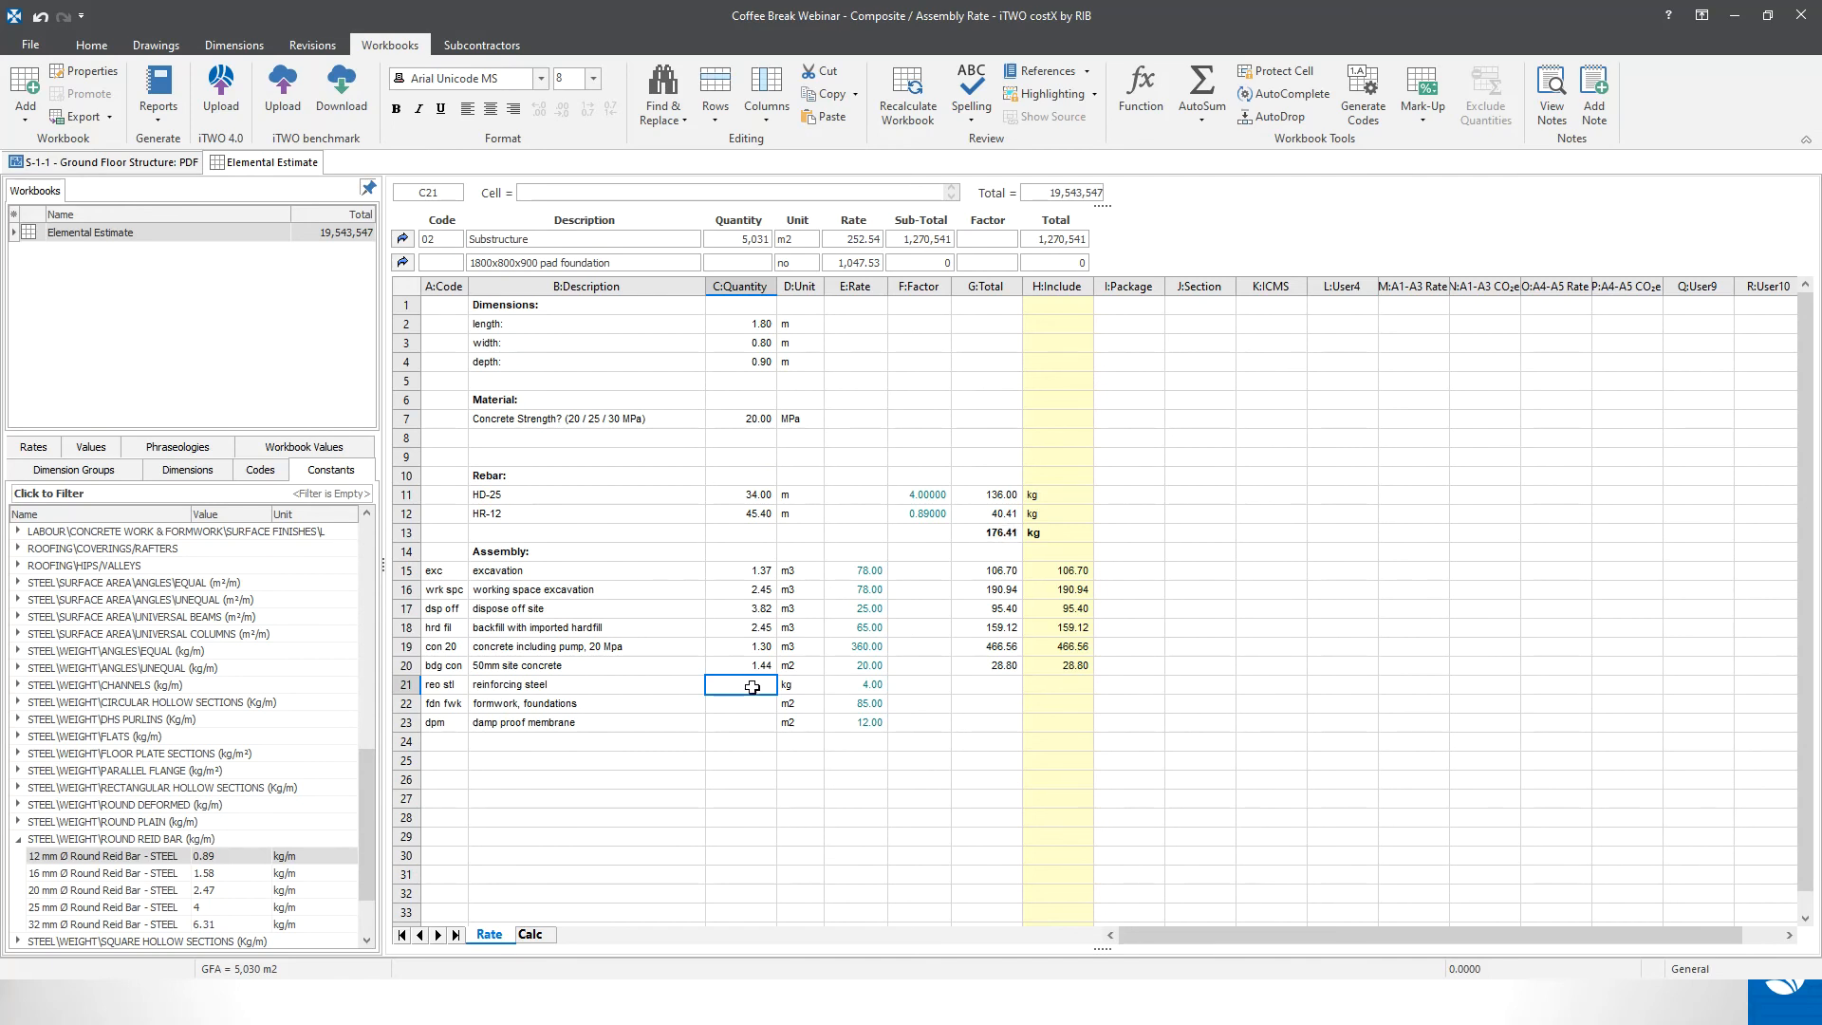
- Link the reinforcing steel quantity to the rebar weight subtotal, with =G13
text(=)
click(588, 193)
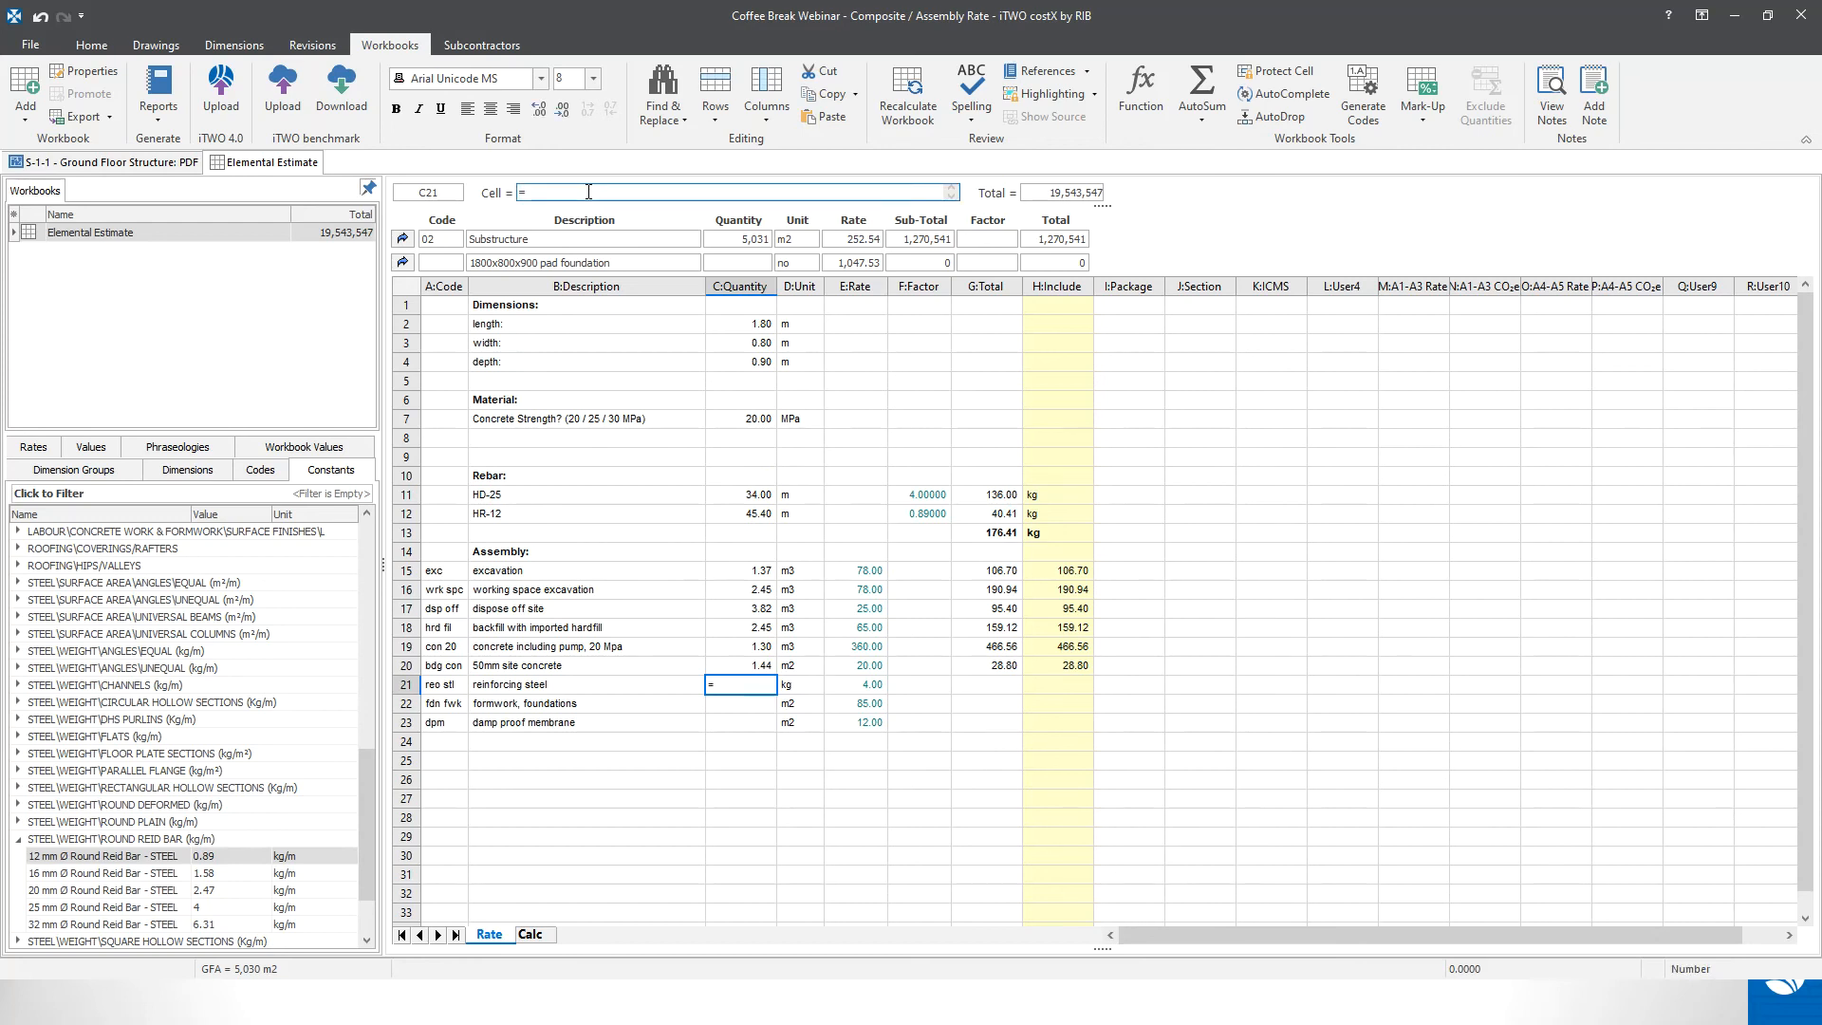
click(995, 532)
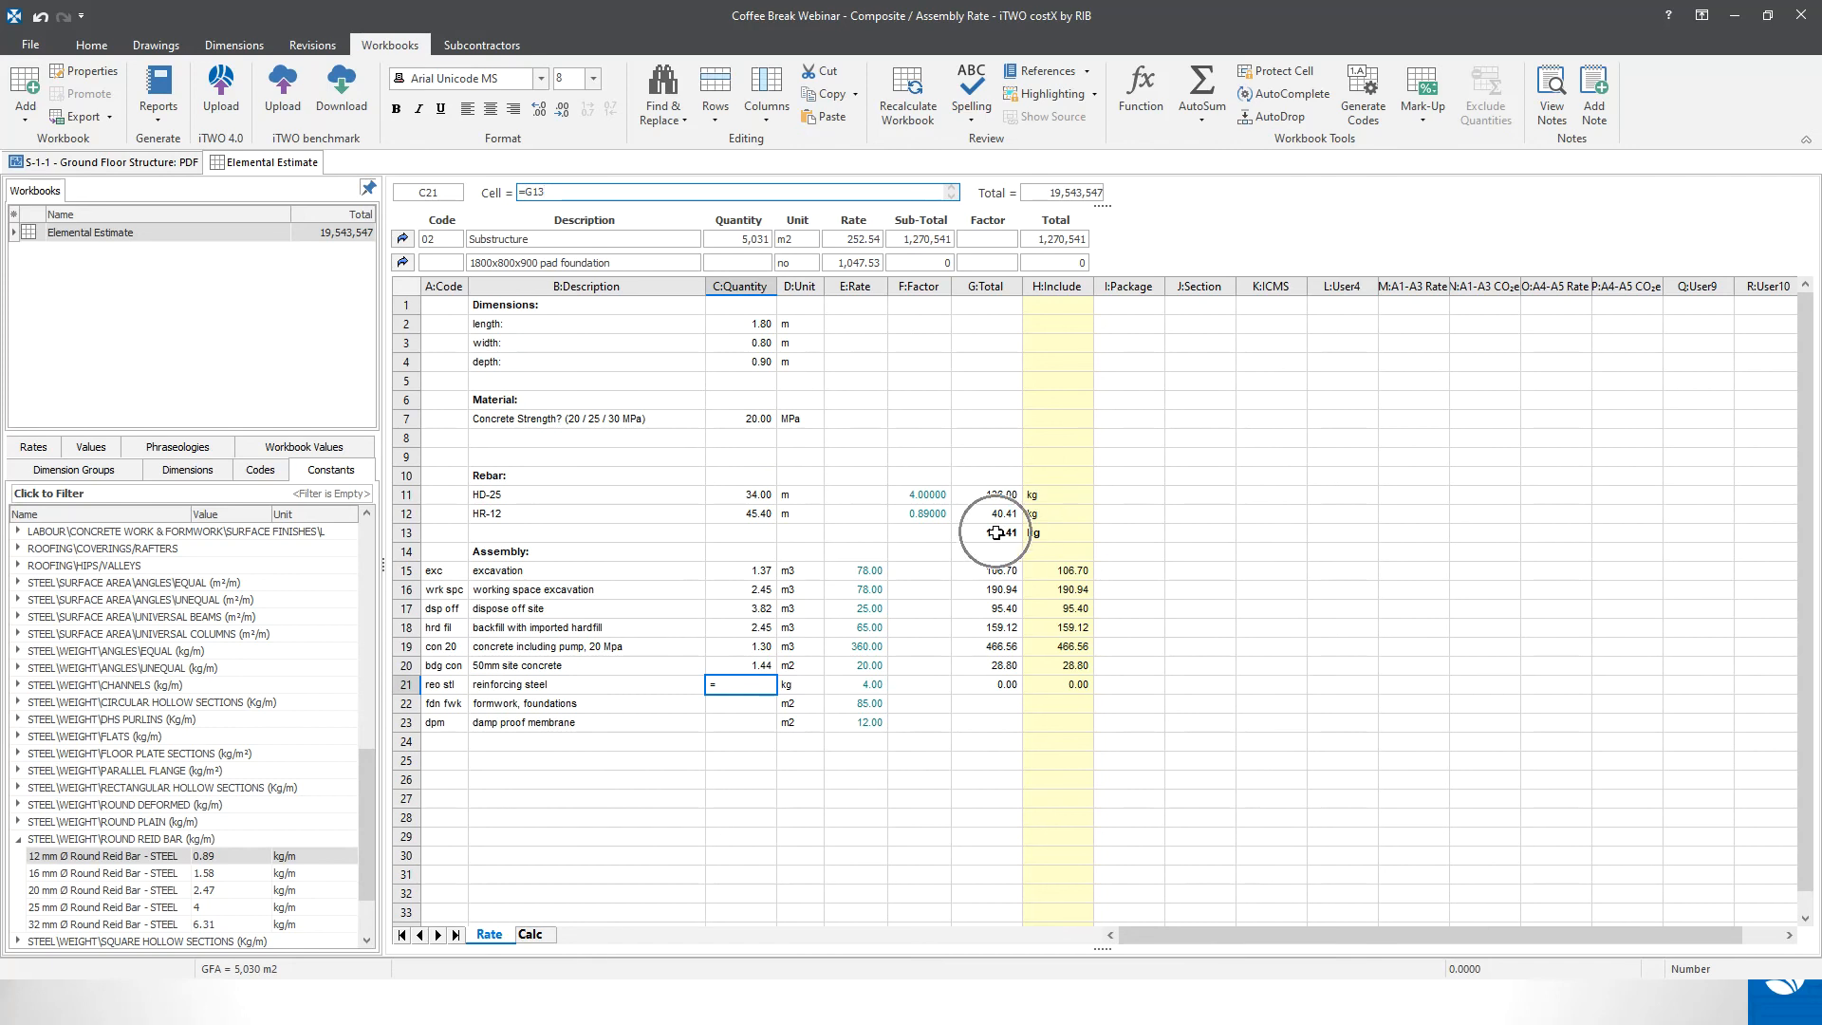
key(Return)
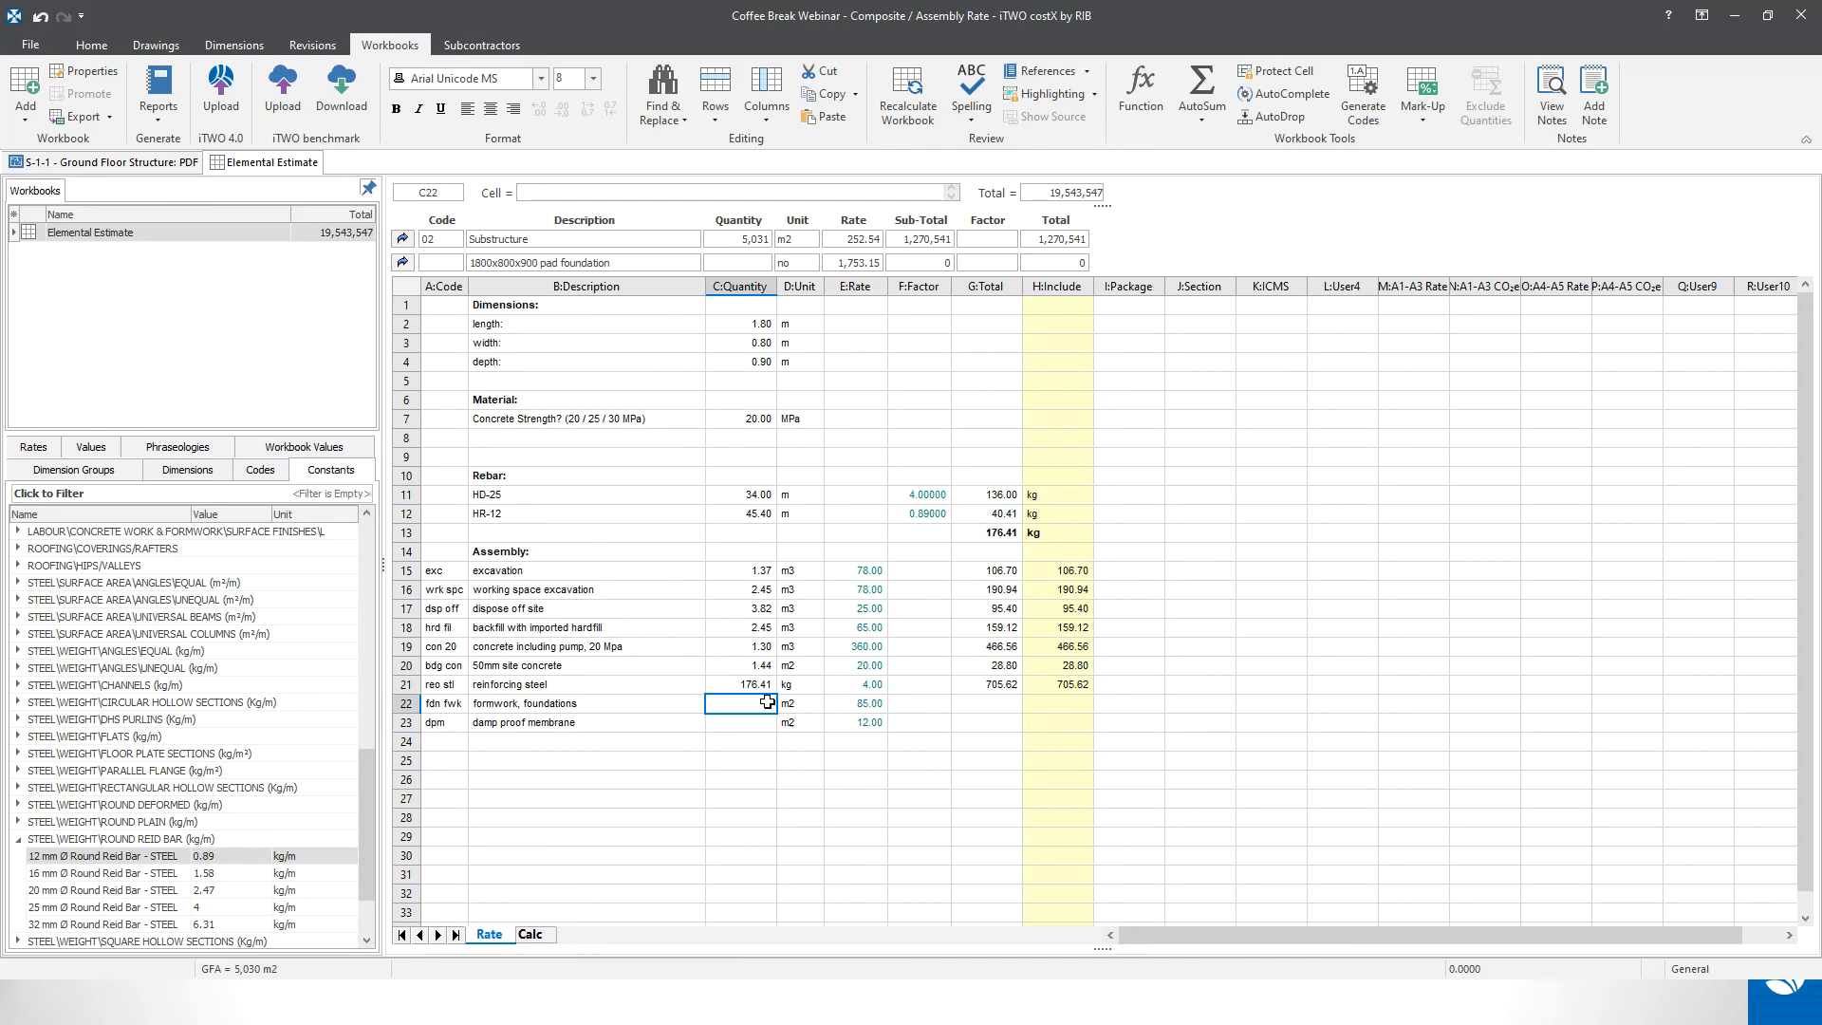
- Calculate the foundation formwork quantity as perimeter times depth, with =(2*(C2+C3))*C4
click(545, 193)
text(=)
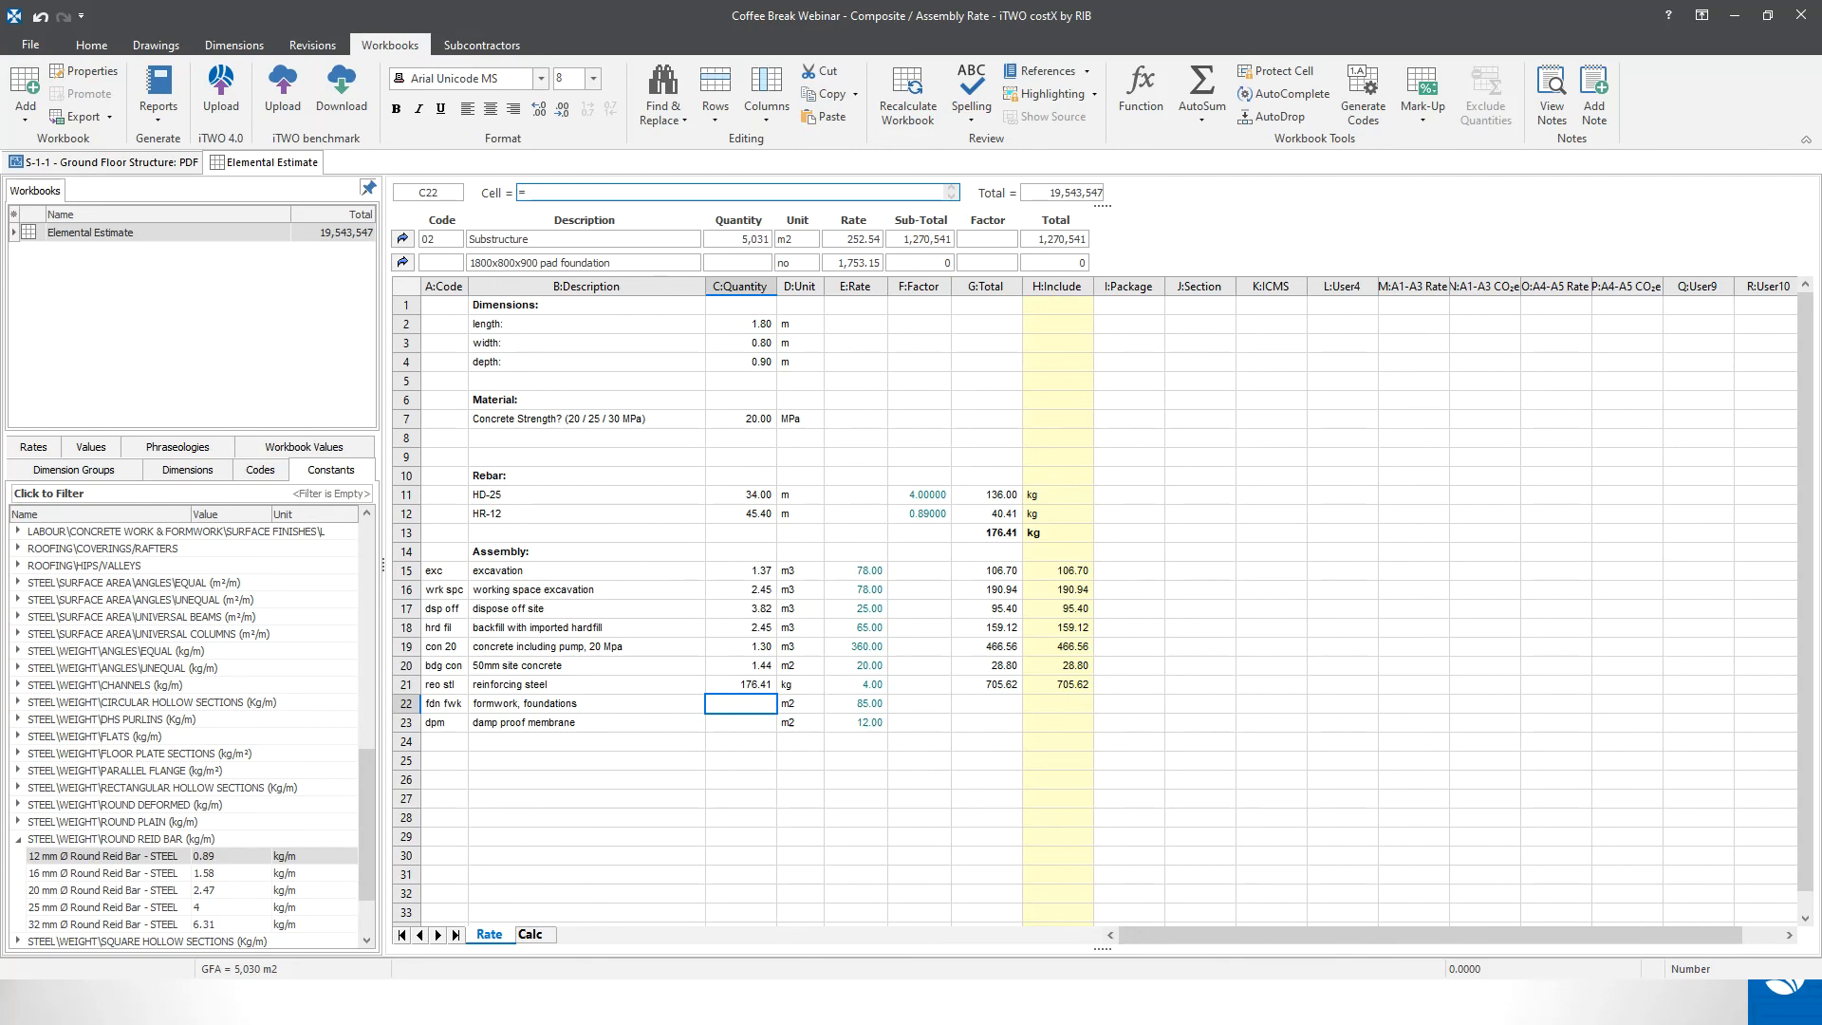
text((2*()
click(751, 326)
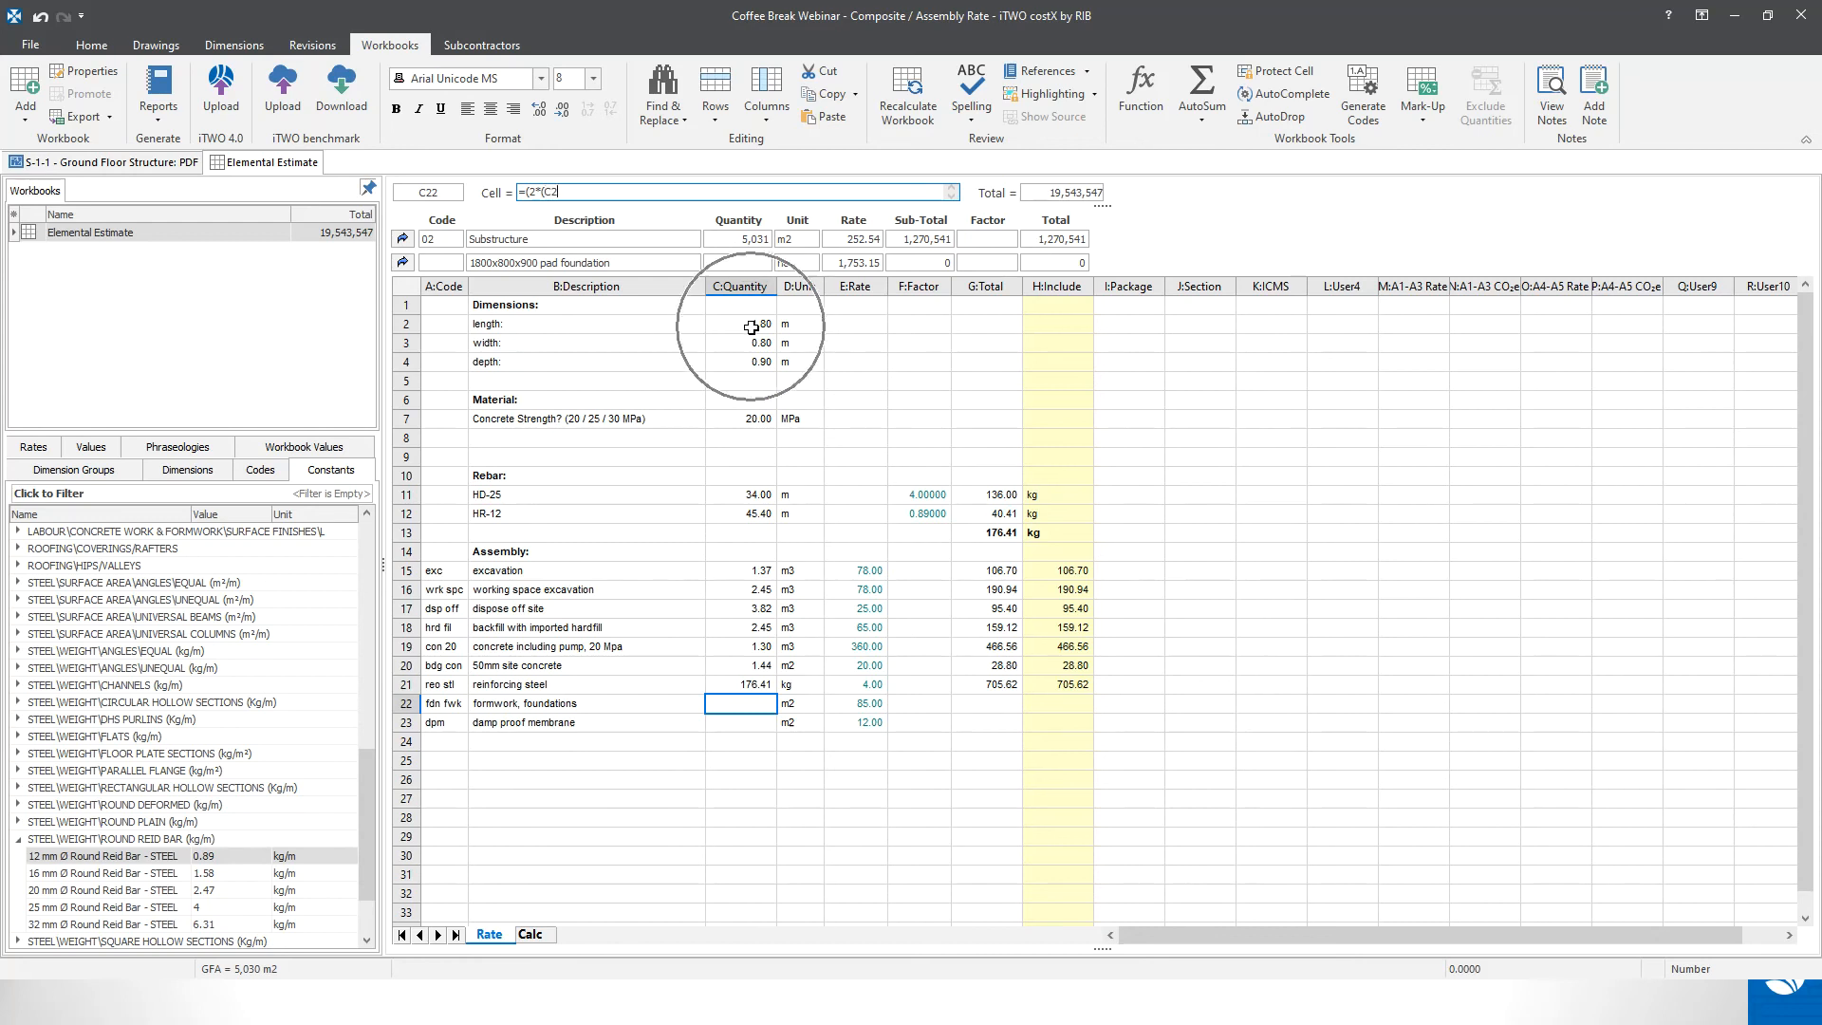
text(+)
click(749, 342)
text())
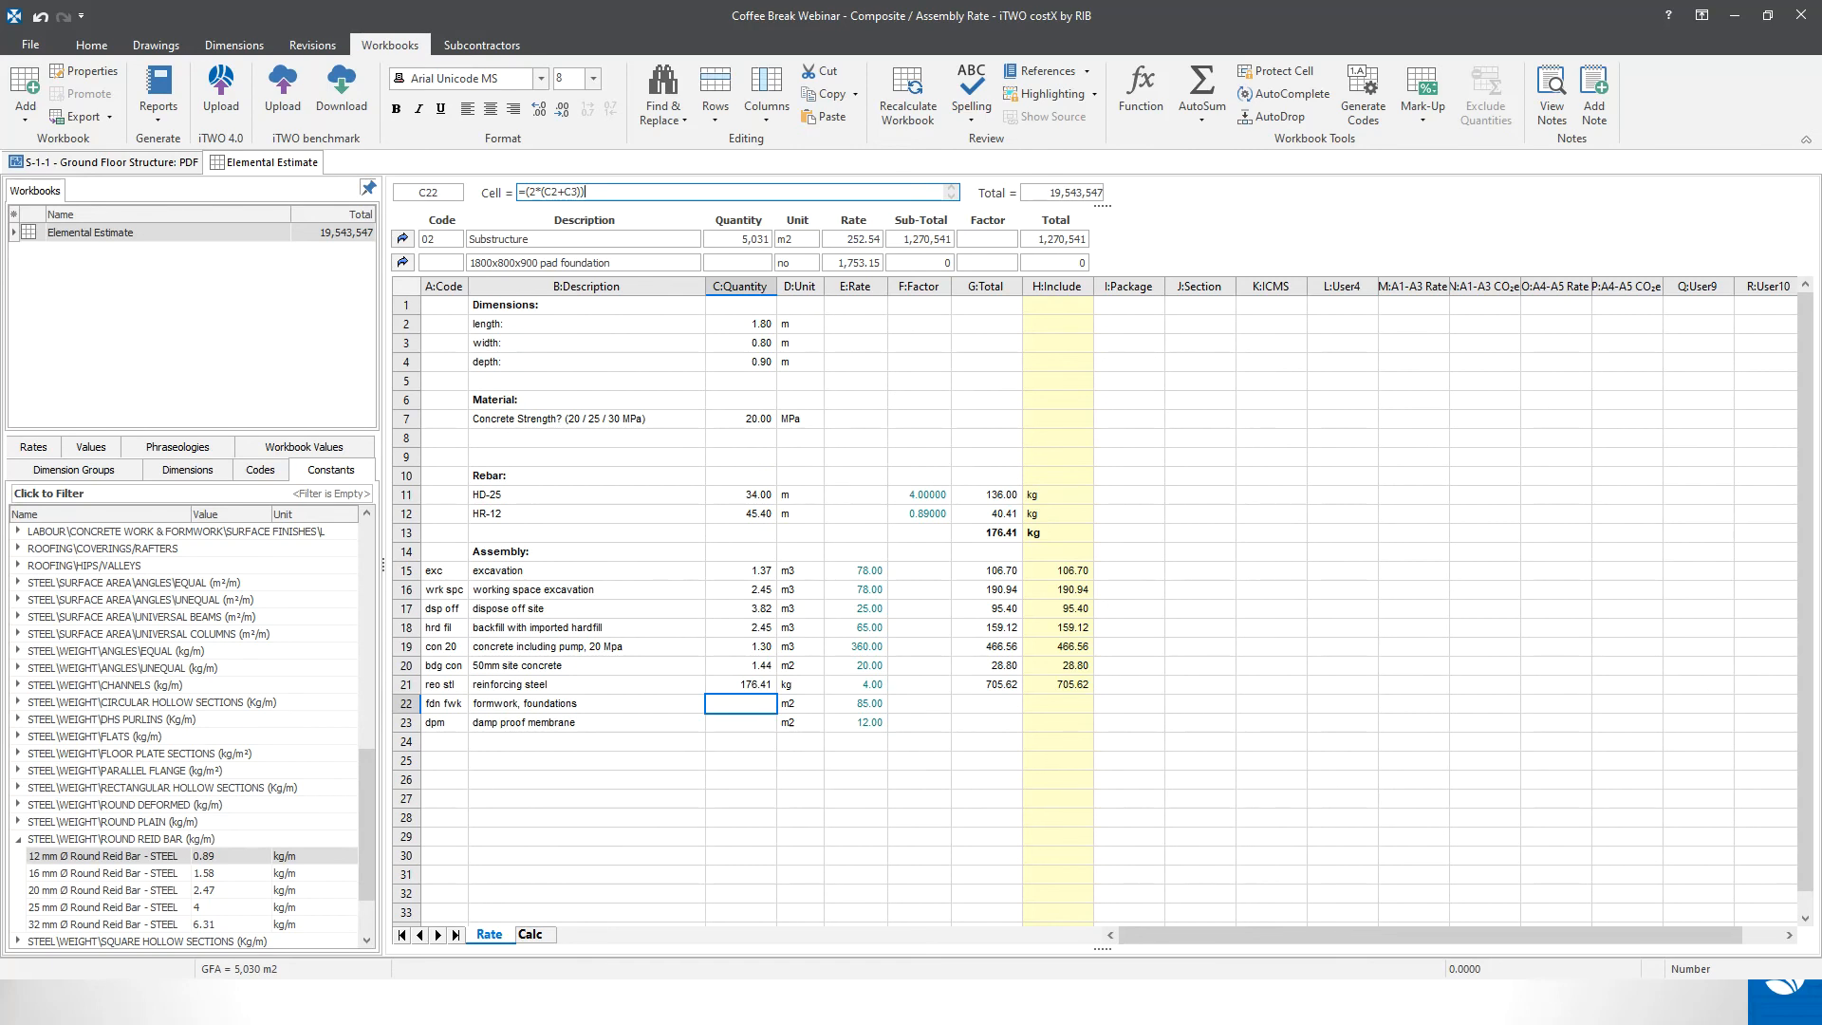
text(*)
click(758, 365)
key(Return)
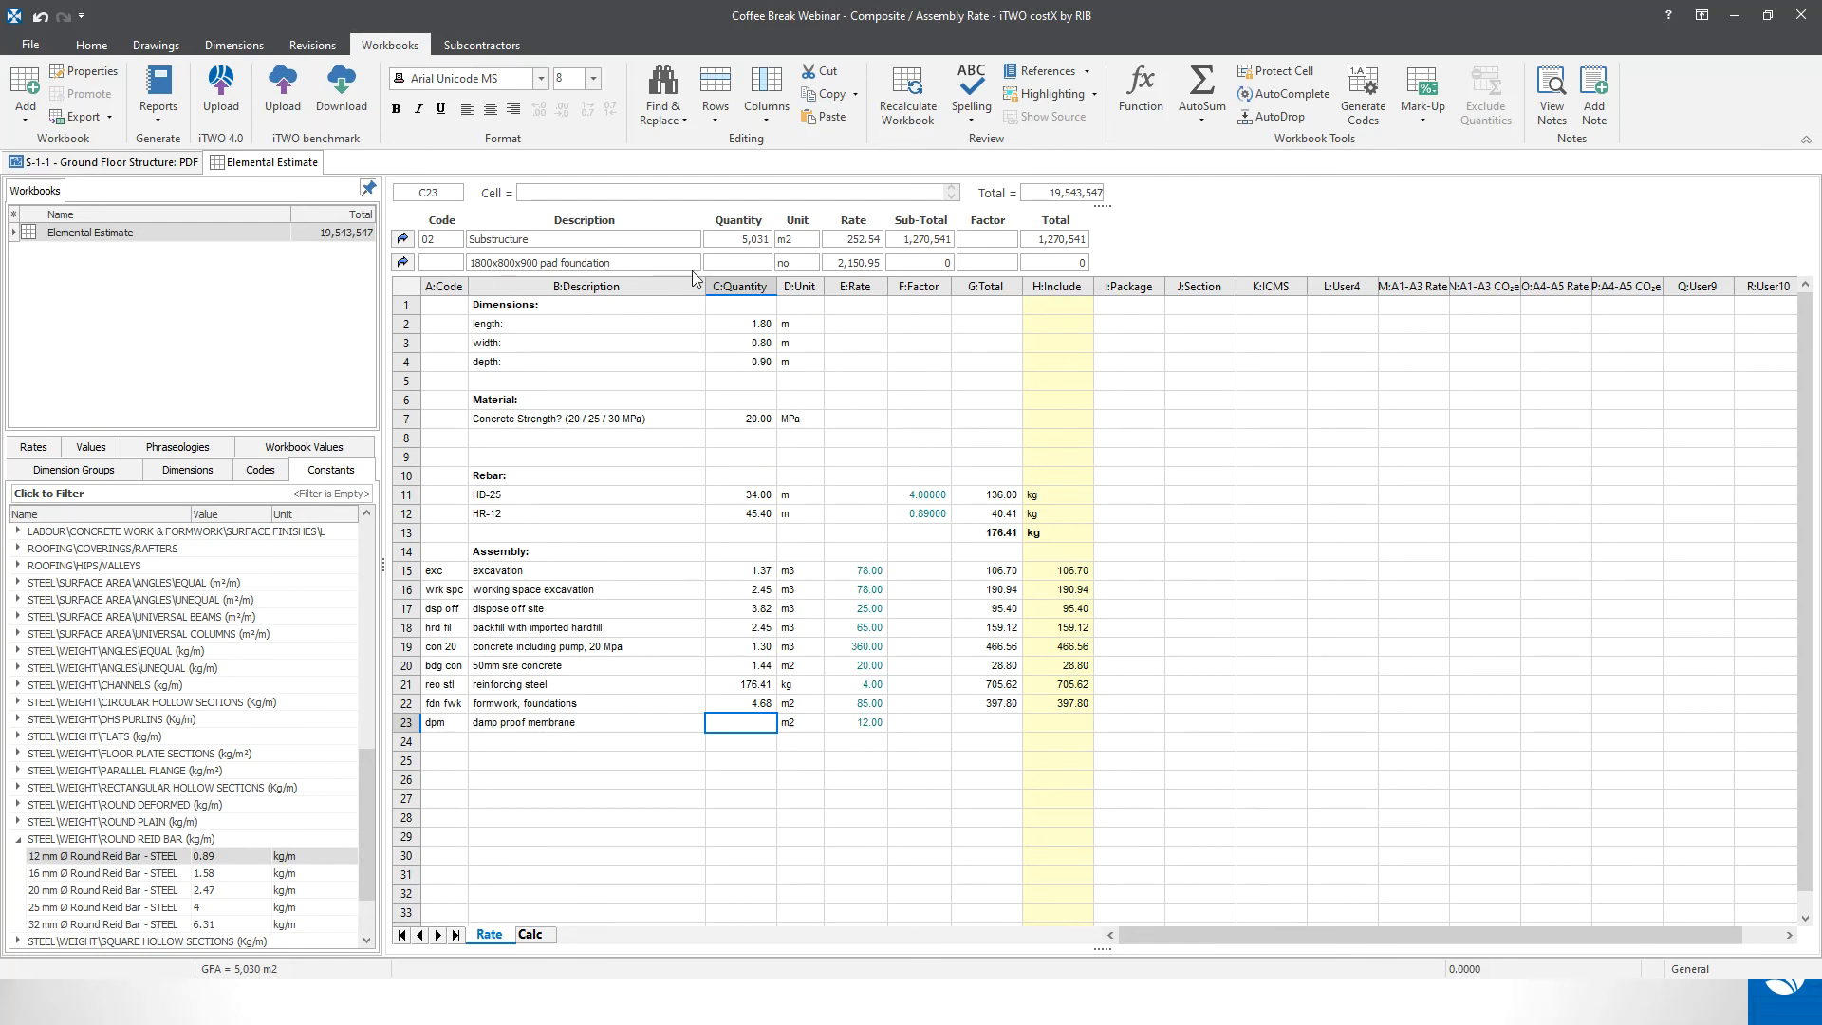
- Calculate the damp proof membrane quantity as base area plus formwork area, with =(C2*C3)+C22
click(647, 193)
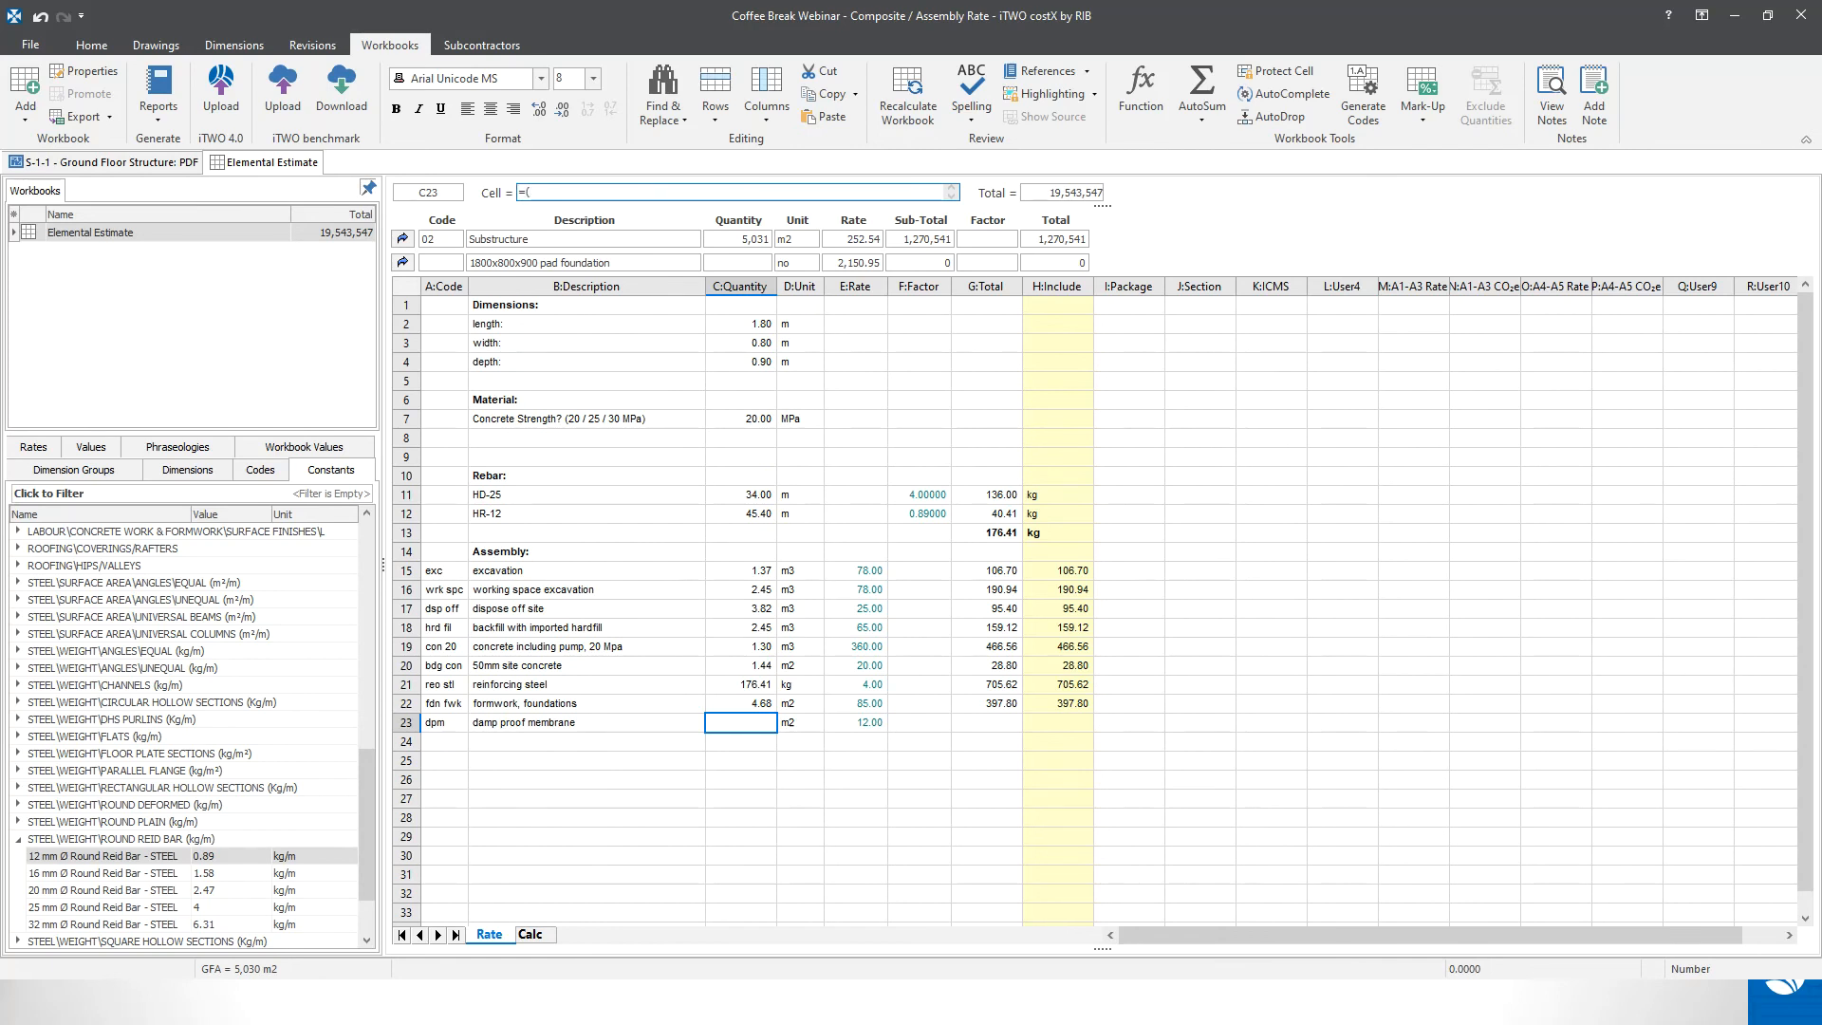
click(759, 327)
text(*)
click(755, 344)
text()+)
click(749, 705)
key(Return)
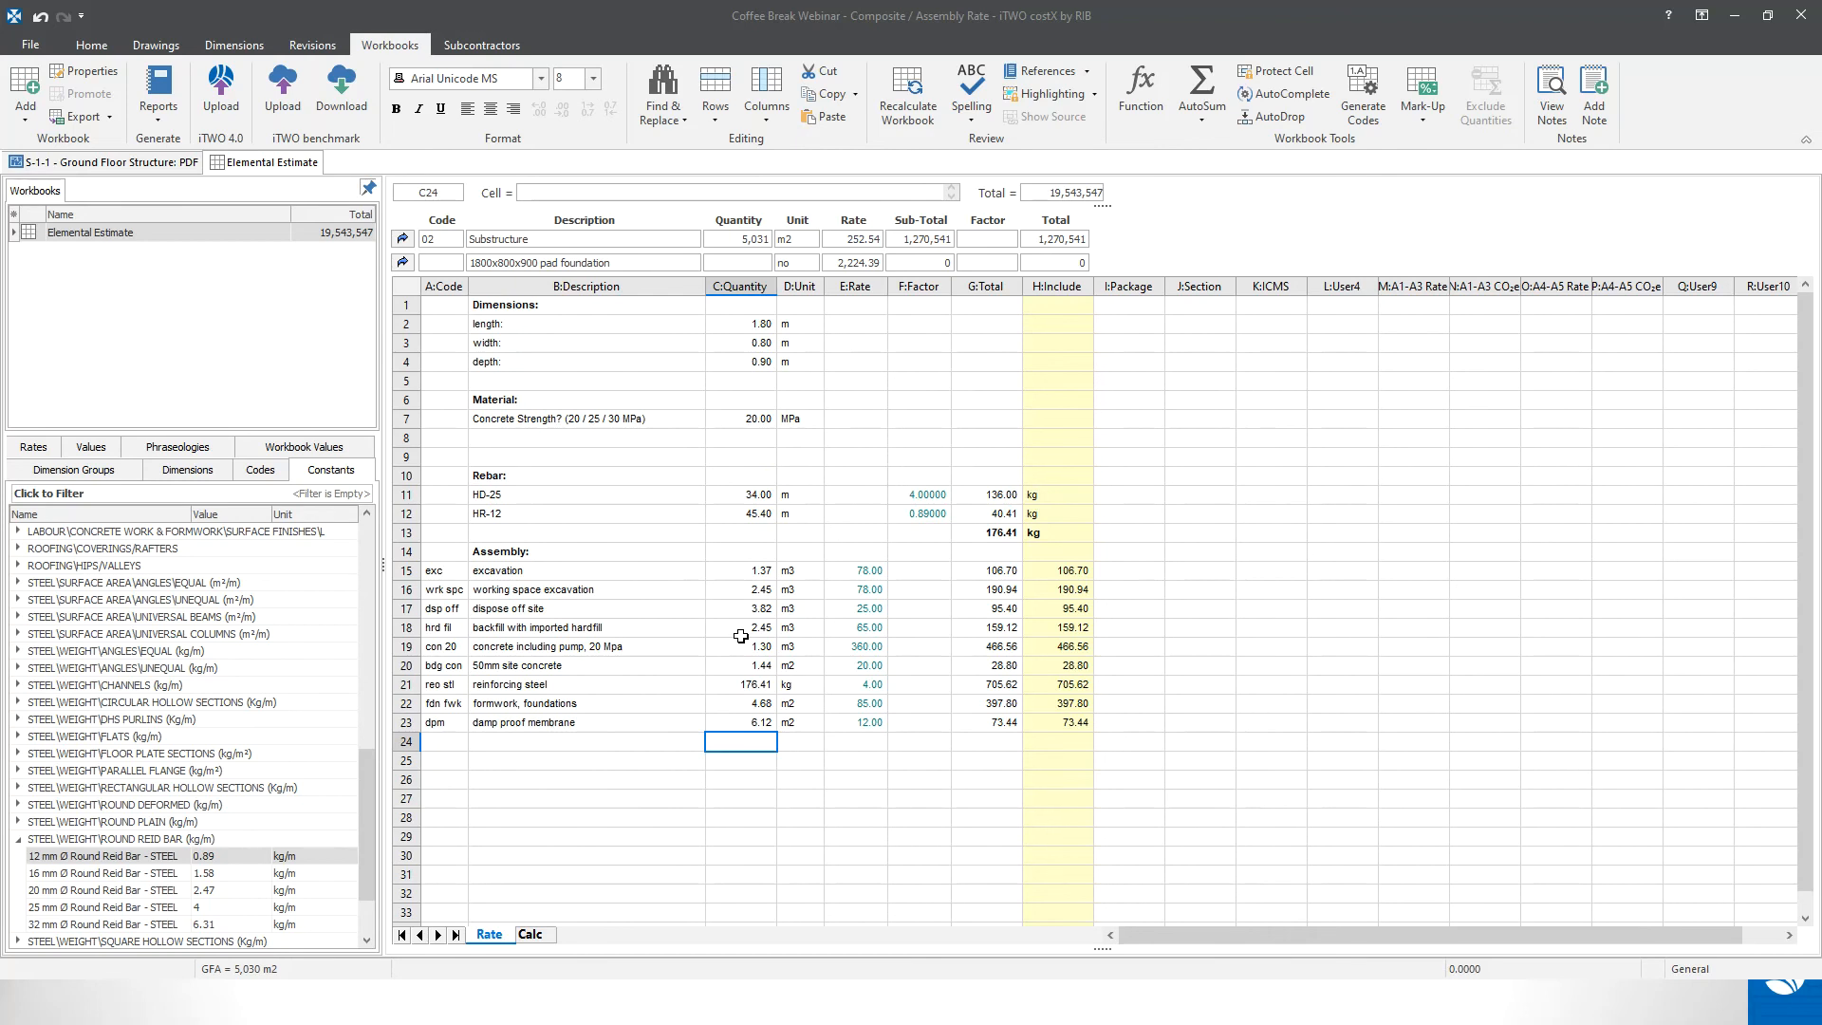
- Test the formulas by setting the pad width to 1 m, and restore it to 0.8 m
click(757, 344)
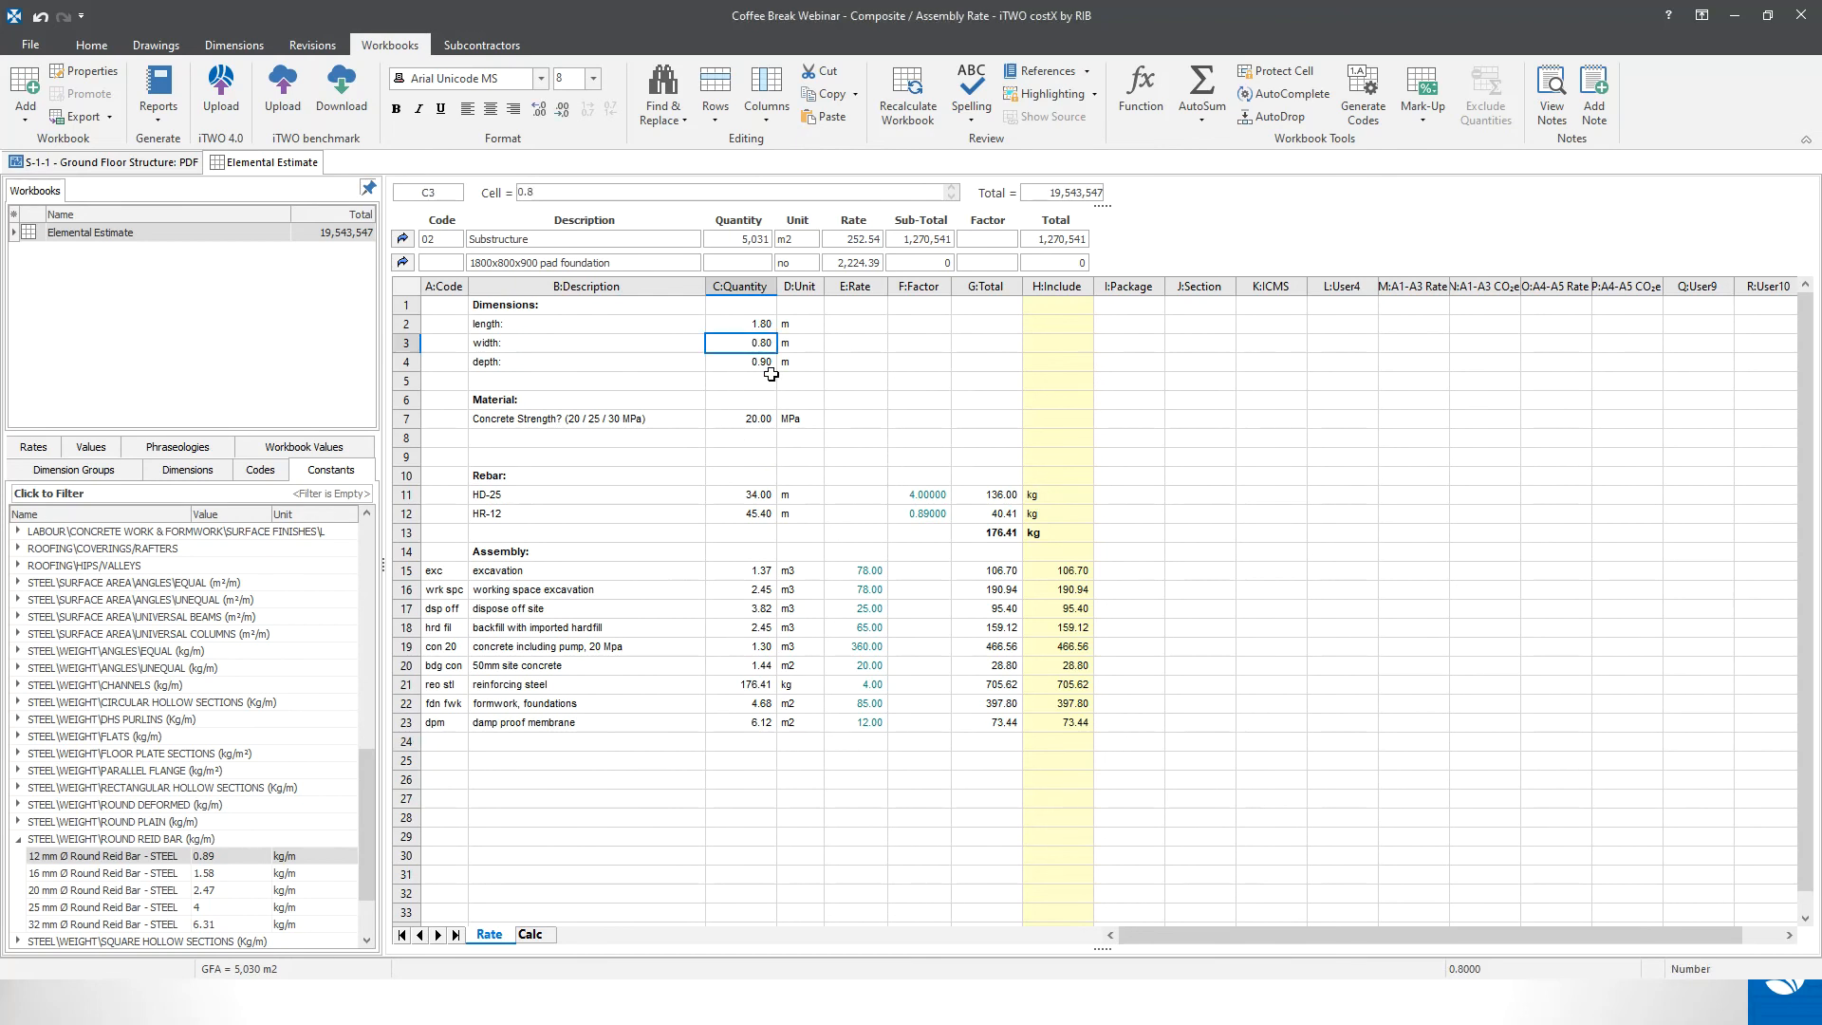
text(1)
key(Return)
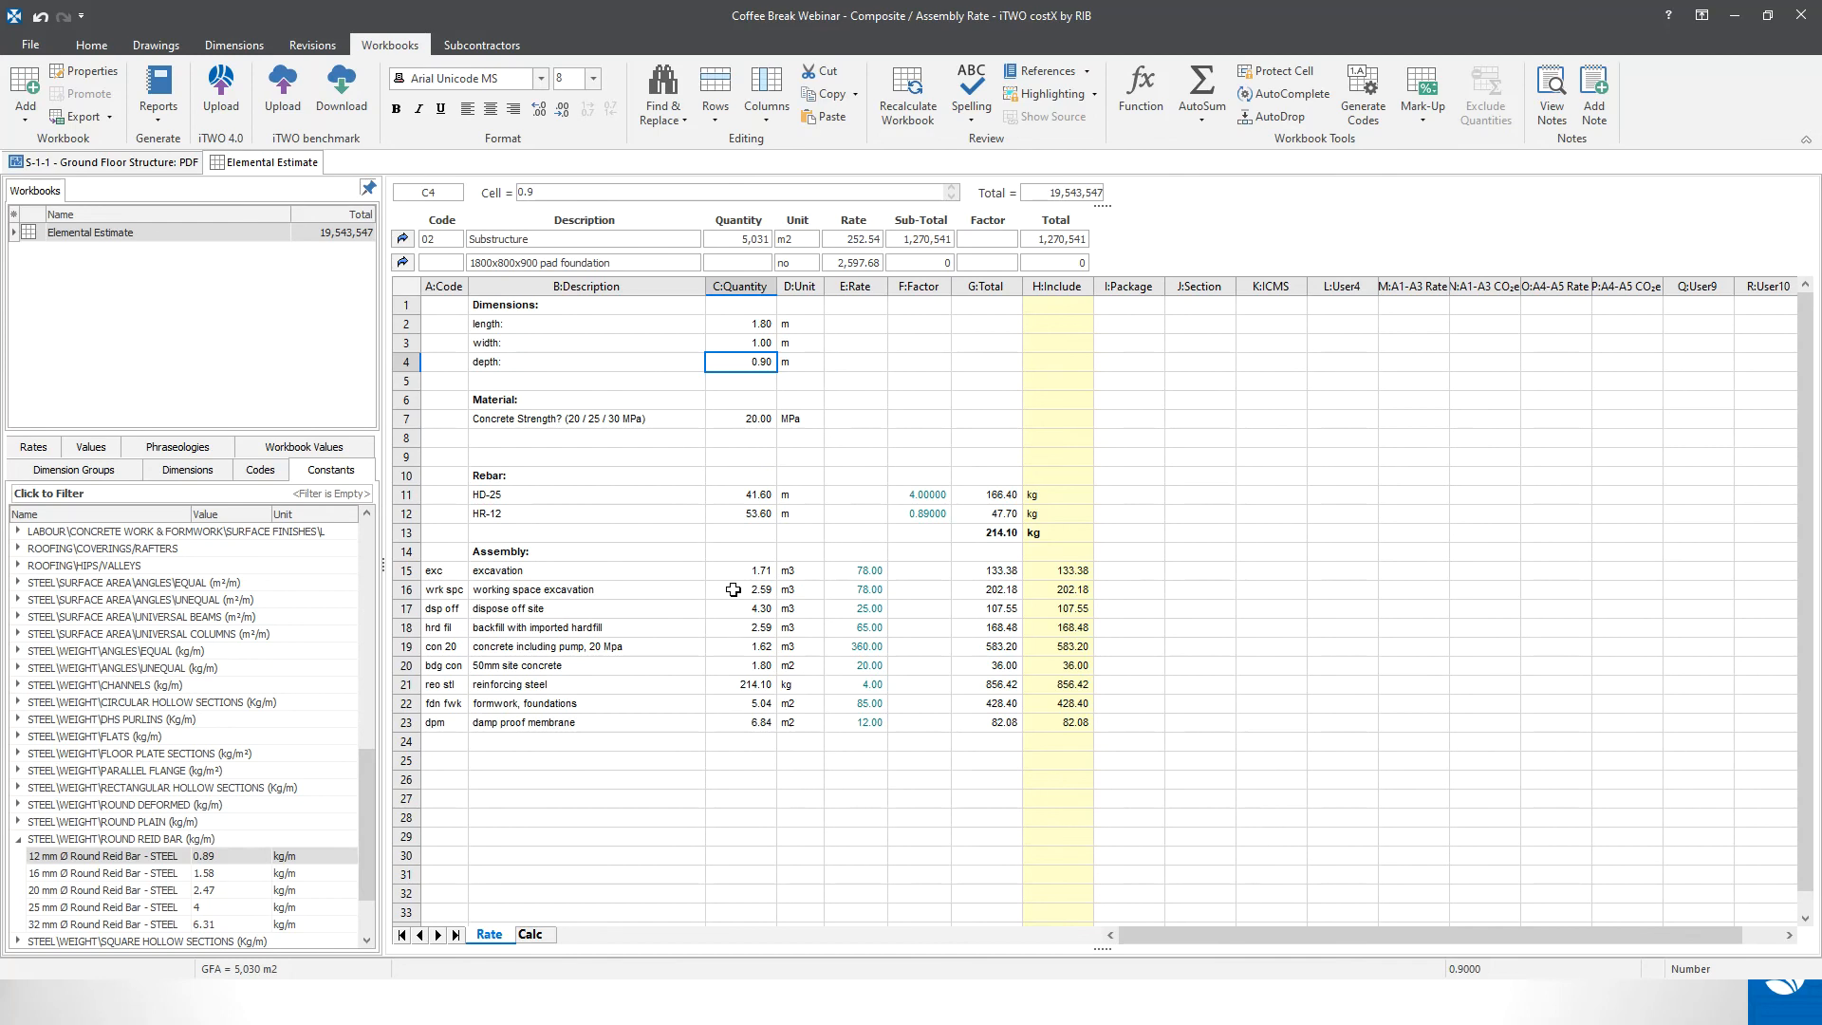
click(752, 346)
text(0.8)
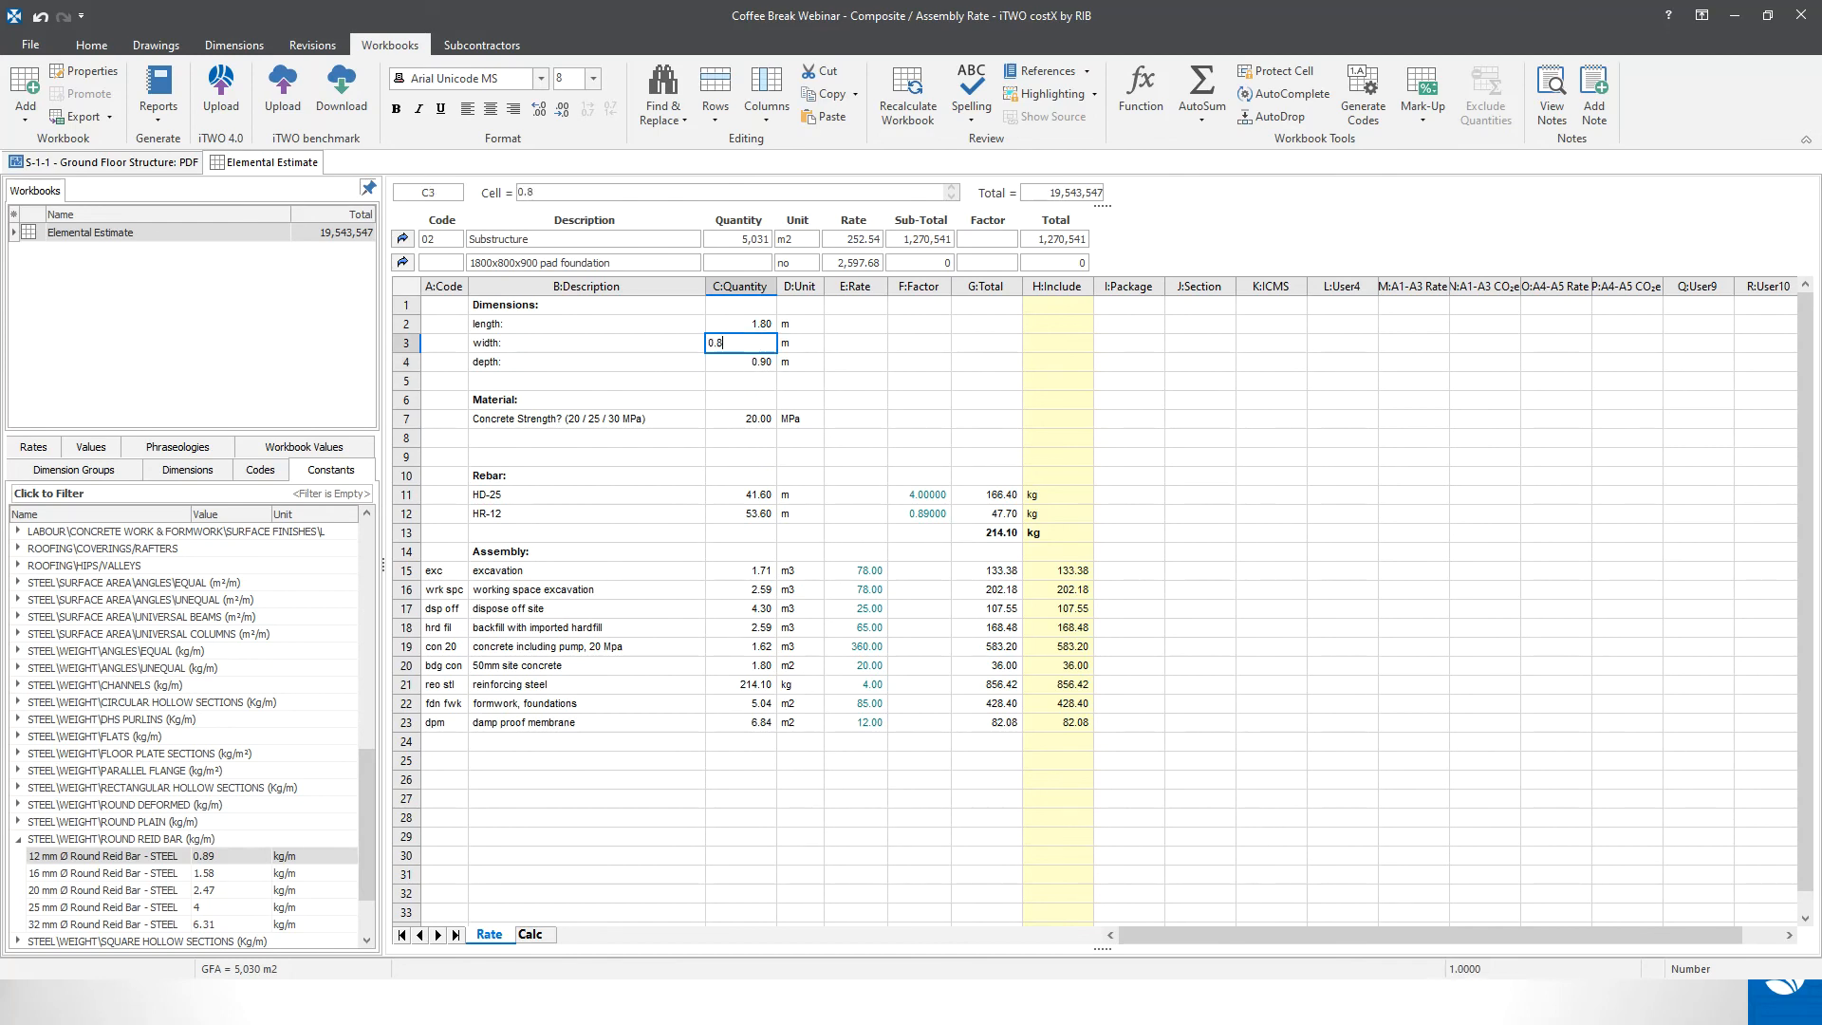
key(Return)
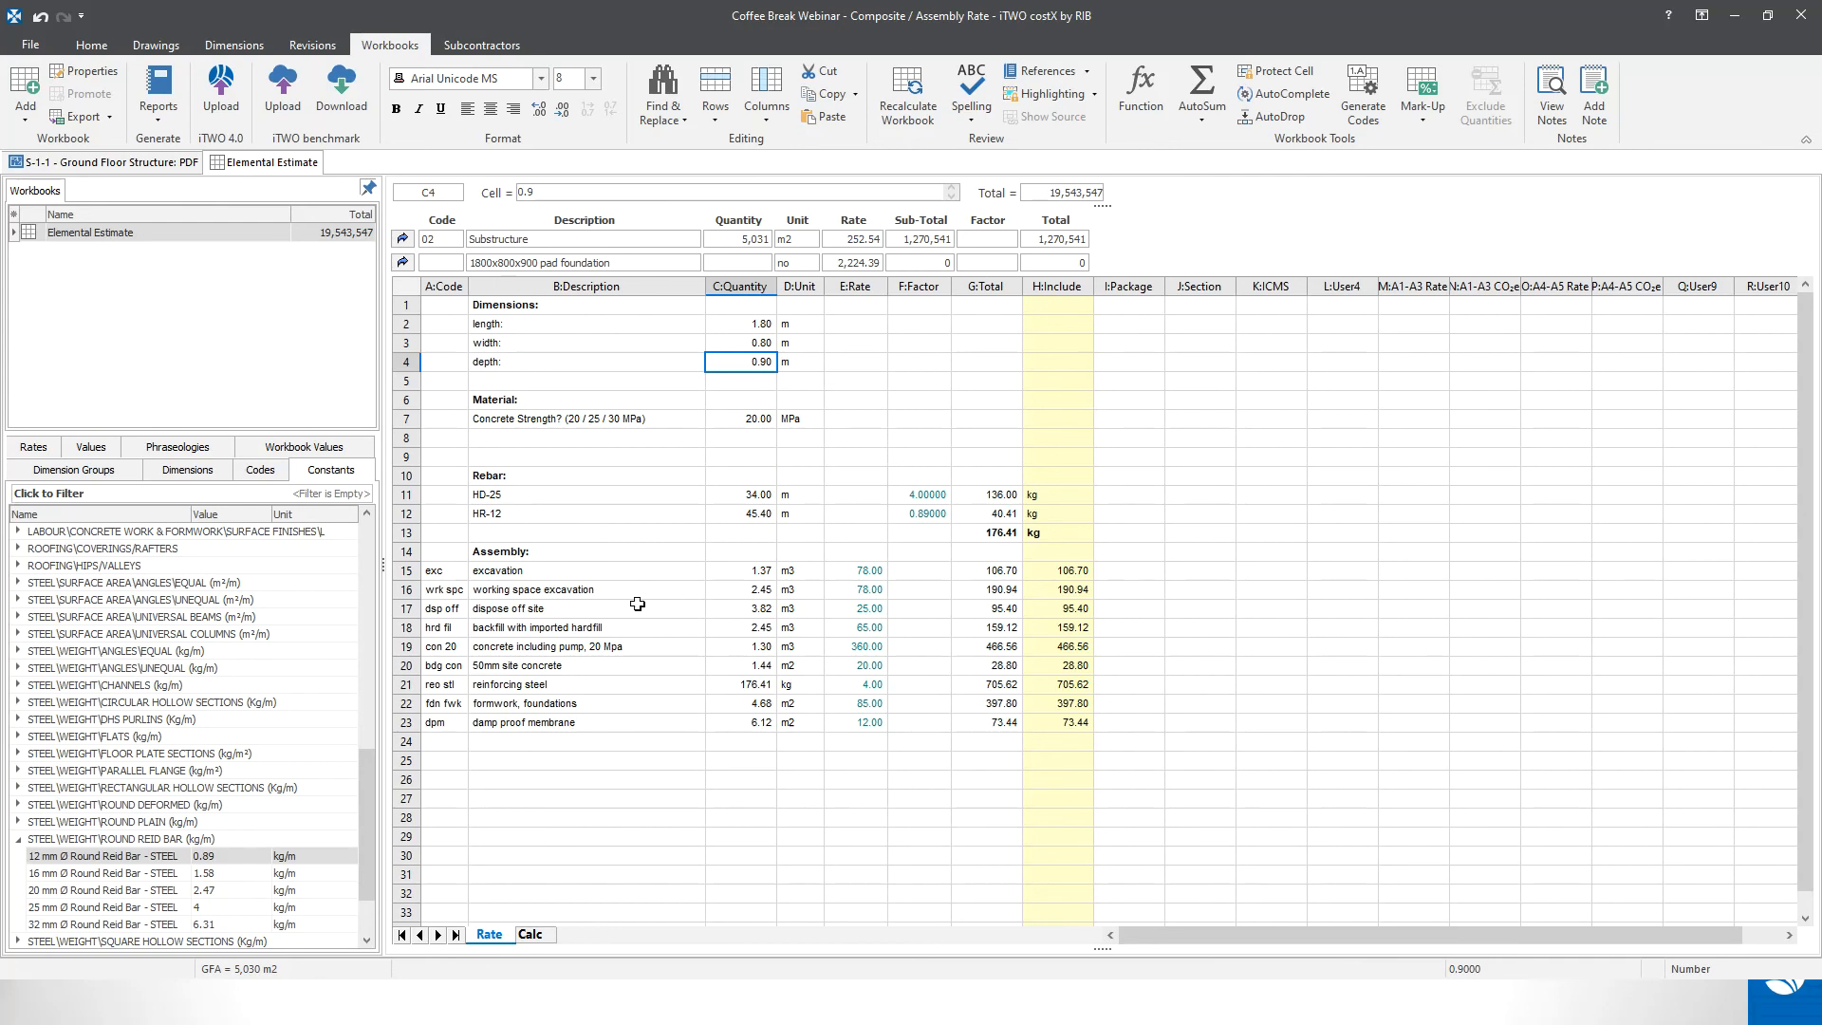
- Build the concrete item's code in A19 from the concrete strength input, with ="con "&(C7)
click(451, 646)
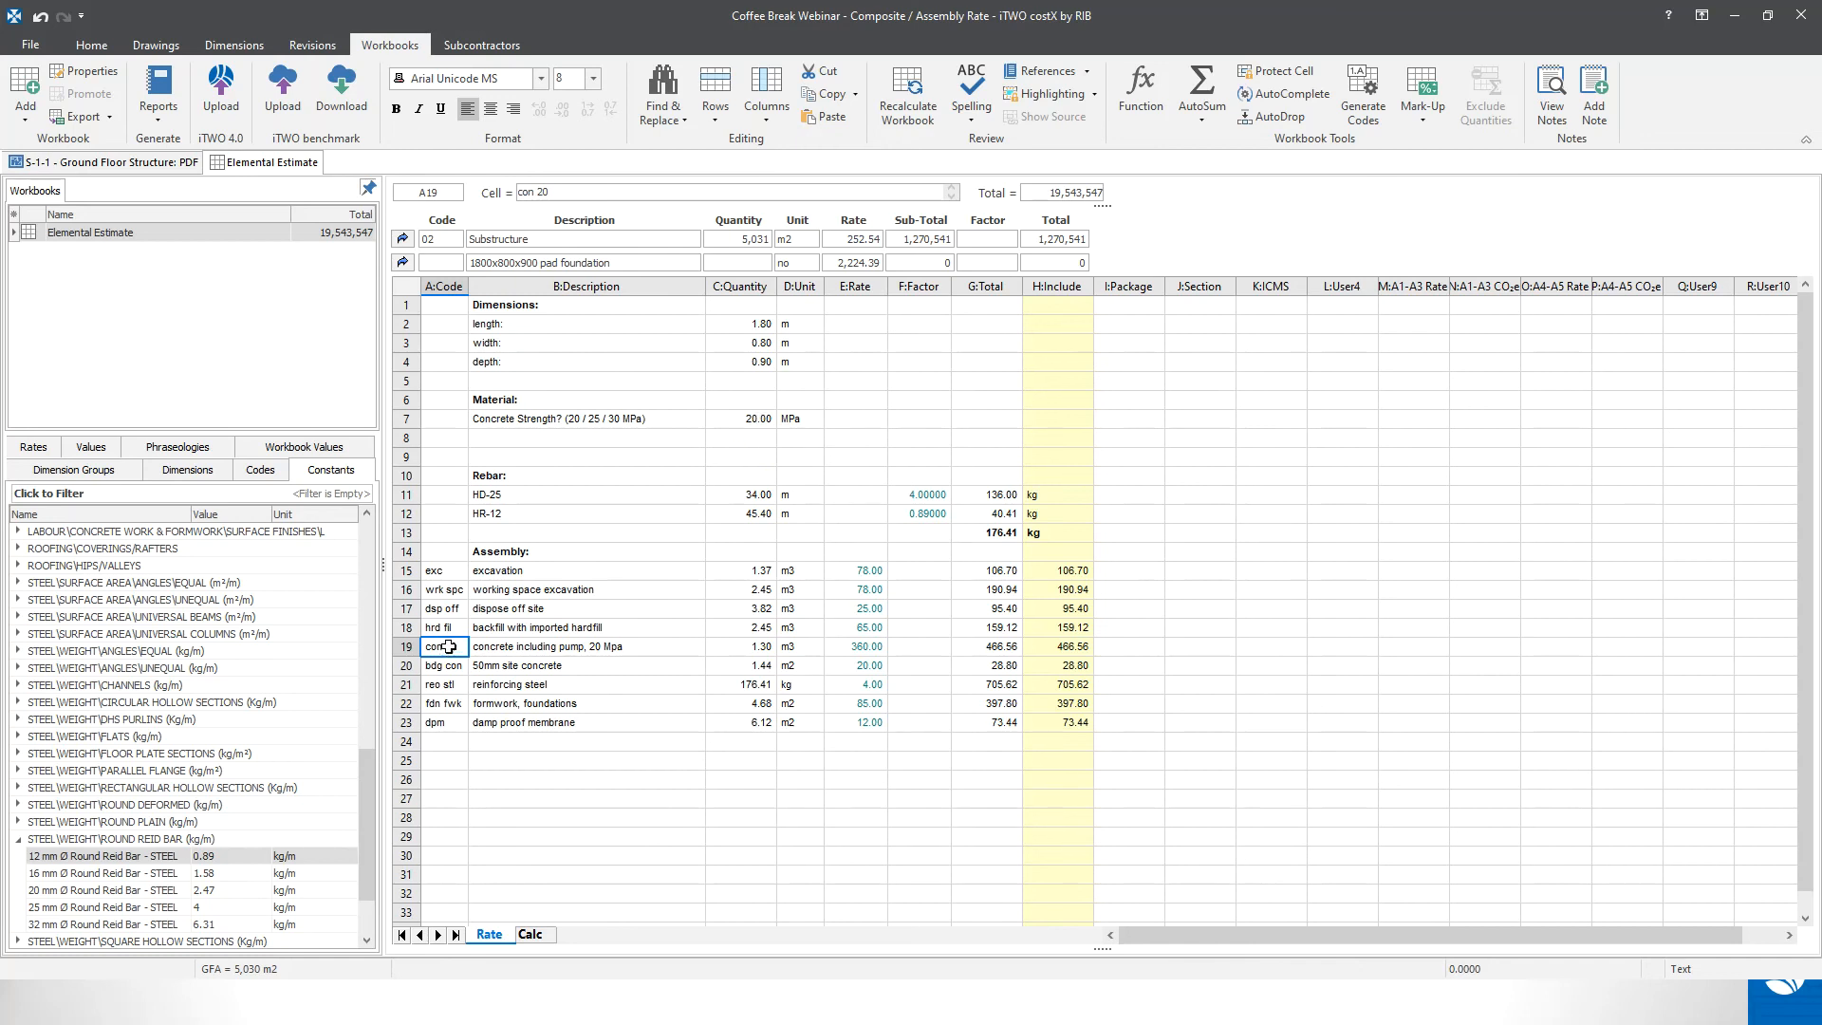
click(521, 193)
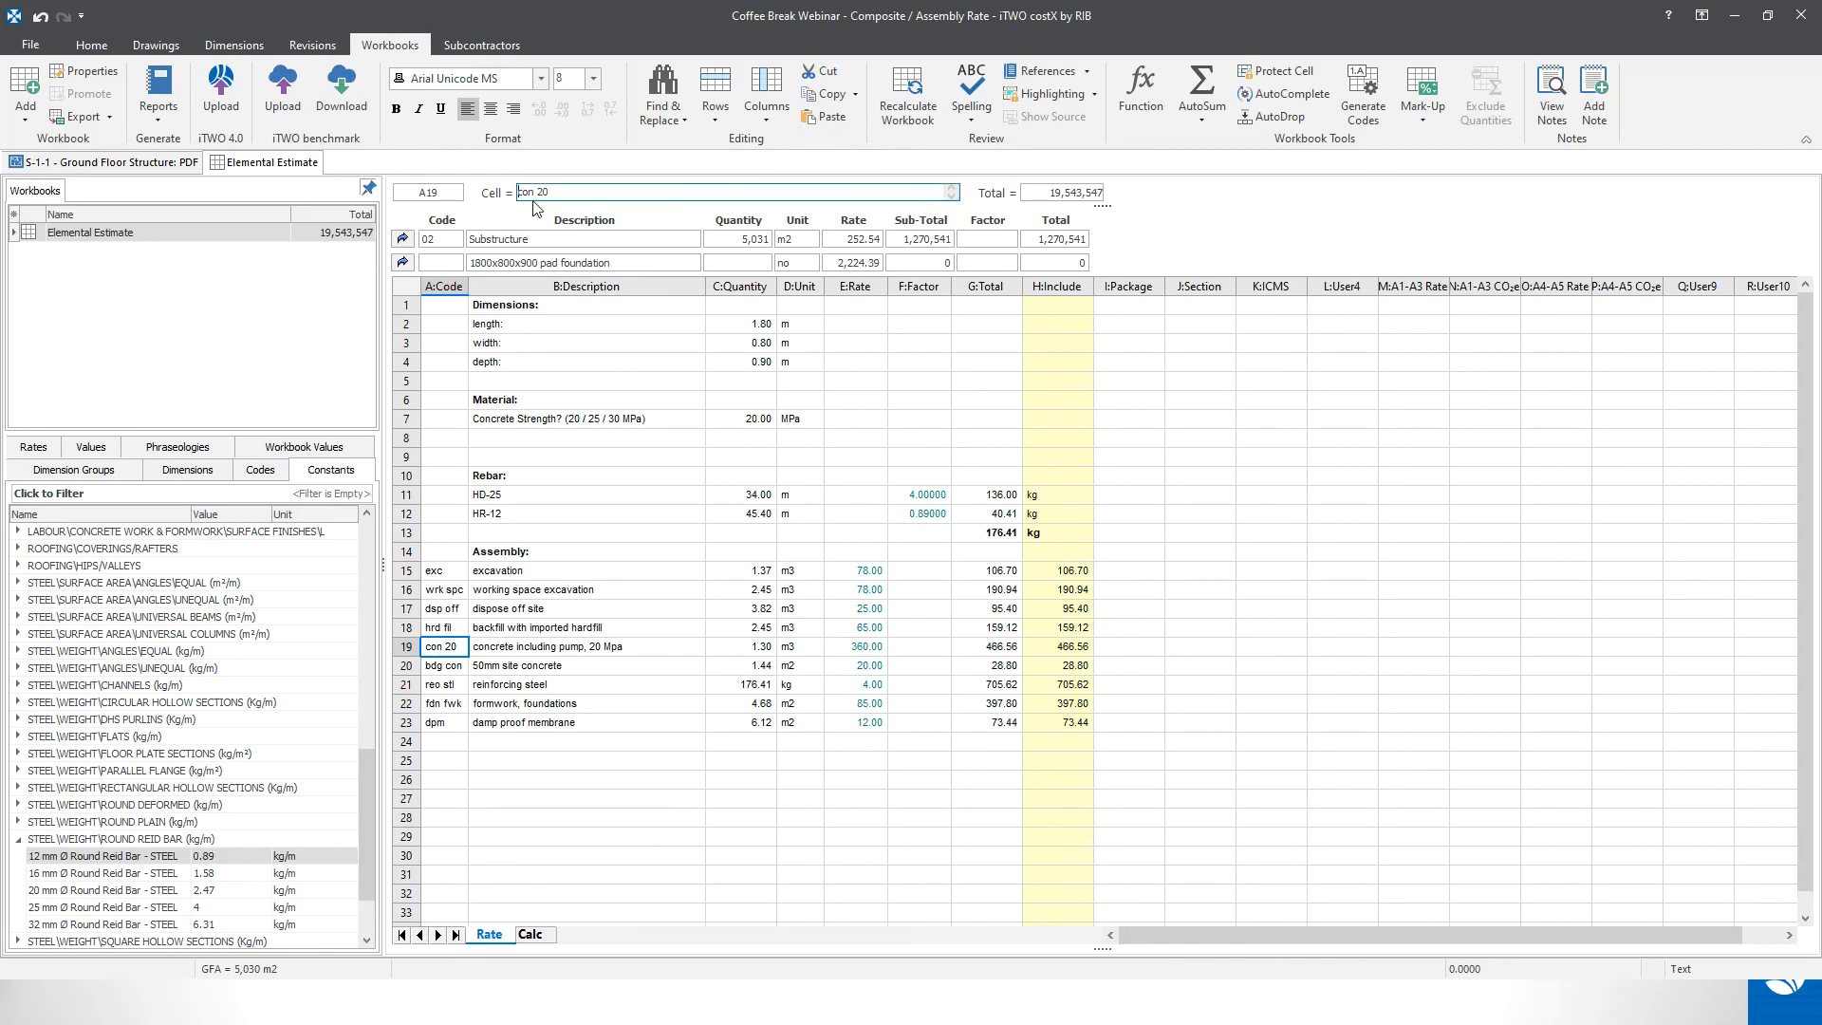
text(=")
click(550, 192)
text(")
key(Delete)
click(746, 421)
text())
key(Return)
click(455, 651)
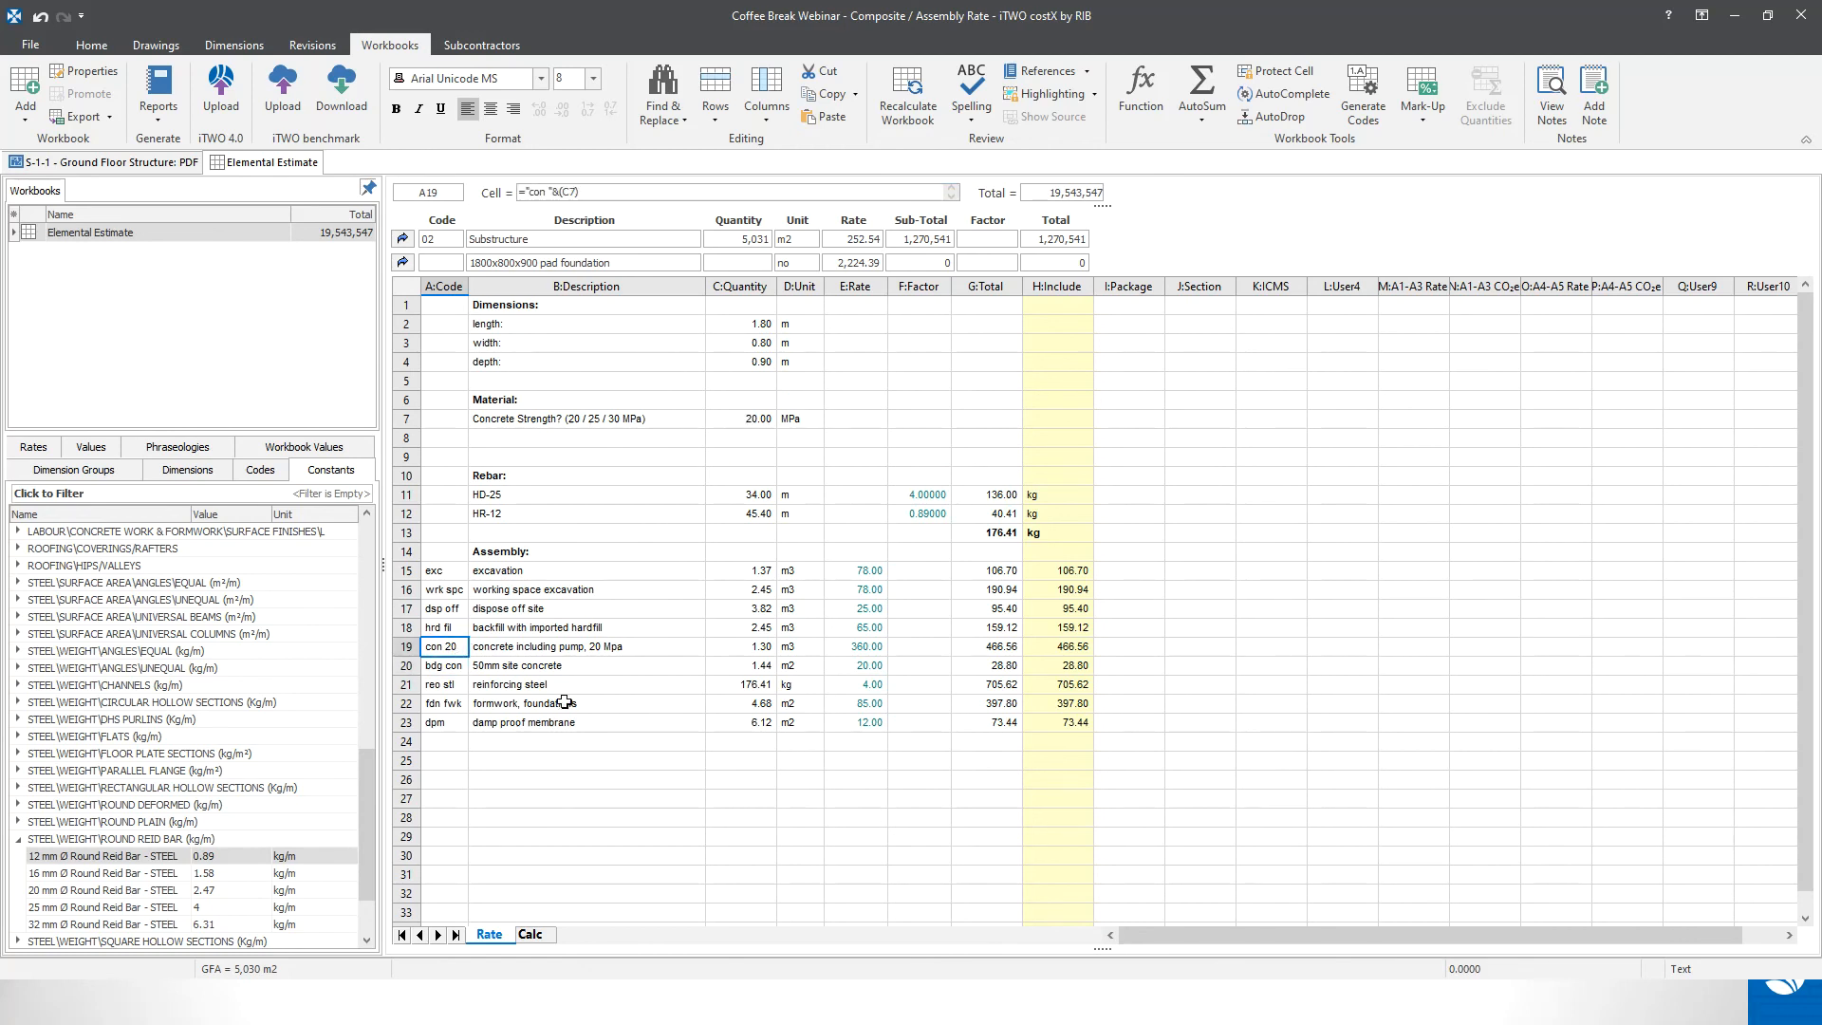
- Test the code formula by setting the concrete strength to 25 MPa, and restore it to 20 MPa
click(750, 419)
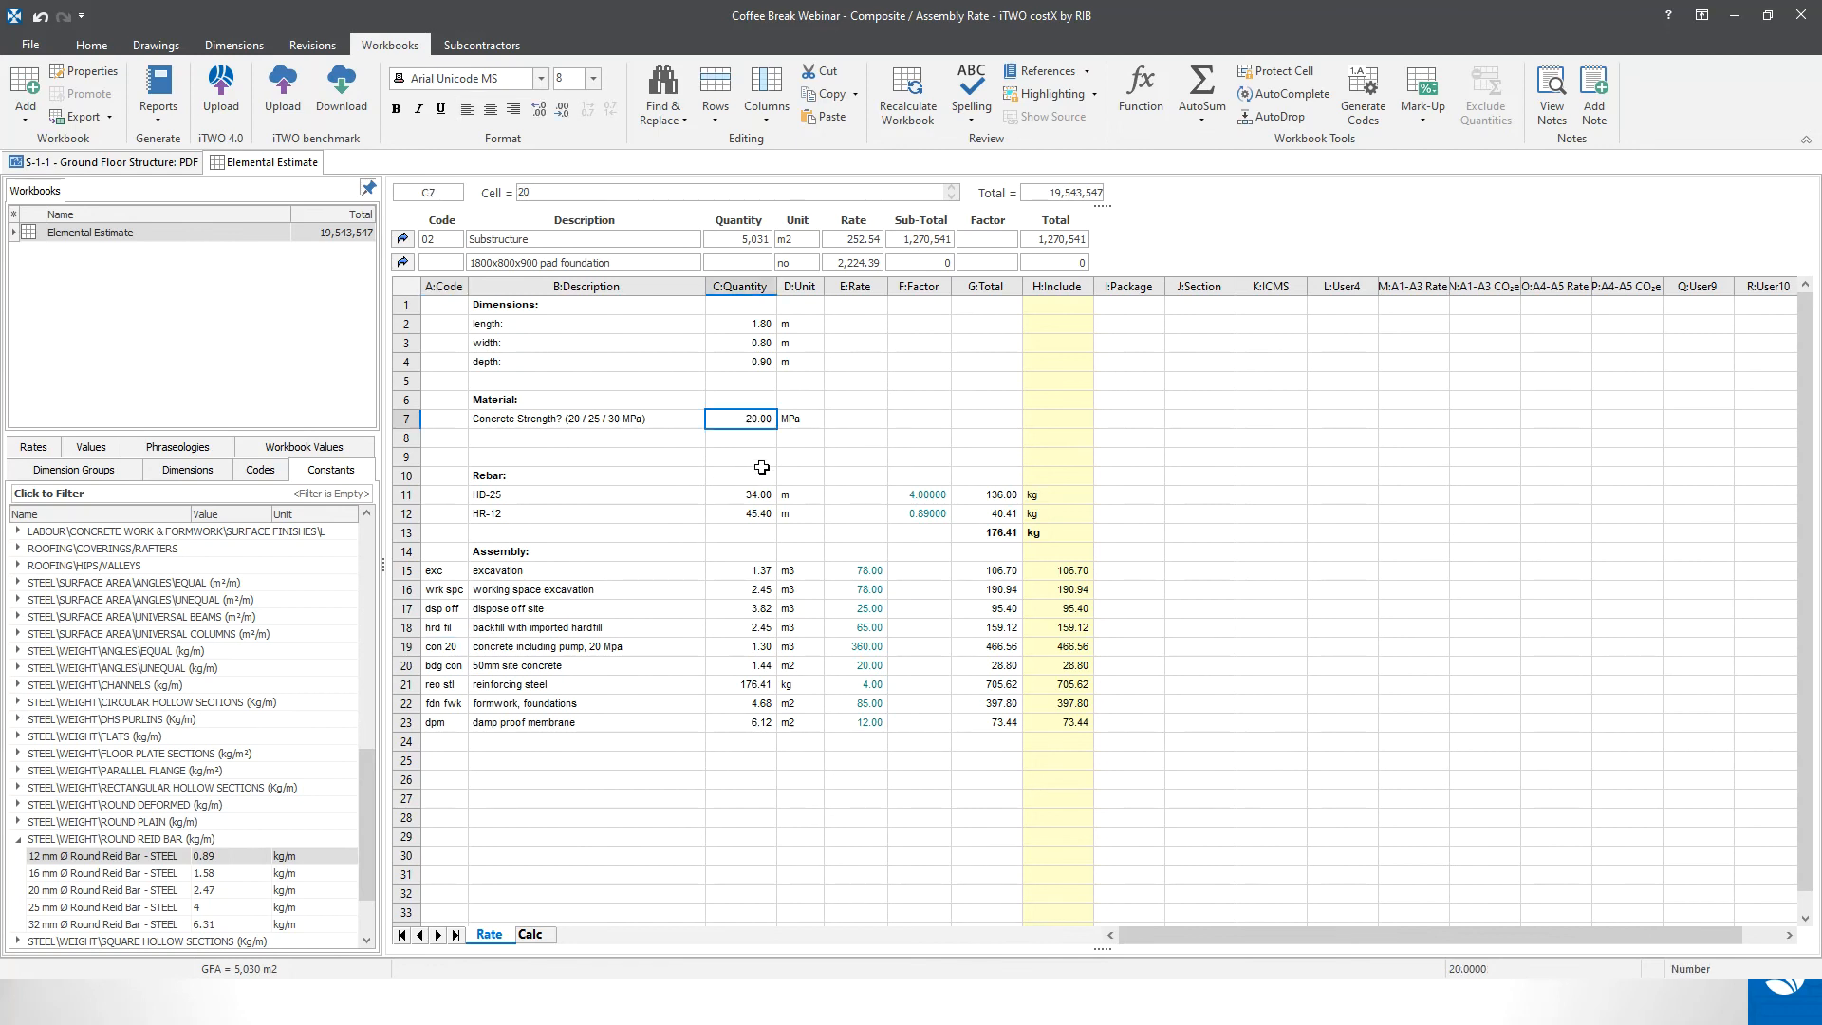
text(25)
key(Return)
click(438, 647)
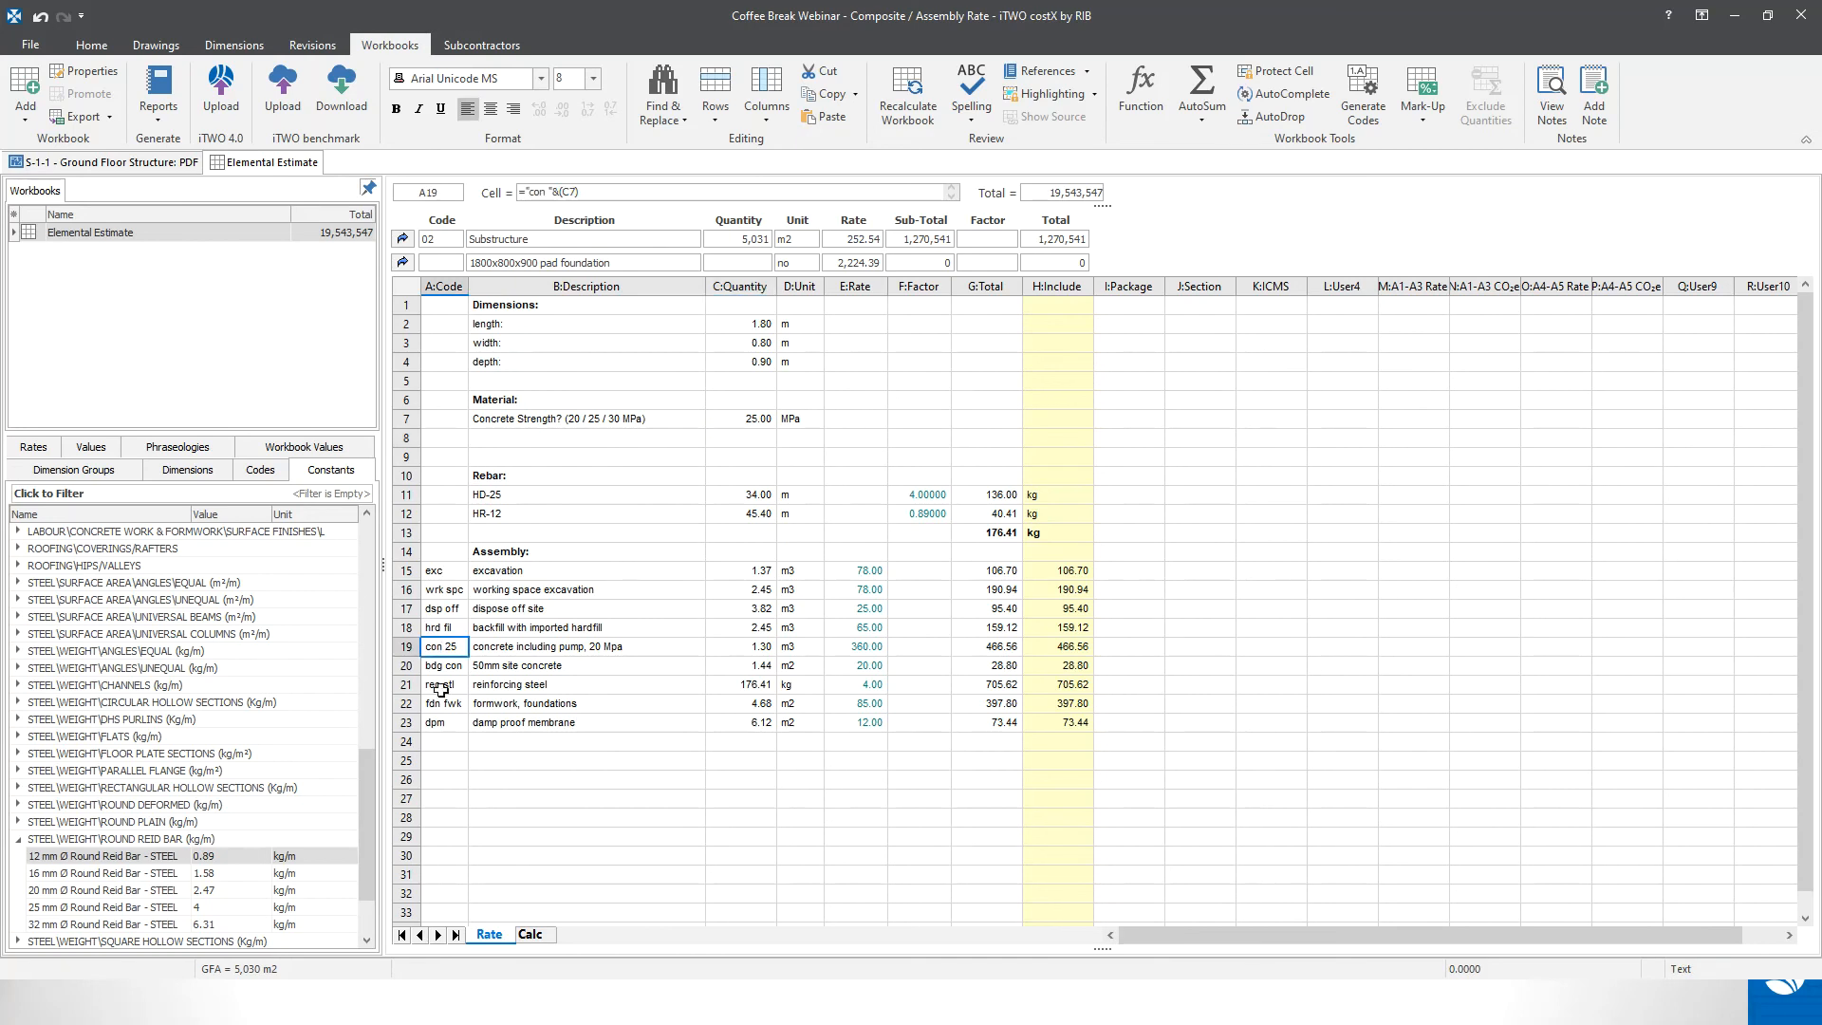
click(751, 421)
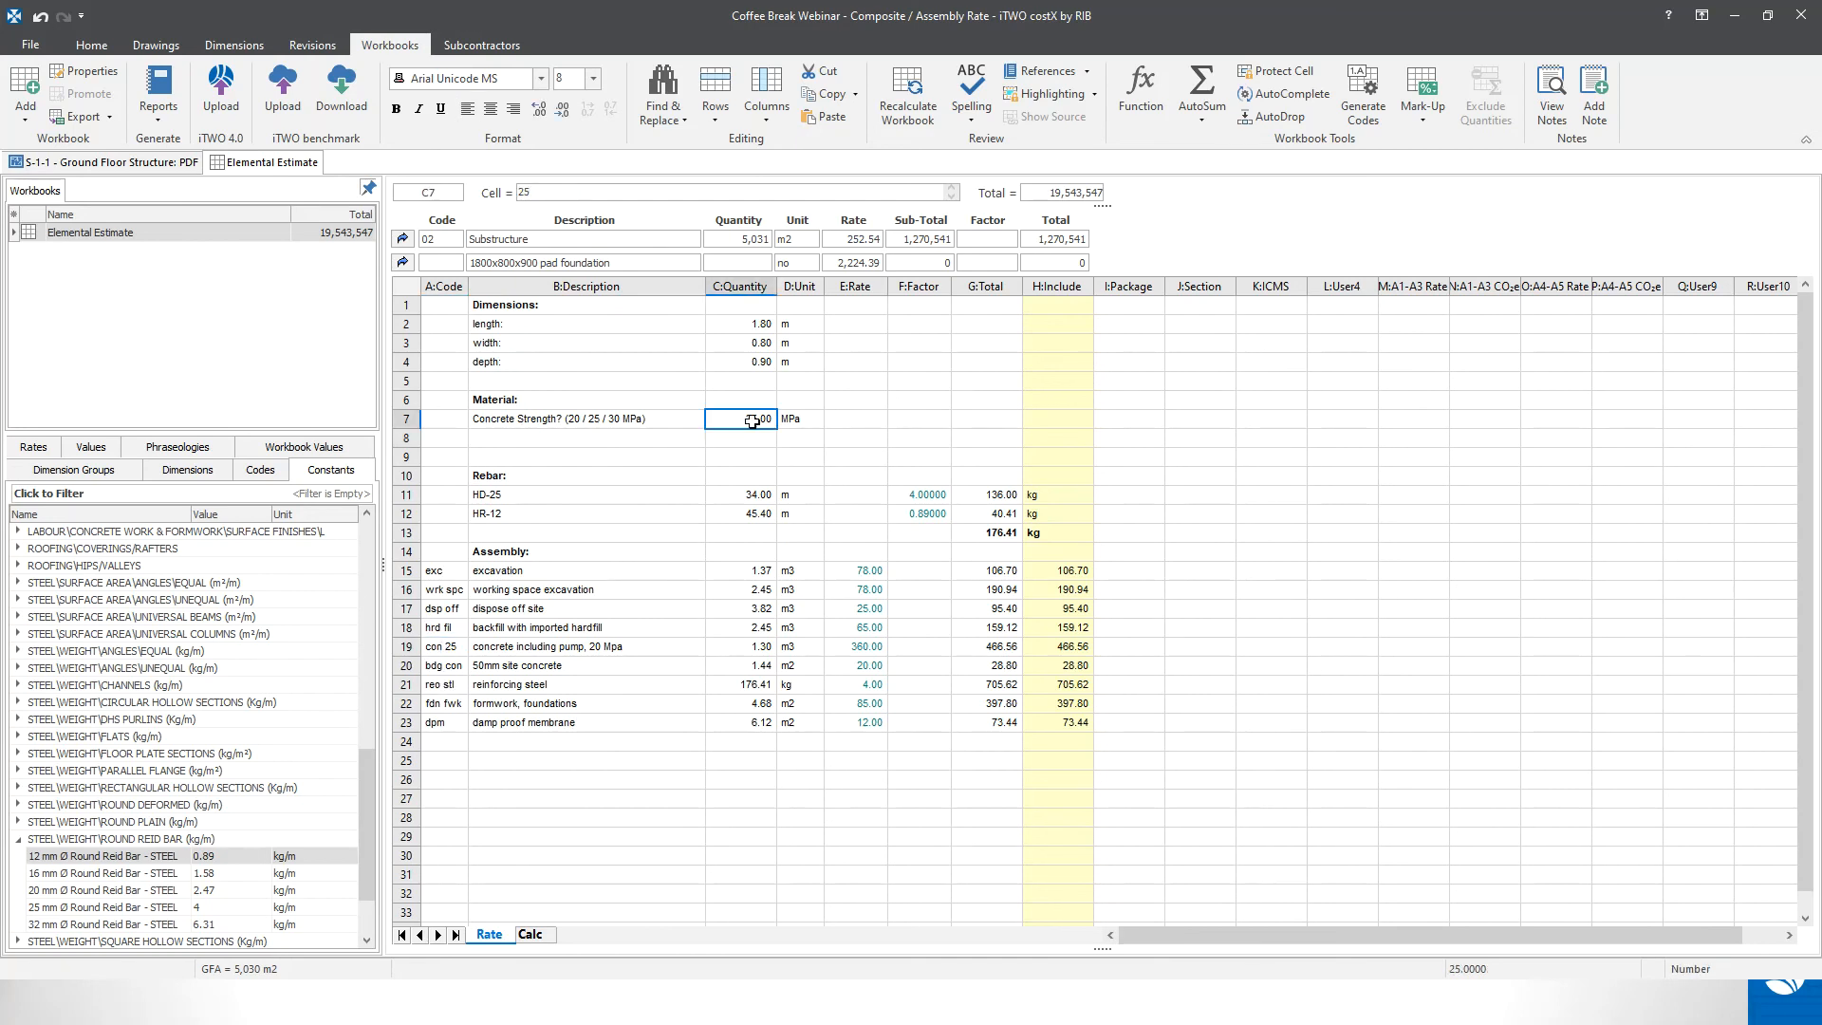
text(20)
key(Return)
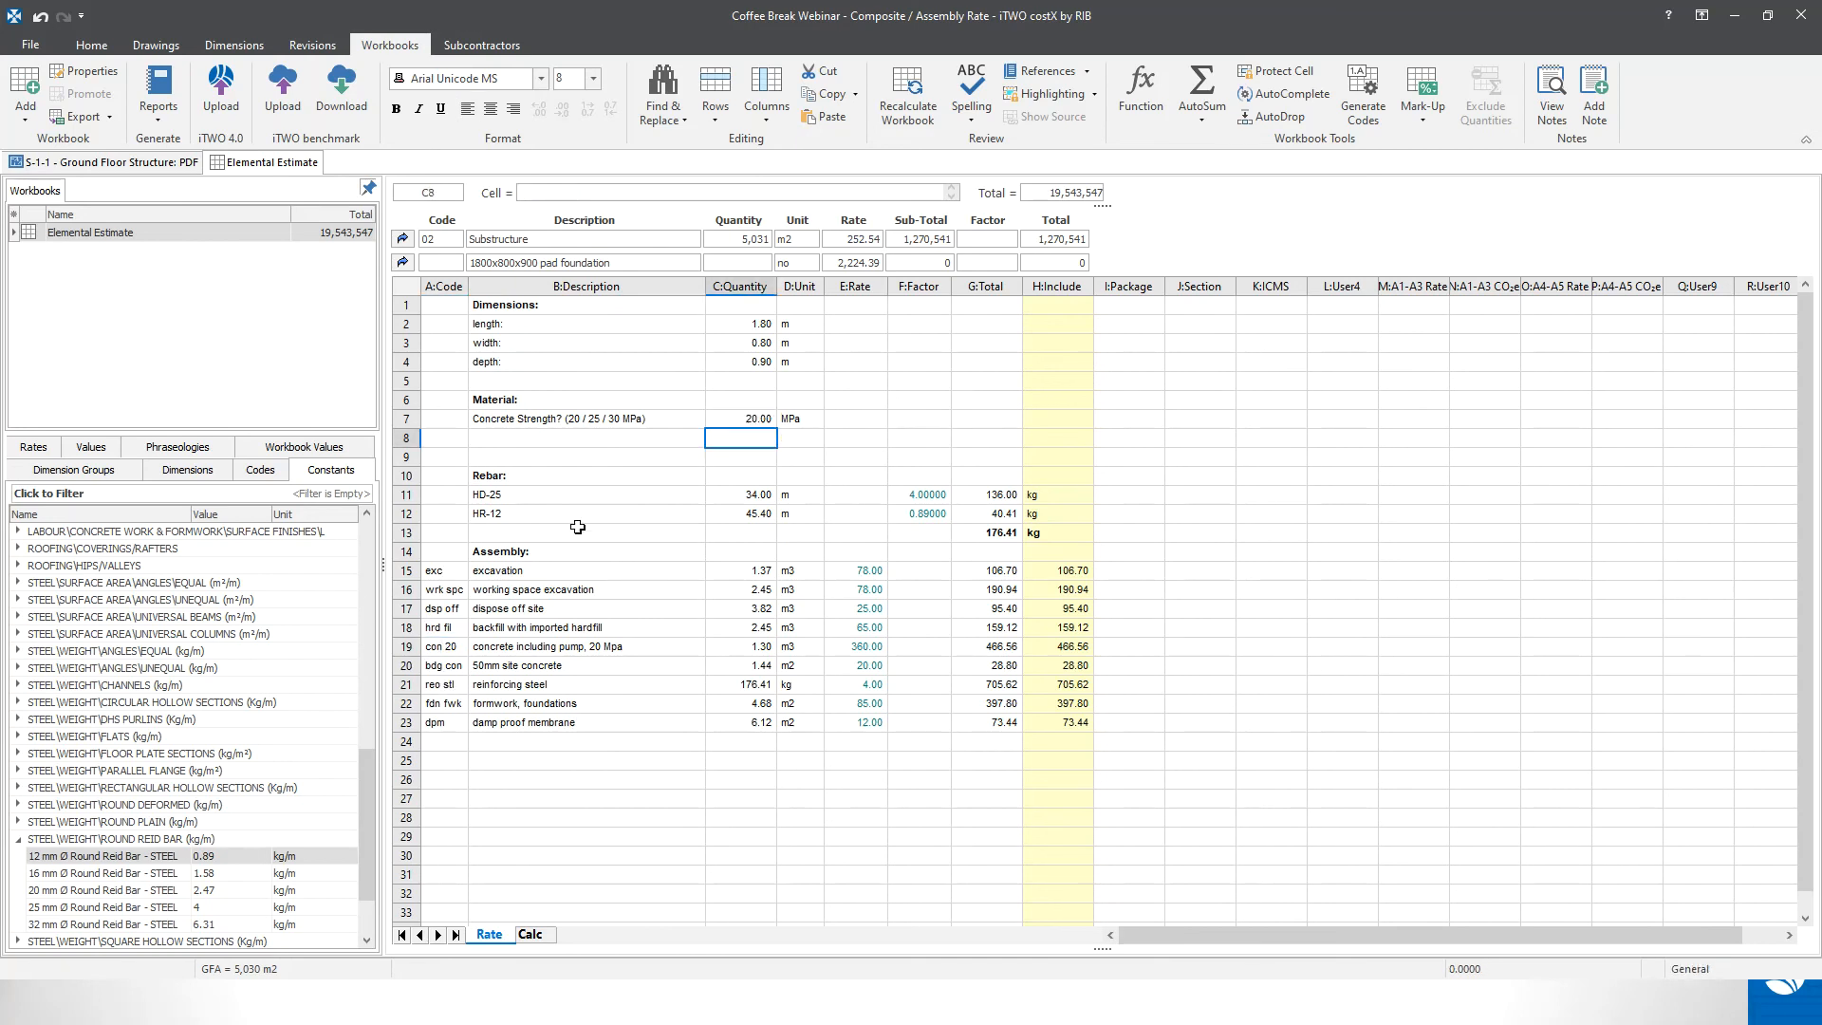
click(462, 653)
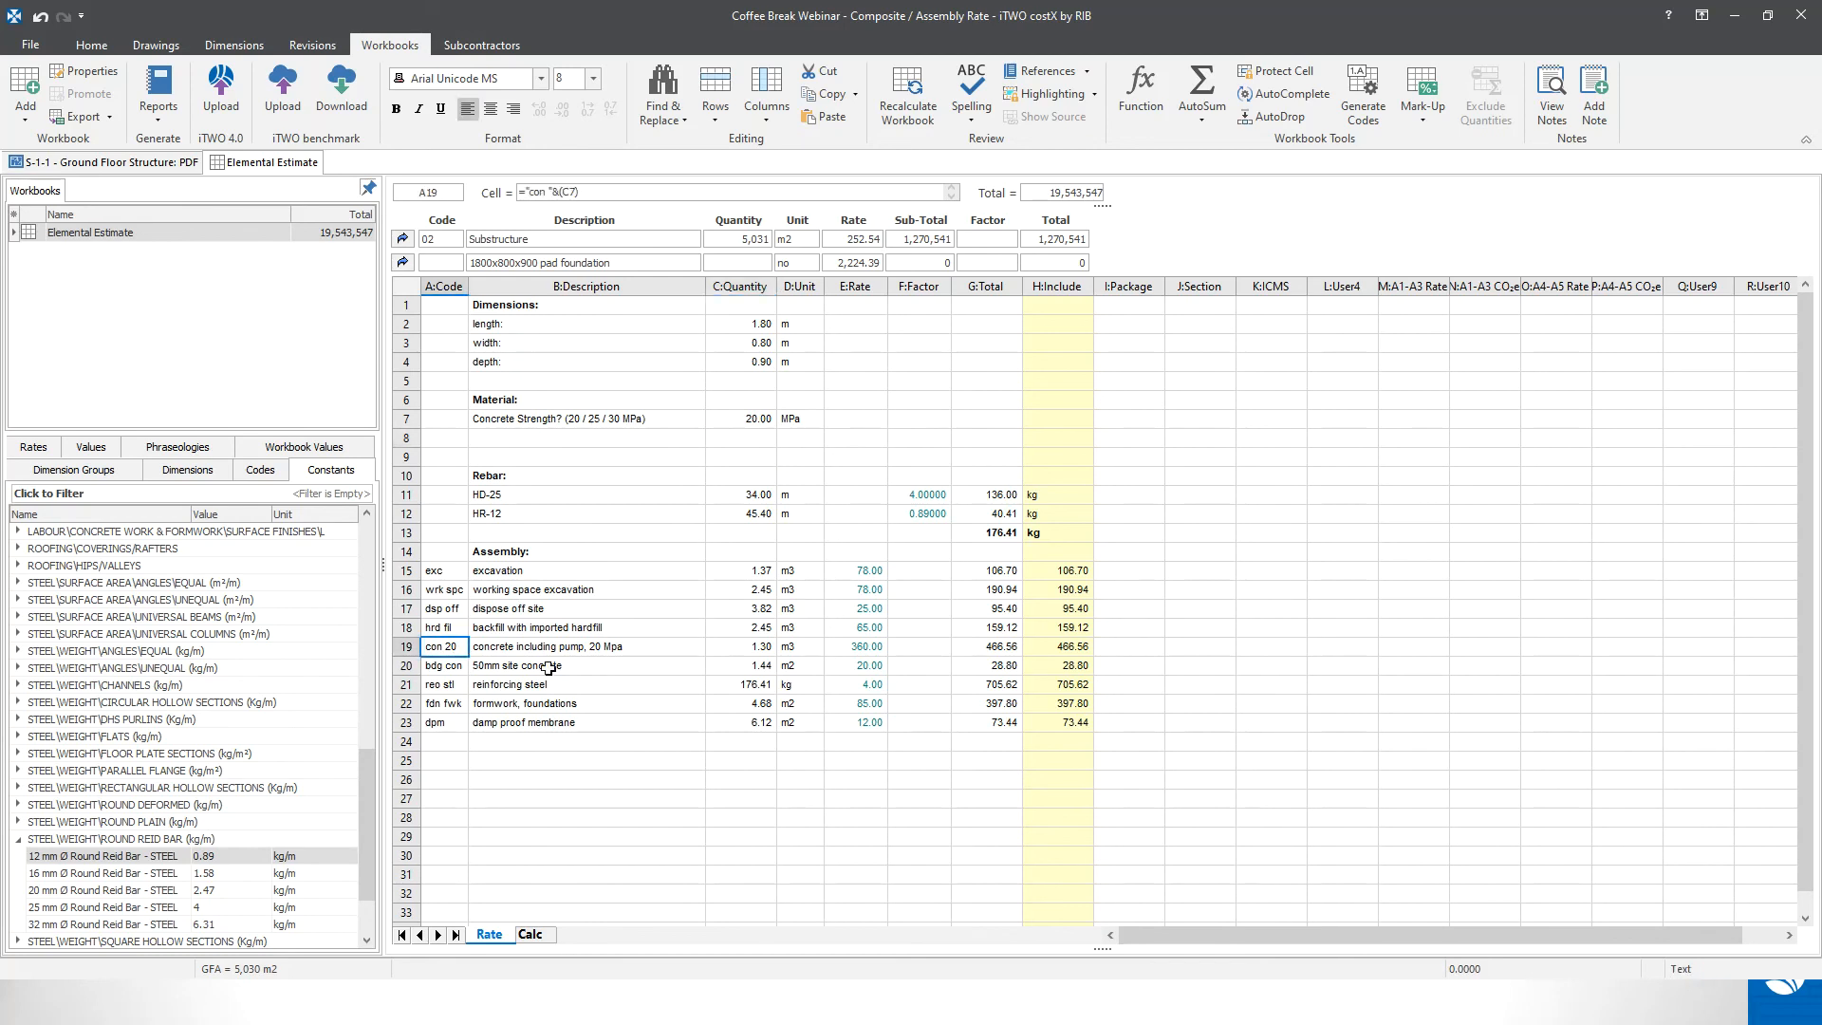
- Replace the concrete item's description with an XGETRATEDESCRIPTION function, using the Project Rates library and item code con 20
click(582, 648)
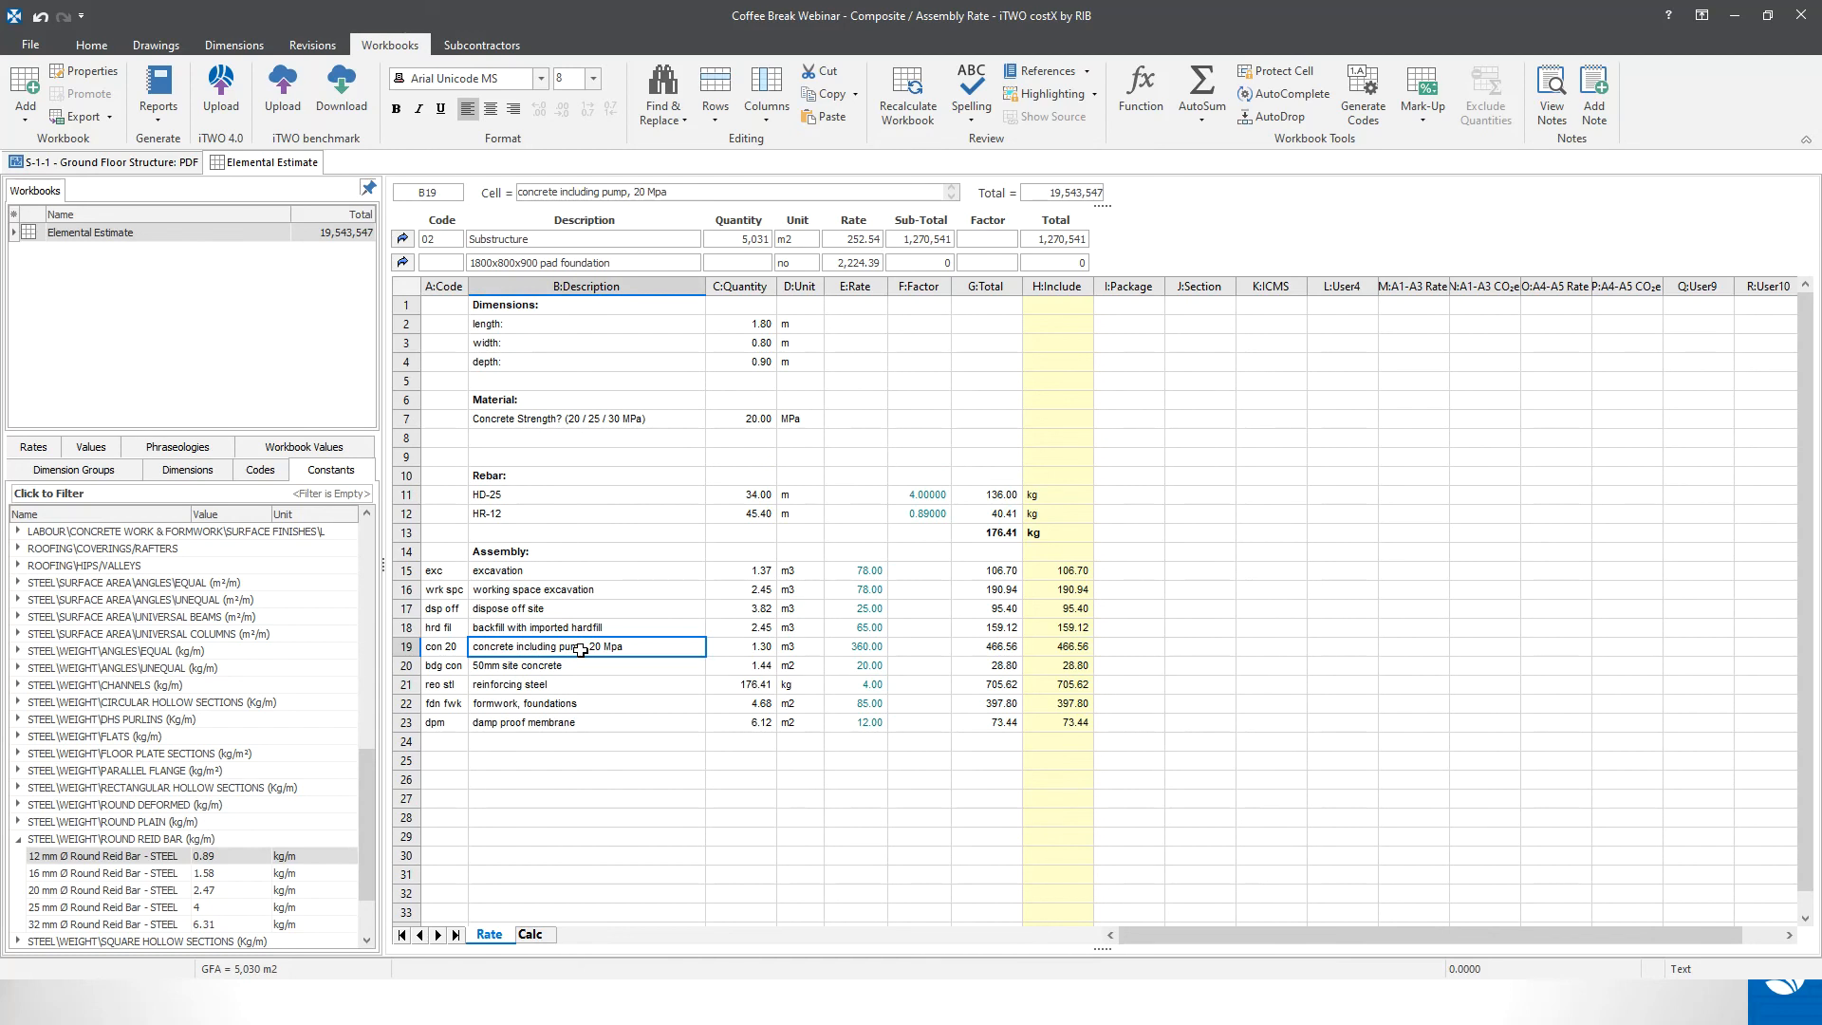
key(Delete)
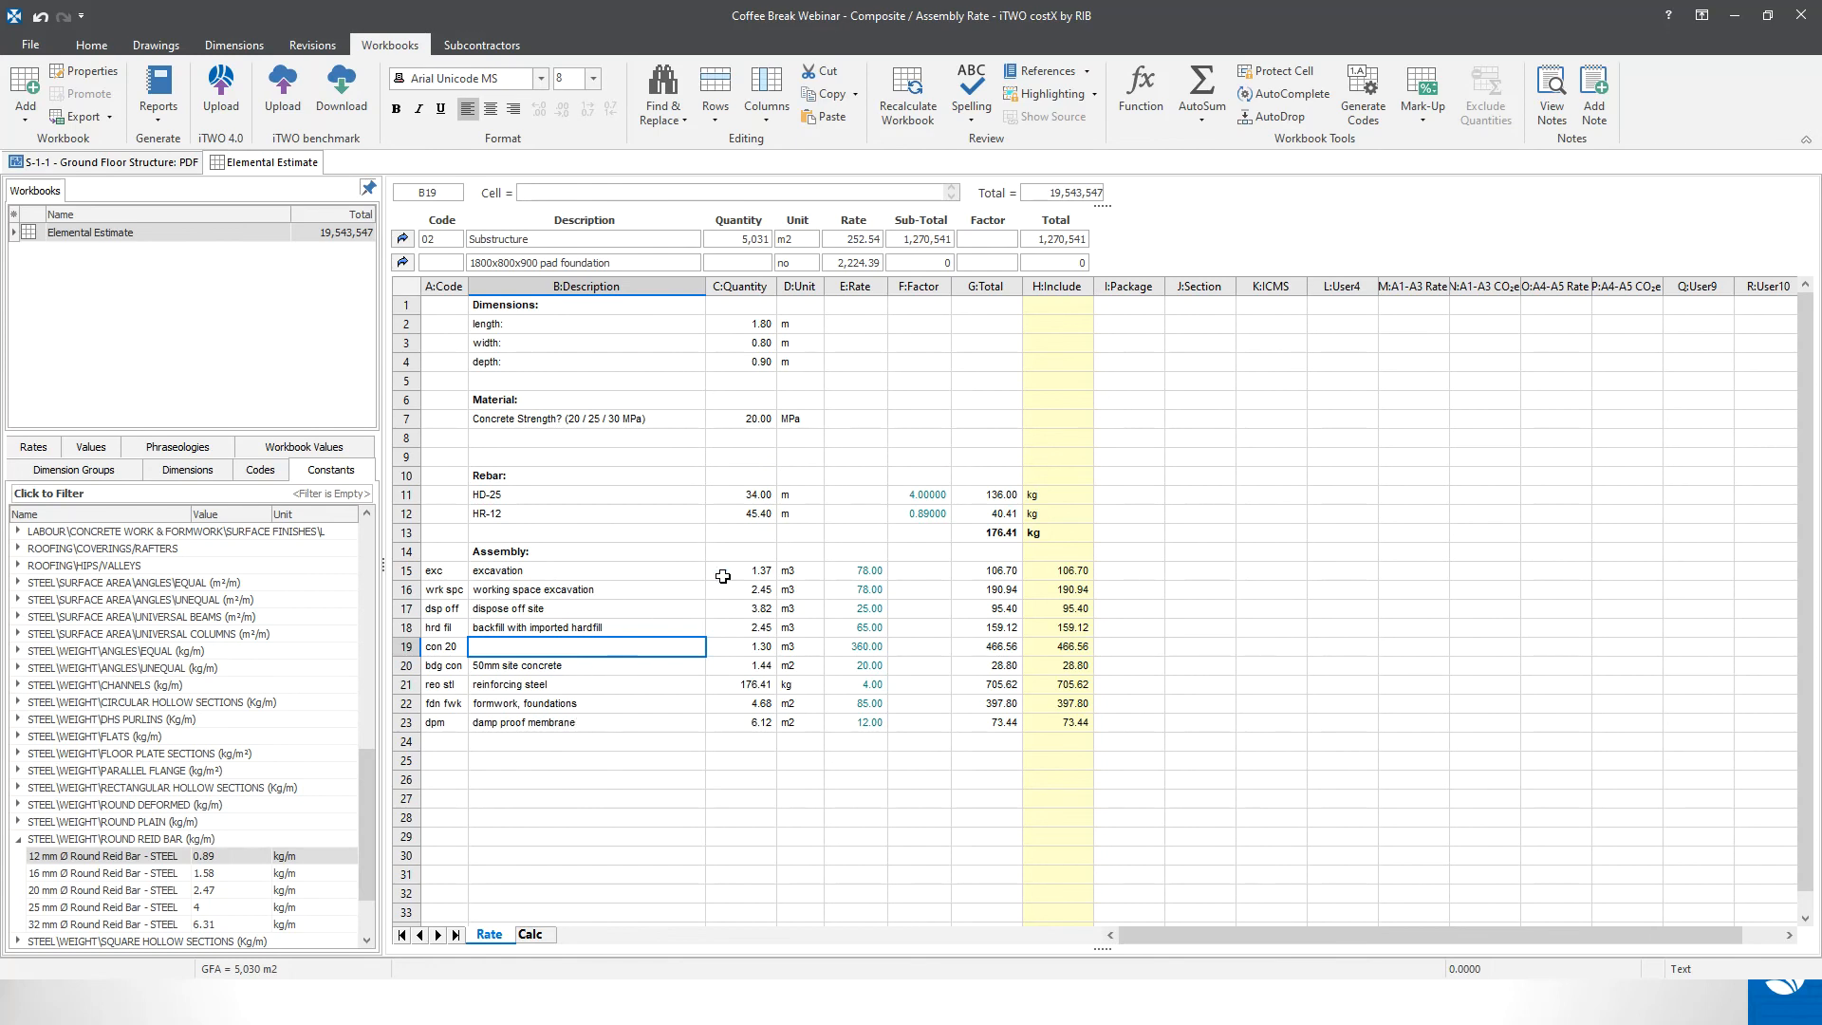
click(1154, 116)
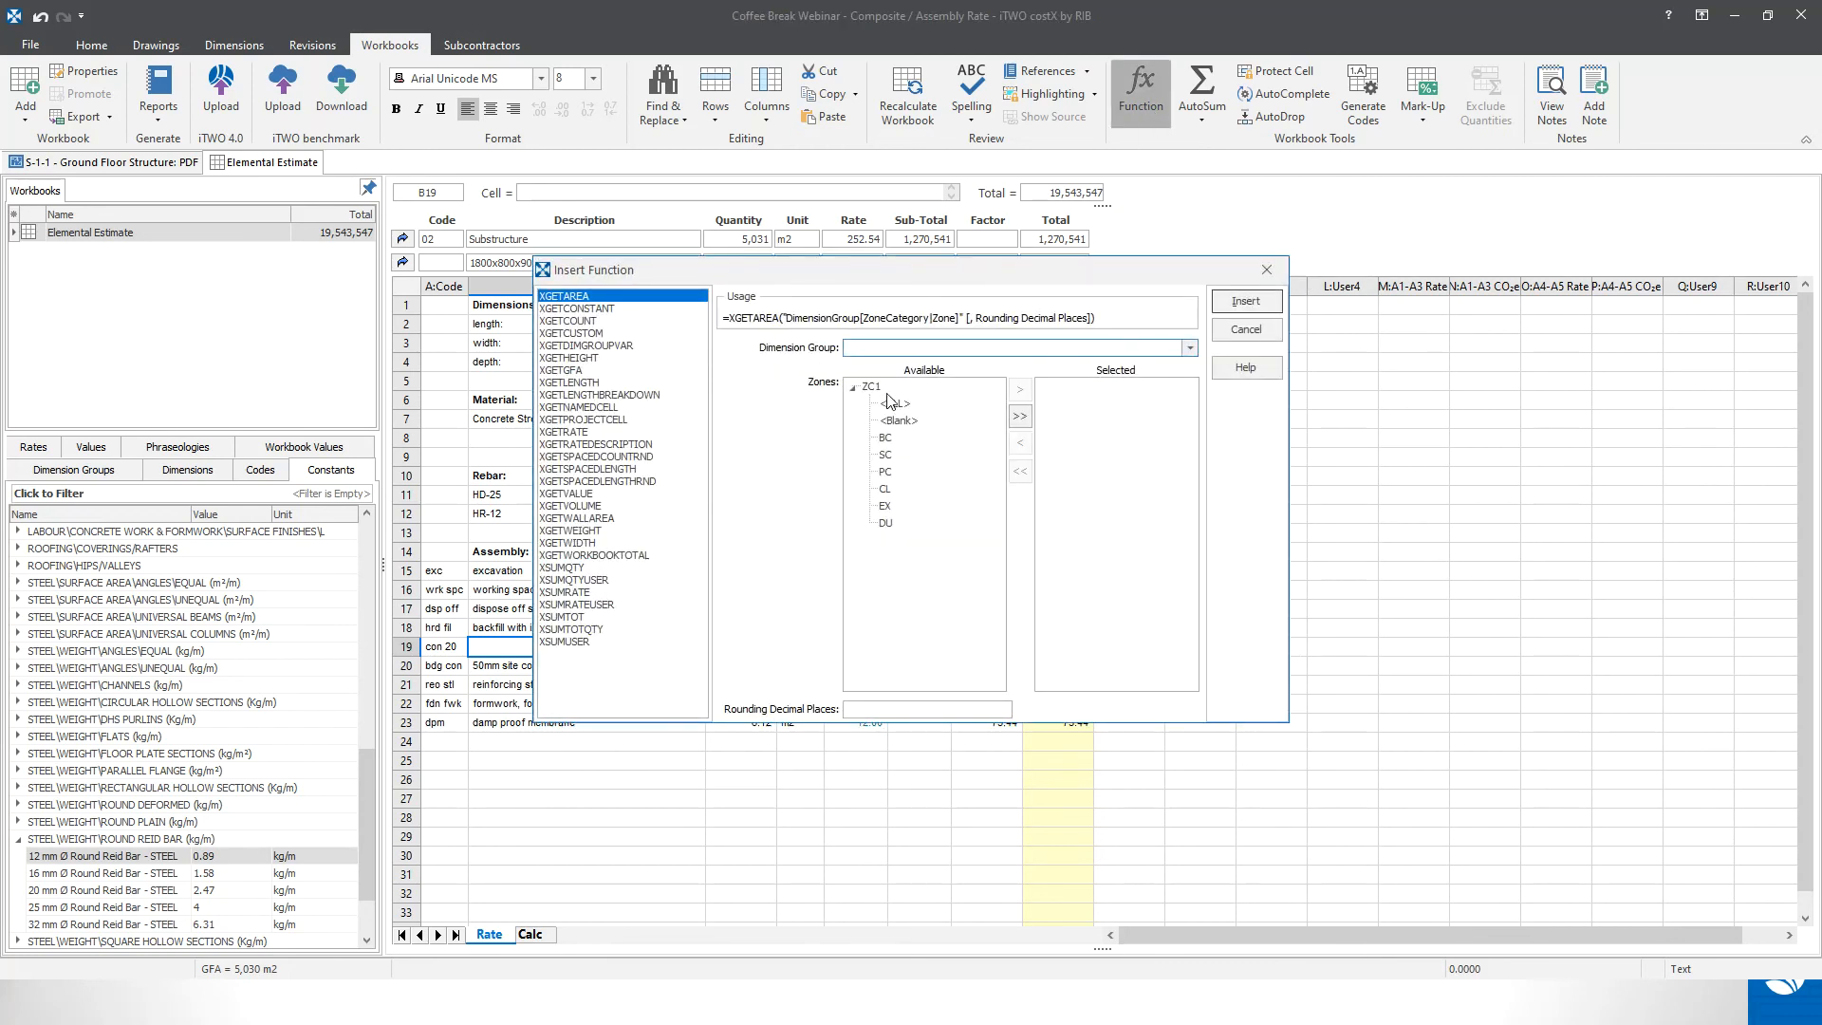
click(596, 446)
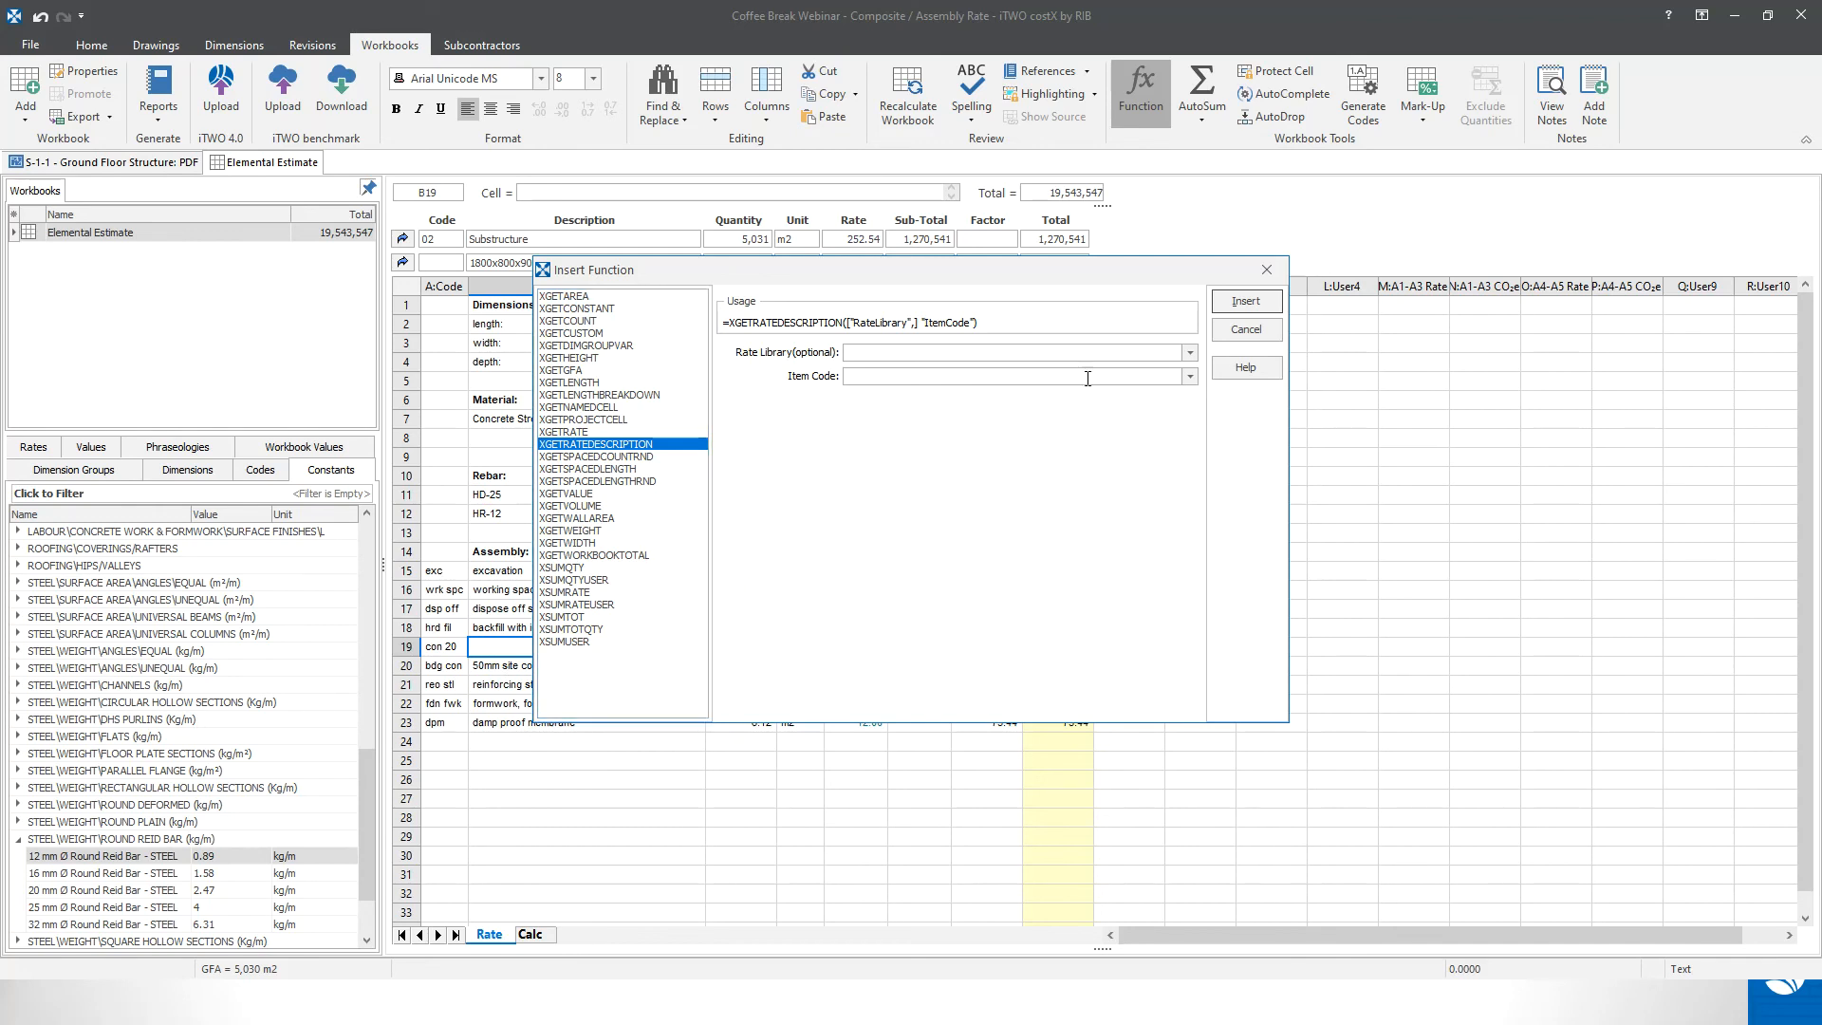
click(1188, 354)
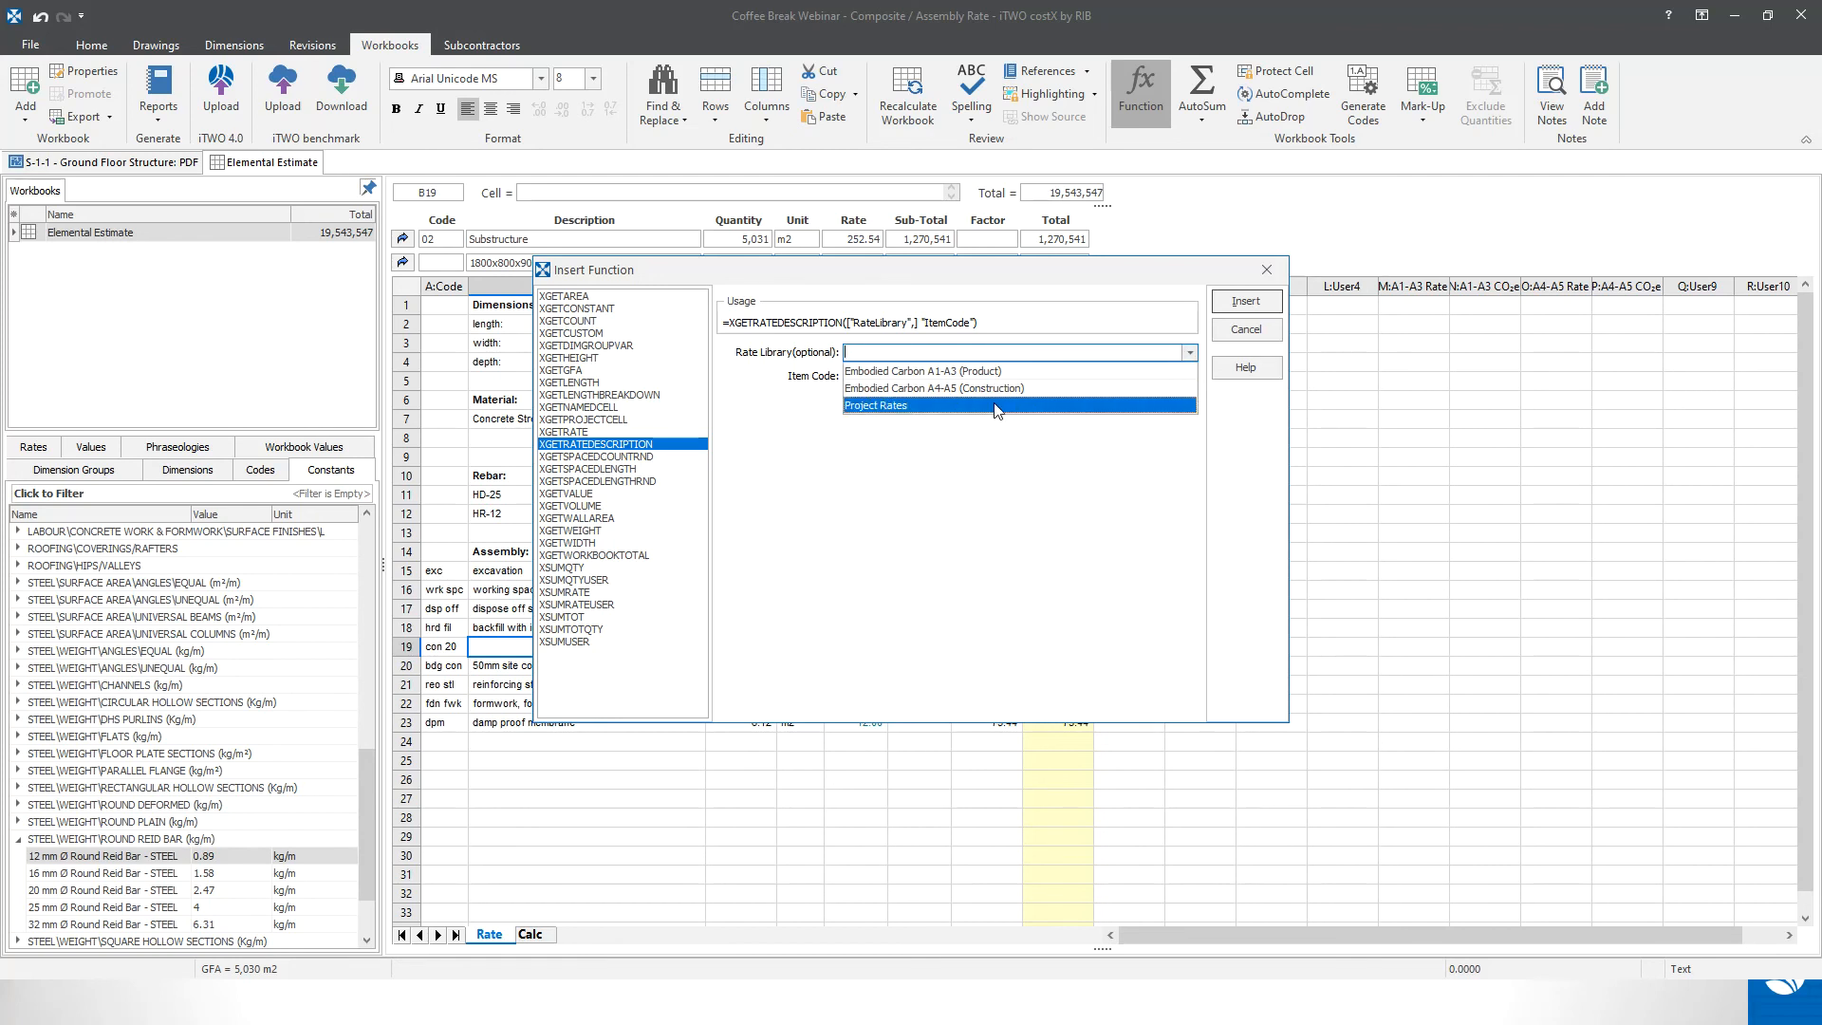
click(1153, 350)
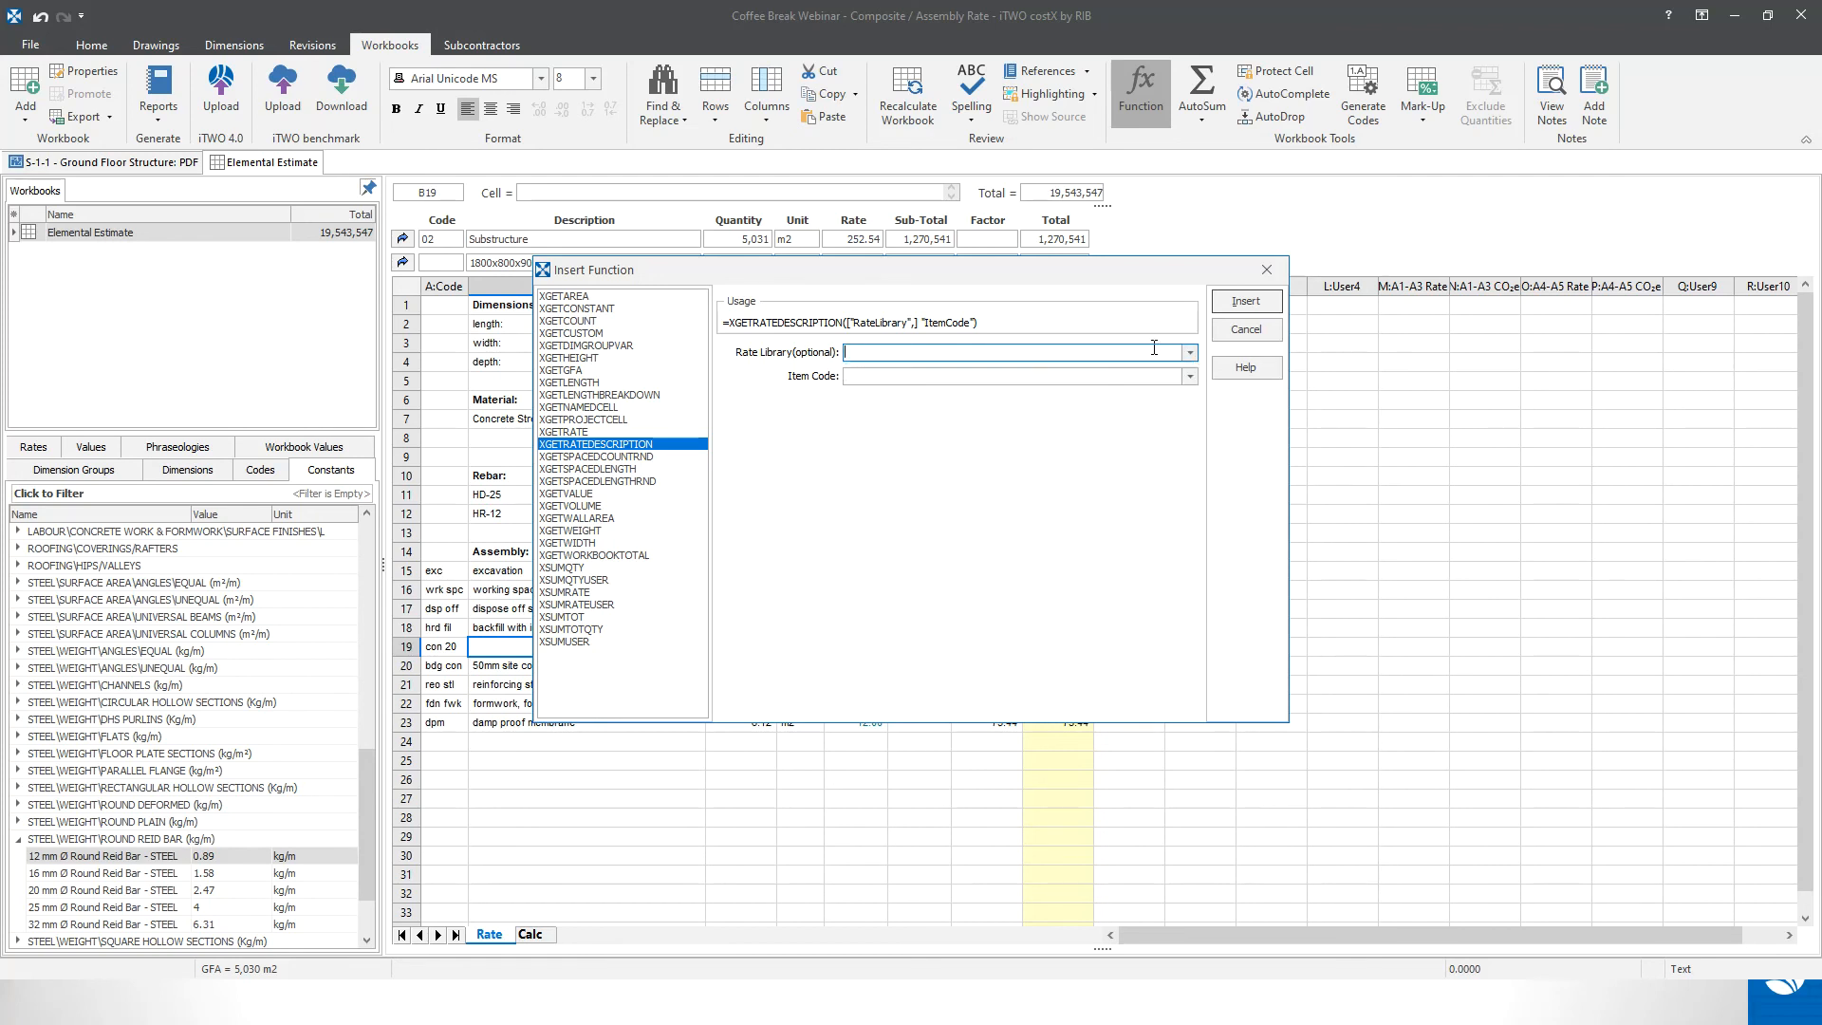
click(1049, 375)
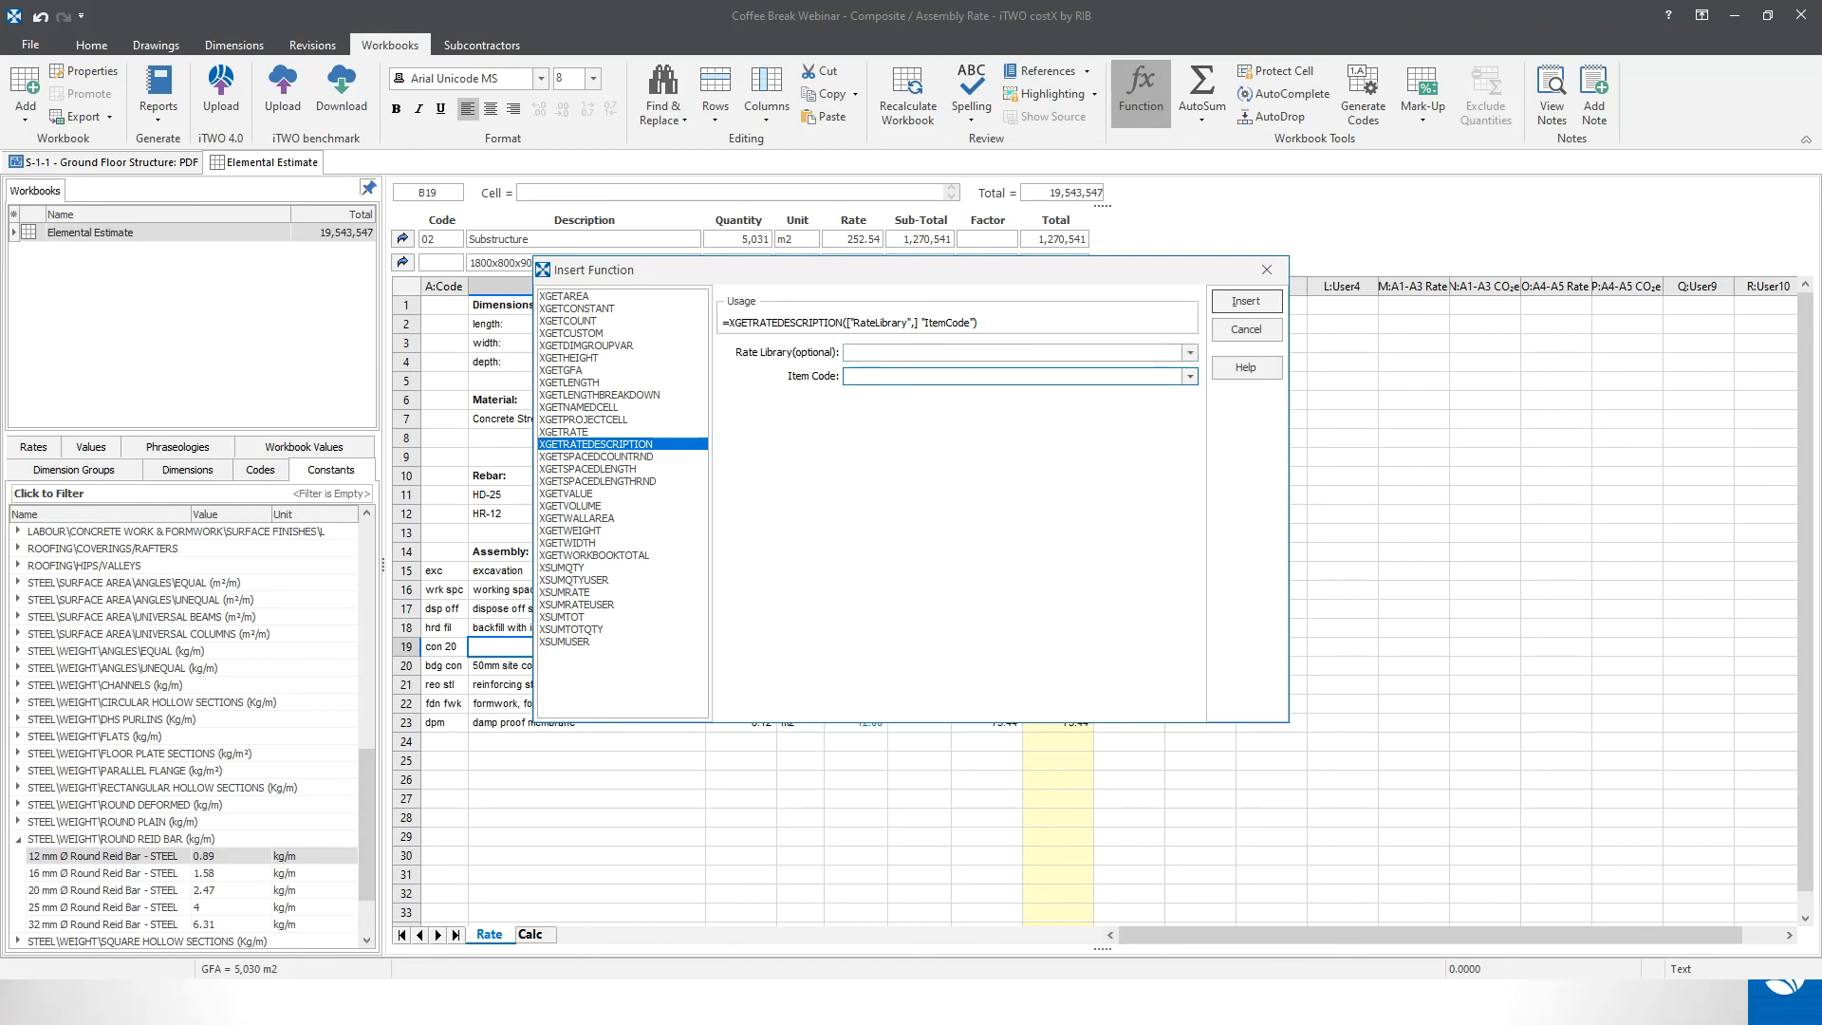
click(905, 377)
click(1189, 353)
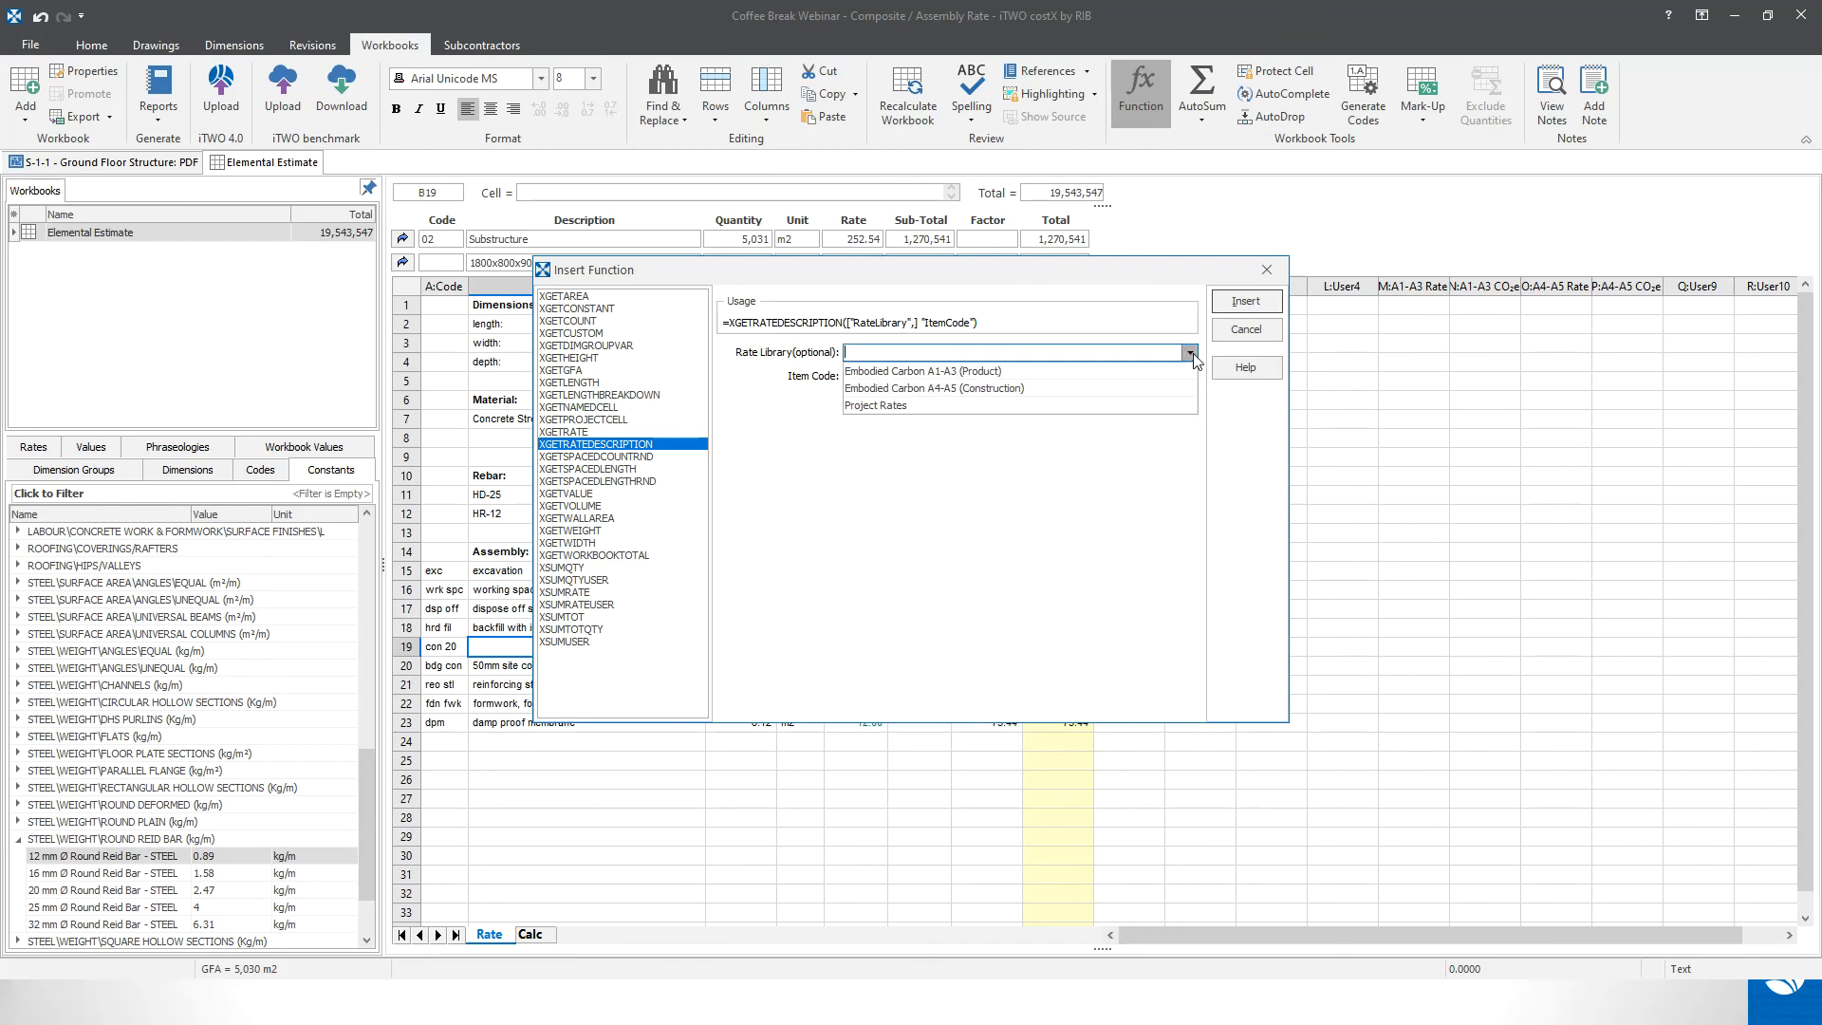
click(982, 405)
click(948, 378)
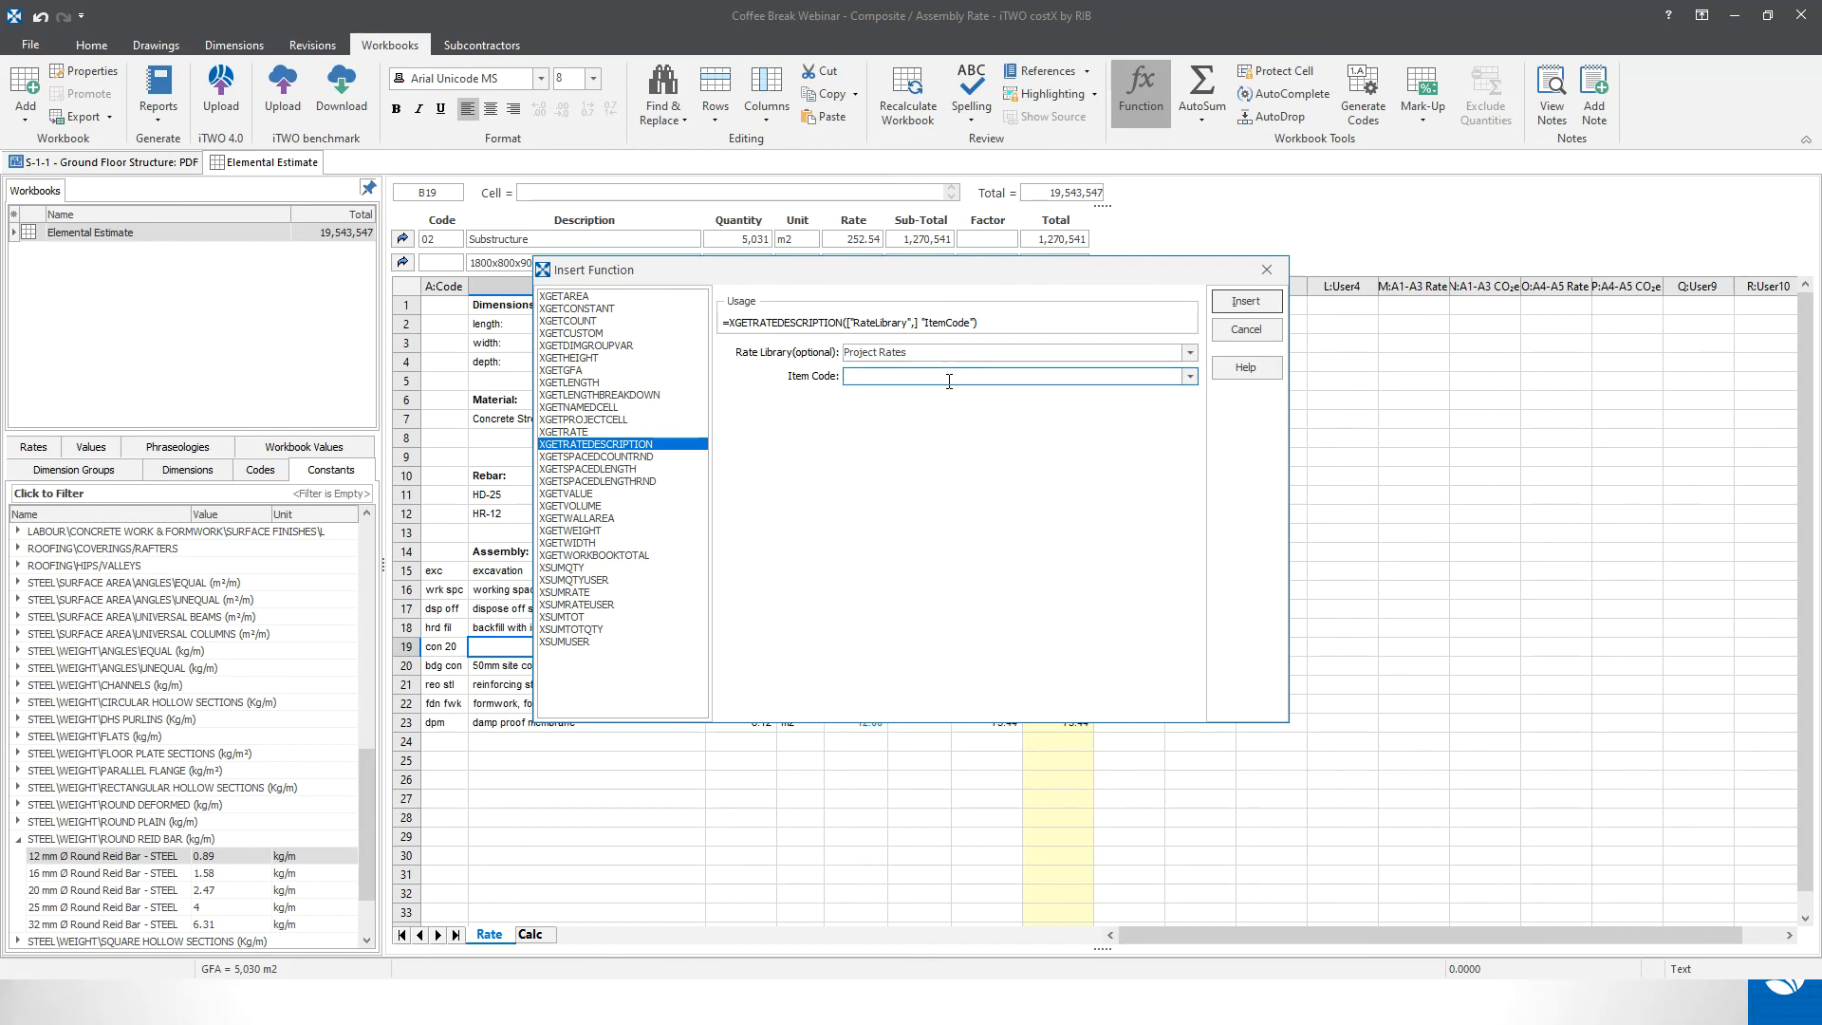
text(con 20)
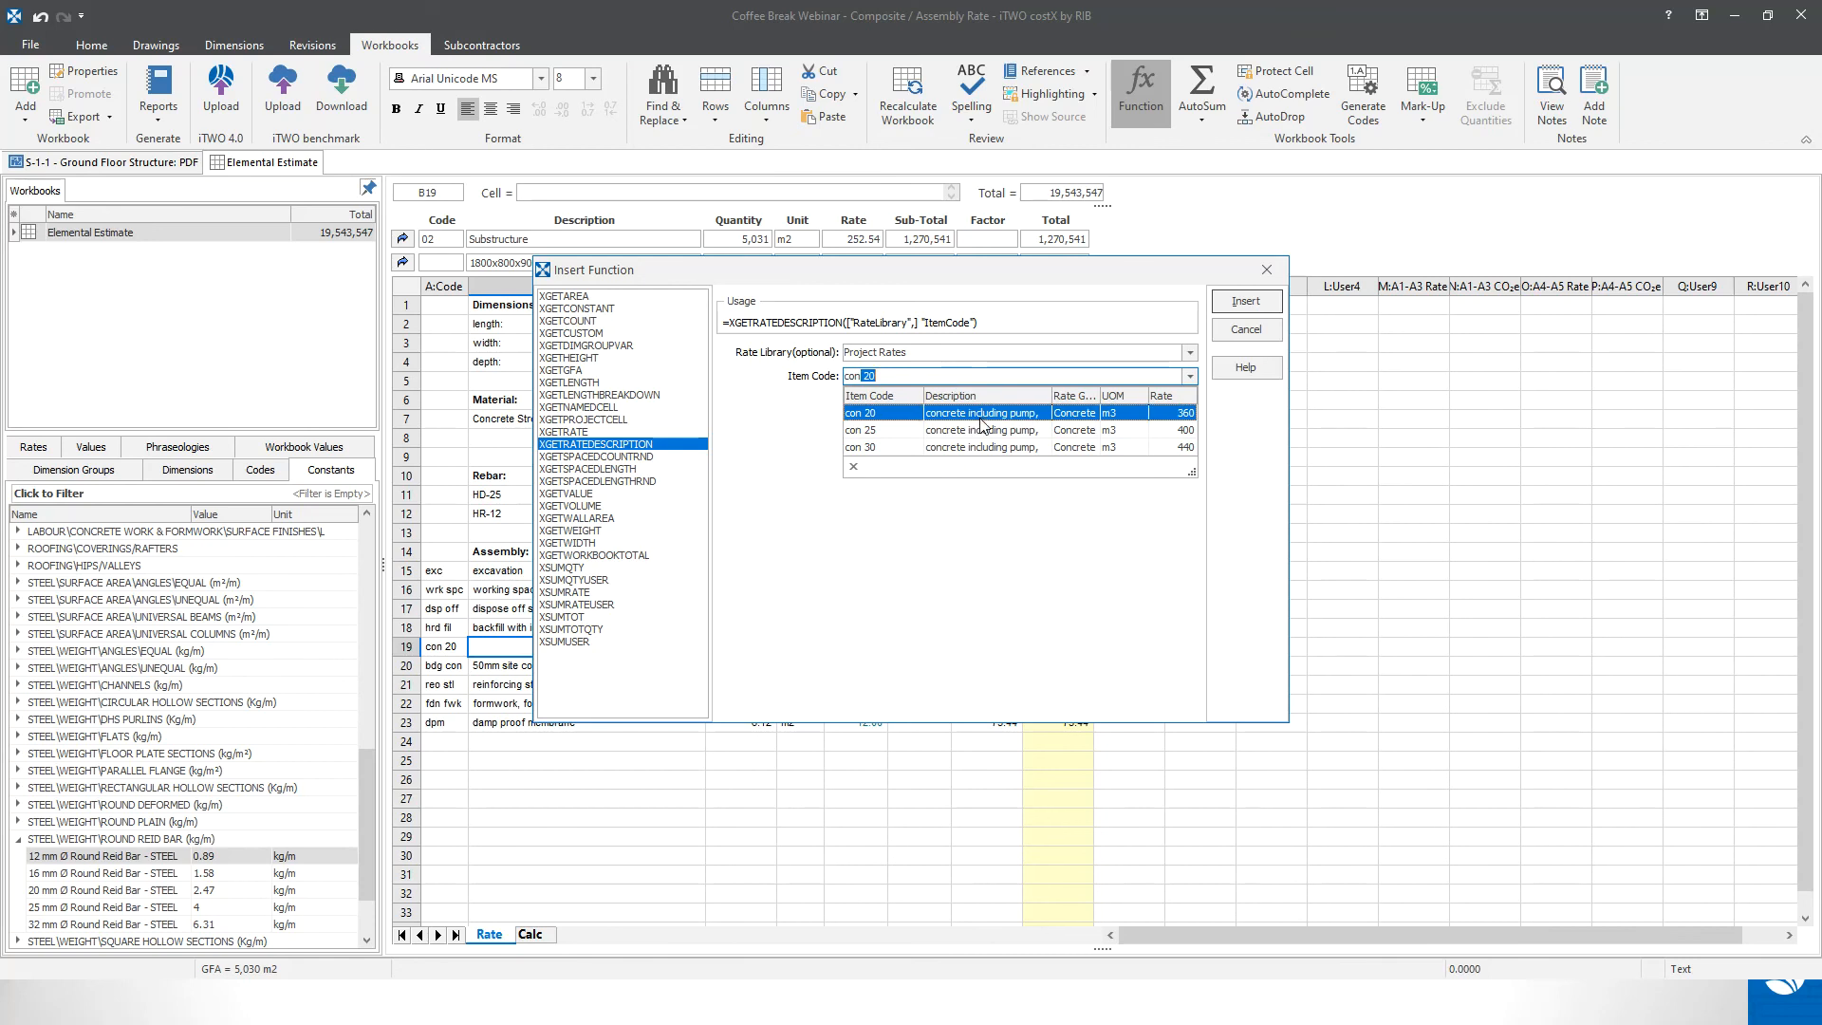
key(Return)
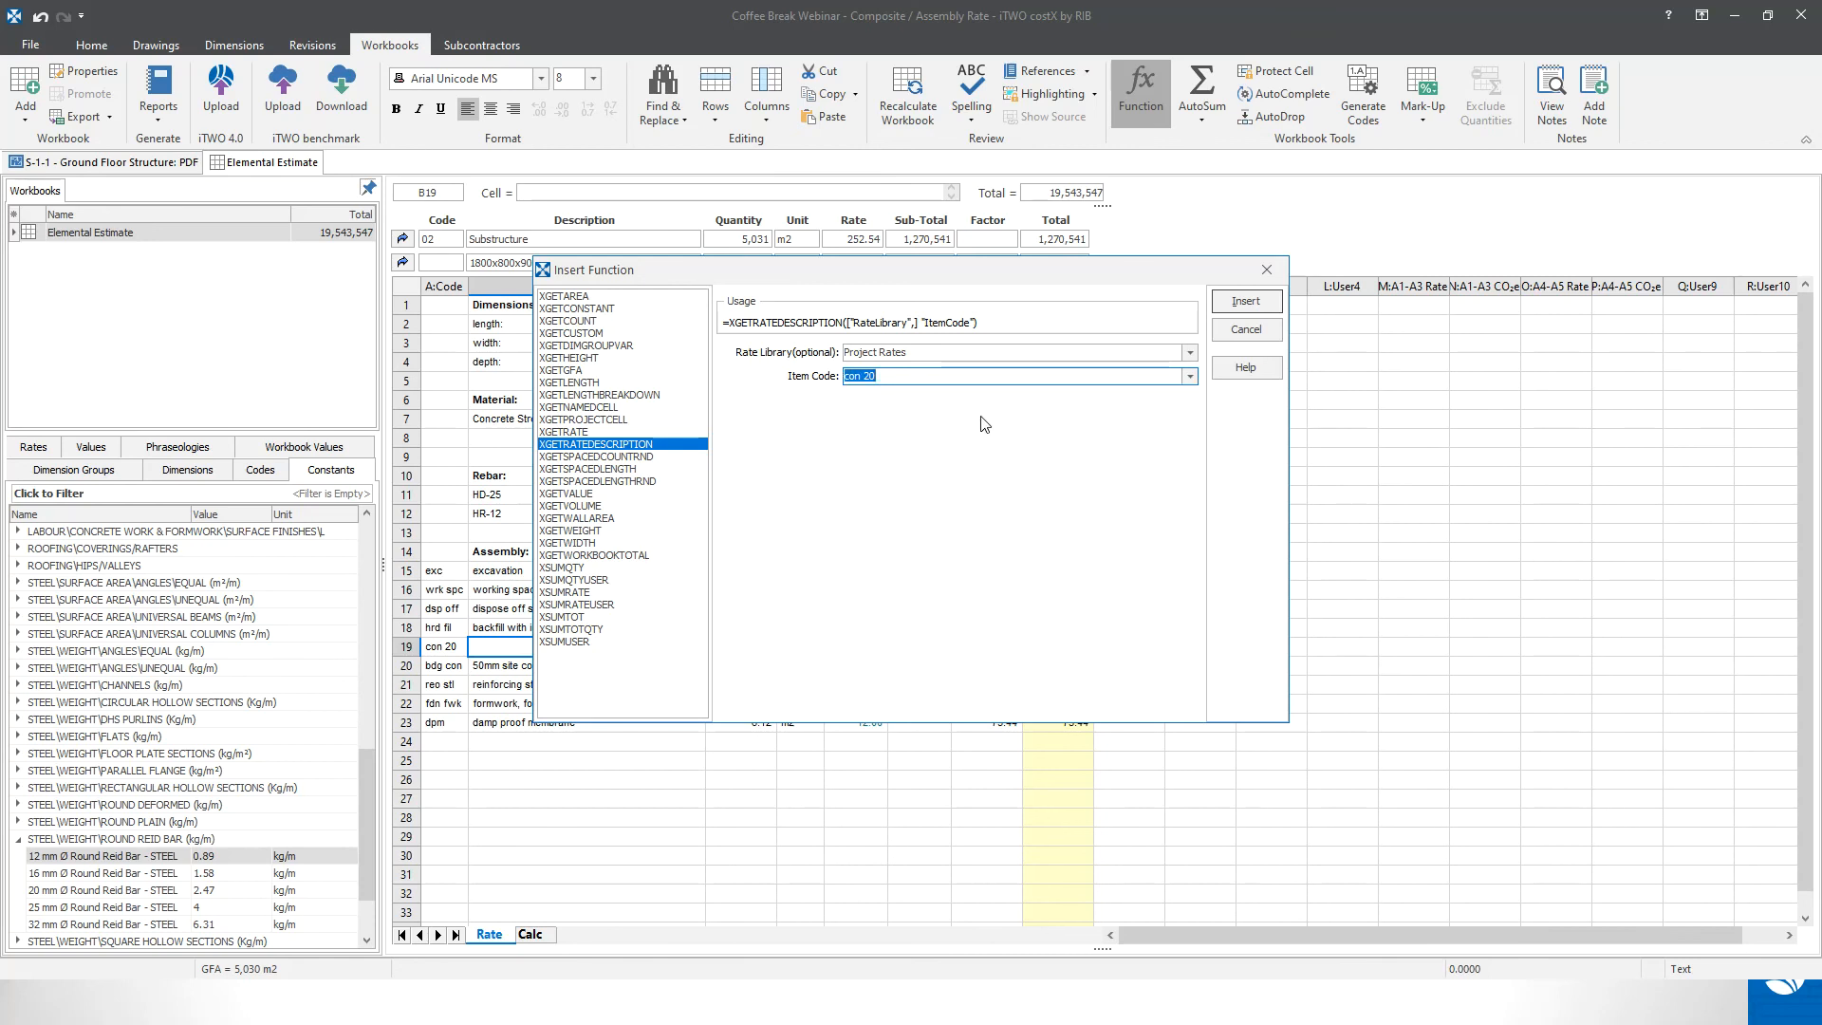
click(1267, 301)
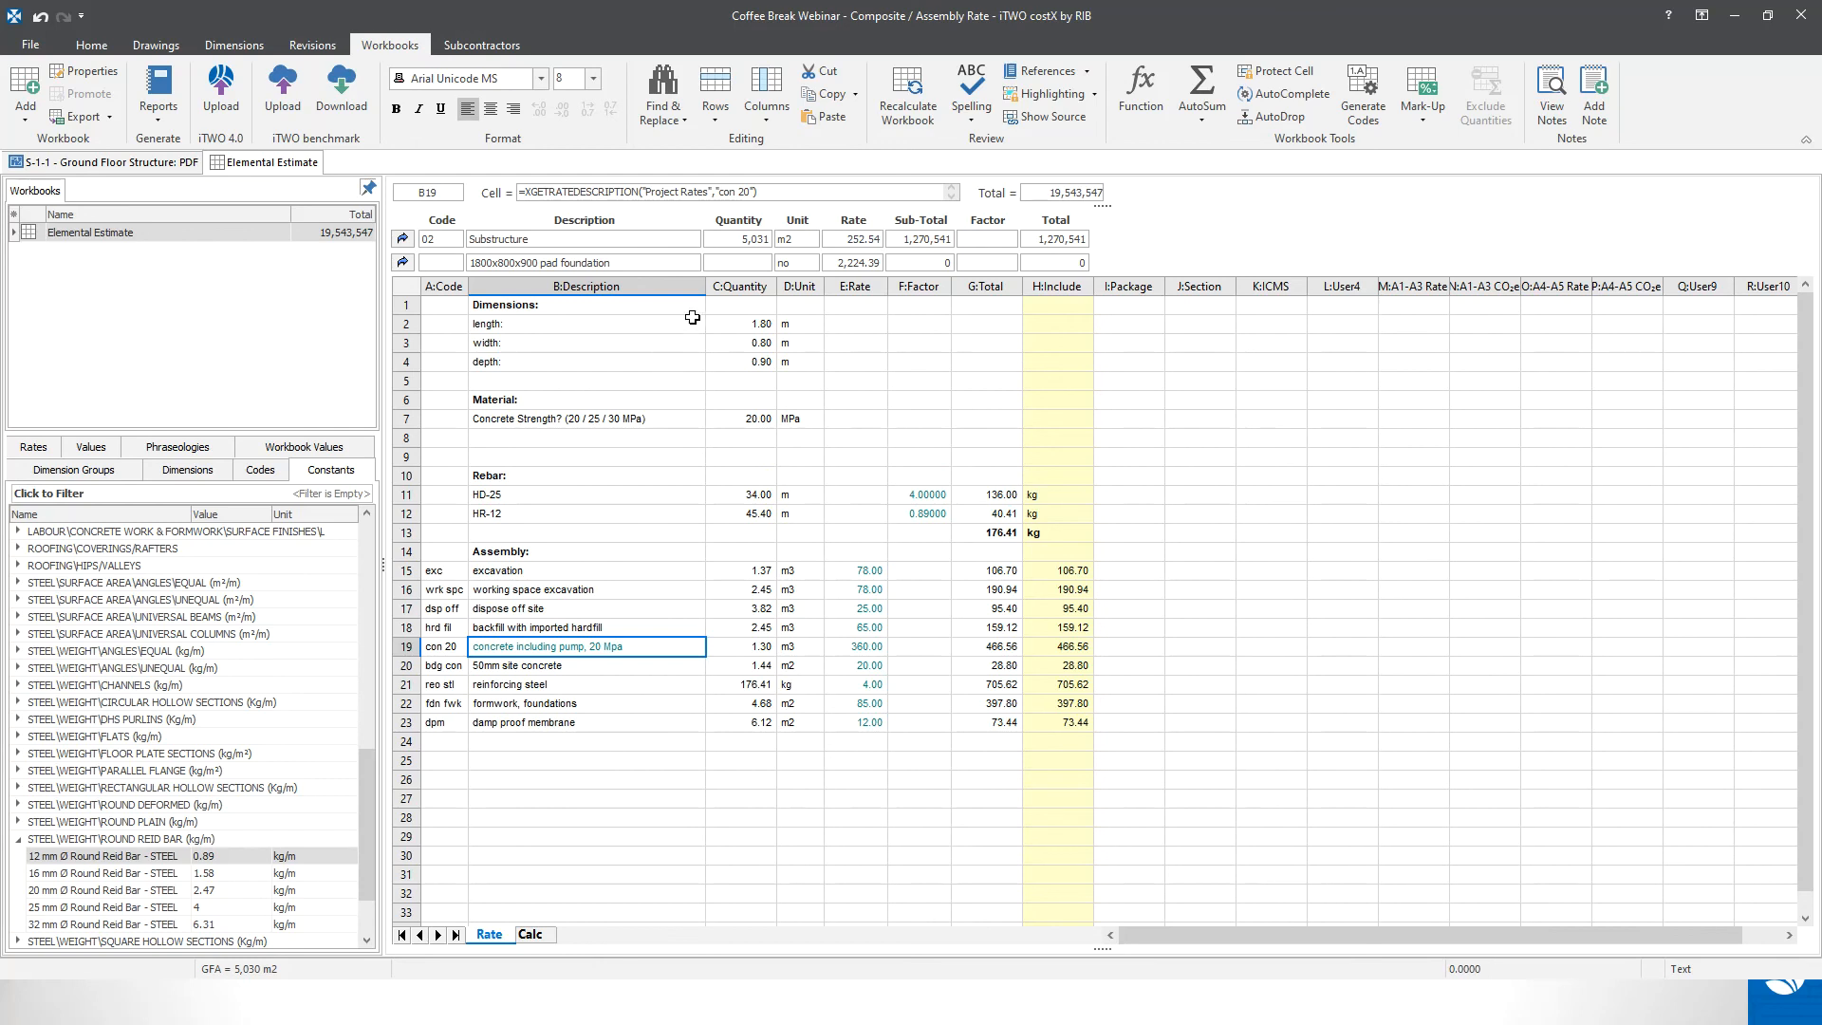
- Make the concrete description formula look up the item's code cell instead of fixed arguments, with =XGETRATEDESCRIPTION(A19)
click(649, 193)
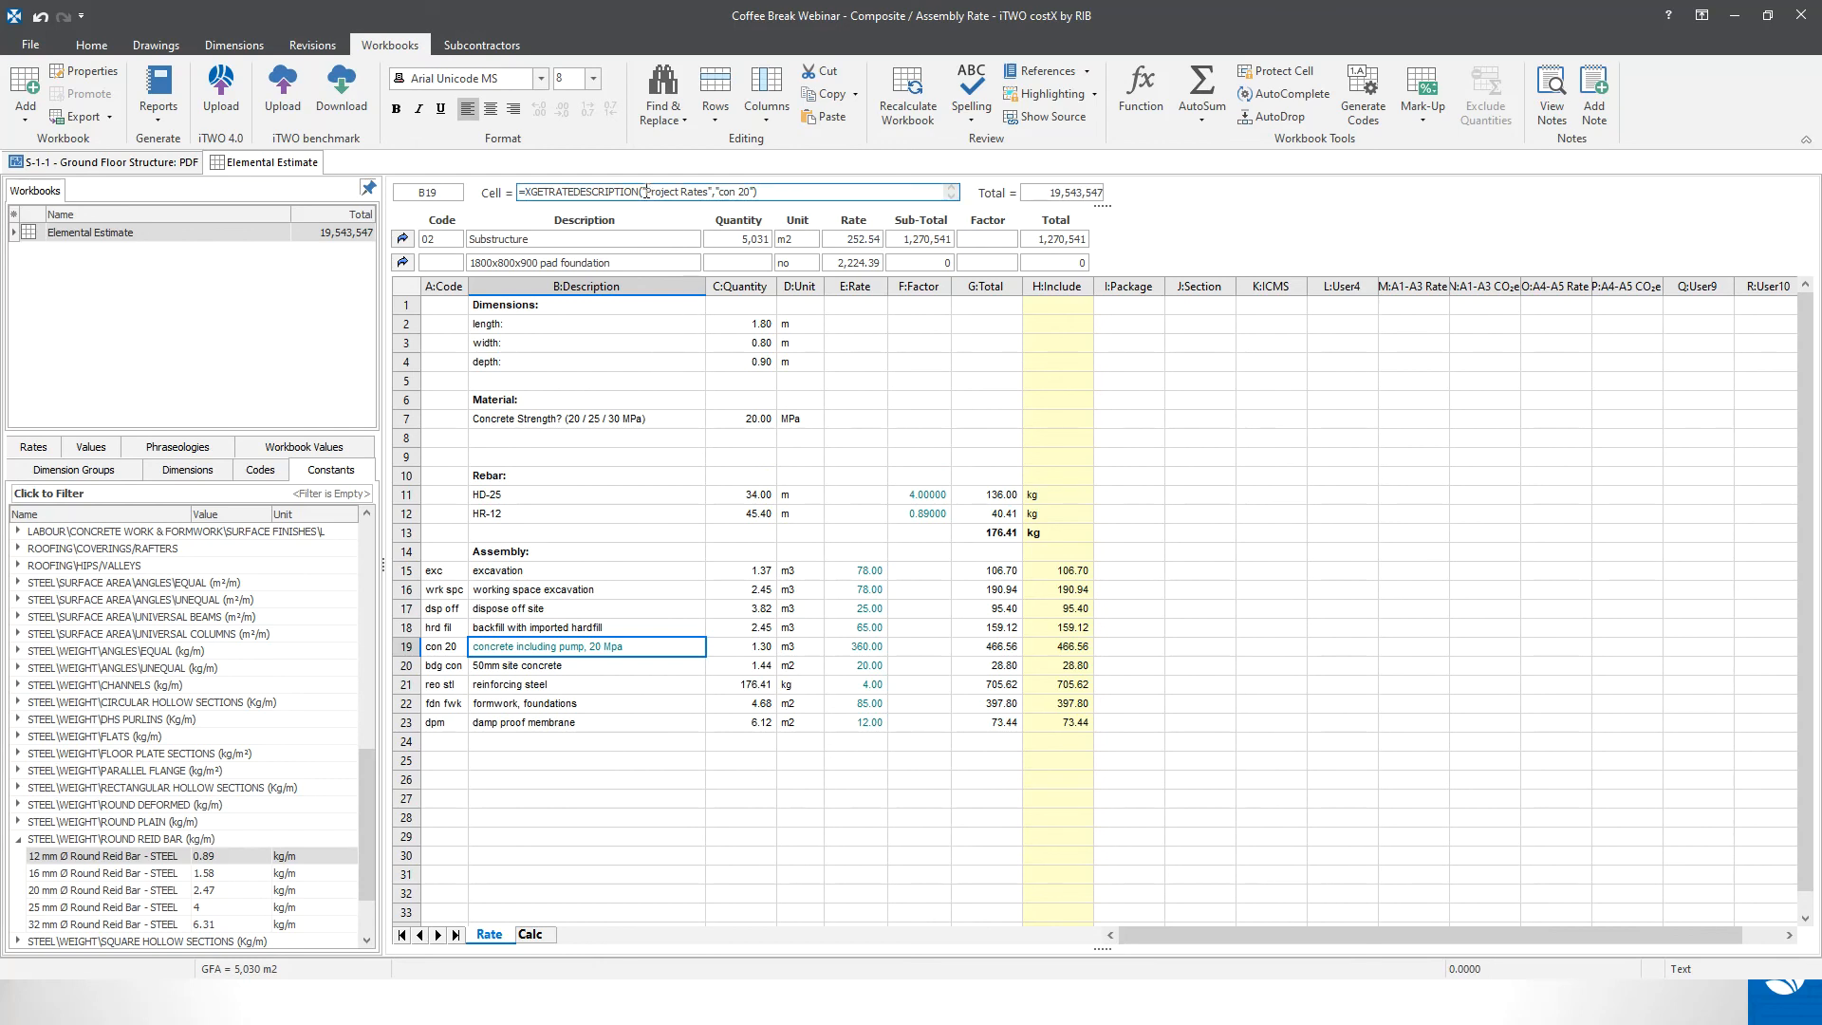
drag(644, 193, 755, 193)
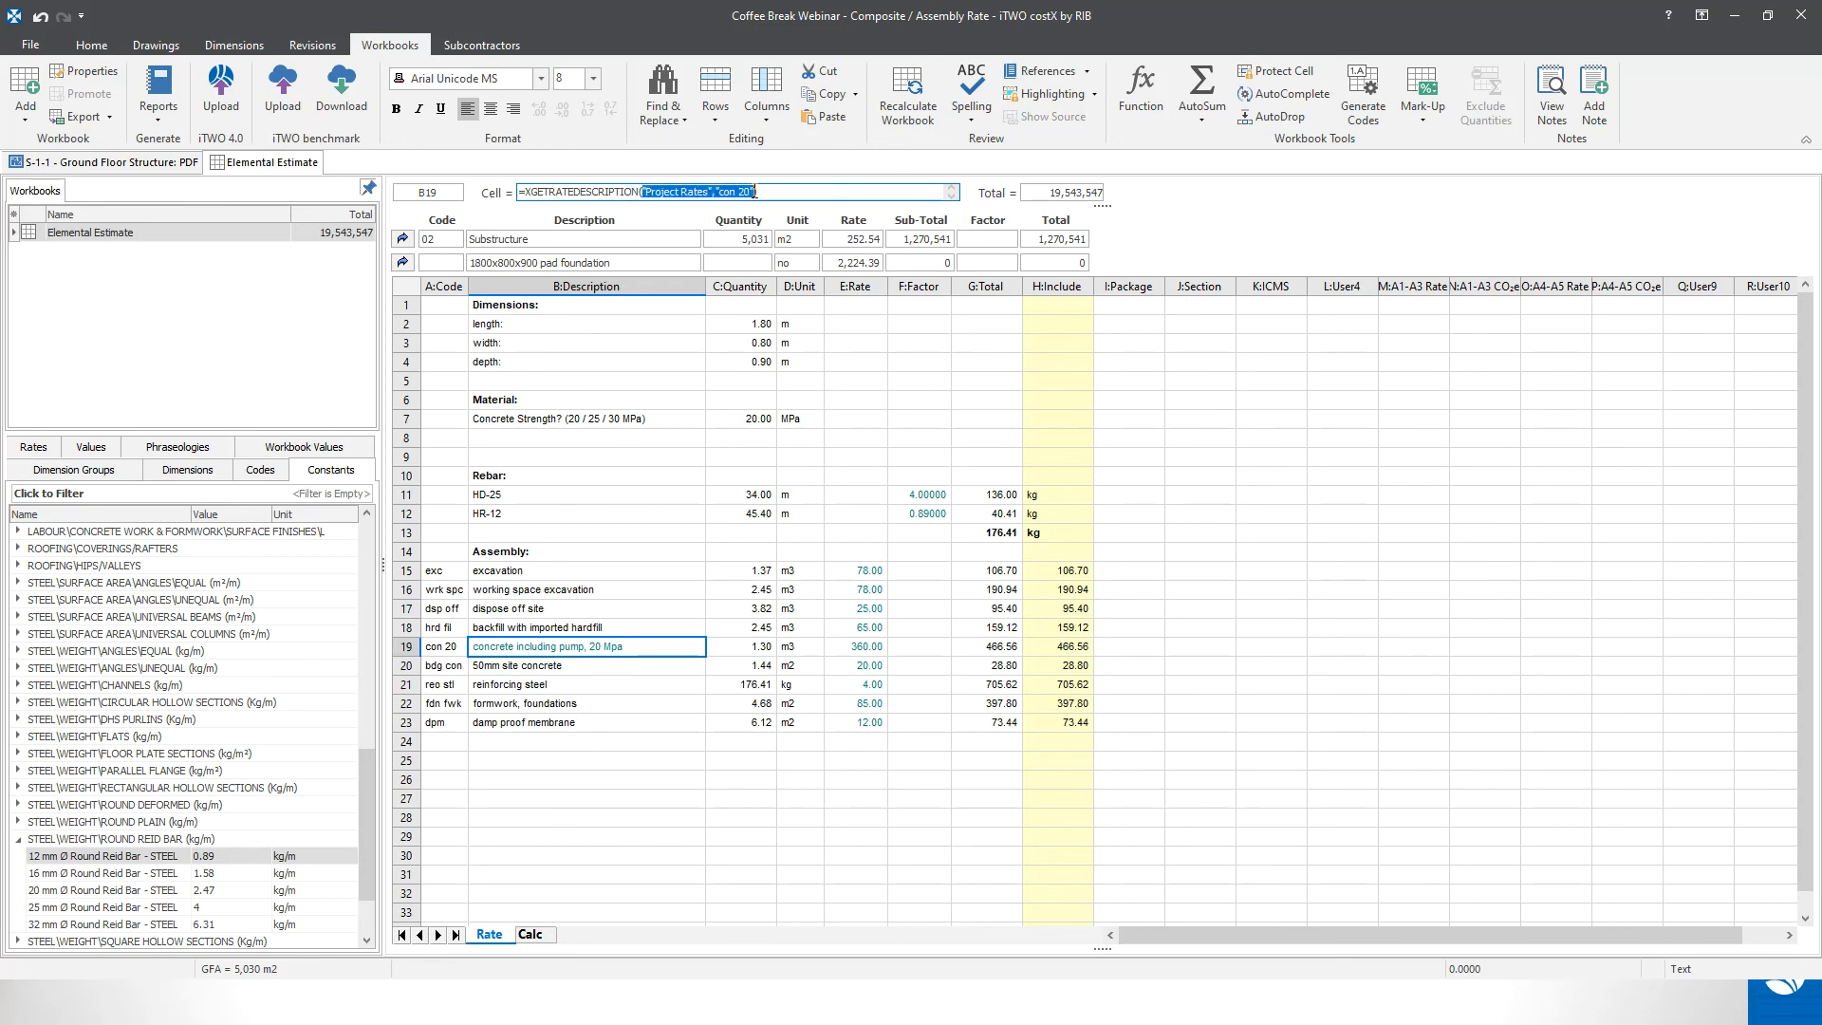
key(Delete)
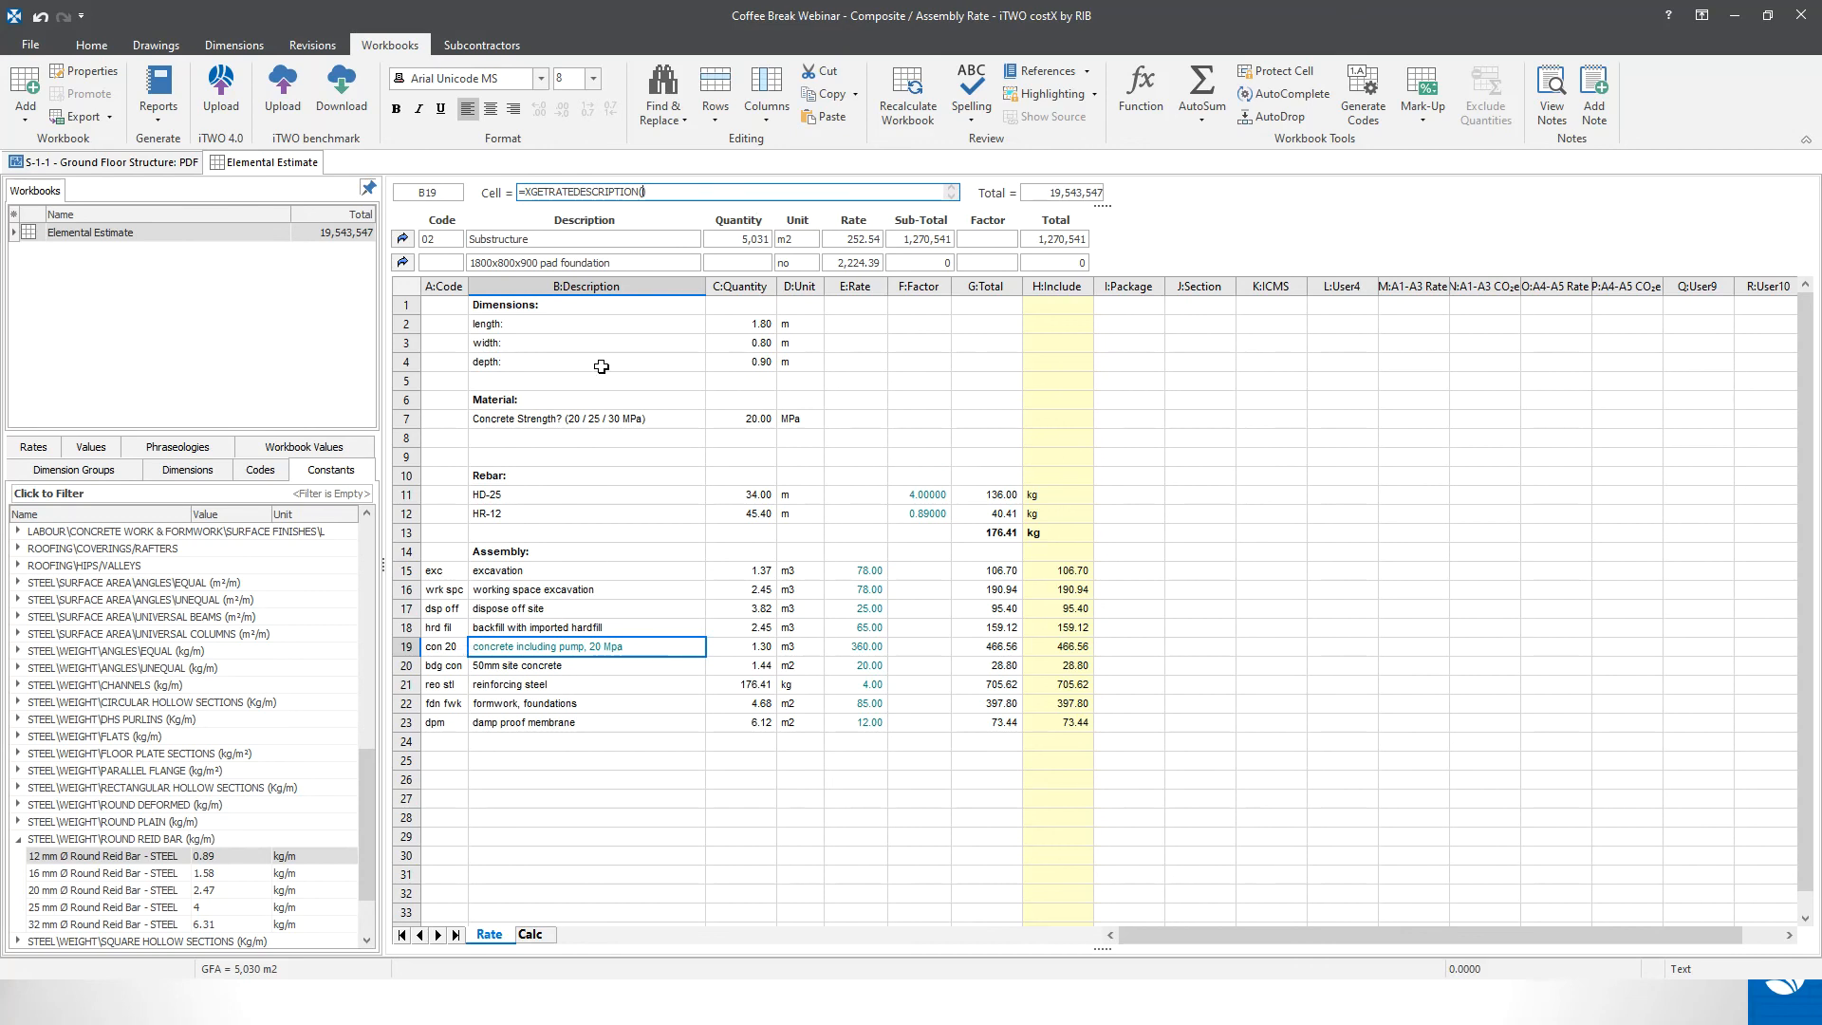
click(443, 650)
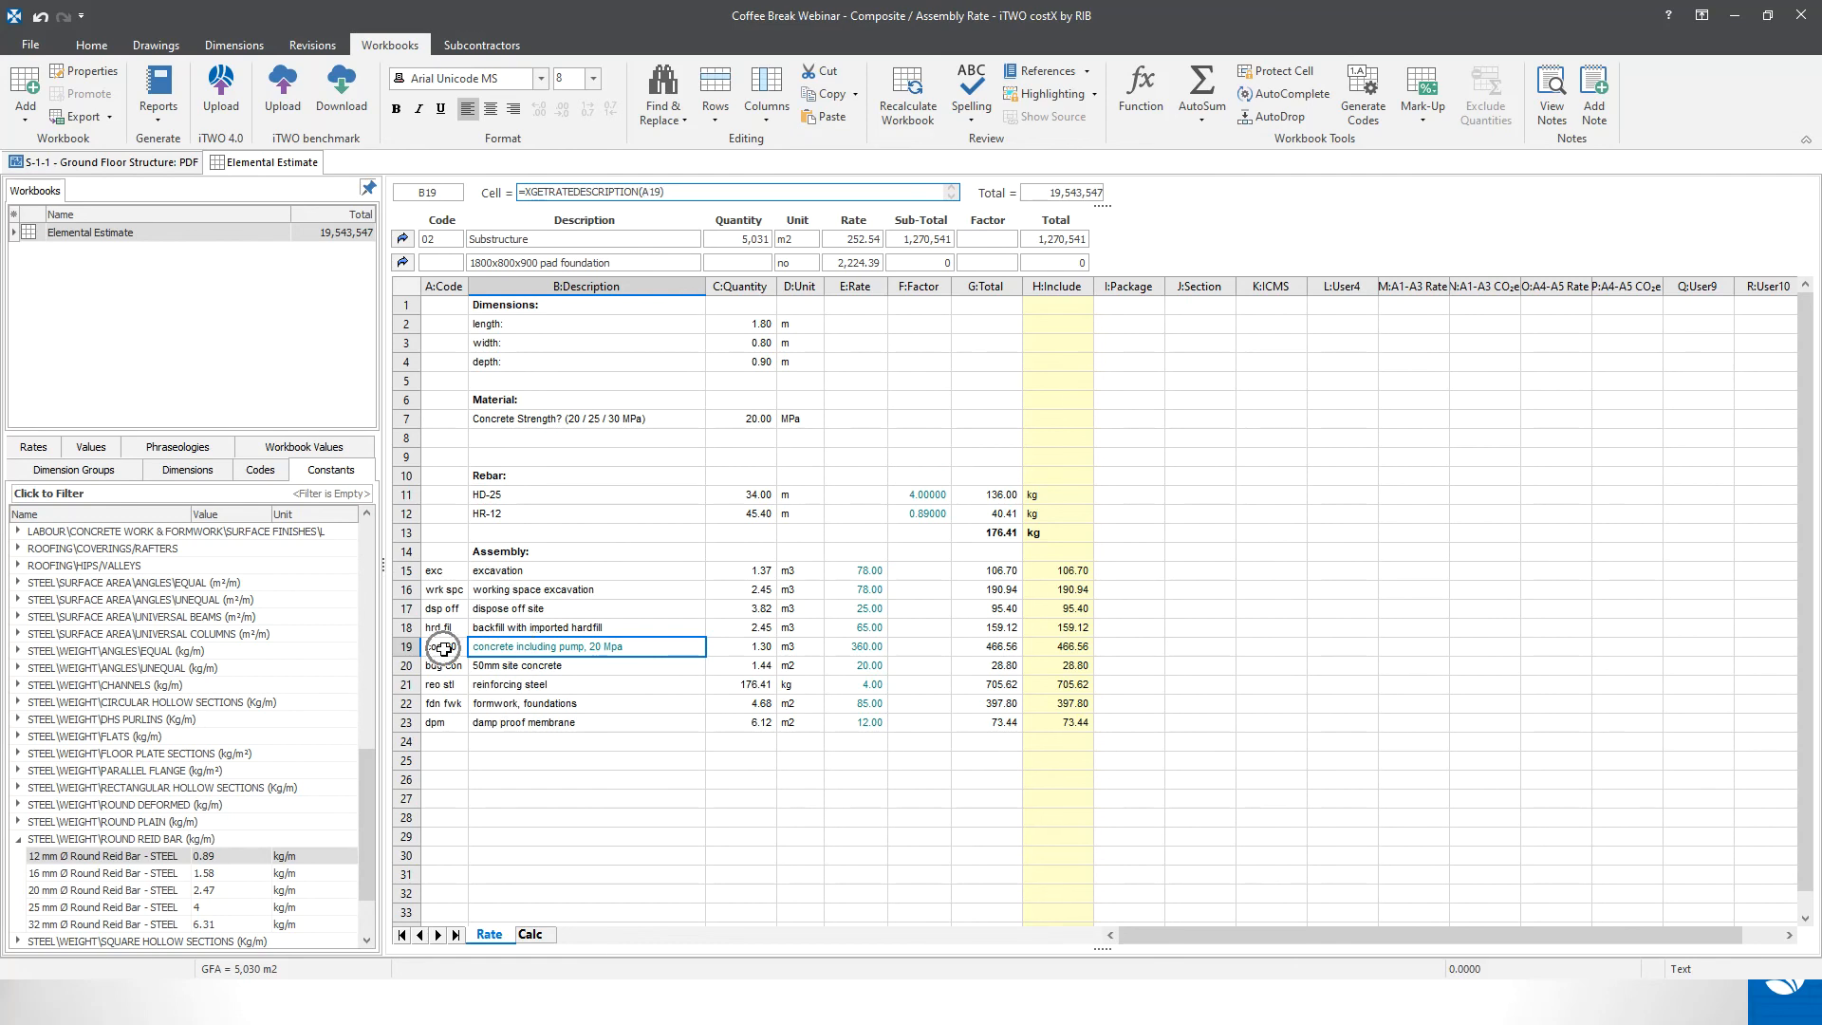
text())
key(BackSpace)
text())
key(Return)
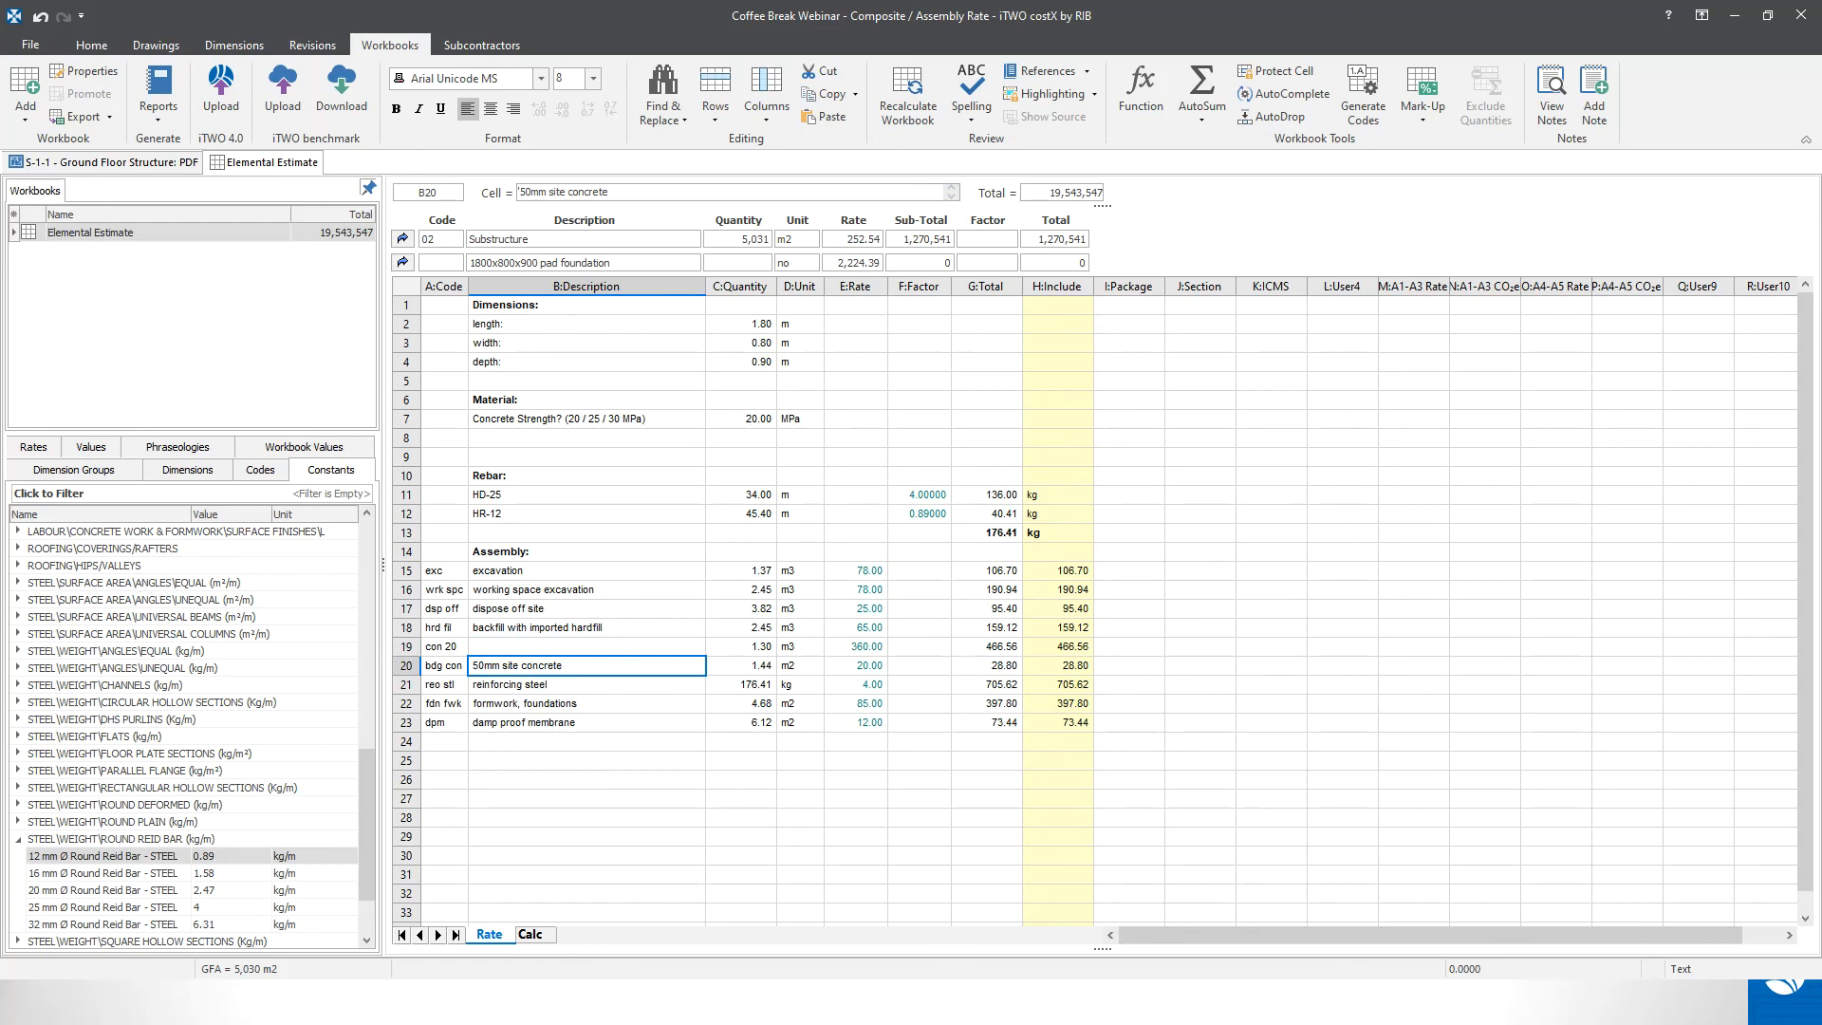
click(577, 649)
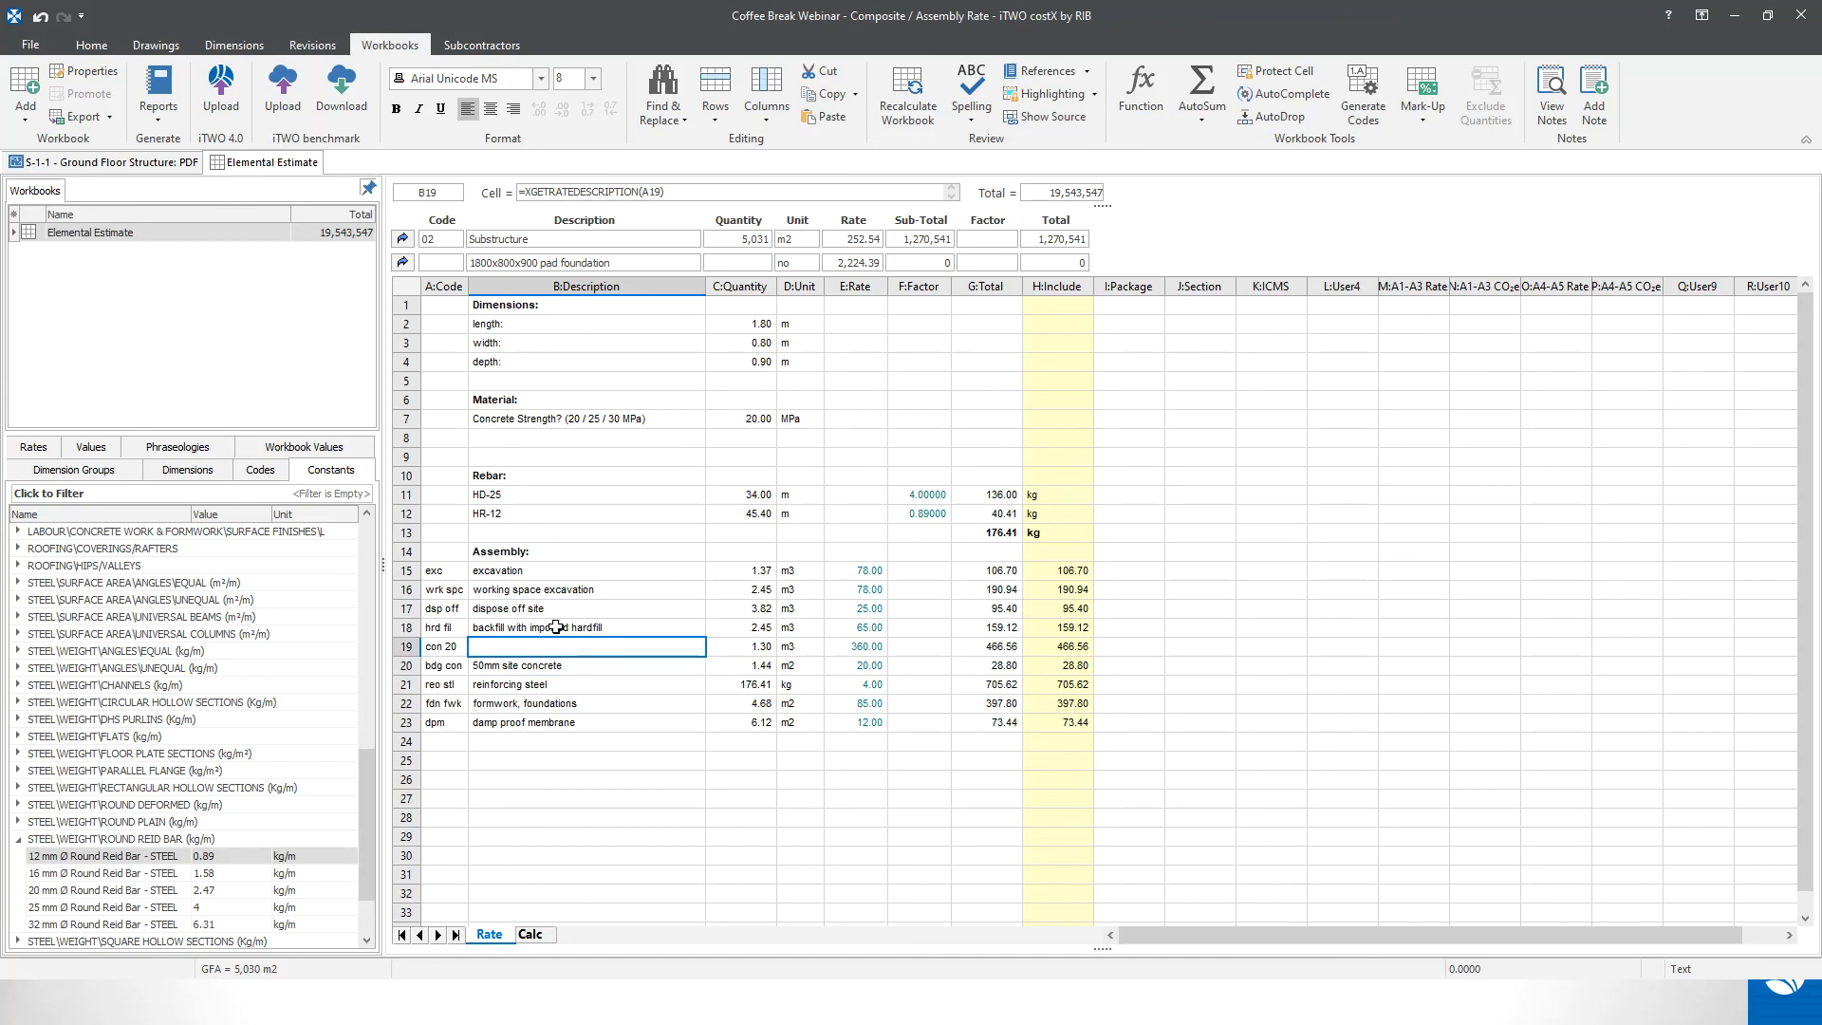
- Set the default rate library of the Elemental Estimate workbook to Project Rates
double_click(172, 239)
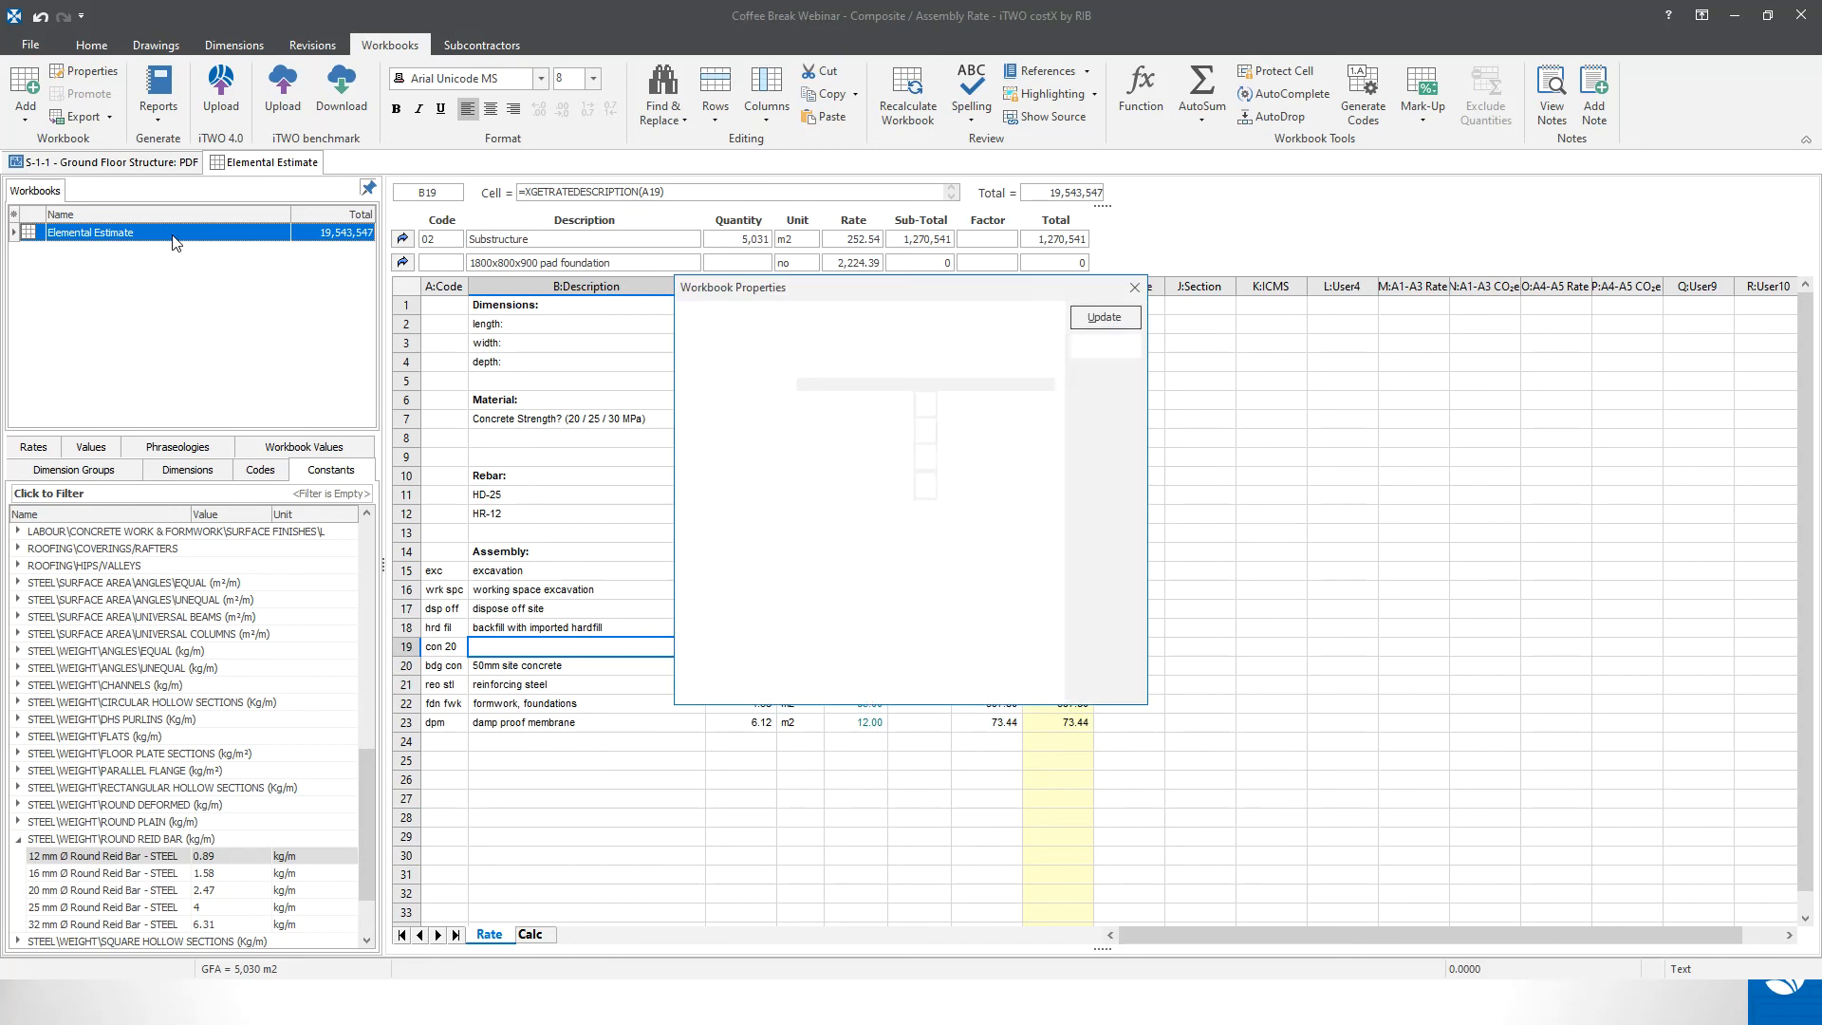
click(1047, 365)
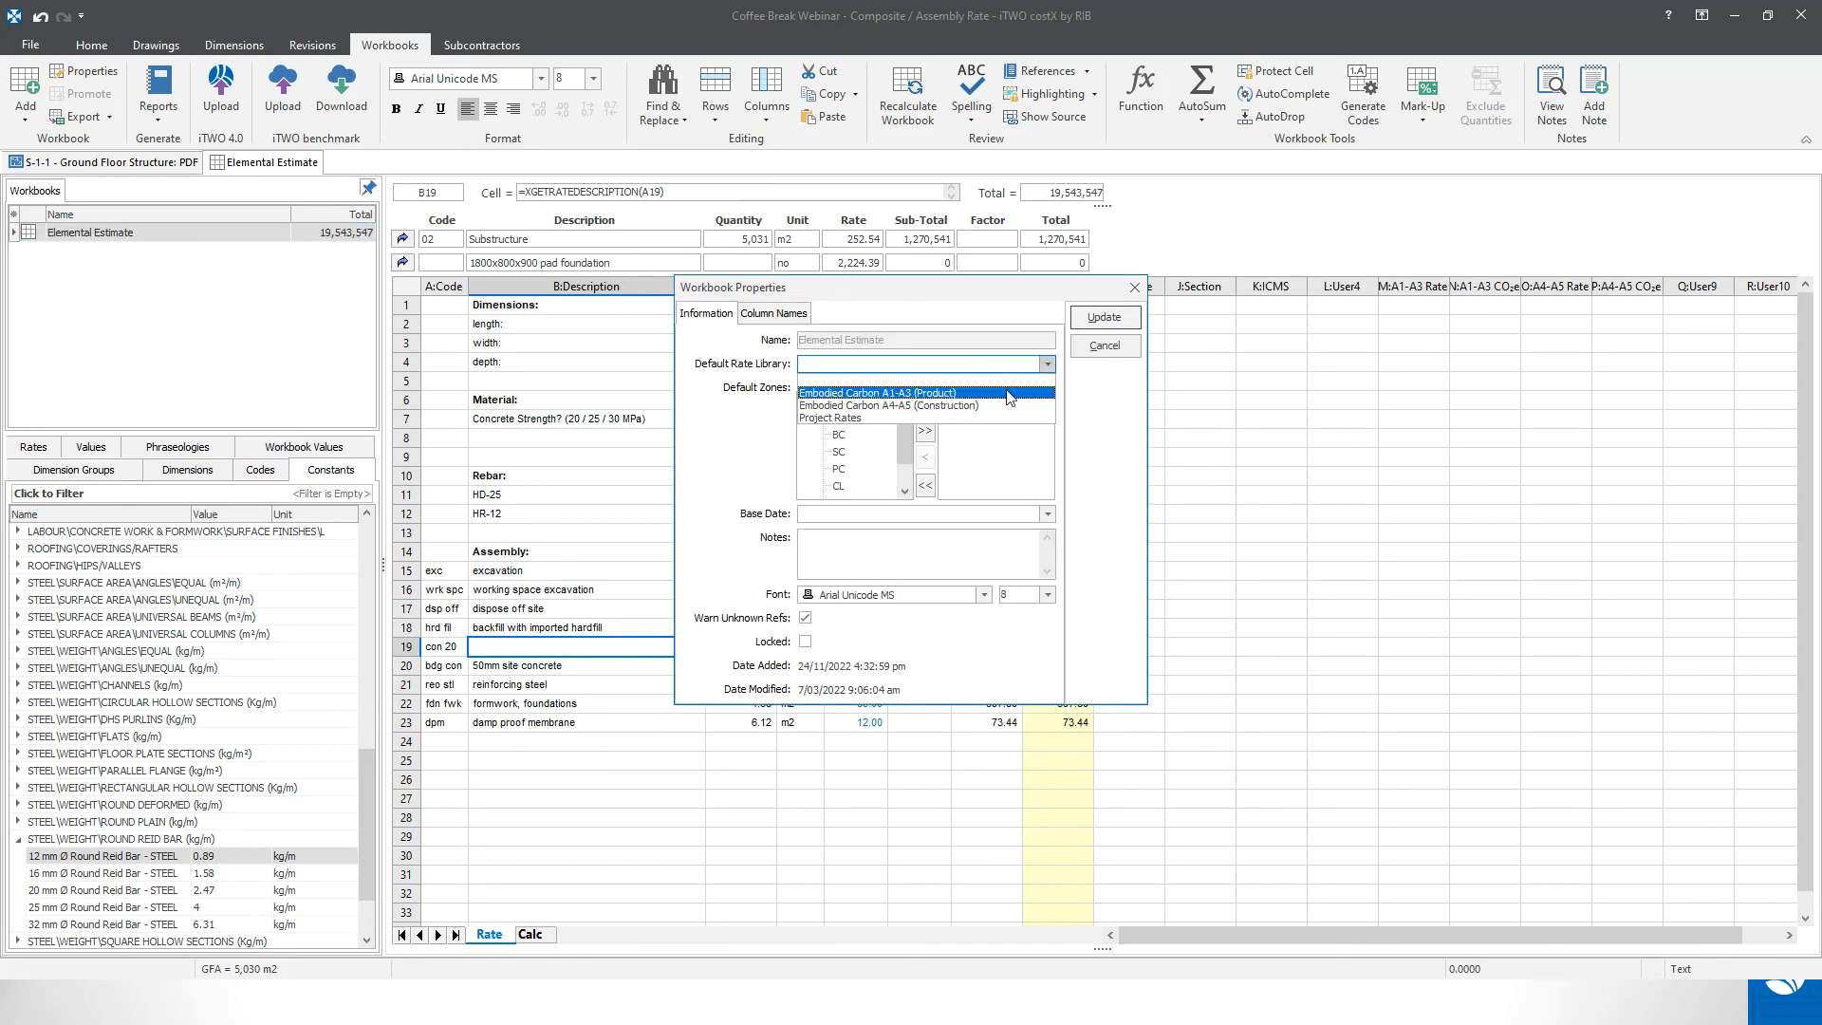
click(992, 419)
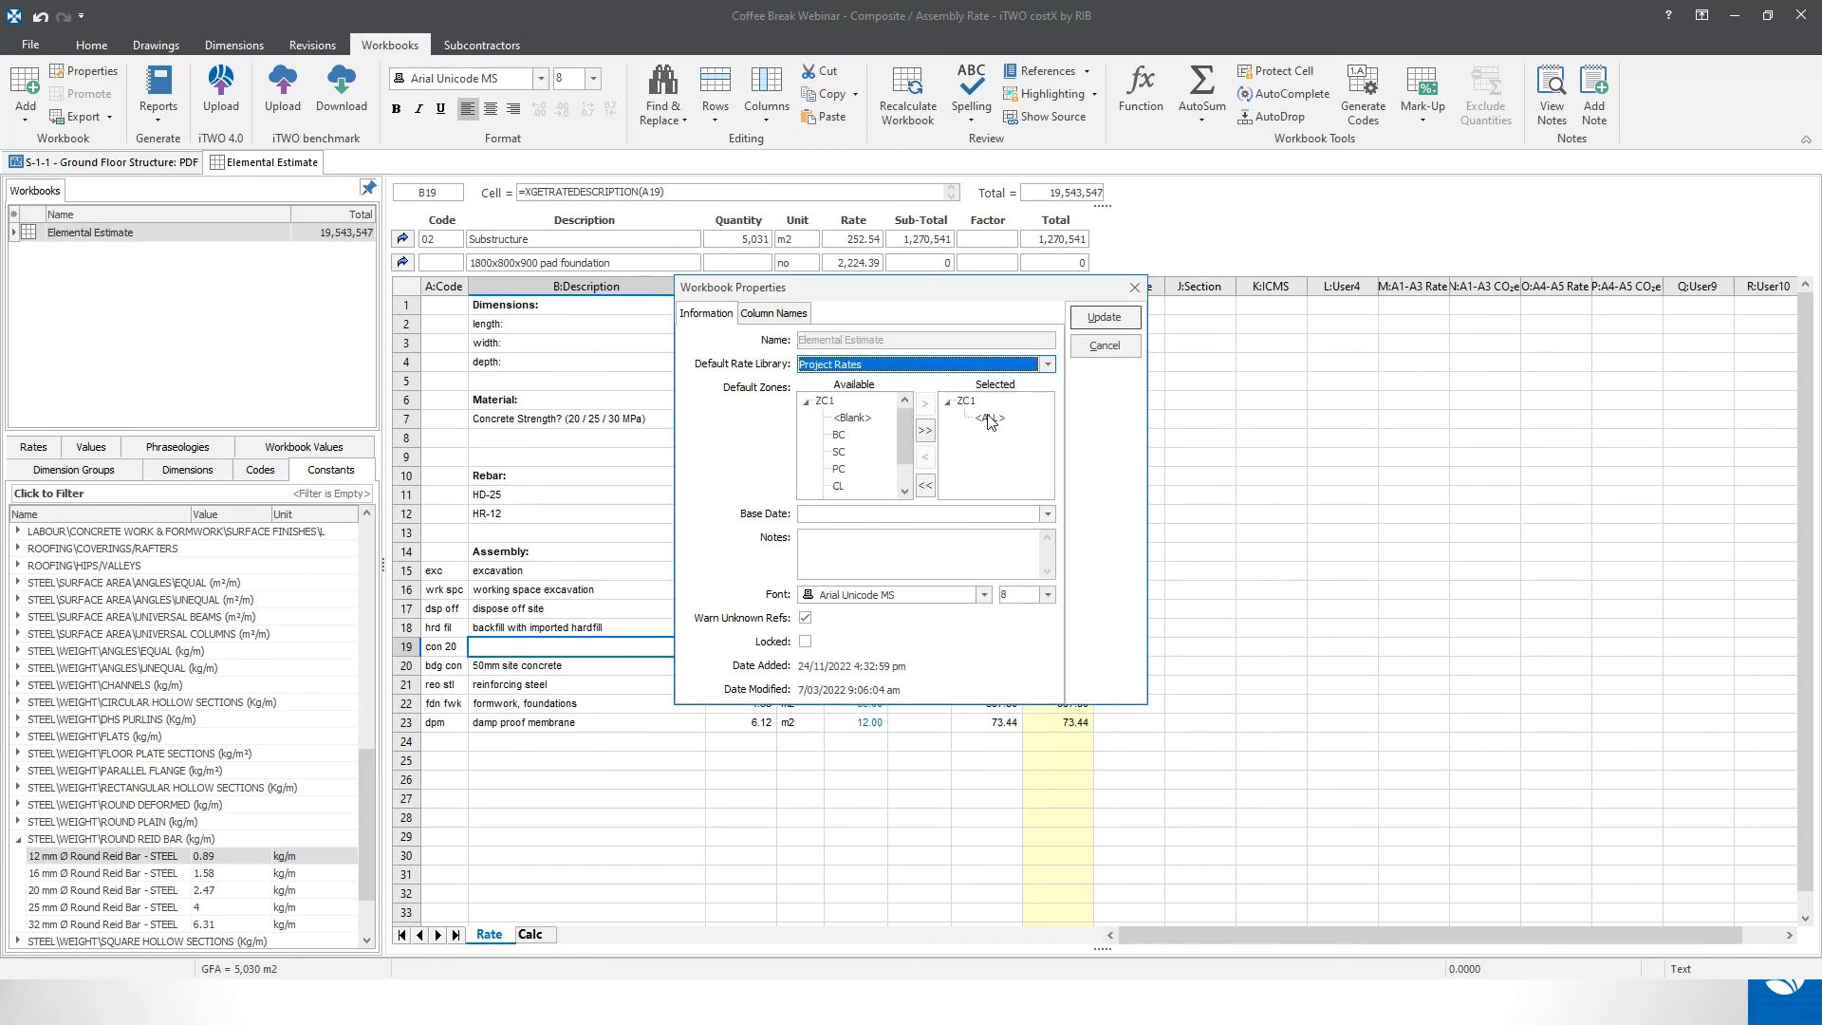
click(1104, 319)
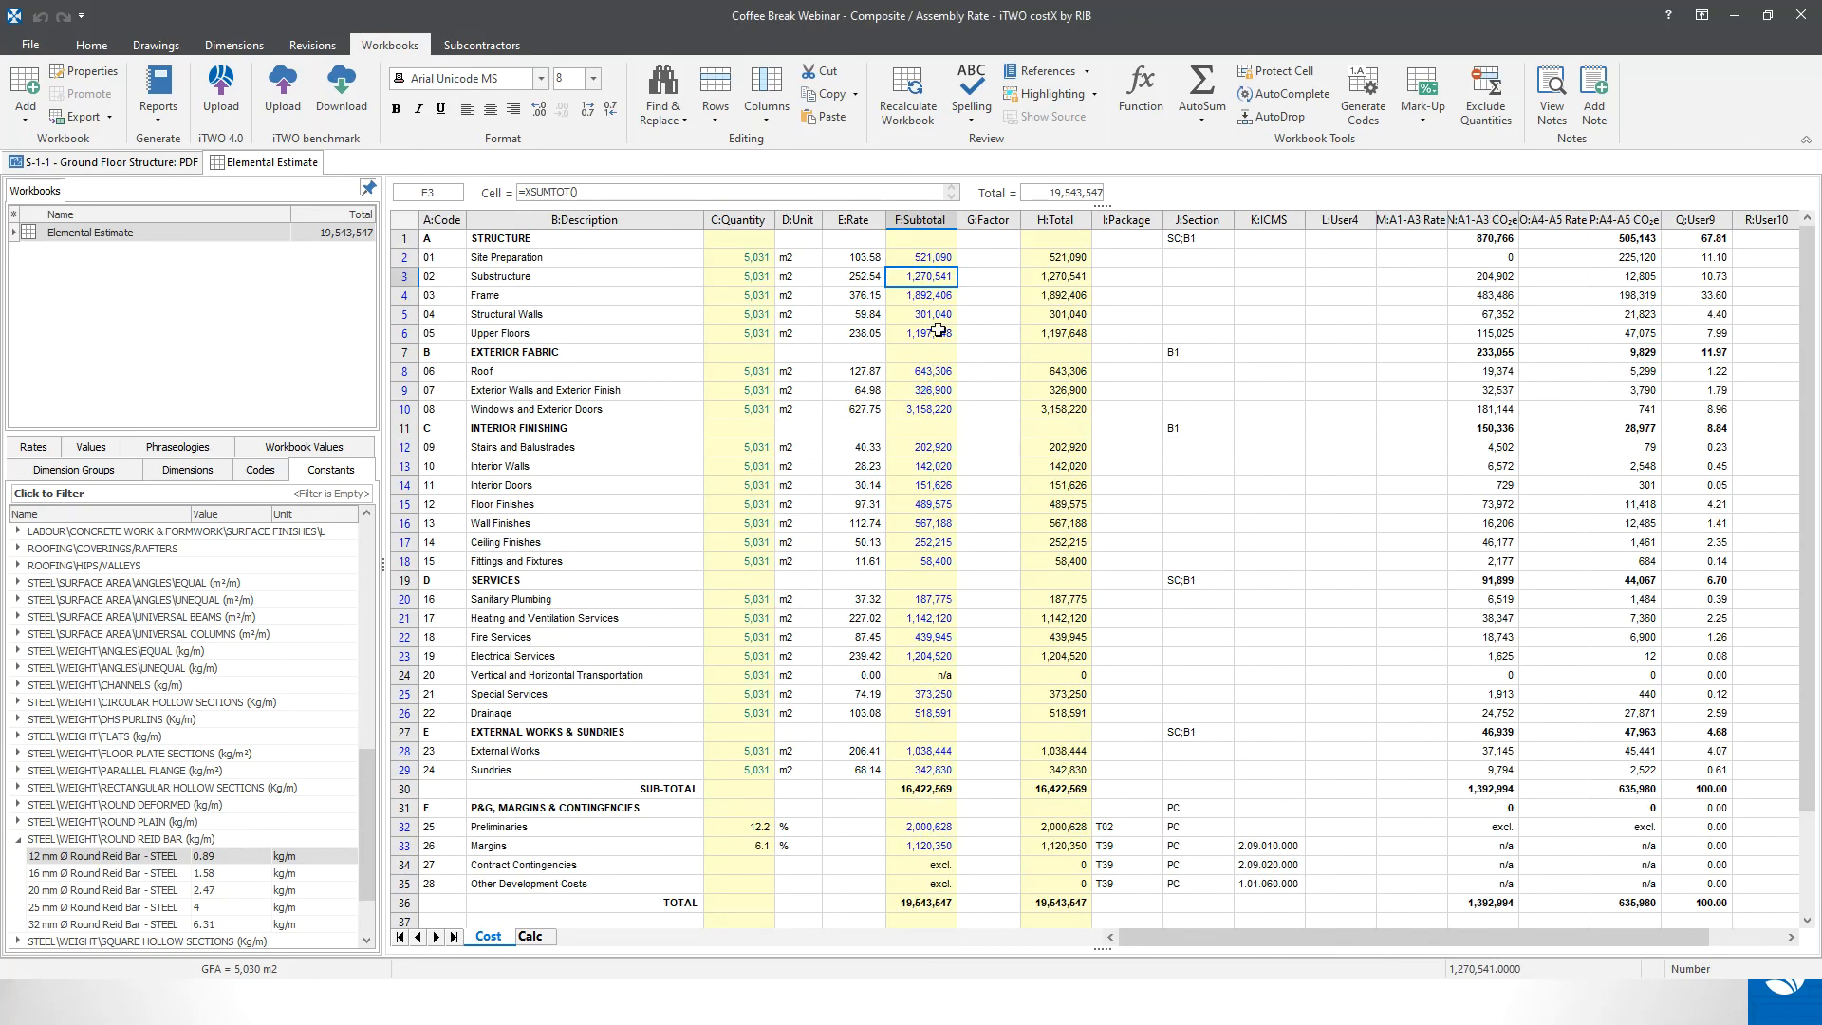
- Reopen the rate build-up of the 1800x800x900 pad foundation under Substructure and check the concrete item's description
double_click(938, 279)
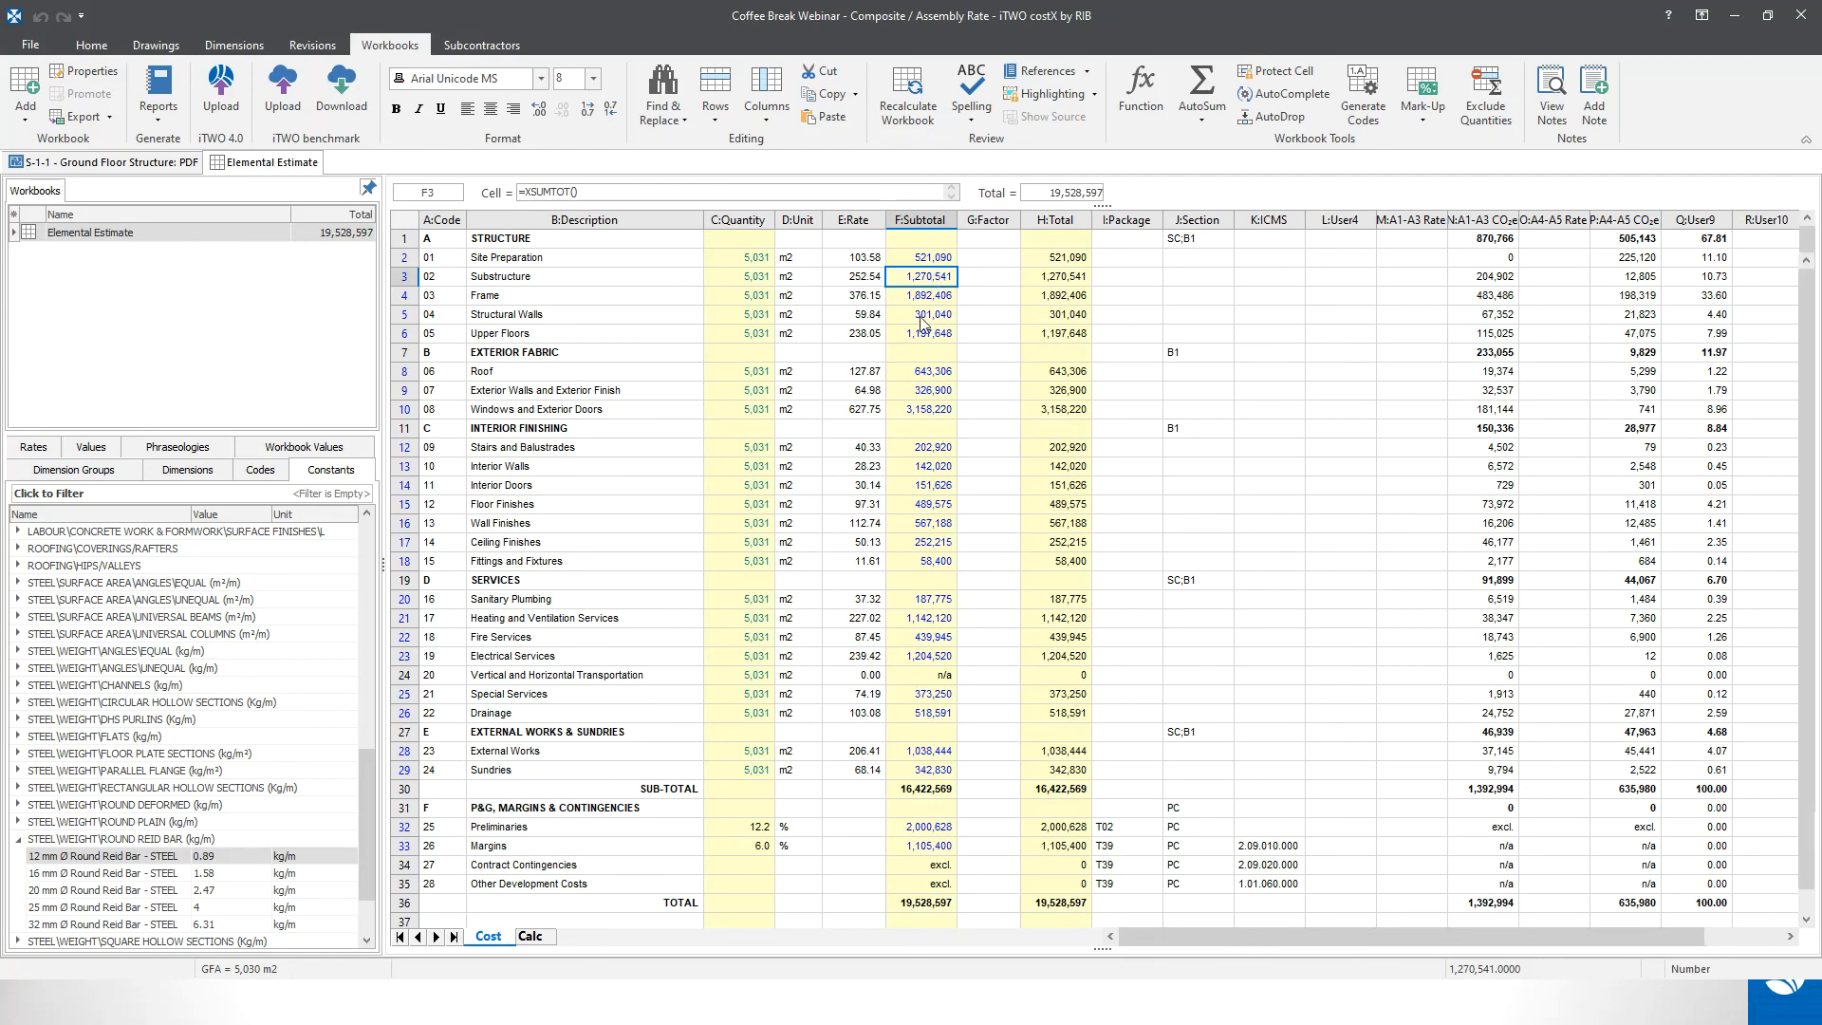
click(864, 492)
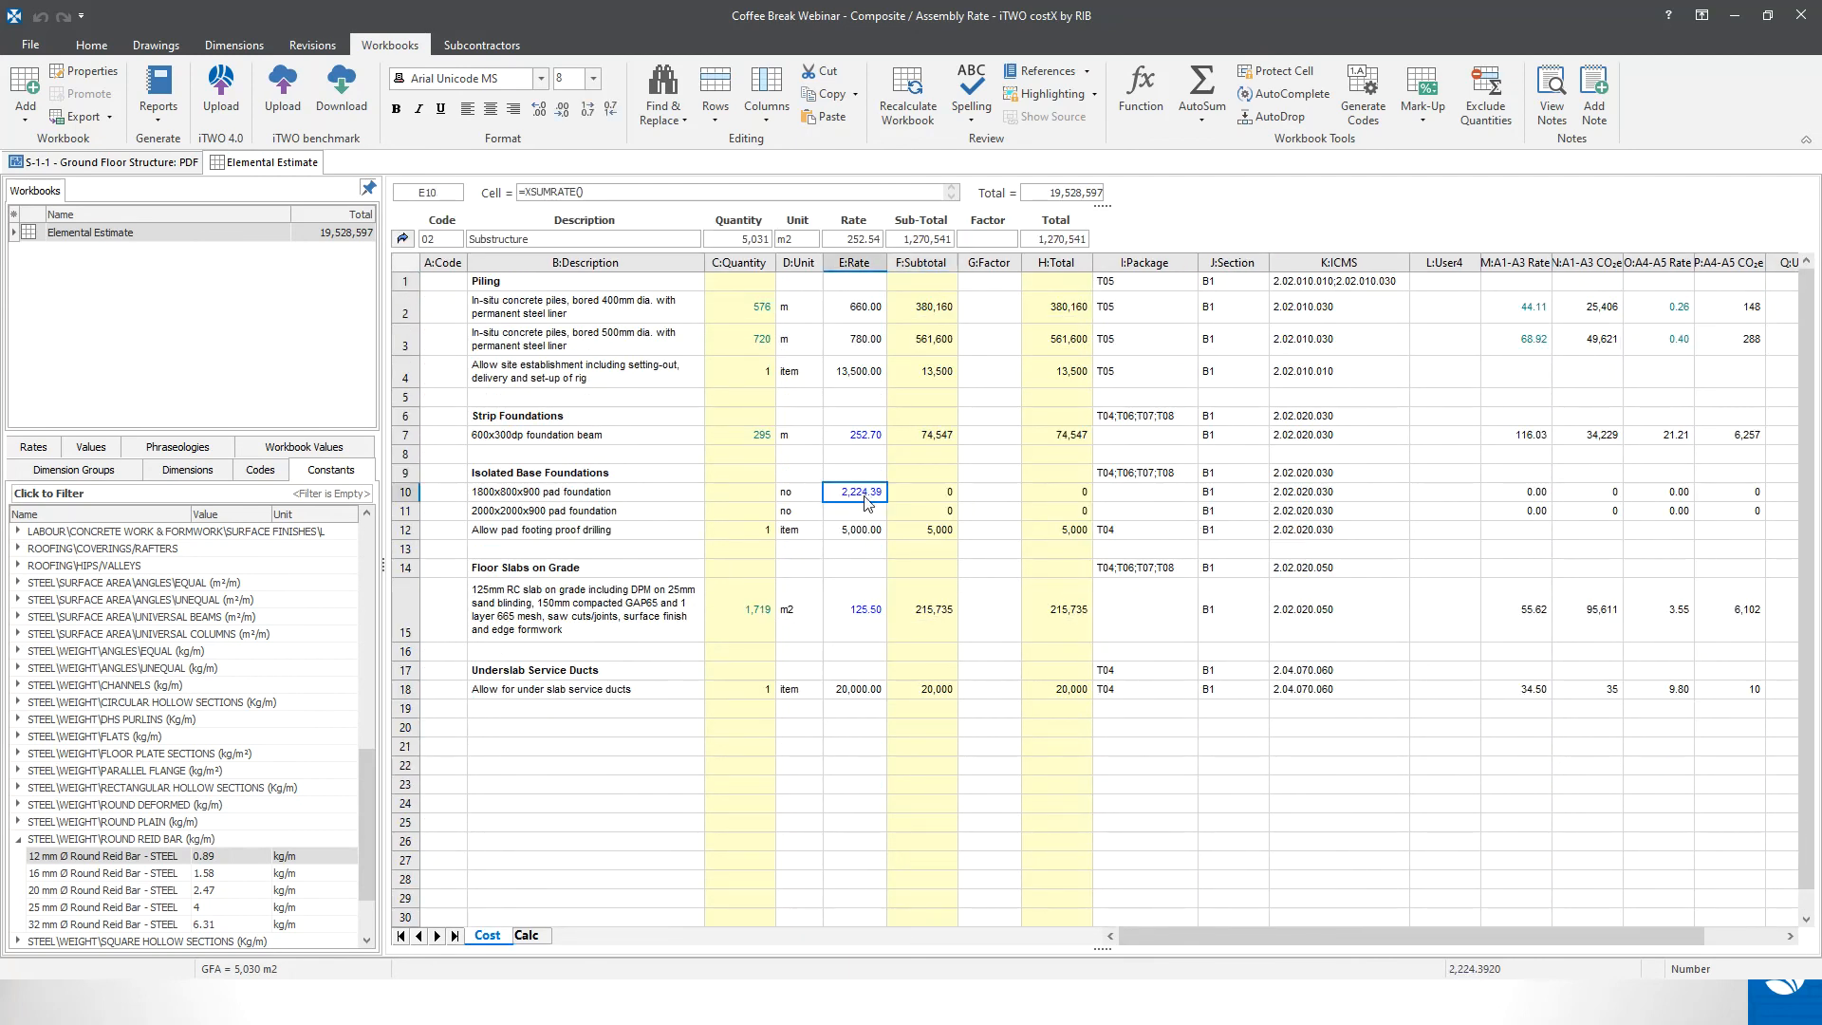
double_click(864, 493)
click(630, 653)
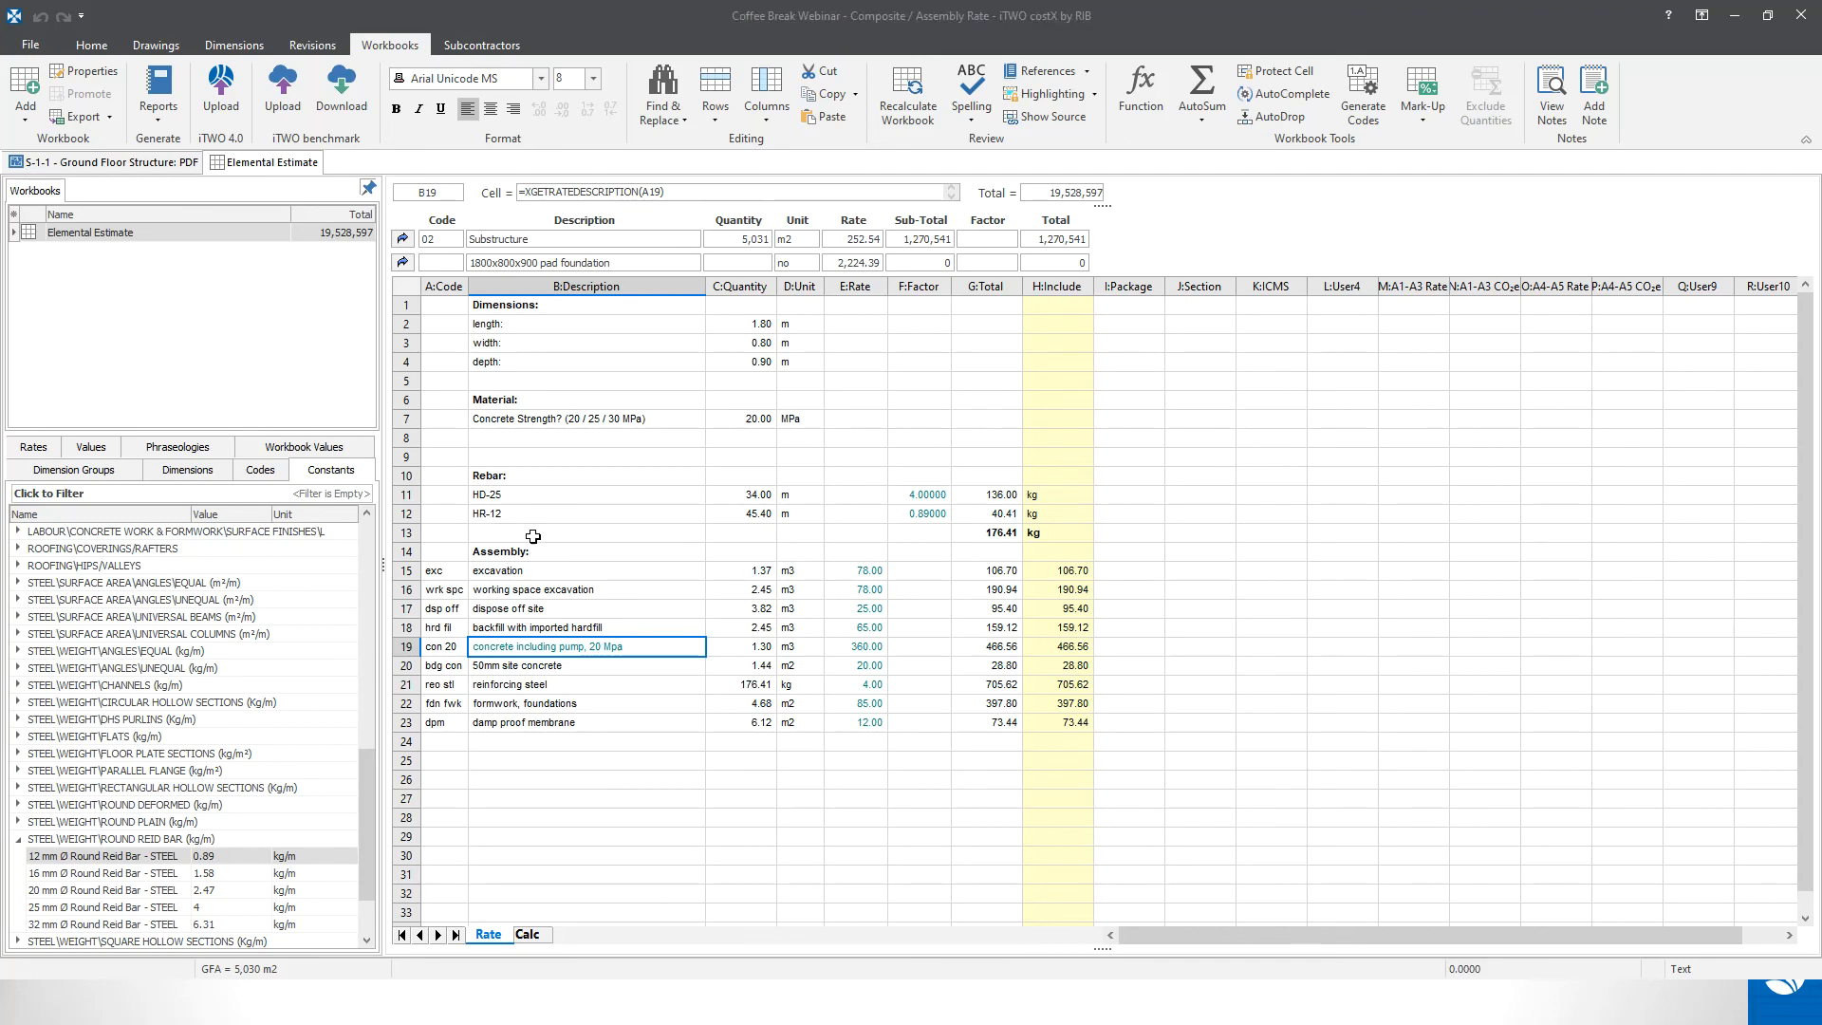
- Make the concrete item's rate formula look up its code cell instead of fixed arguments, with =XGETRATE(A19,2)
click(876, 650)
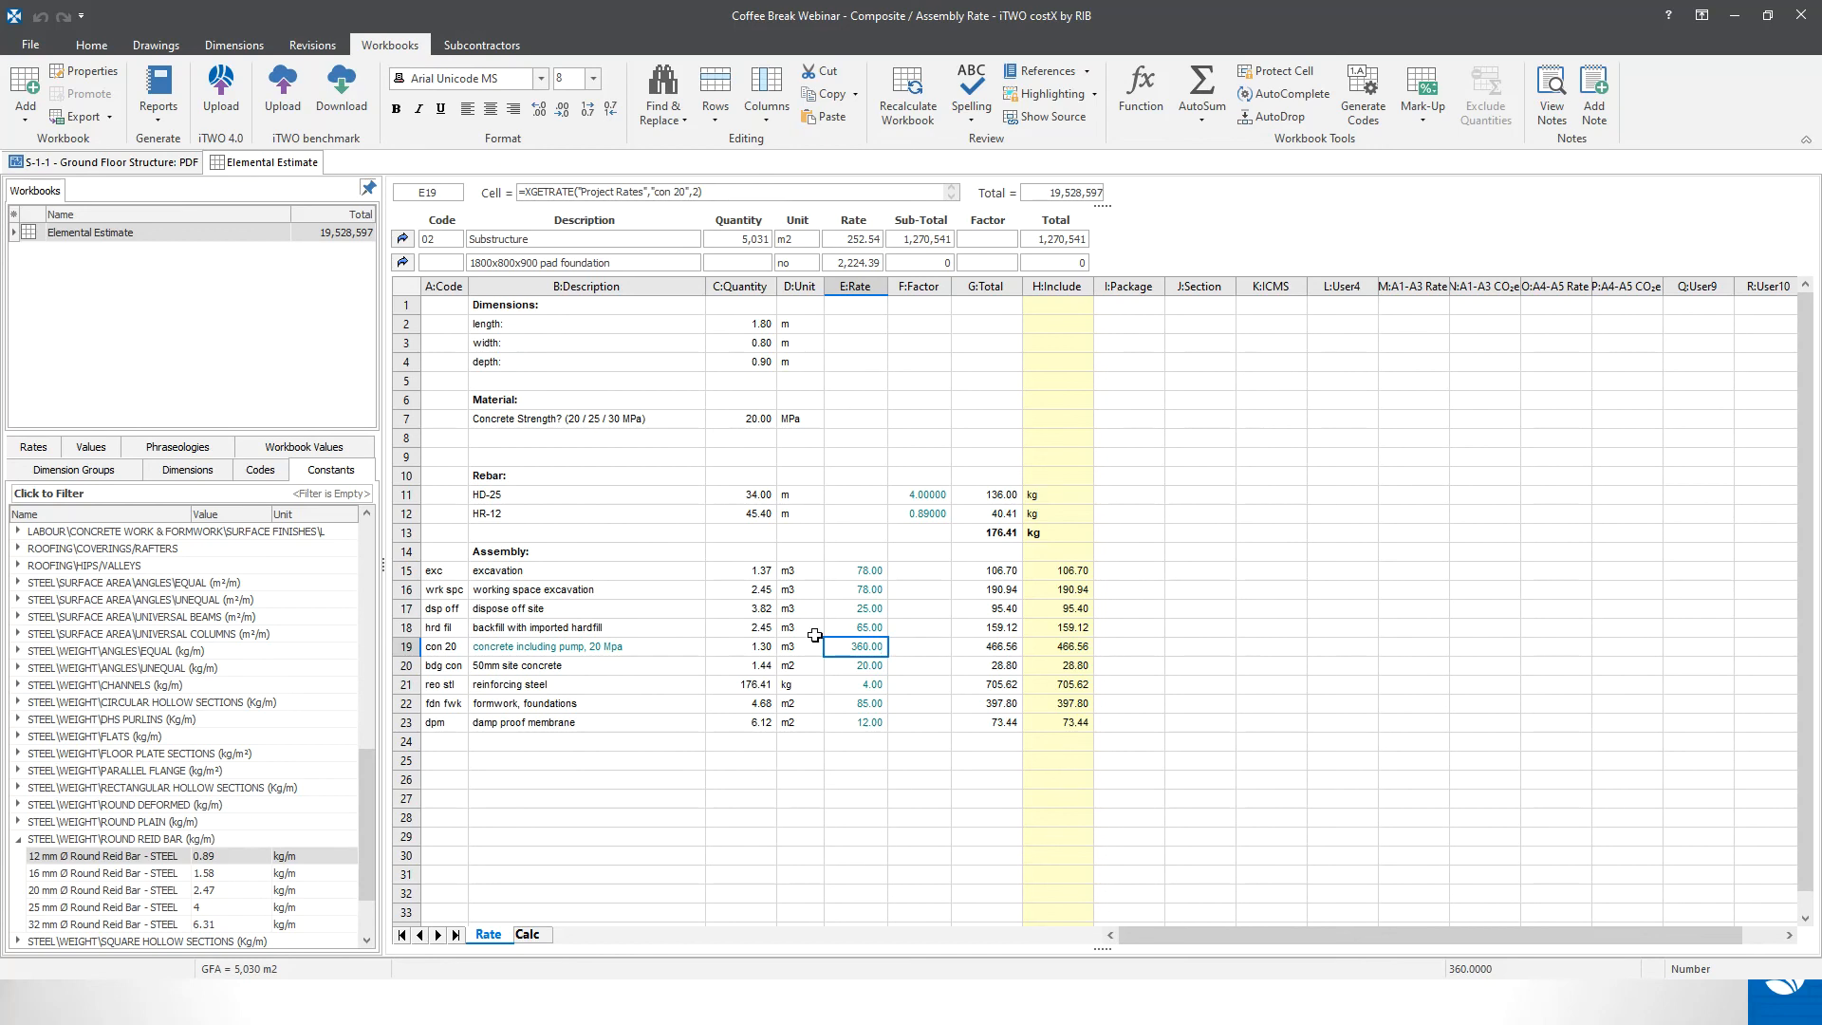
click(36, 447)
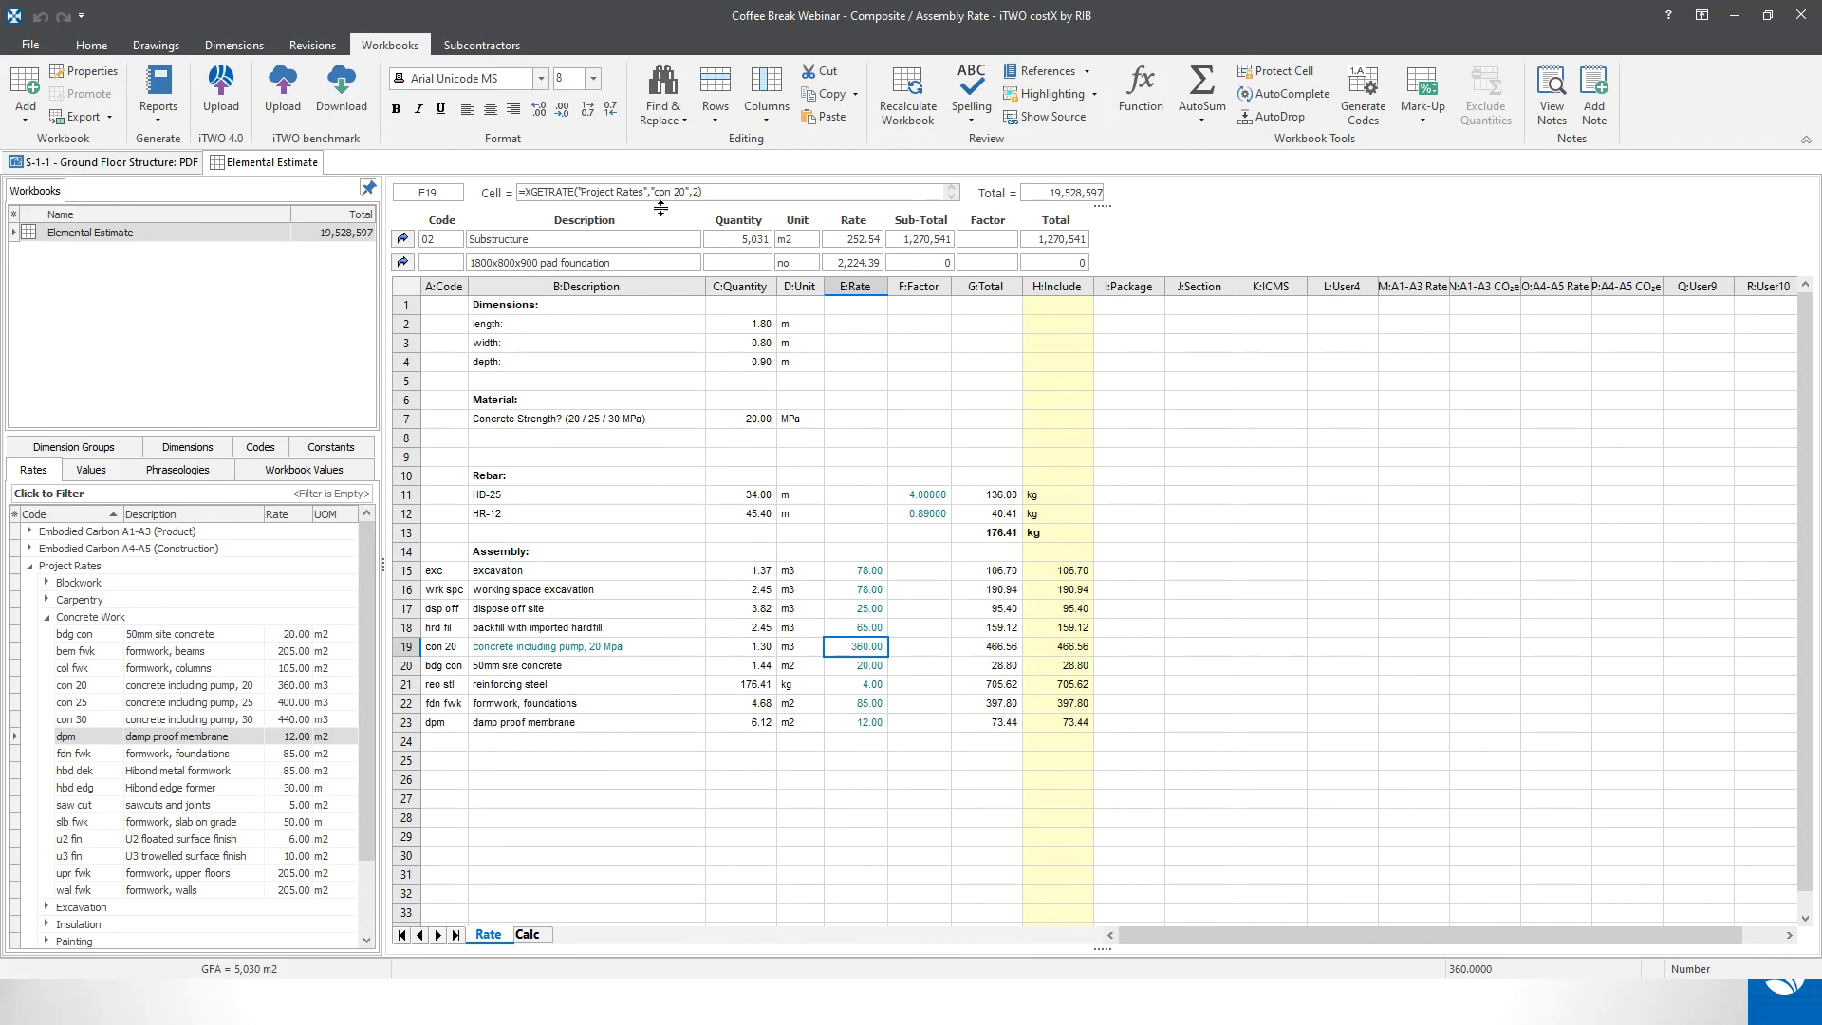
drag(690, 191, 581, 192)
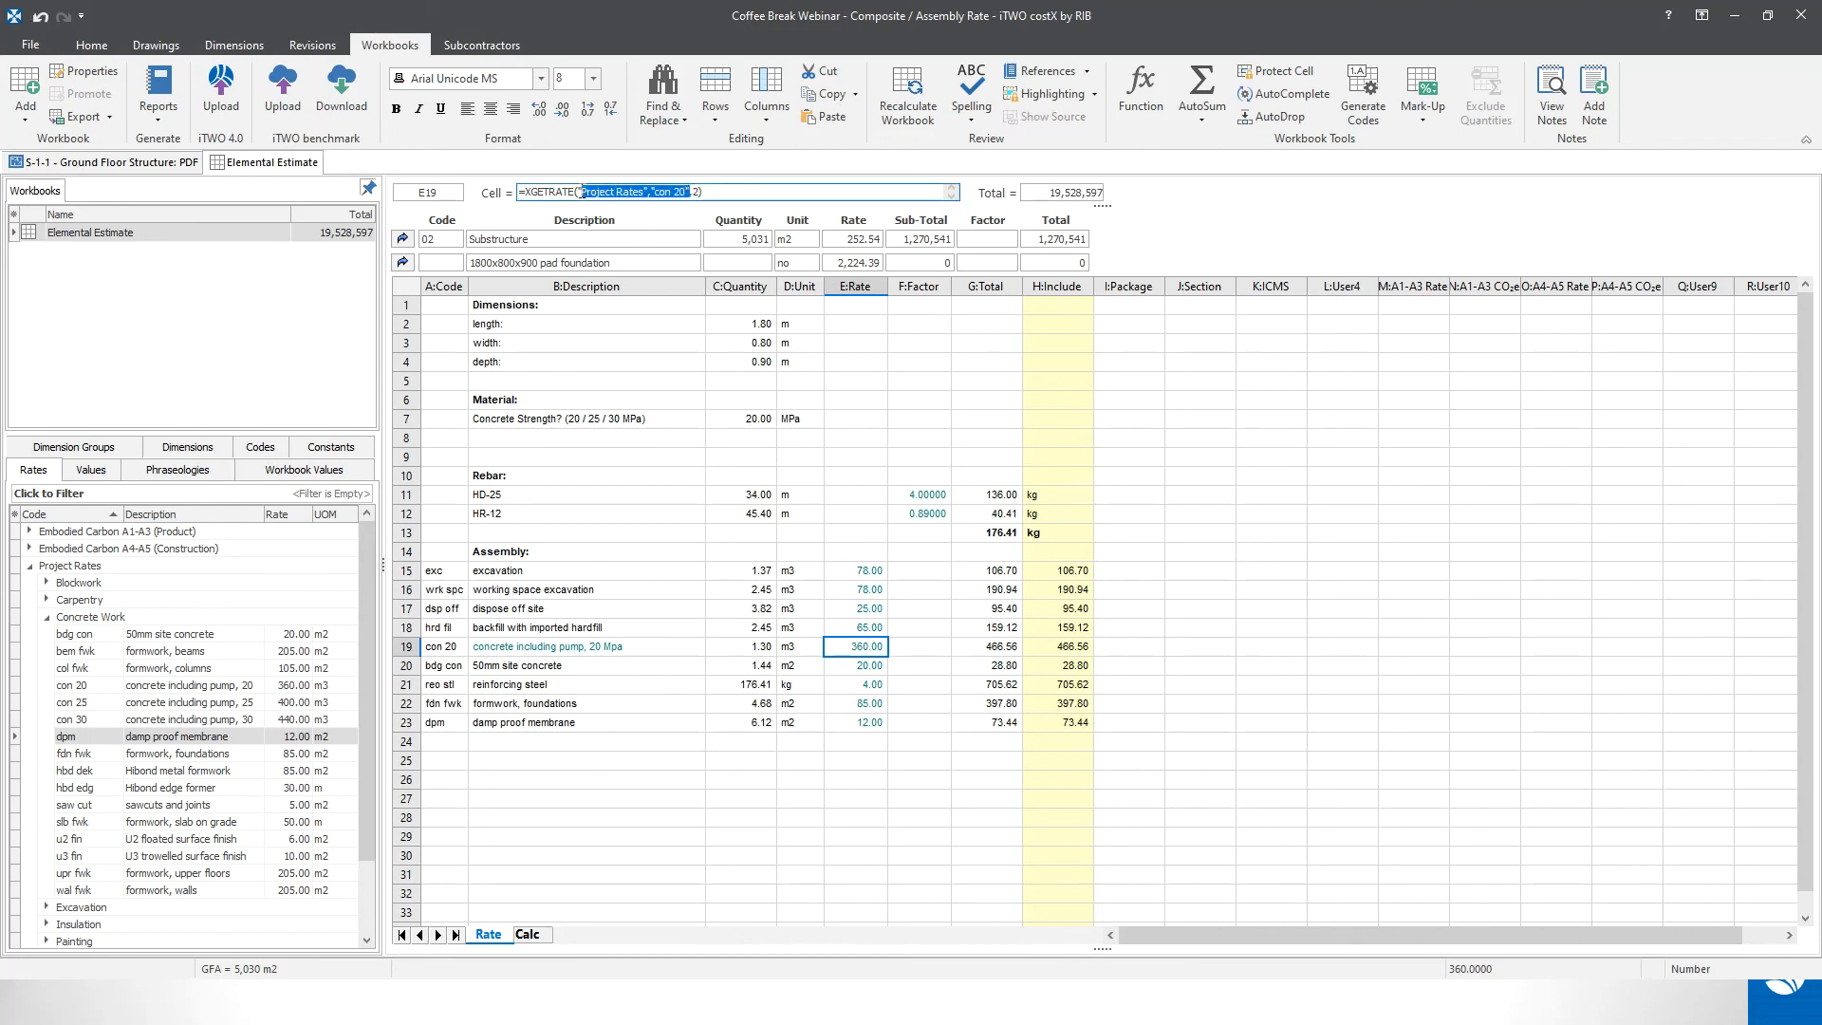
key(Delete)
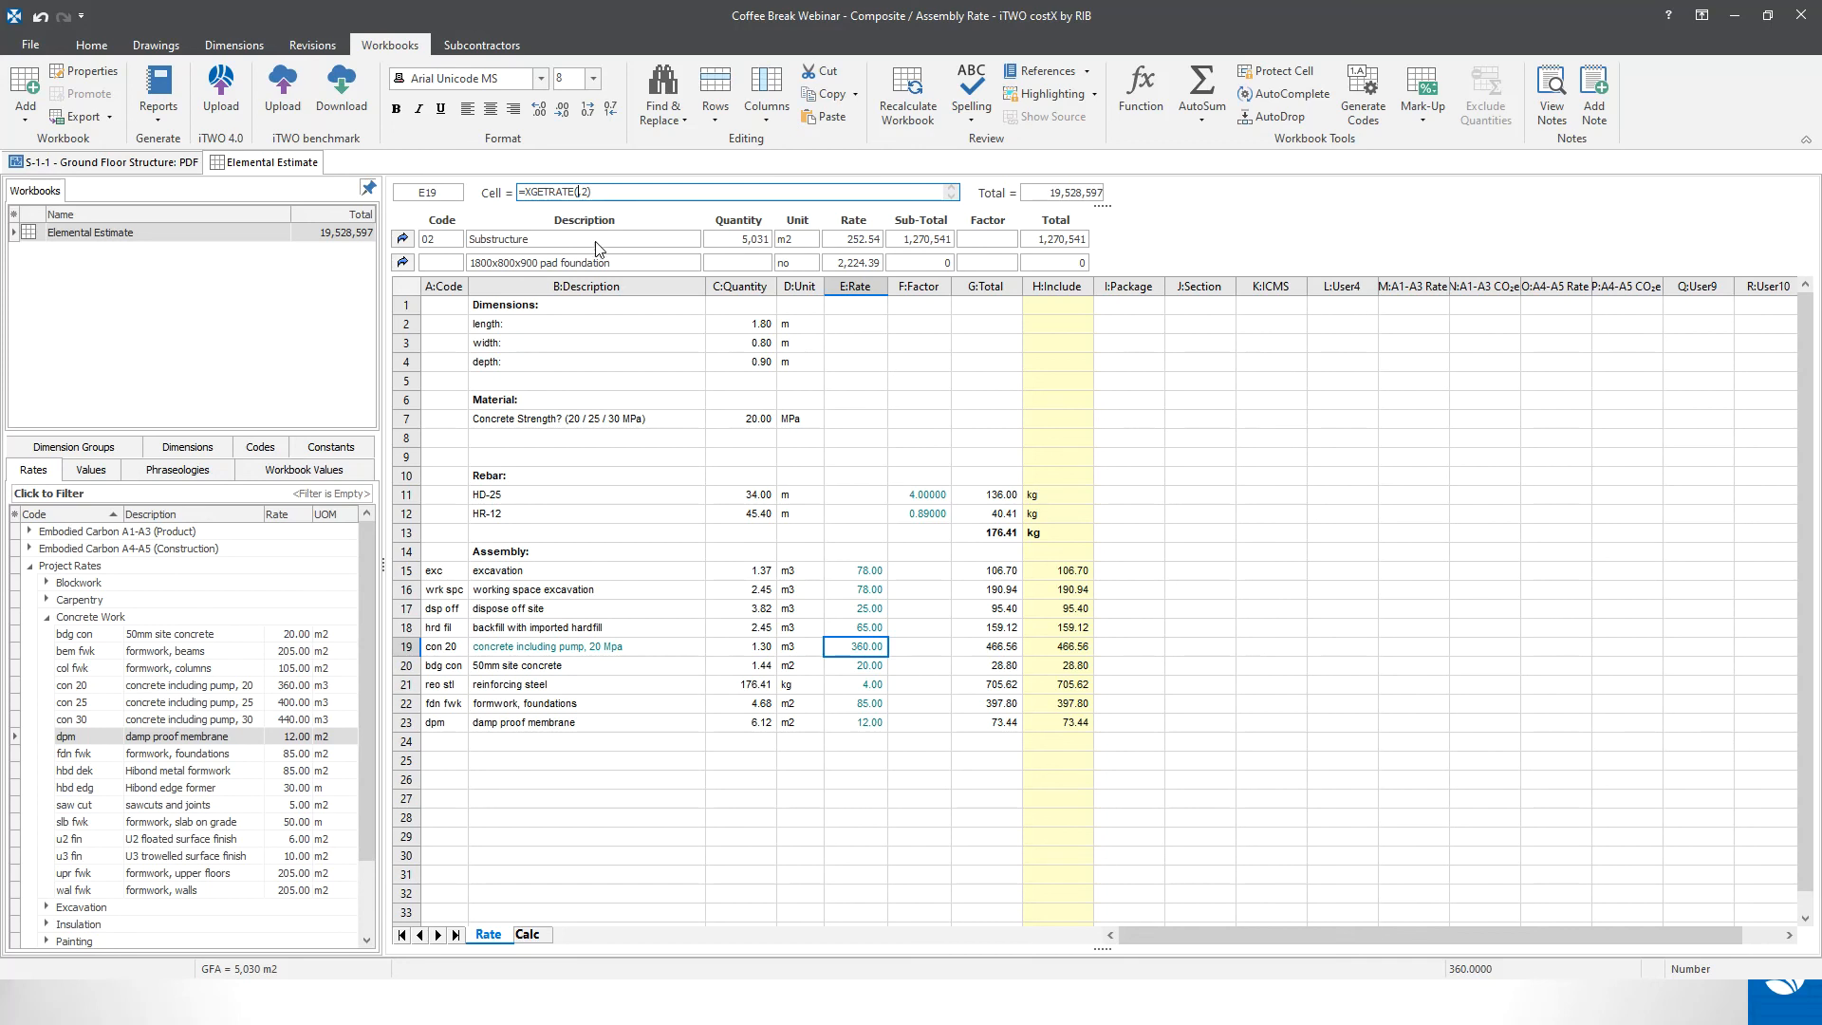
click(456, 650)
click(591, 194)
key(Return)
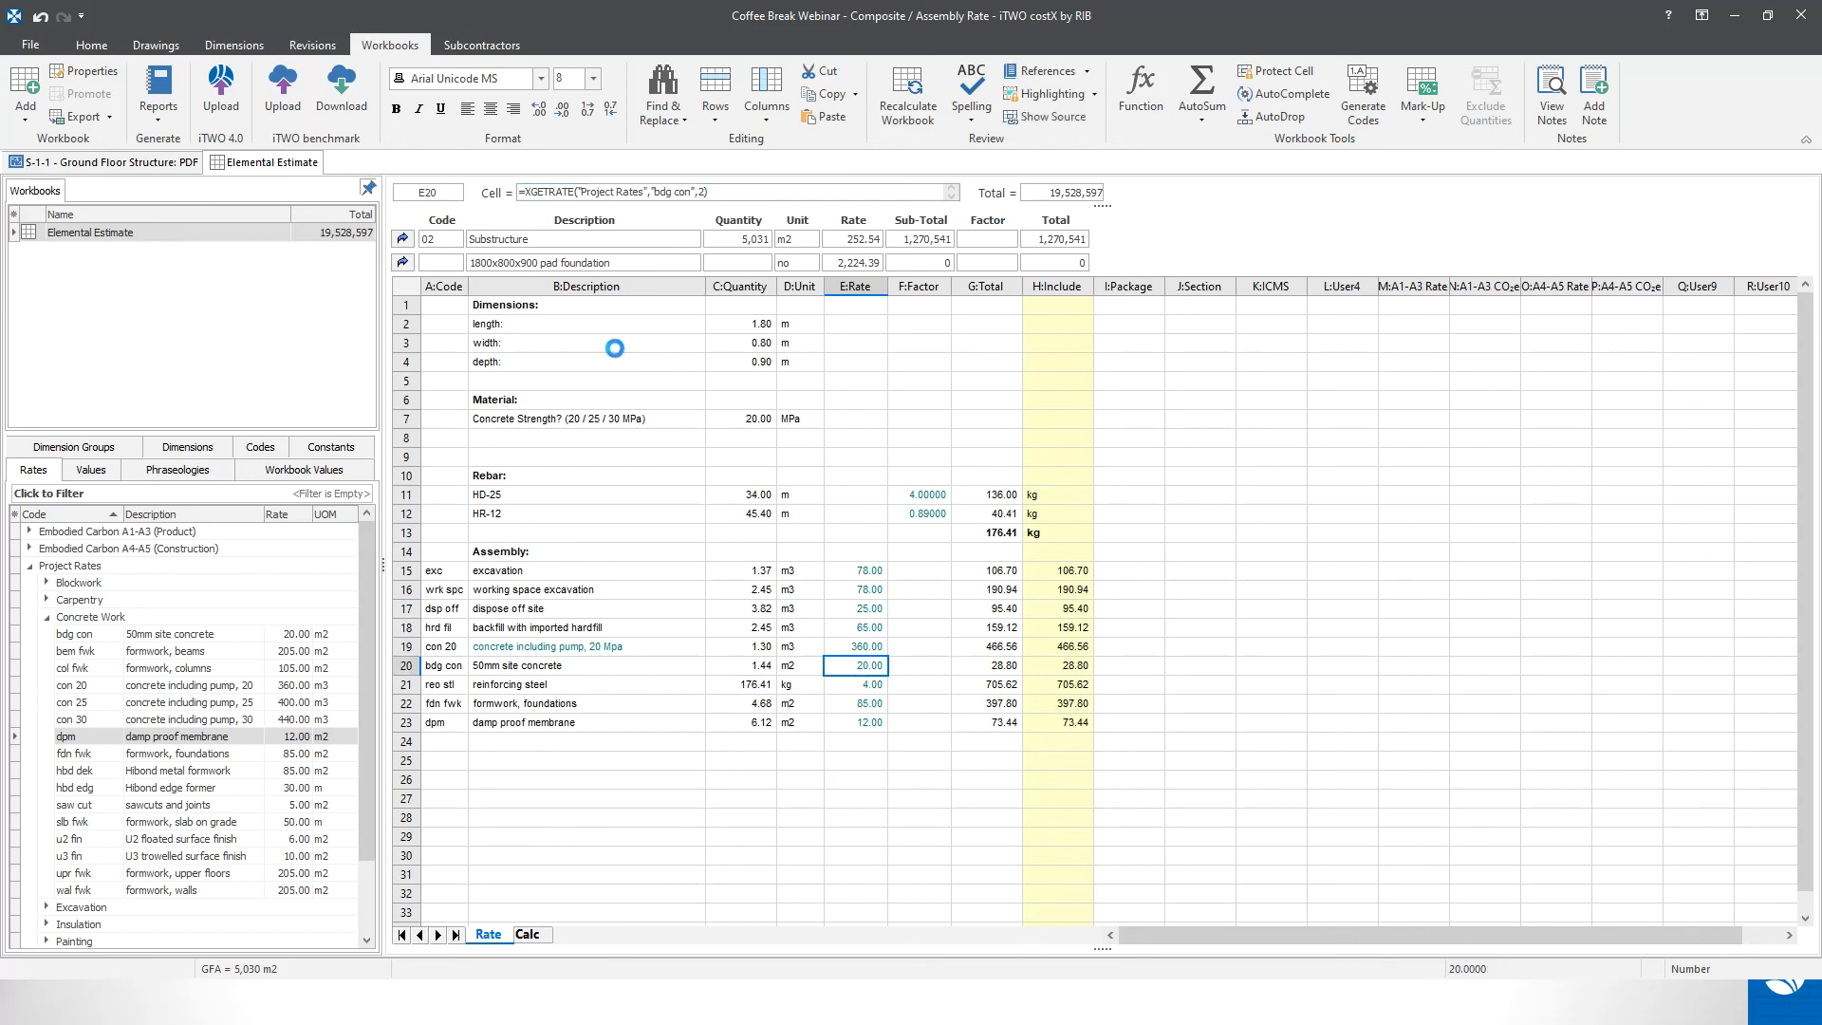
click(875, 649)
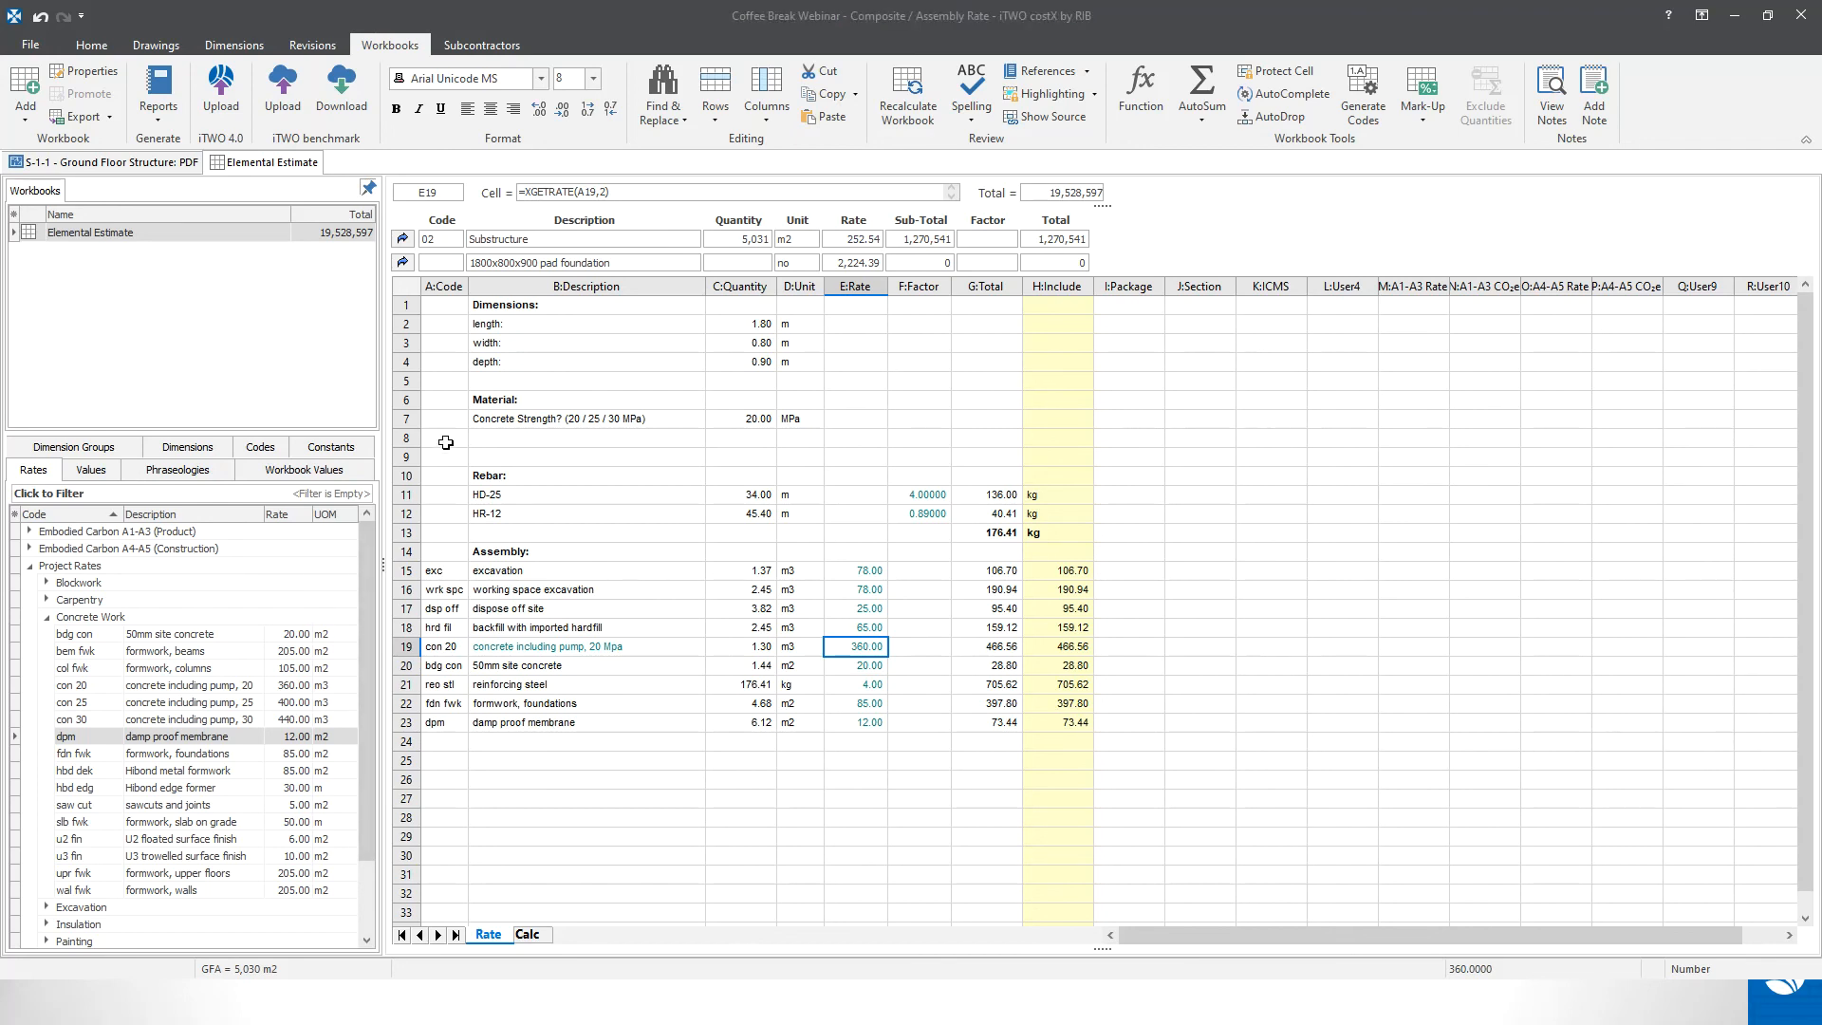
drag(446, 305, 1035, 339)
drag(1070, 459, 1074, 724)
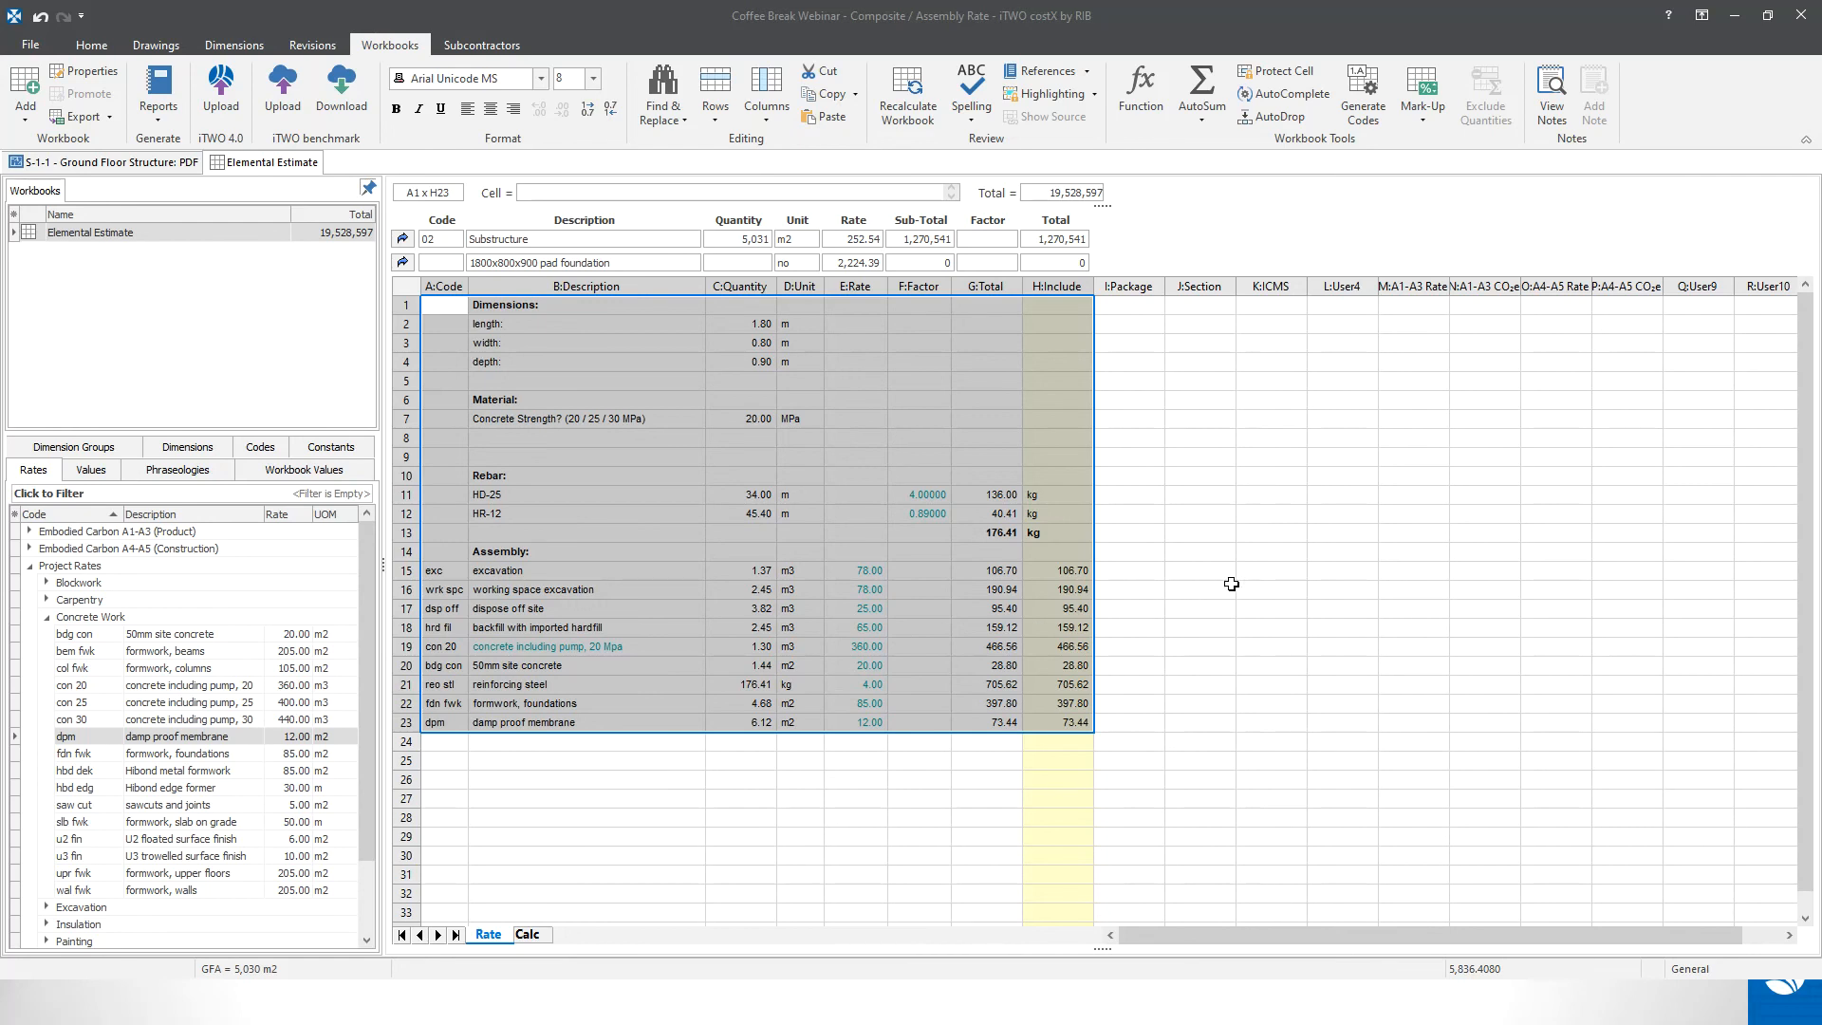
drag(1413, 305, 1639, 746)
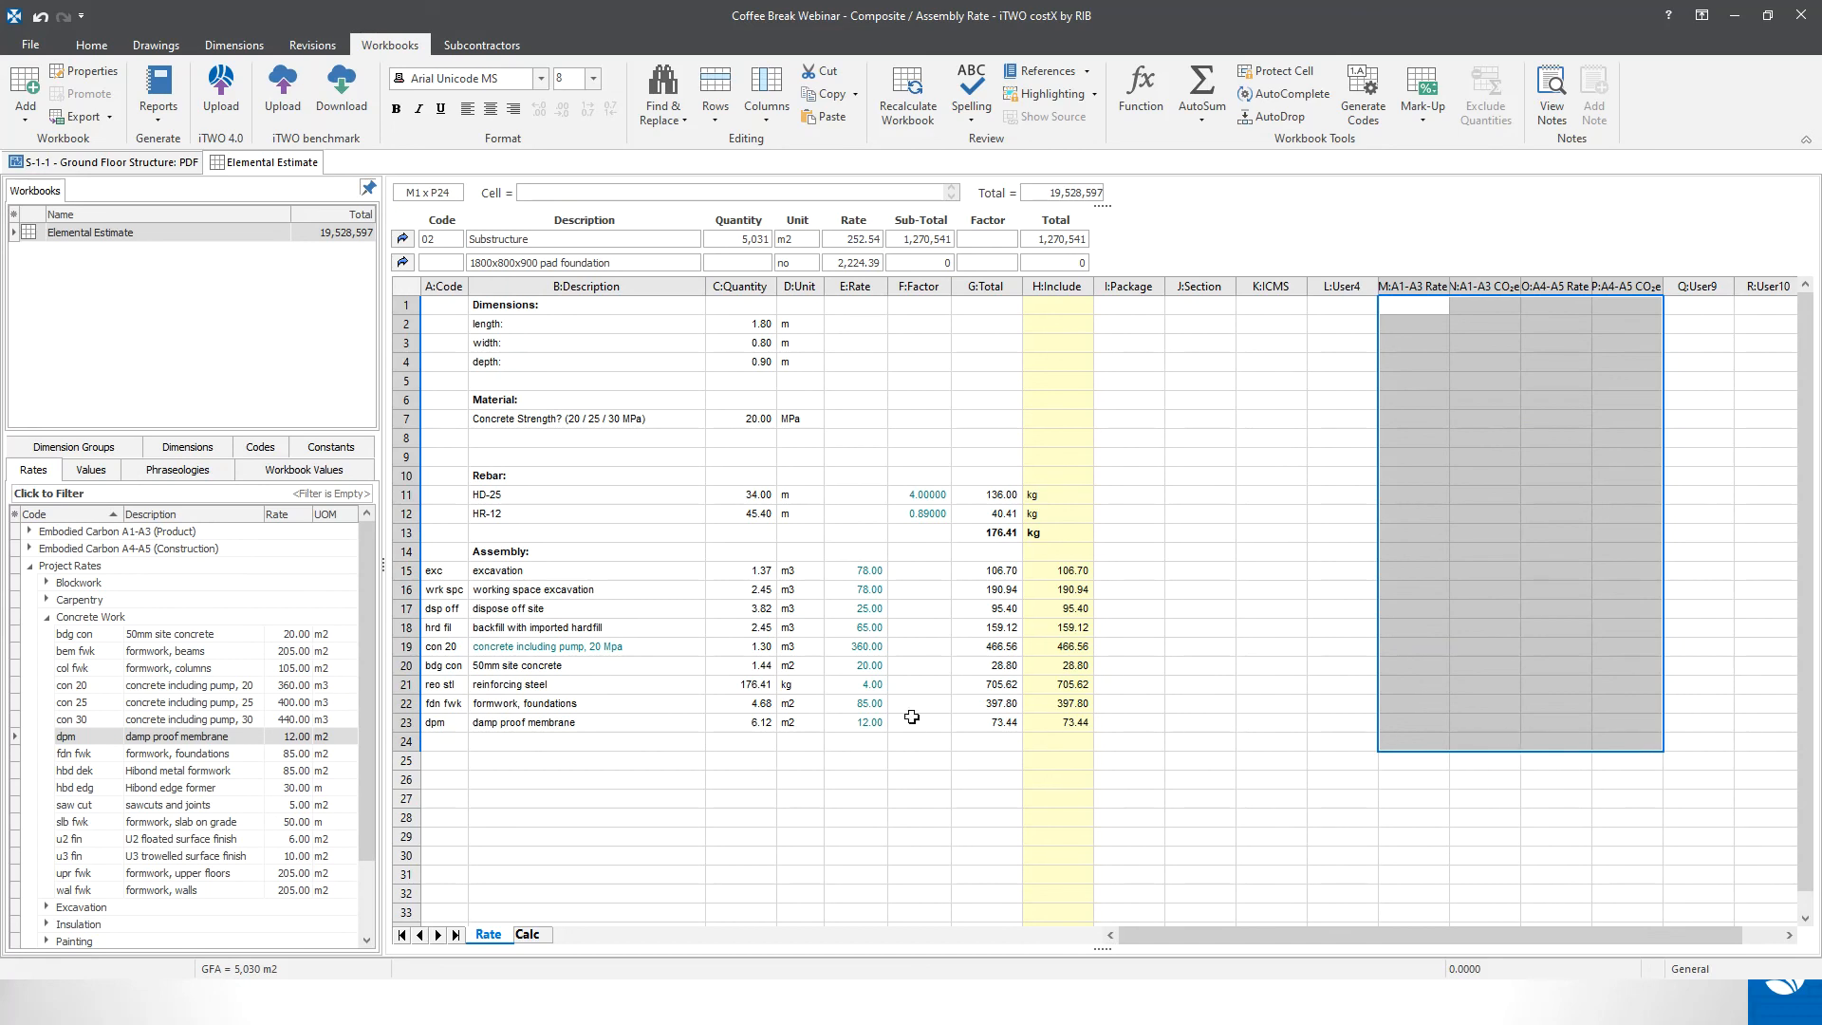
- Insert the exc rate from the Embodied Carbon A1-A3 (Product) library as a live link in the excavation row's A1-A3 Rate cell
click(47, 617)
click(29, 565)
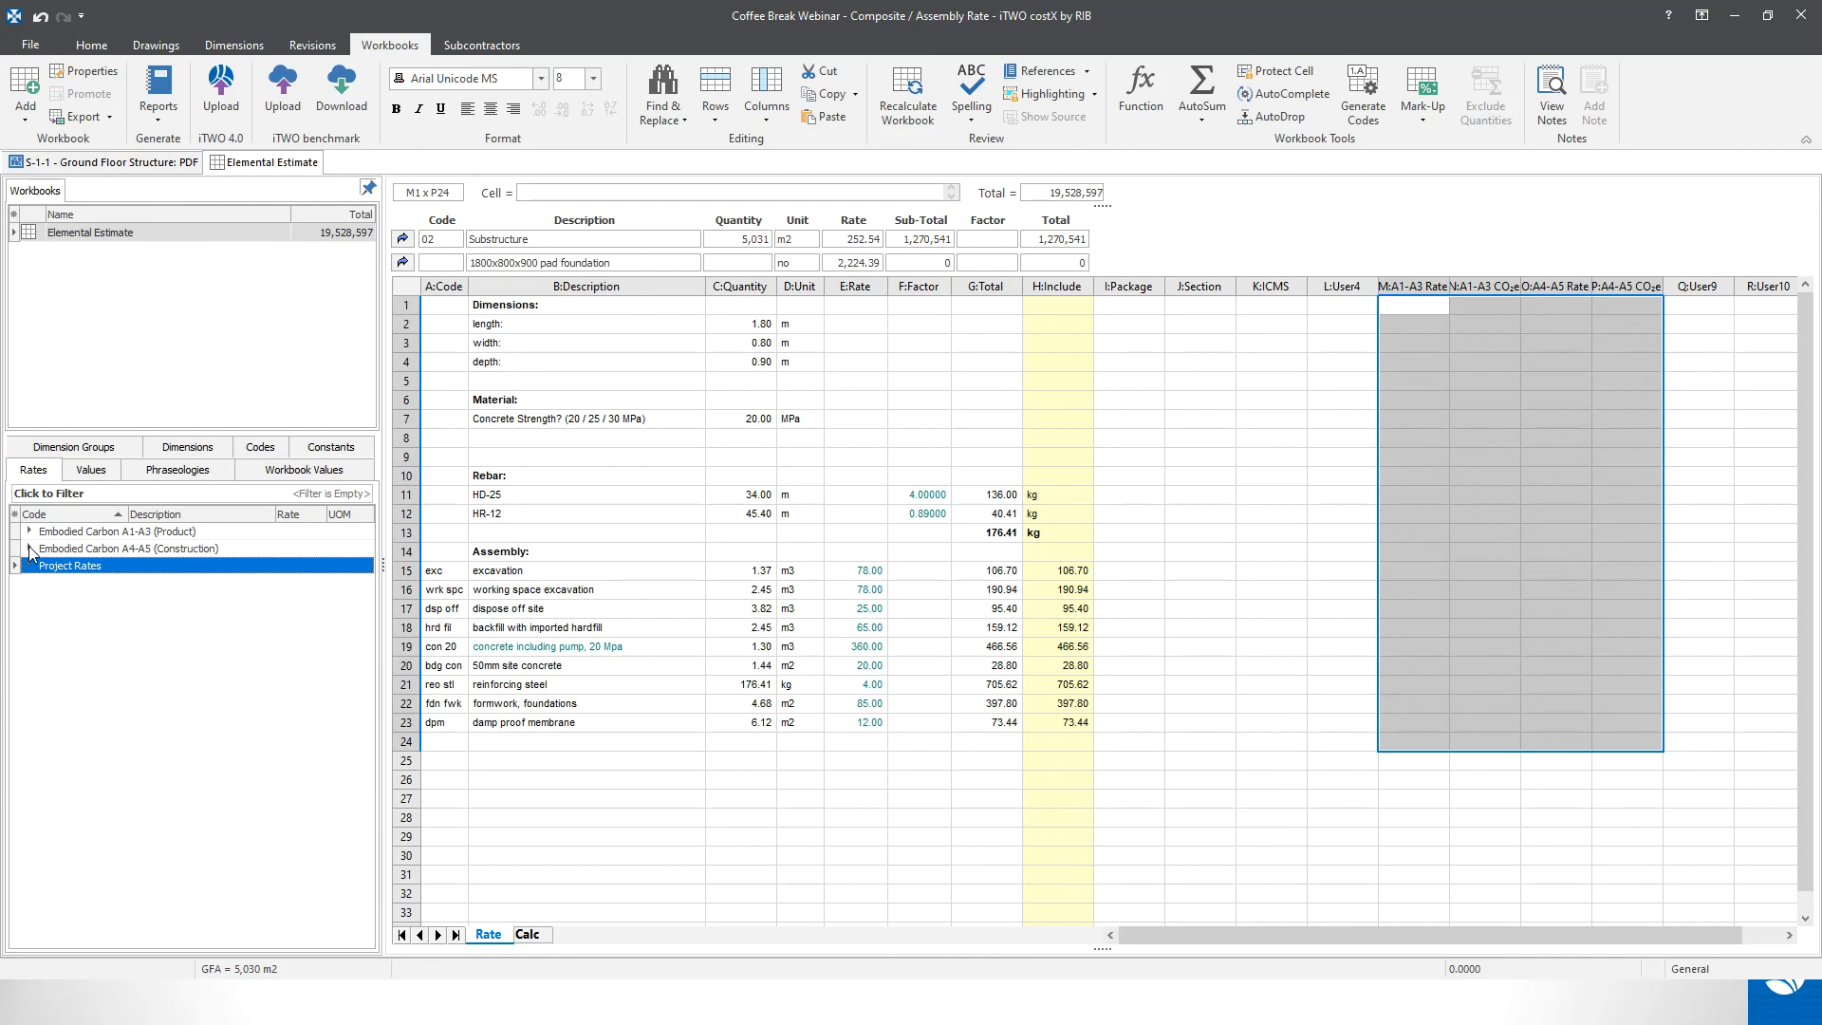
click(29, 550)
click(30, 550)
click(29, 533)
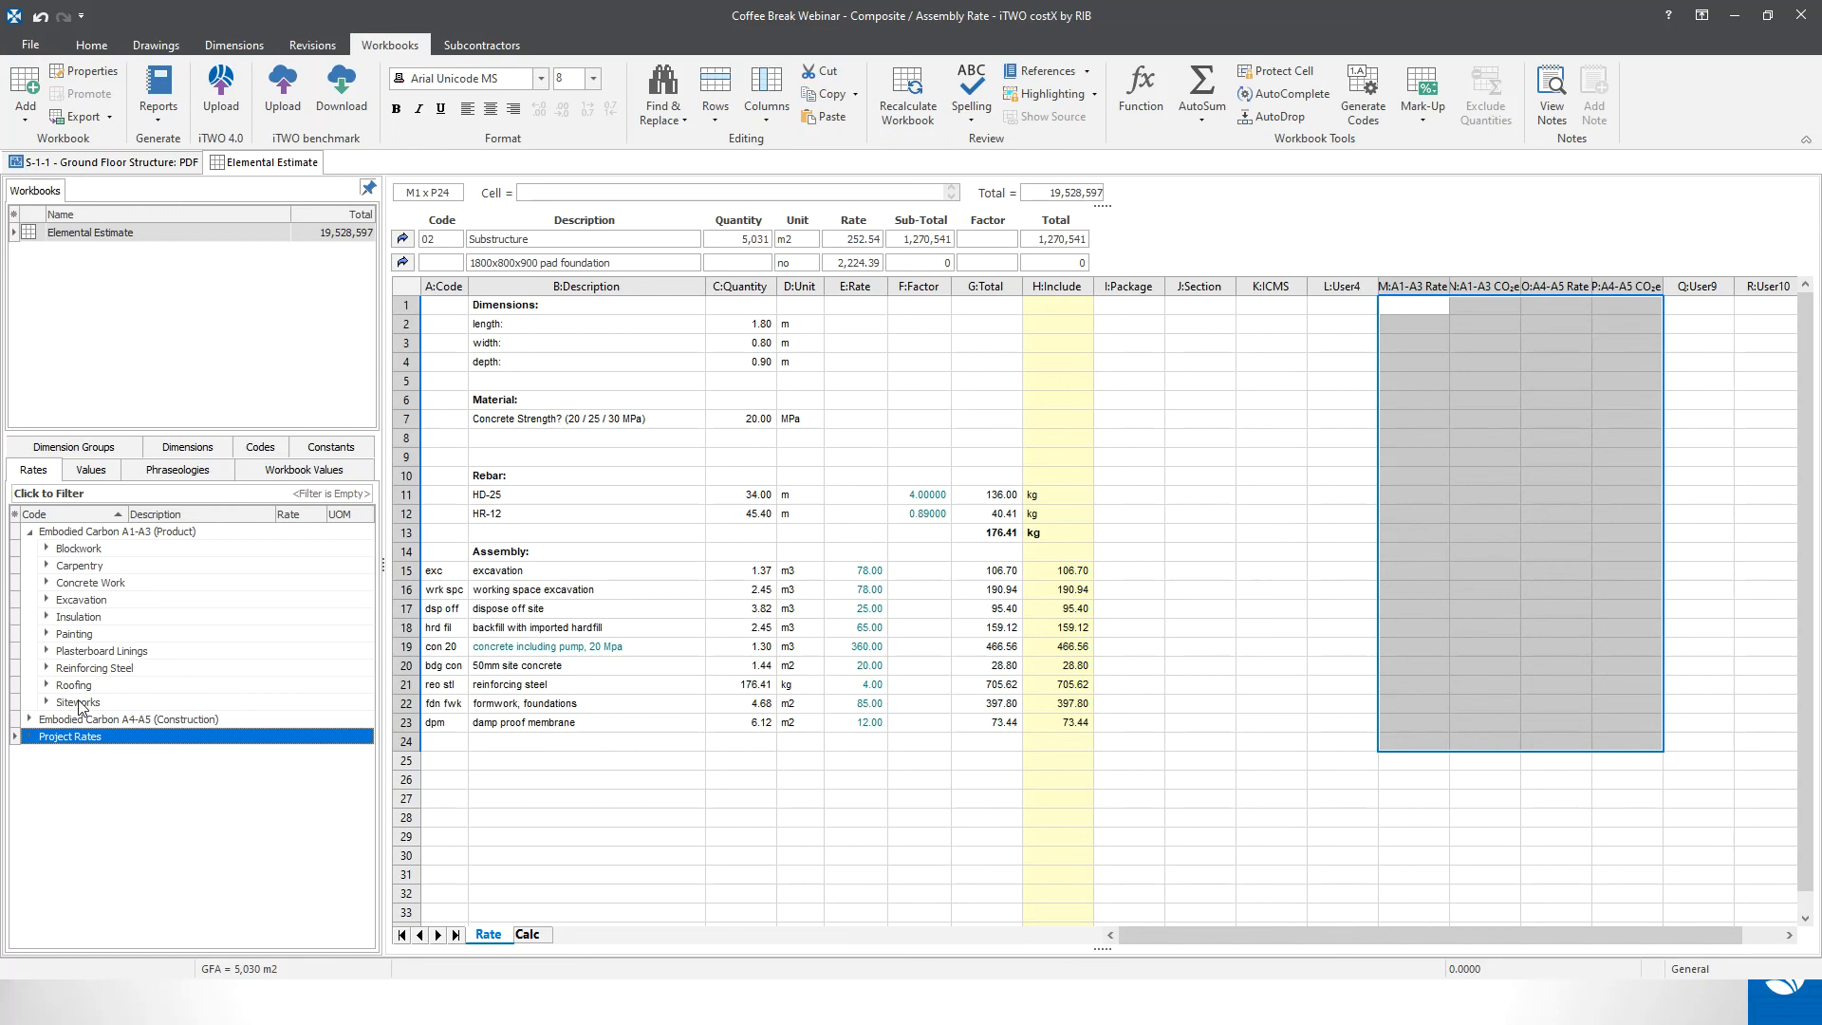
click(47, 601)
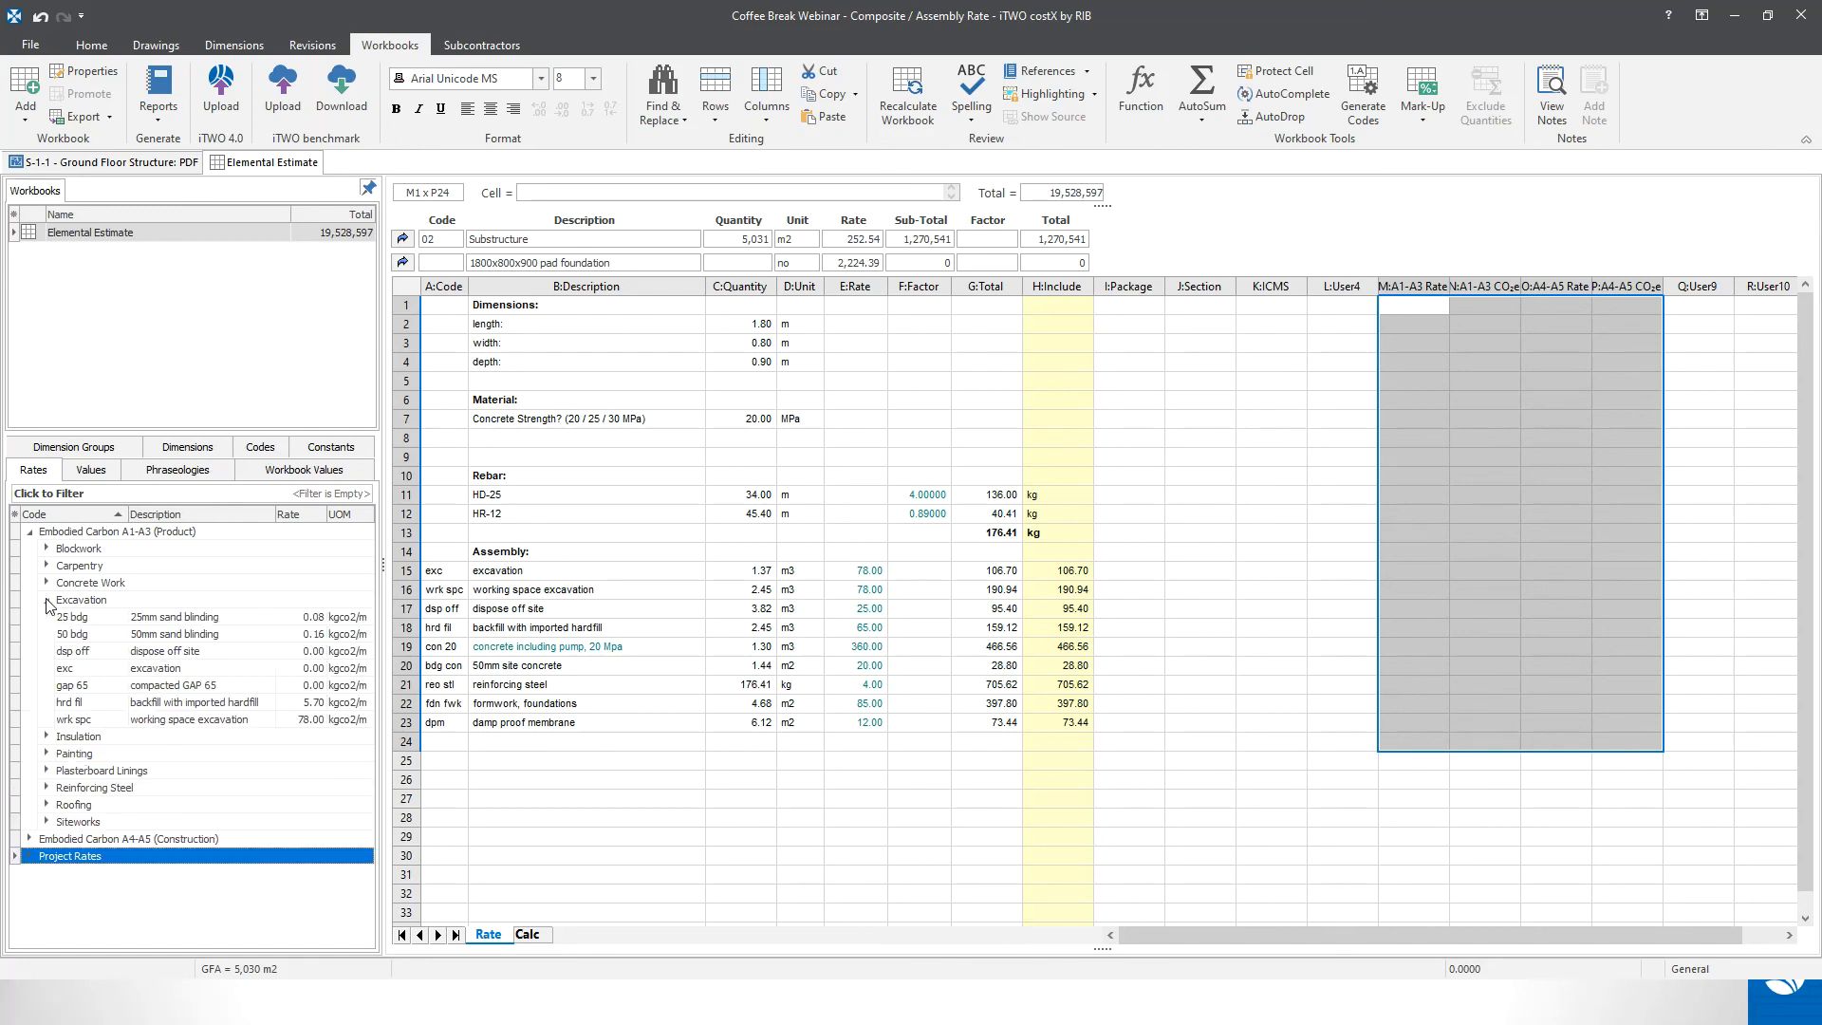
click(85, 671)
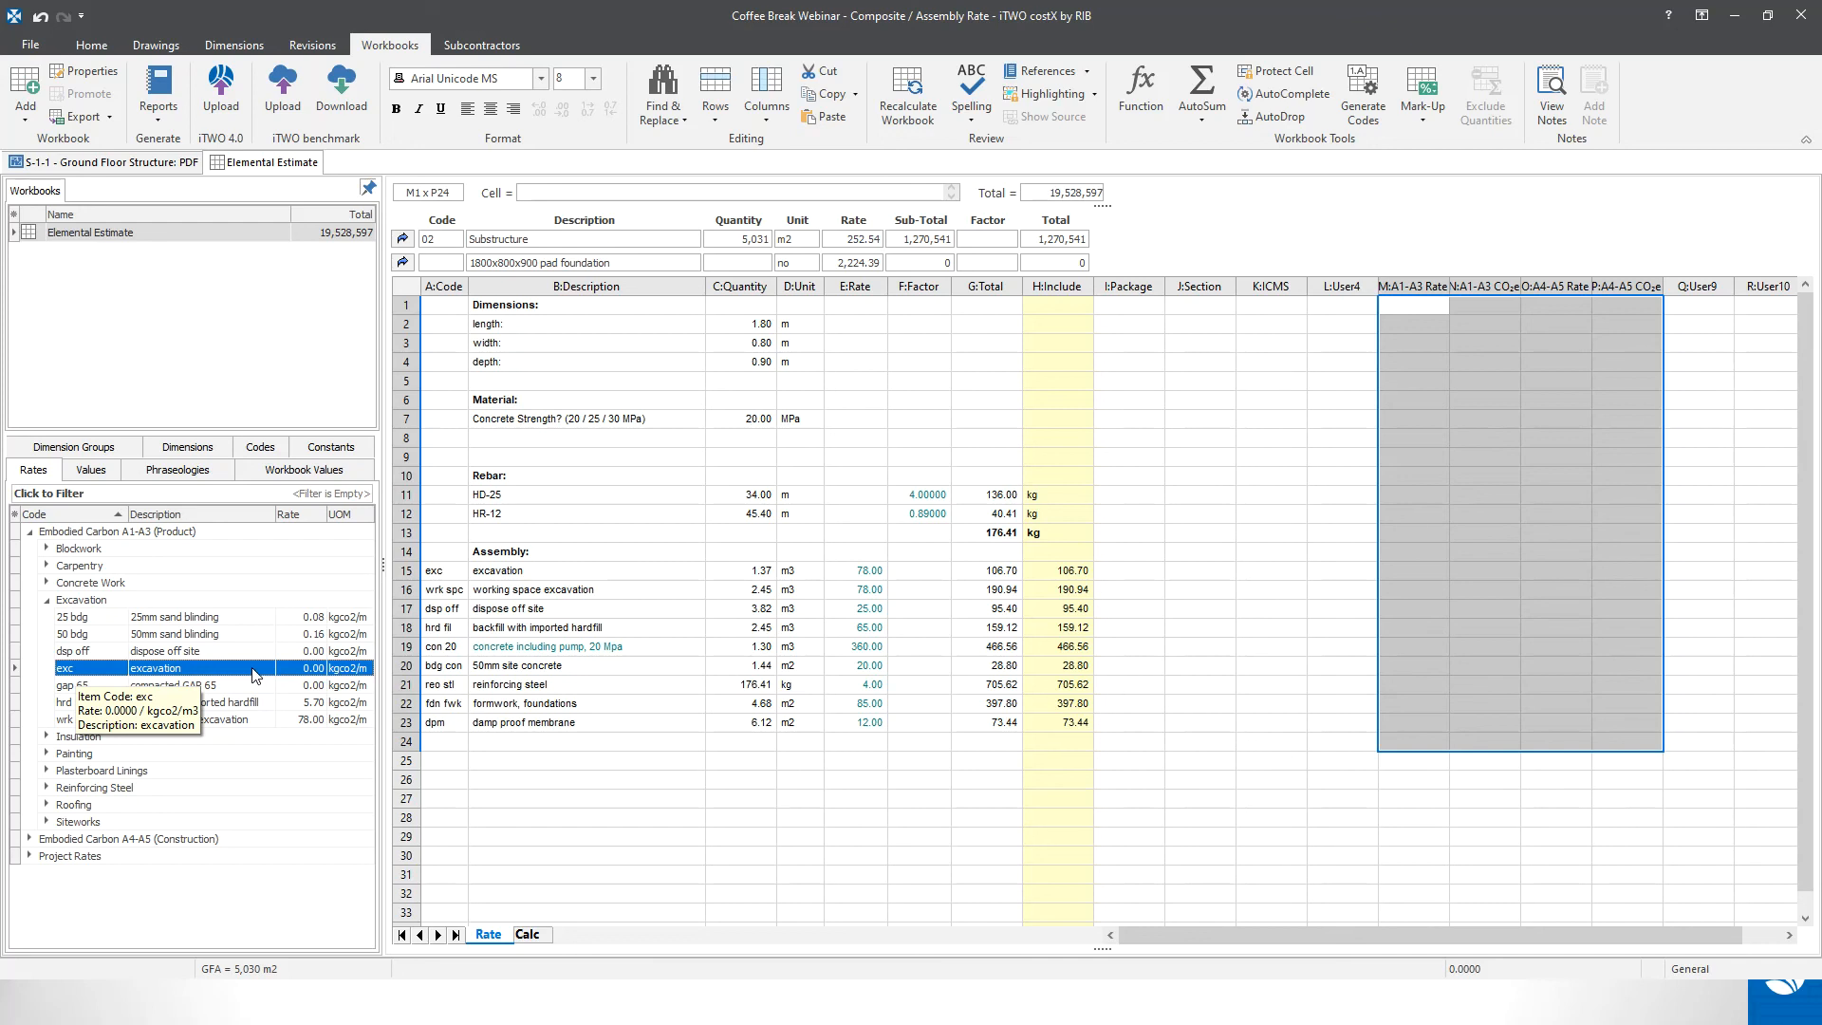
drag(254, 674, 1414, 581)
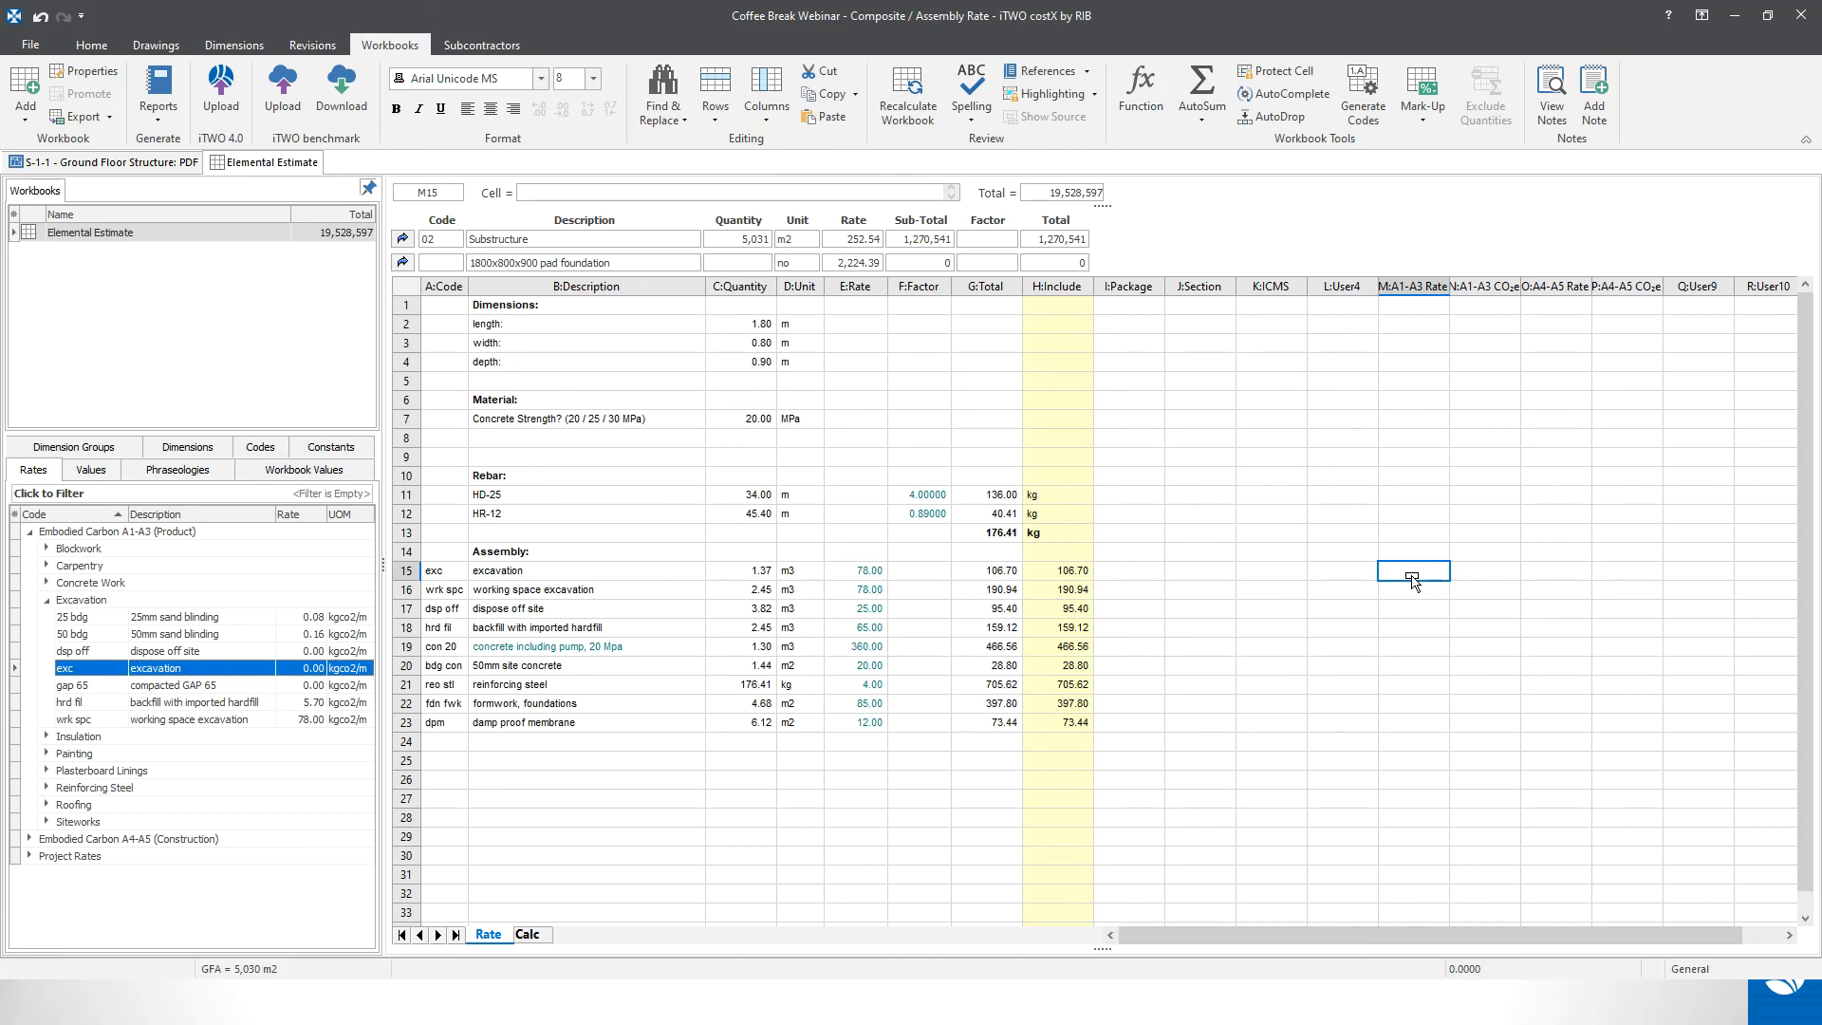
drag(1414, 582, 1412, 582)
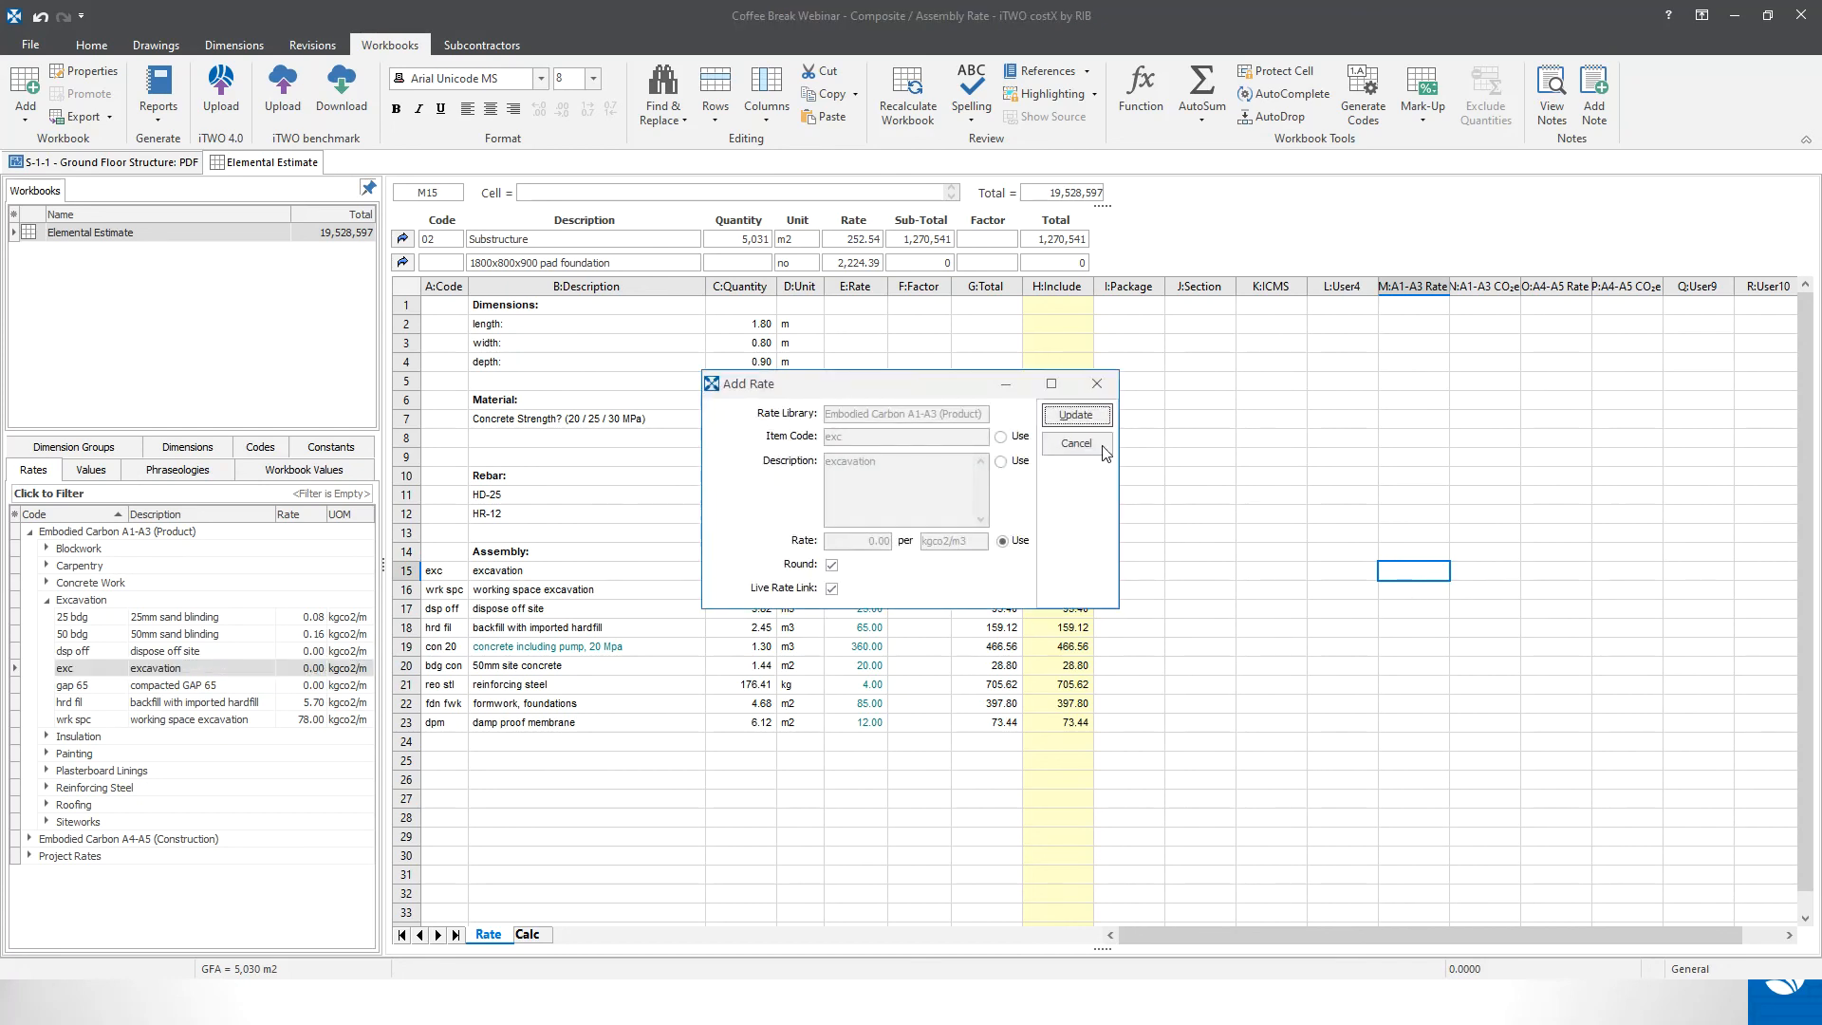
click(1084, 417)
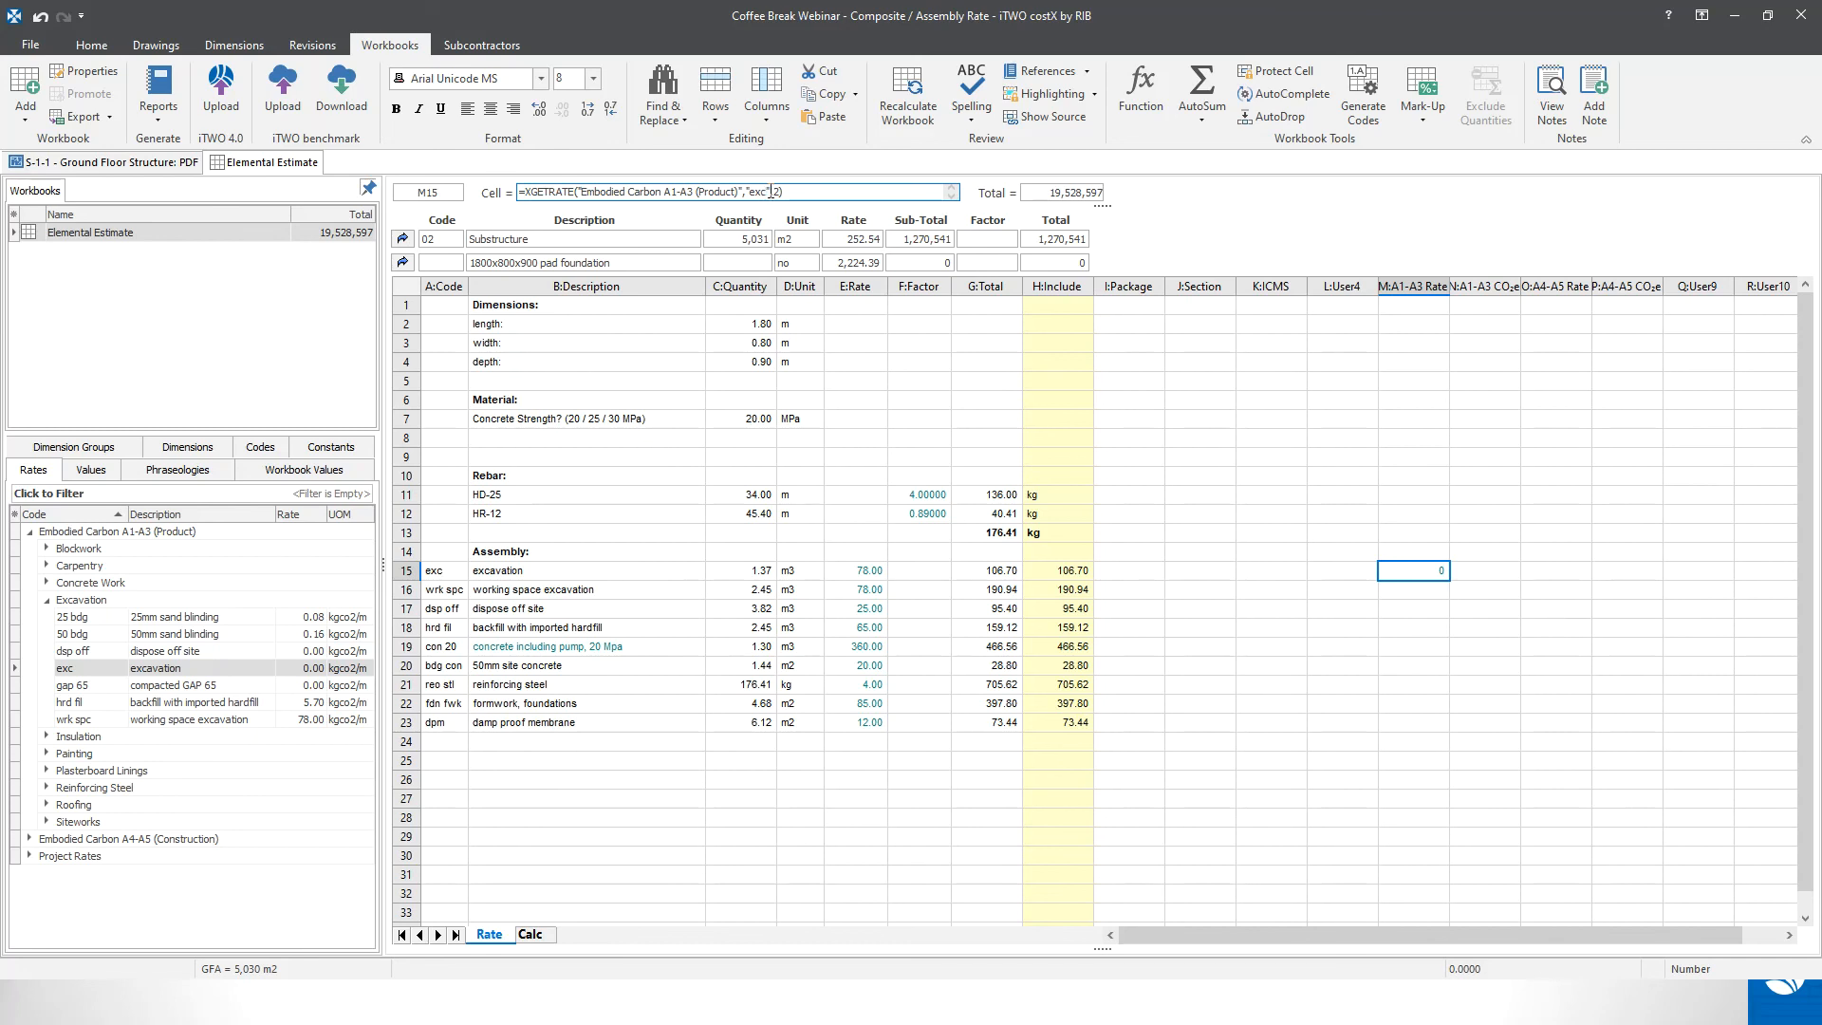
- Replace the fixed "exc" code in the excavation's A1-A3 rate formula with a reference to code cell A15
drag(769, 191, 748, 192)
key(Delete)
click(452, 573)
key(Return)
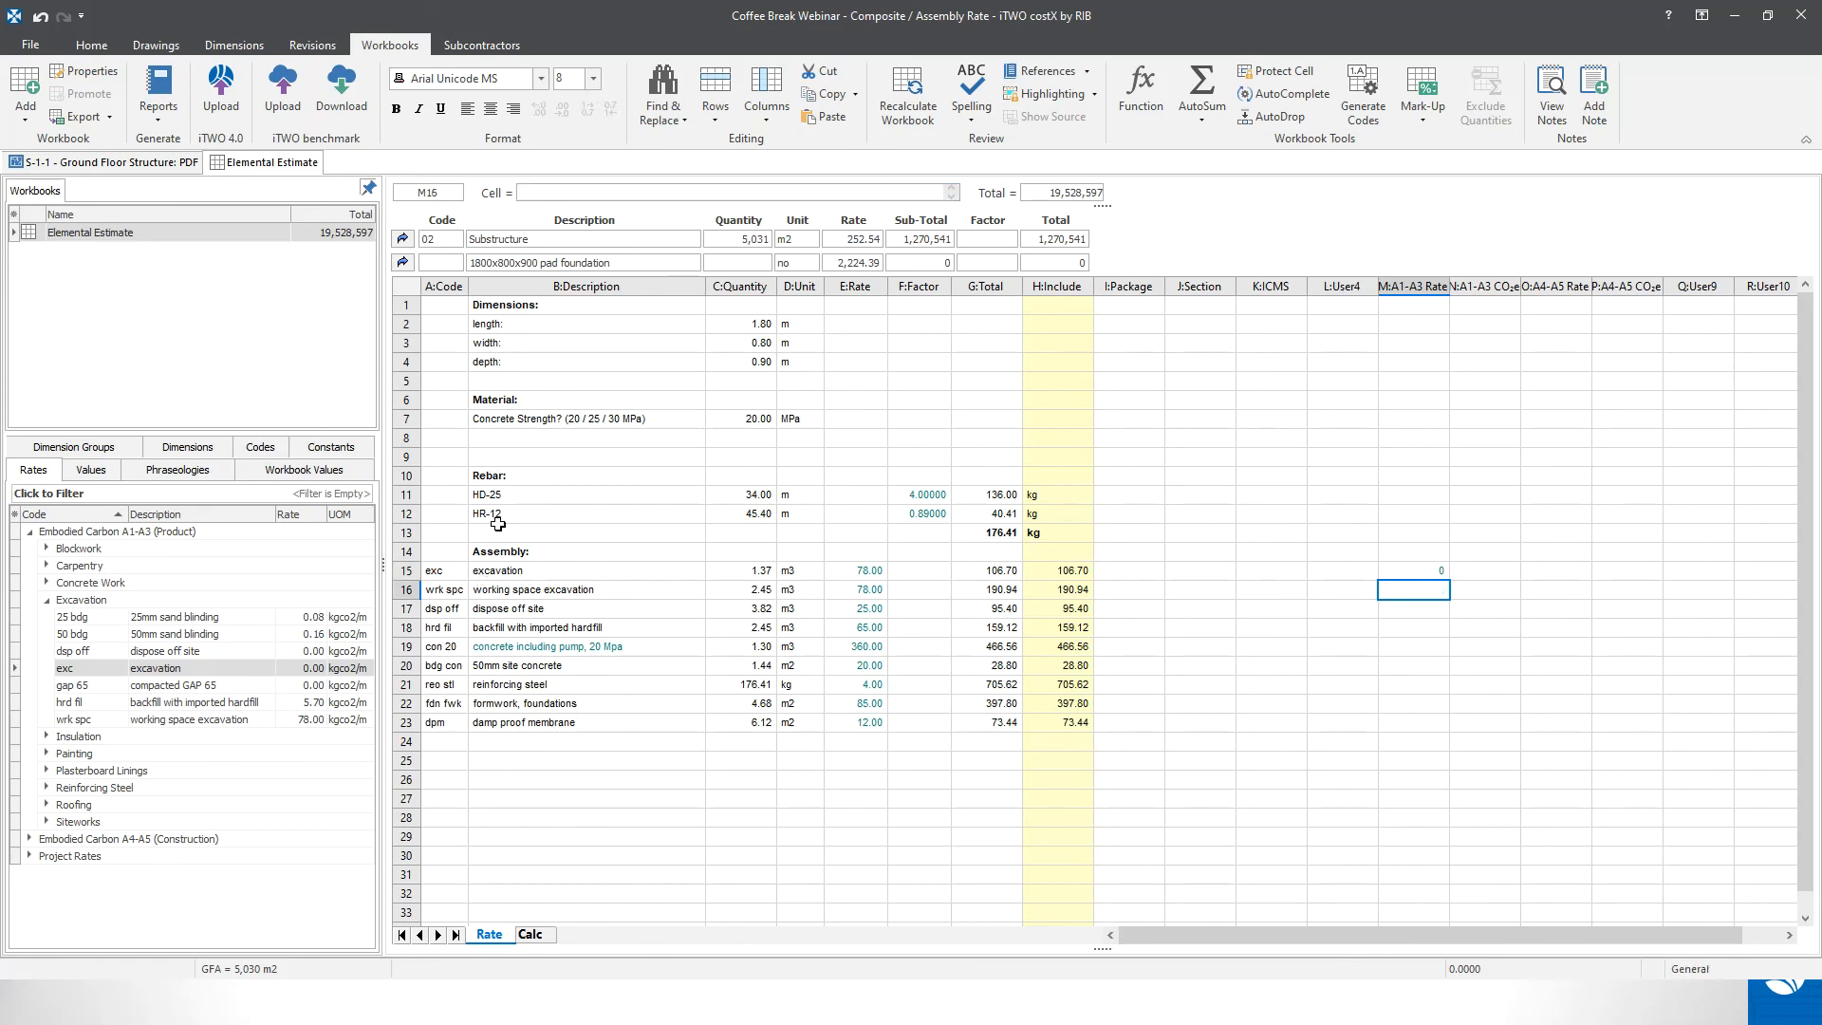
- Calculate the excavation's A1-A3 CO₂e from its quantity and A1-A3 rate with =C15*M15
click(1486, 568)
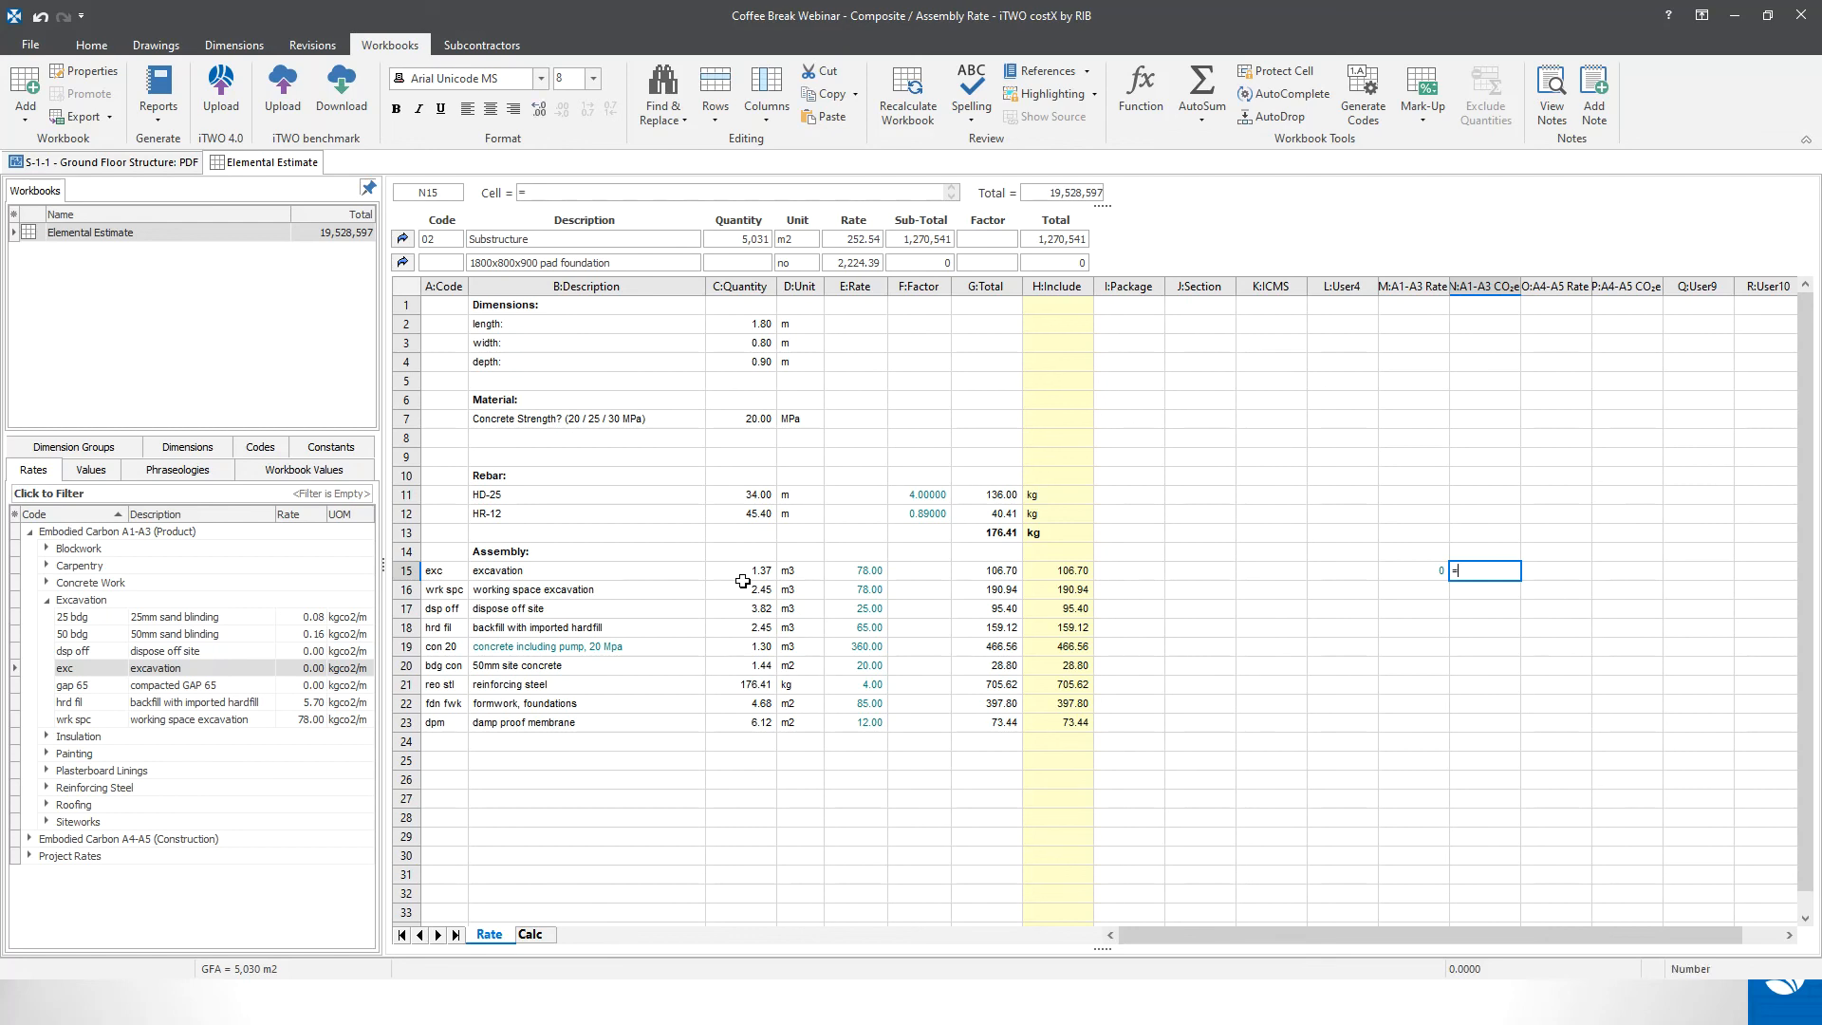
text(=)
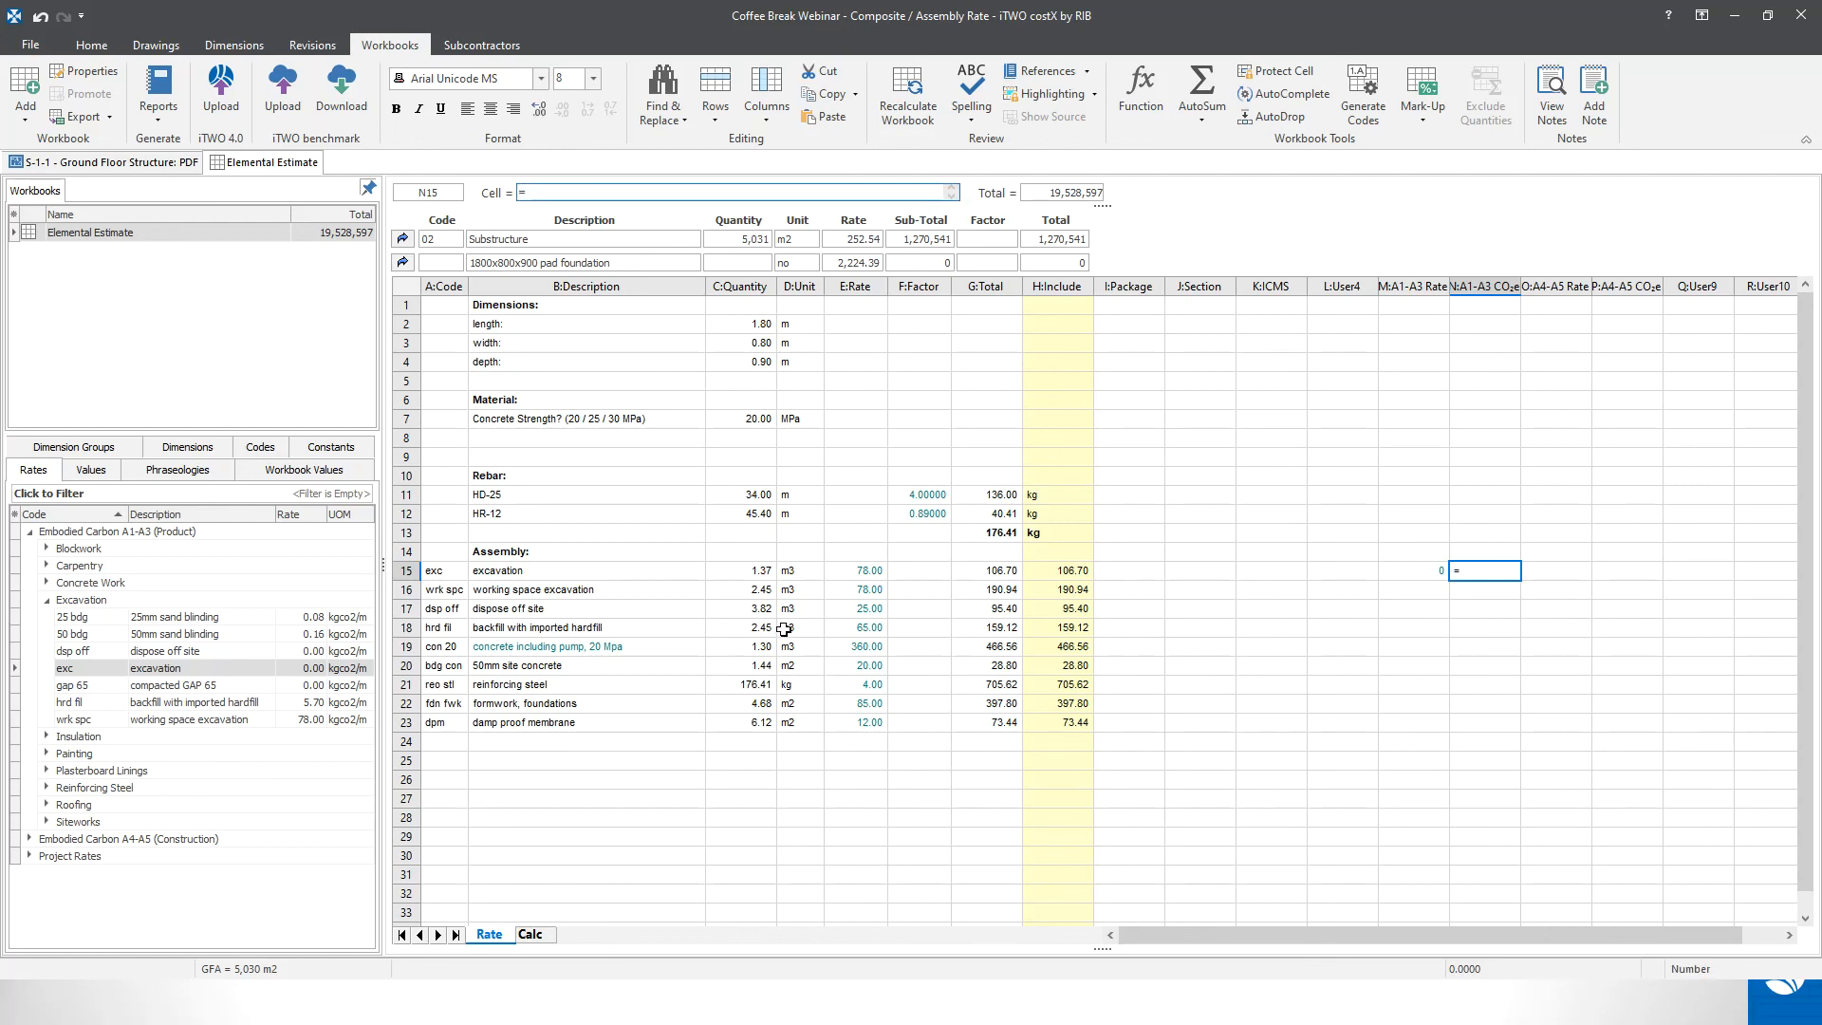
click(760, 571)
key(ctrl)
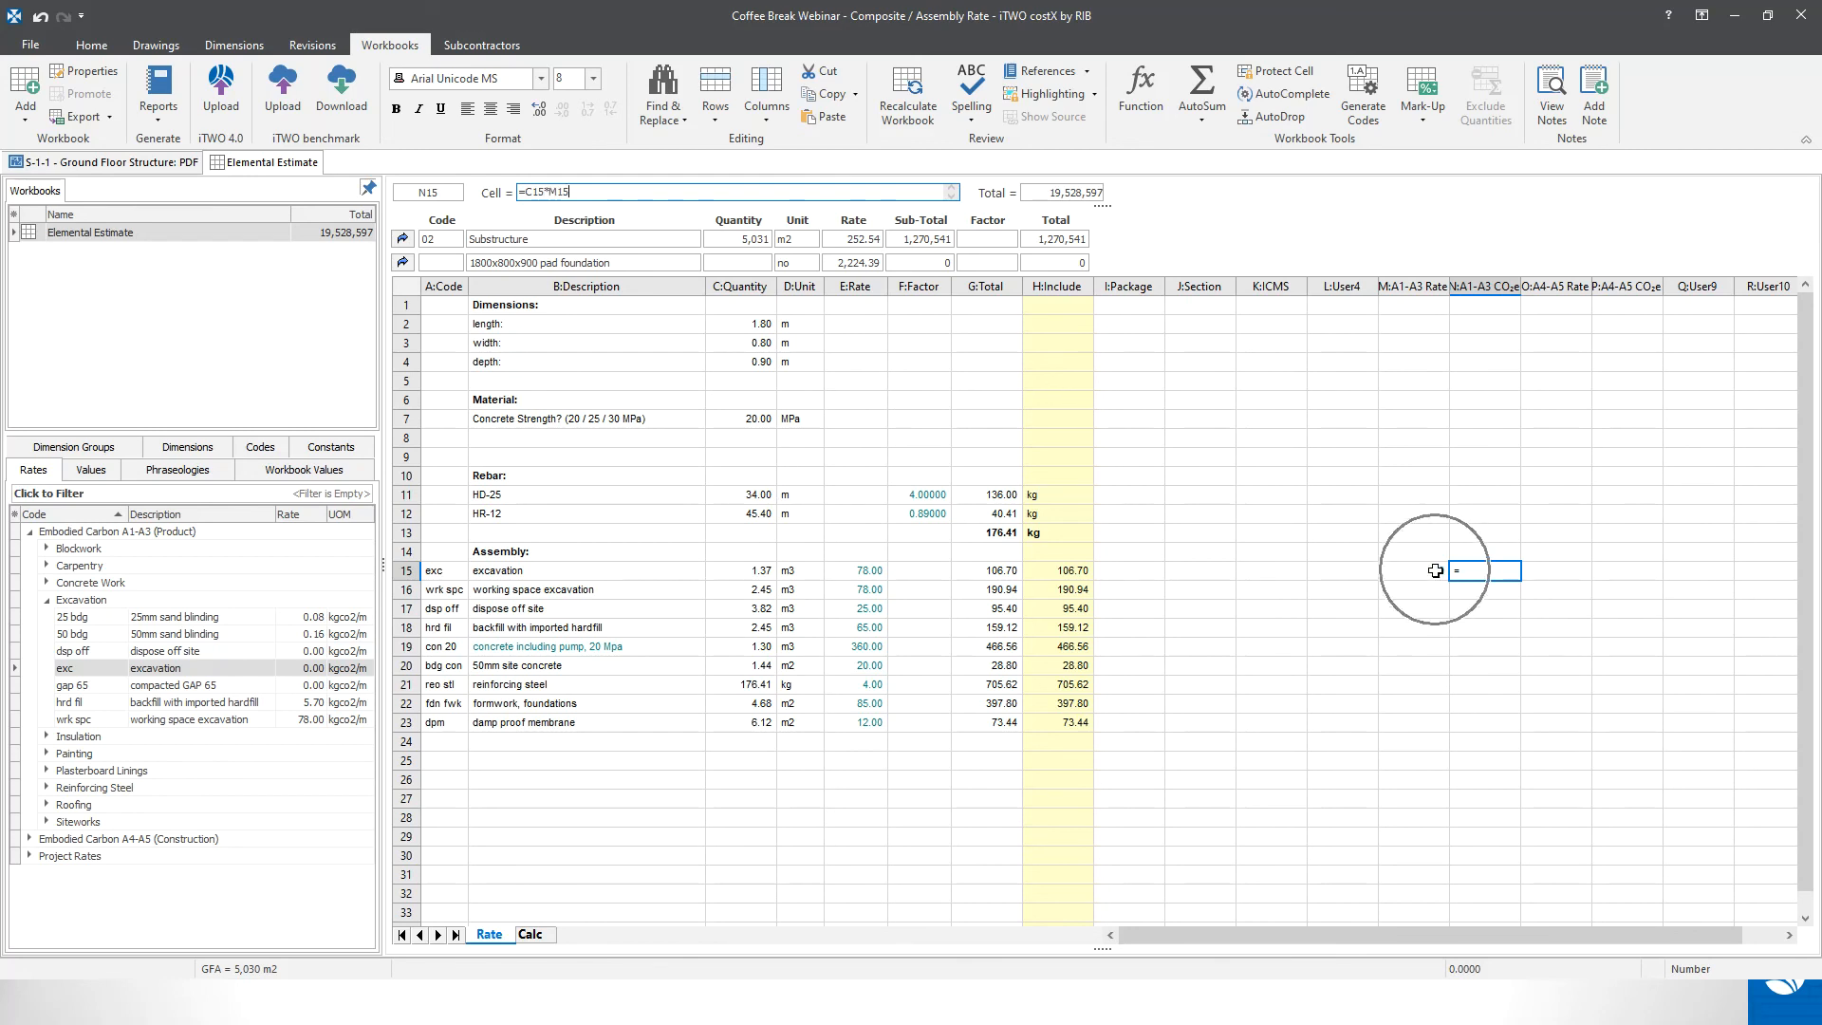
key(Return)
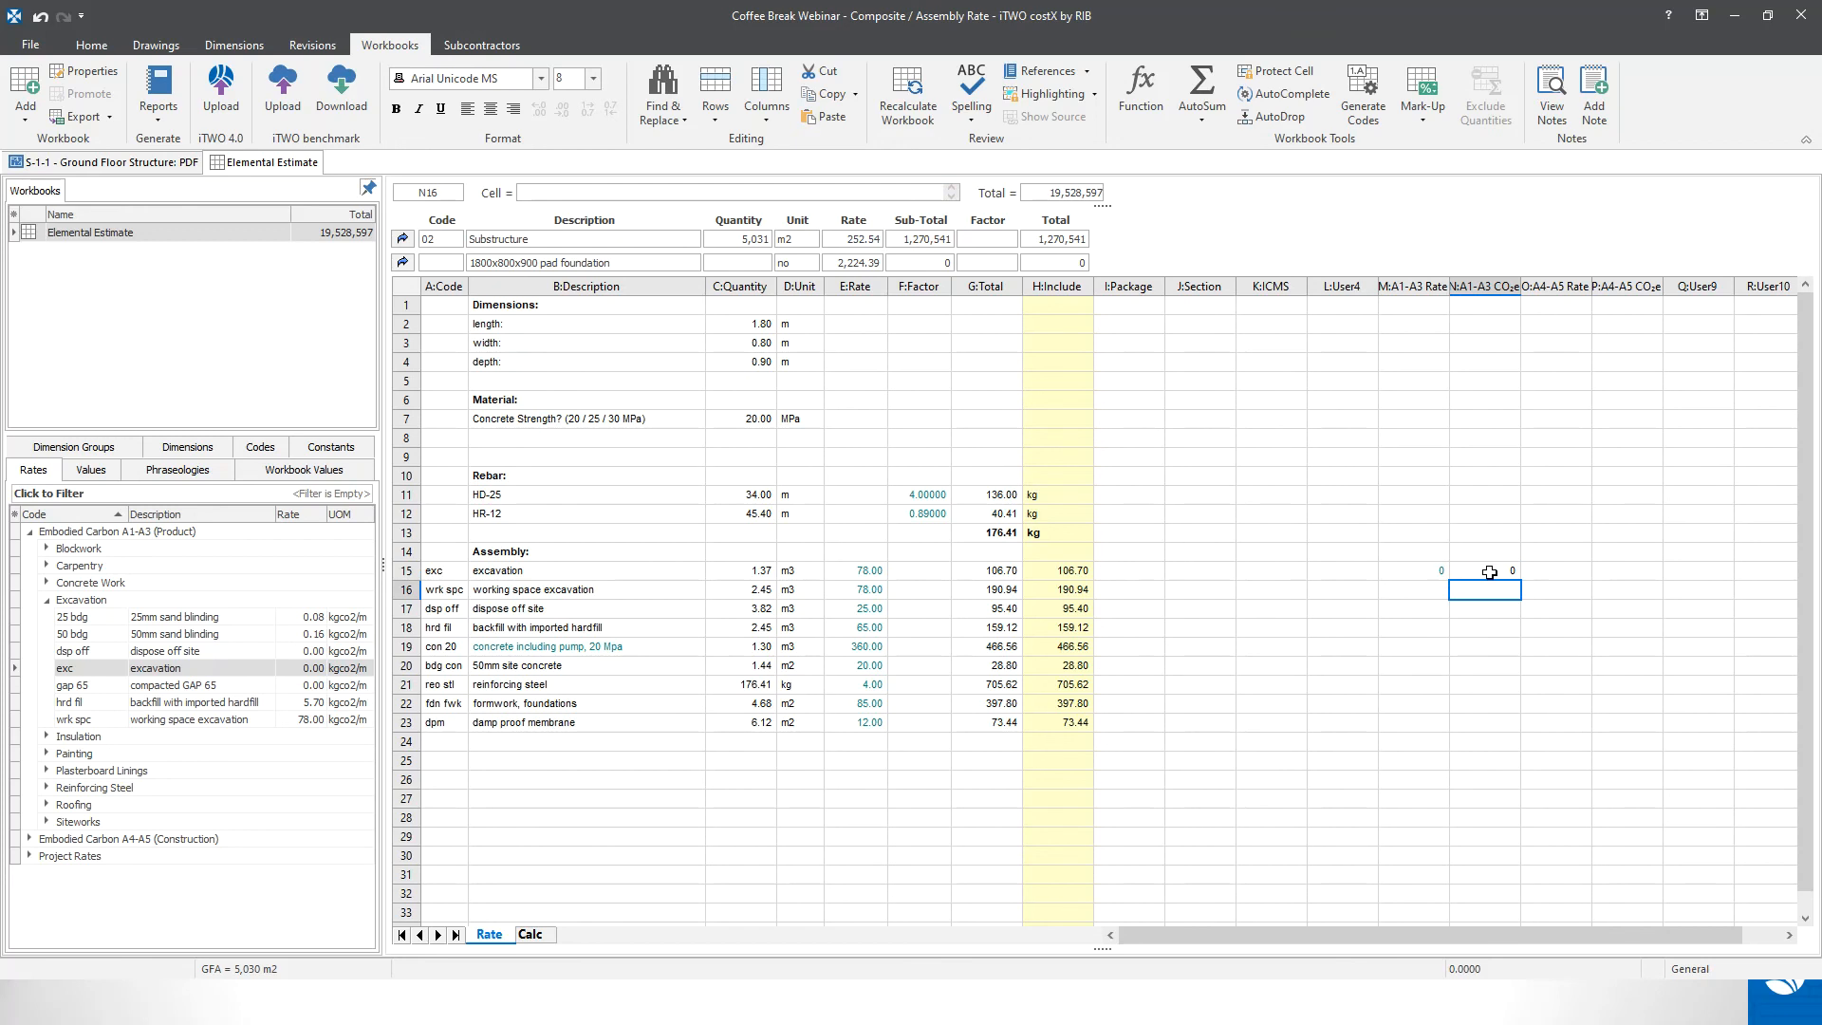
- Insert the exc rate from the Embodied Carbon A4-A5 (Construction) library as a live link in the excavation row's A4-A5 Rate cell
click(1539, 572)
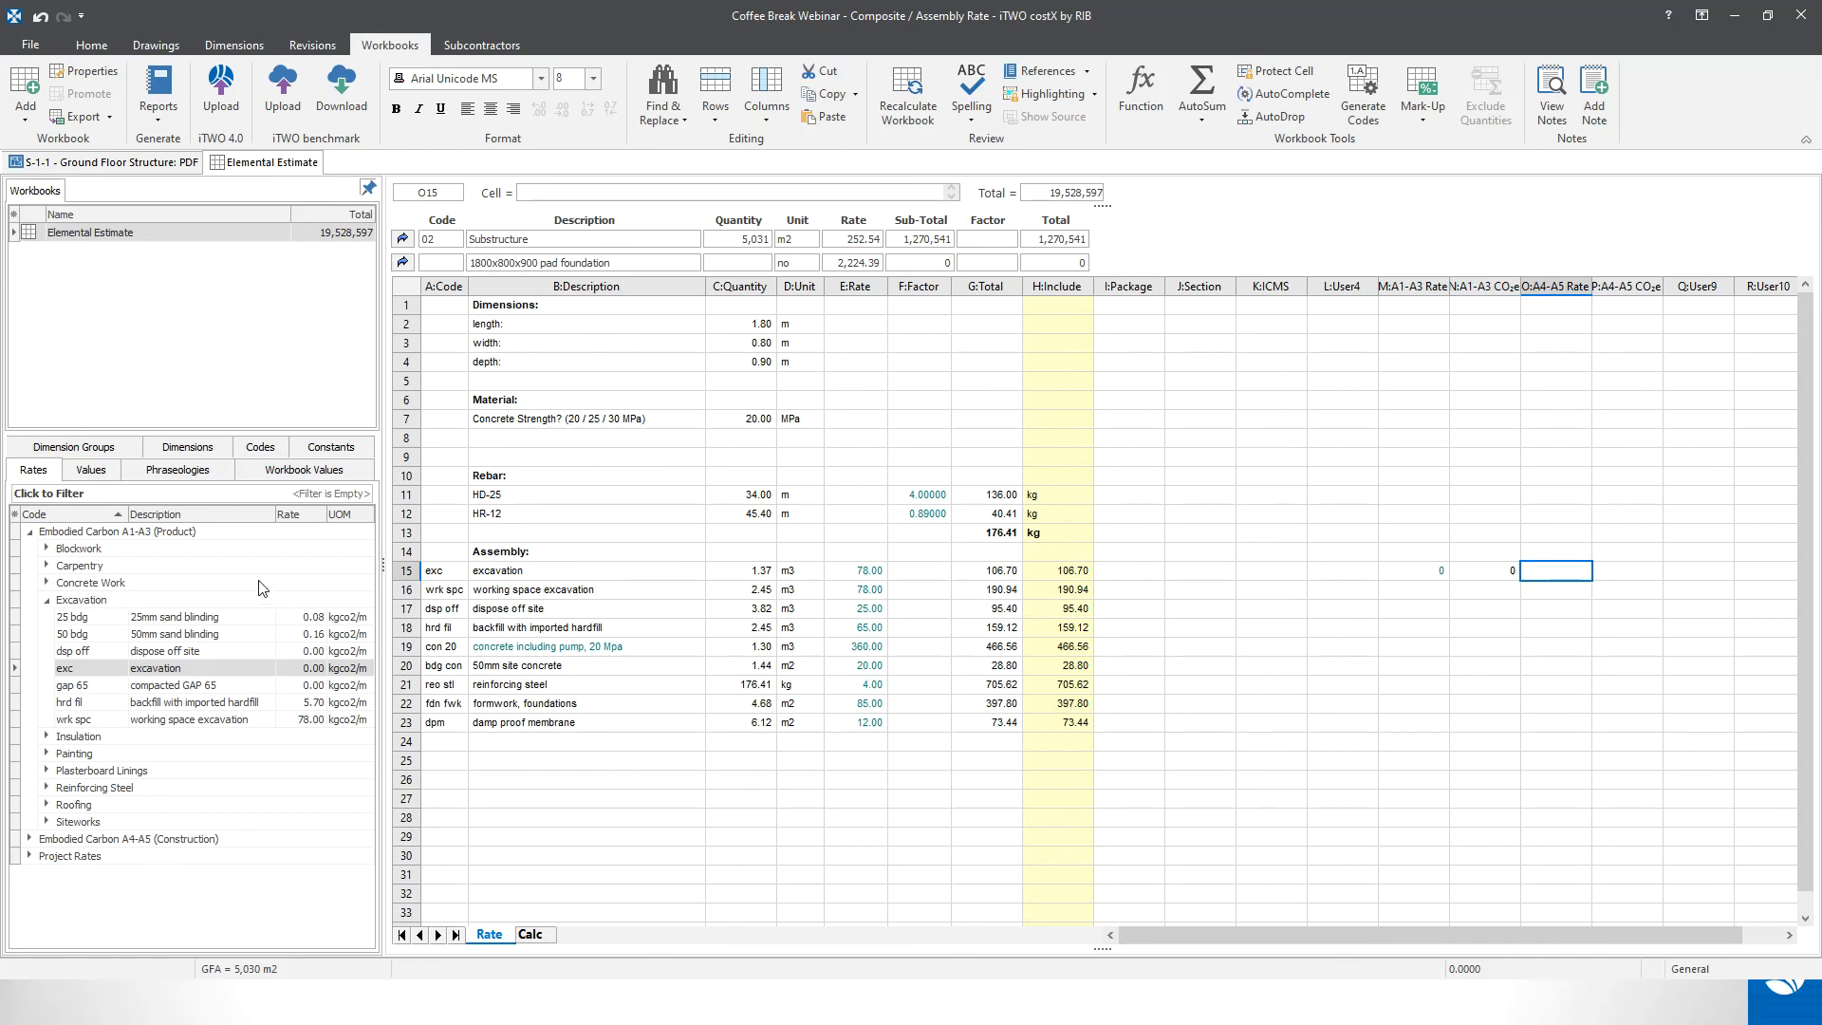
click(46, 601)
click(31, 532)
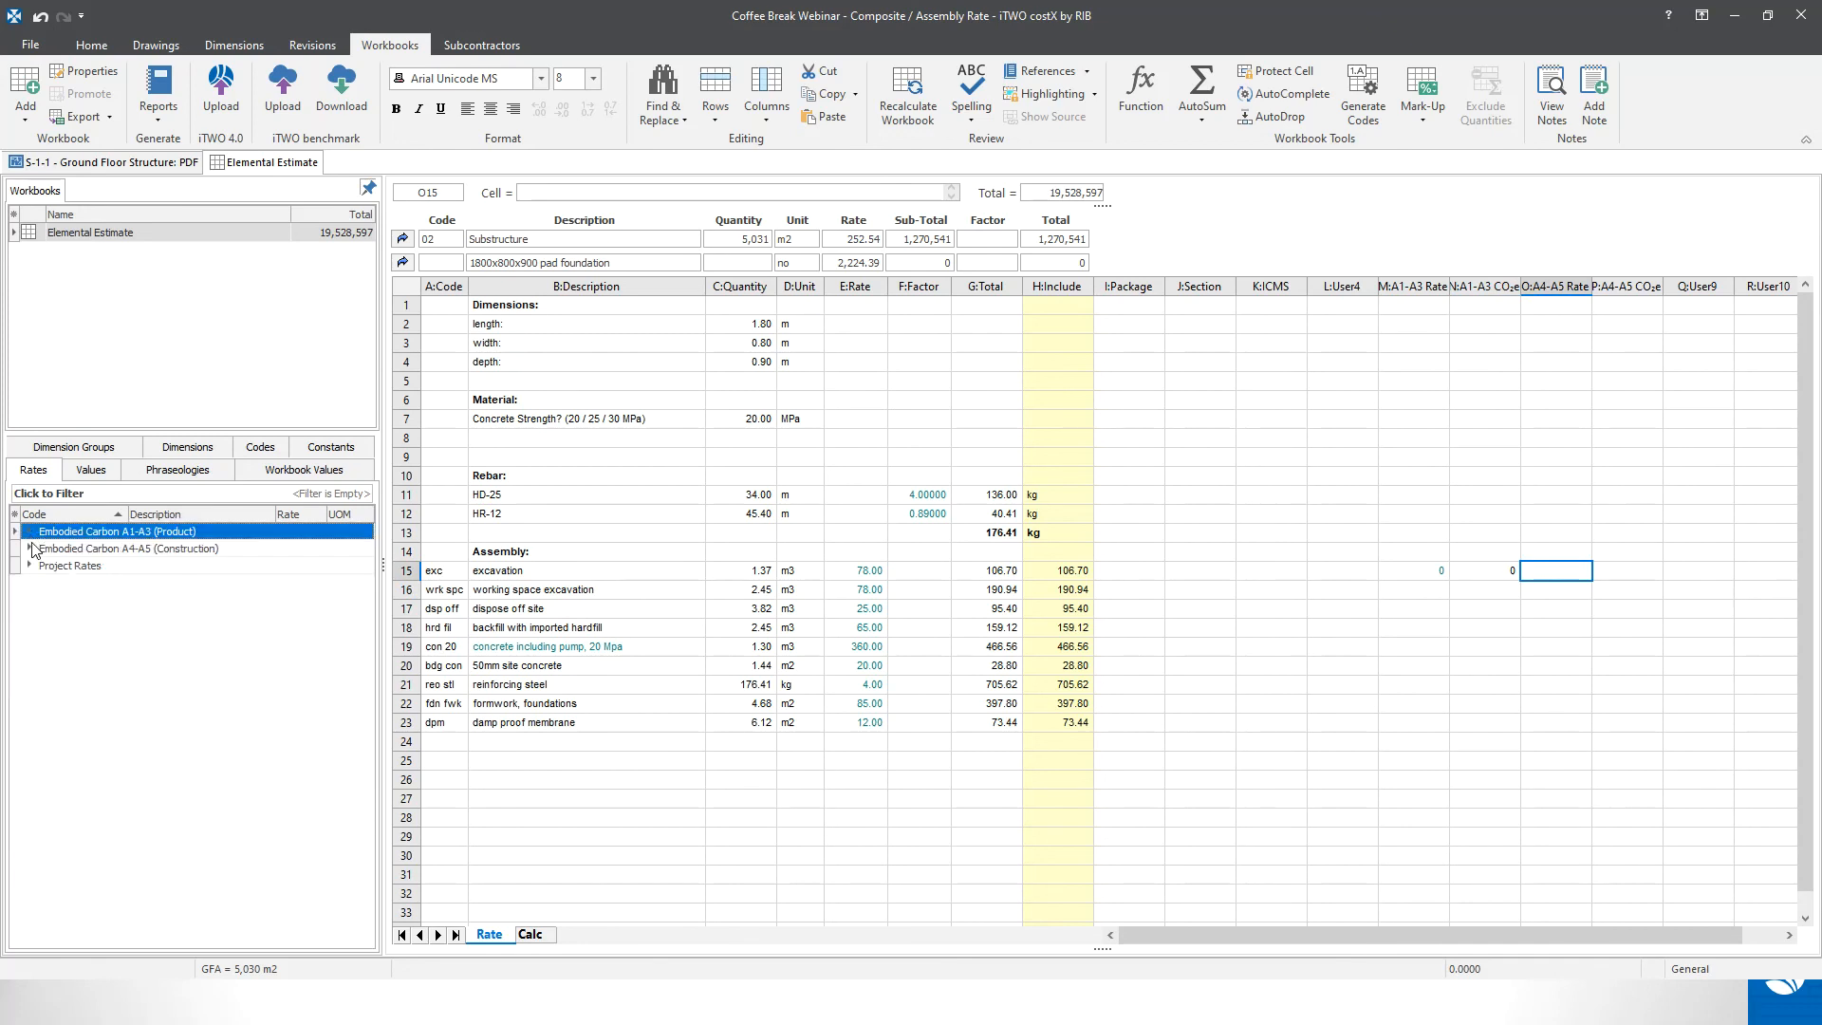
click(30, 548)
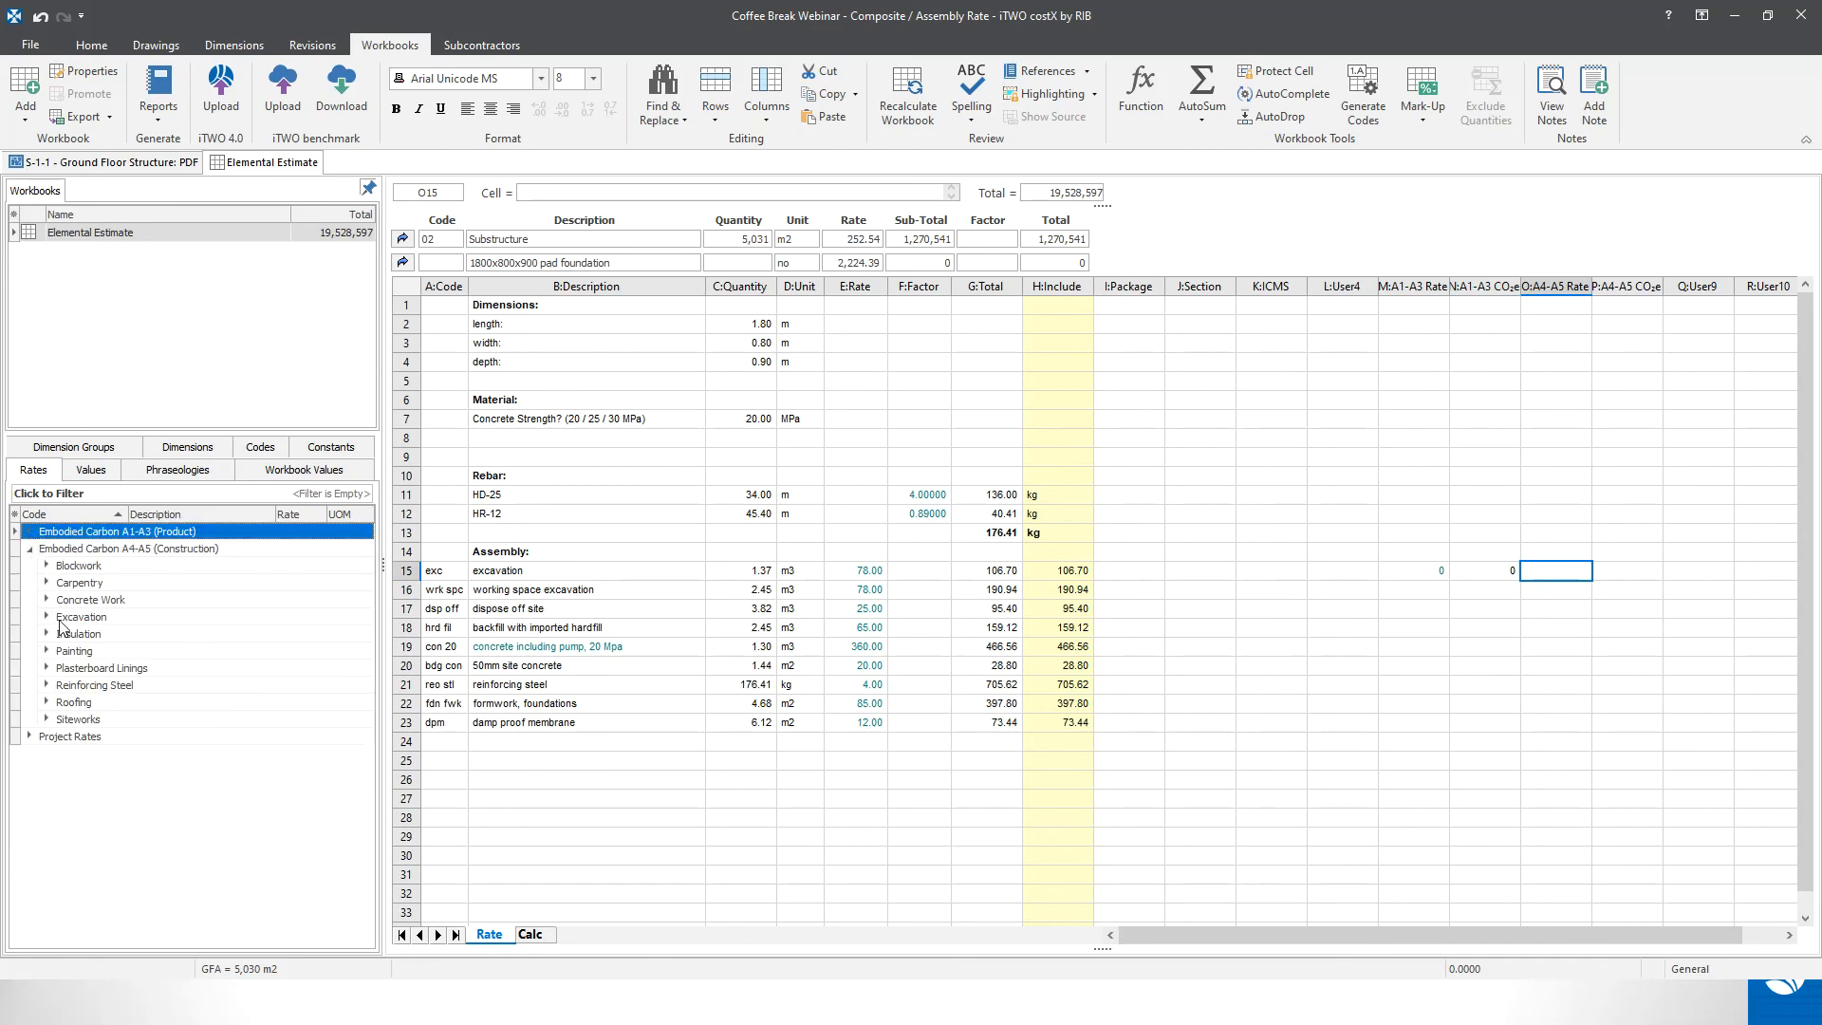
click(47, 599)
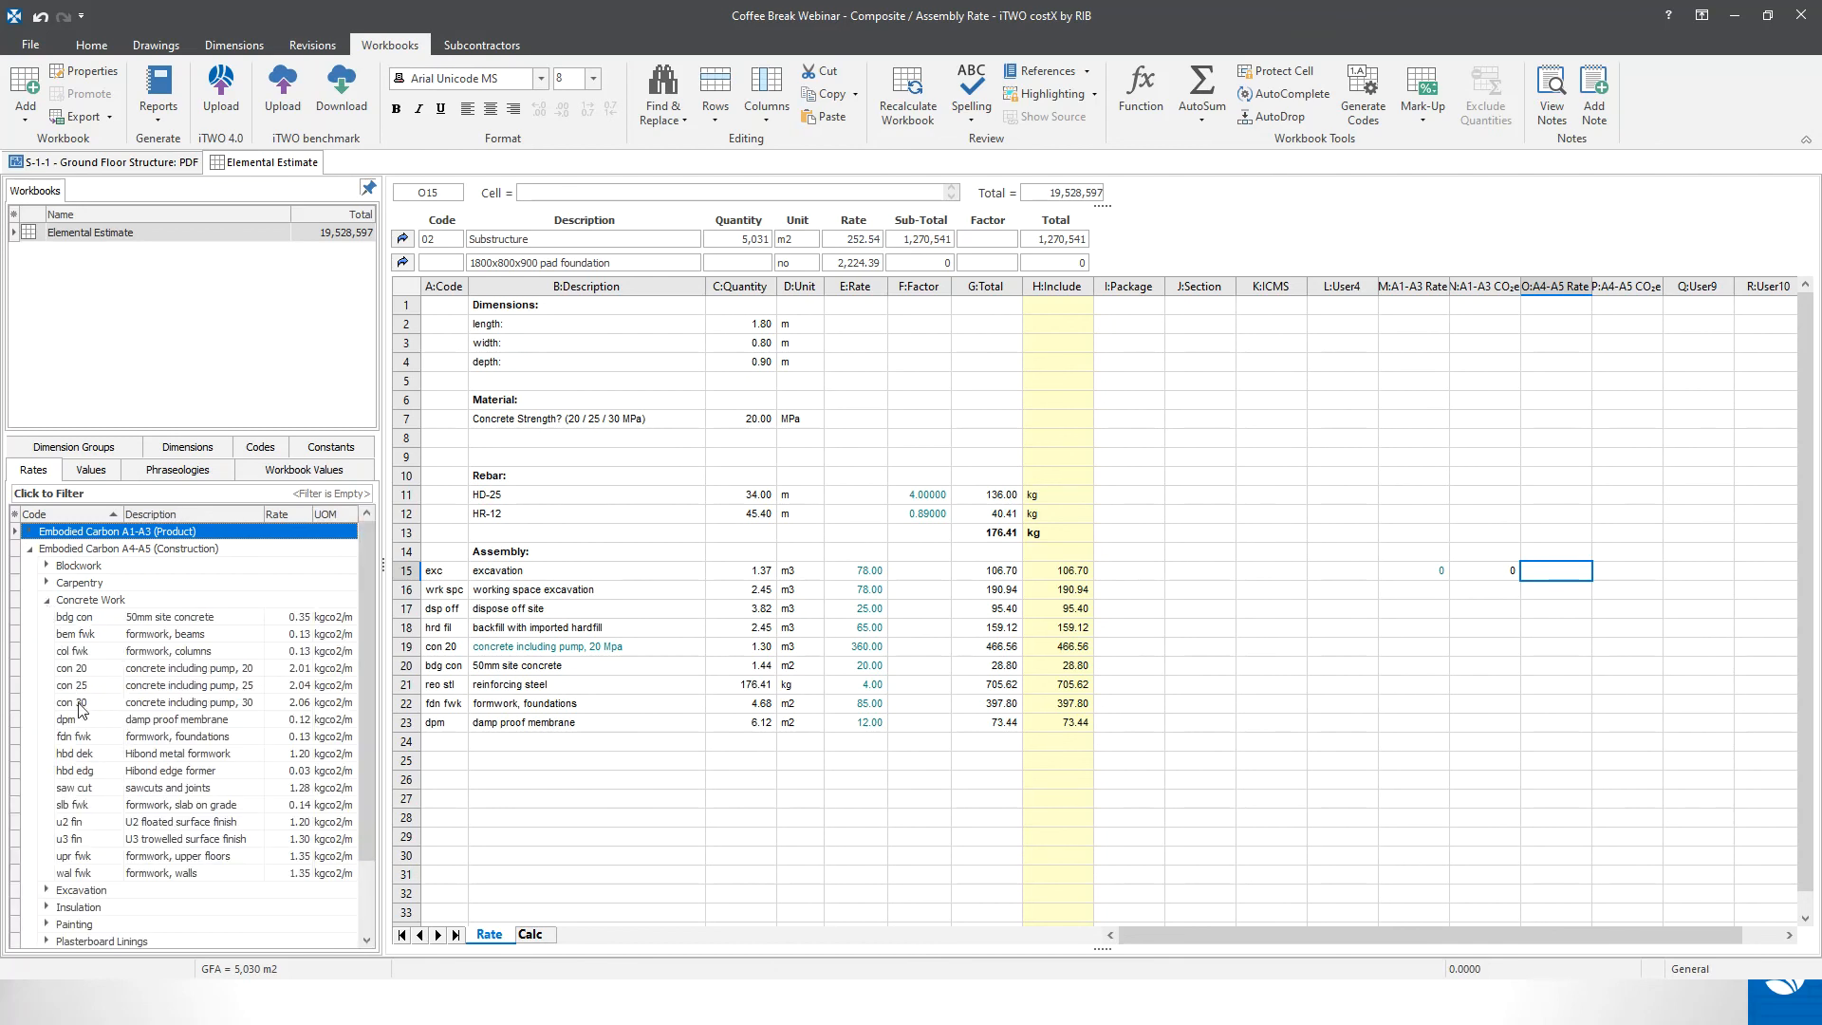
click(46, 601)
click(47, 617)
click(126, 687)
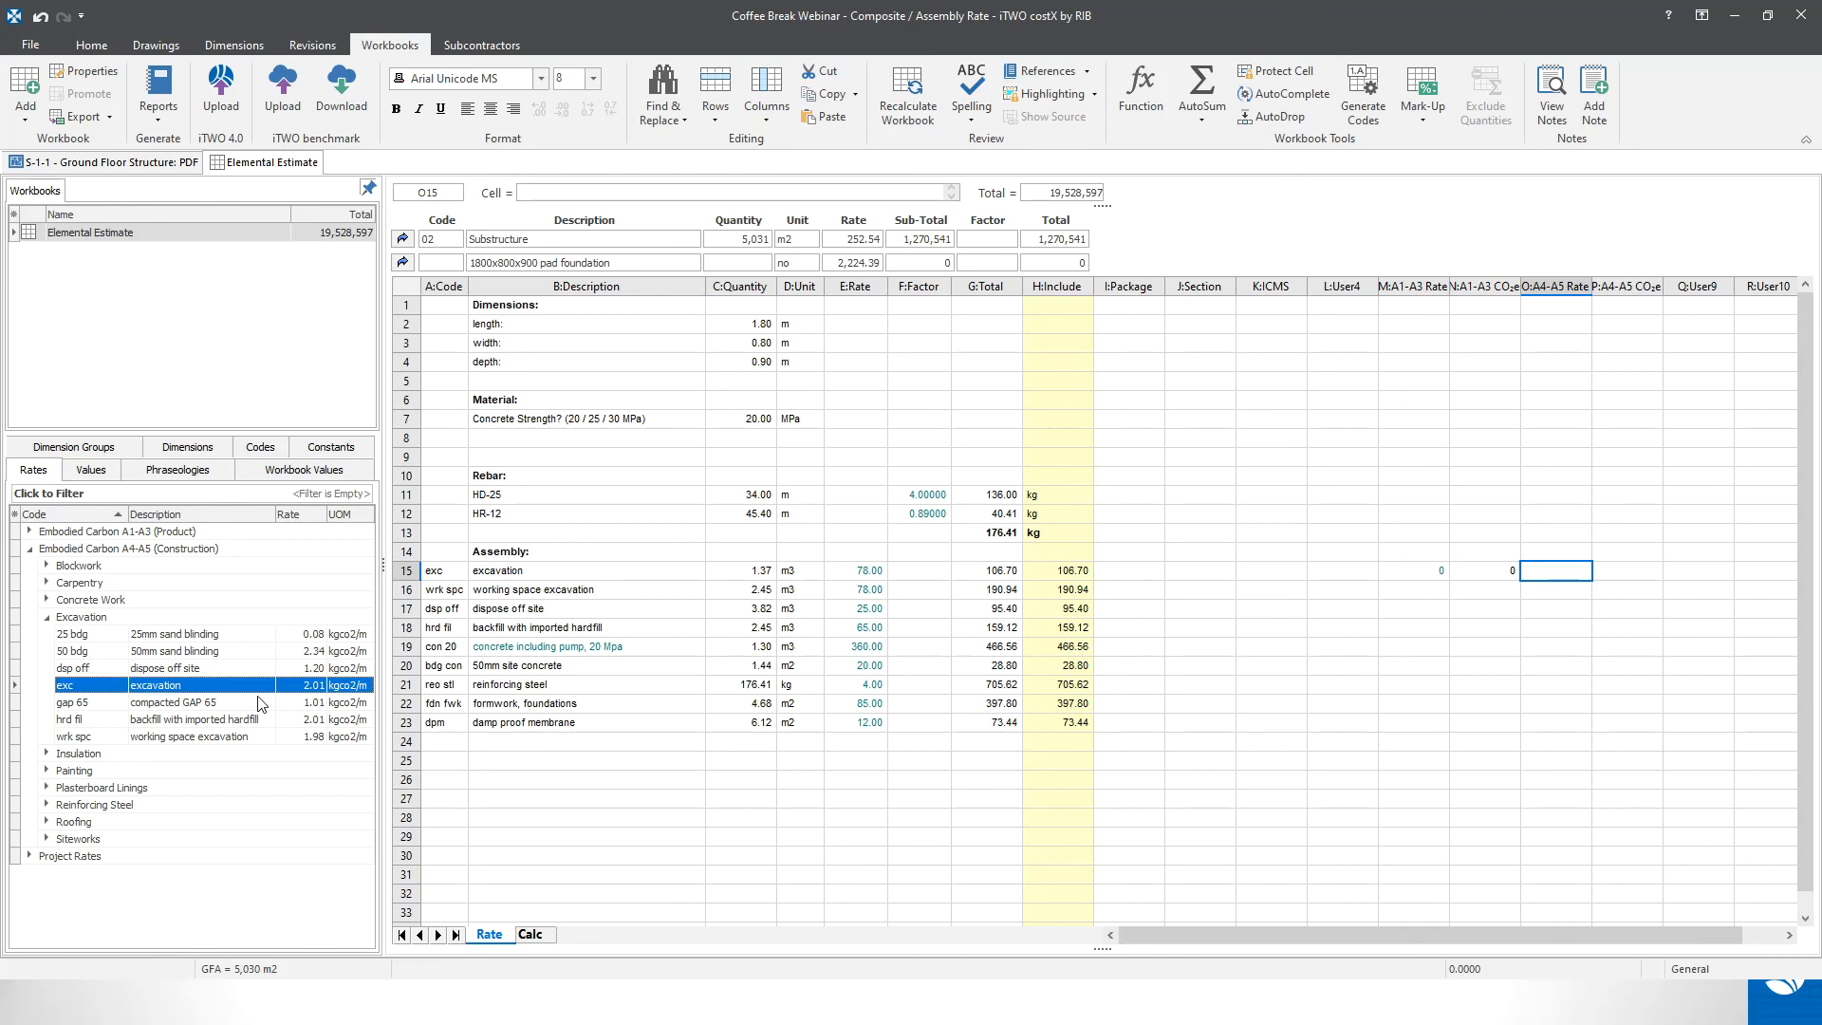
drag(232, 694, 1566, 581)
click(1077, 420)
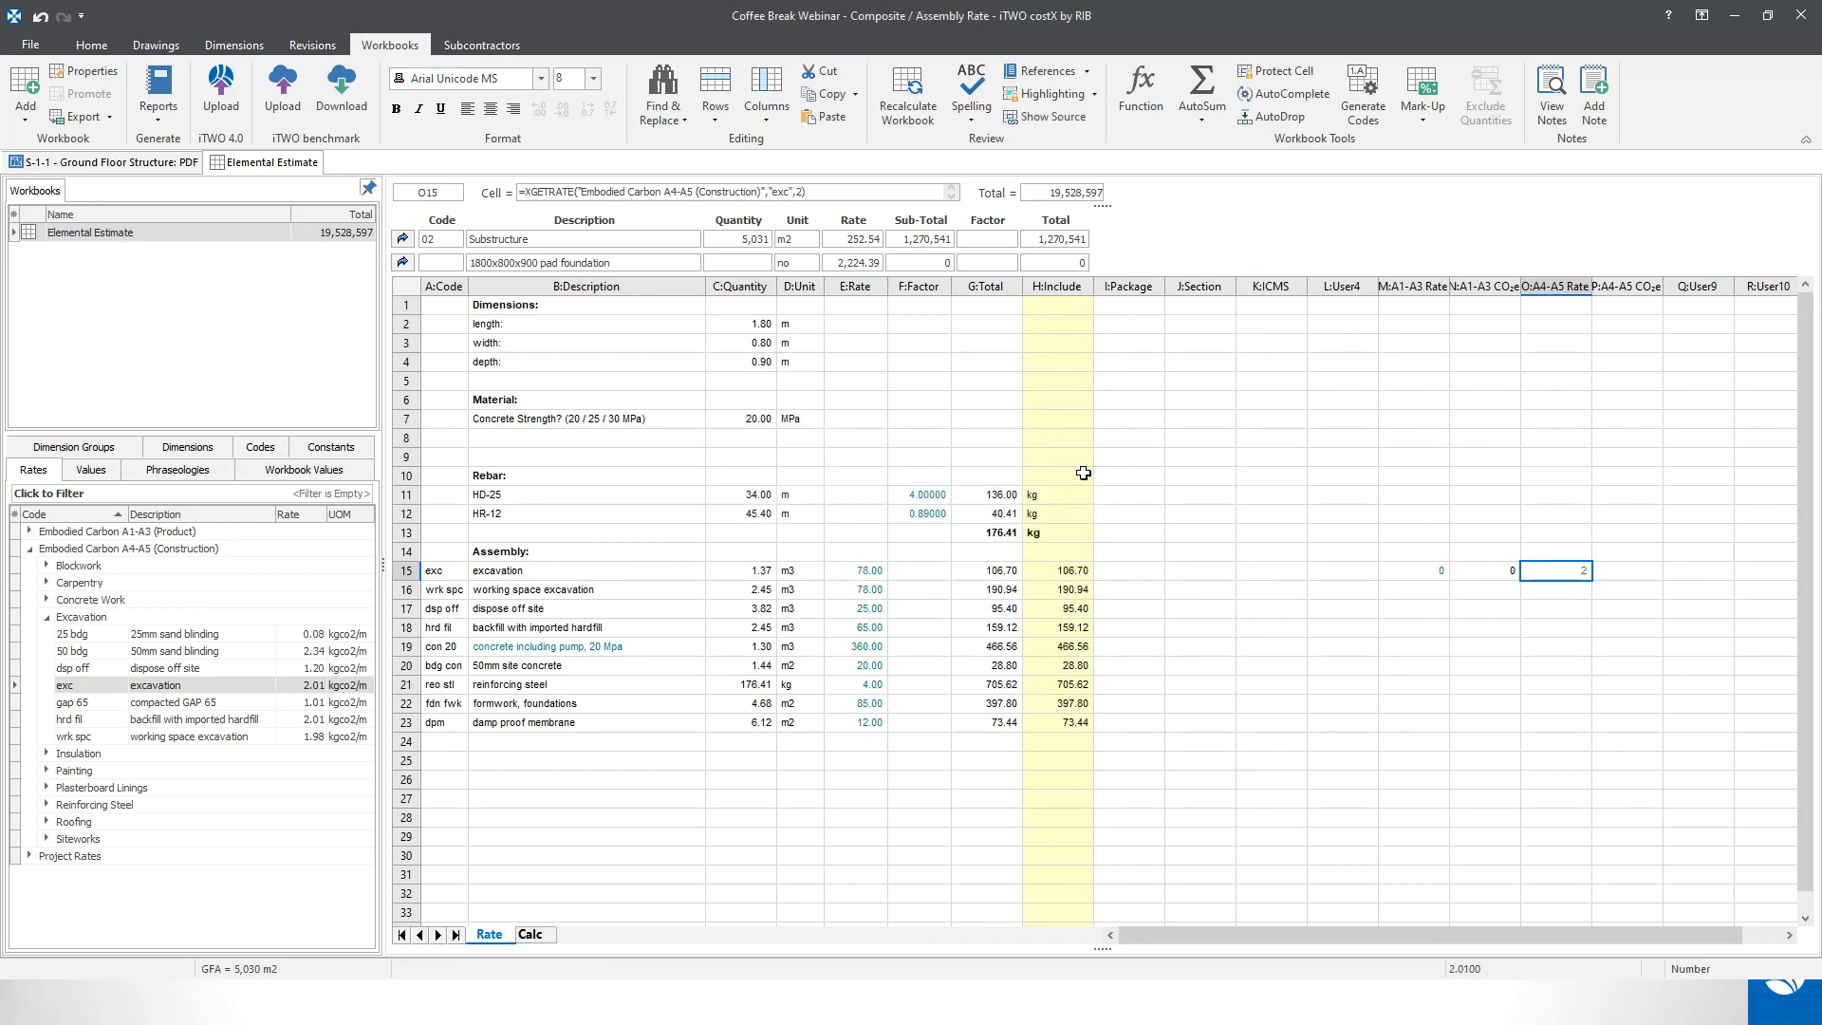
- Replace the fixed "exc" code in the excavation's A4-A5 rate formula with a reference to code cell A15
click(786, 192)
drag(787, 193, 774, 193)
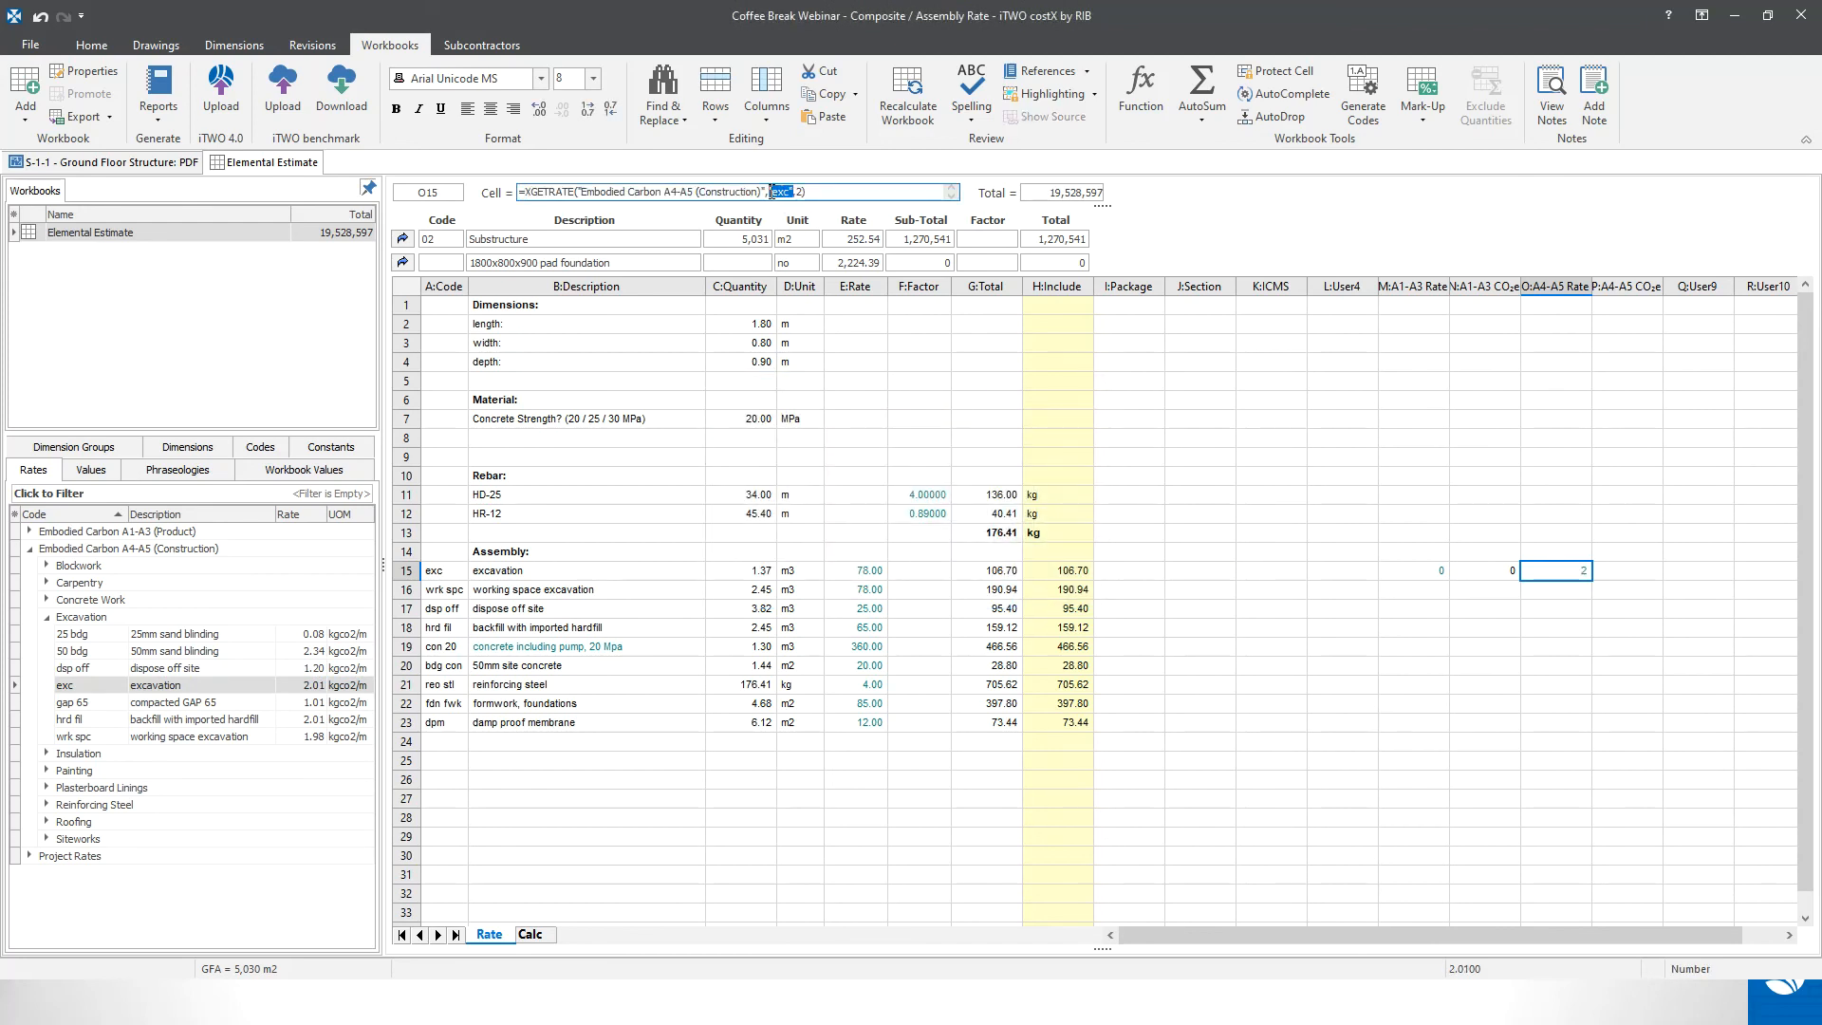
key(BackSpace)
click(448, 575)
key(Return)
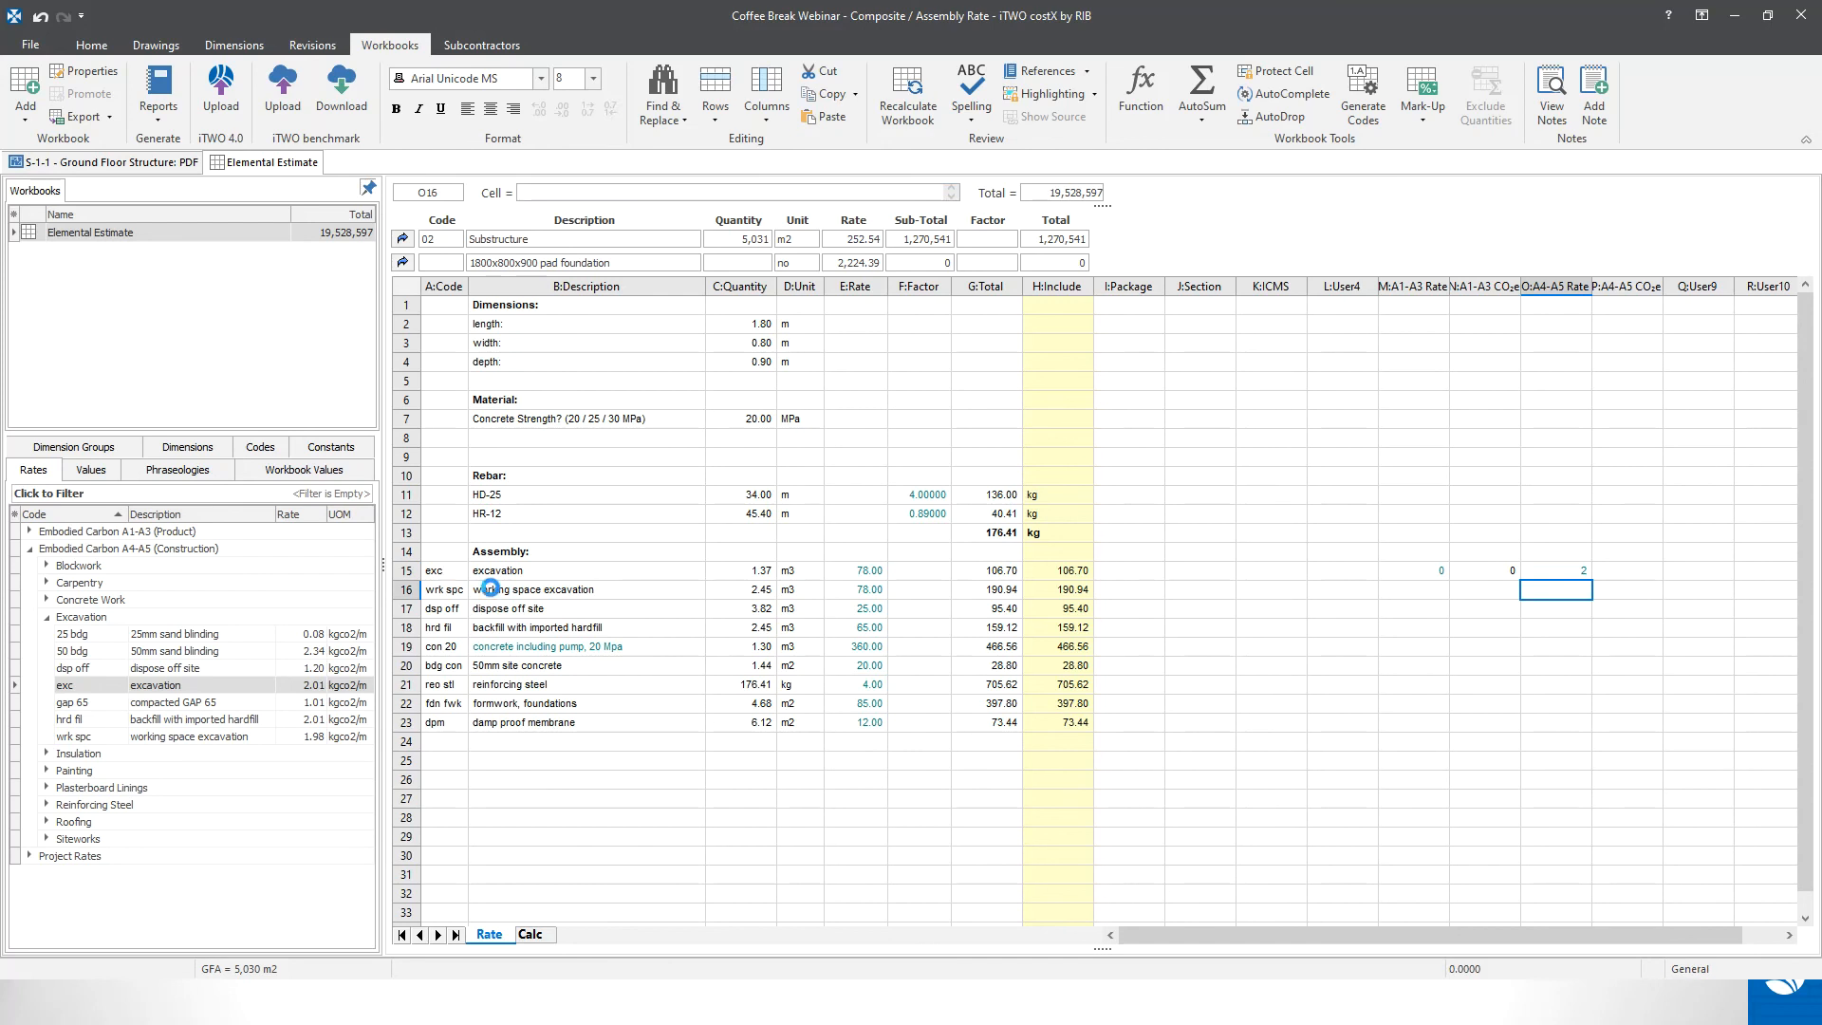
- Calculate the excavation's A4-A5 CO₂e by multiplying its quantity by its A4-A5 rate, modelled on the A1-A3 CO₂e formula
click(1508, 574)
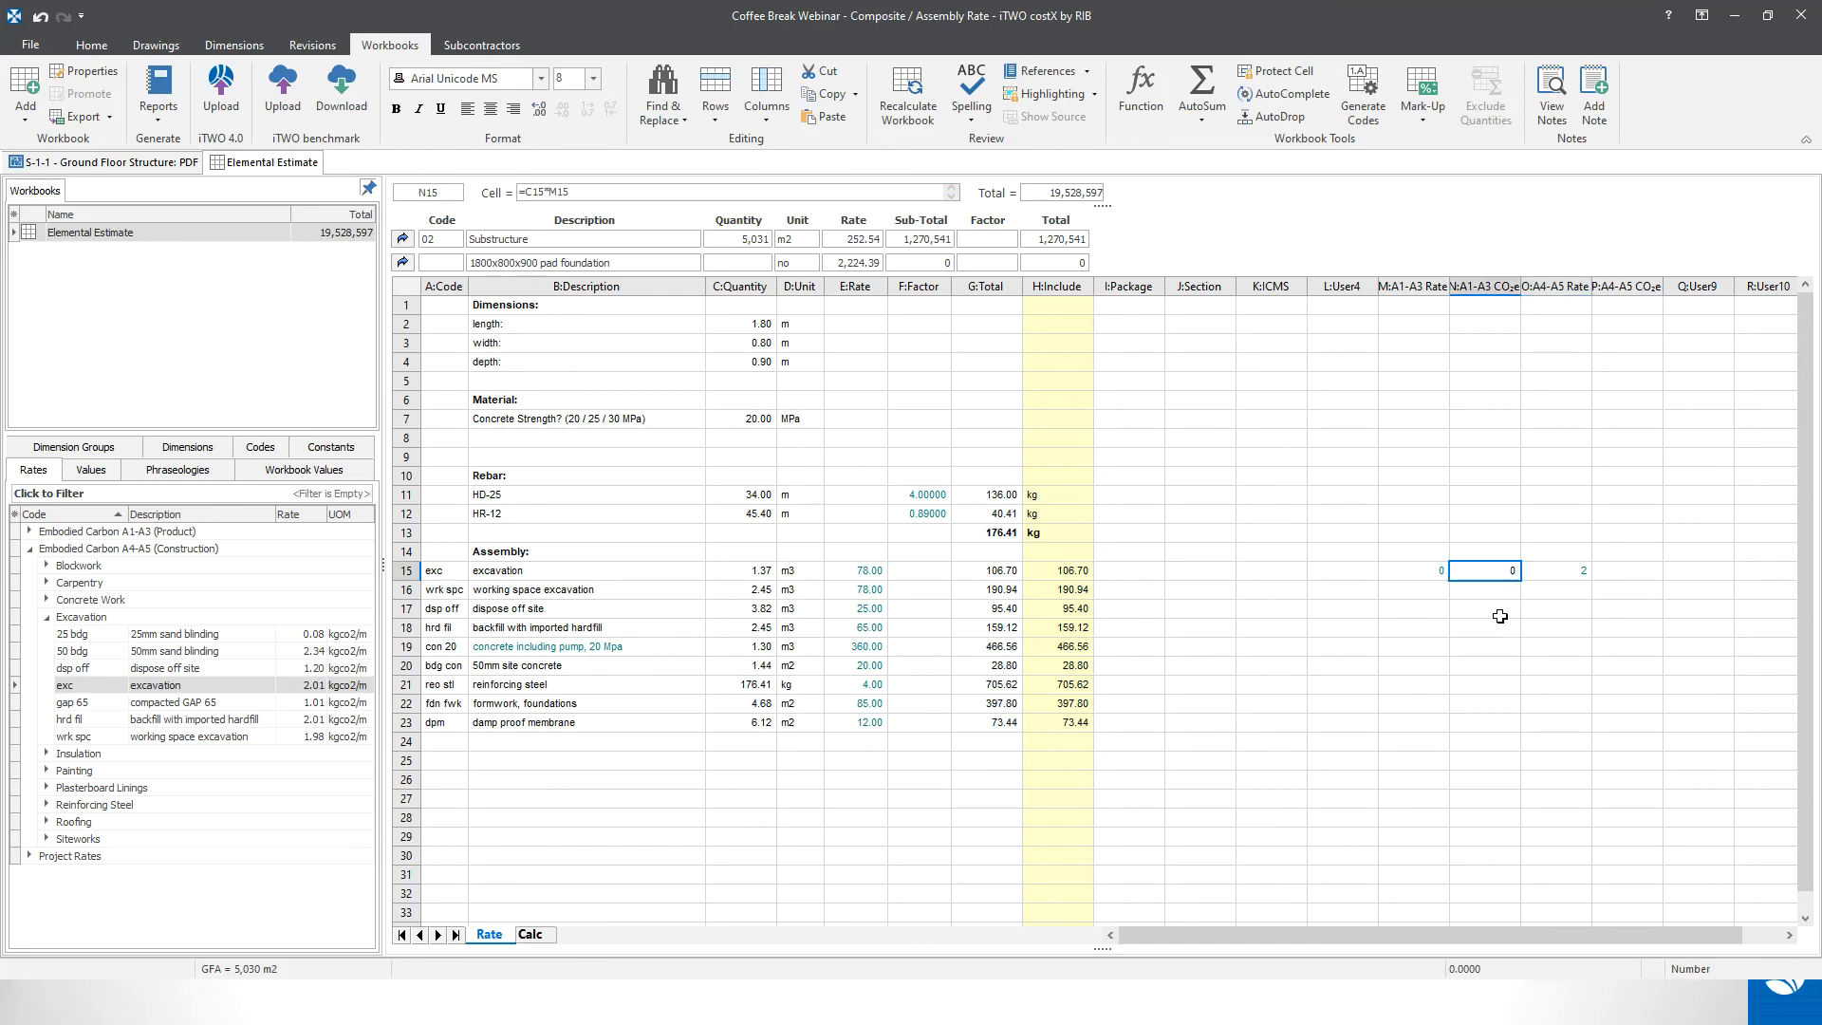
click(1653, 572)
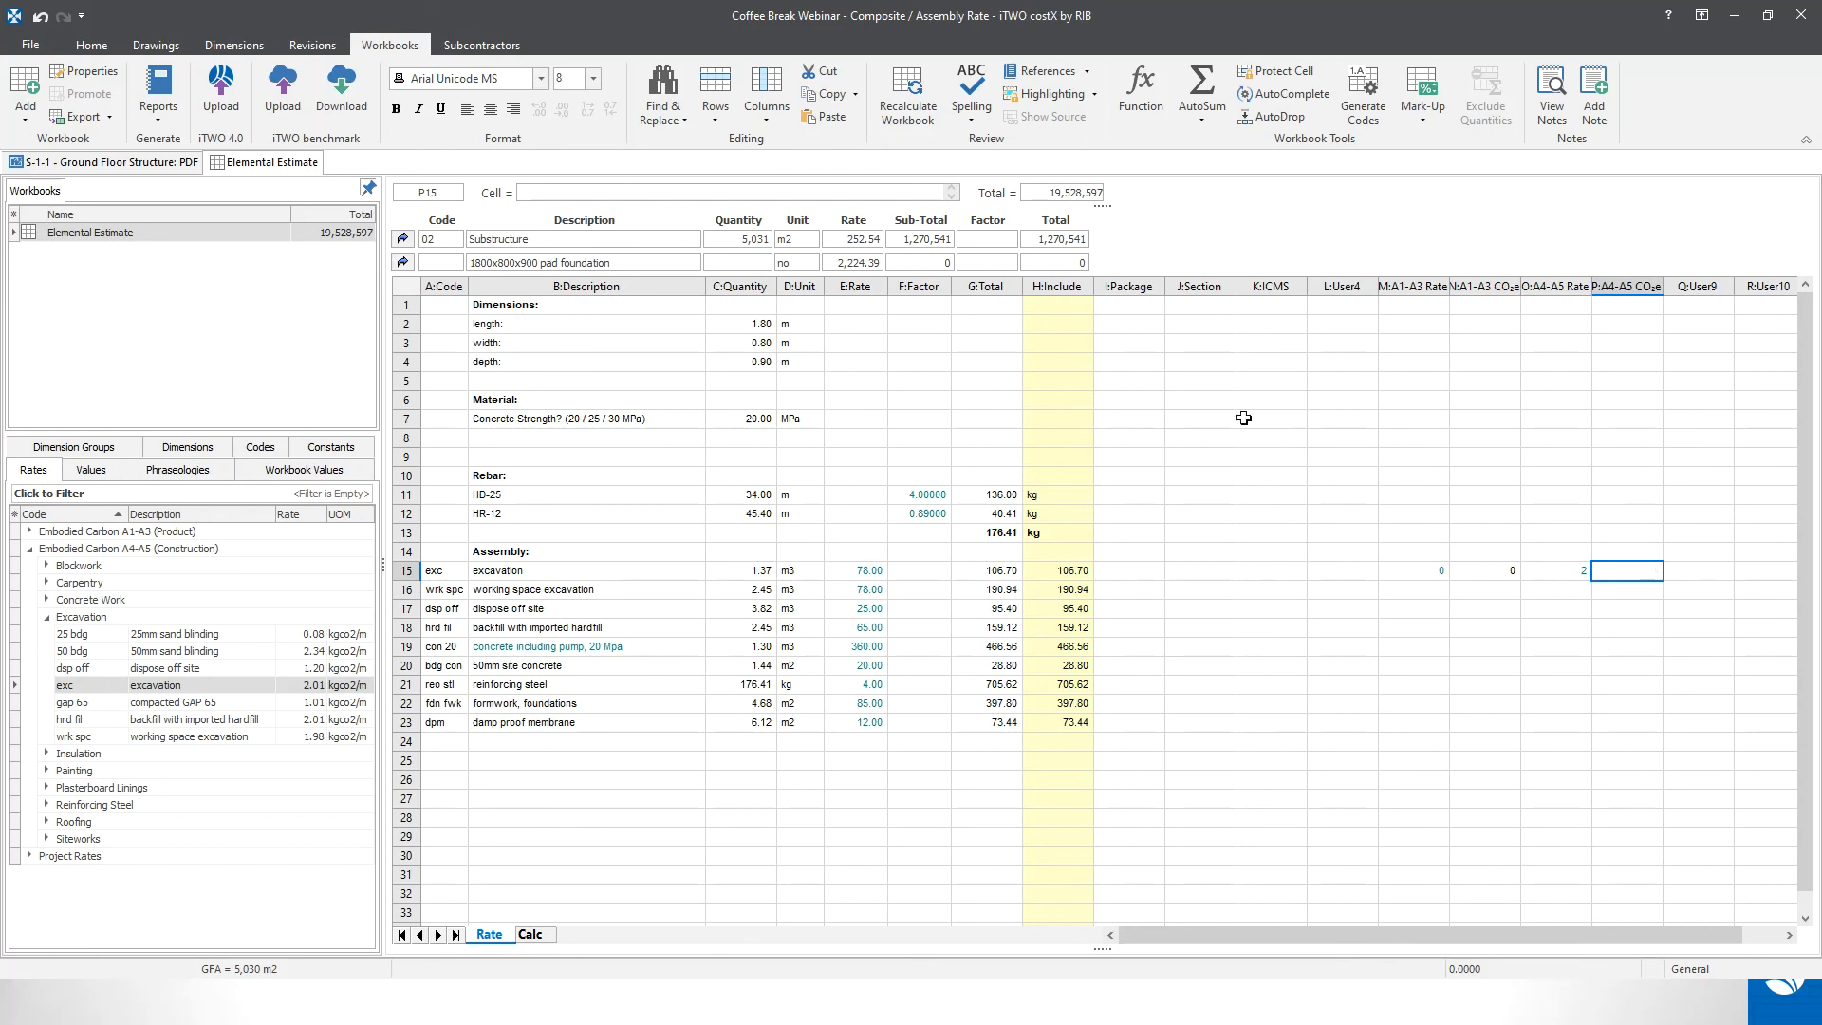
click(737, 195)
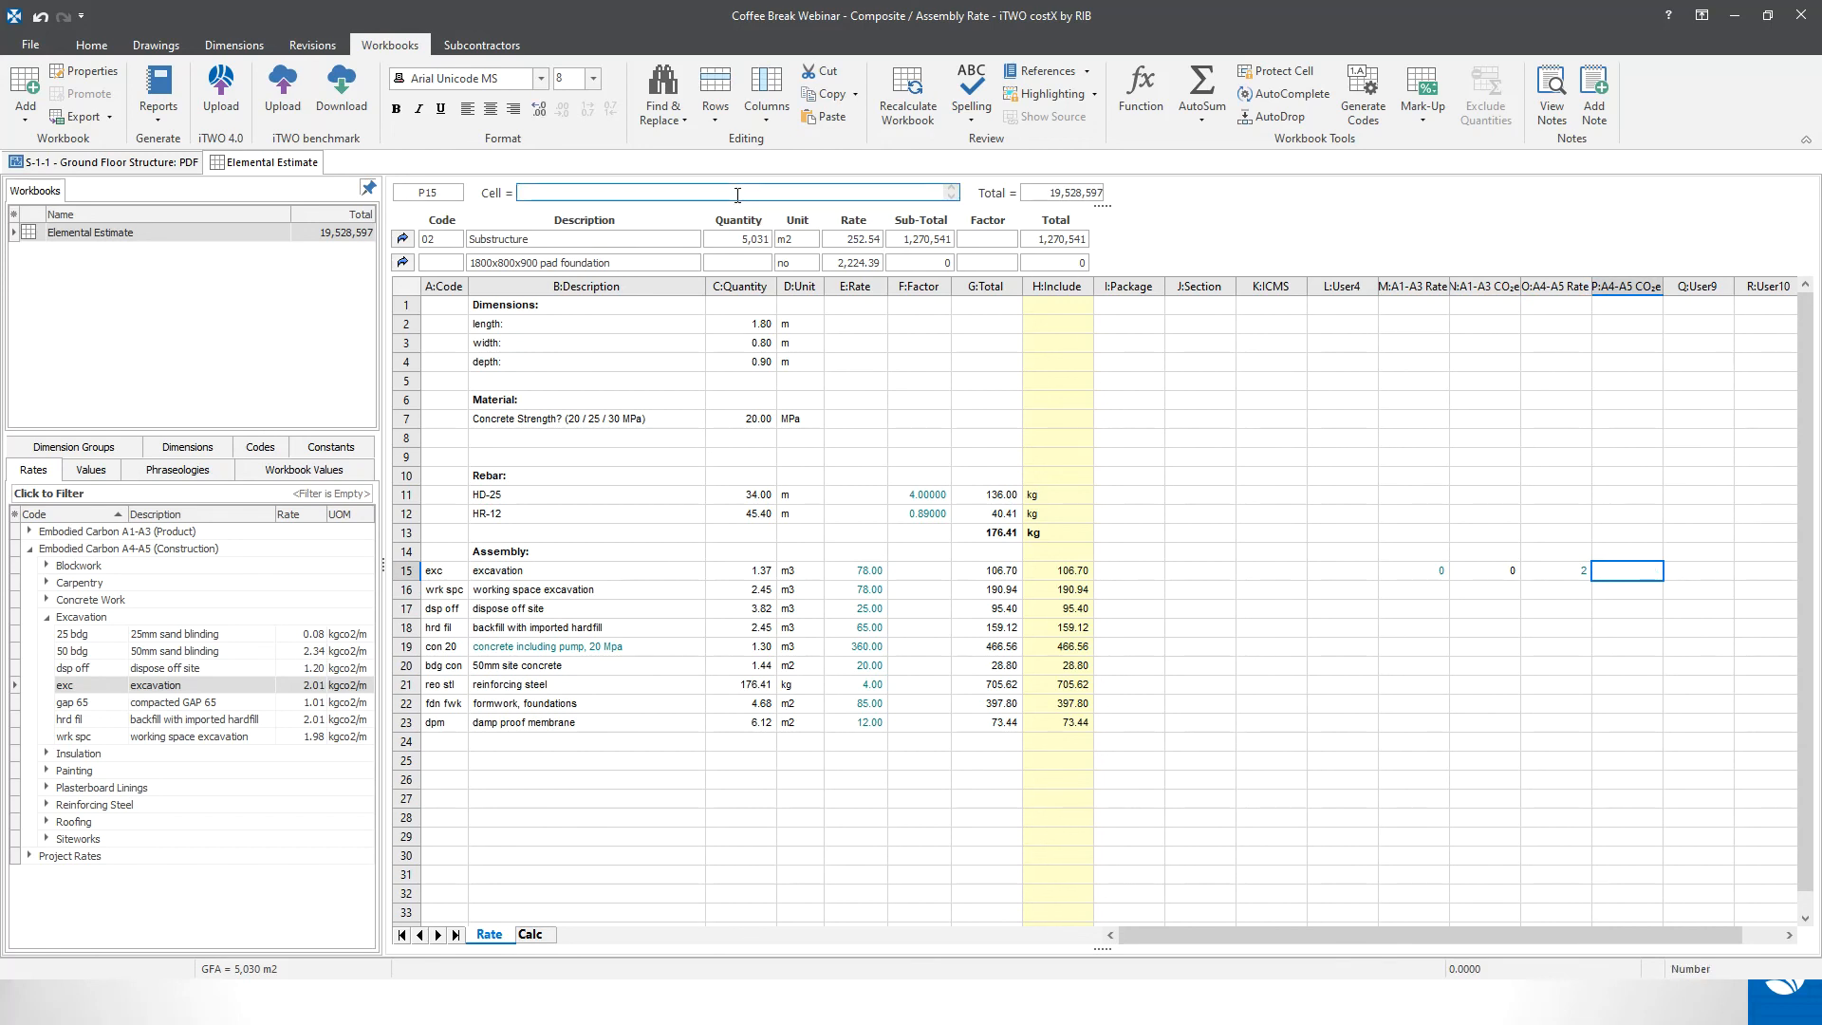
text(=)
click(754, 570)
text(*)
key(ctrl)
key(Return)
- Show the excavation row's A1-A3 and A4-A5 rate and CO₂e cells with two decimal places
click(1539, 569)
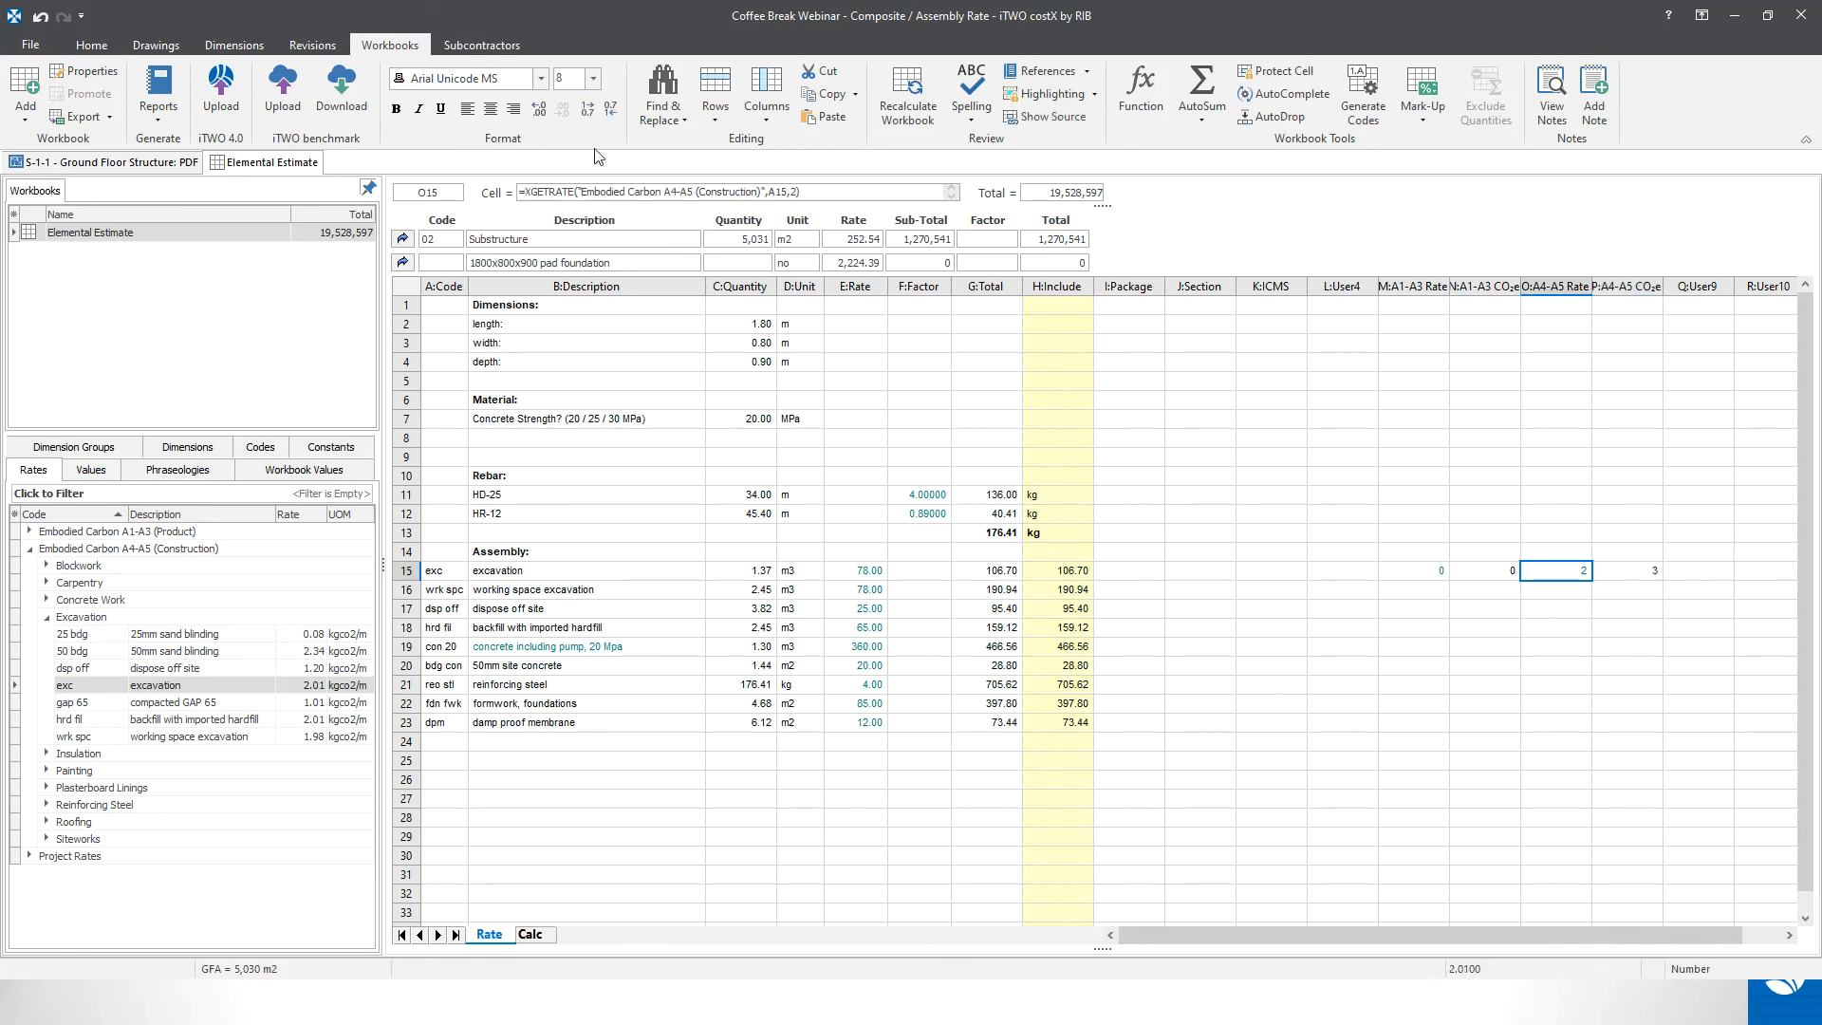
click(544, 108)
click(544, 108)
click(1395, 570)
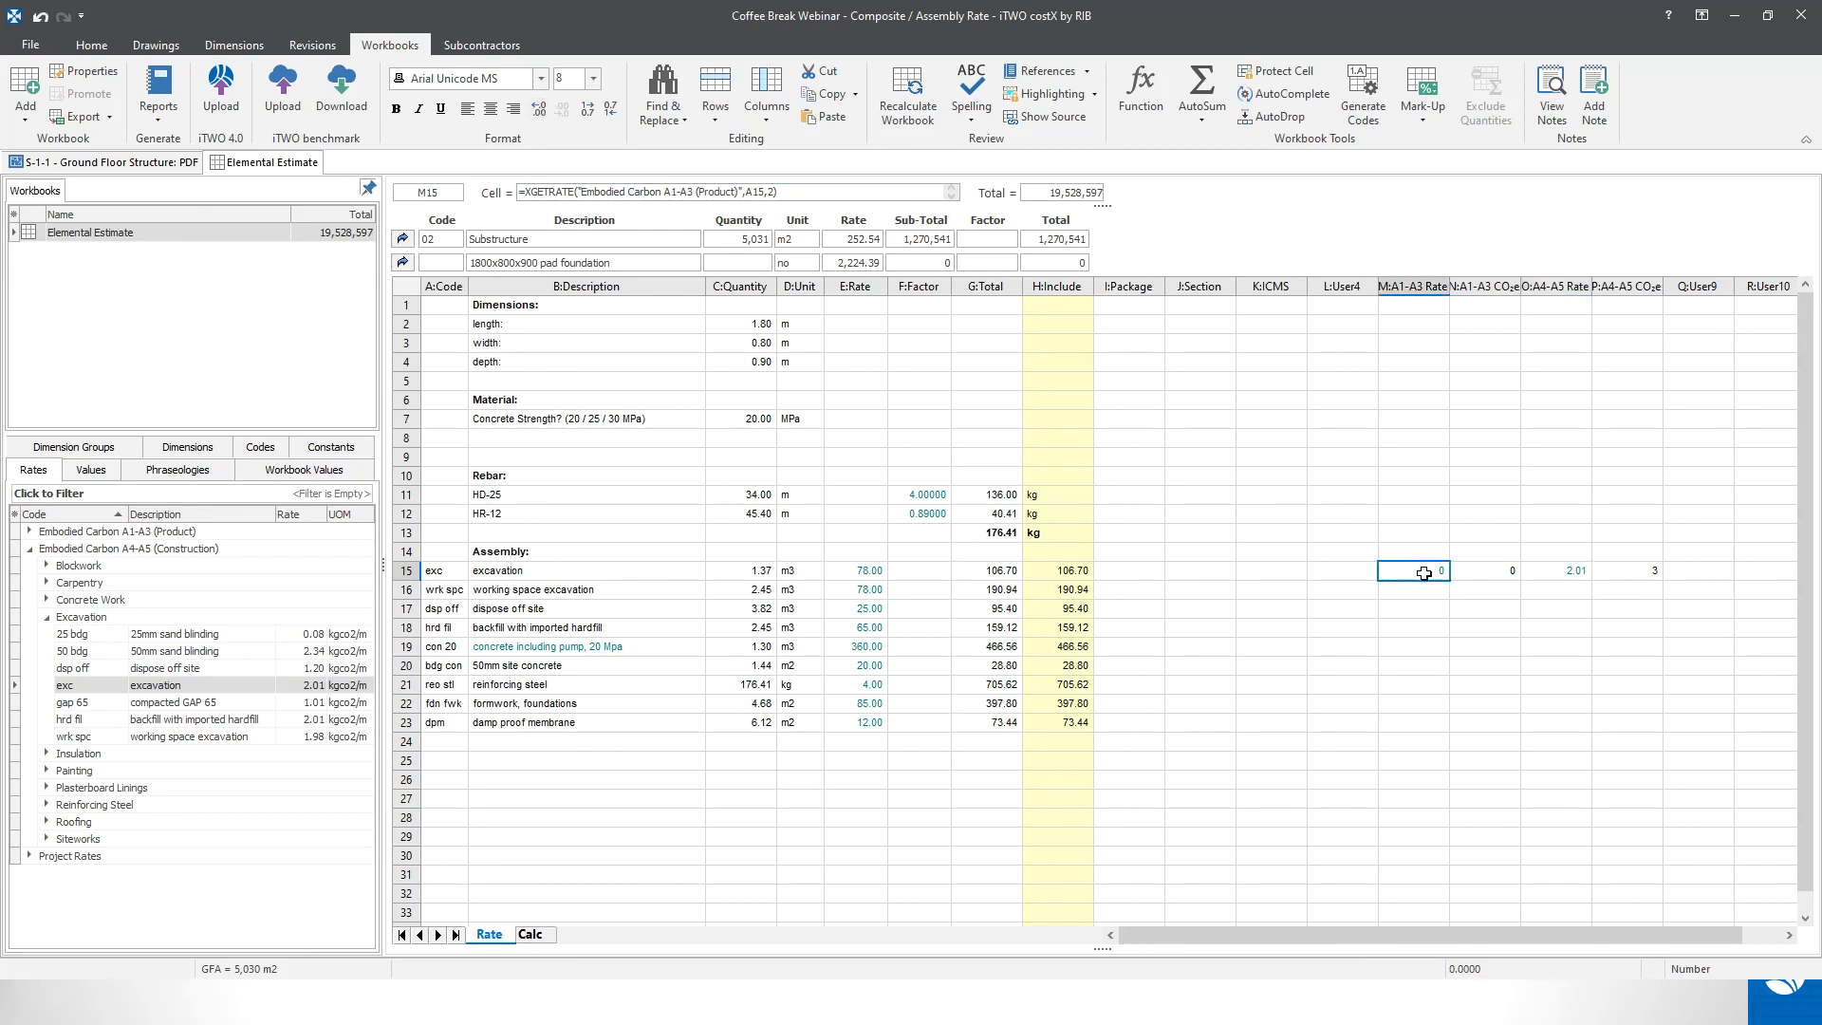
drag(1394, 569, 1624, 568)
click(541, 110)
click(541, 111)
- Fill the excavation row's four embodied carbon formulas down to the damp proof membrane in row 23
click(1415, 608)
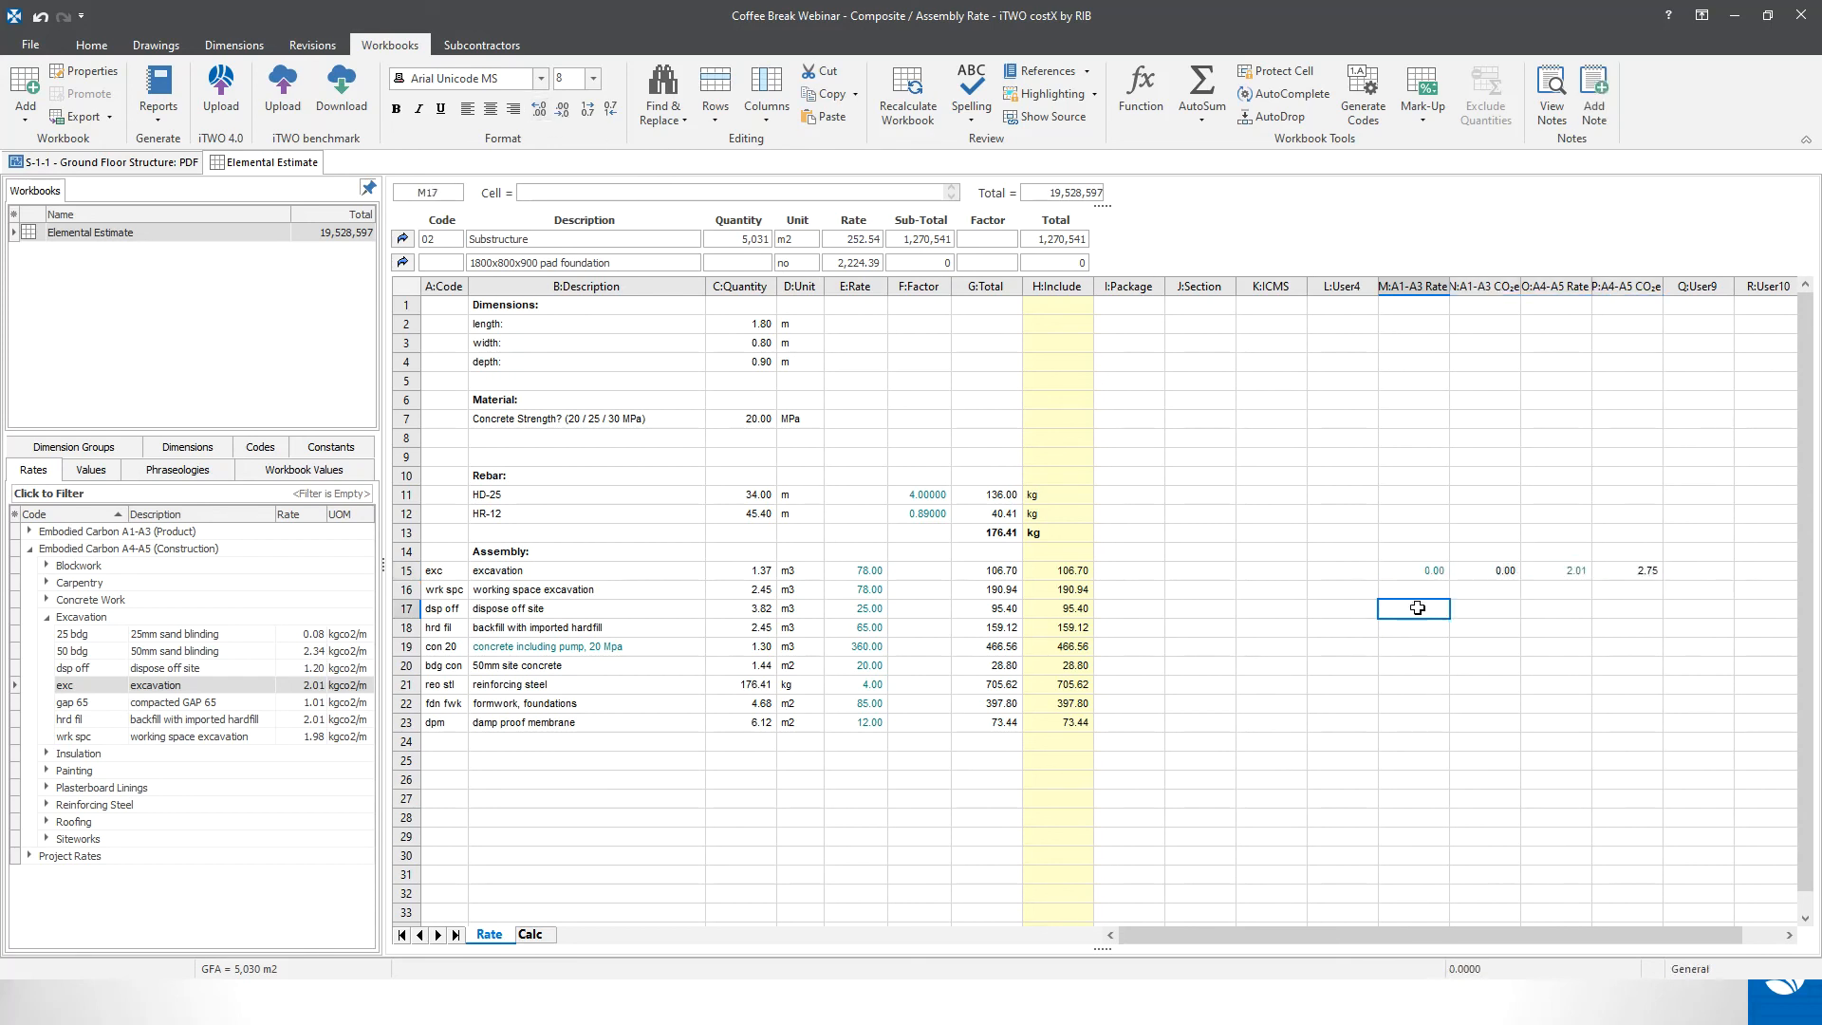
drag(1417, 577, 1643, 723)
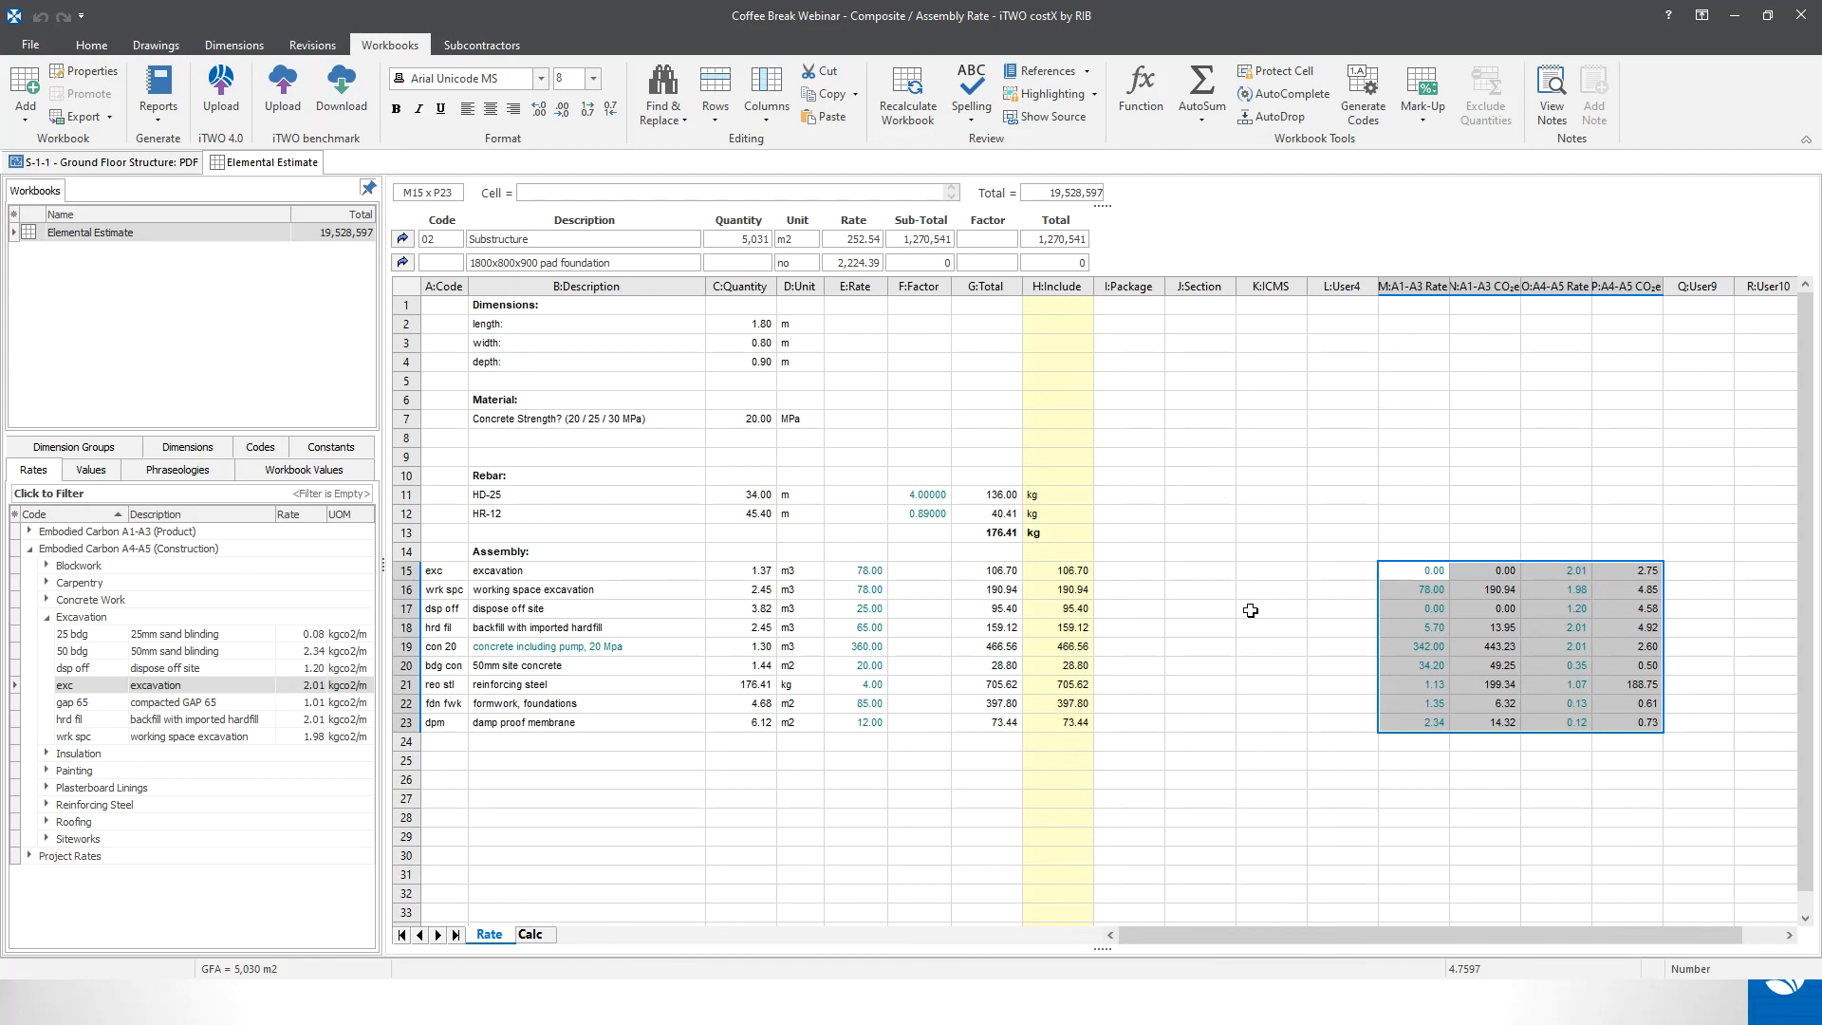
- Assign package code T04 Groundworks from the ANZSMM 2018 Trade Codes to the excavation, working space, disposal and hardfill rows (15 to 18)
click(1136, 570)
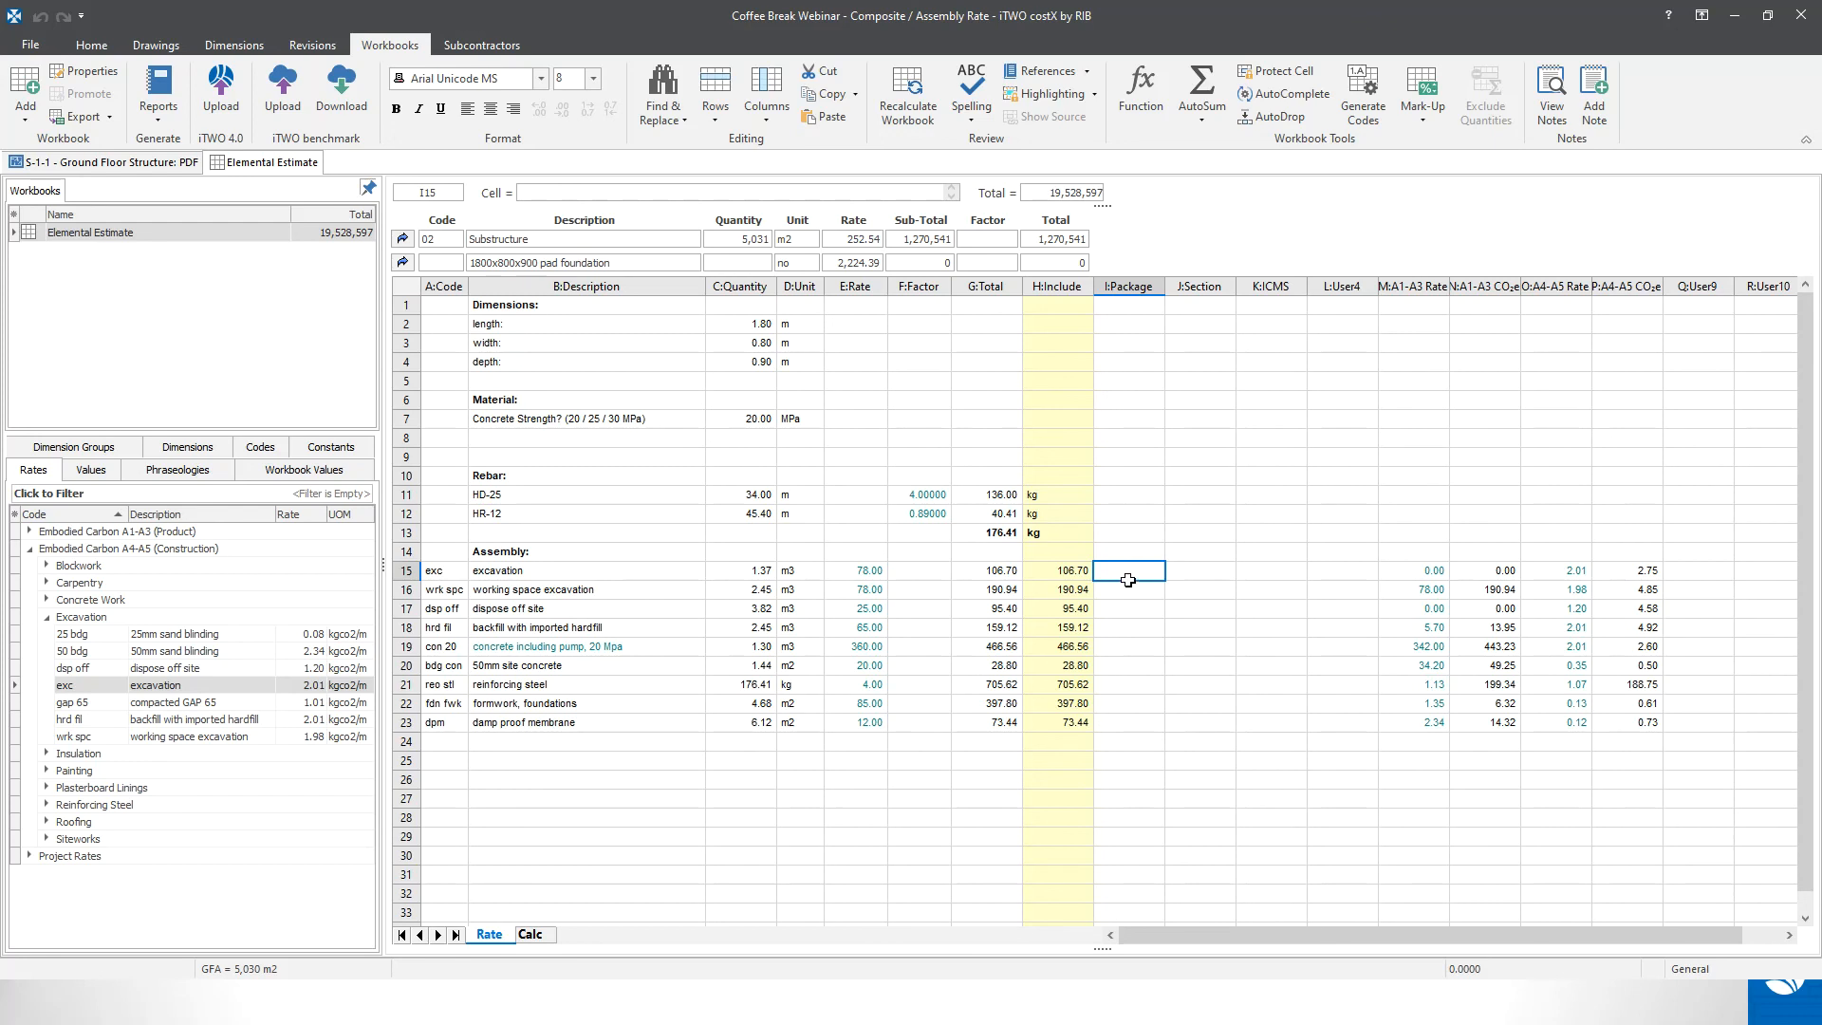
drag(1126, 572, 1121, 715)
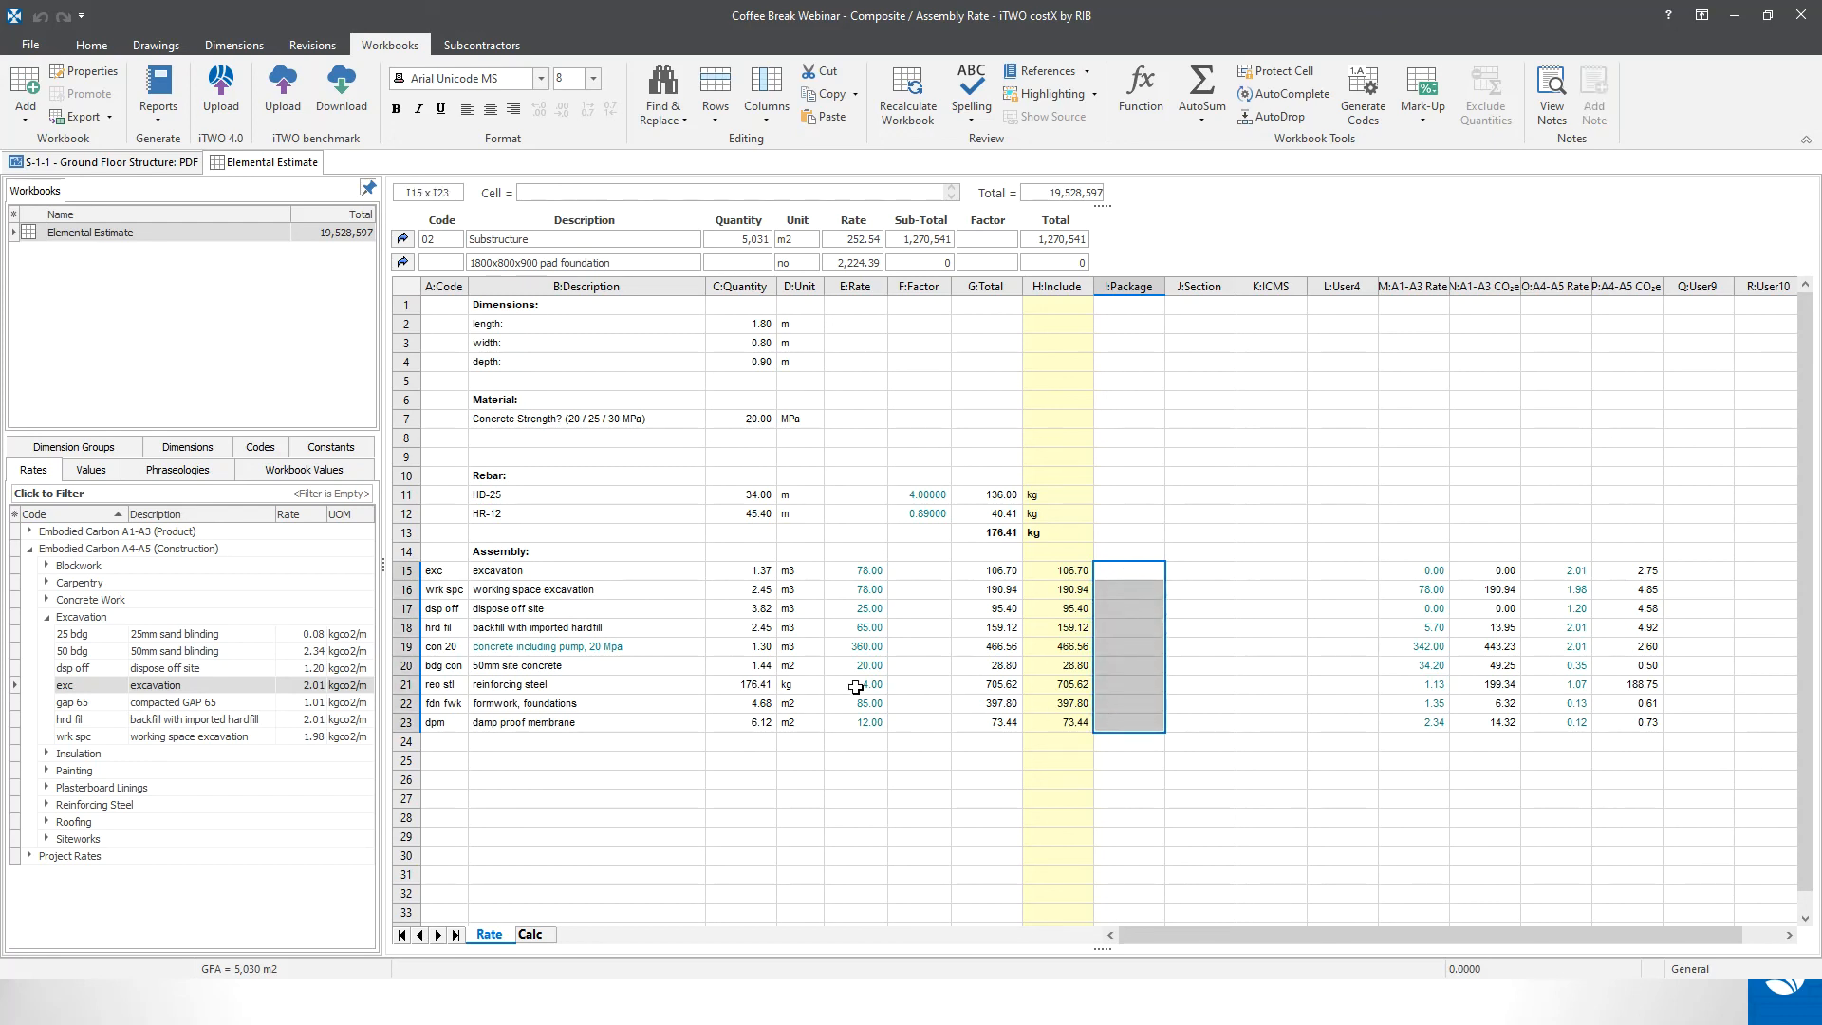
click(270, 447)
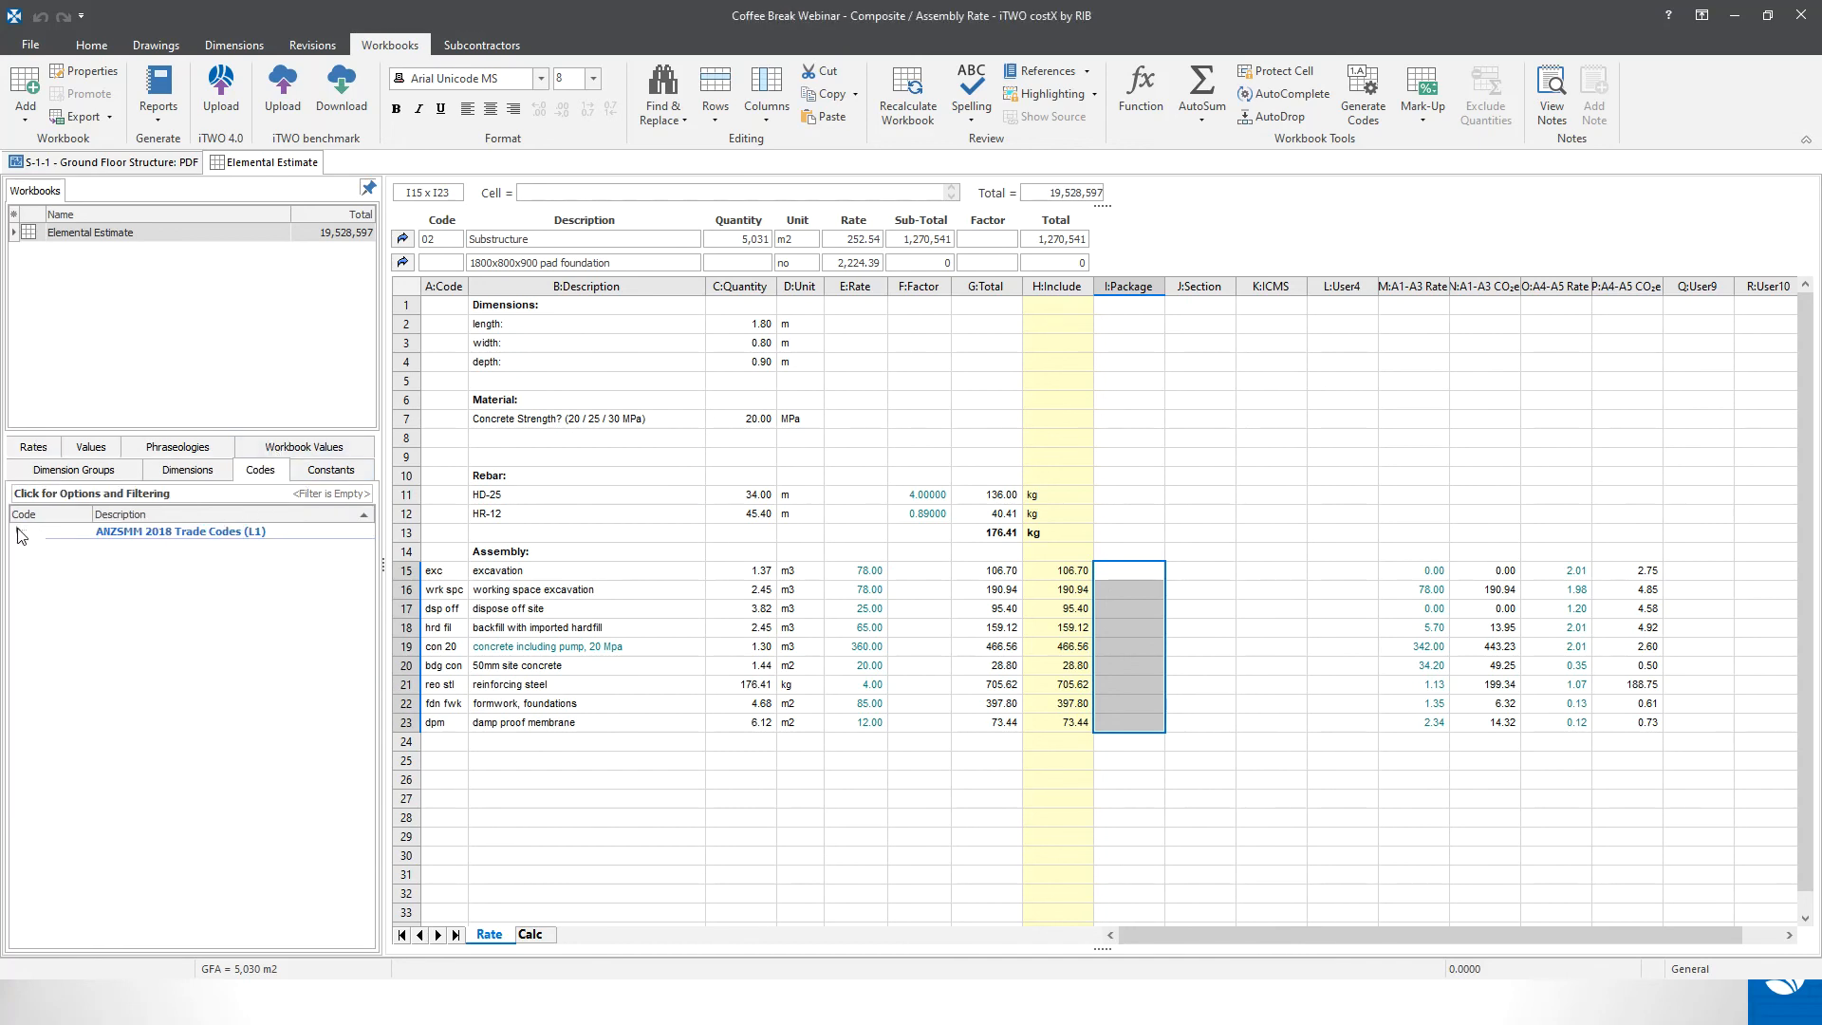
click(19, 533)
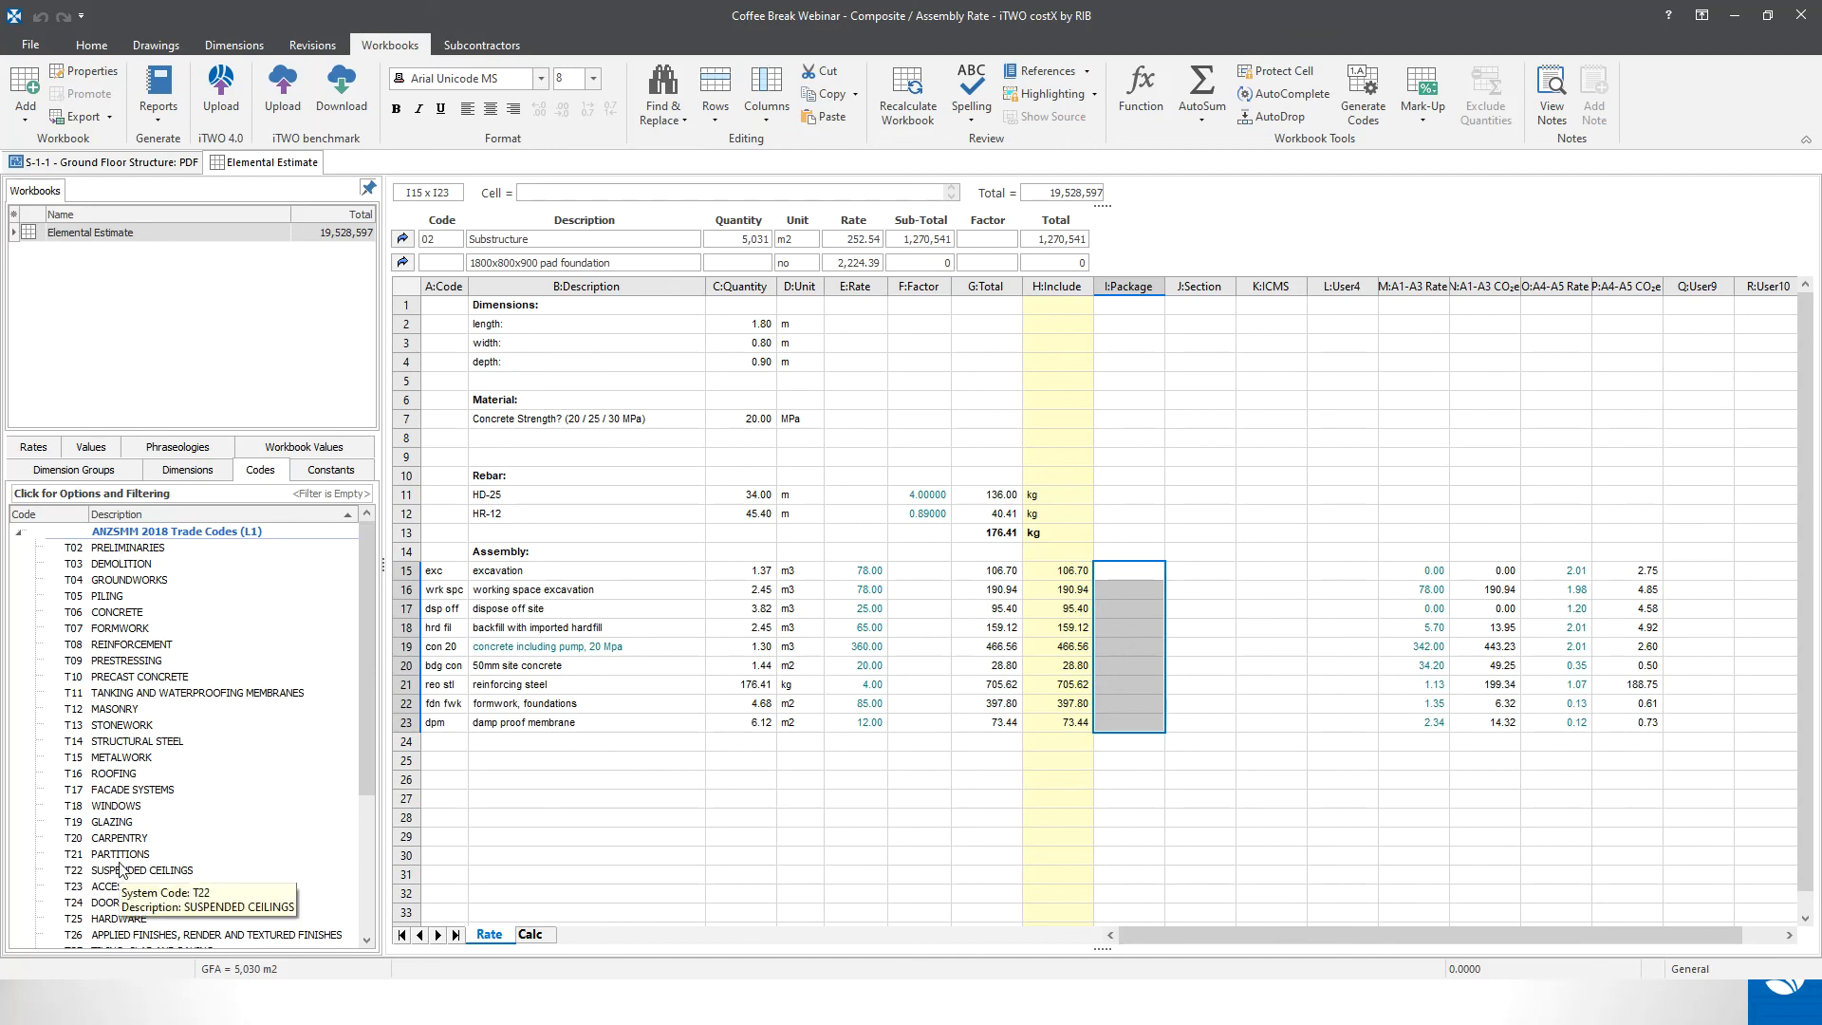
click(123, 581)
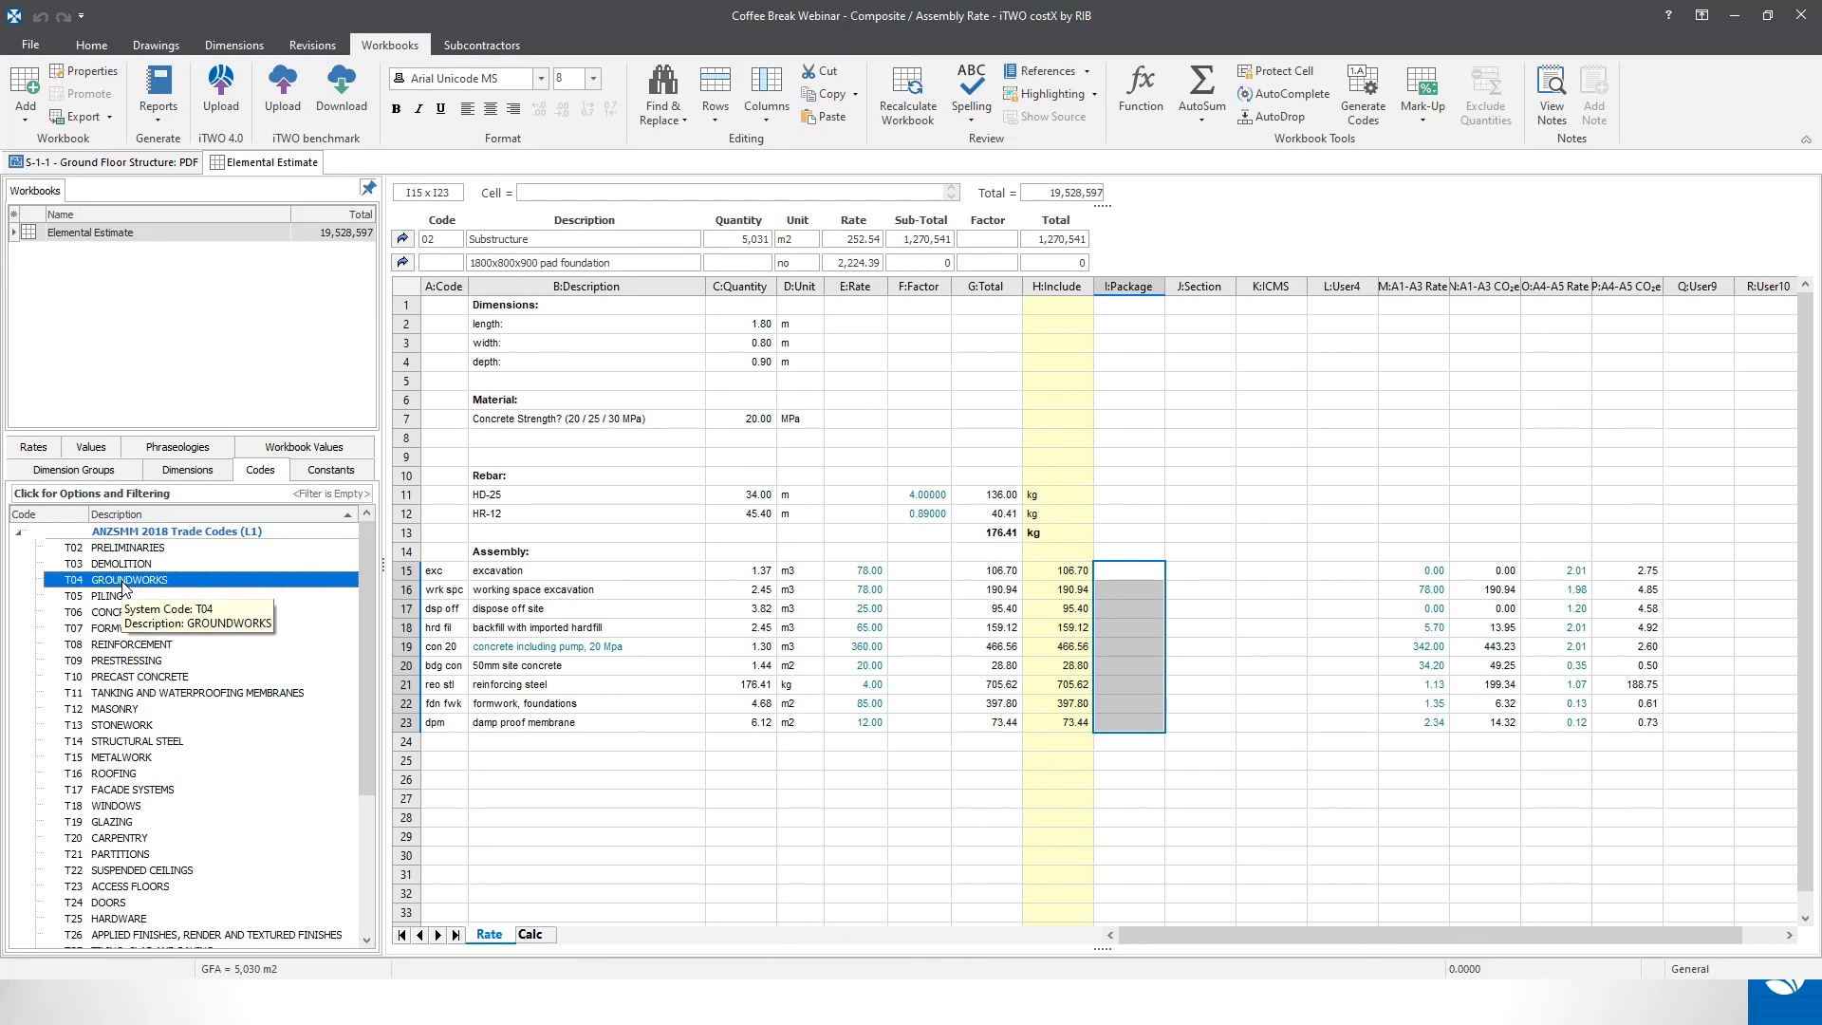
click(1115, 571)
drag(124, 581, 1114, 571)
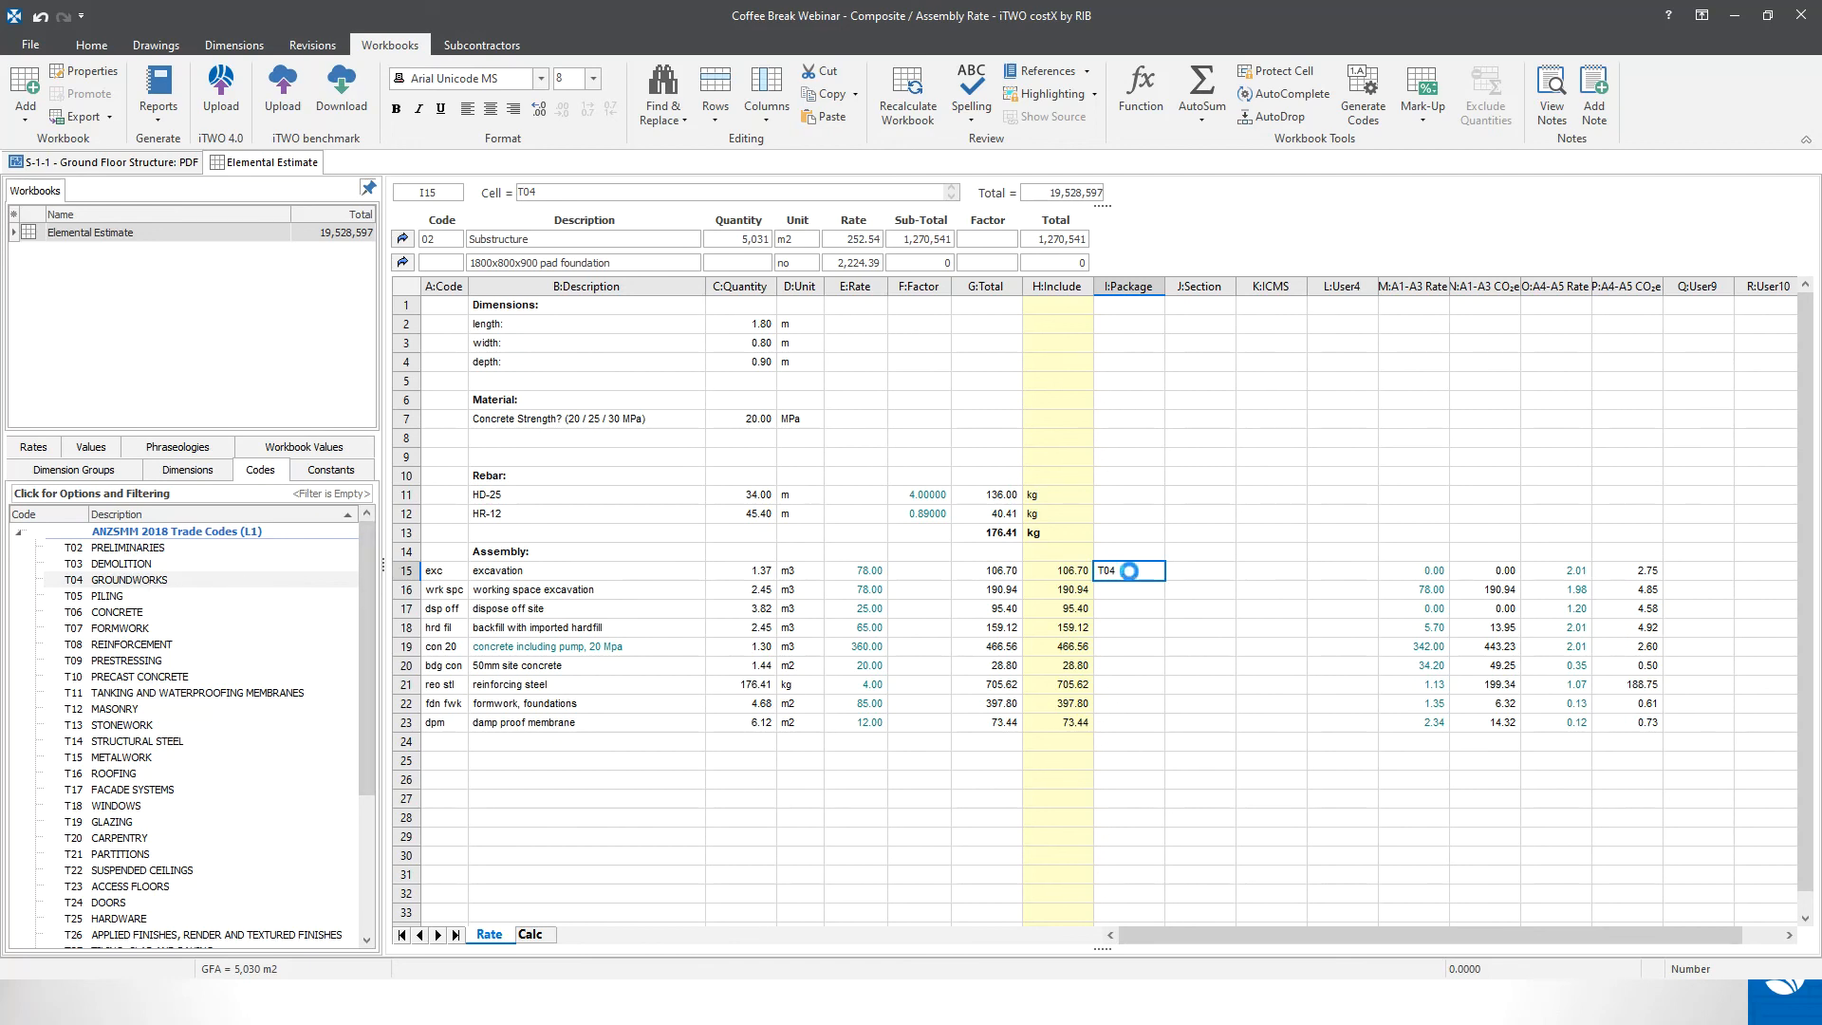
drag(1129, 587, 1129, 624)
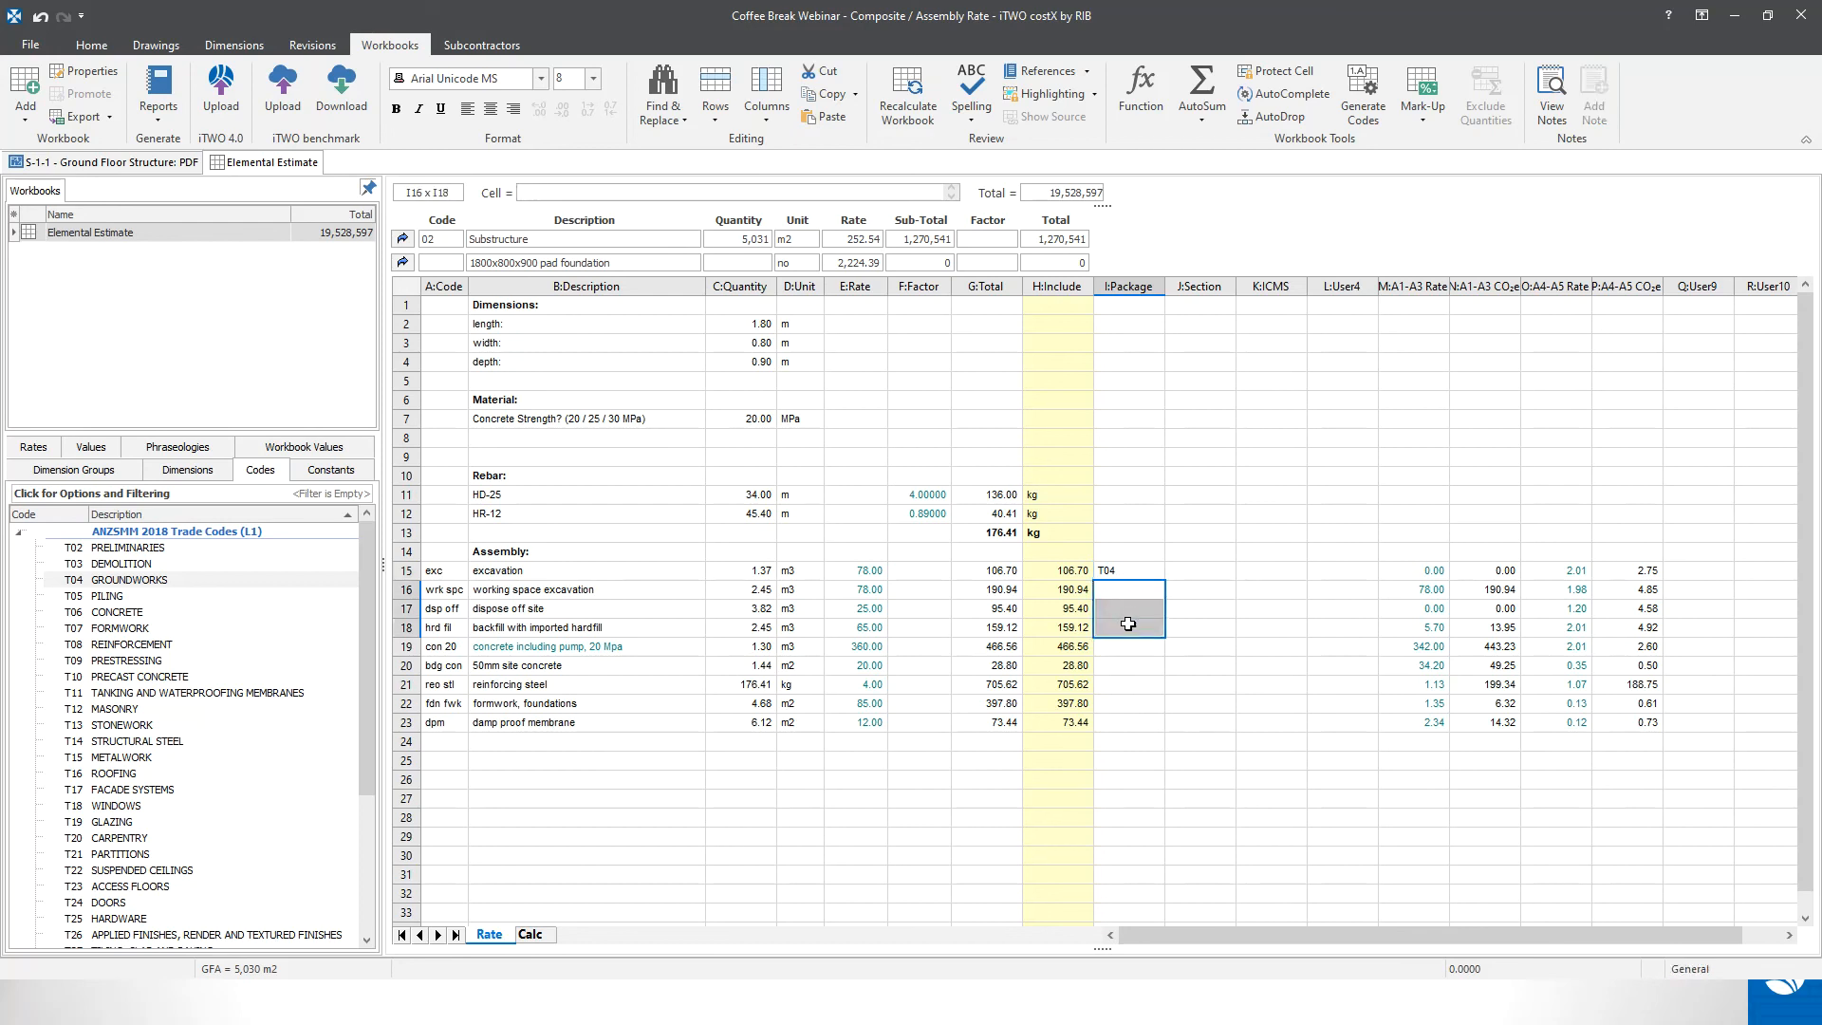
text(T04 T04 T04)
- Assign package code T06 Concrete to the pumped concrete row and the 50mm site concrete row
click(1136, 653)
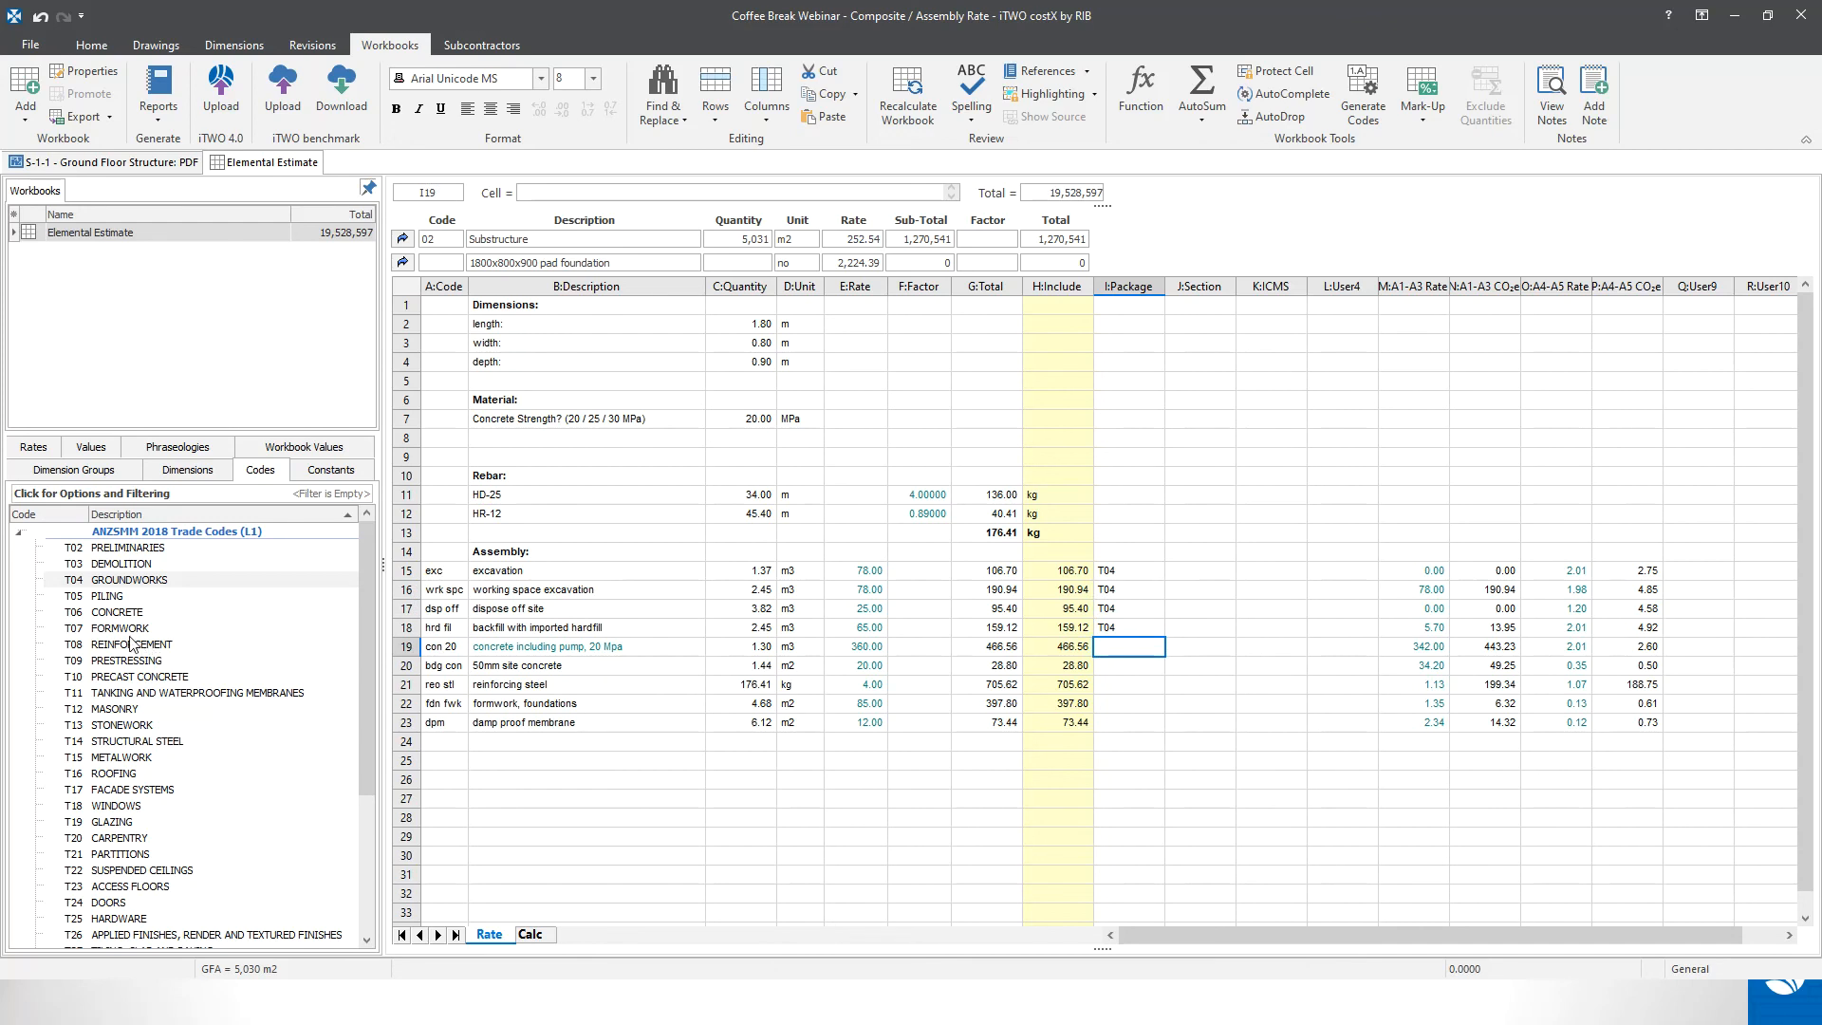
drag(117, 612, 1114, 648)
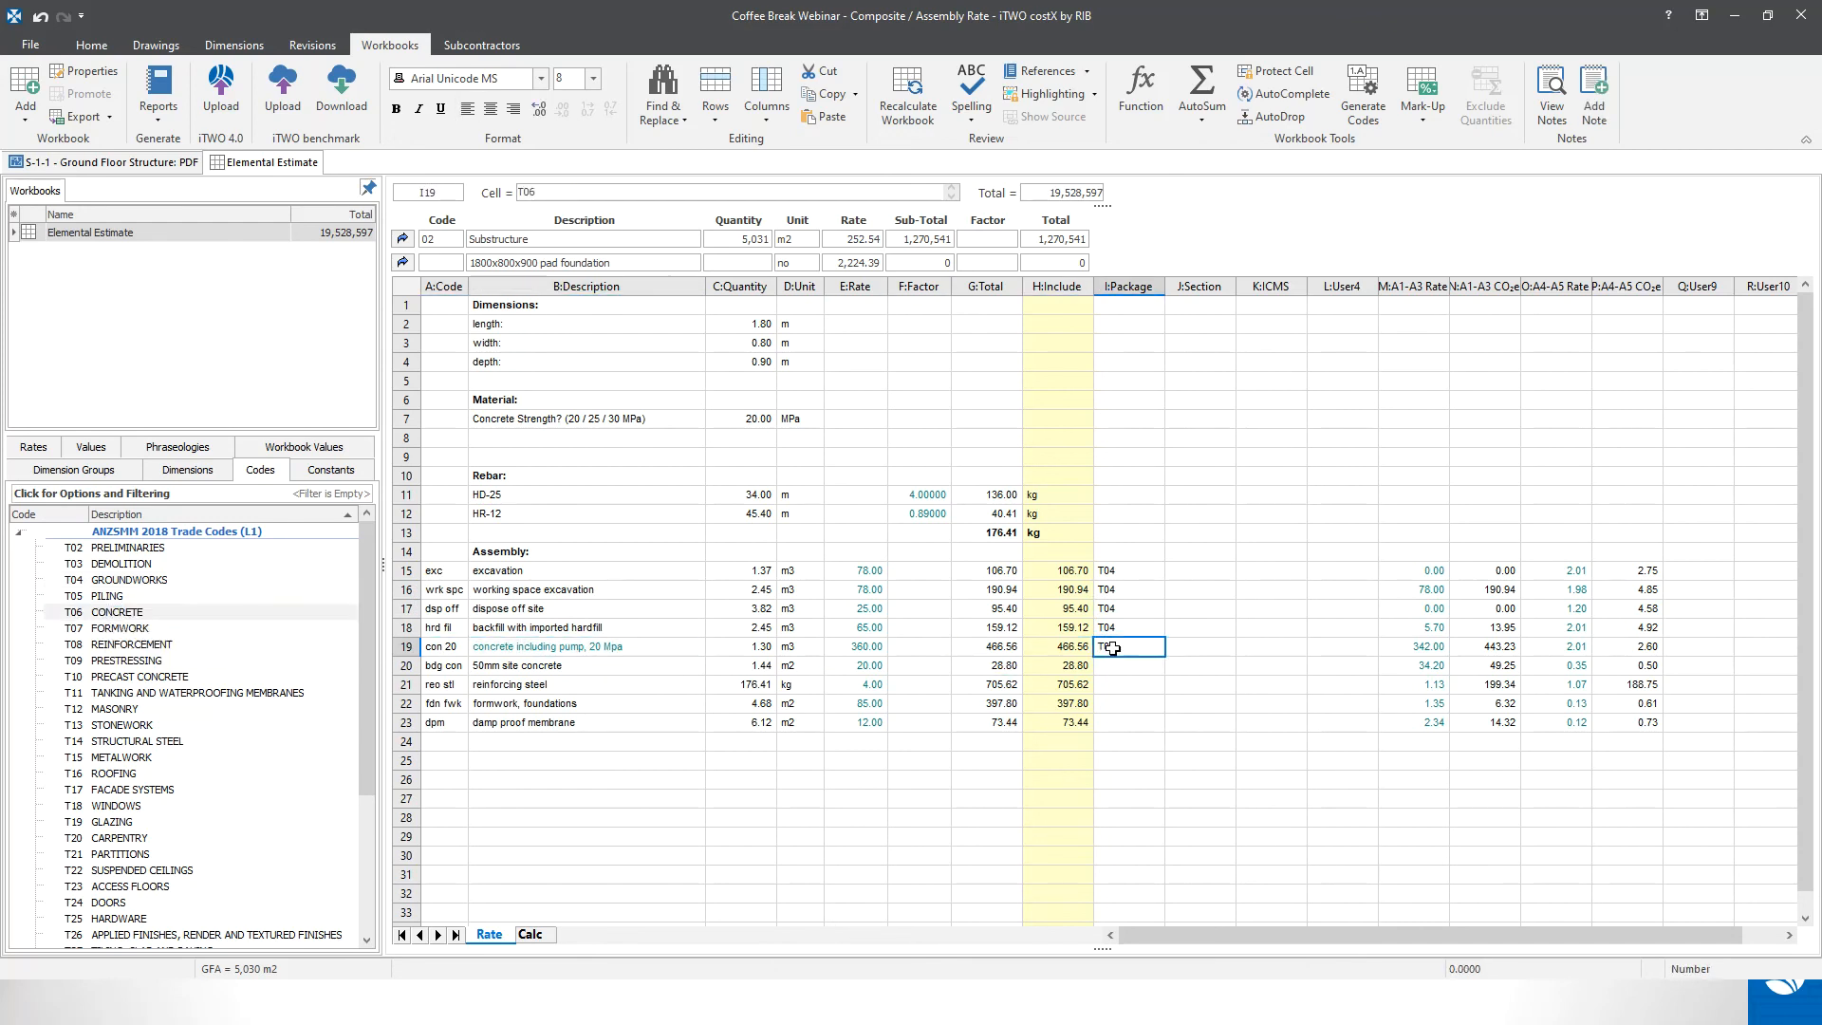
click(1125, 667)
text(T06)
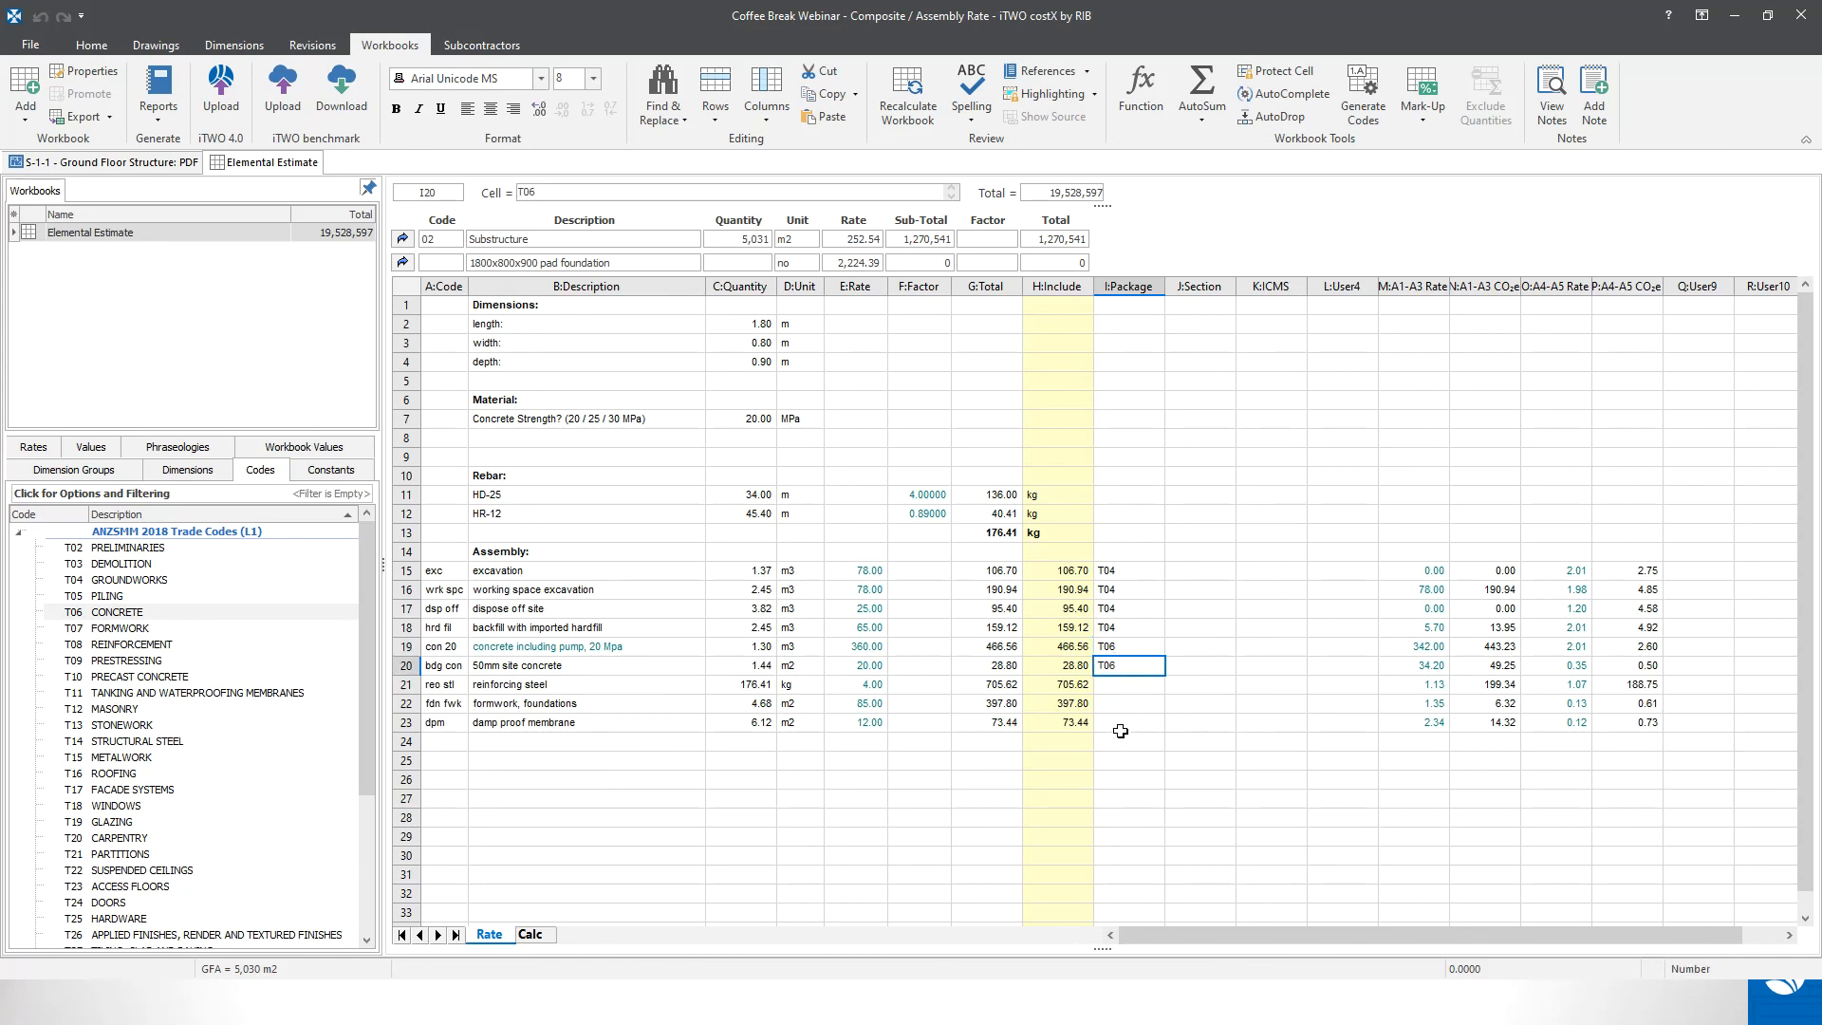
- Assign package codes T08 to the reinforcing steel, T07 to the foundation formwork and T04 to the damp proof membrane
click(1121, 687)
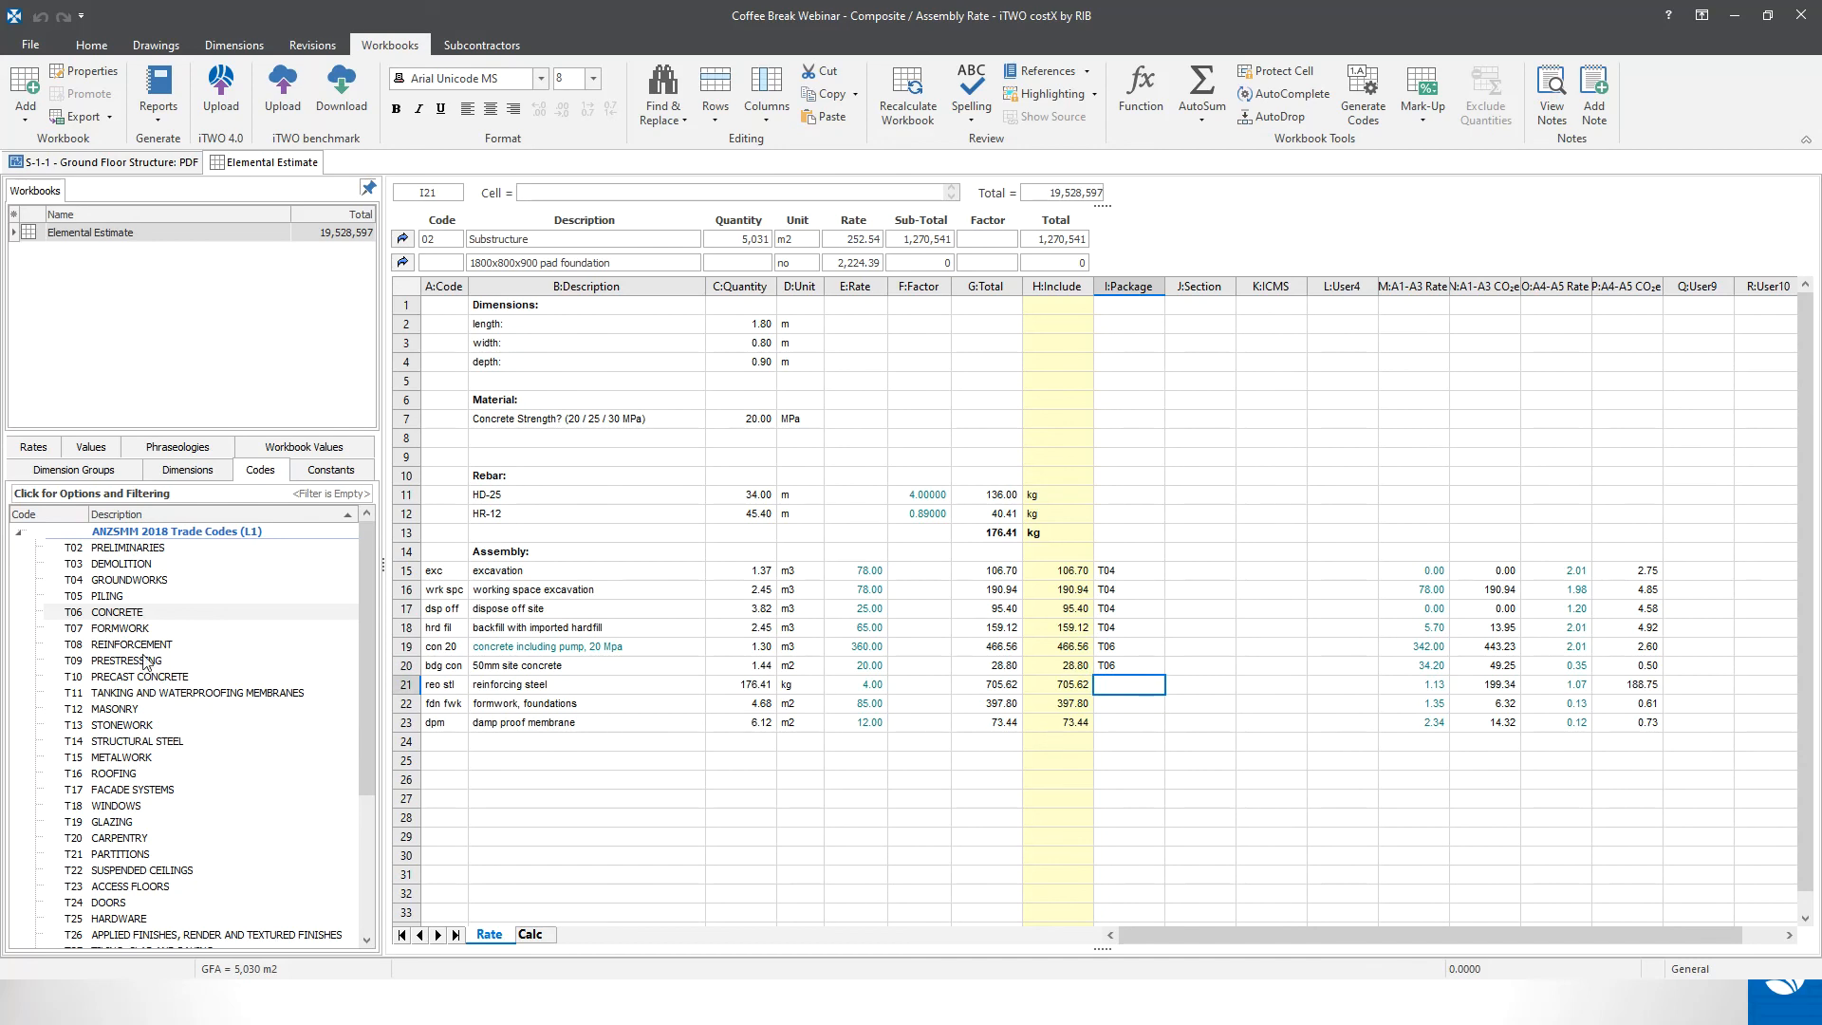
drag(142, 644, 1119, 687)
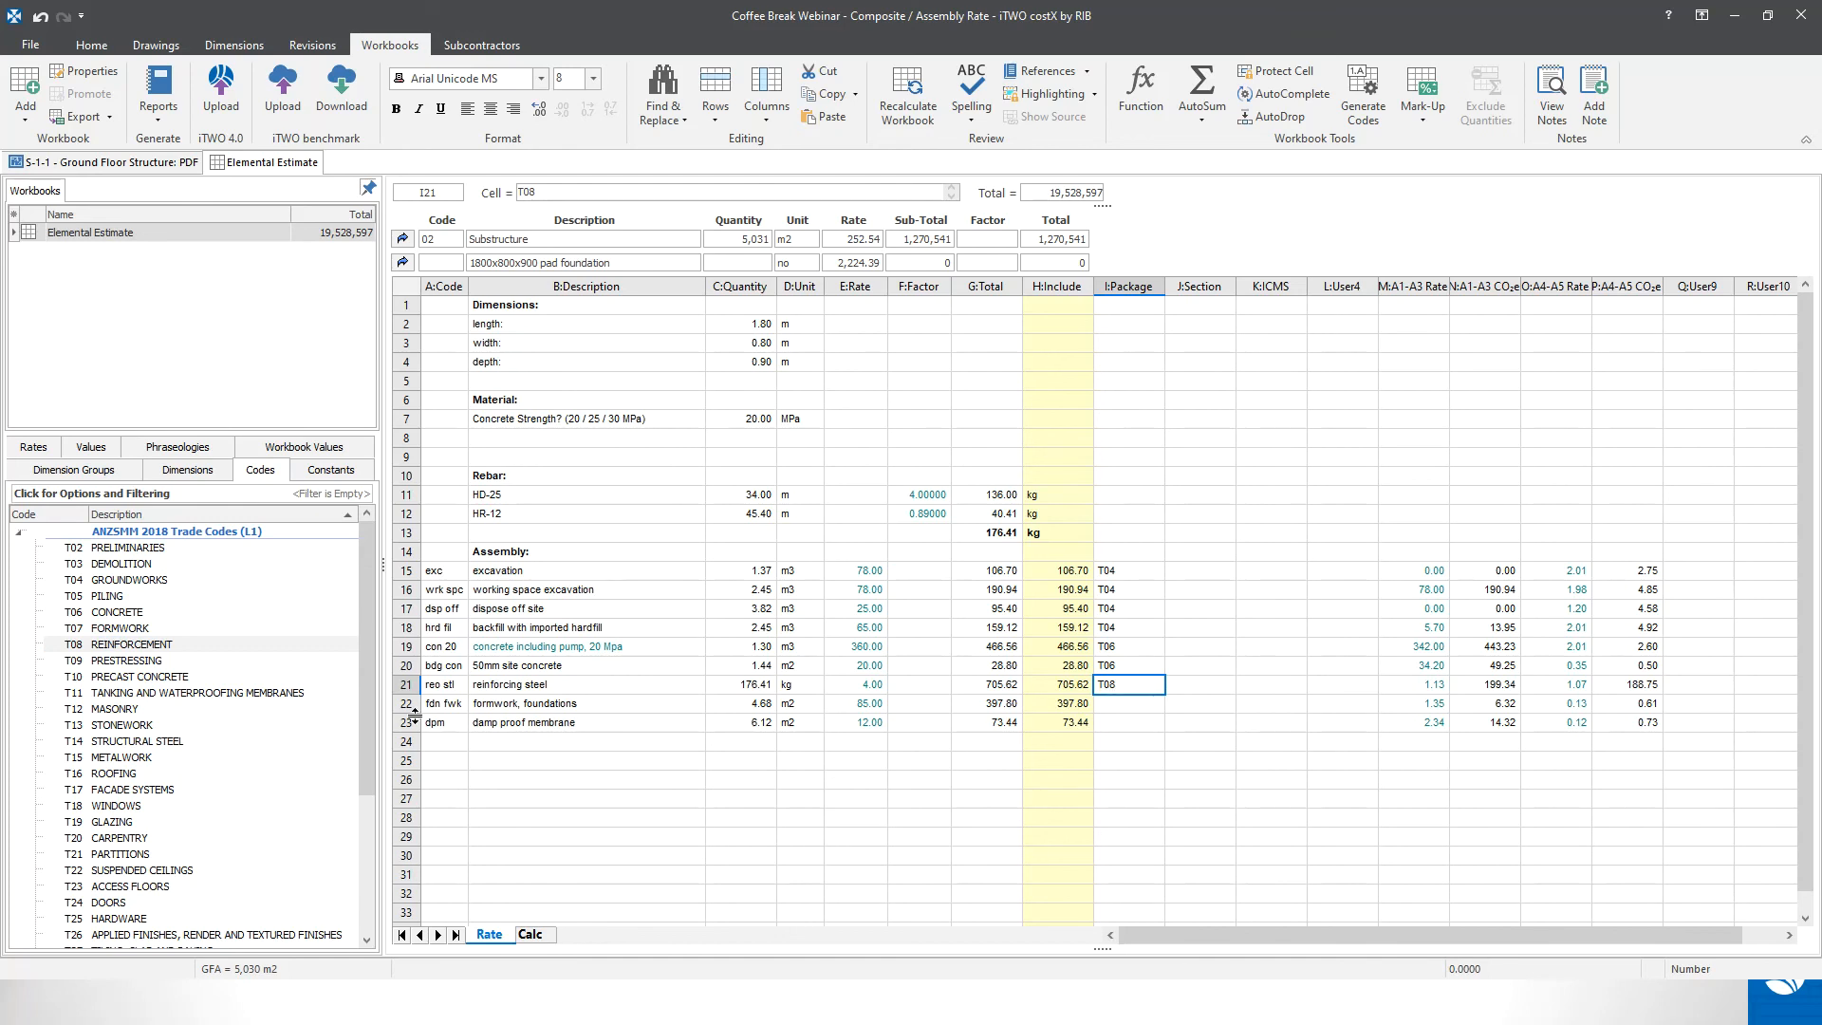
drag(125, 630, 1122, 703)
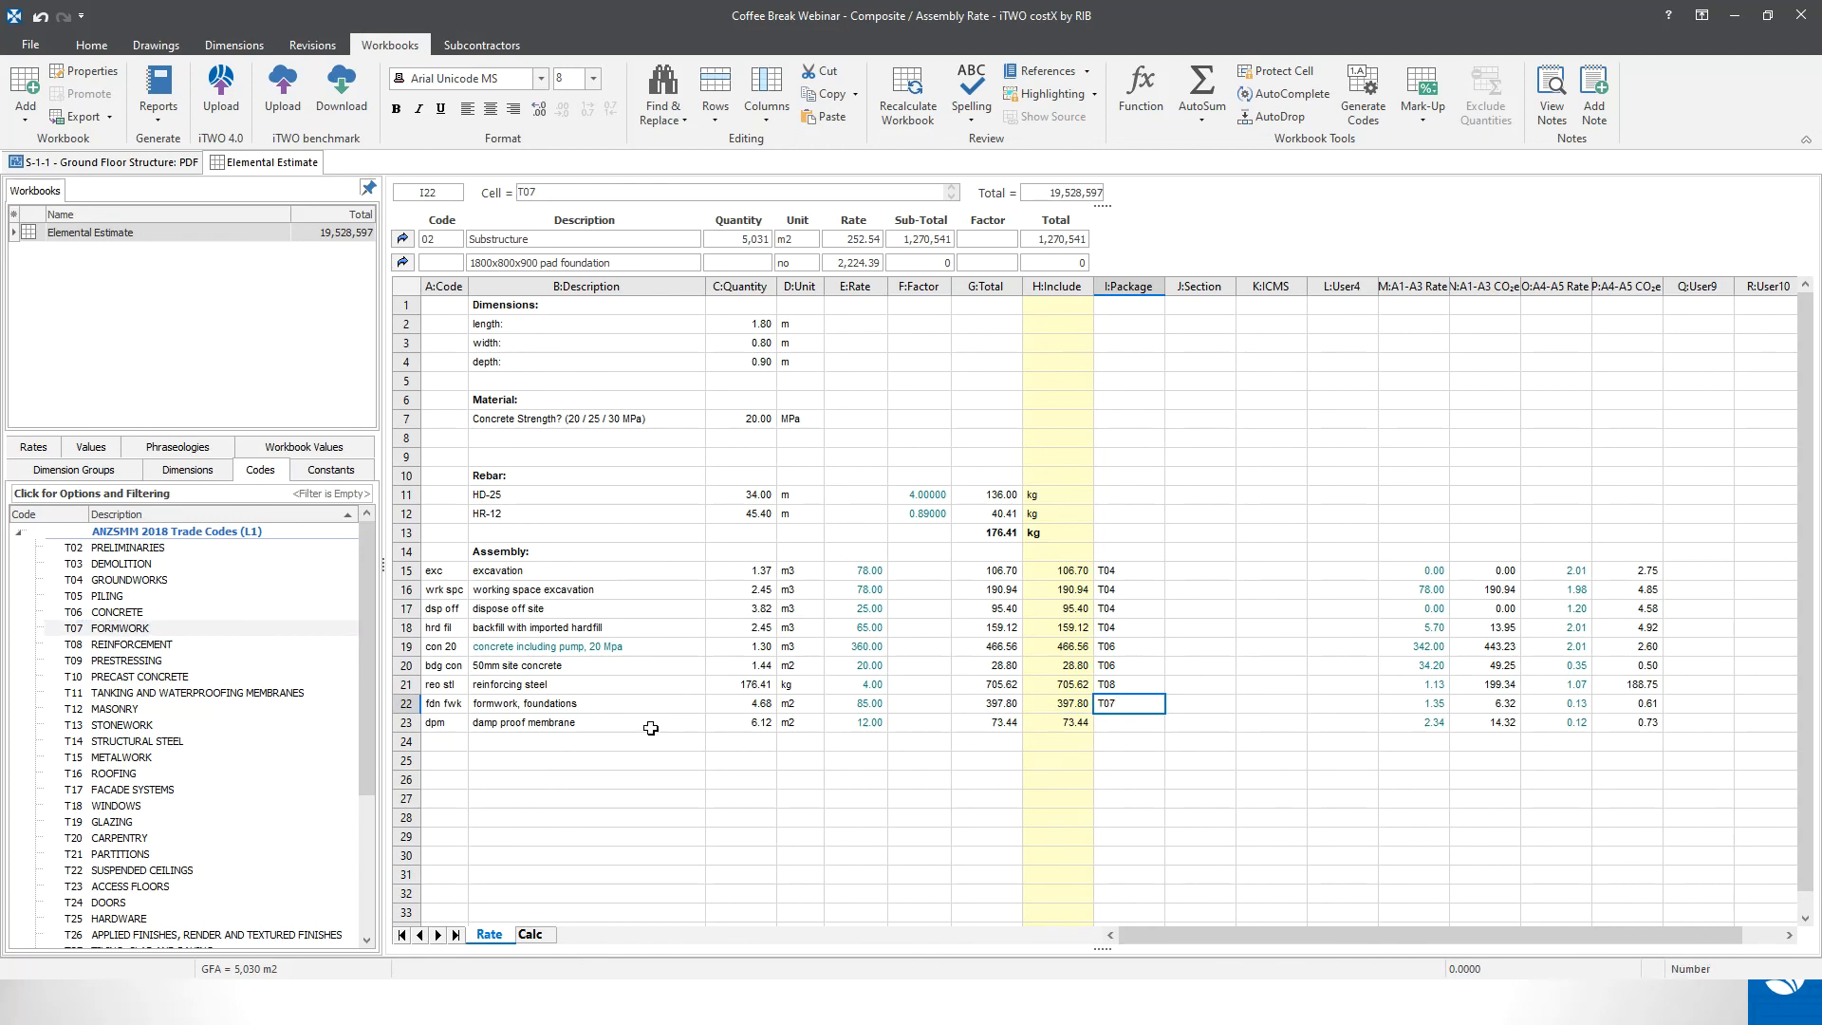
click(118, 581)
drag(119, 580, 1112, 722)
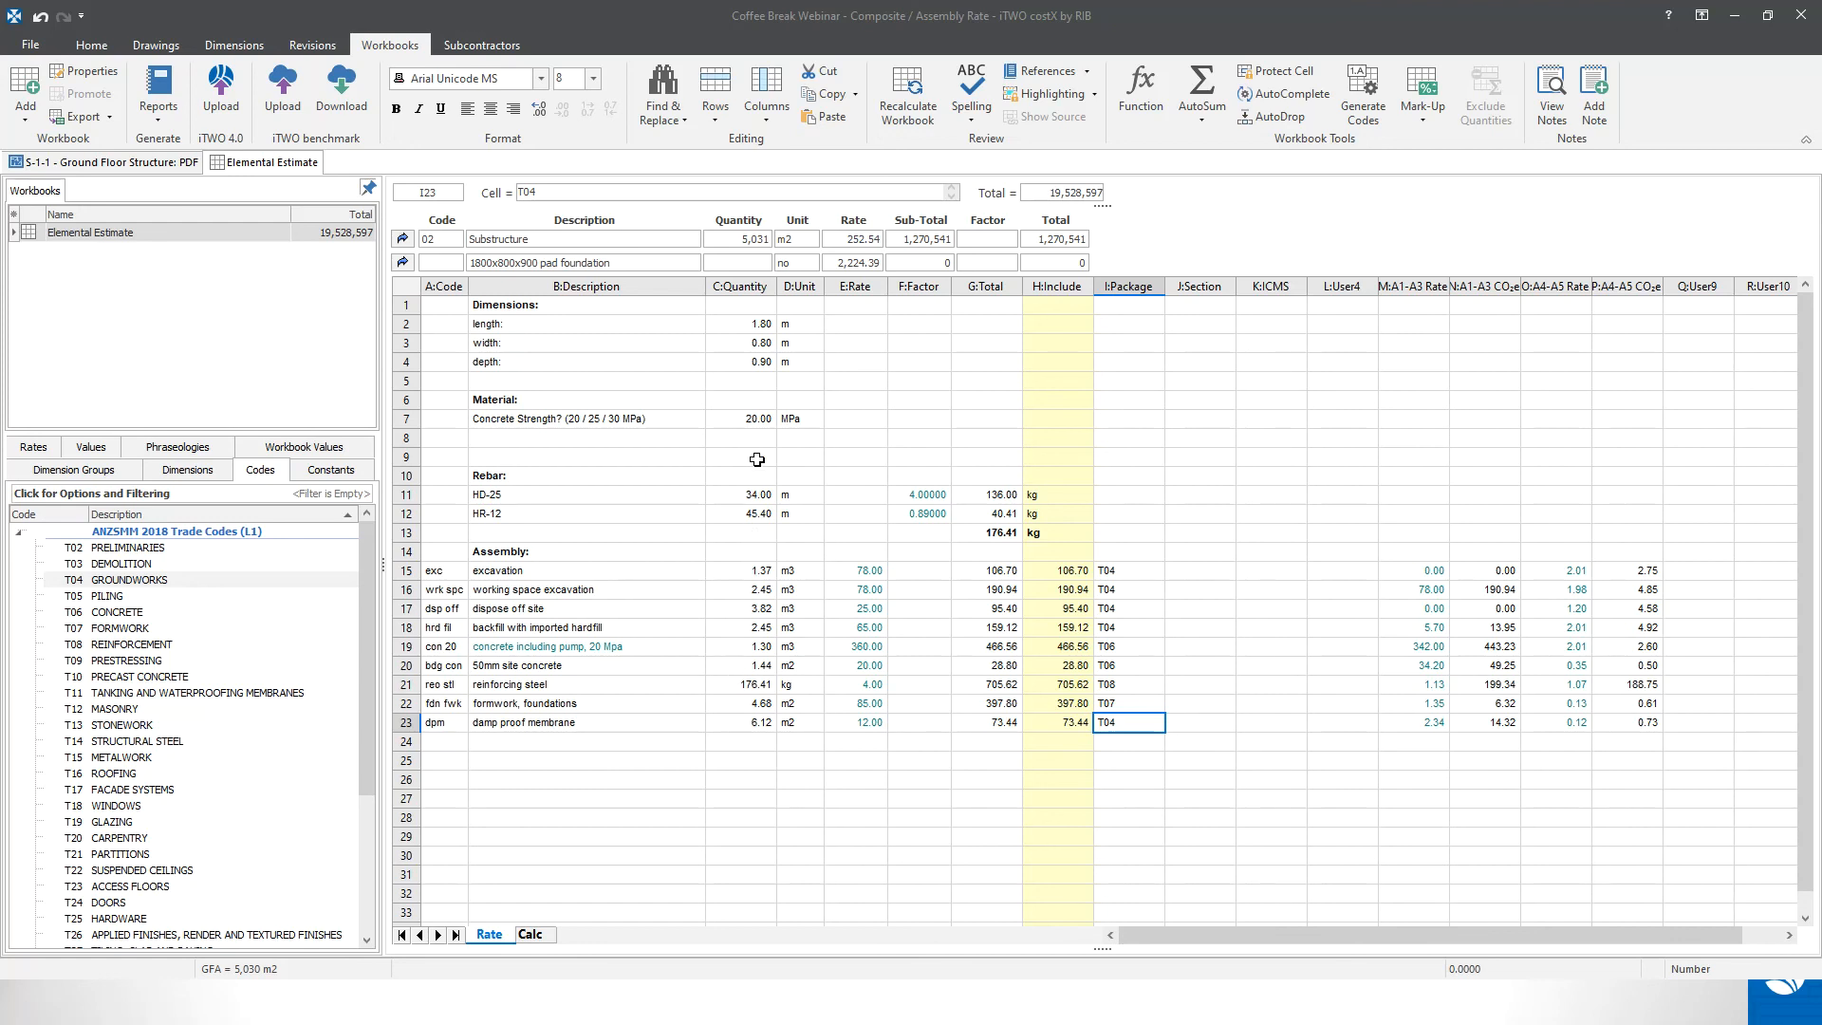
- Try a concrete strength of 25 MPa and check the code, rate and embodied carbon rate cells of the concrete row
click(751, 420)
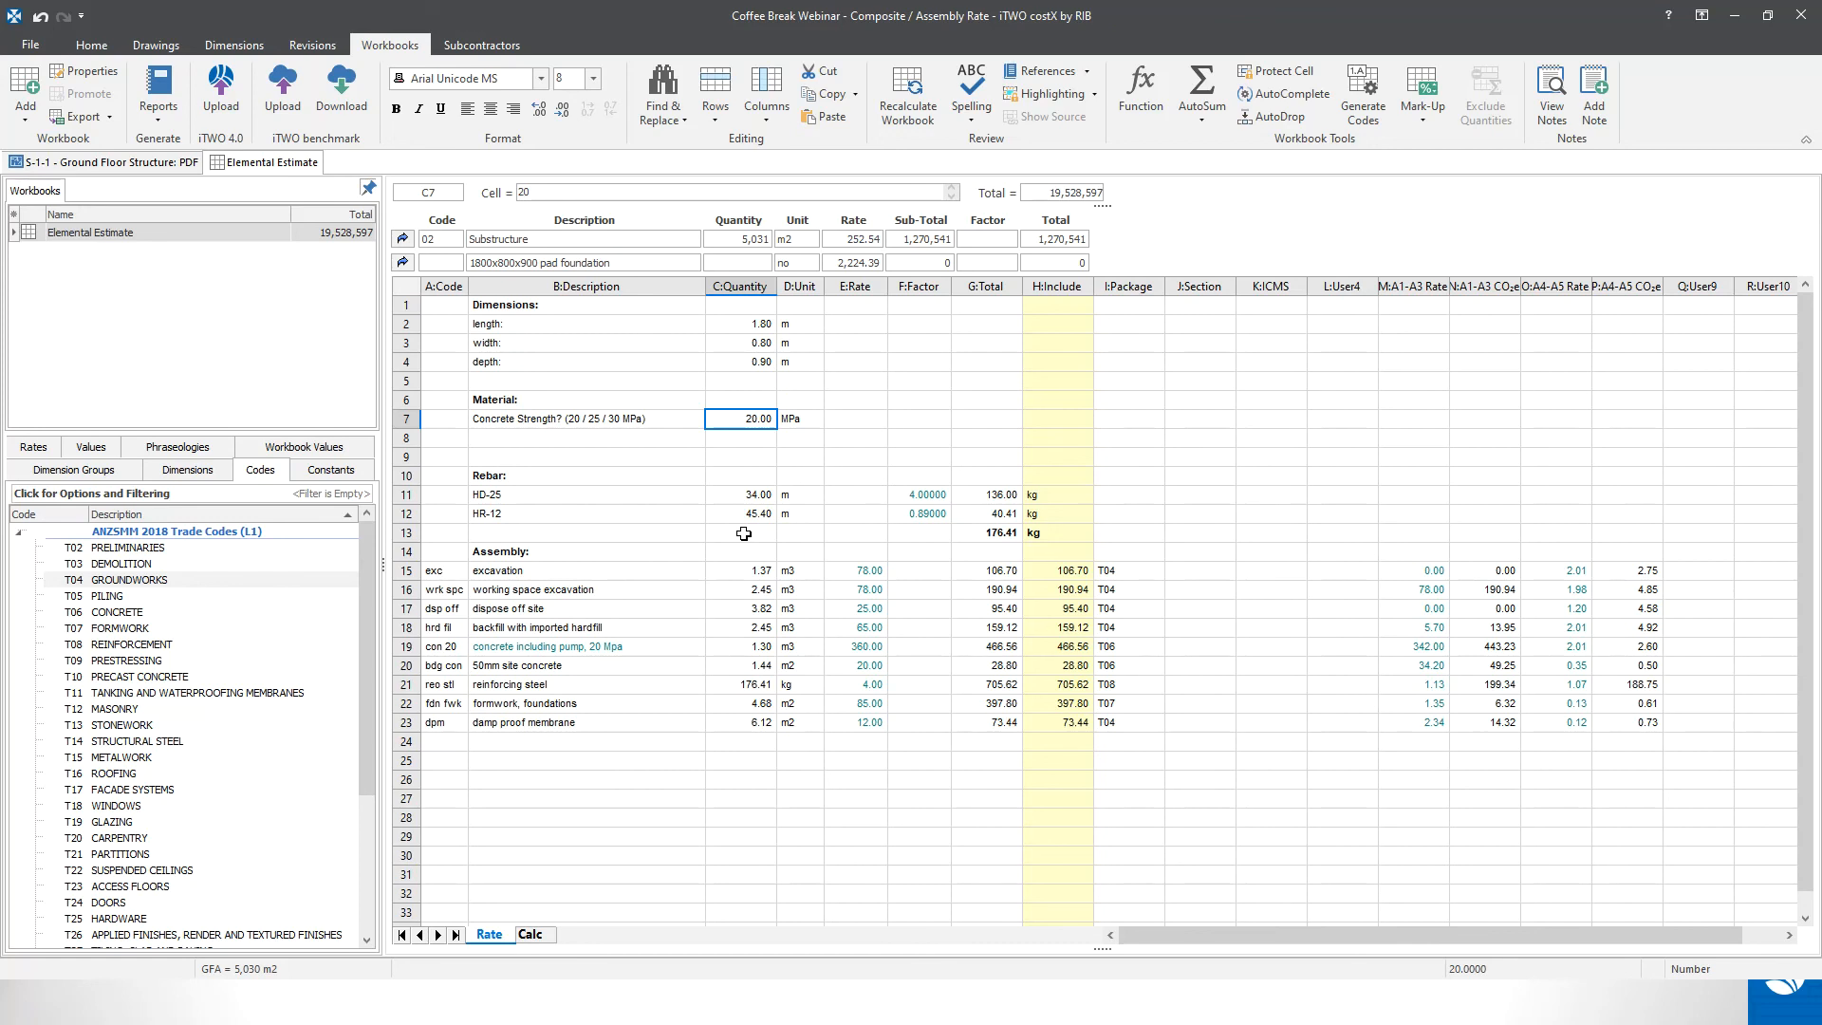
text(25)
key(Return)
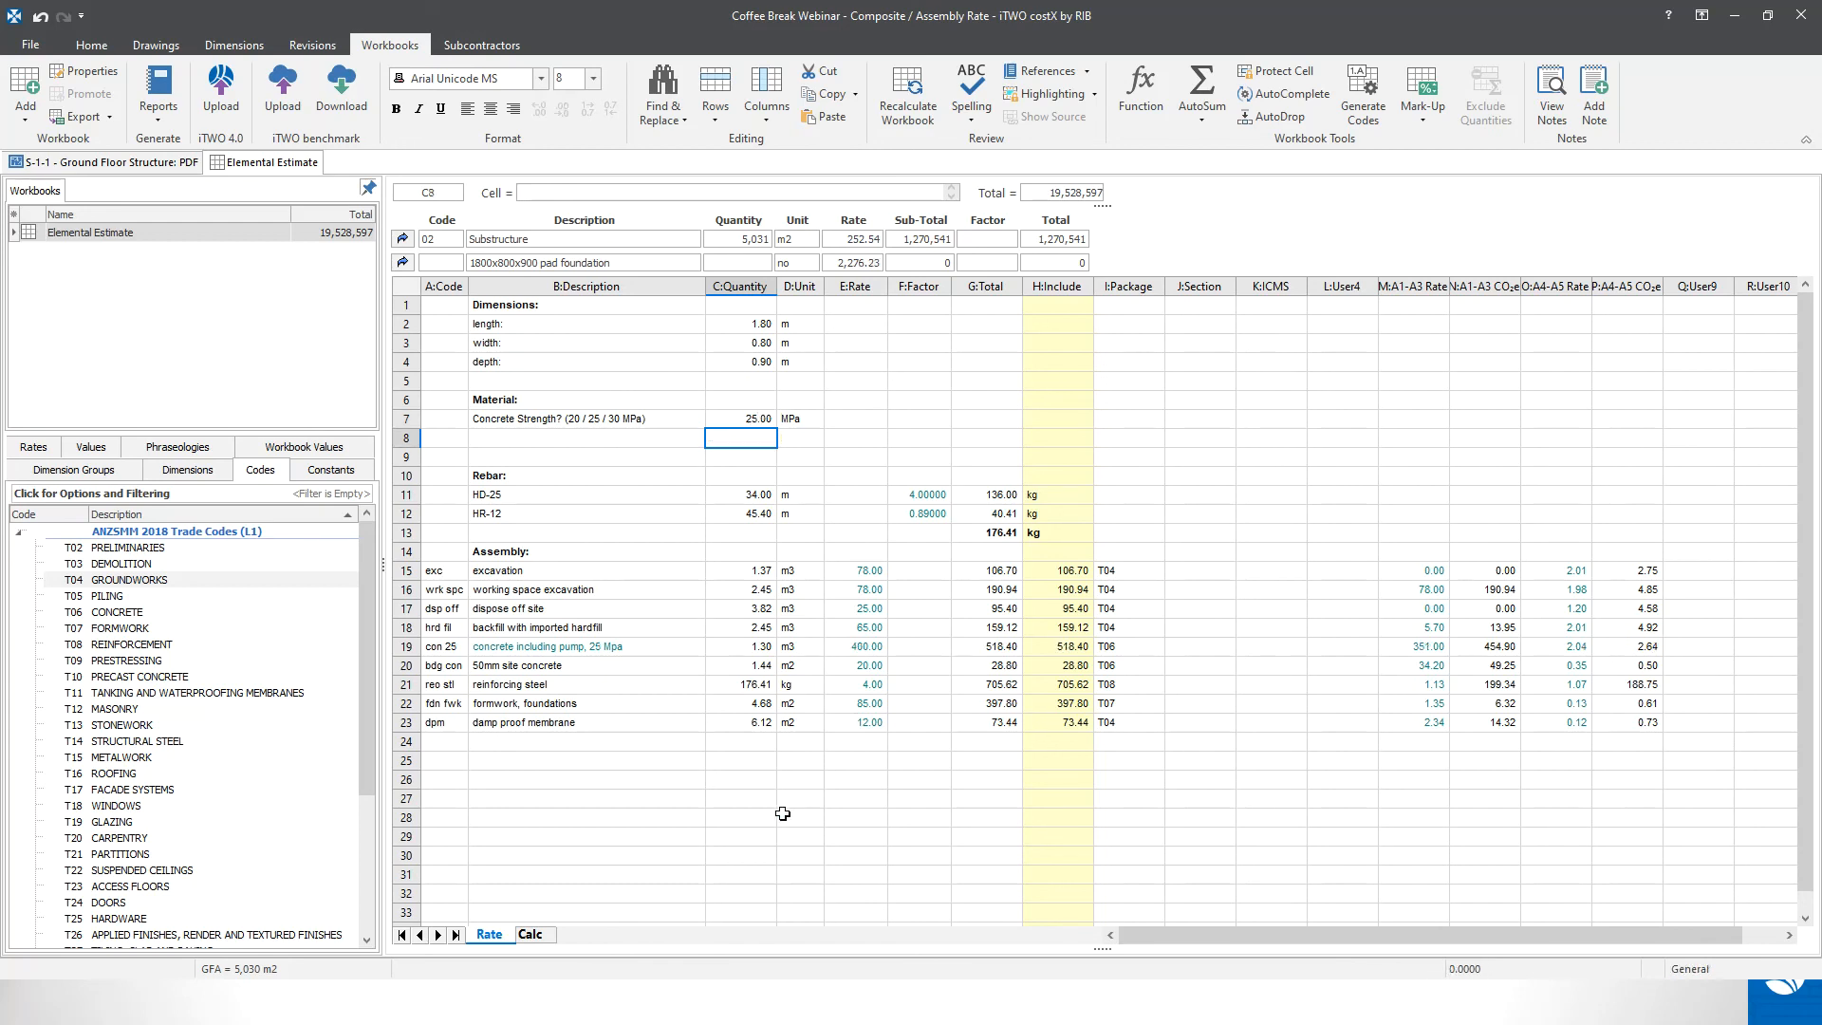
click(443, 647)
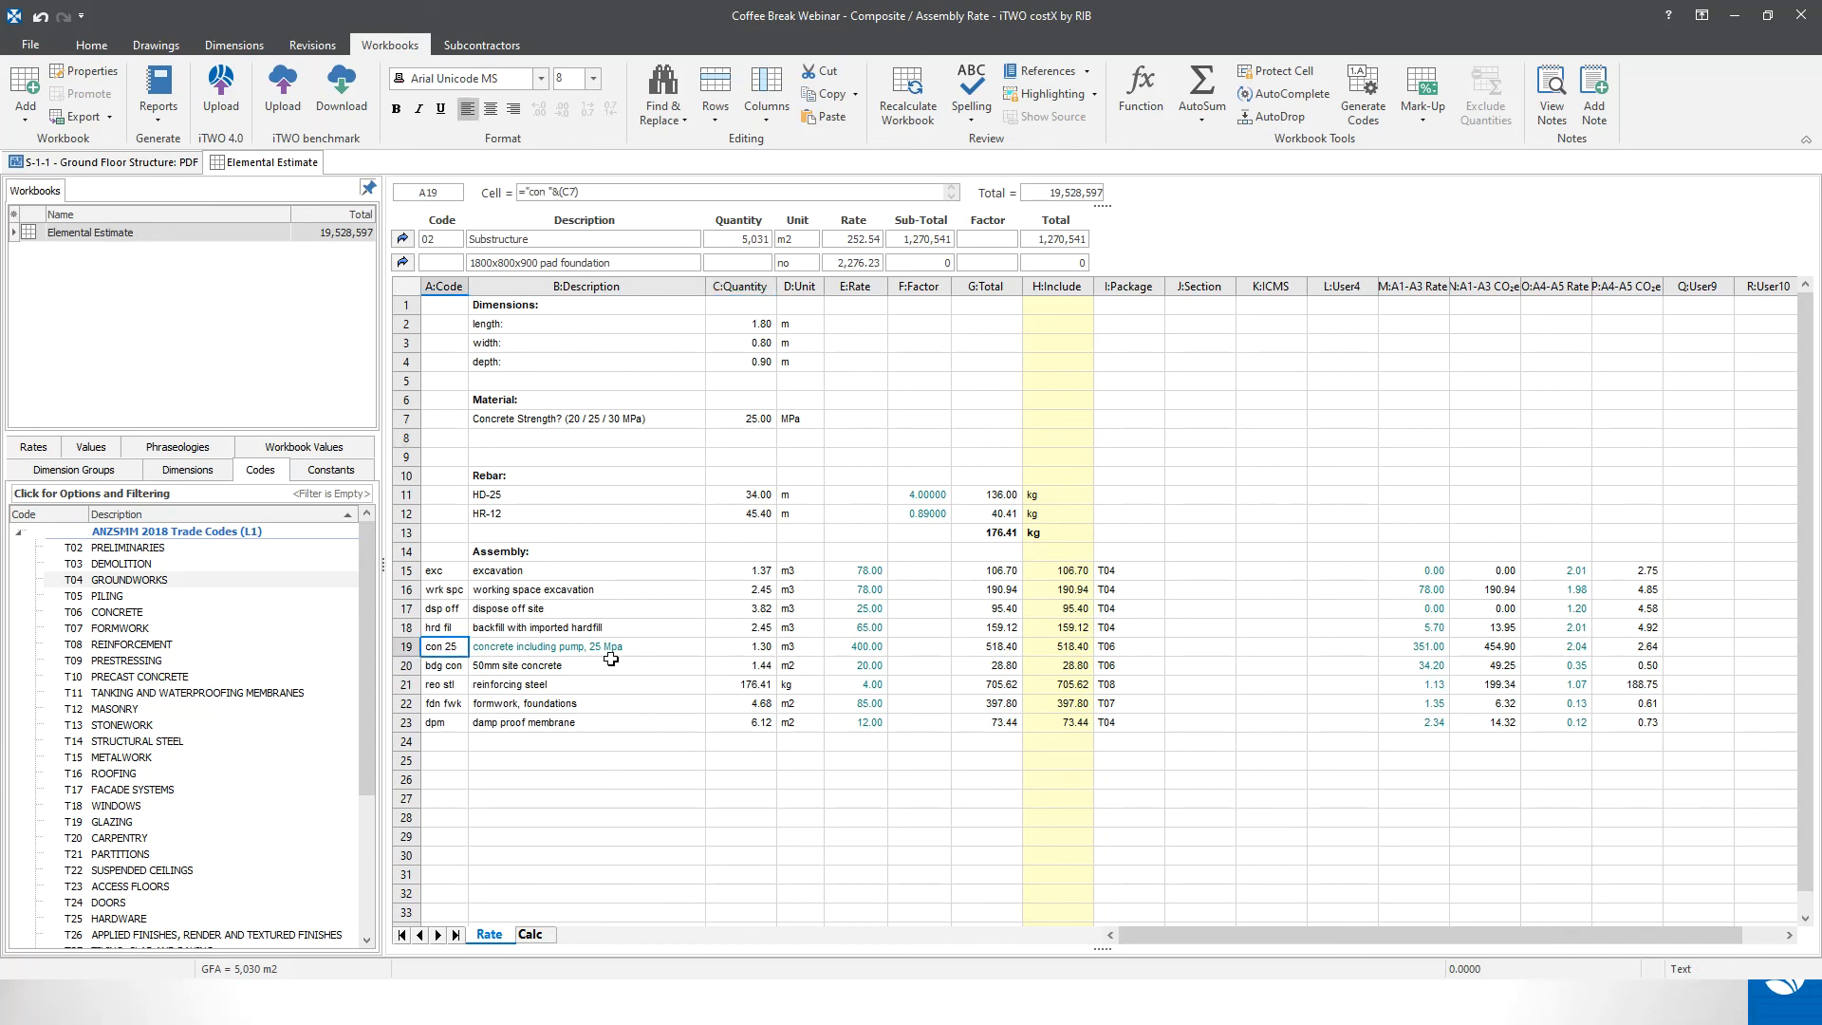
click(848, 649)
click(1398, 649)
click(1555, 649)
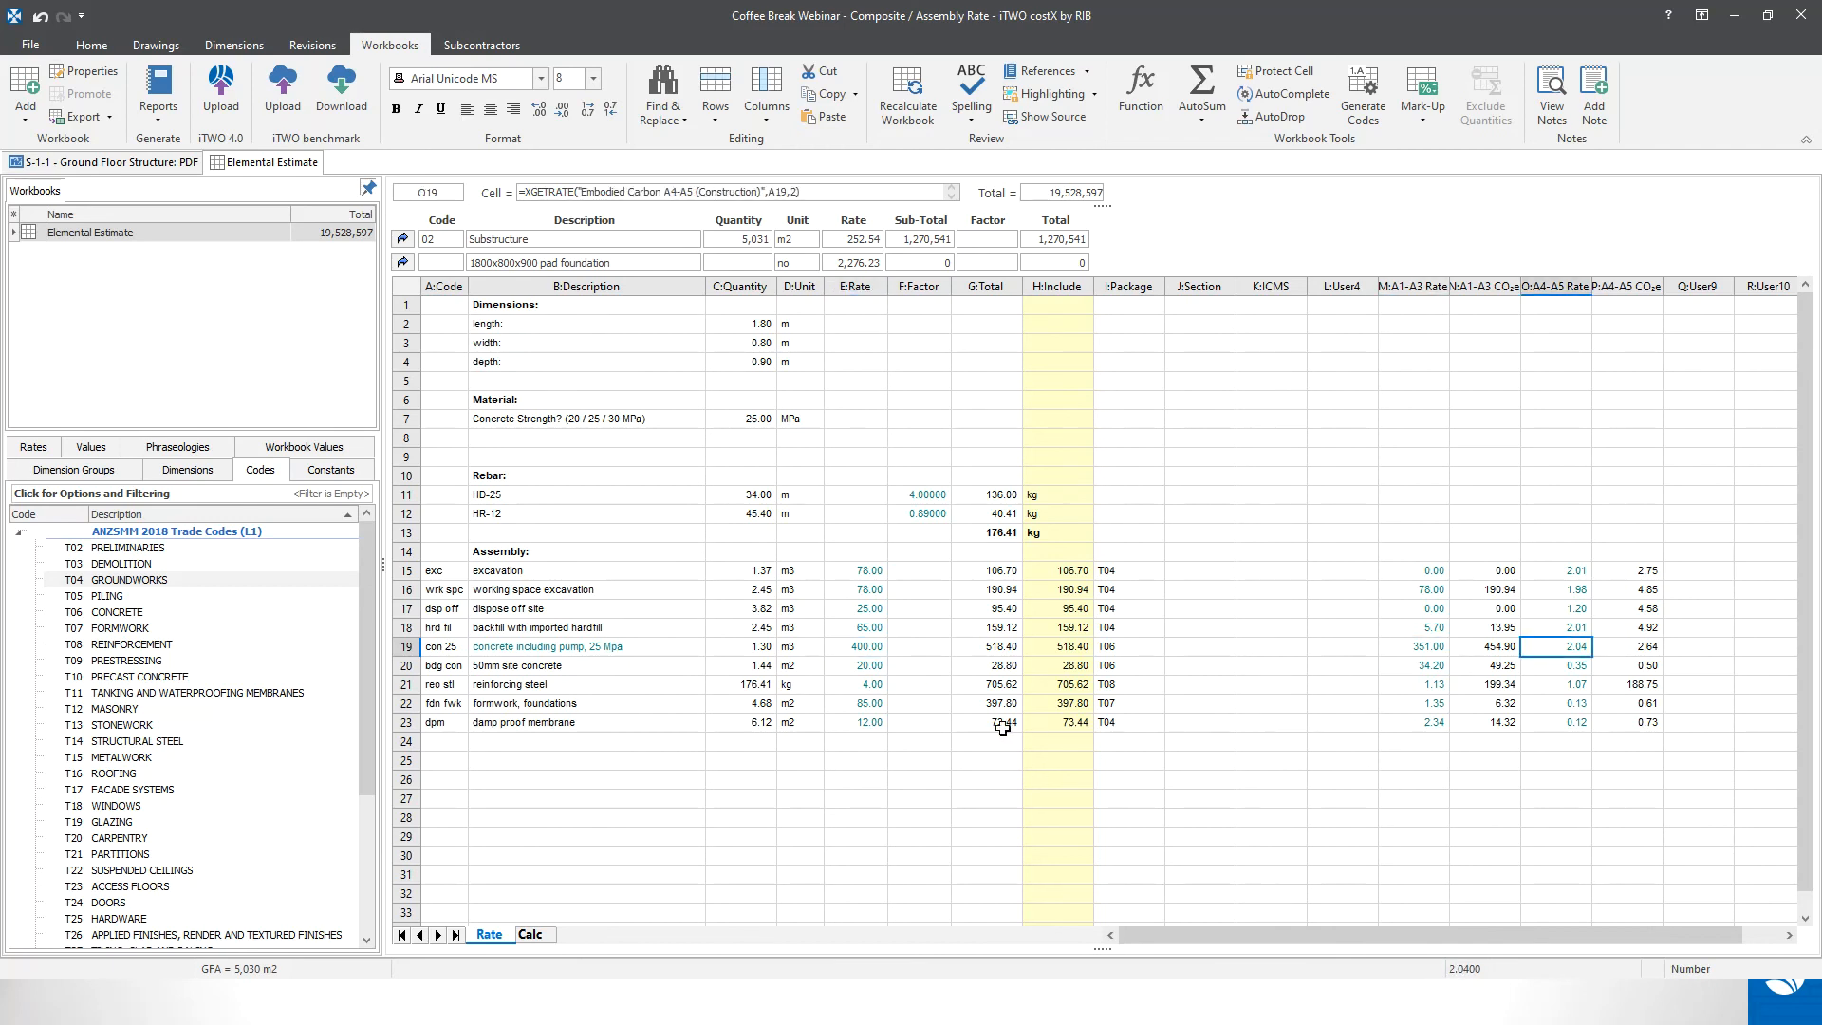
- Try a concrete strength of 30 MPa and reset the strength to 20 MPa
click(769, 419)
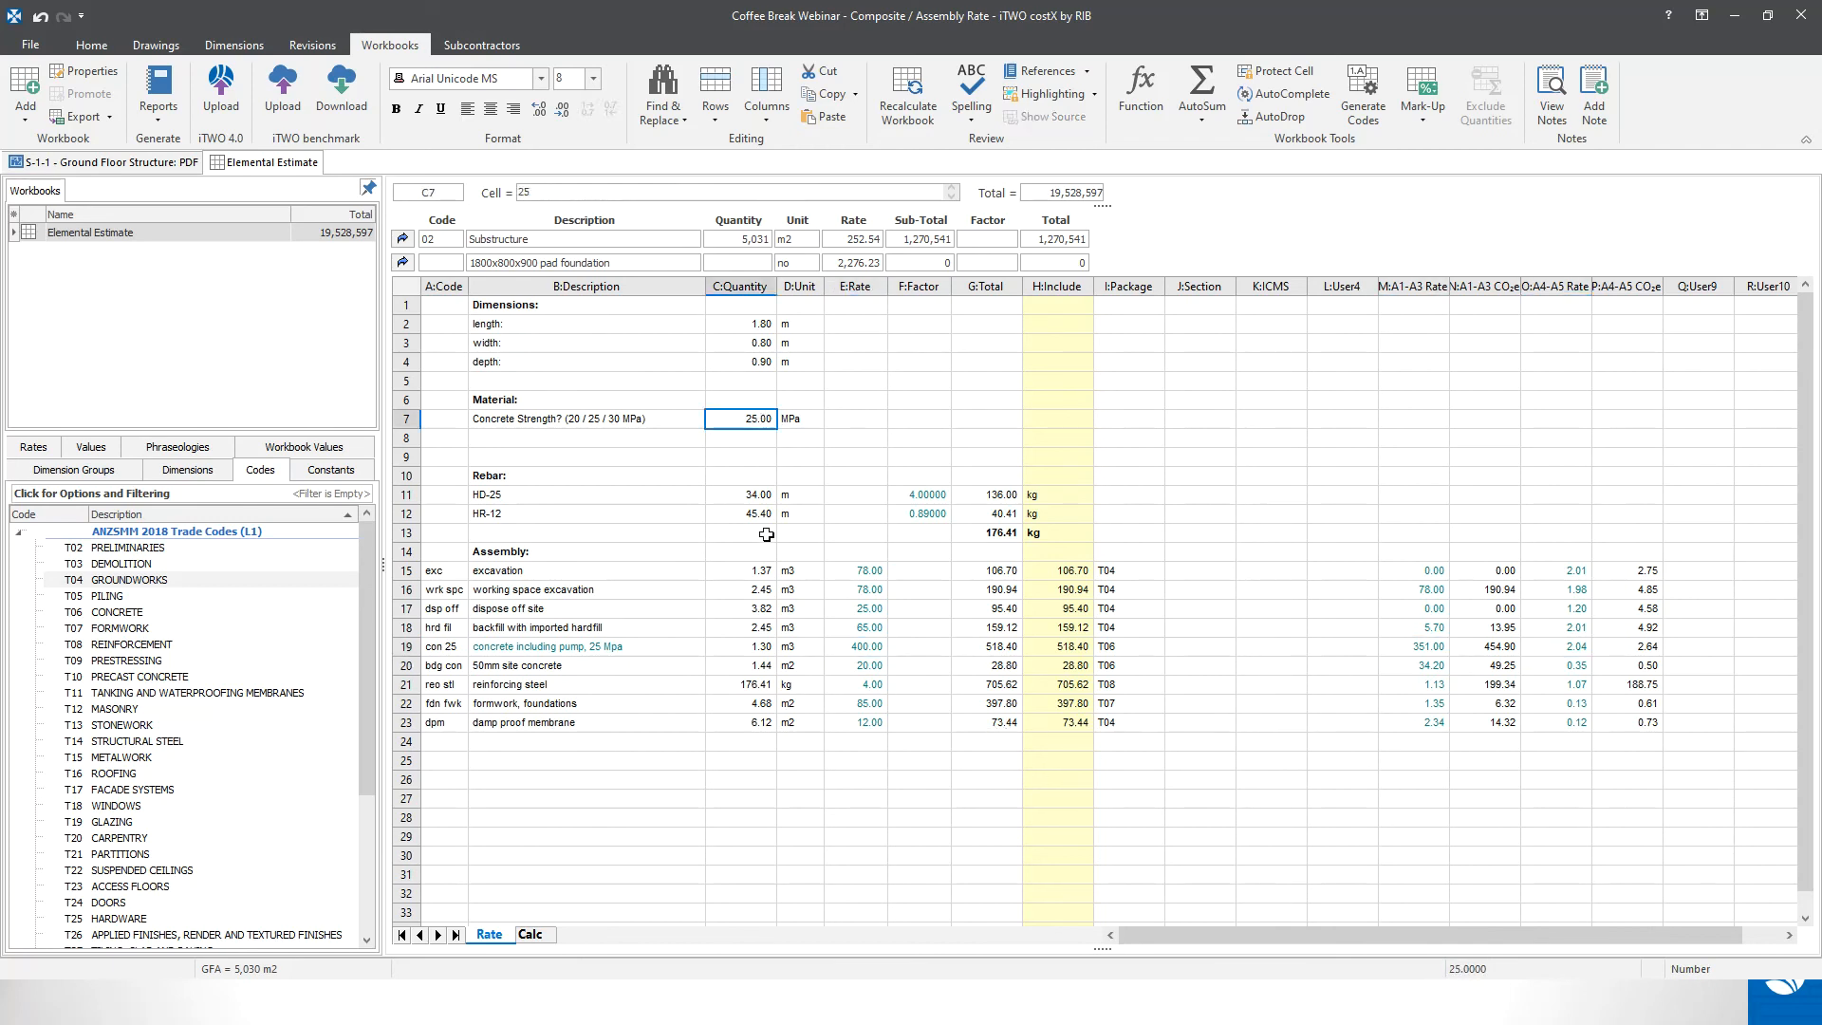
text(30)
key(Return)
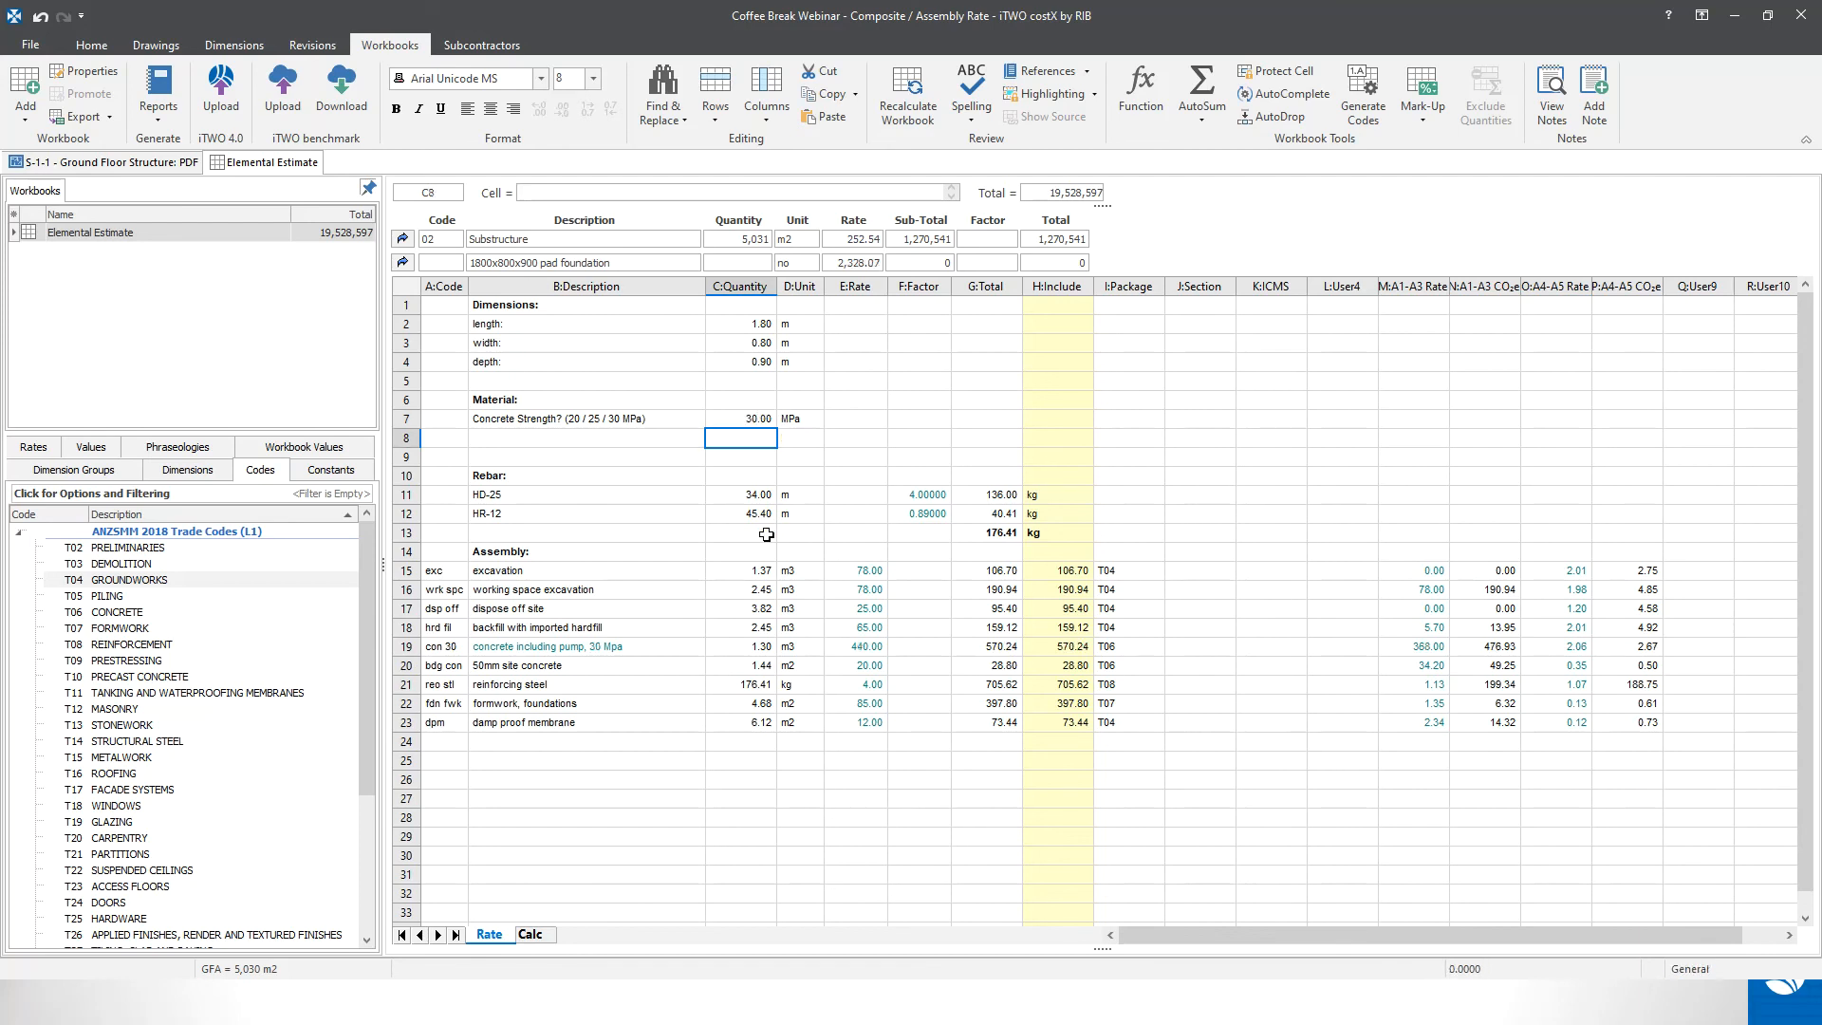
click(747, 418)
text(20)
key(Return)
- Return to the Substructure cost sheet and start copying the 1800x800x900 pad foundation rate to the Project Rates library with item code "Pad ftg"
click(402, 262)
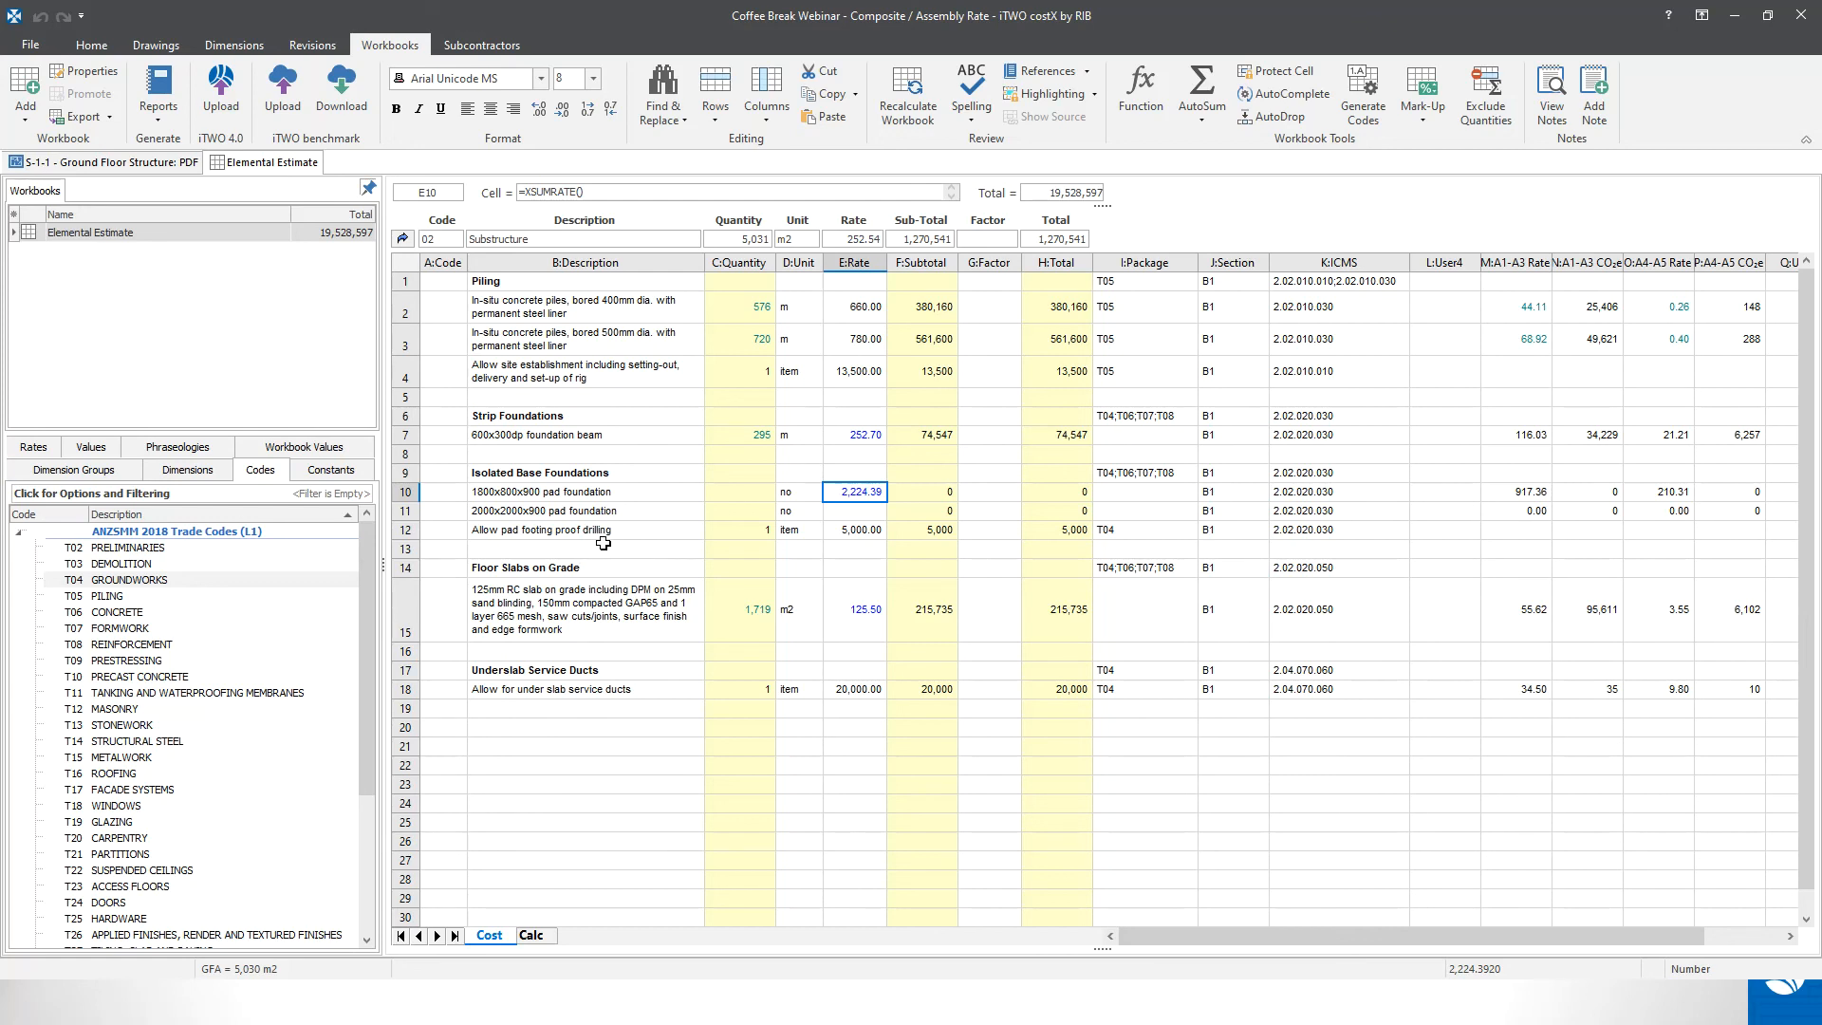
right_click(849, 500)
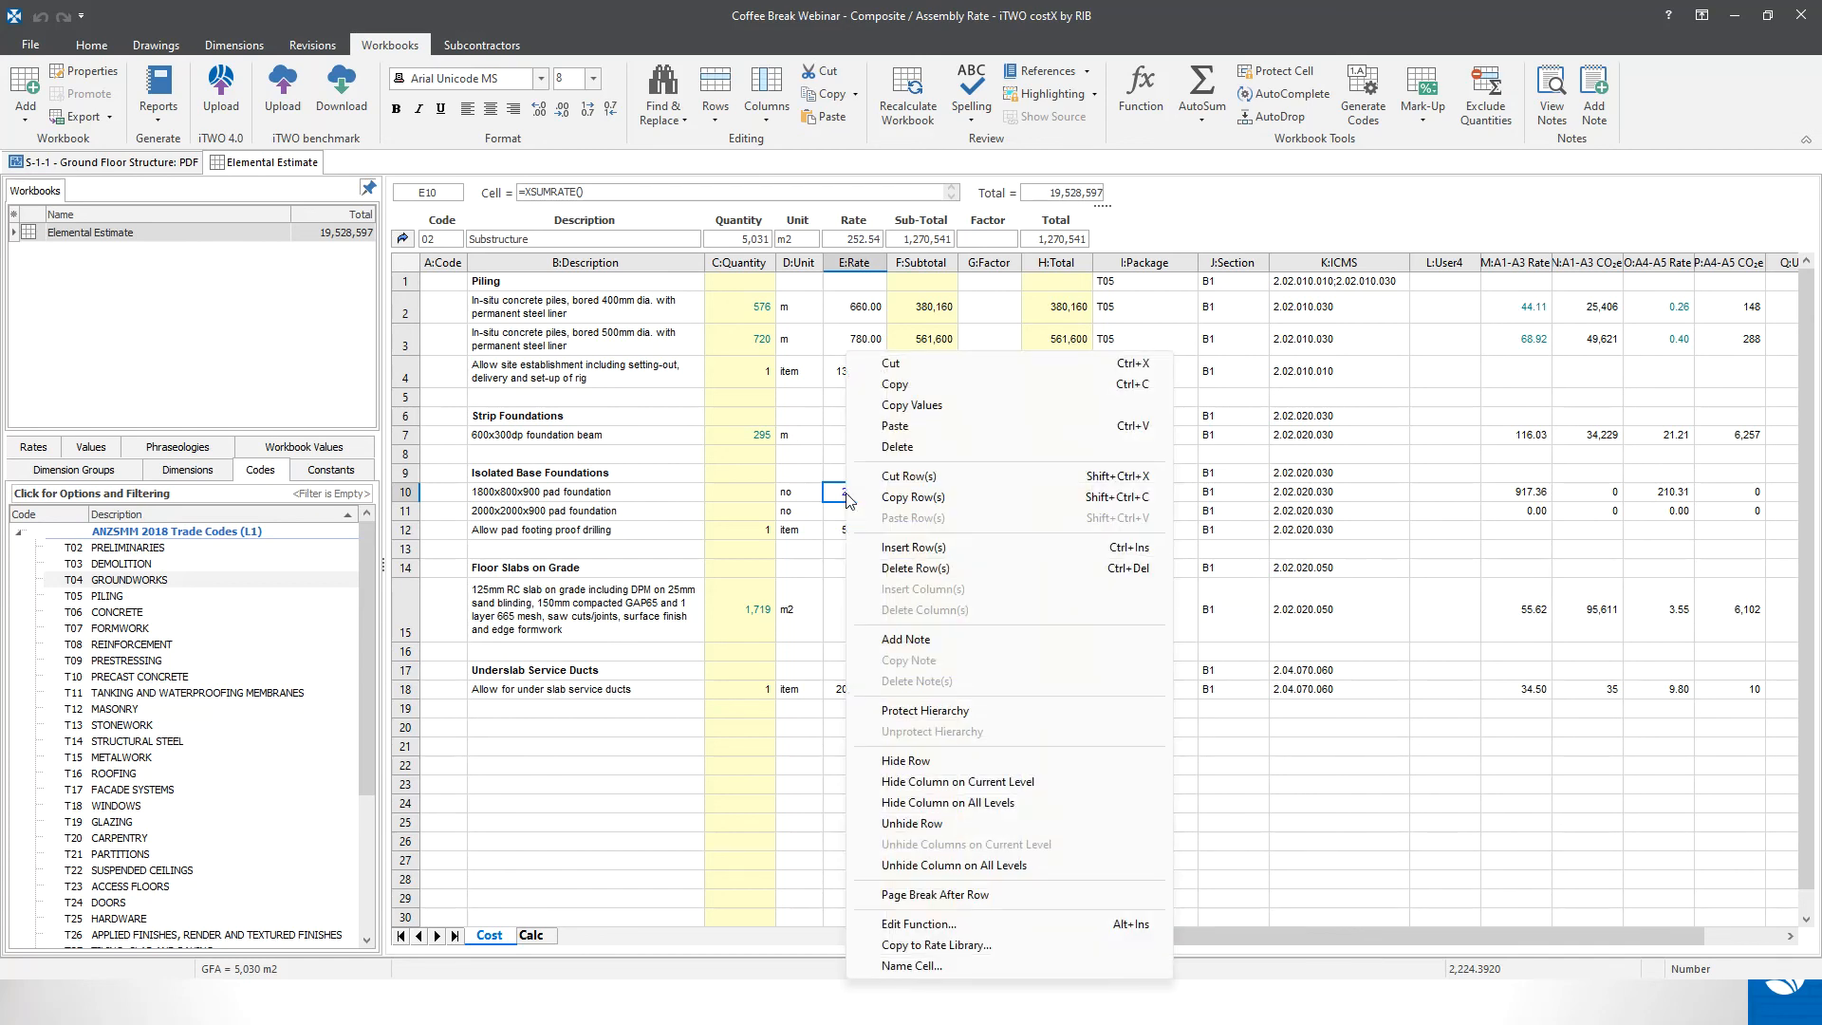
click(990, 949)
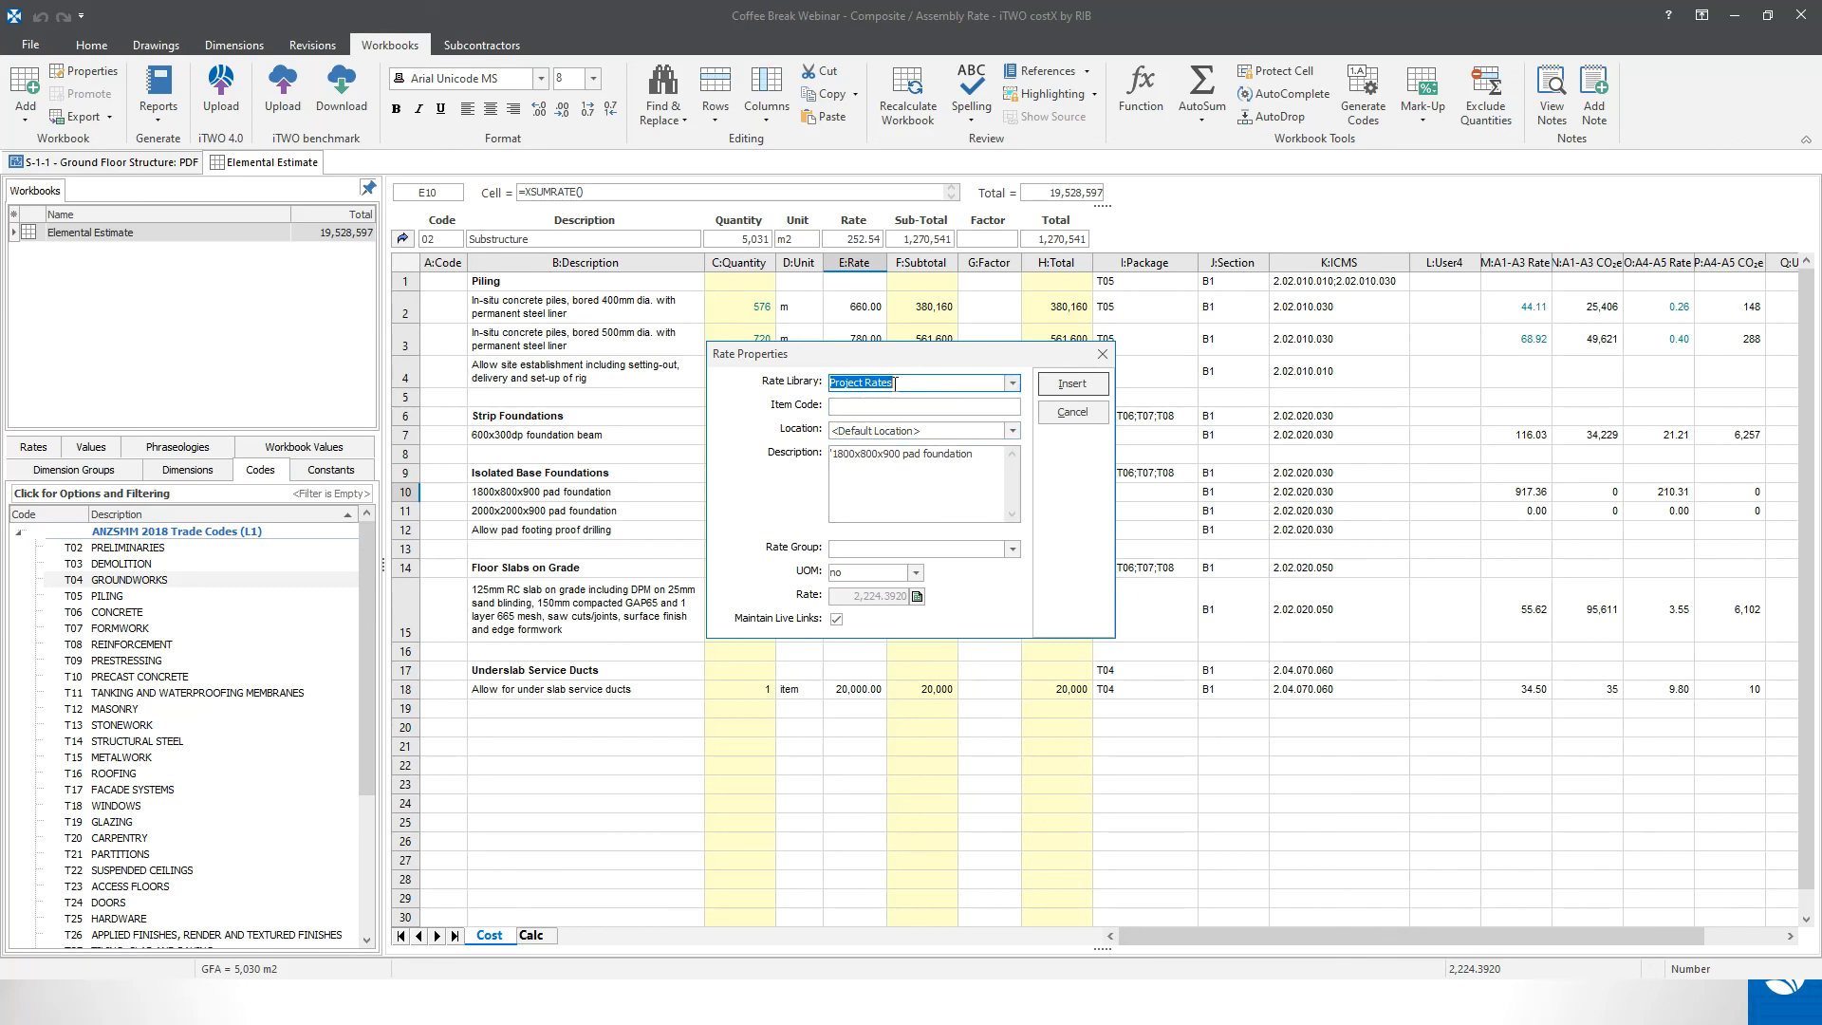
click(879, 407)
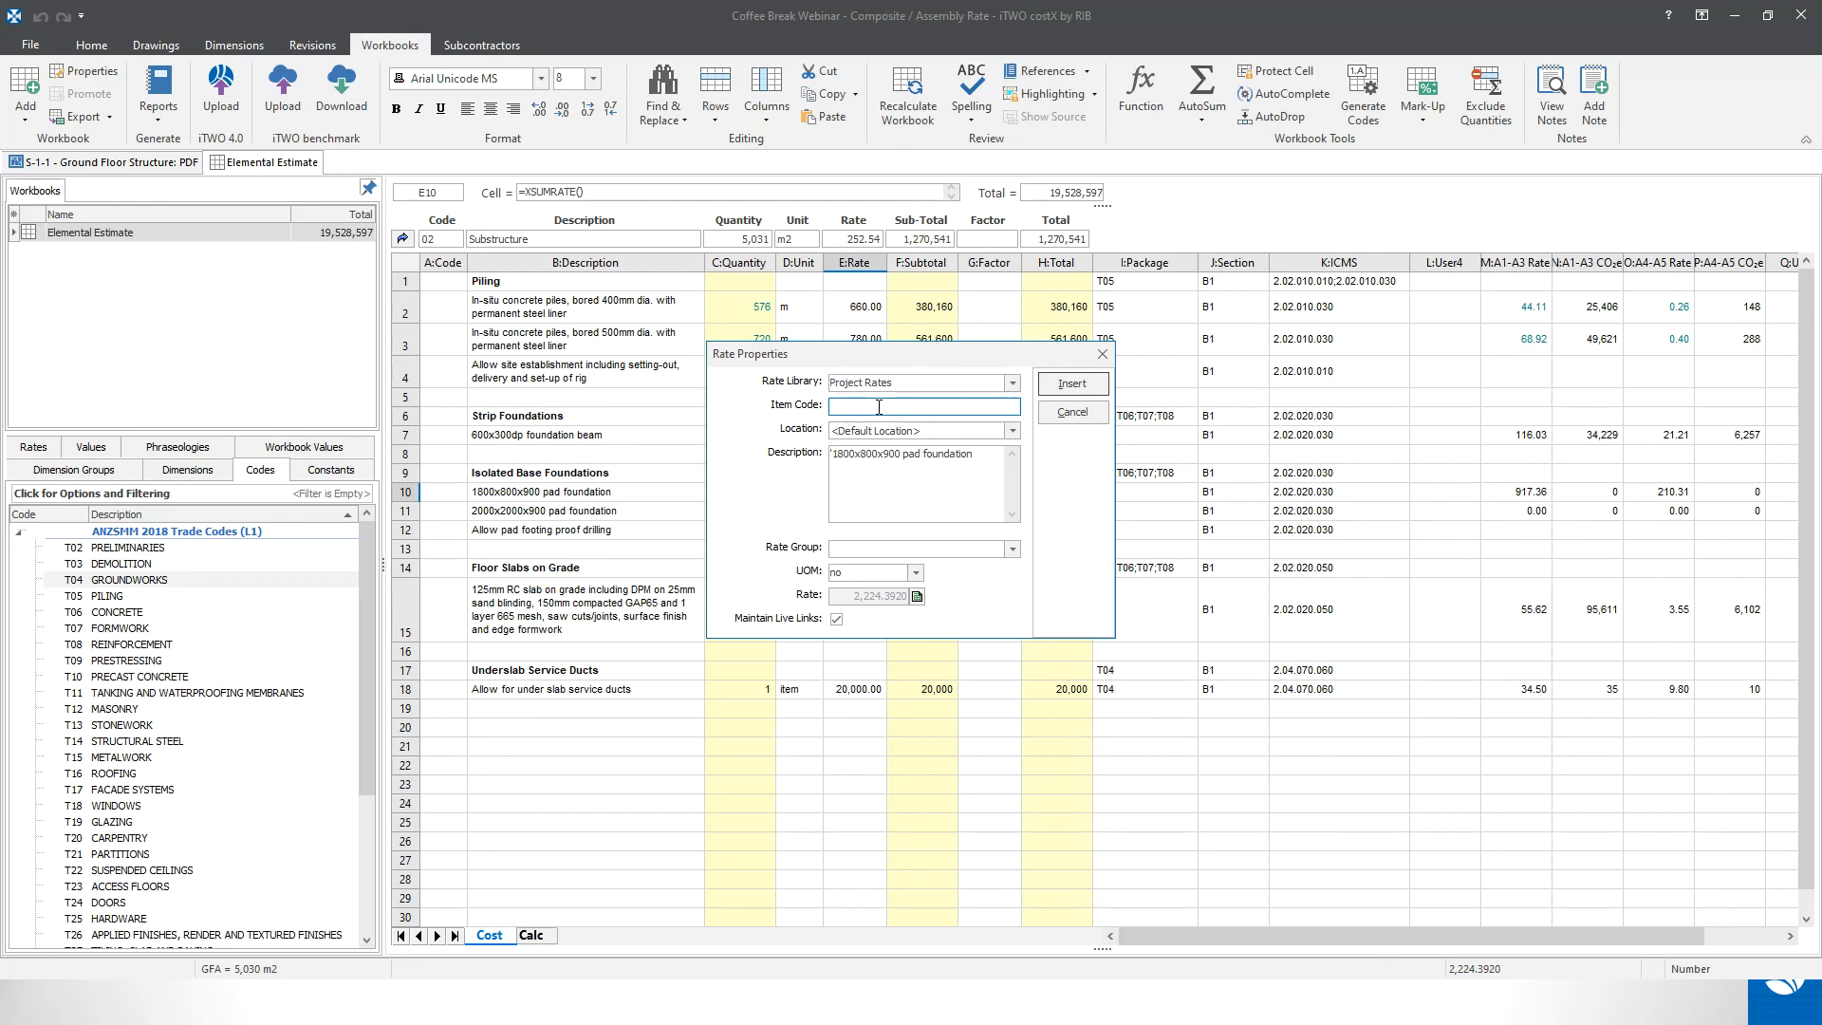
text(Pad ftg)
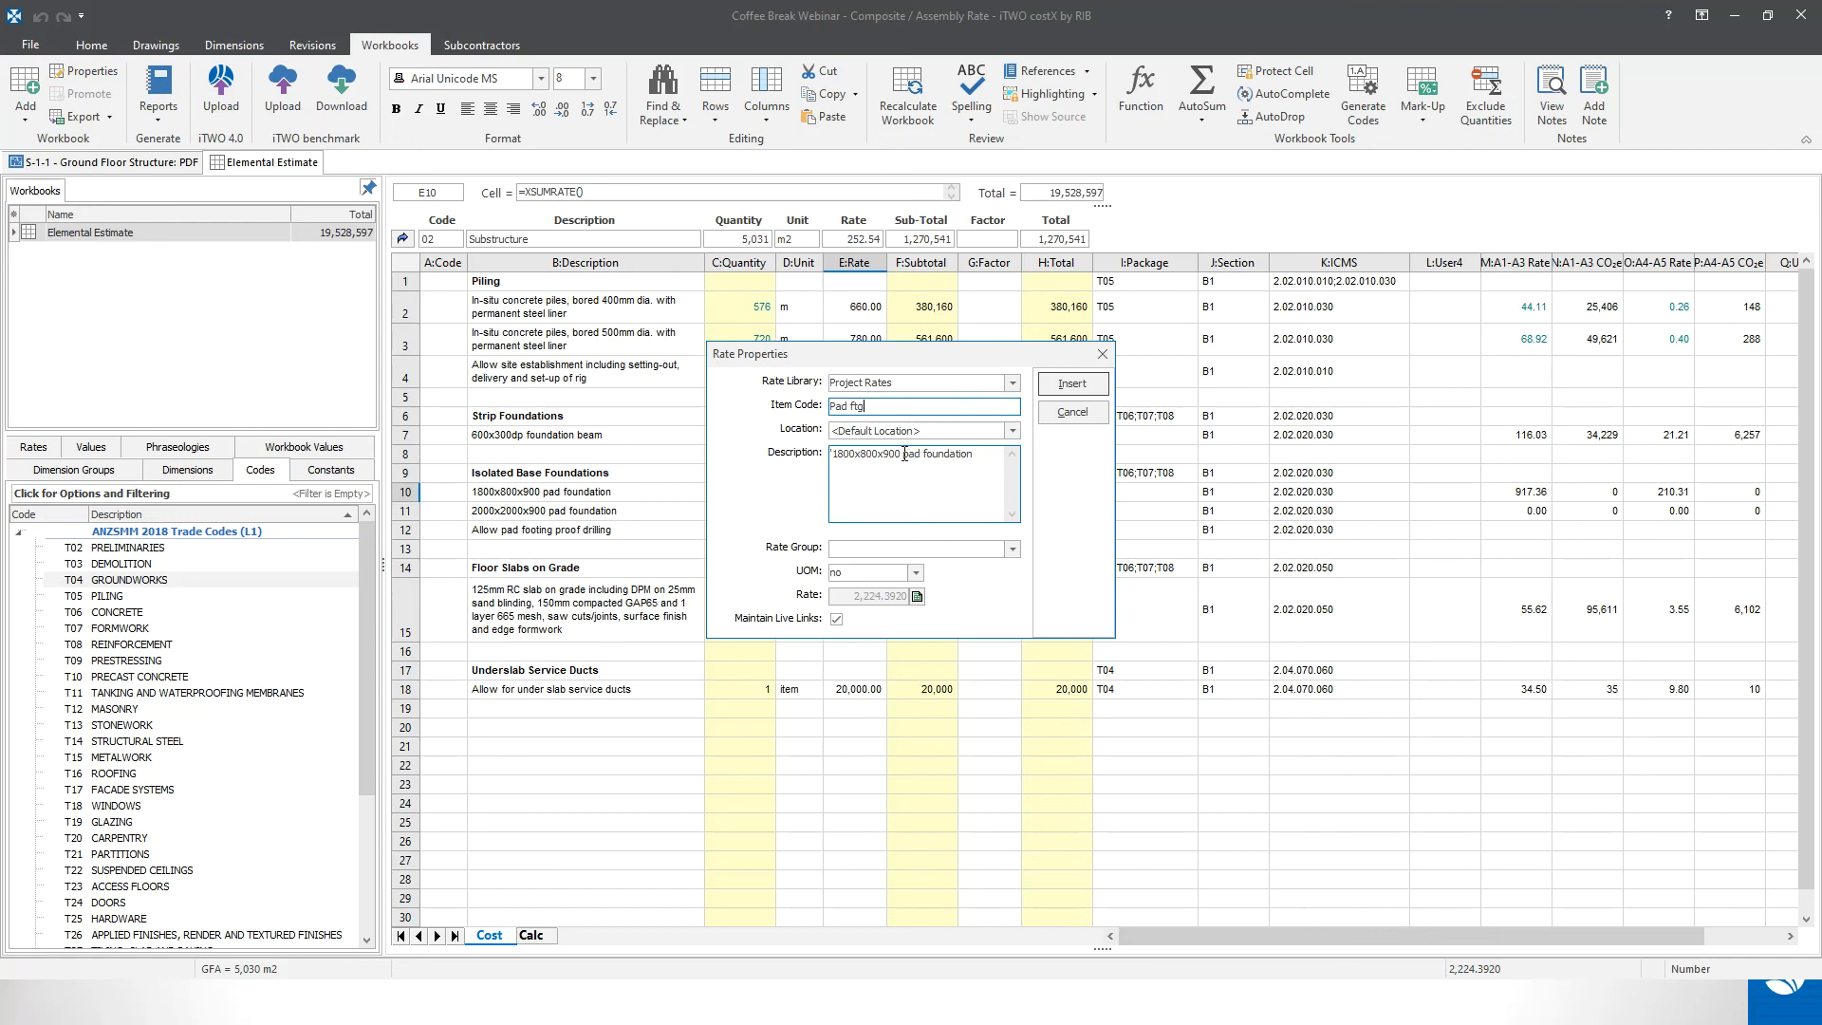
- Change the library rate's description to "Isolated Pad foundation" and enter "02 SUBSTRUCTURE" as its rate group
drag(911, 454, 822, 456)
text(Isolated )
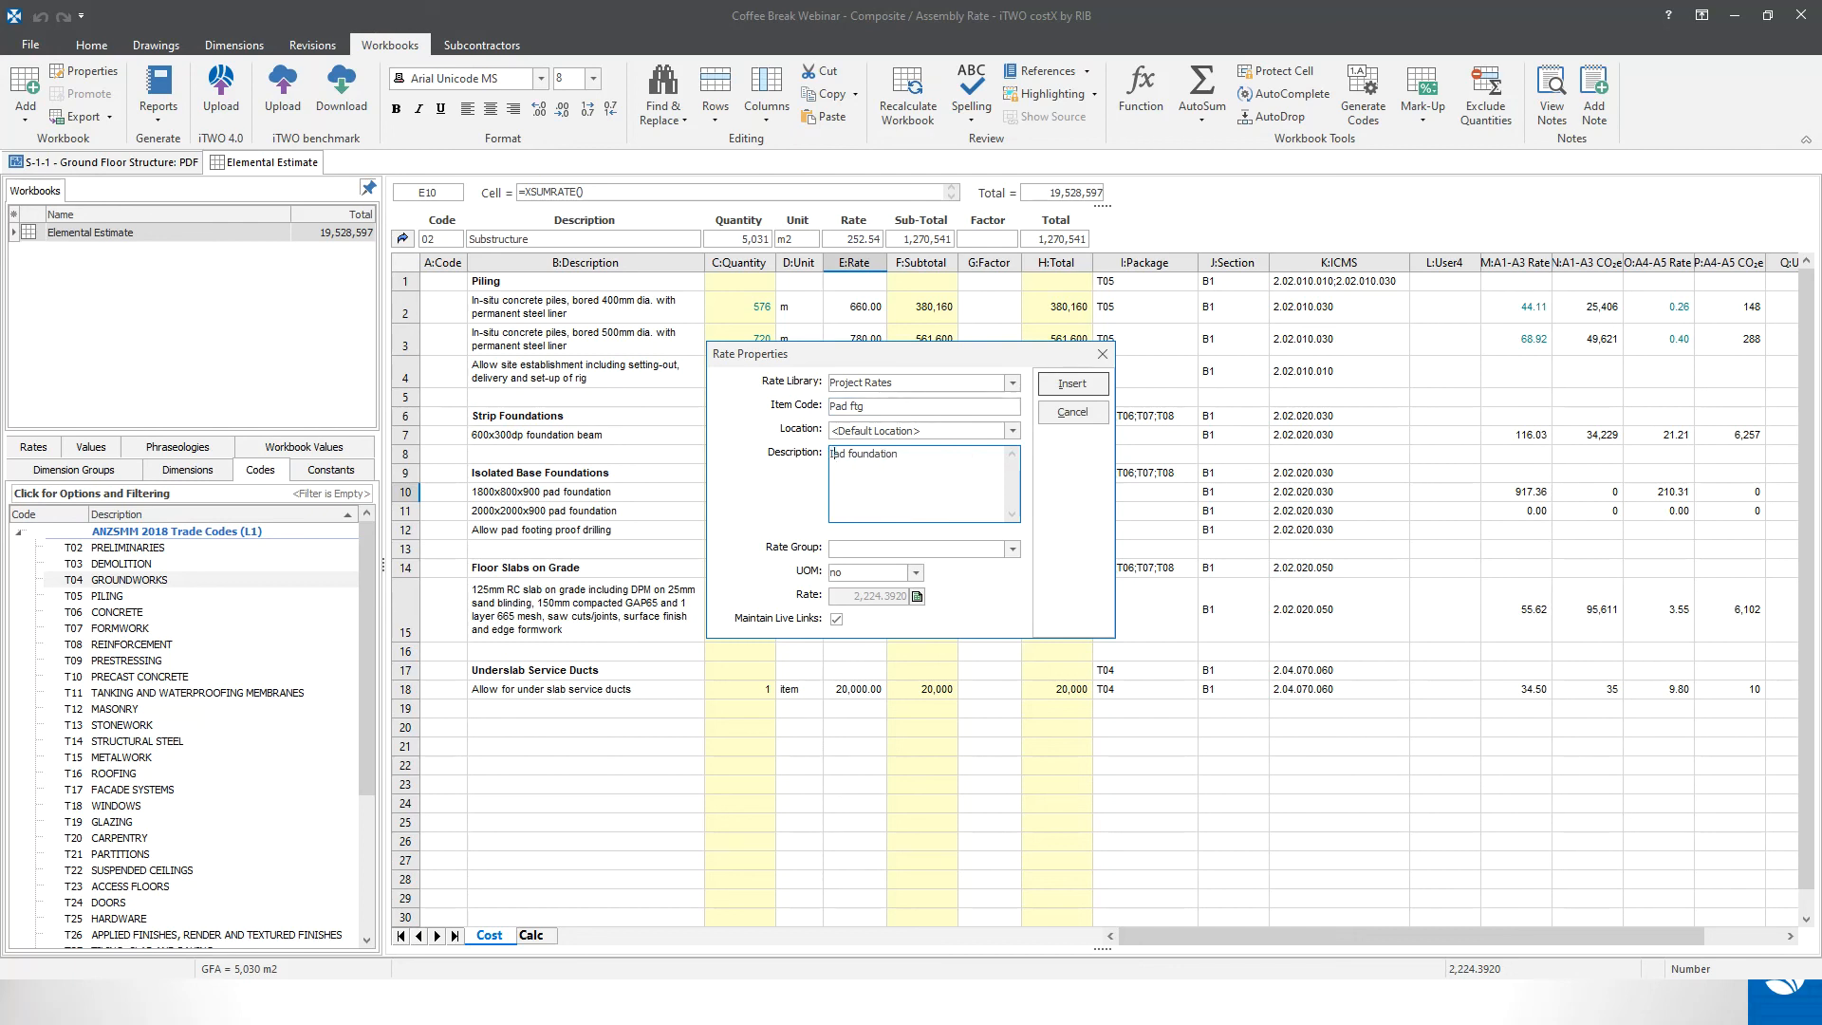
text(P)
click(988, 549)
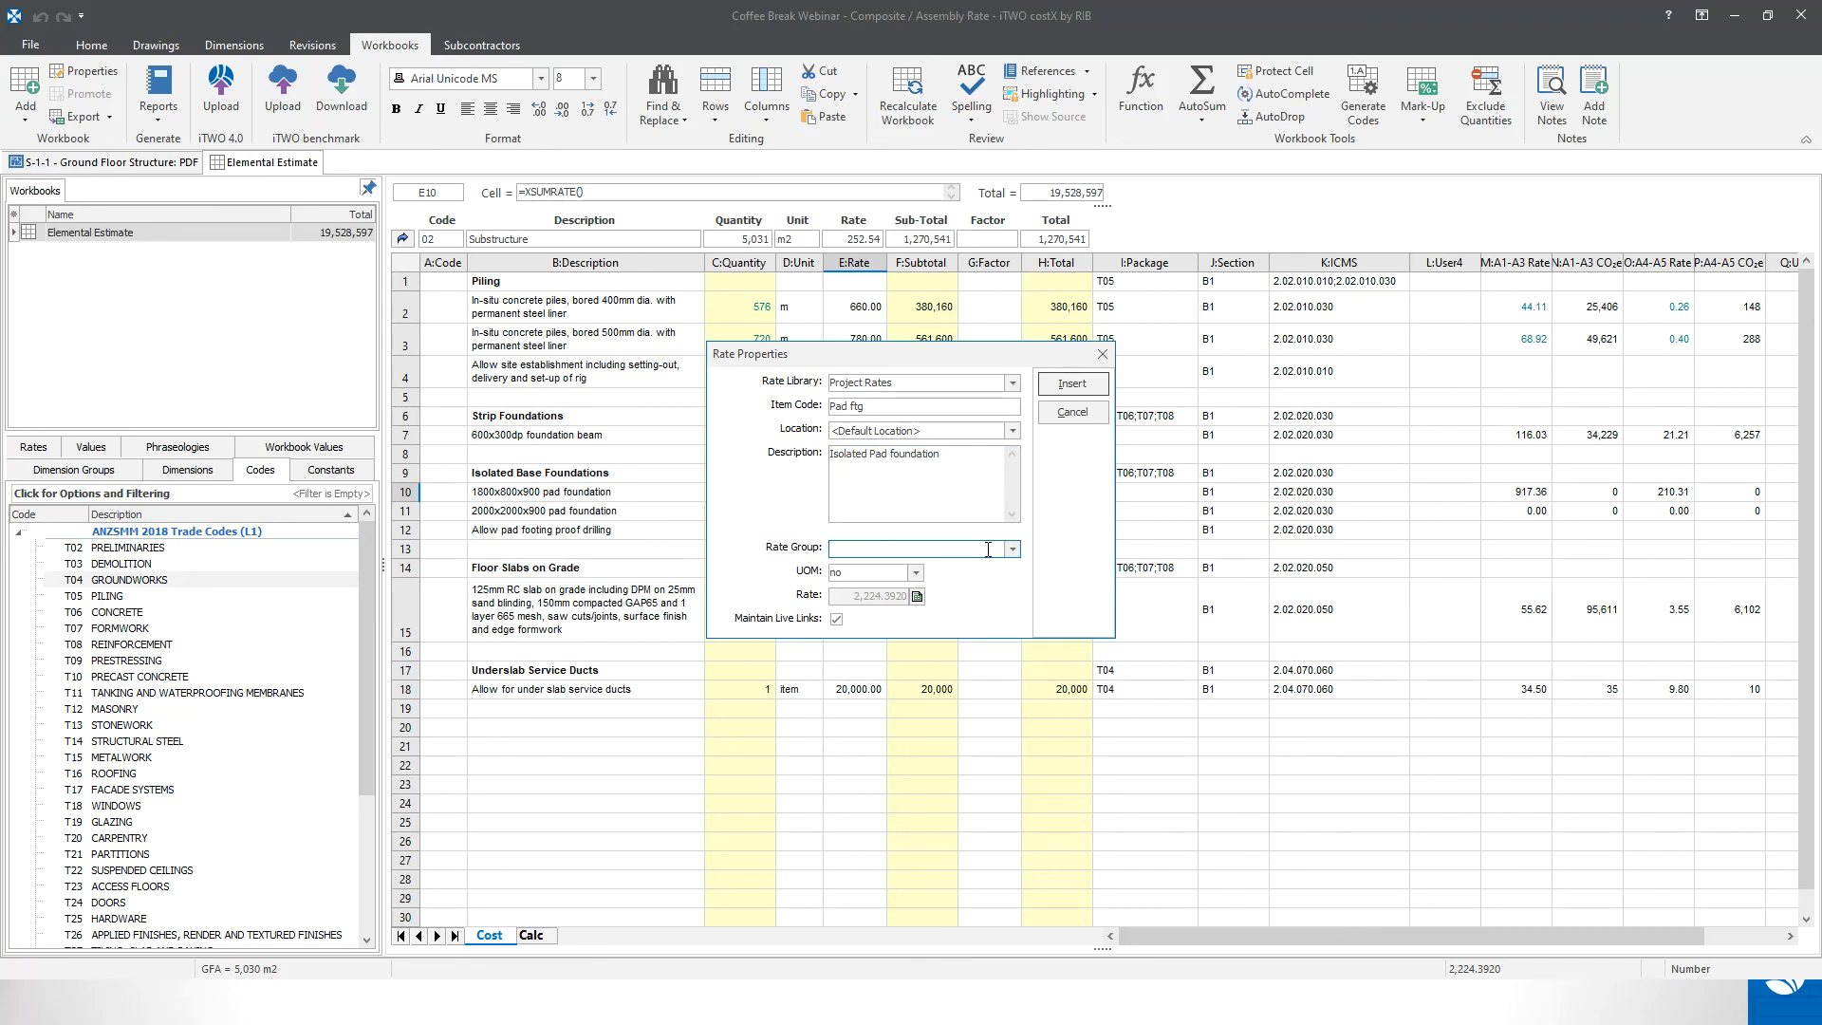
text(02 SUBSTRUCTURE)
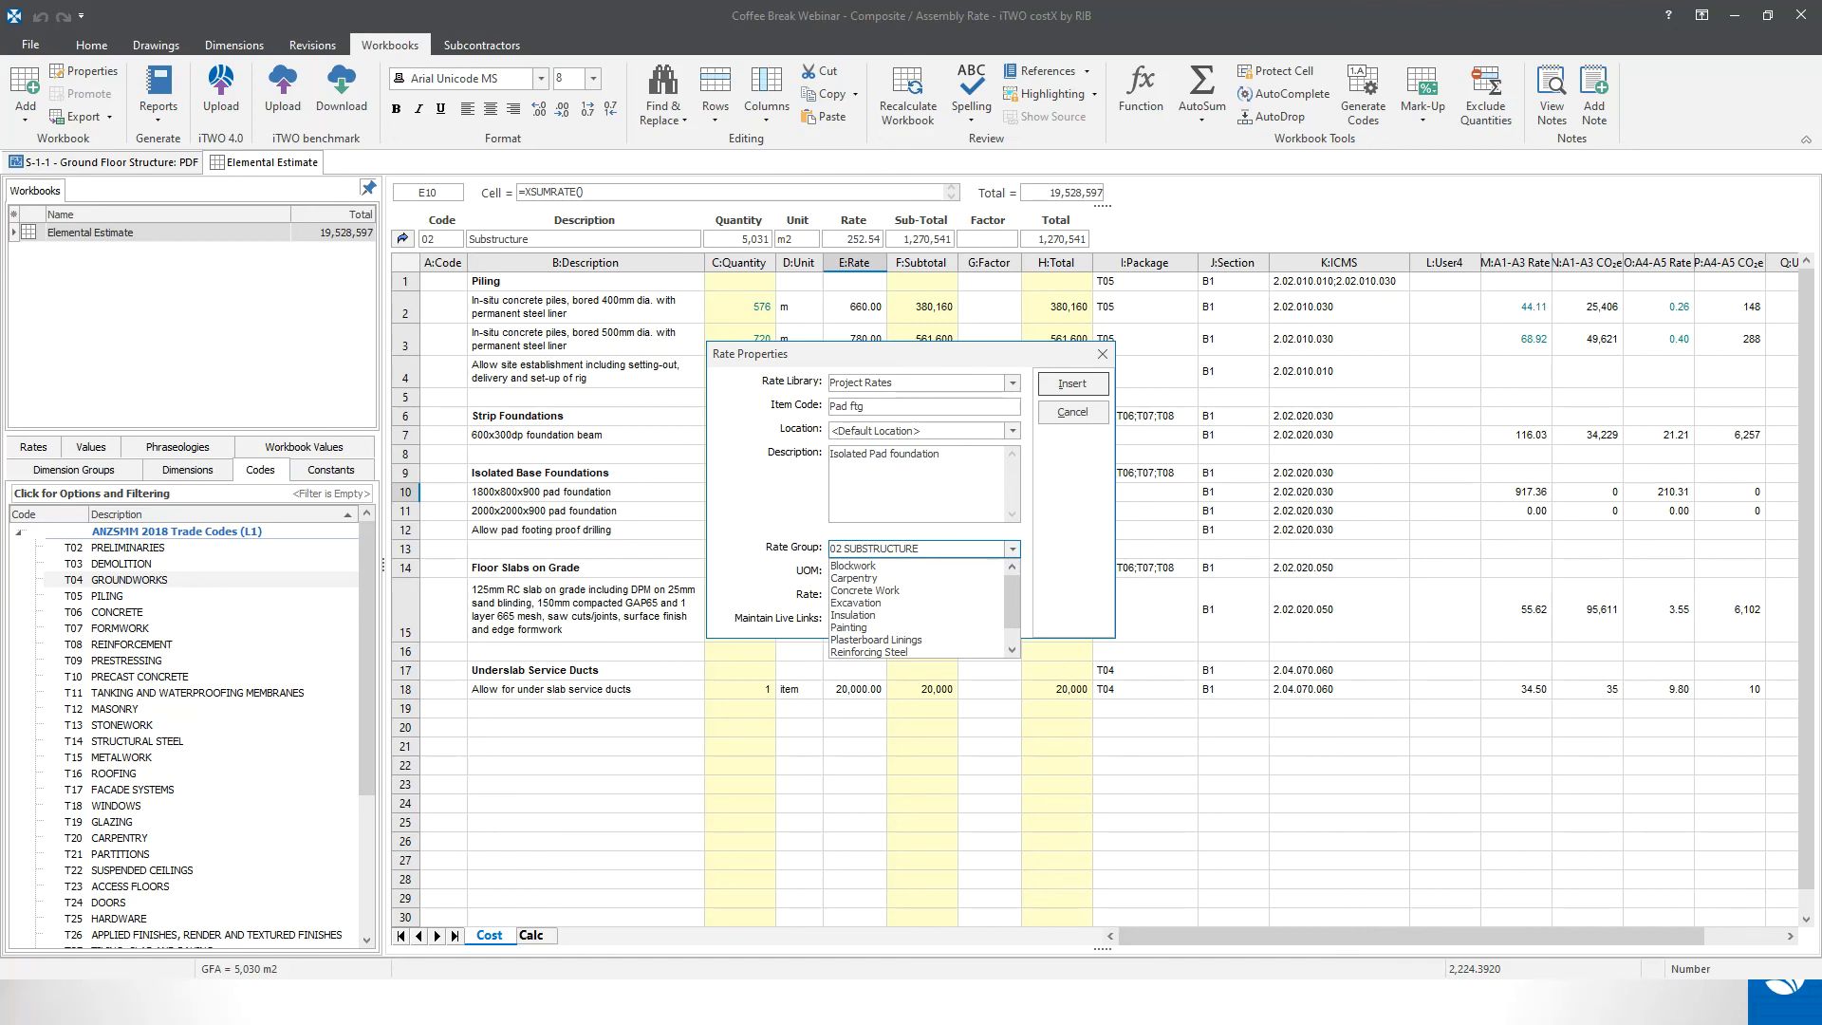
click(1064, 564)
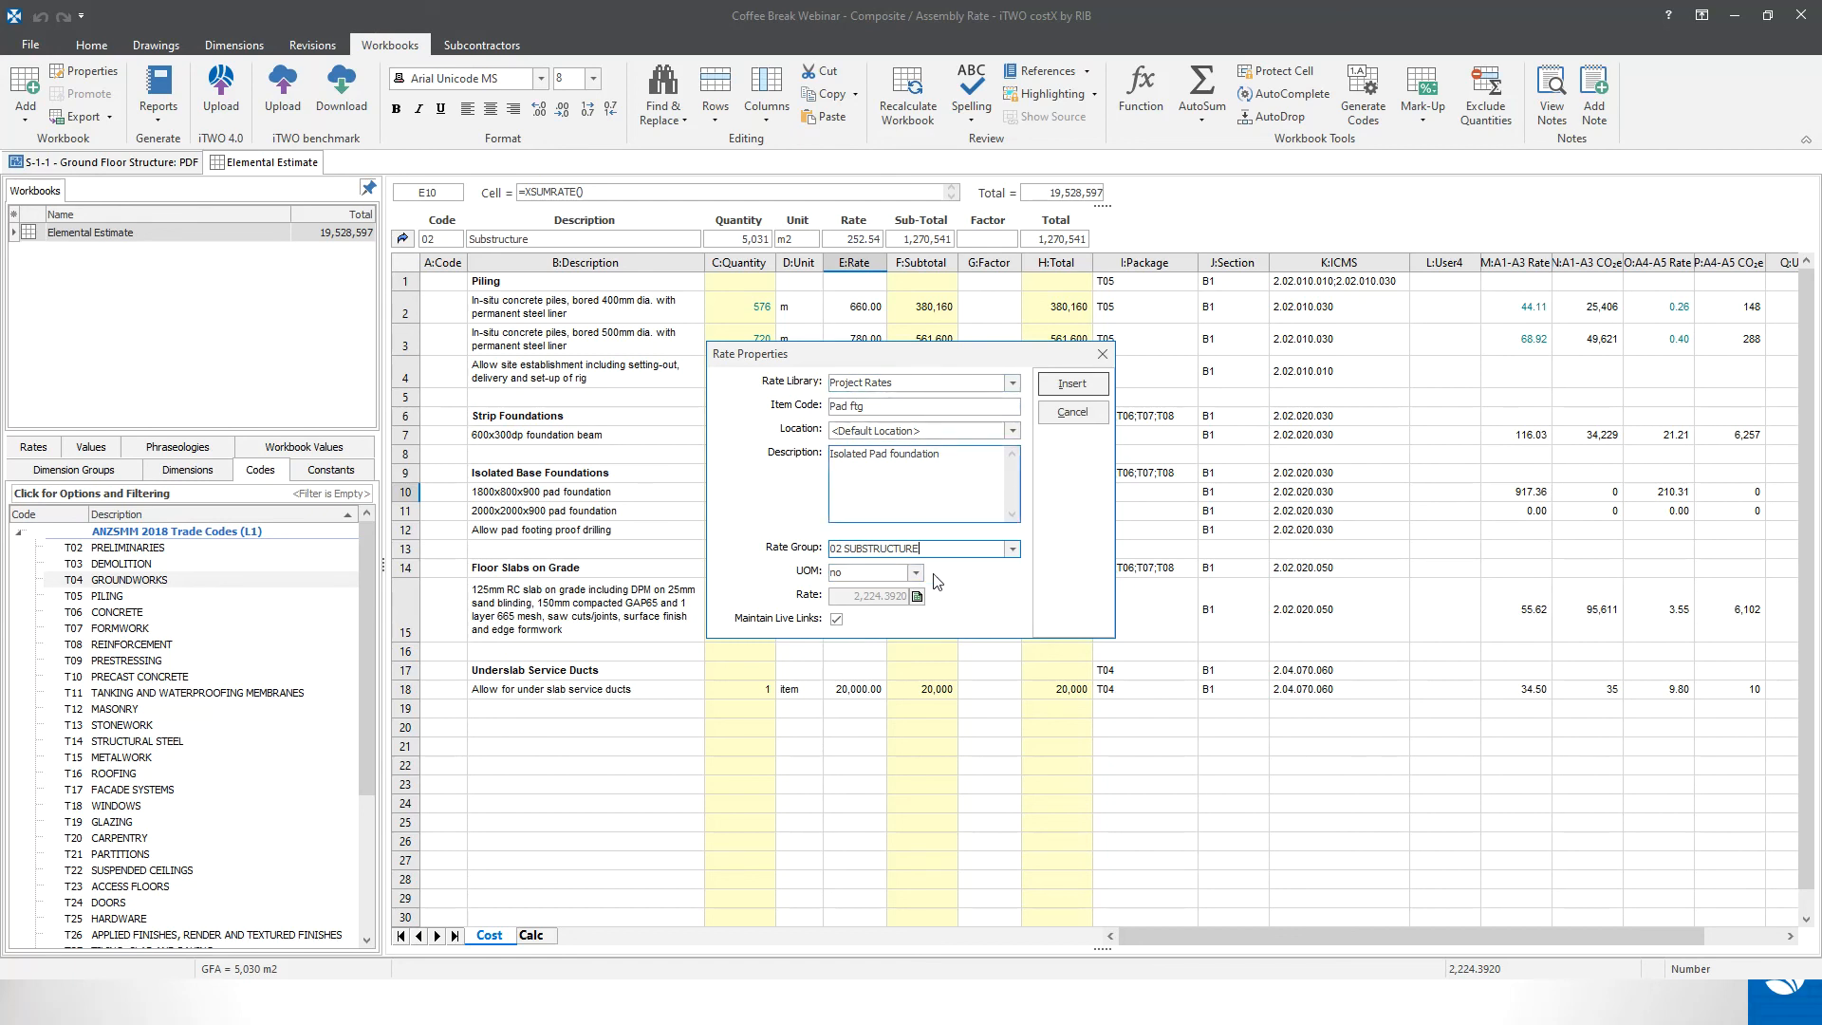
- Review the calculation behind the pad foundation rate, close it without updating, and insert the rate into the Project Rates library
click(917, 597)
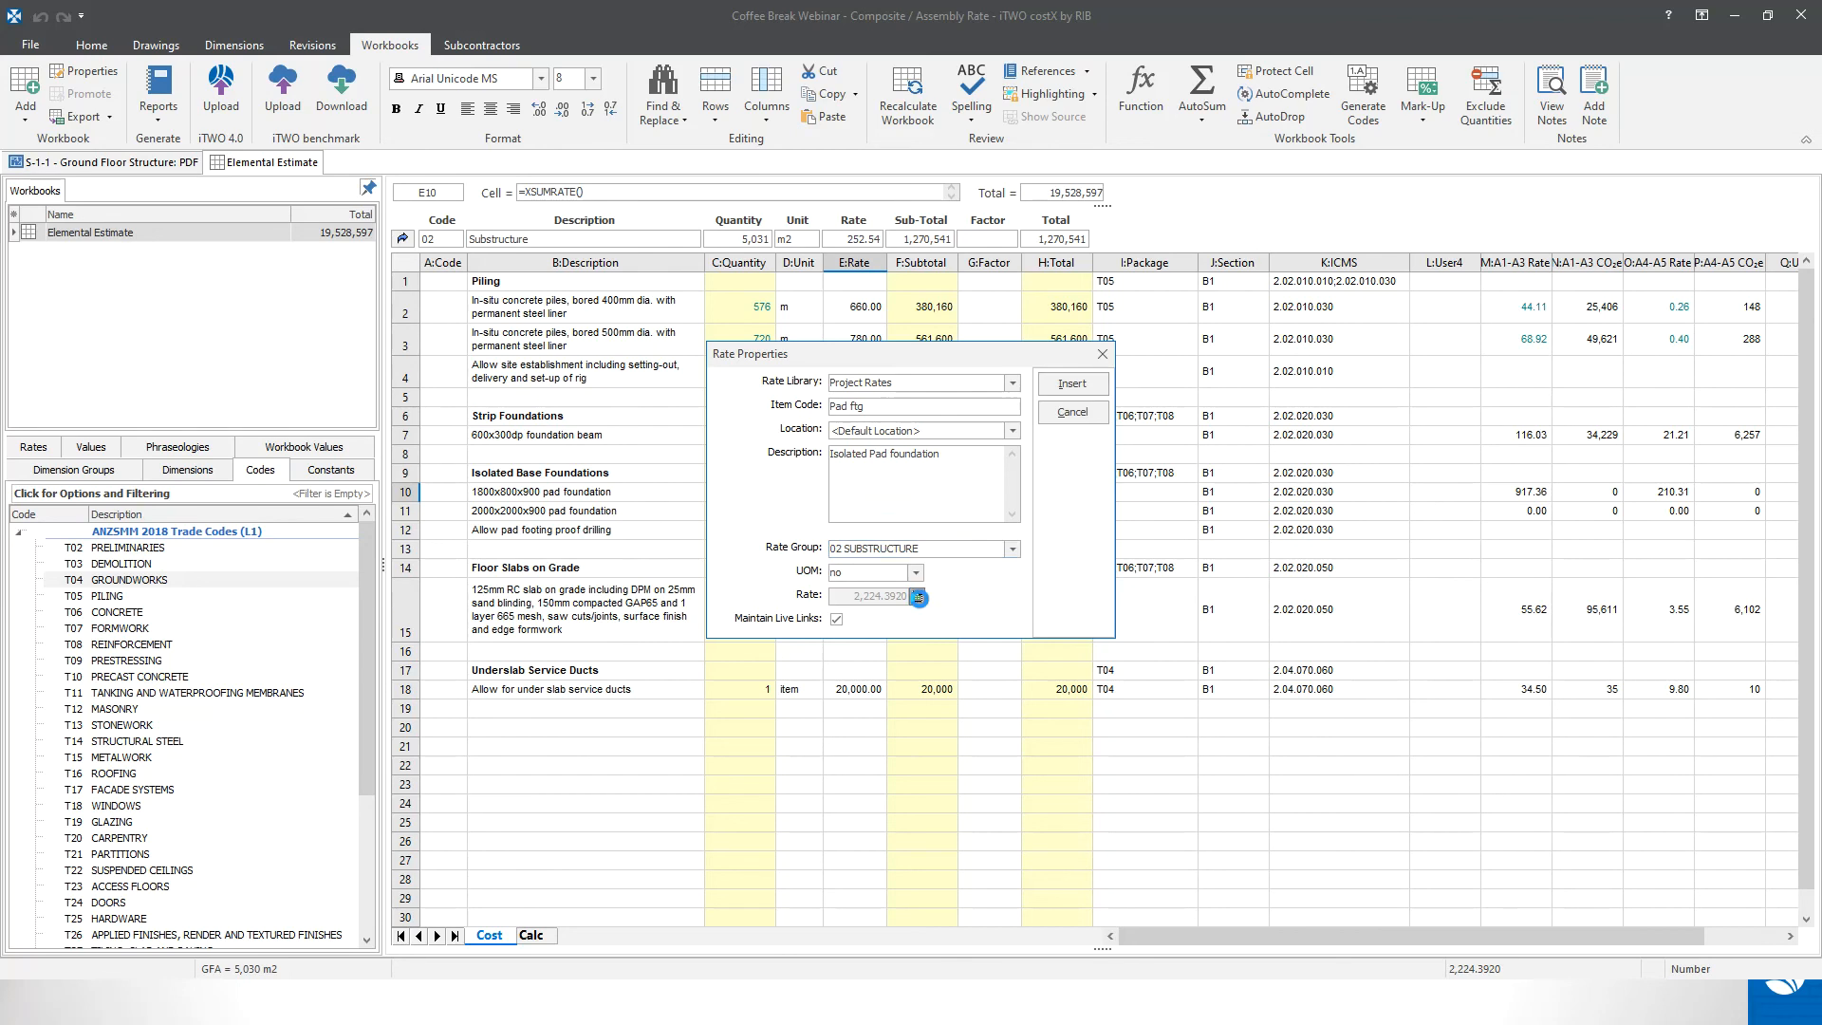
drag(955, 608, 953, 684)
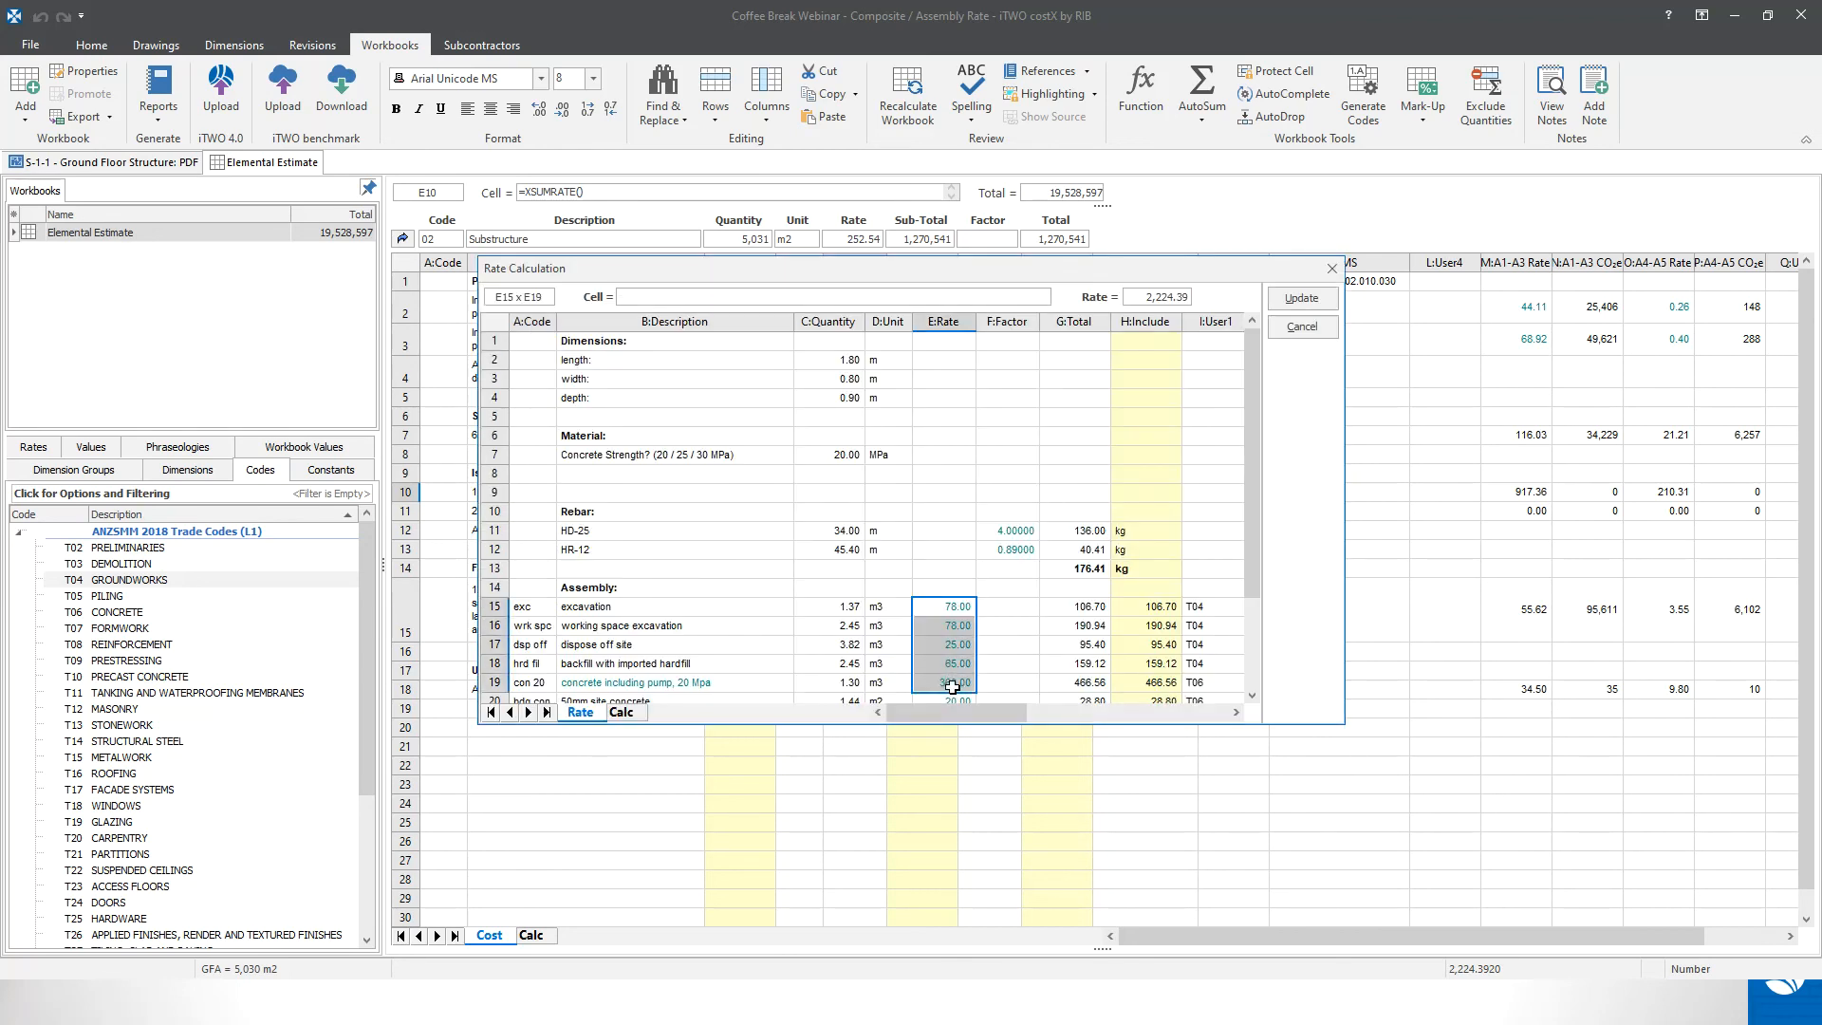
scroll(949, 686, down, 1)
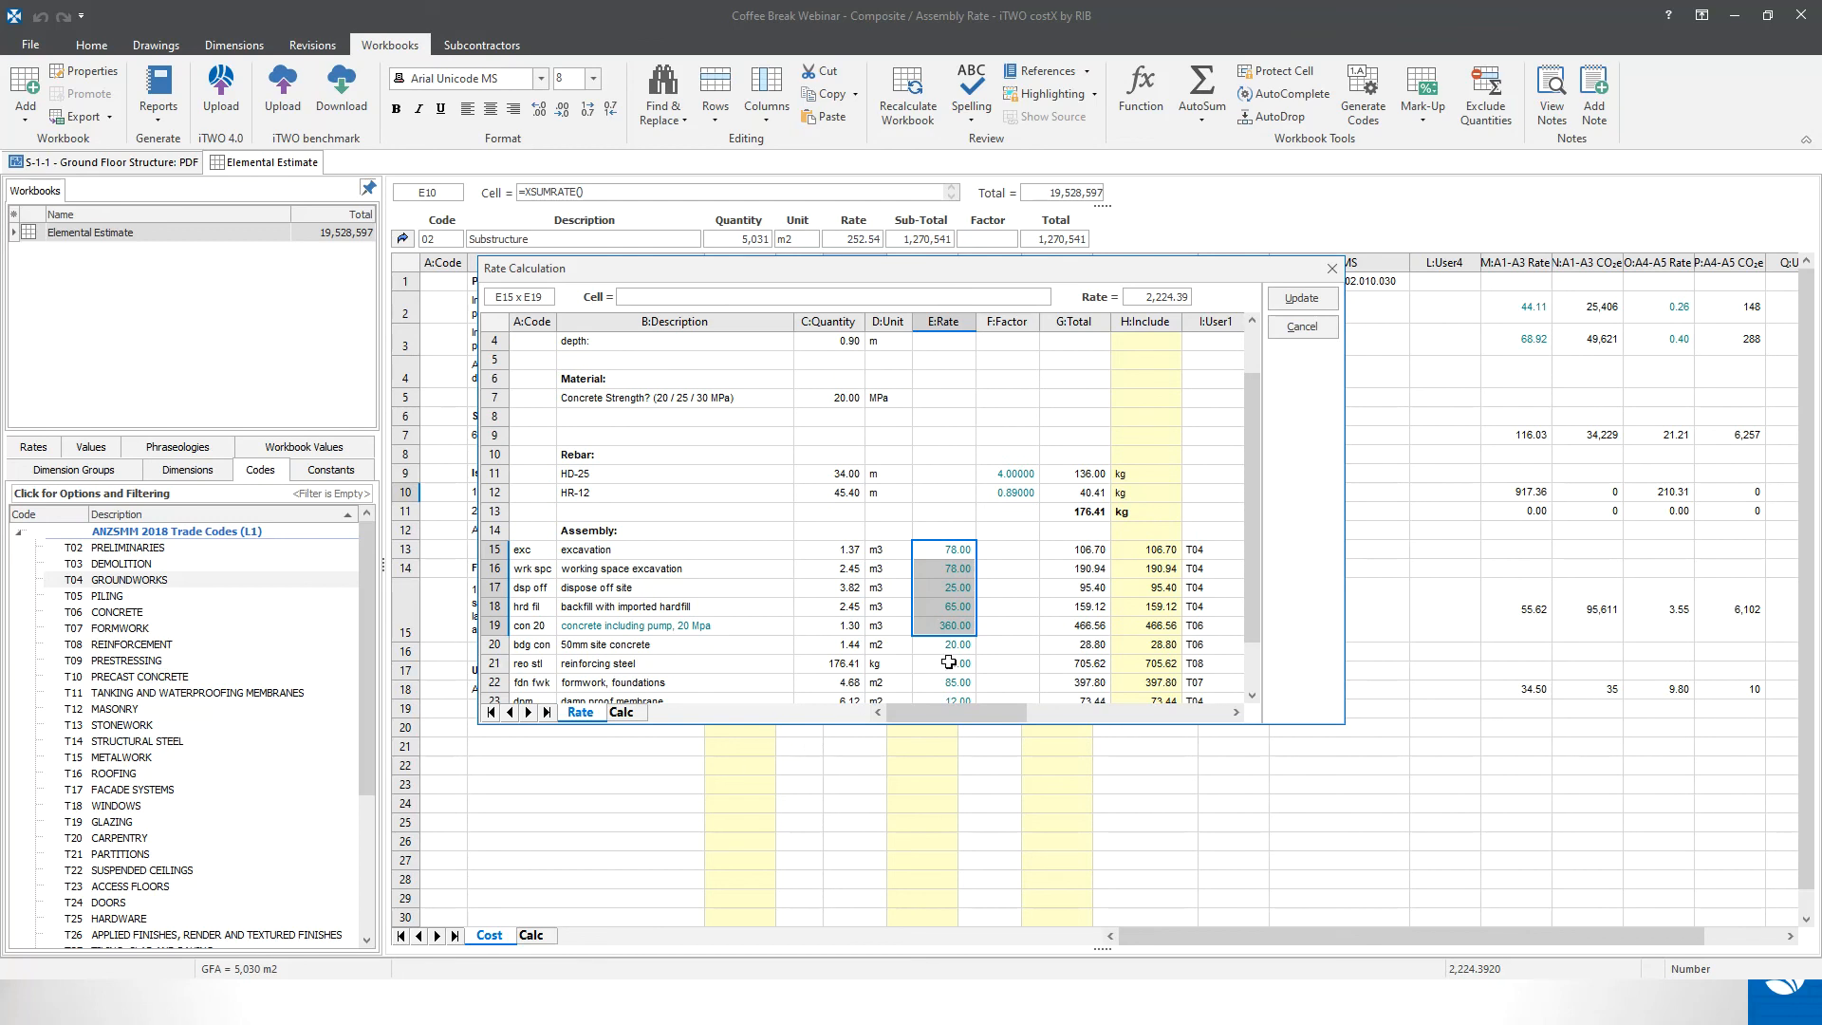
click(1299, 327)
click(837, 620)
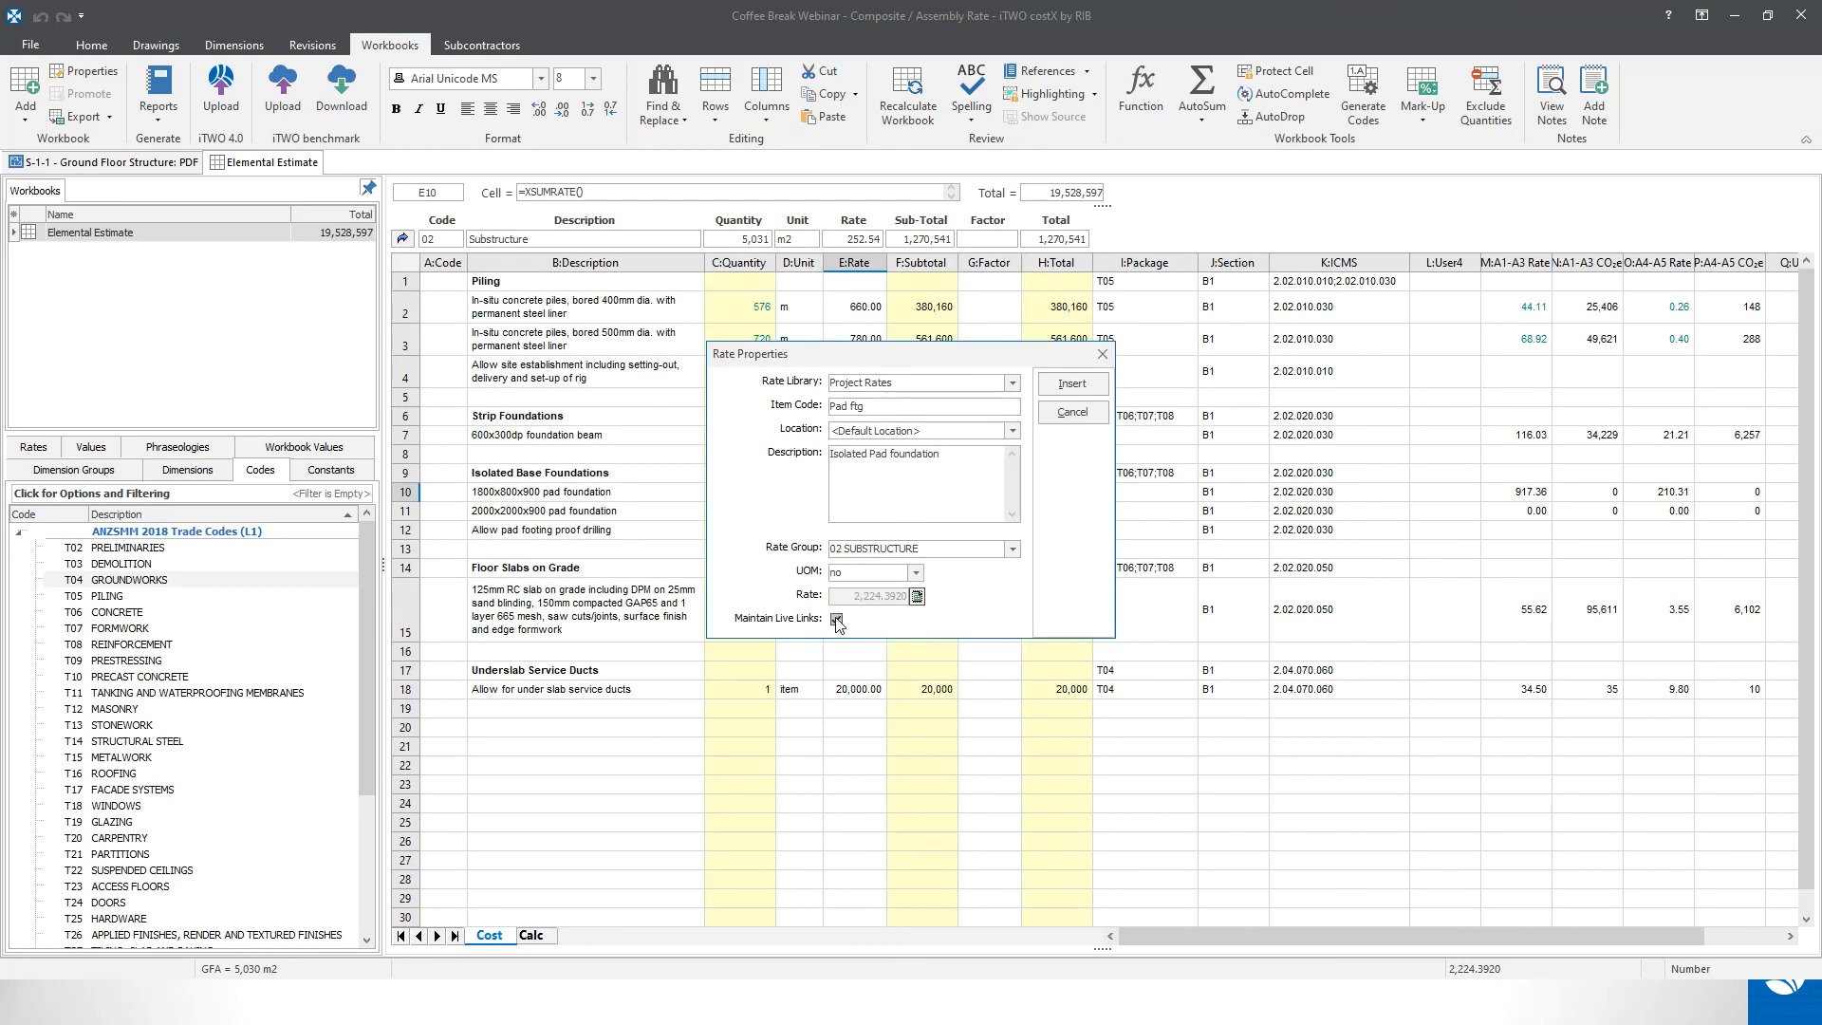
click(1073, 385)
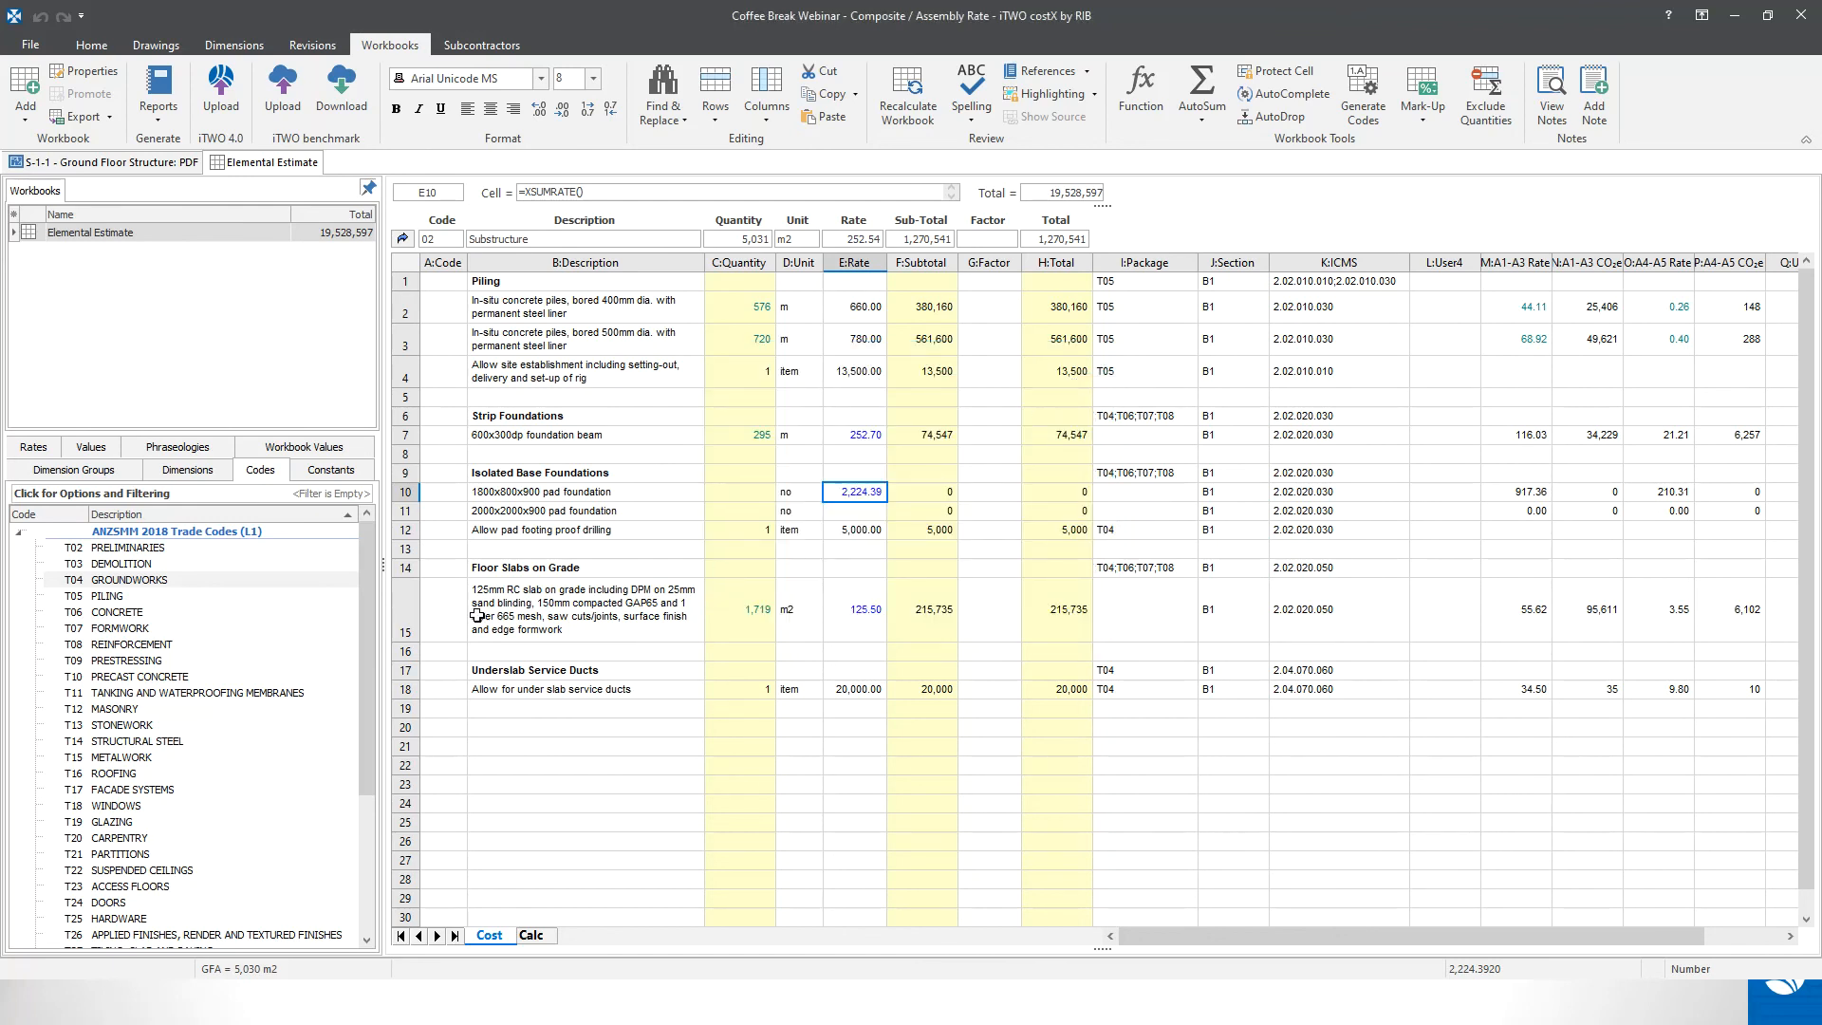
- Apply the "Pad ftg" rate from the 02 SUBSTRUCTURE group of Project Rates to the 2000x2000x900 pad foundation item
click(38, 448)
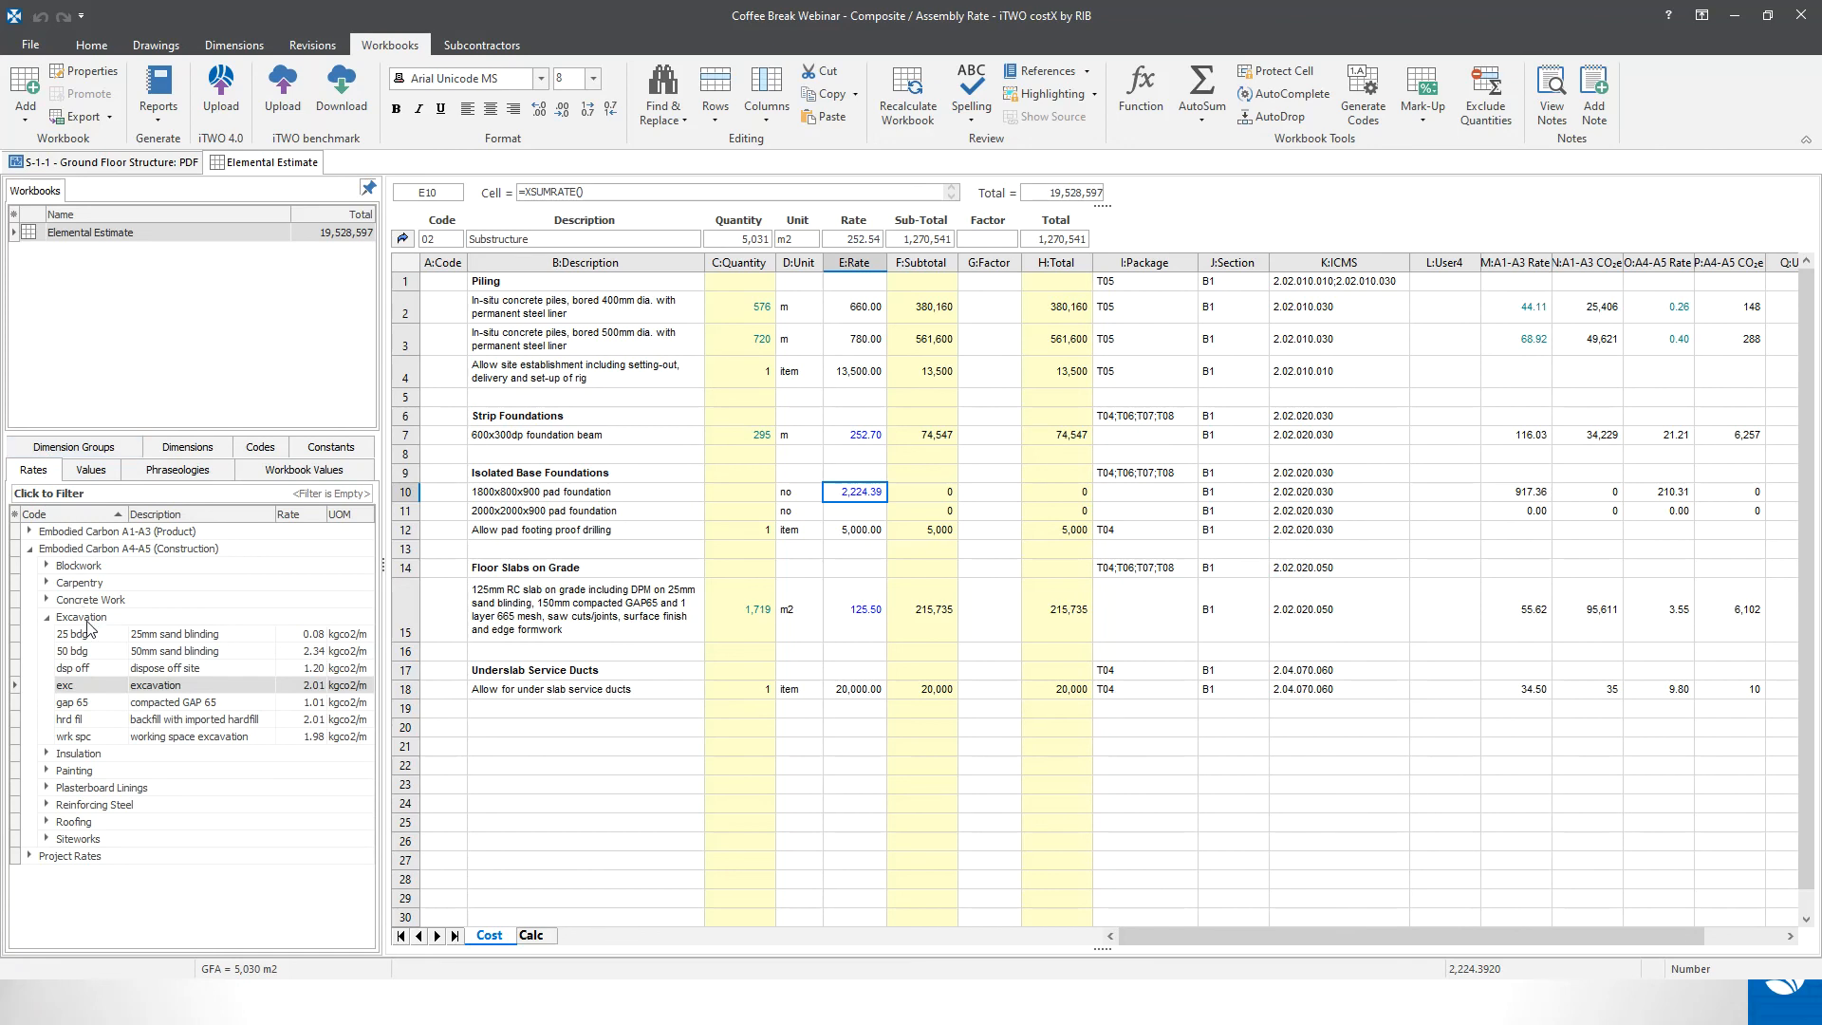
click(48, 618)
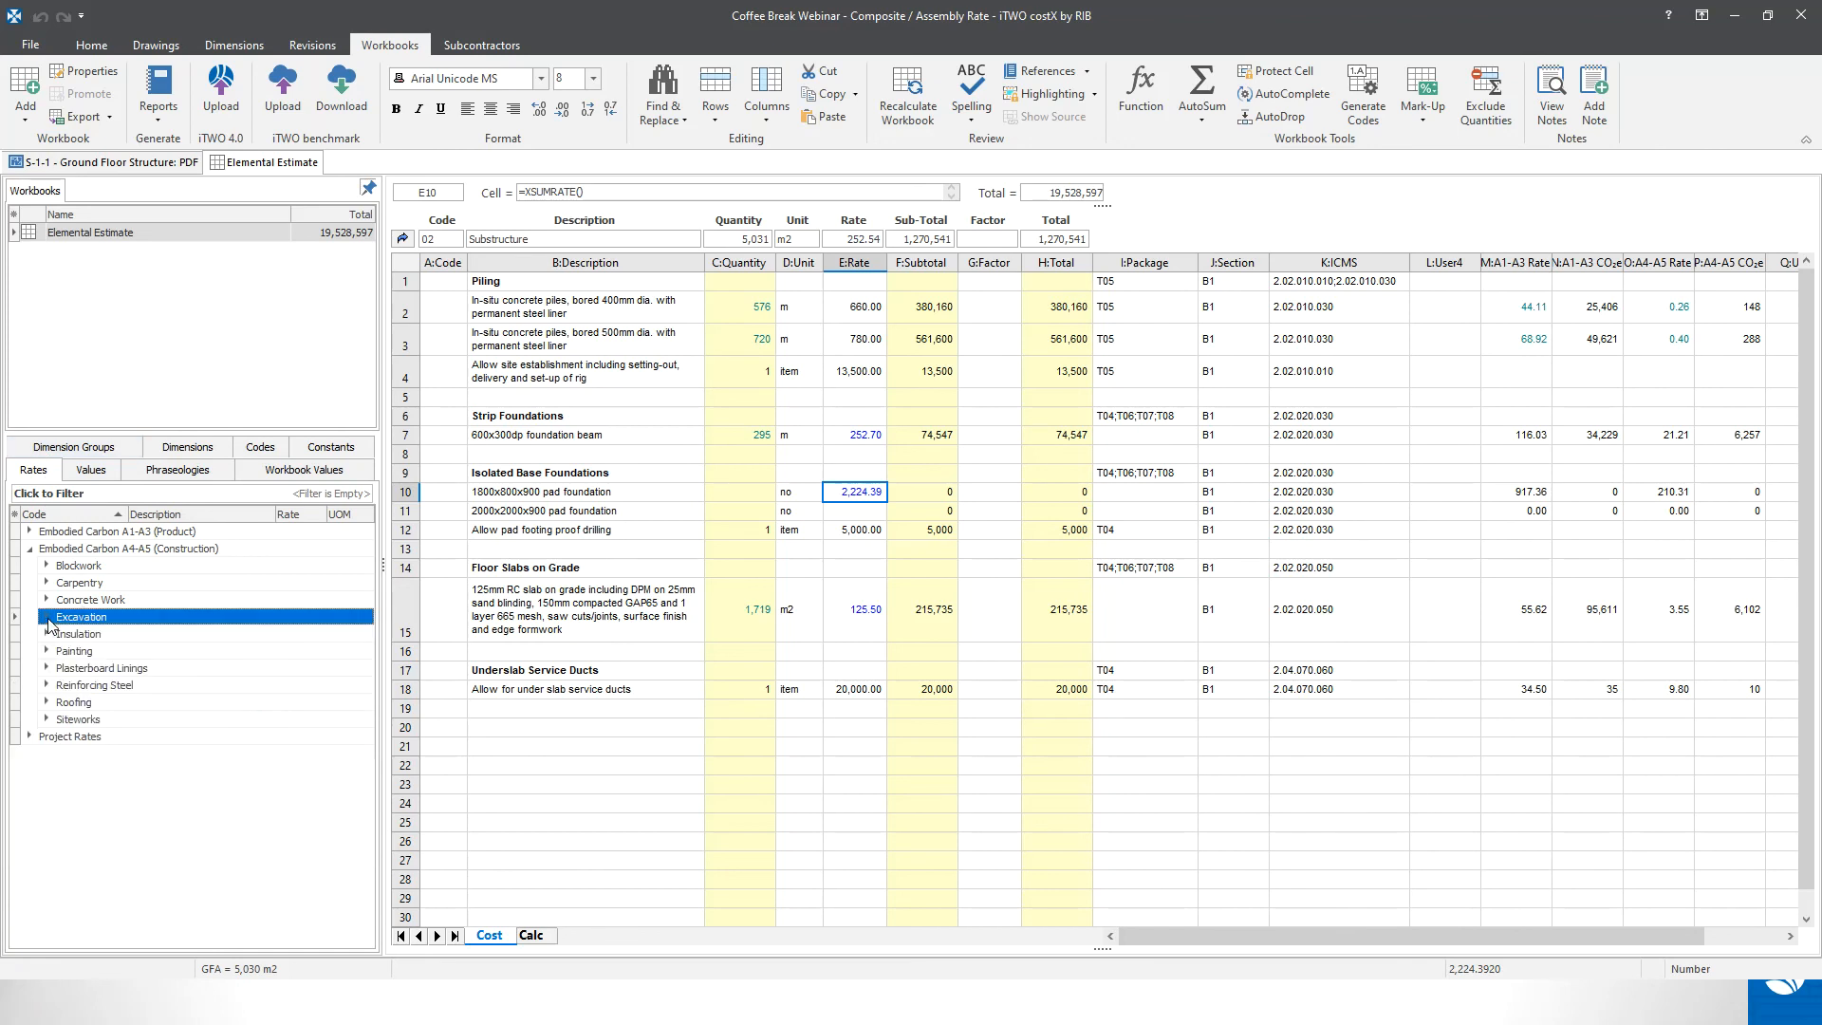
click(29, 548)
click(30, 566)
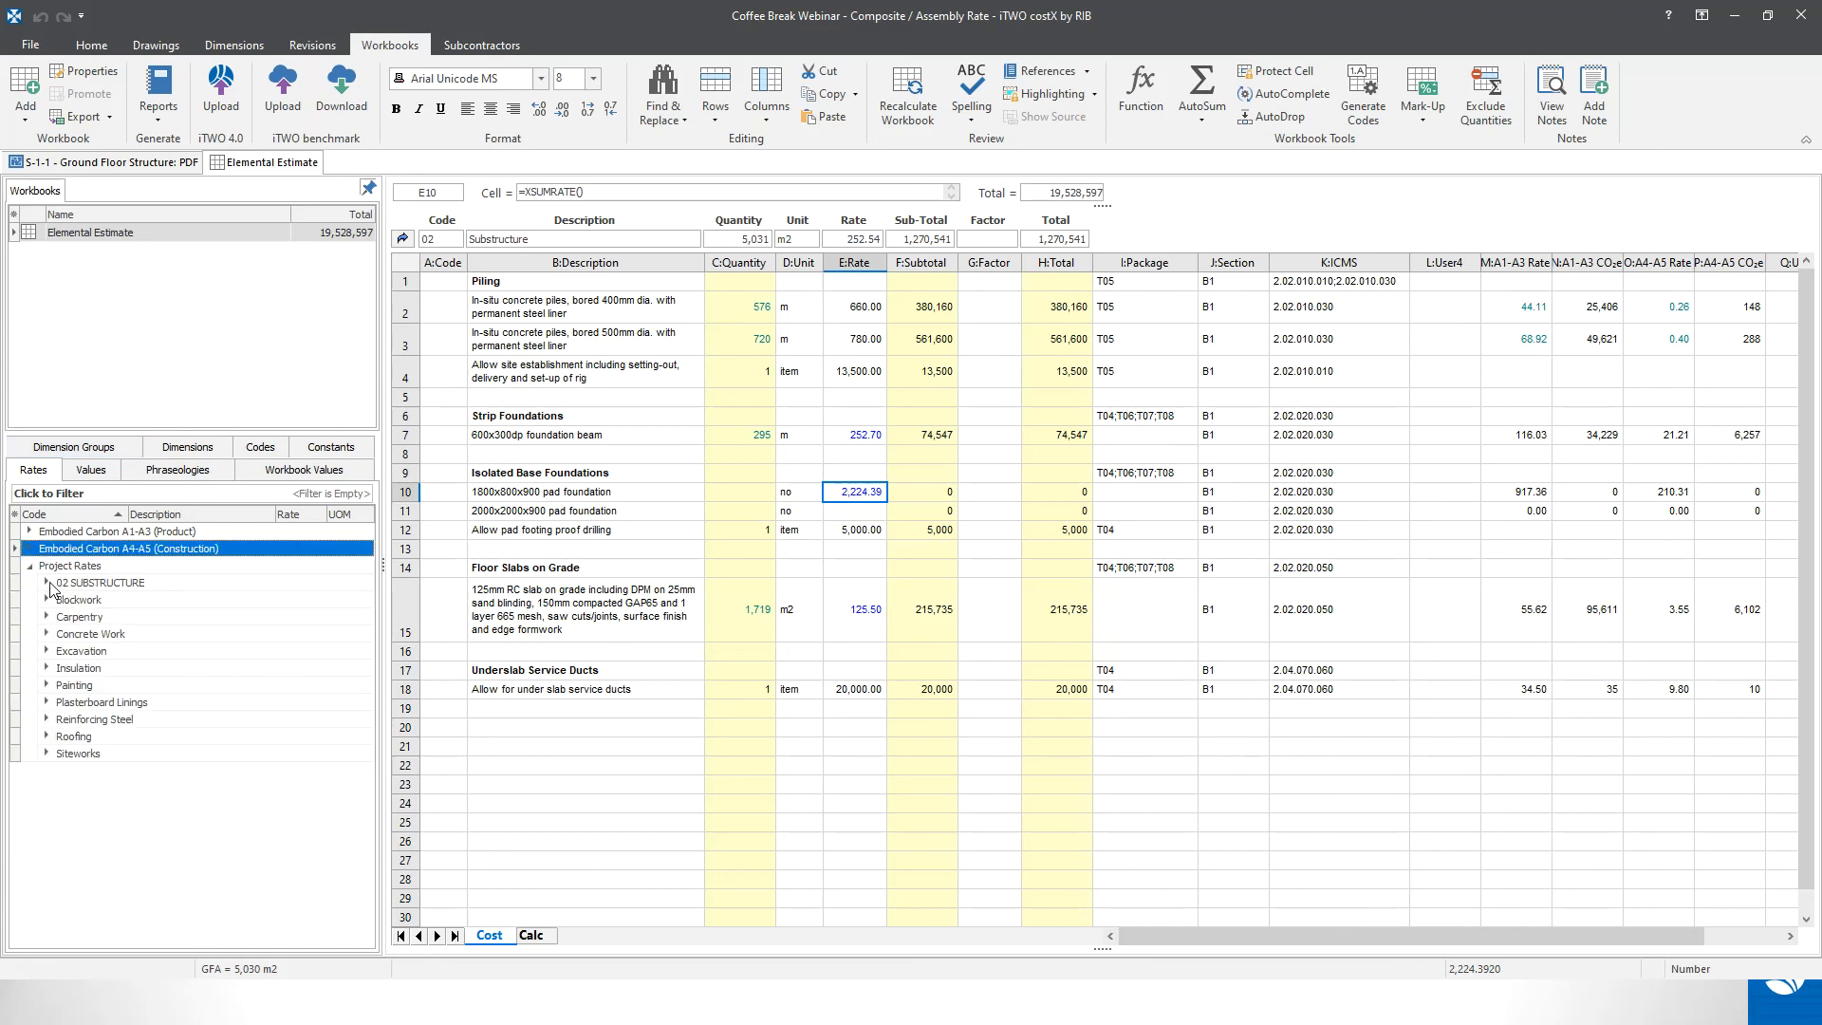
click(47, 582)
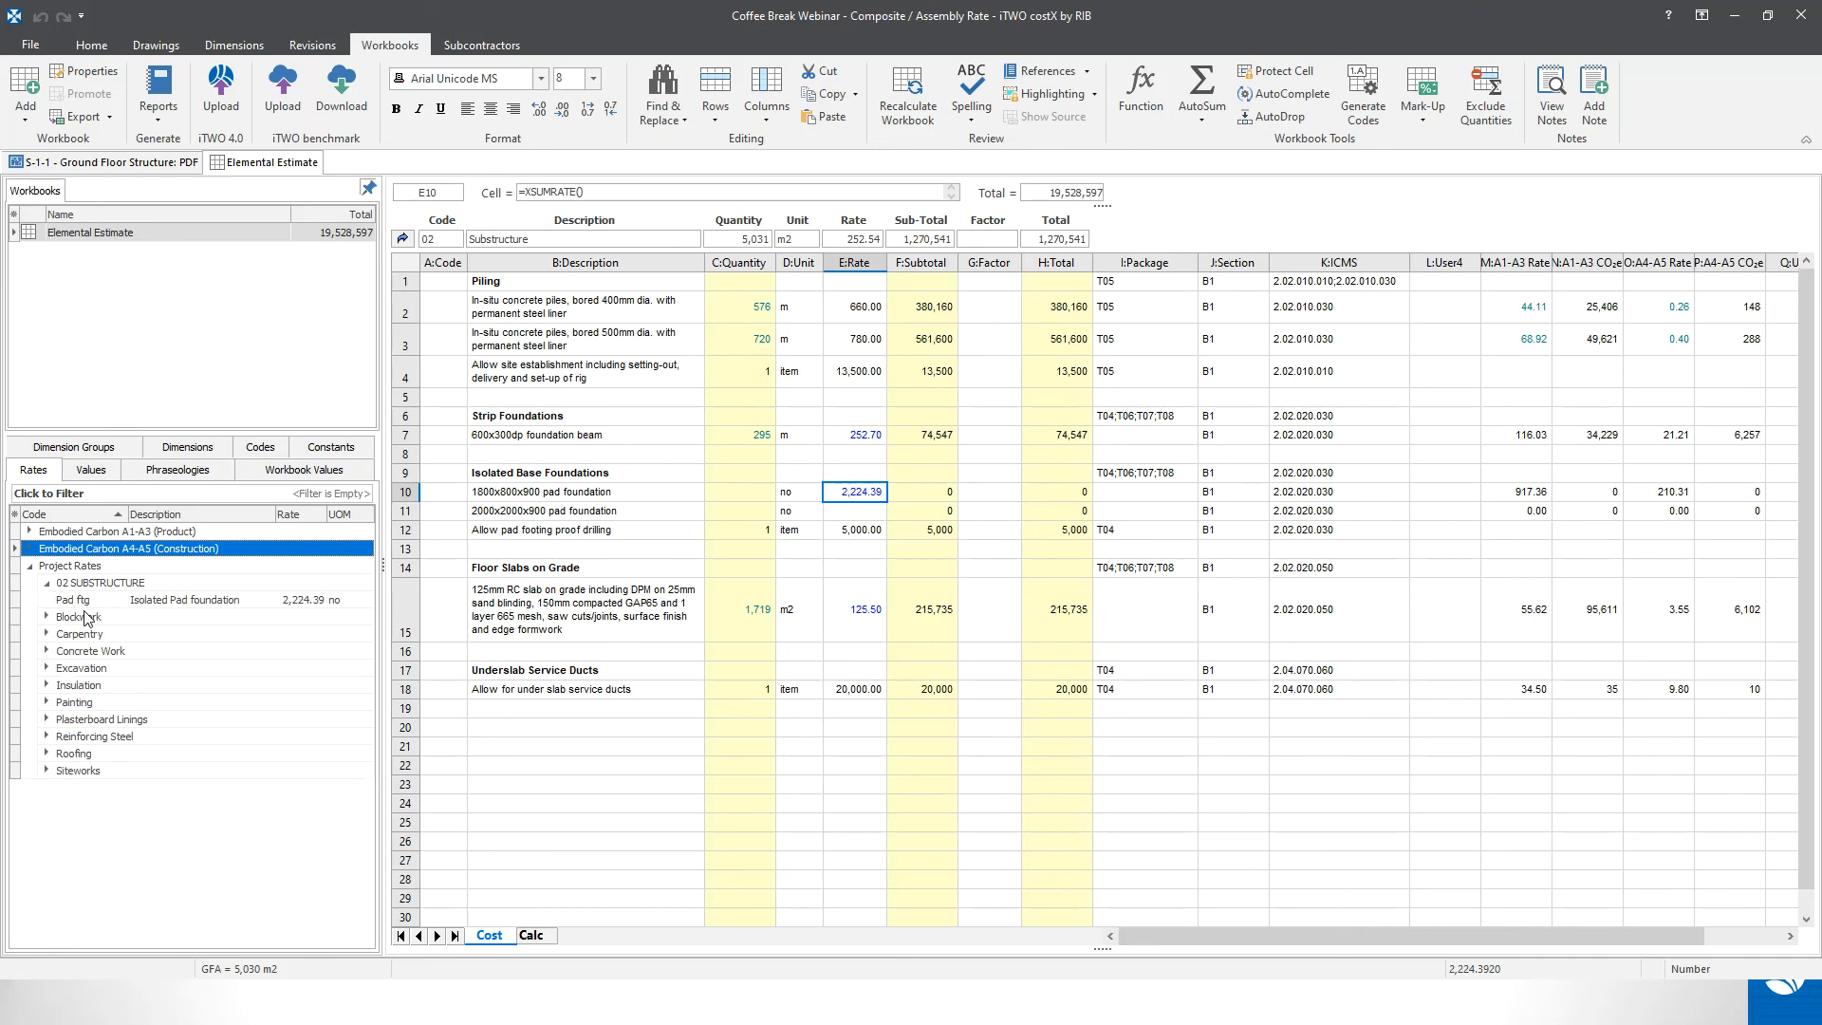
mouse_move(144, 608)
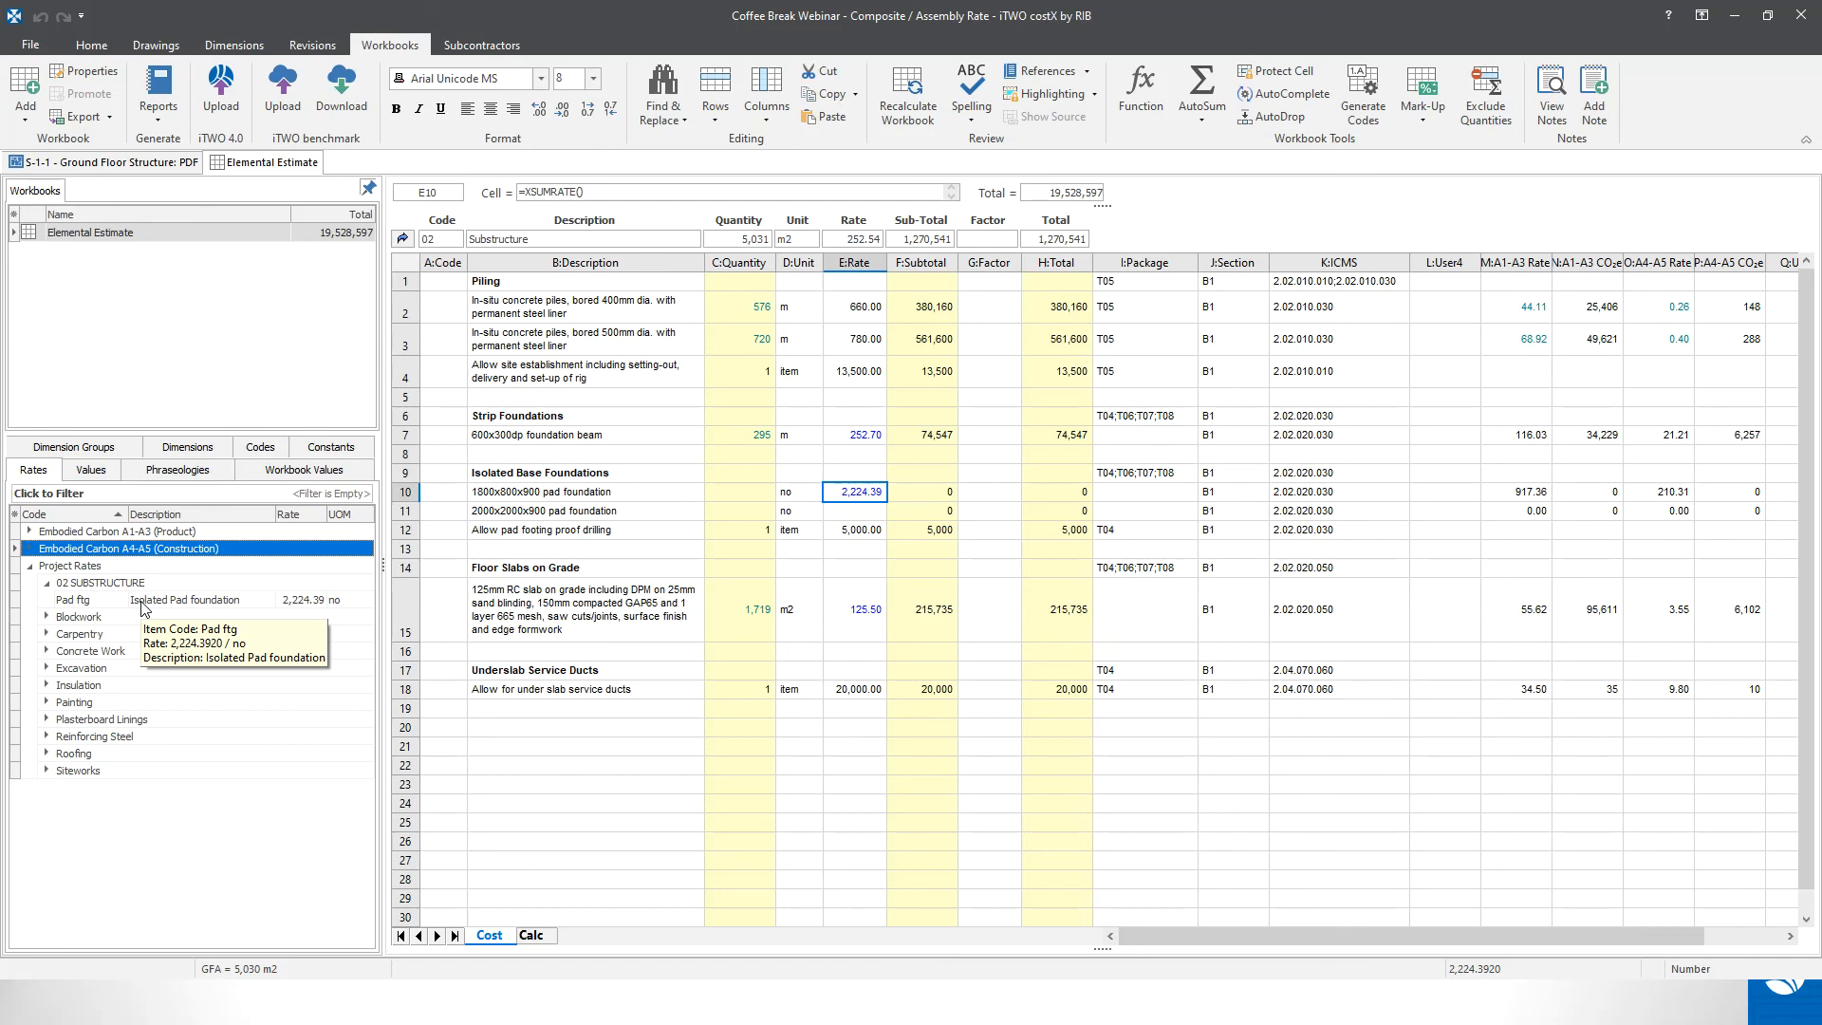
click(141, 601)
drag(144, 608, 857, 517)
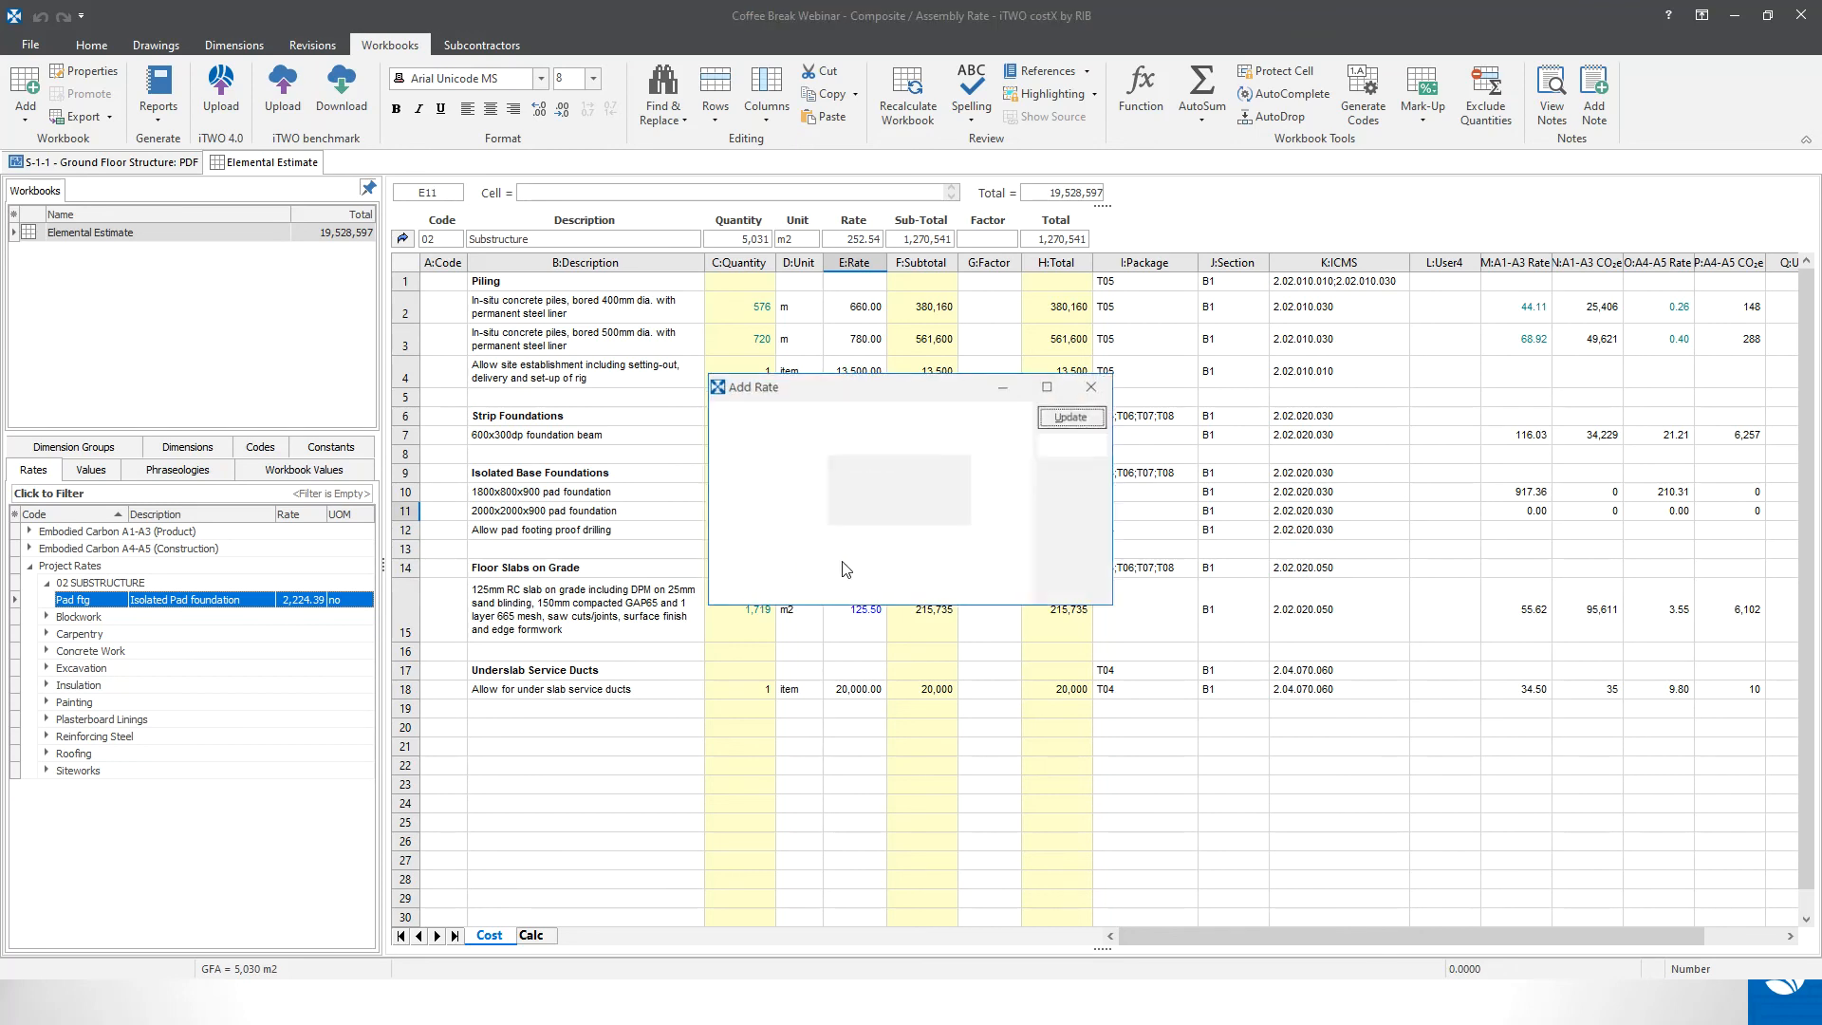
click(1081, 443)
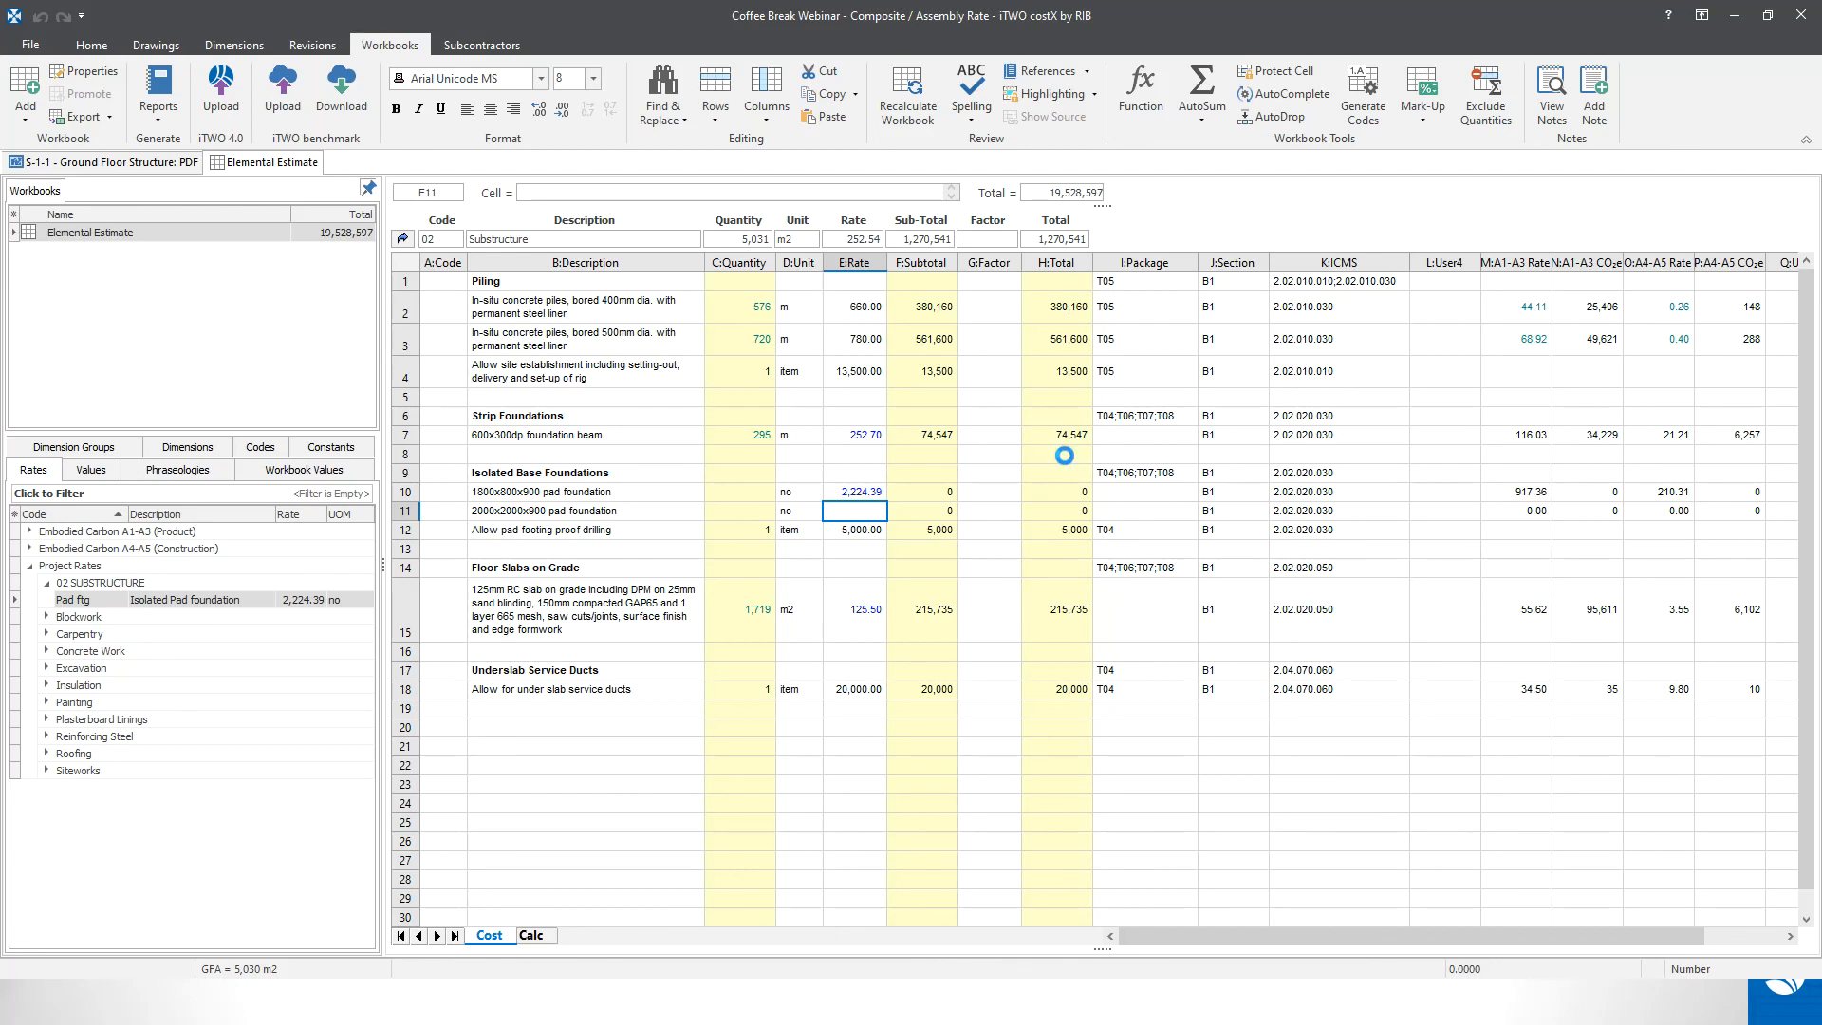
- Open the 2000x2000x900 pad foundation's rate calculation and set both its length and width to 2 m
double_click(871, 511)
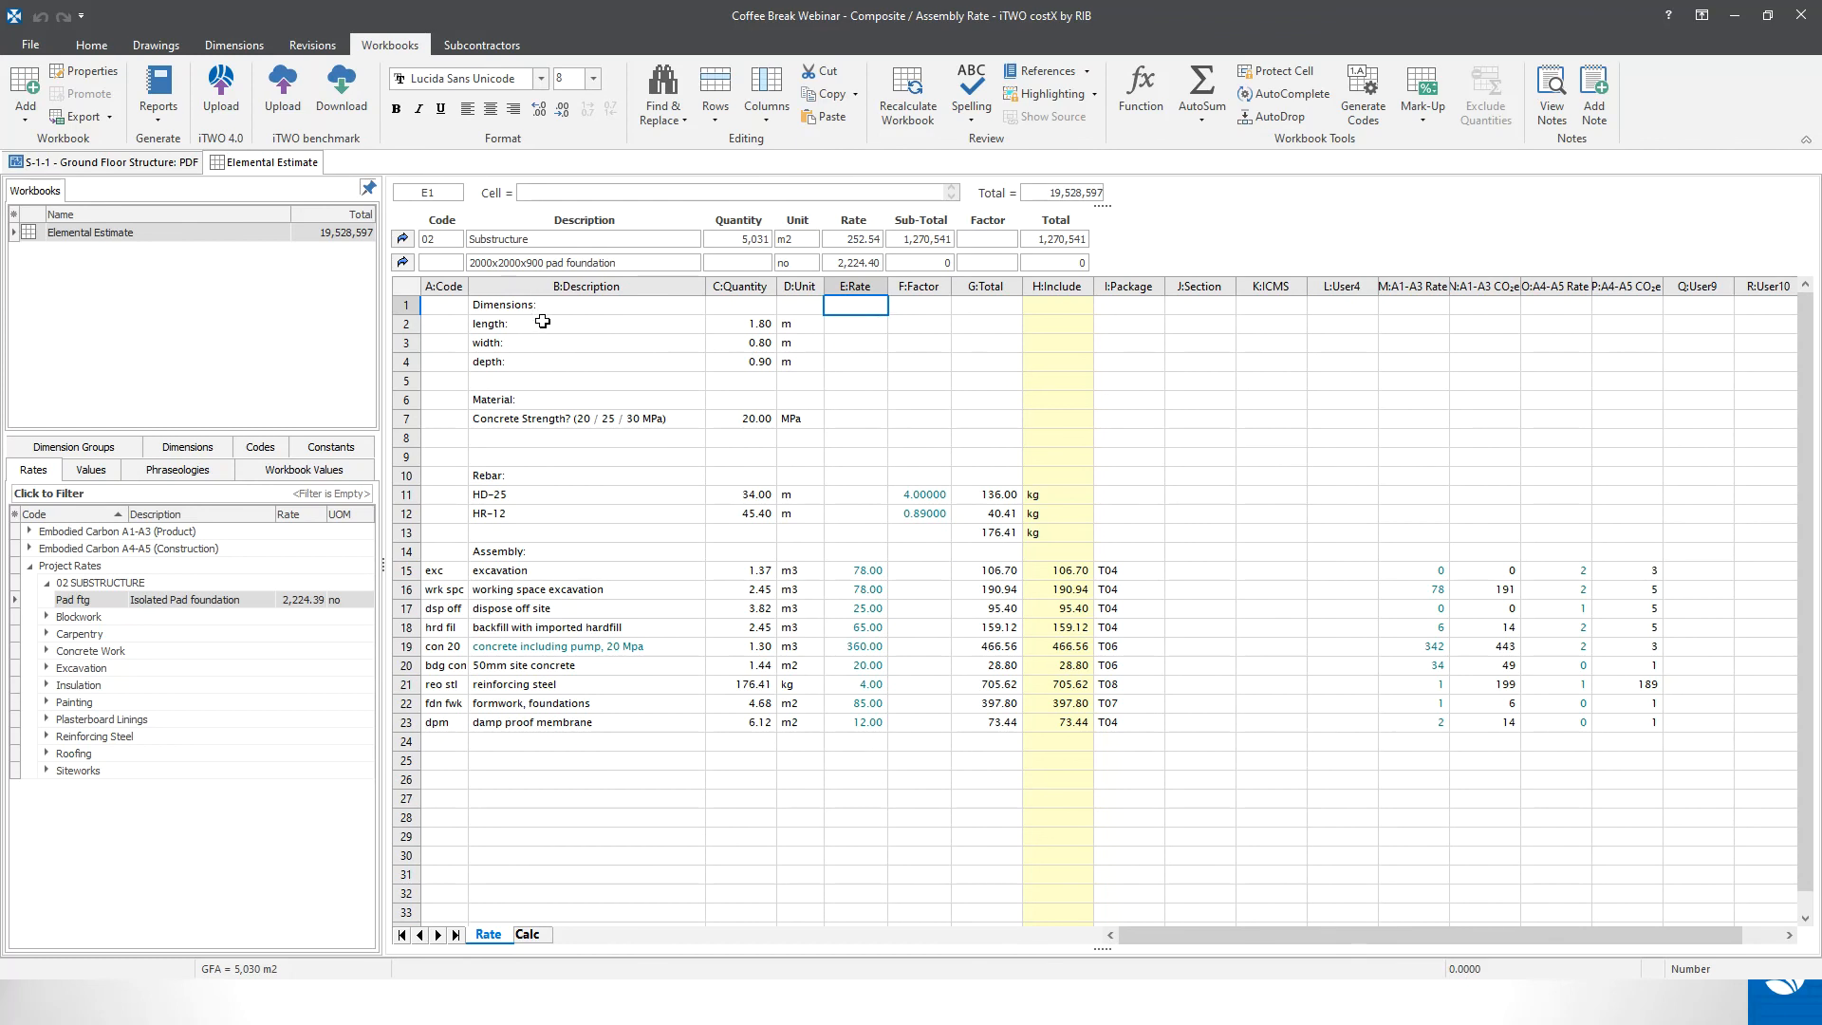
click(772, 328)
text(2)
key(Return)
text(2)
key(Return)
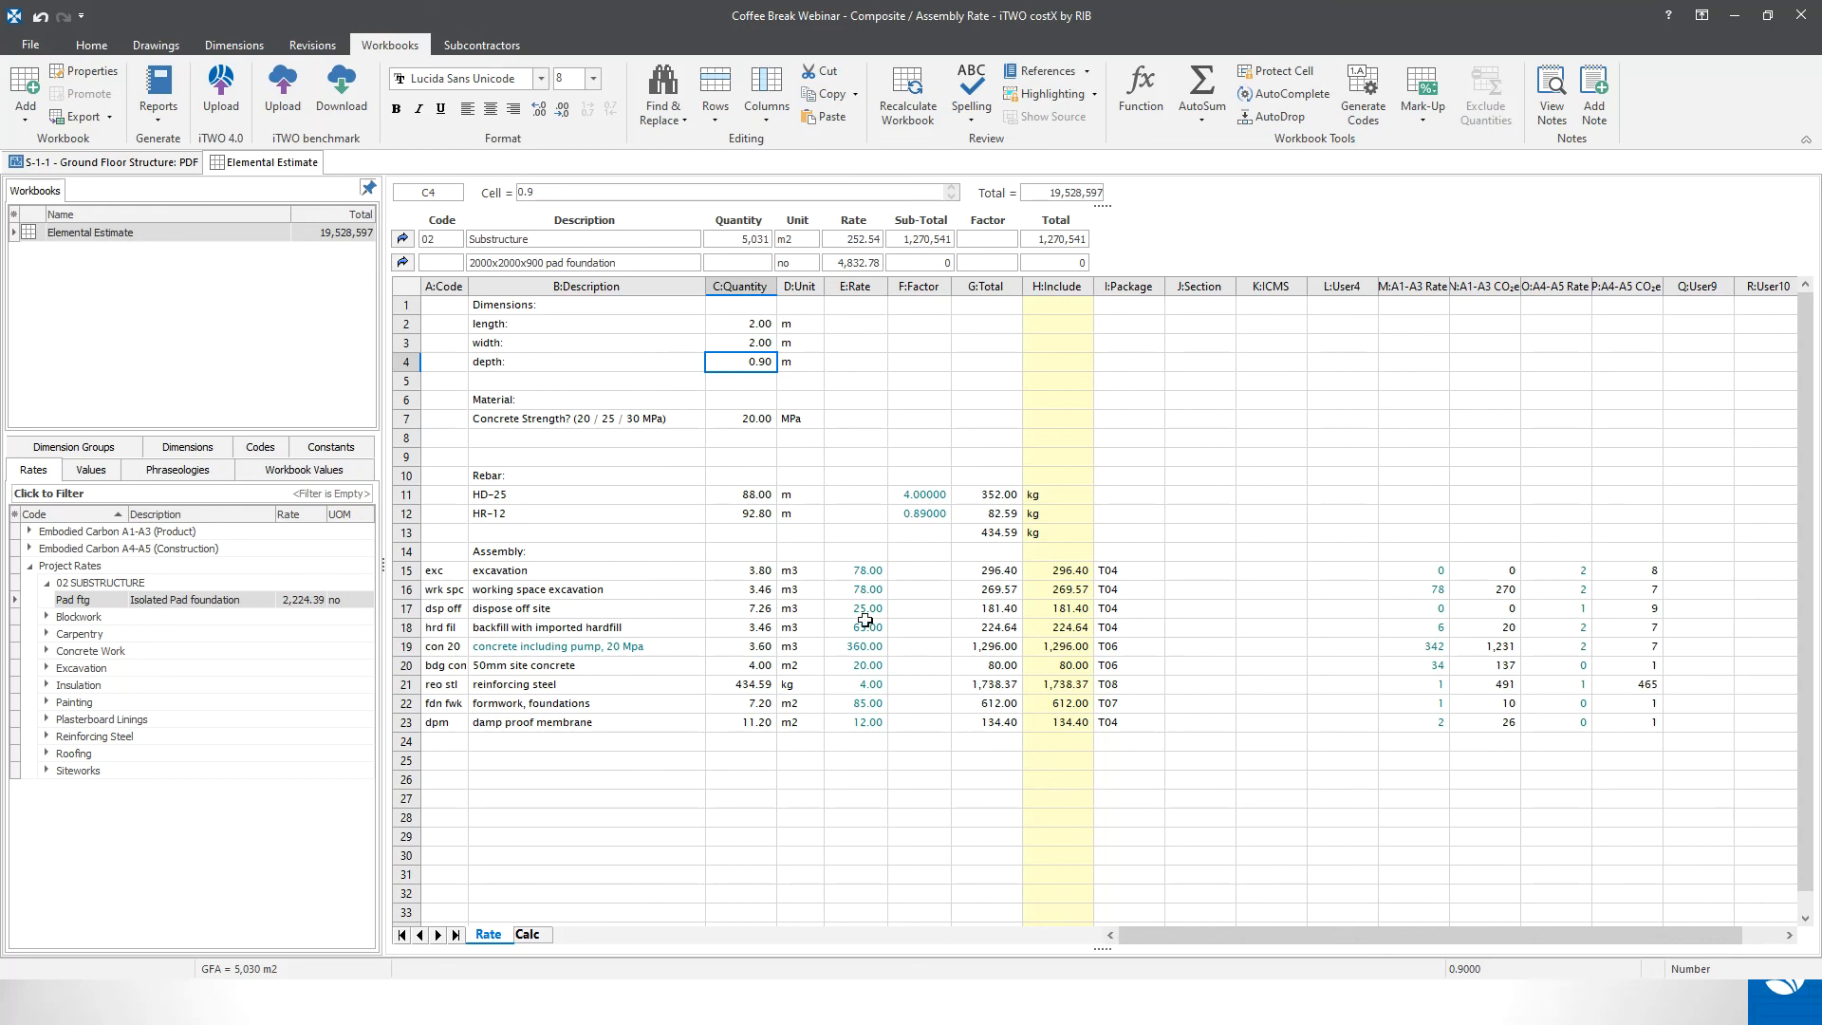
- Set the pad foundation's concrete strength to 25 MPa and return to the quantities of both pad foundations on the Substructure cost sheet
click(755, 418)
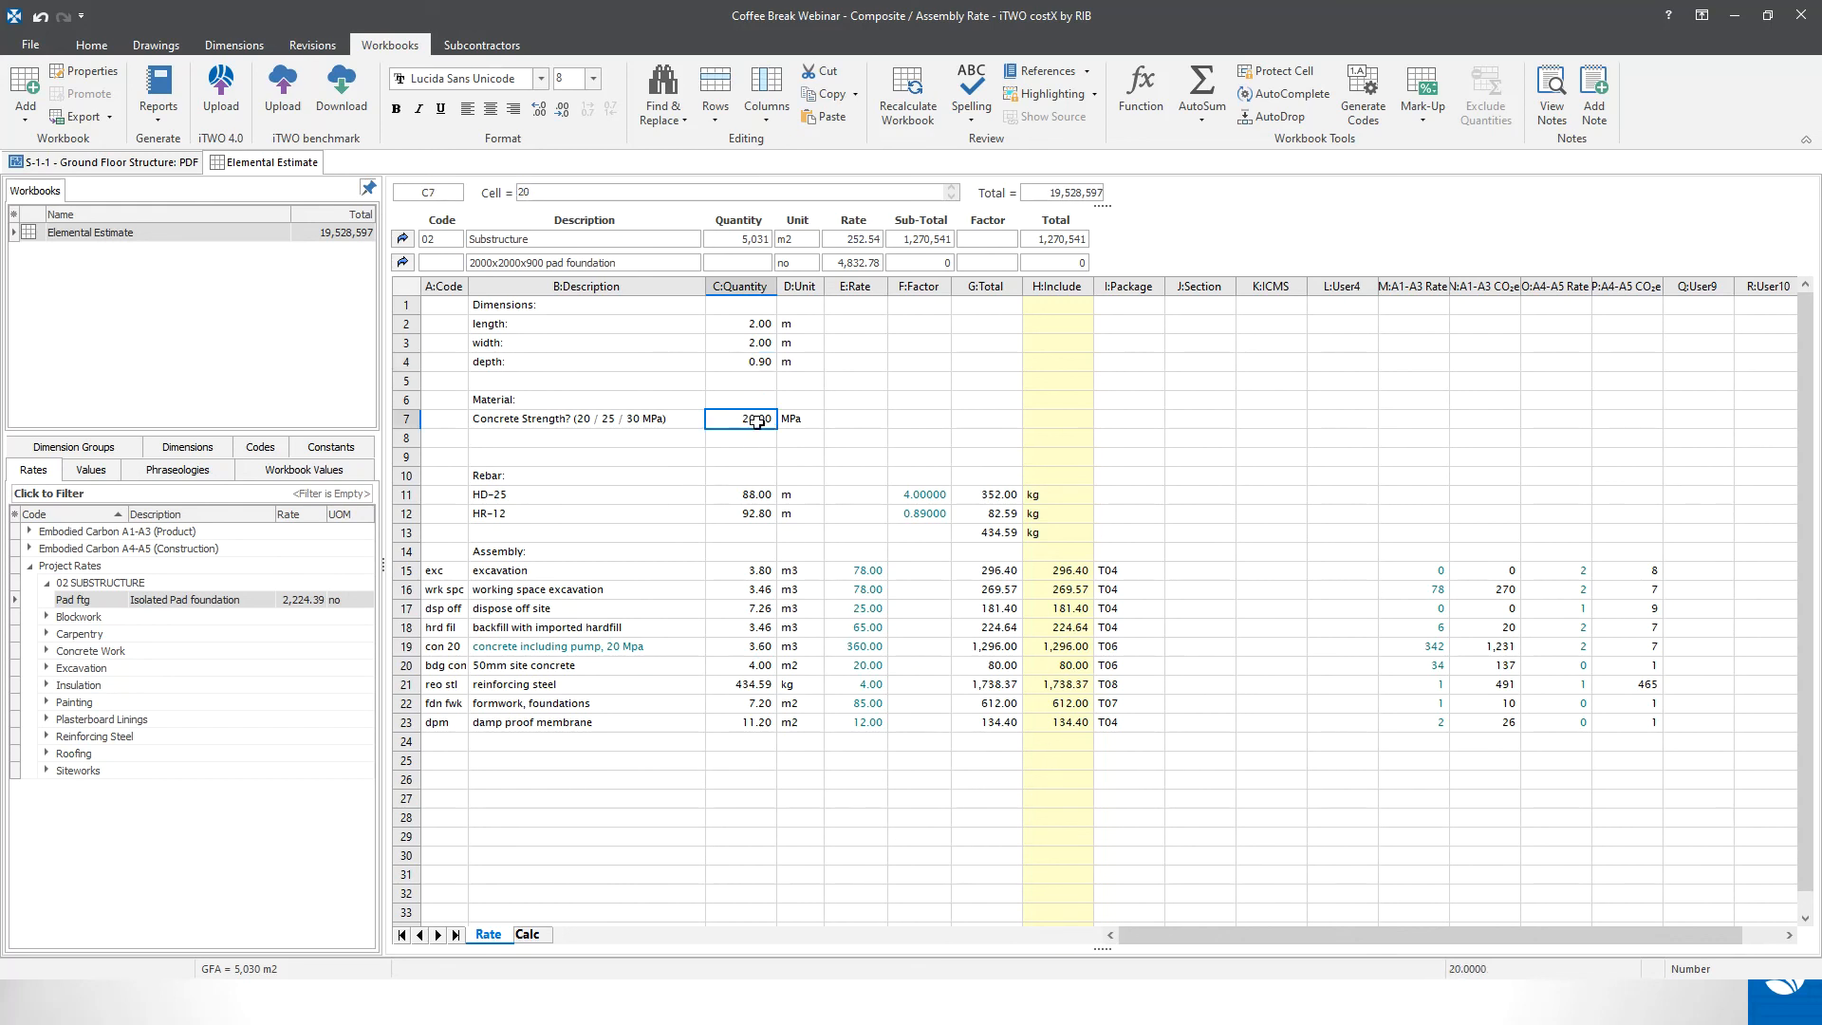
text(25)
key(Return)
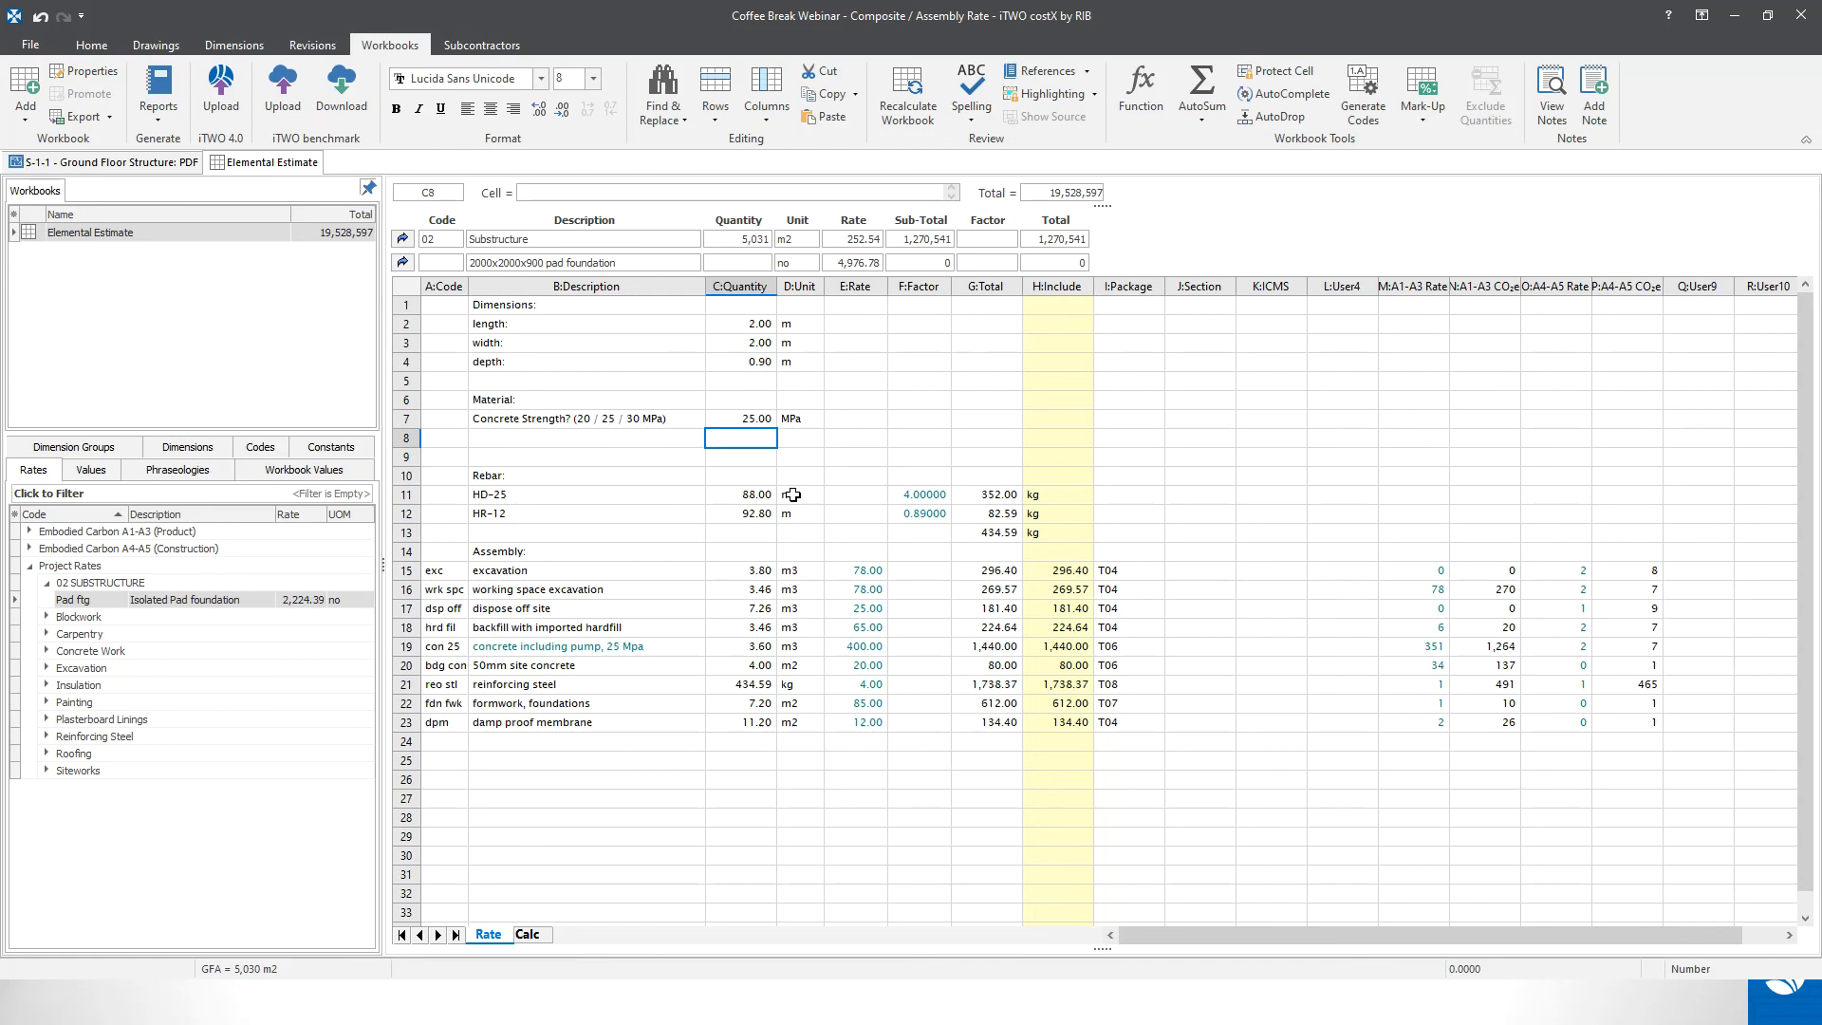
click(402, 263)
drag(736, 495, 736, 512)
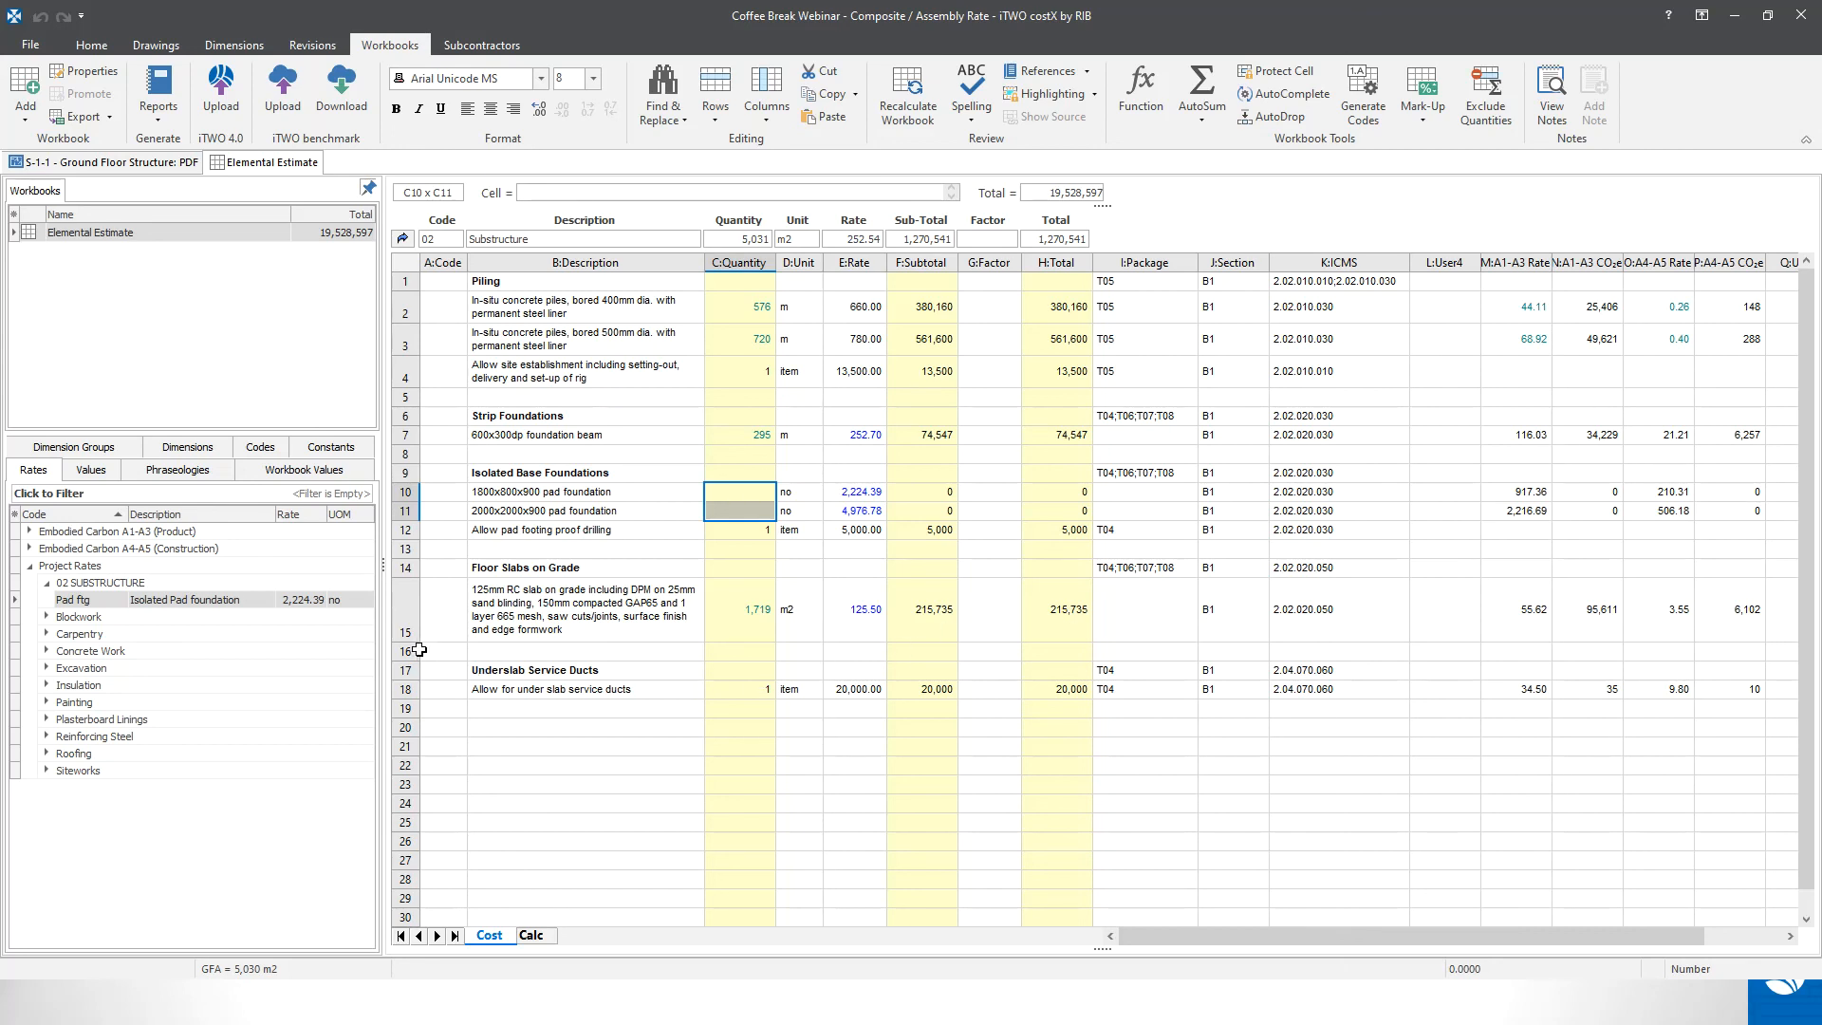
- Show only the LINES: ORANGE layer on the S-1-1 Ground Floor Structure drawing and return to the drawings list
click(106, 165)
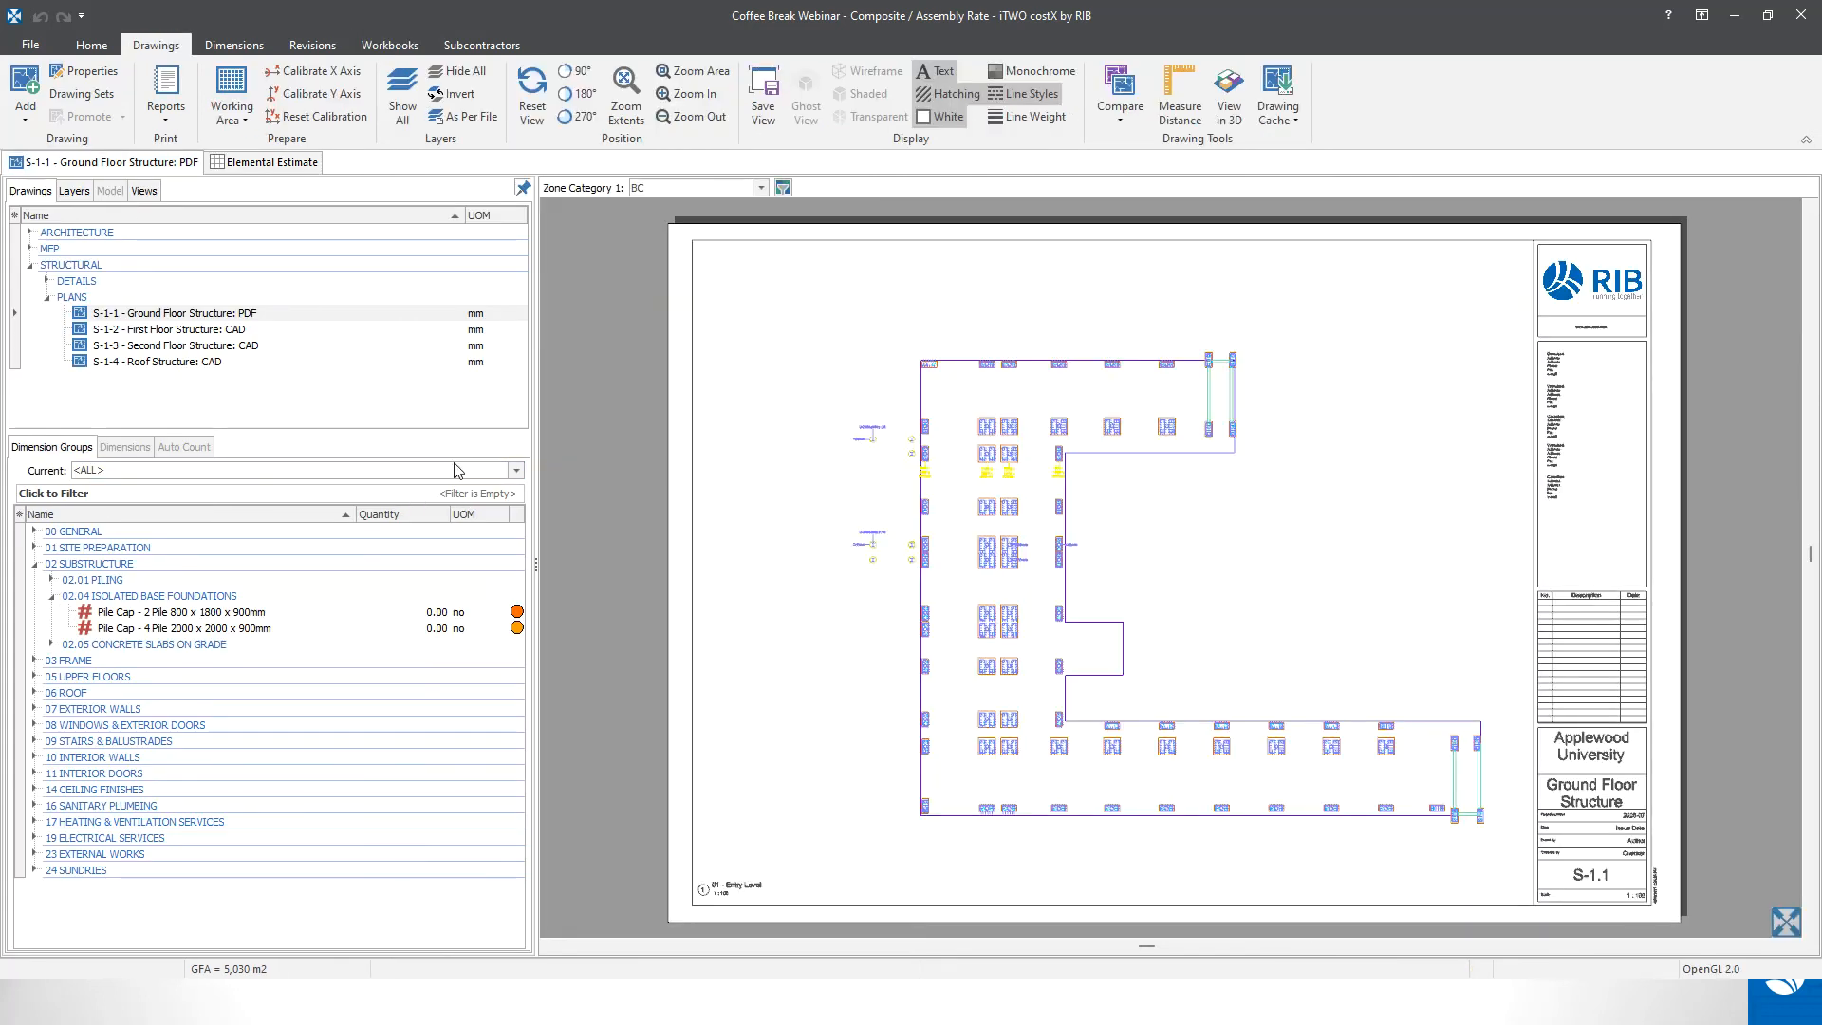
click(76, 192)
scroll(1473, 859, up, 3)
double_click(1415, 778)
scroll(1304, 795, down, 3)
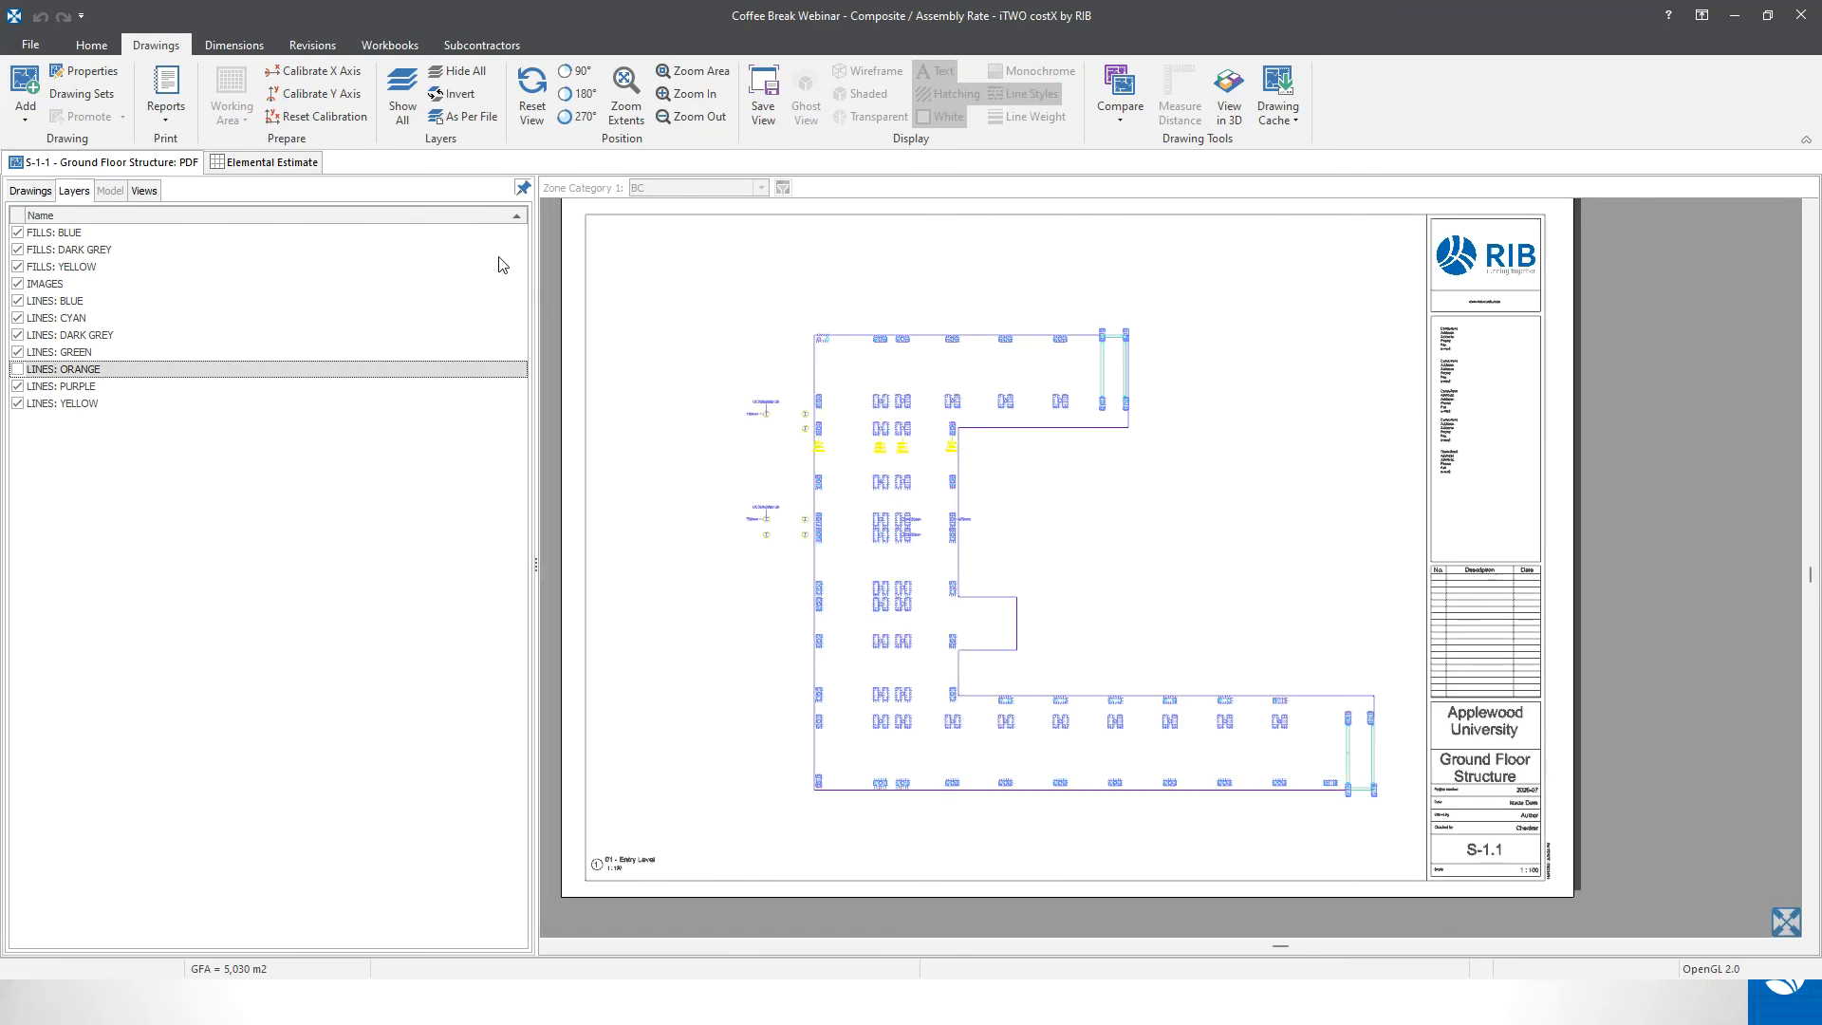
click(457, 94)
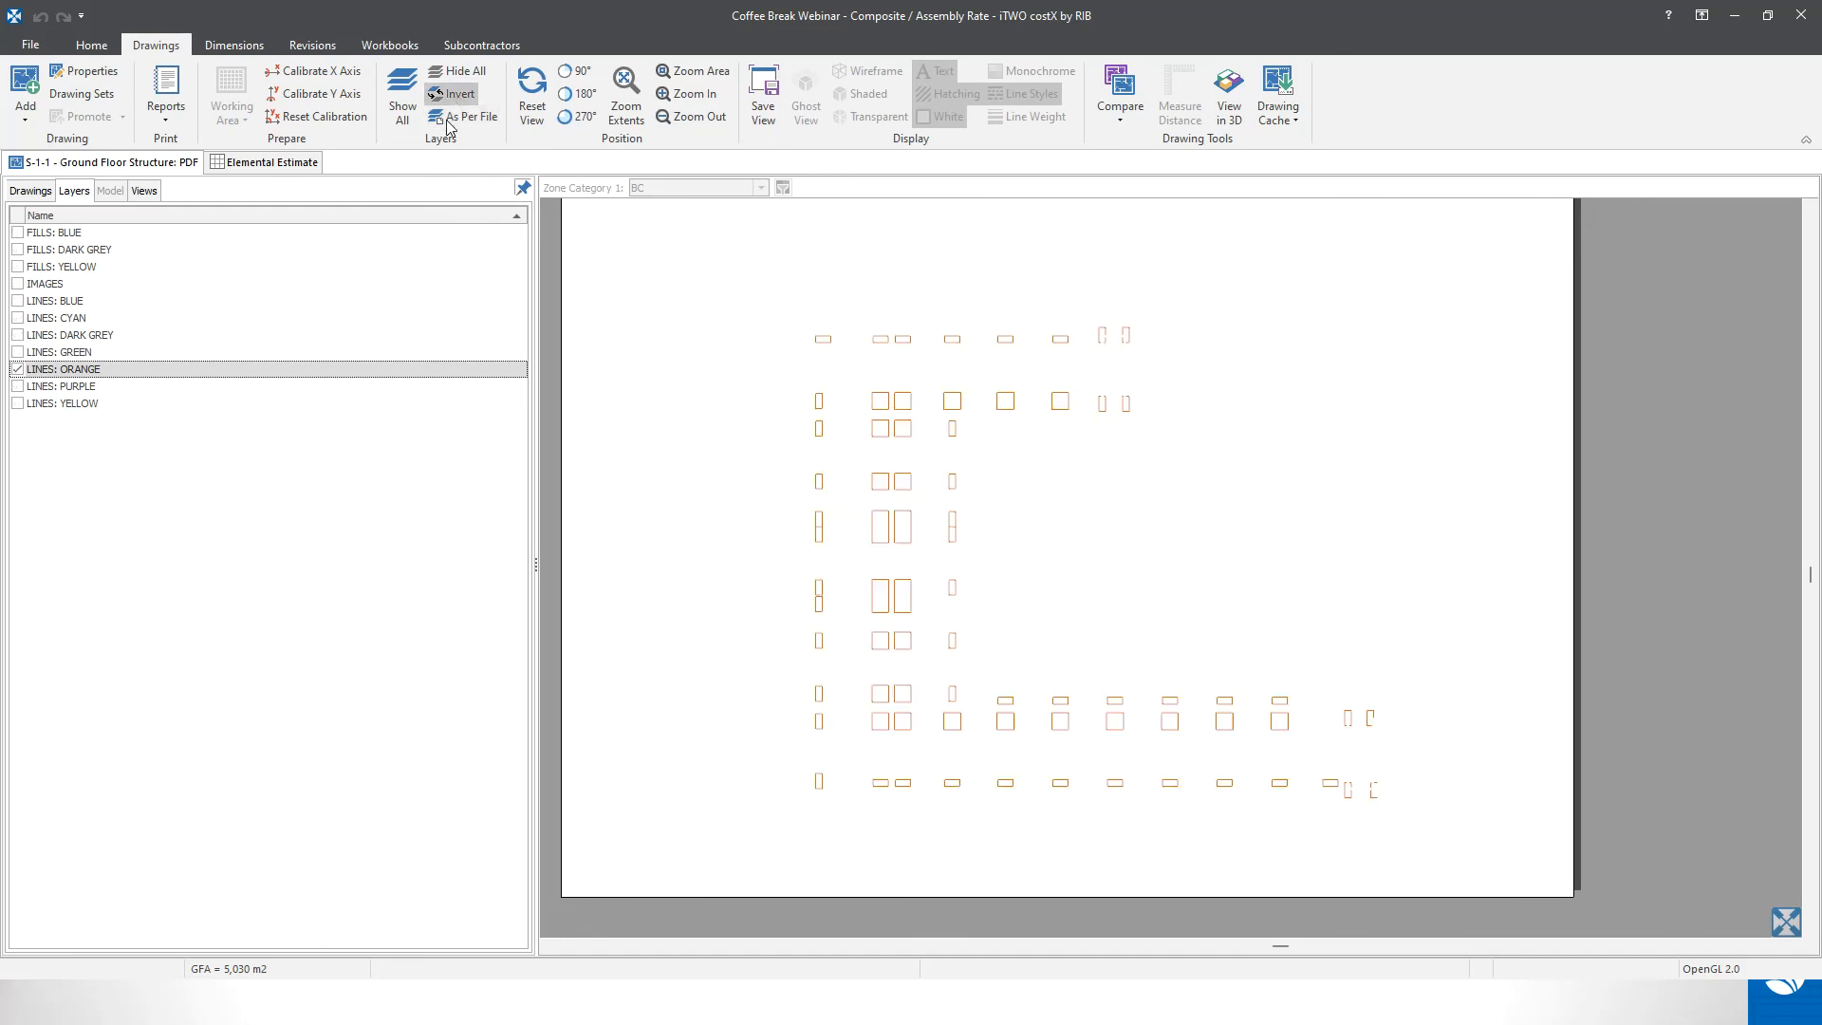
click(29, 191)
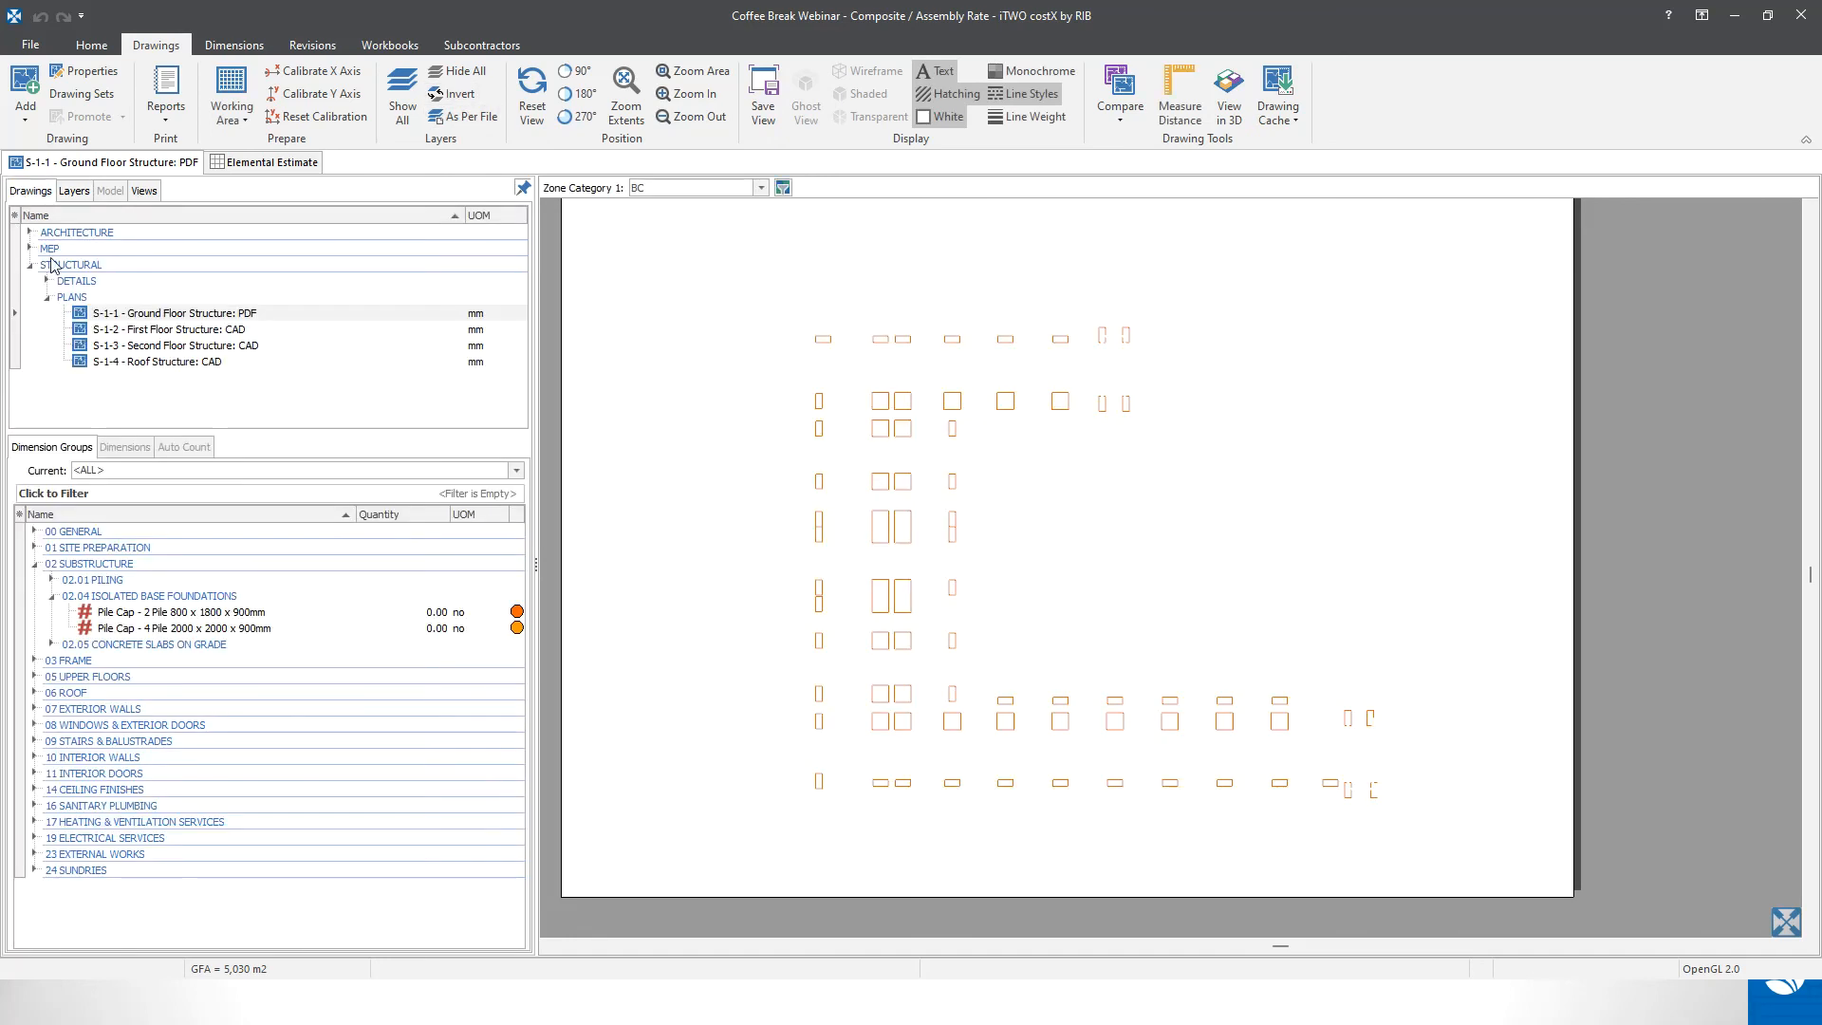
- In the "Pile Cap - 2 Pile 800 x 1800 x 900mm" group, point-count the incomplete pile cap outline at the plan's lower-right corner
click(228, 613)
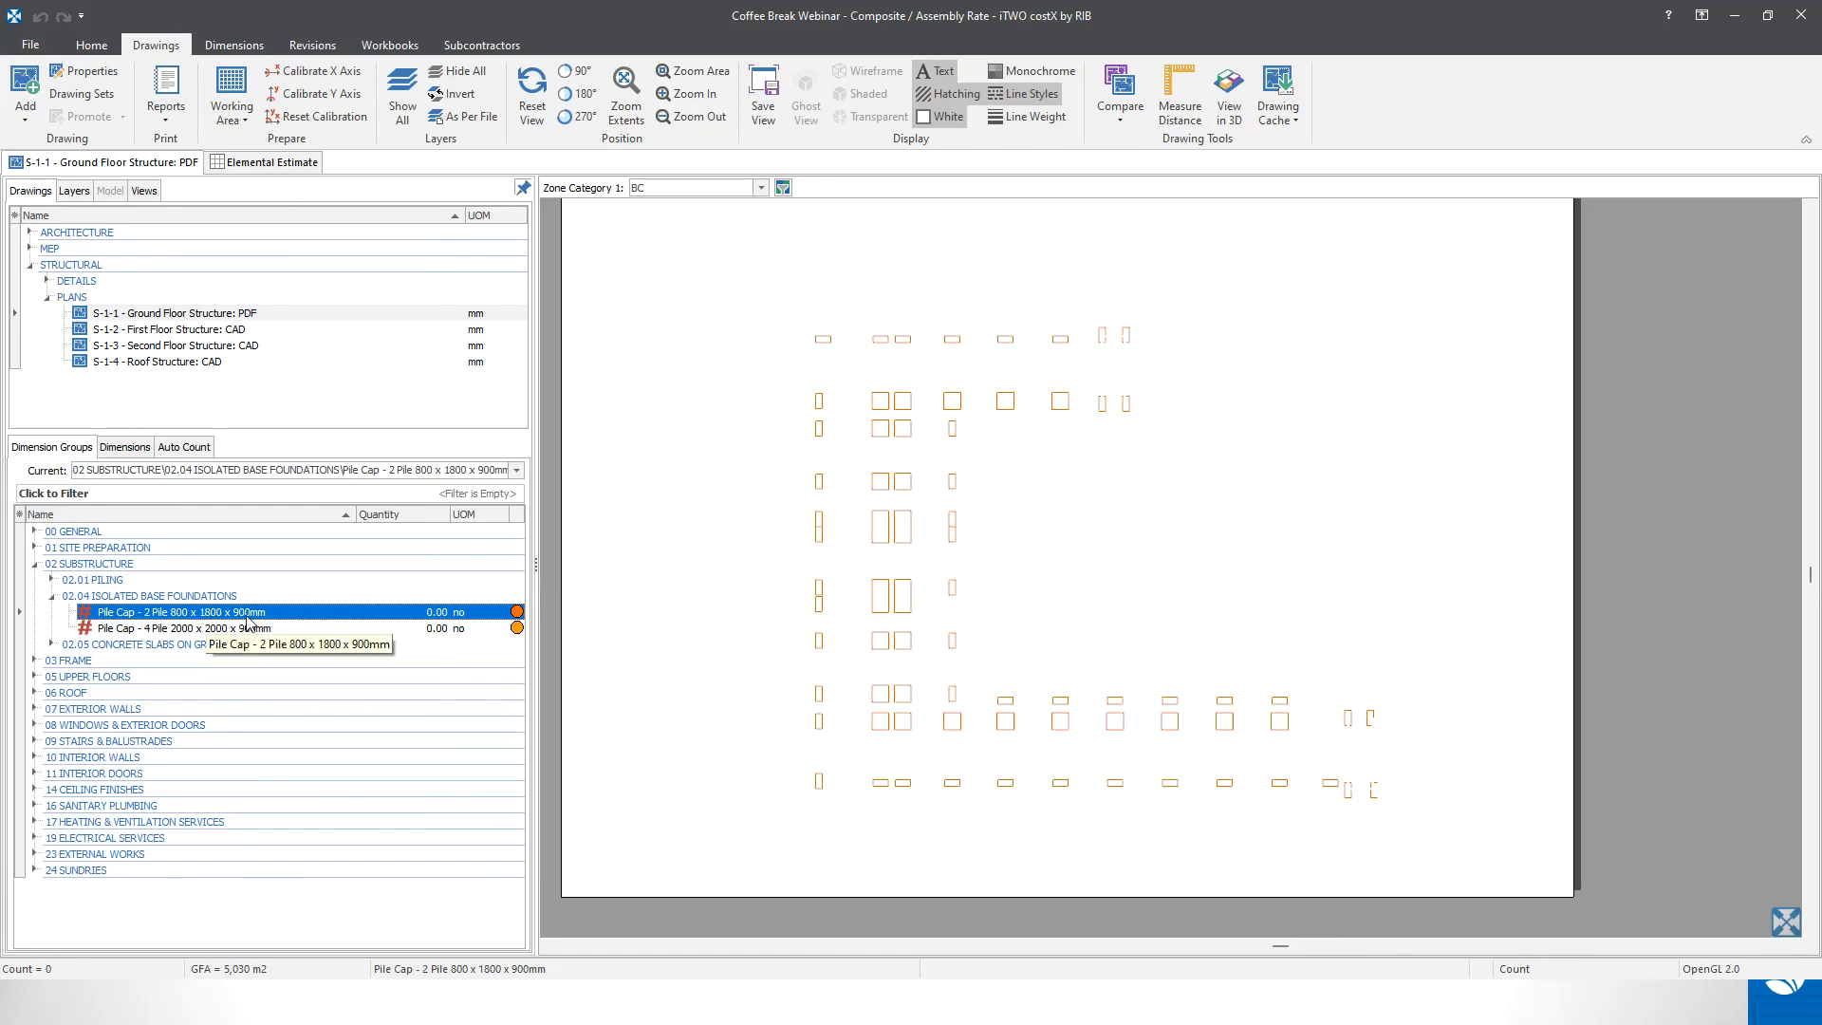
click(234, 45)
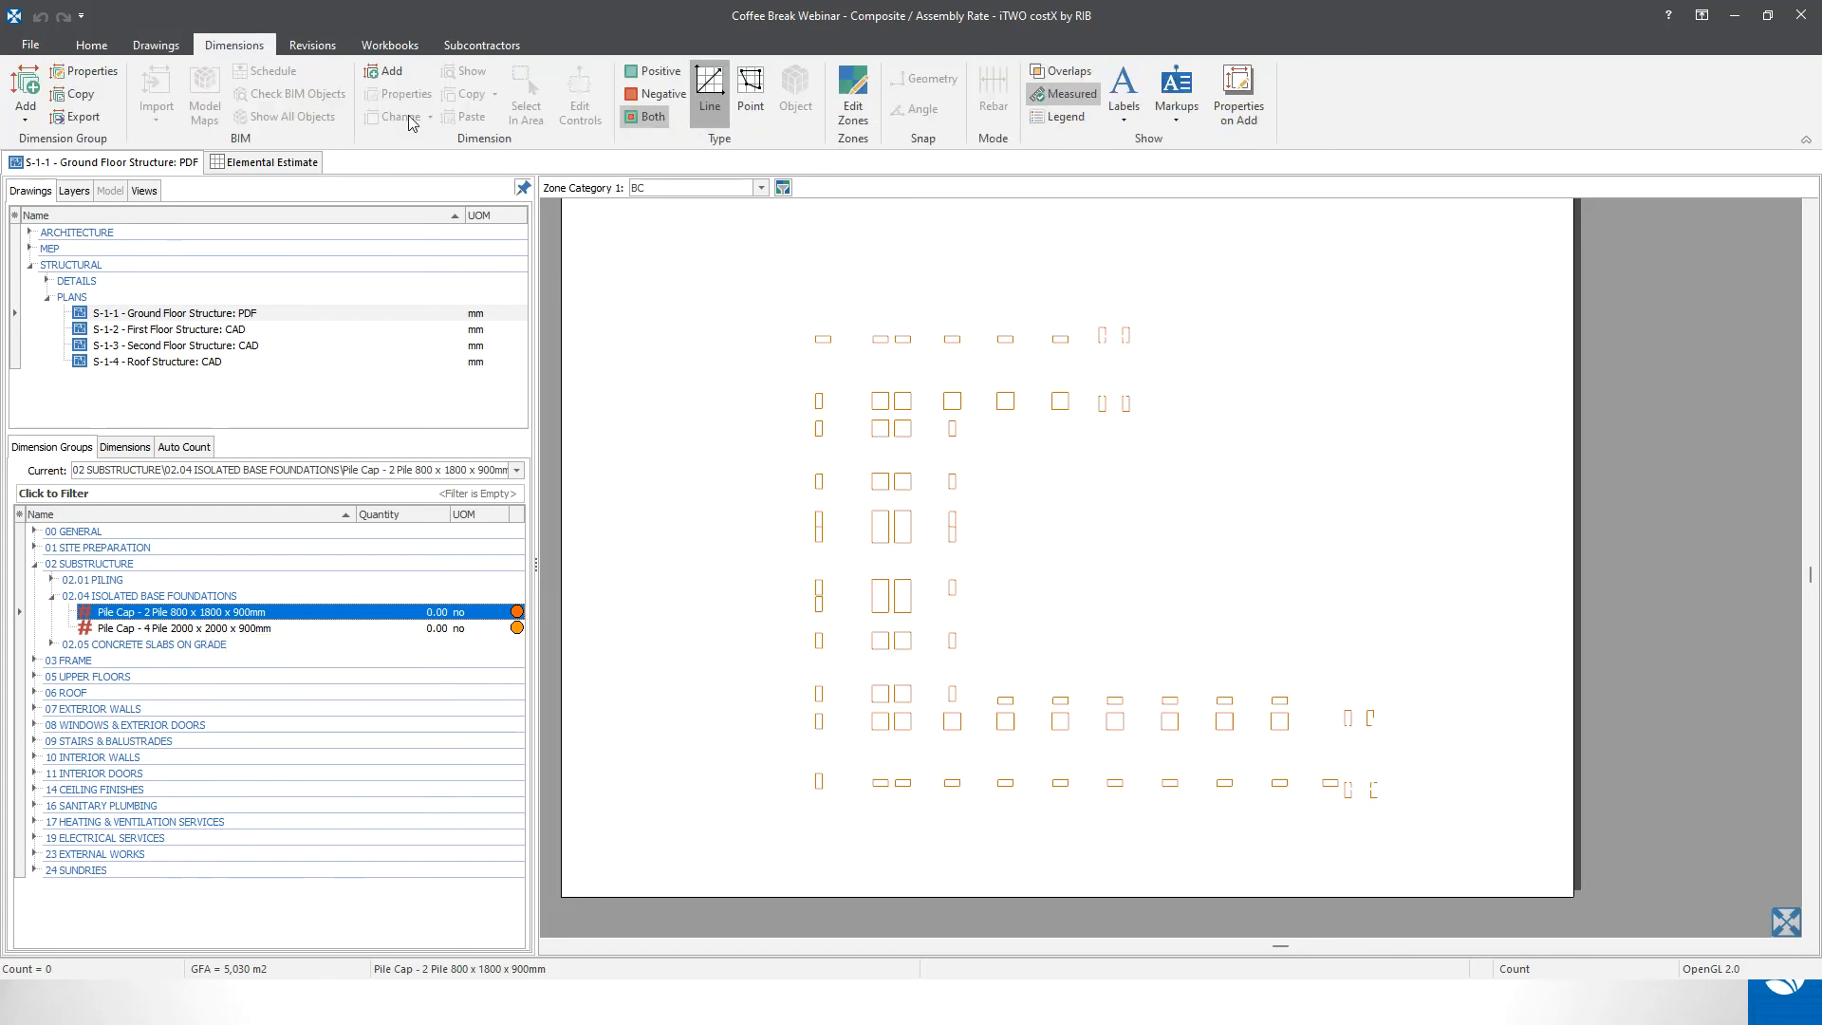
click(752, 104)
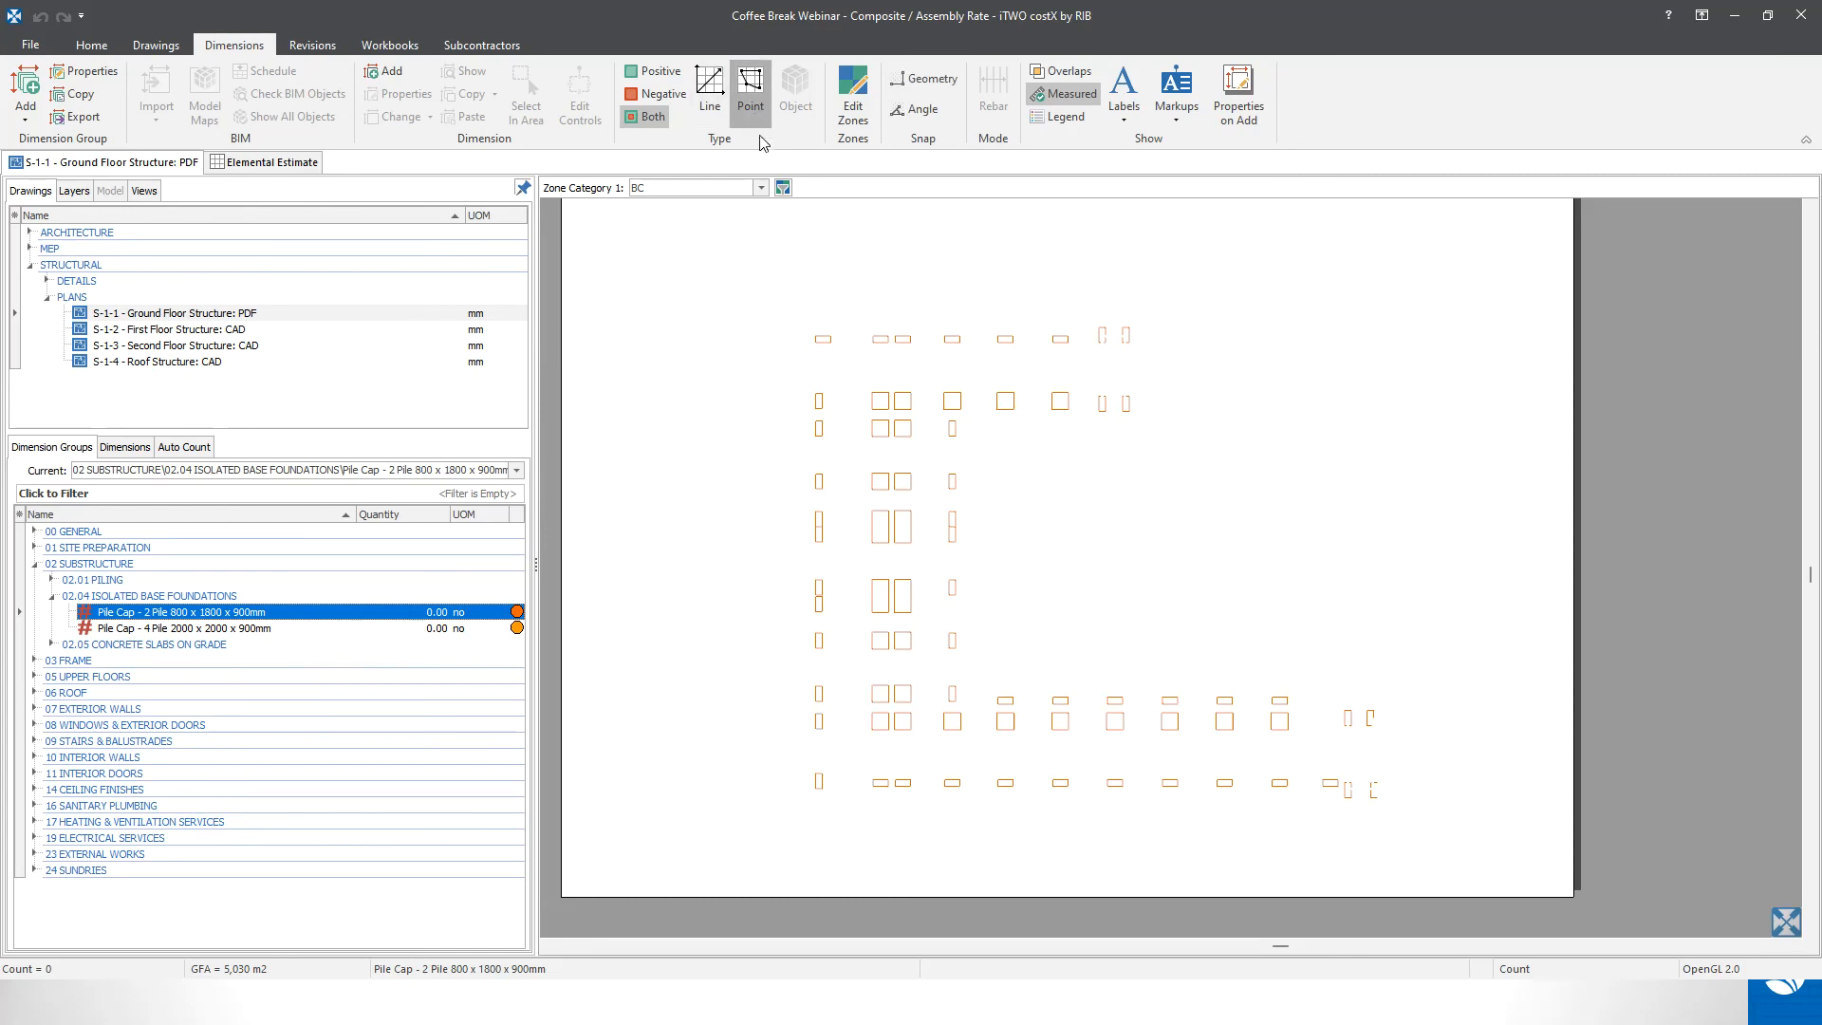
scroll(1376, 794, up, 2)
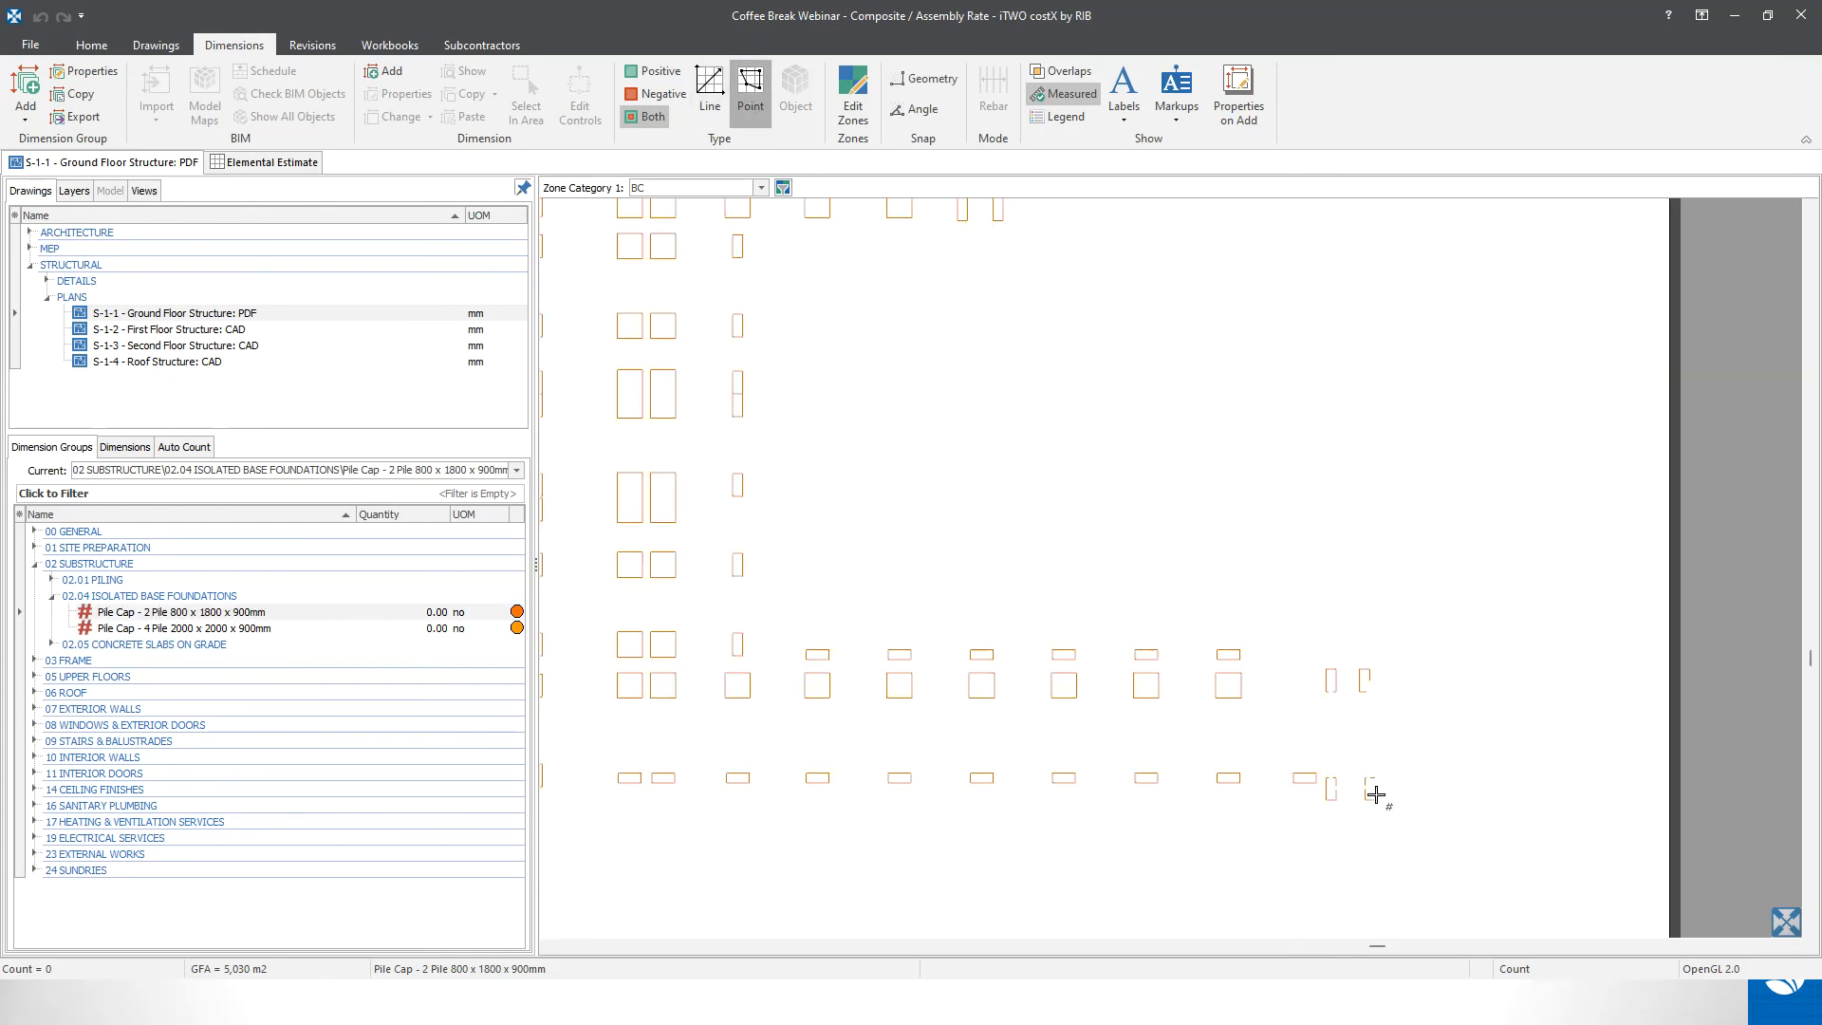
click(1371, 789)
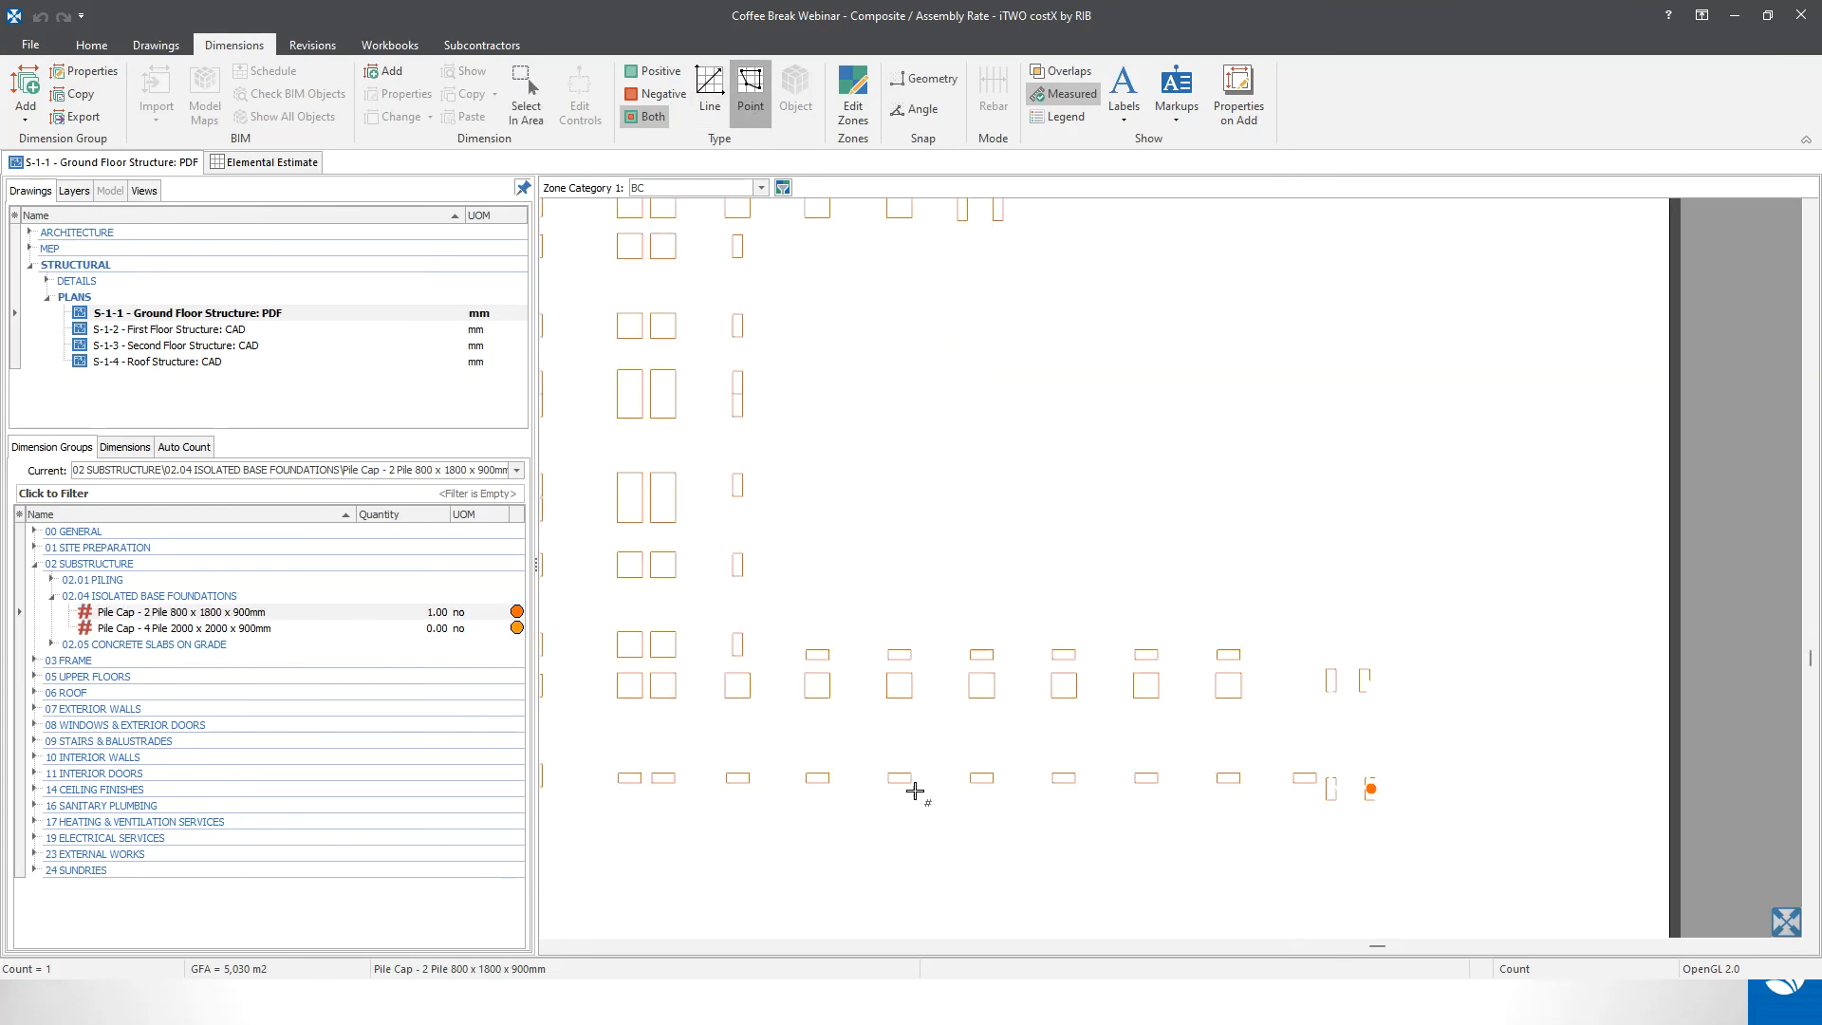
- Capture the narrow pile cap at the plan's lower-left corner as the Auto Count search image for the 2 Pile group
scroll(1291, 879, down, 2)
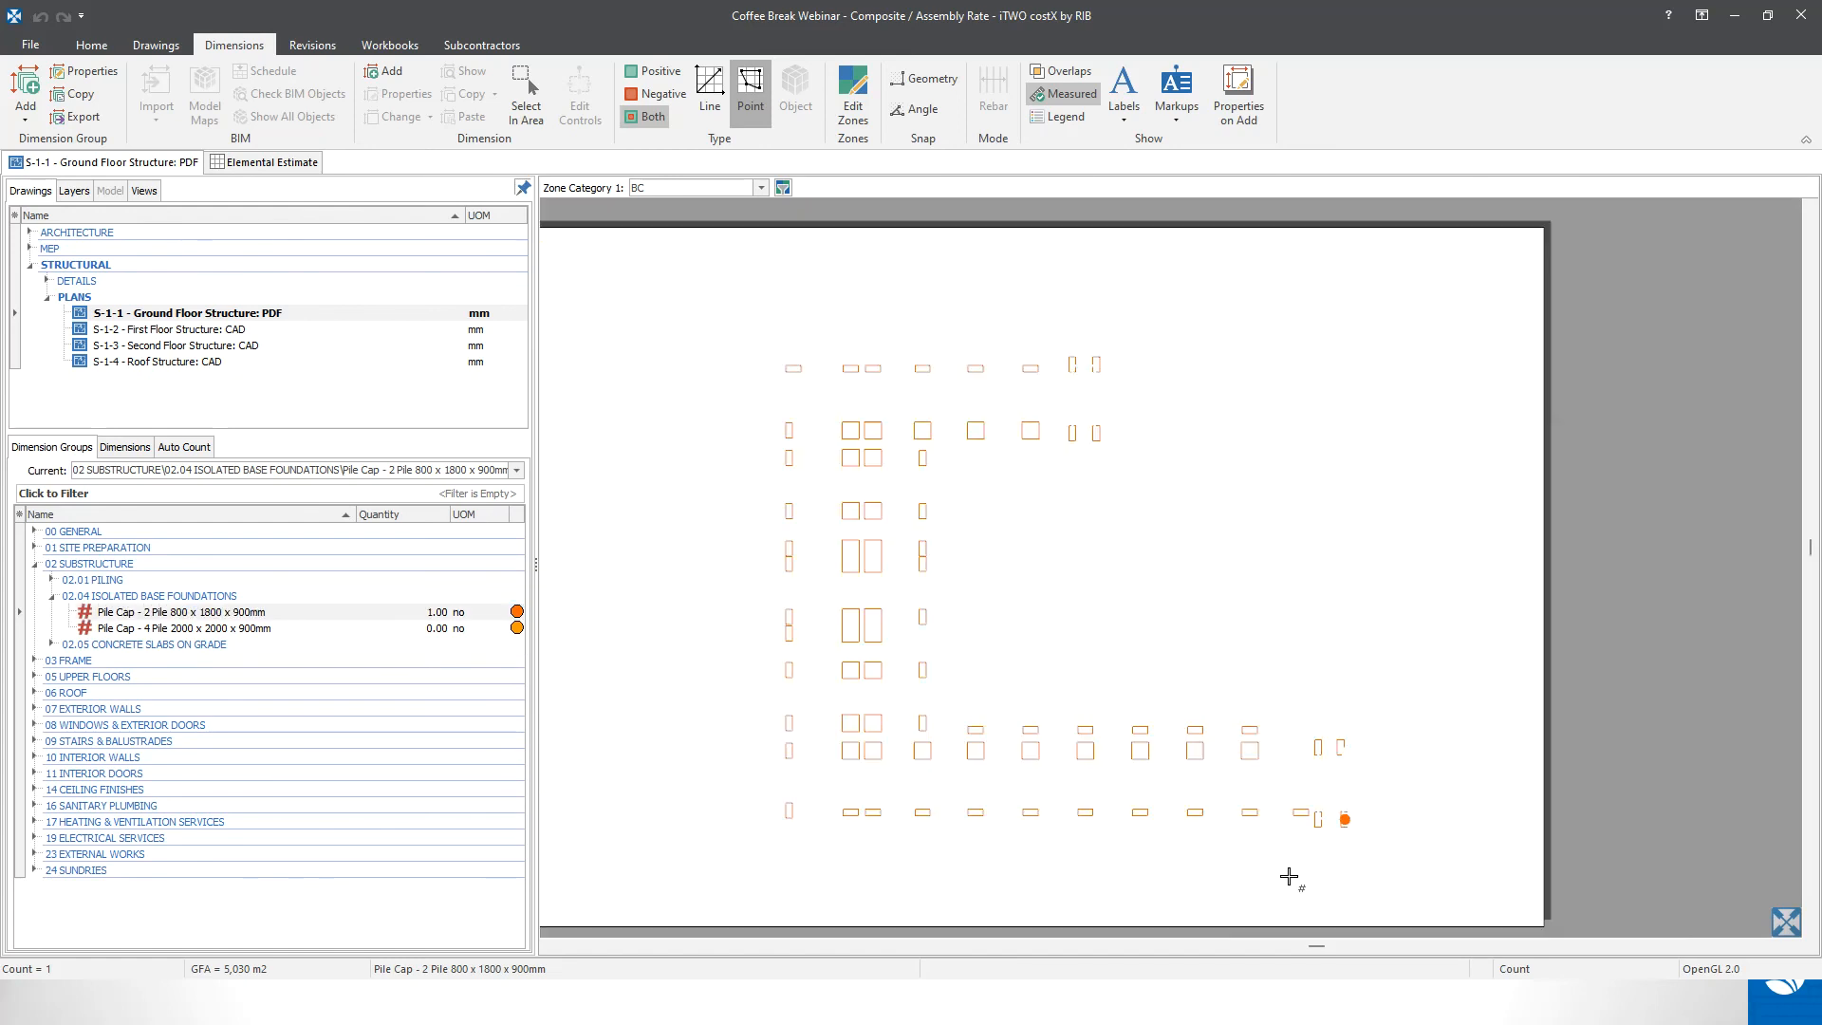
drag(1062, 806, 1070, 802)
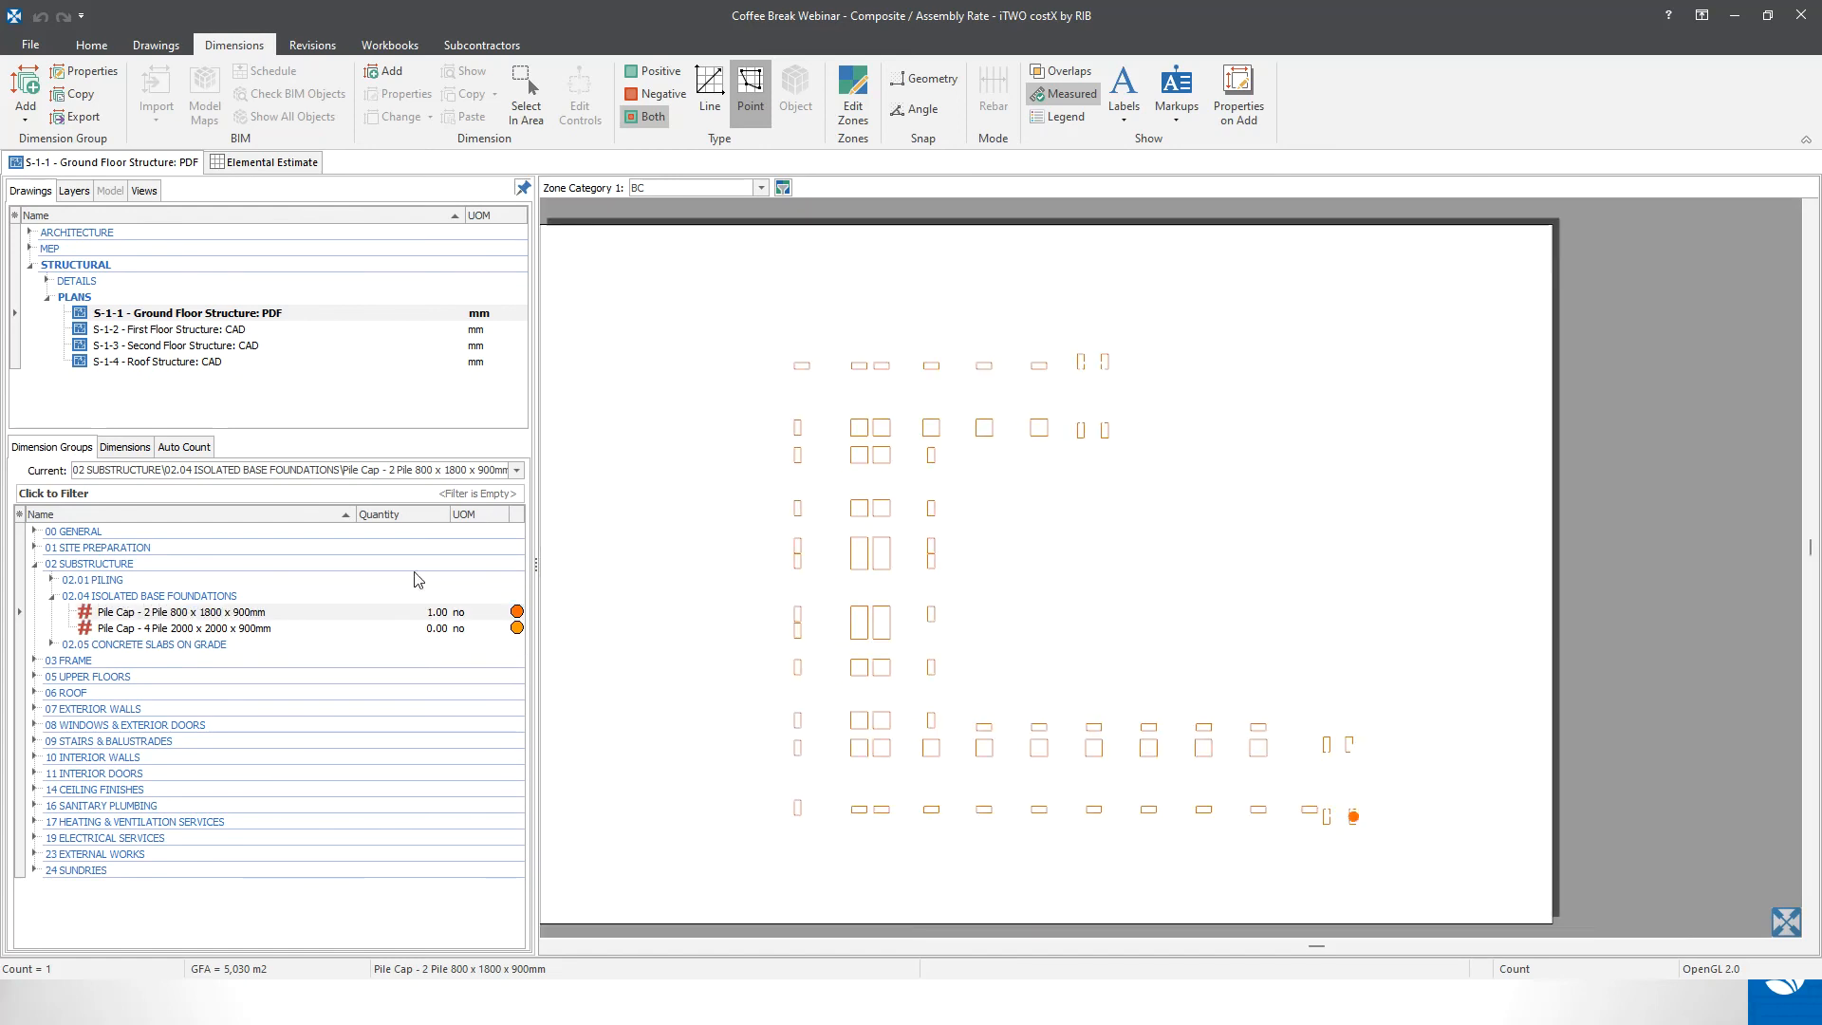
click(196, 450)
click(195, 628)
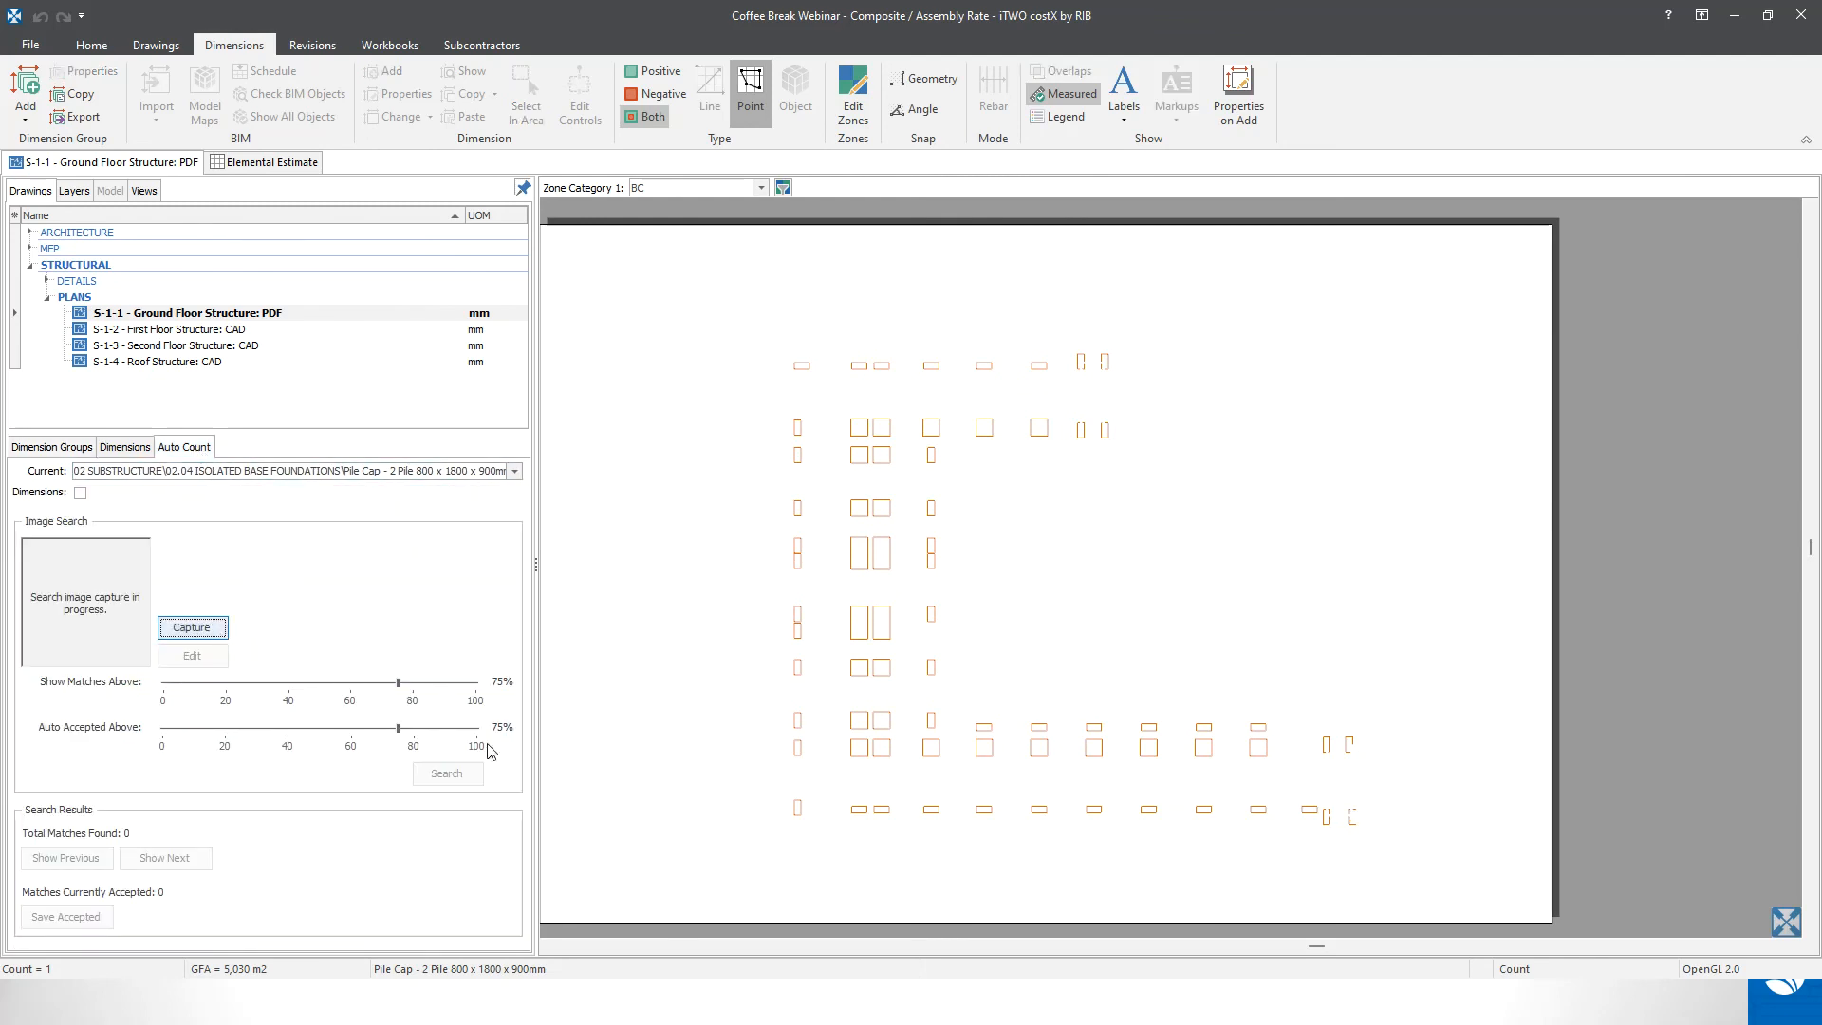
scroll(797, 833, up, 2)
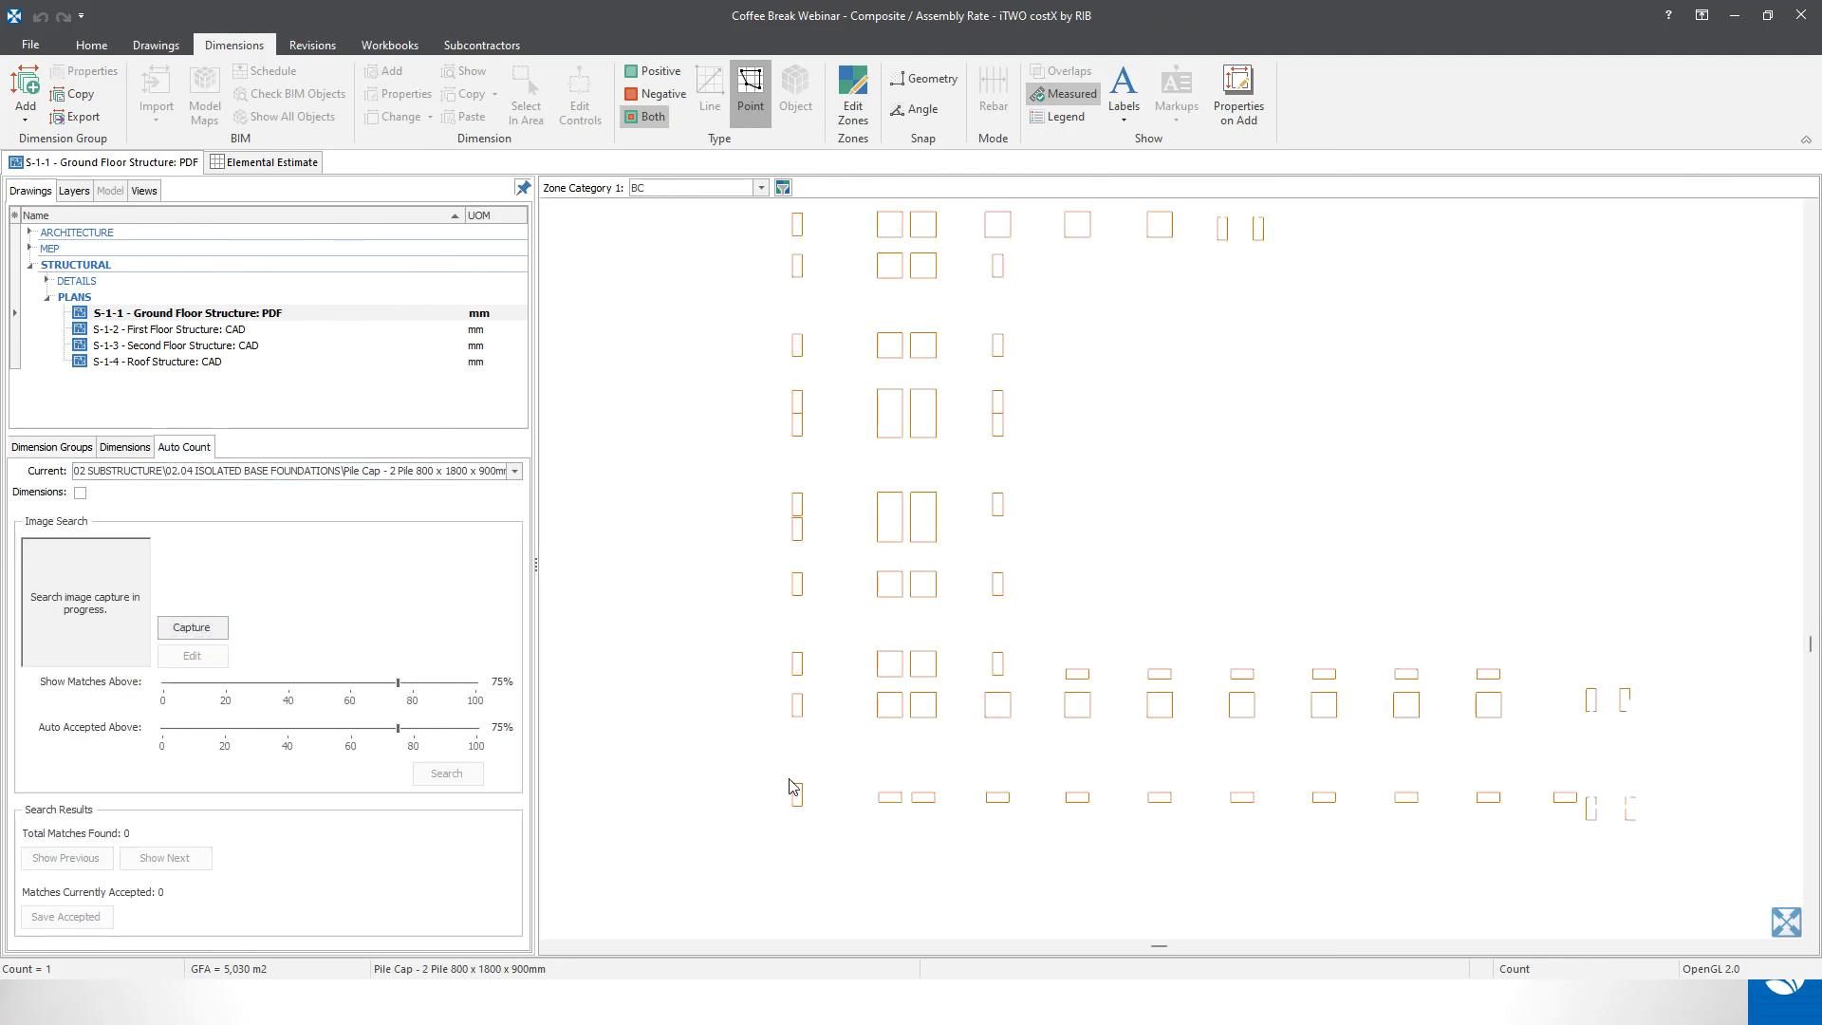
drag(788, 777, 808, 813)
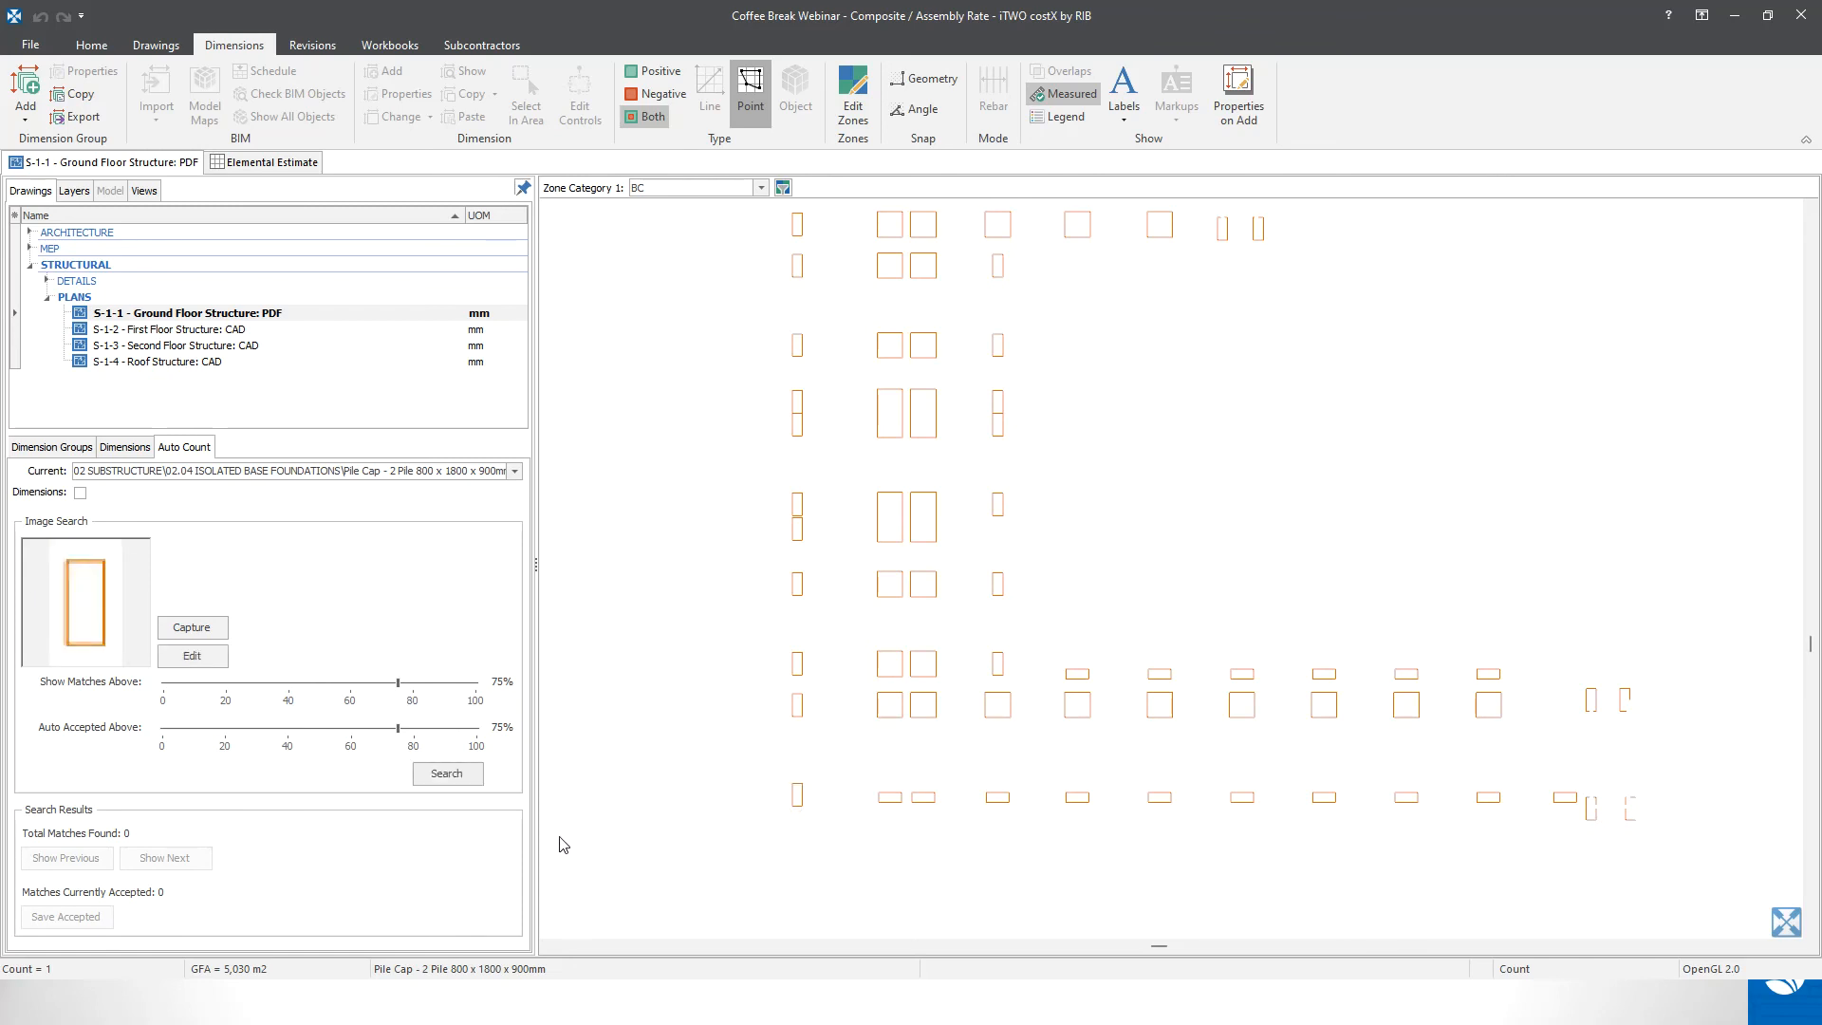
- Search the drawing for matching 2 Pile caps, save the accepted matches, and return to the dimension groups
click(446, 773)
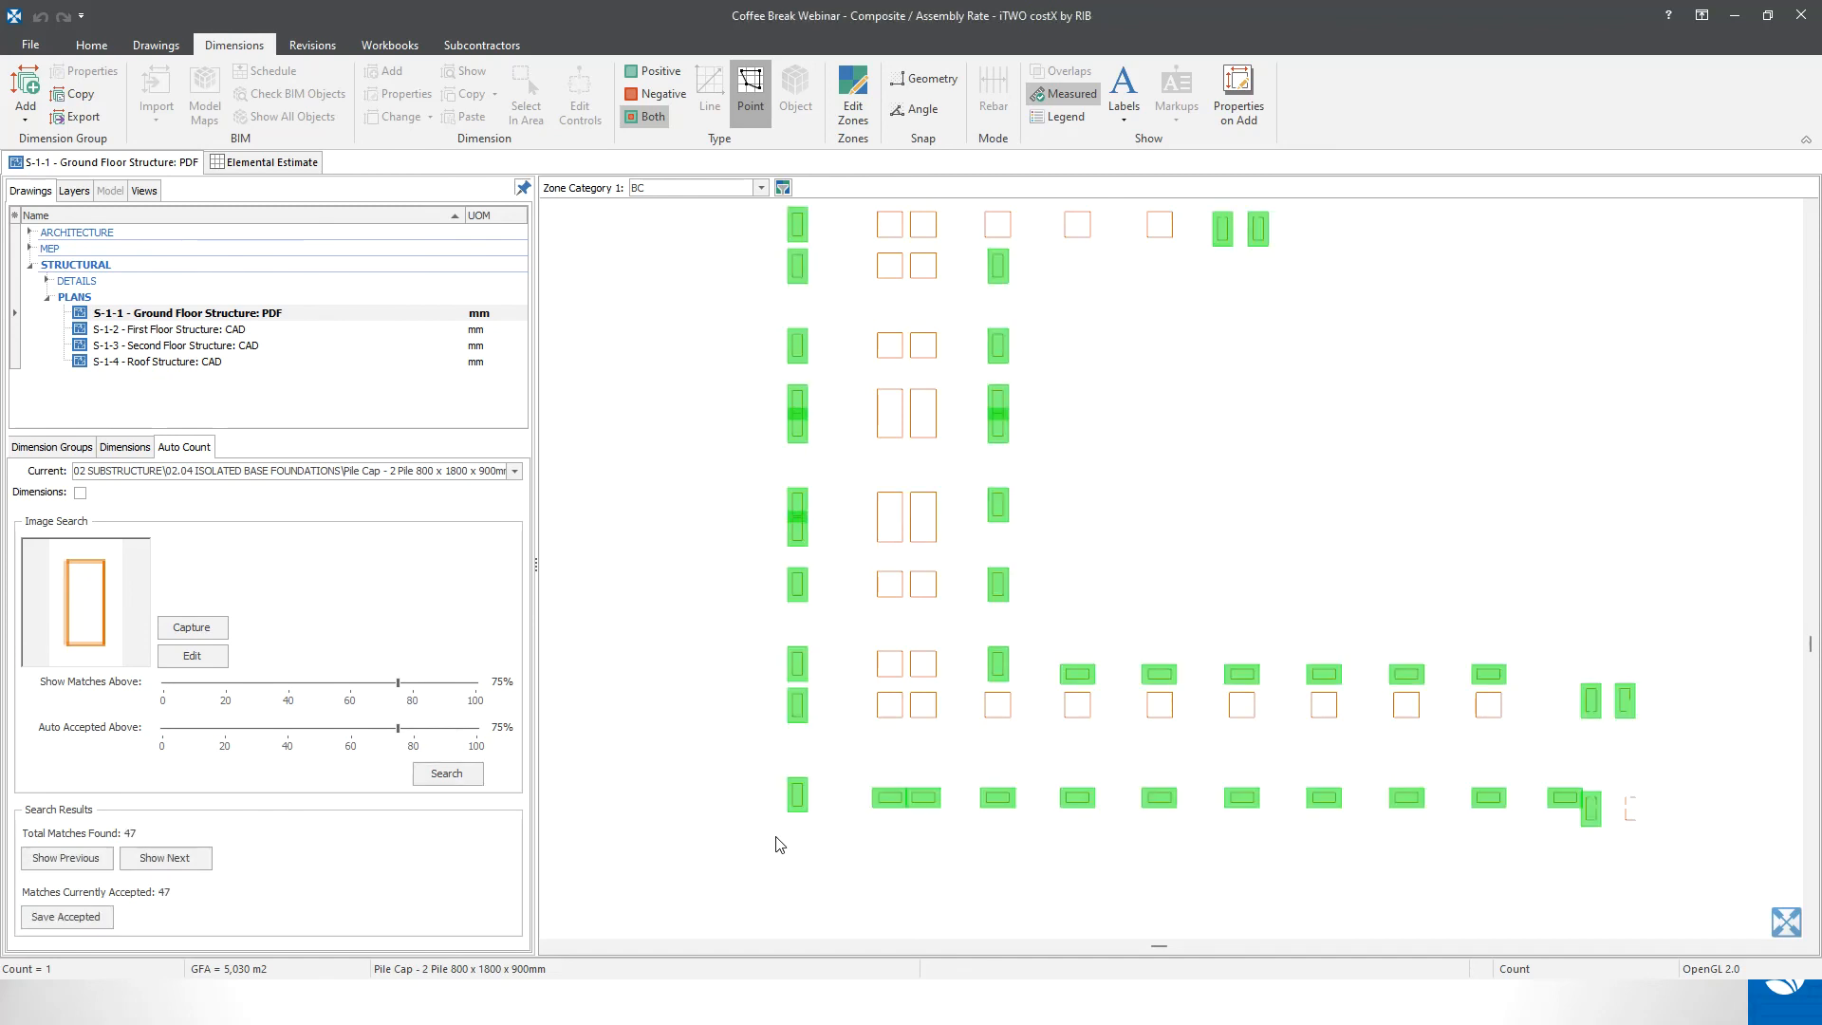
scroll(780, 845, down, 2)
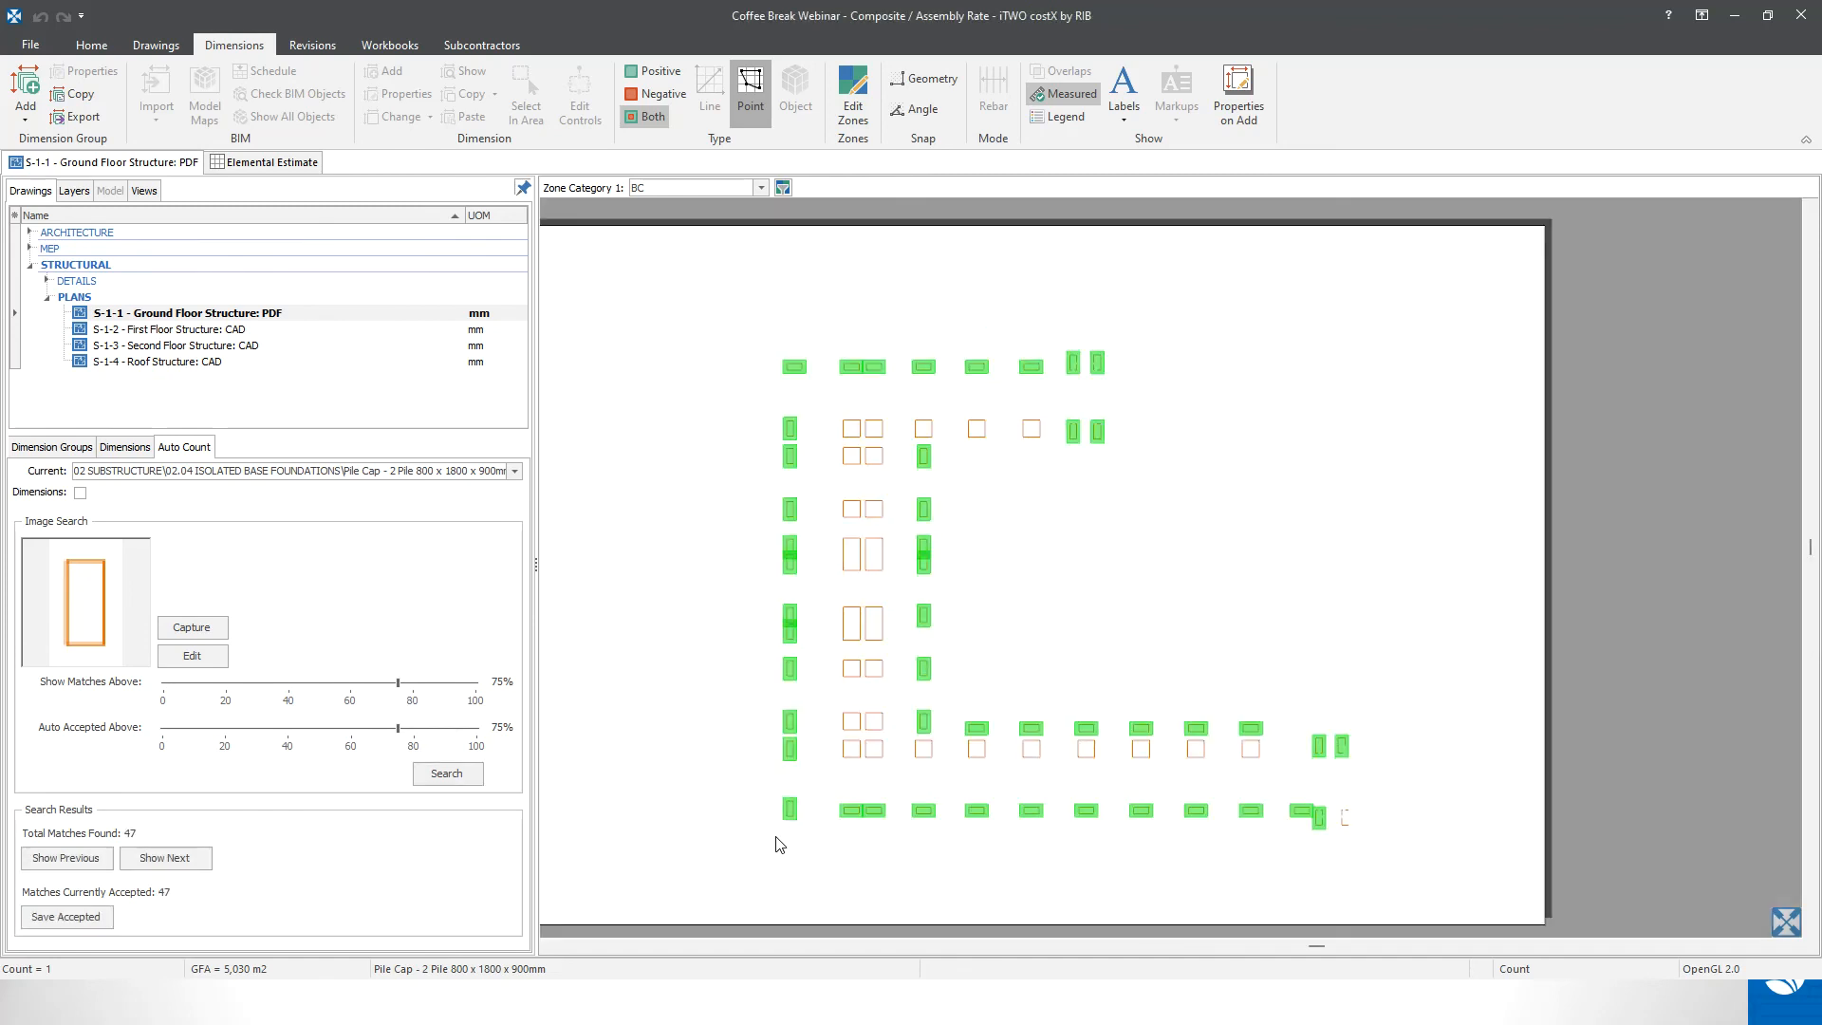
click(94, 926)
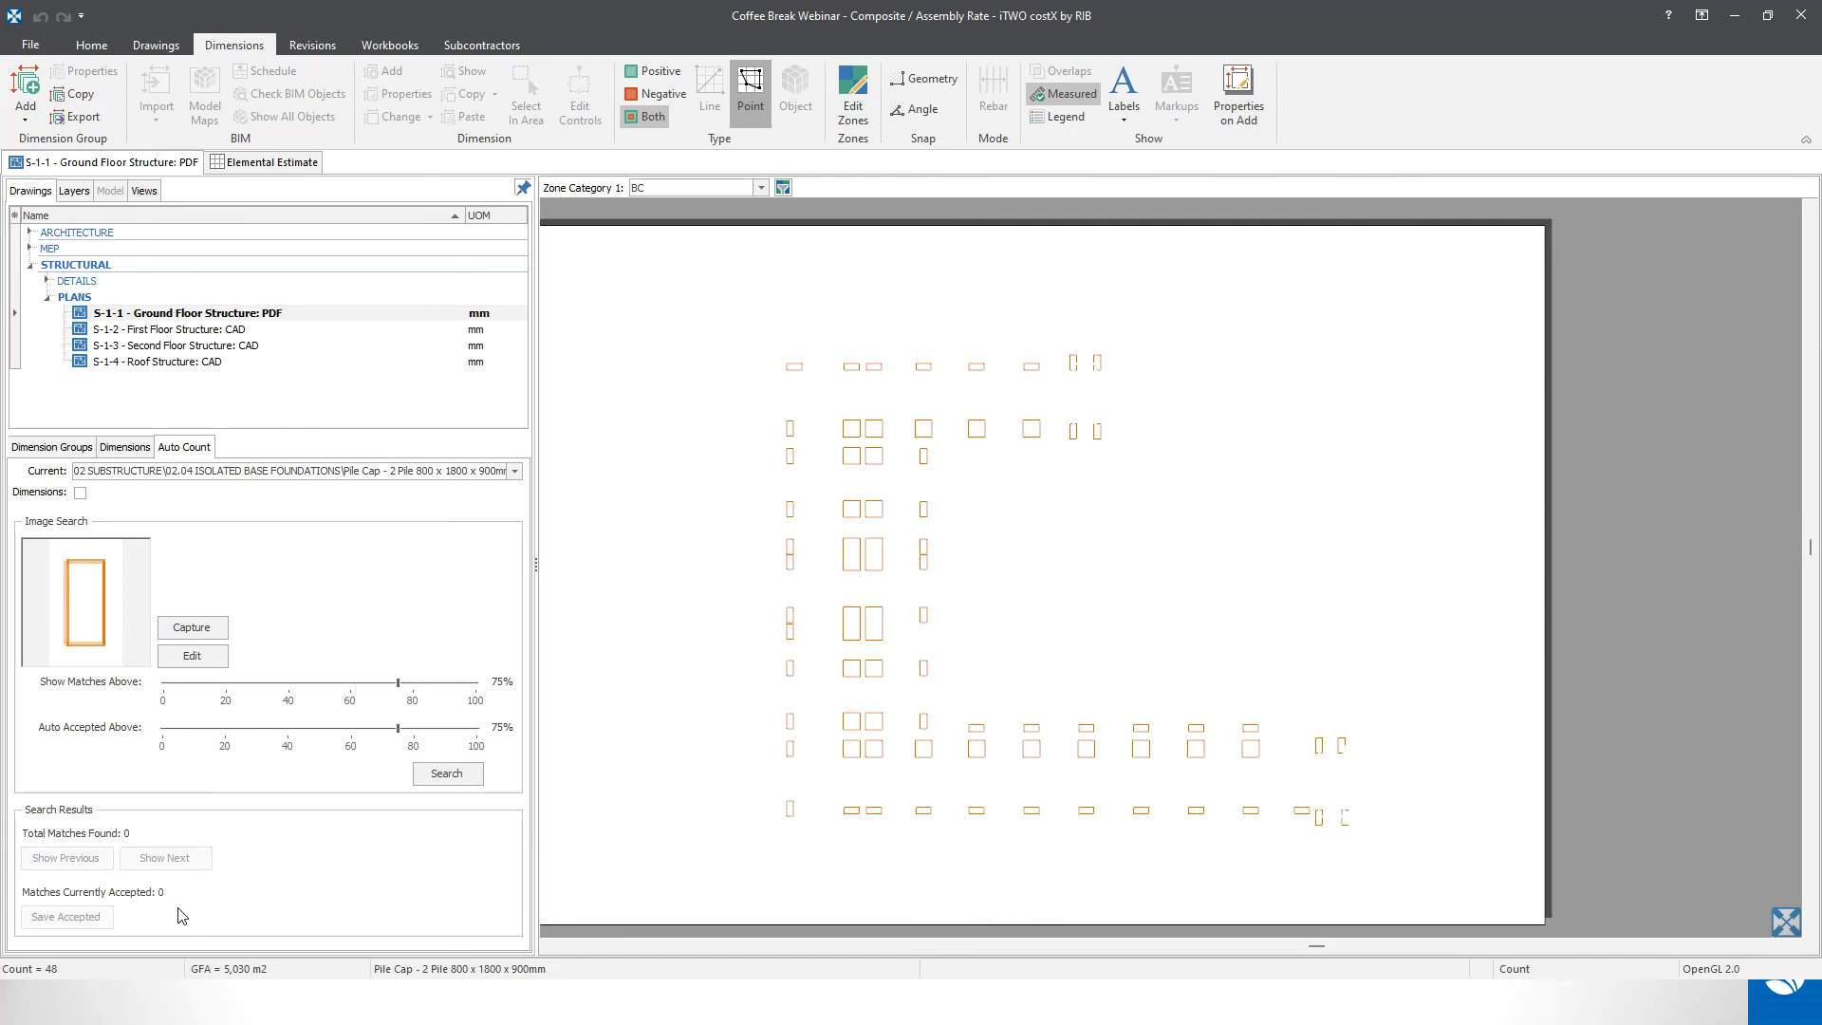
click(52, 446)
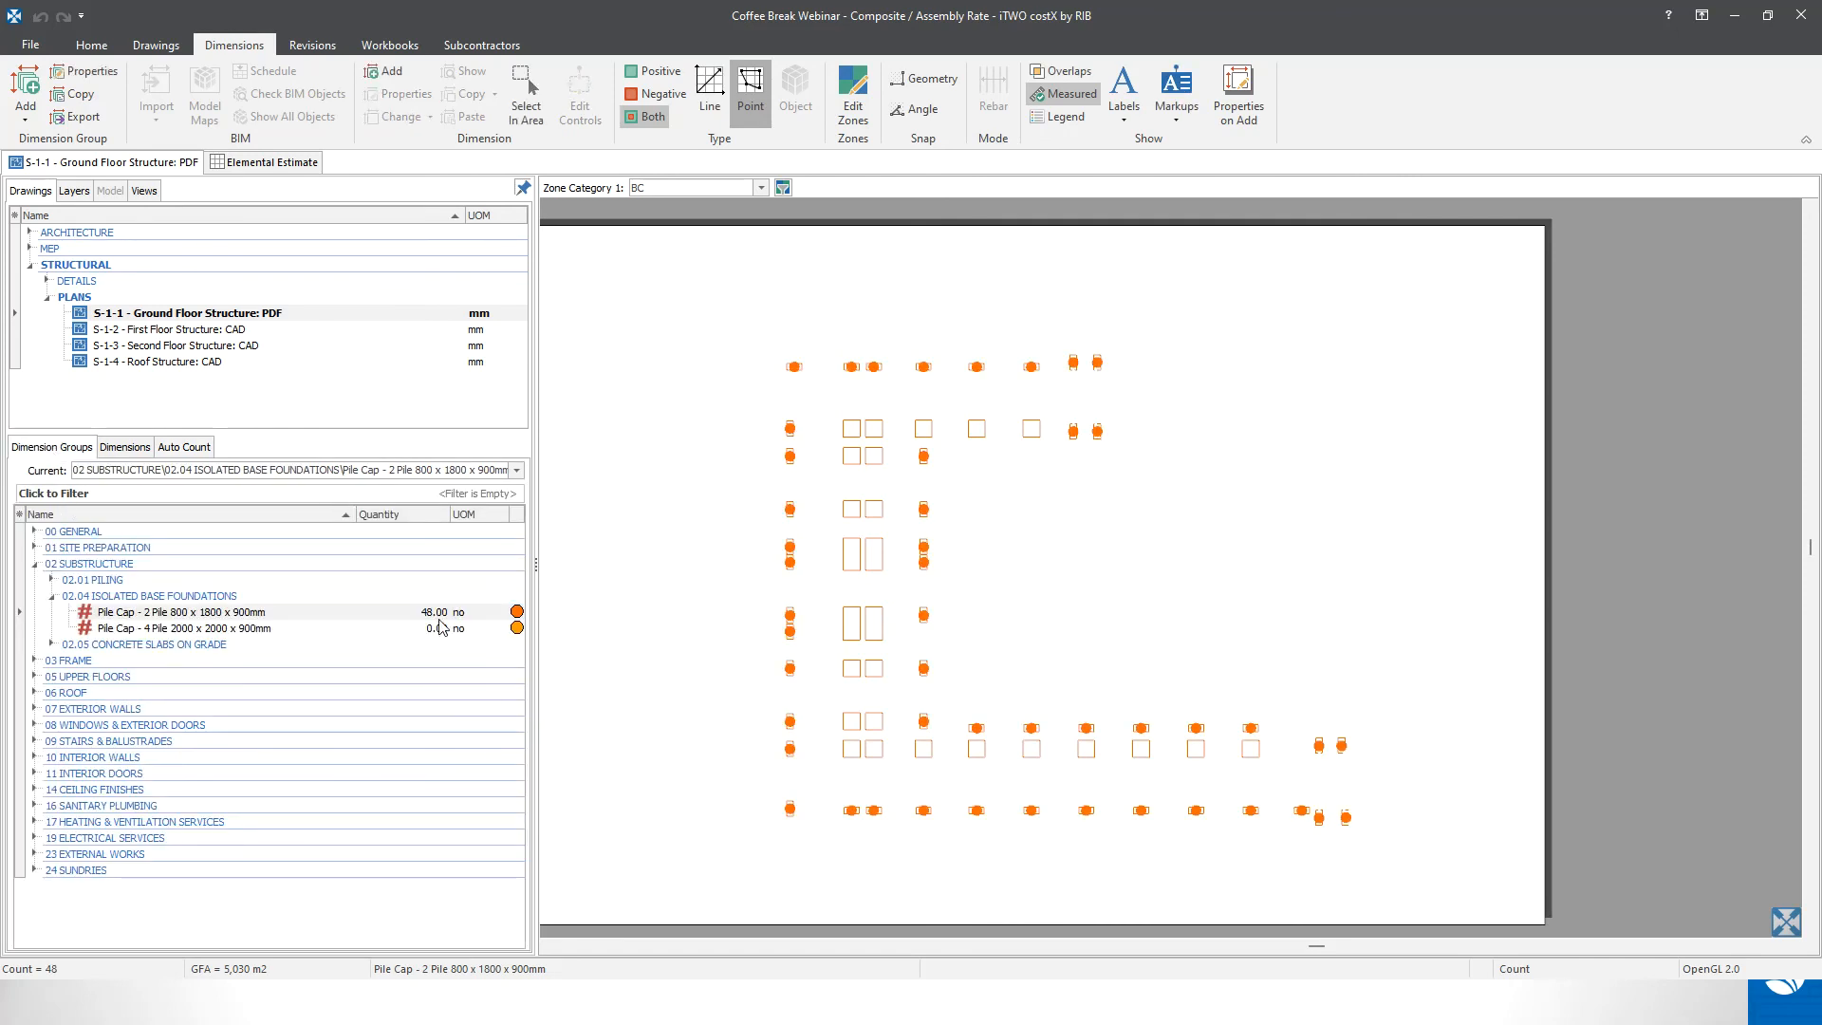
- For the "Pile Cap - 4 Pile 2000 x 2000 x 900mm" group, capture one square pile cap near the plan's lower-left as the Auto Count search image
click(312, 629)
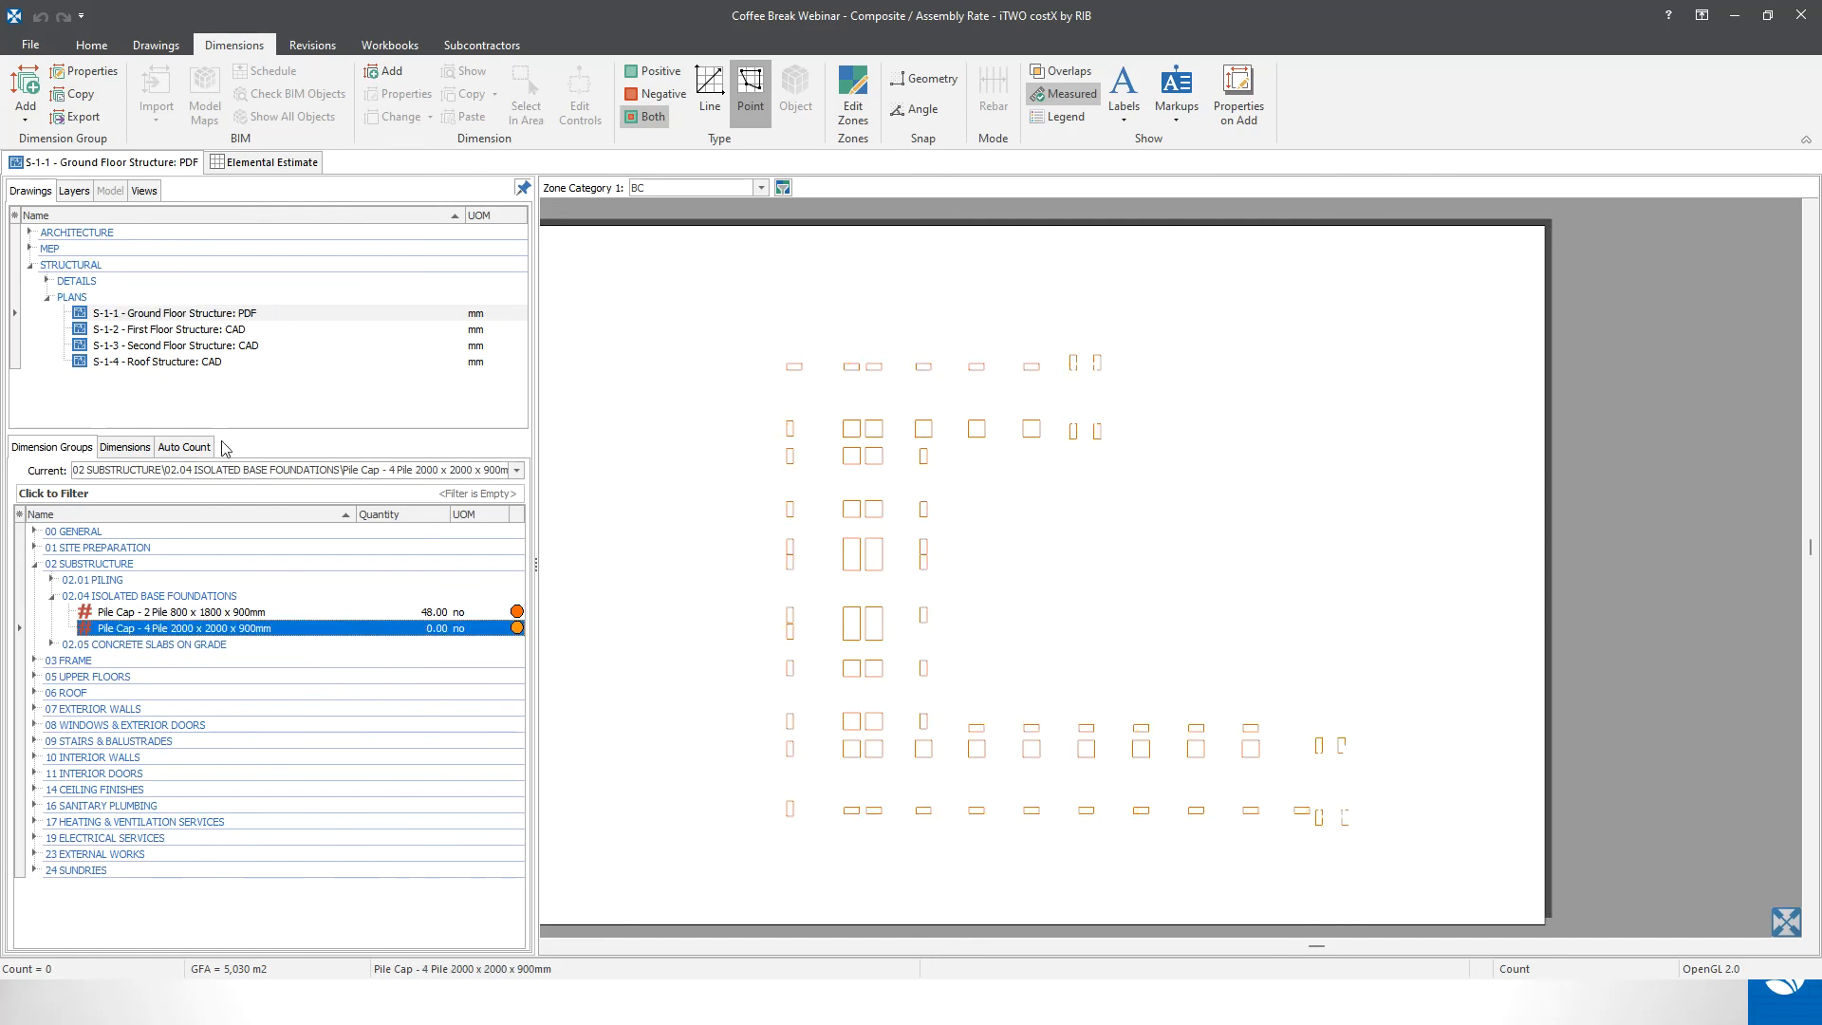
click(190, 447)
click(211, 631)
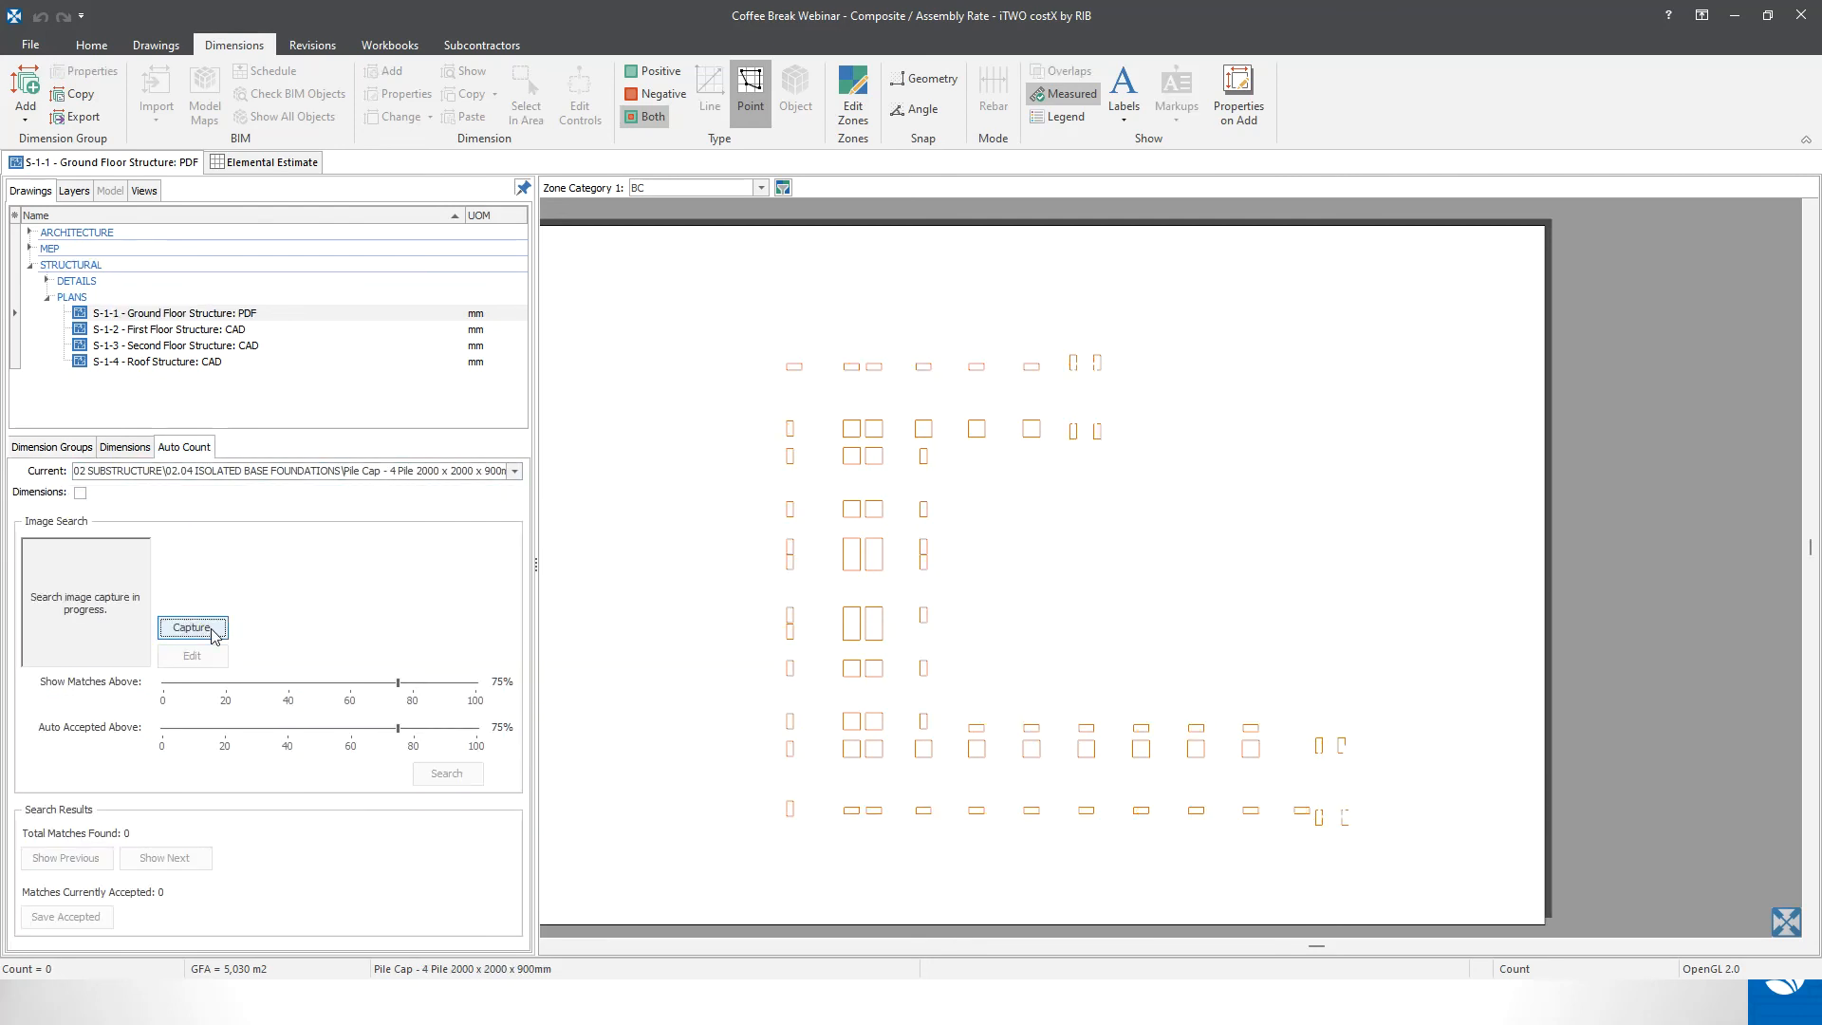
scroll(839, 759, up, 3)
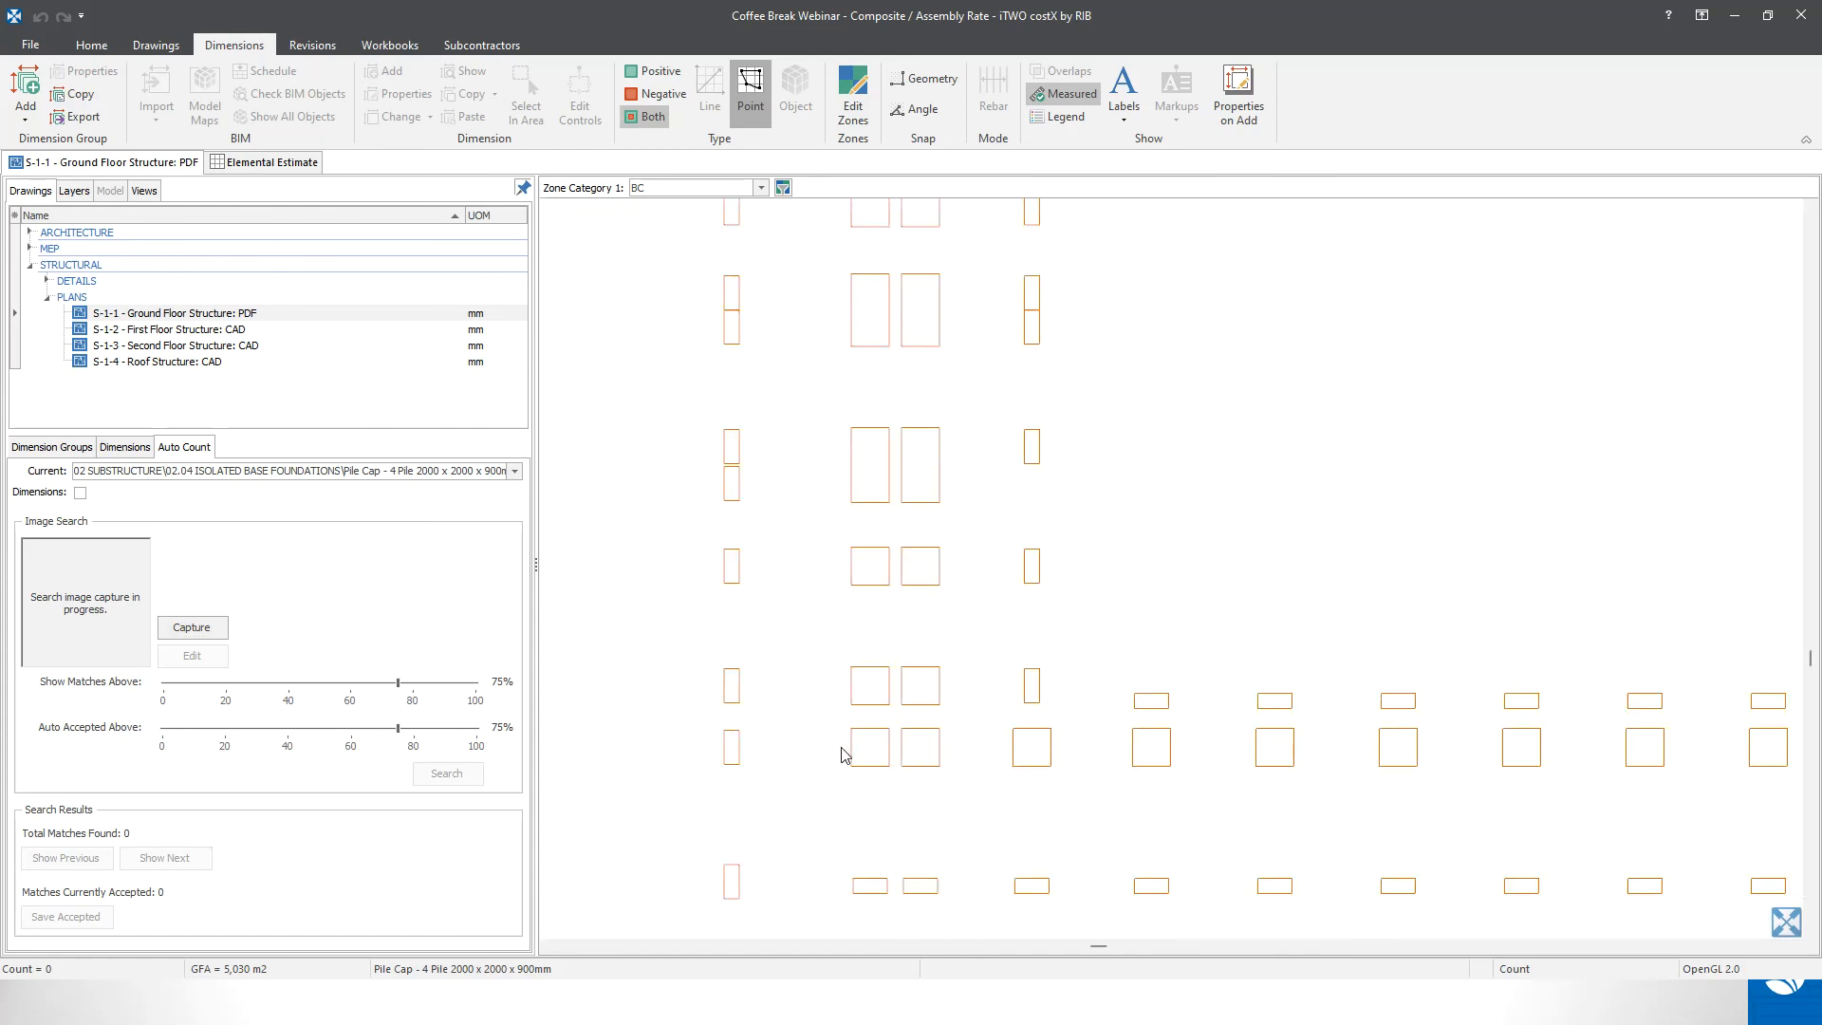
drag(843, 722, 895, 778)
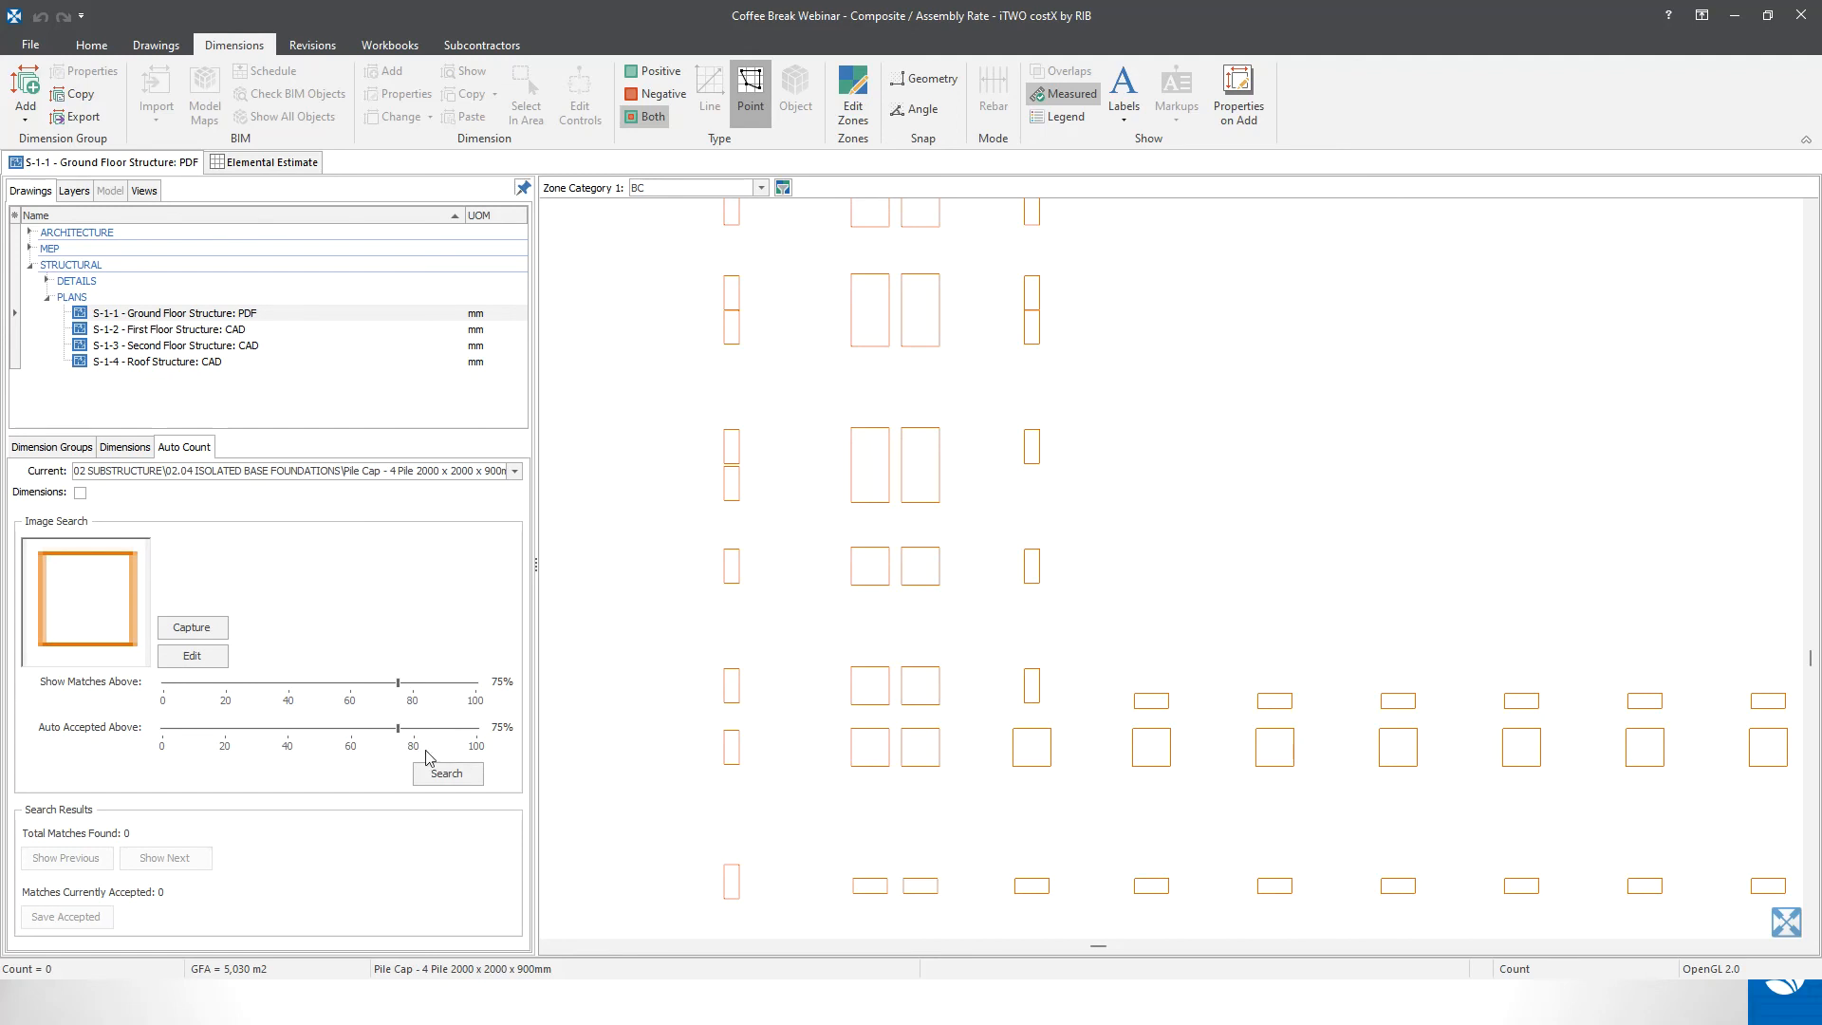
- Search the drawing for matching 4 Pile caps, save the accepted matches, and check the group's quantities in the dimension groups
click(443, 776)
scroll(669, 809, down, 3)
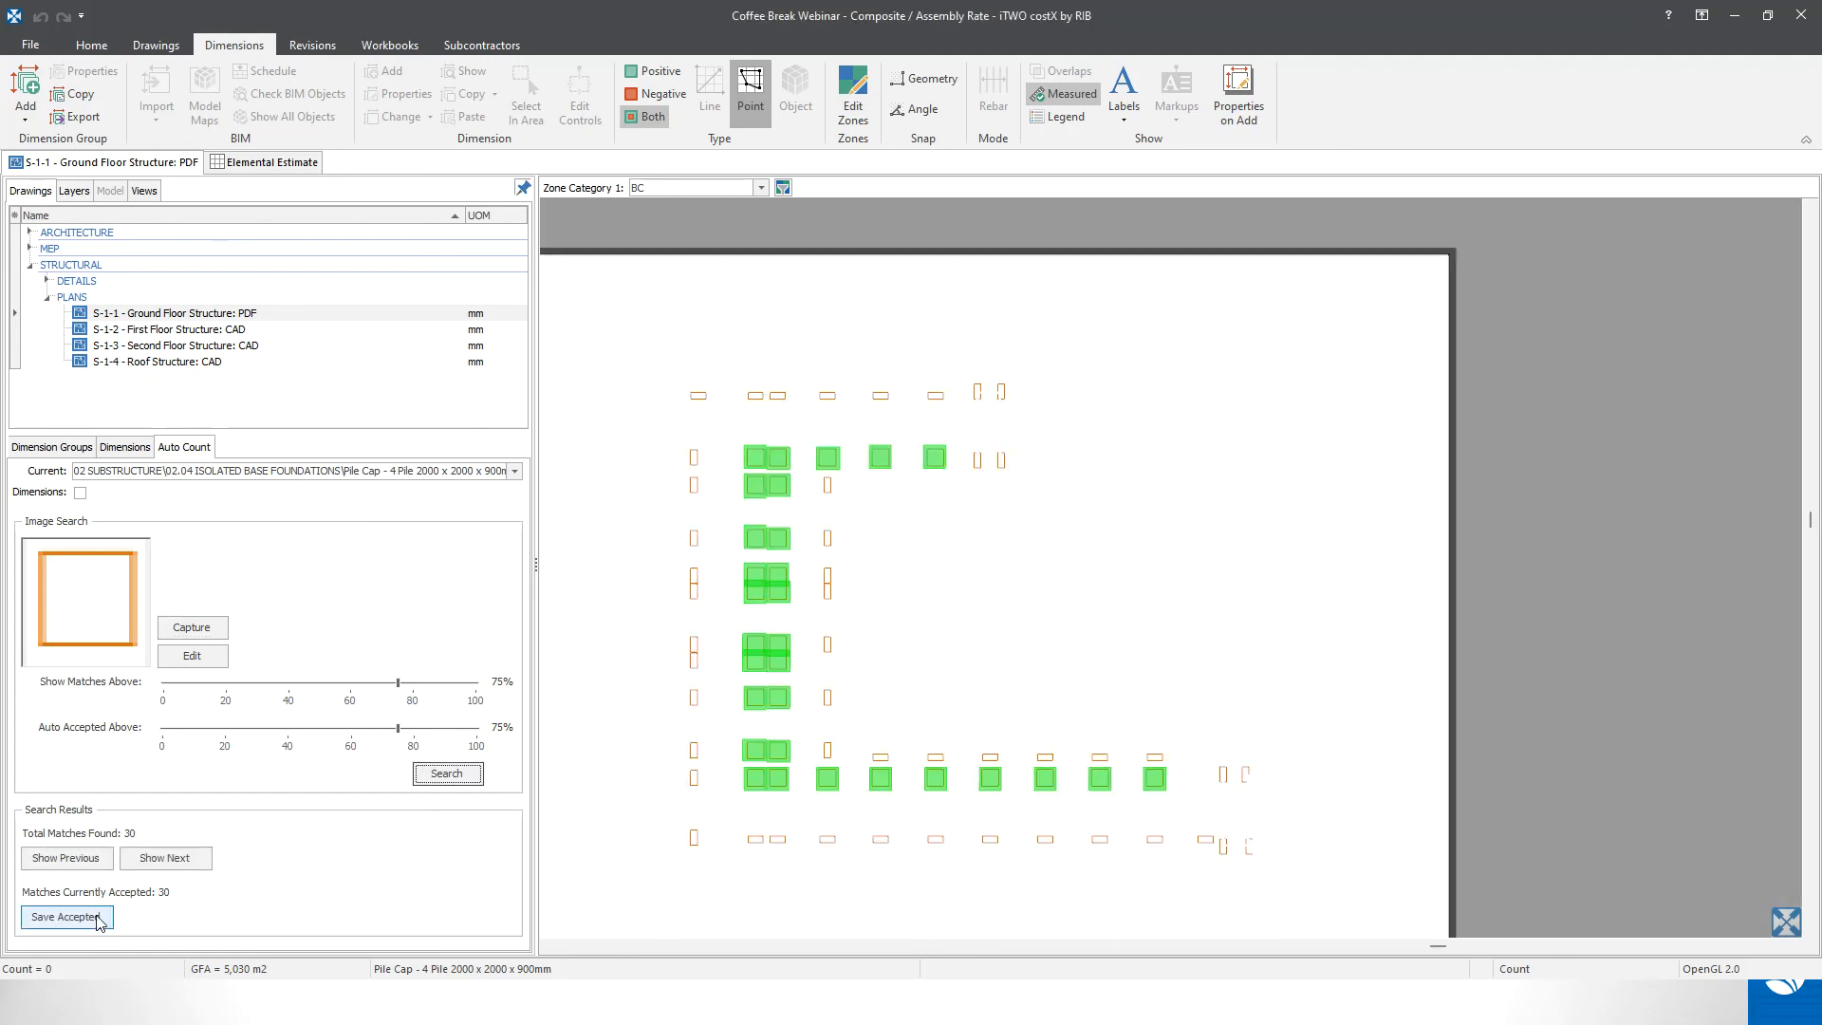
click(92, 920)
click(60, 454)
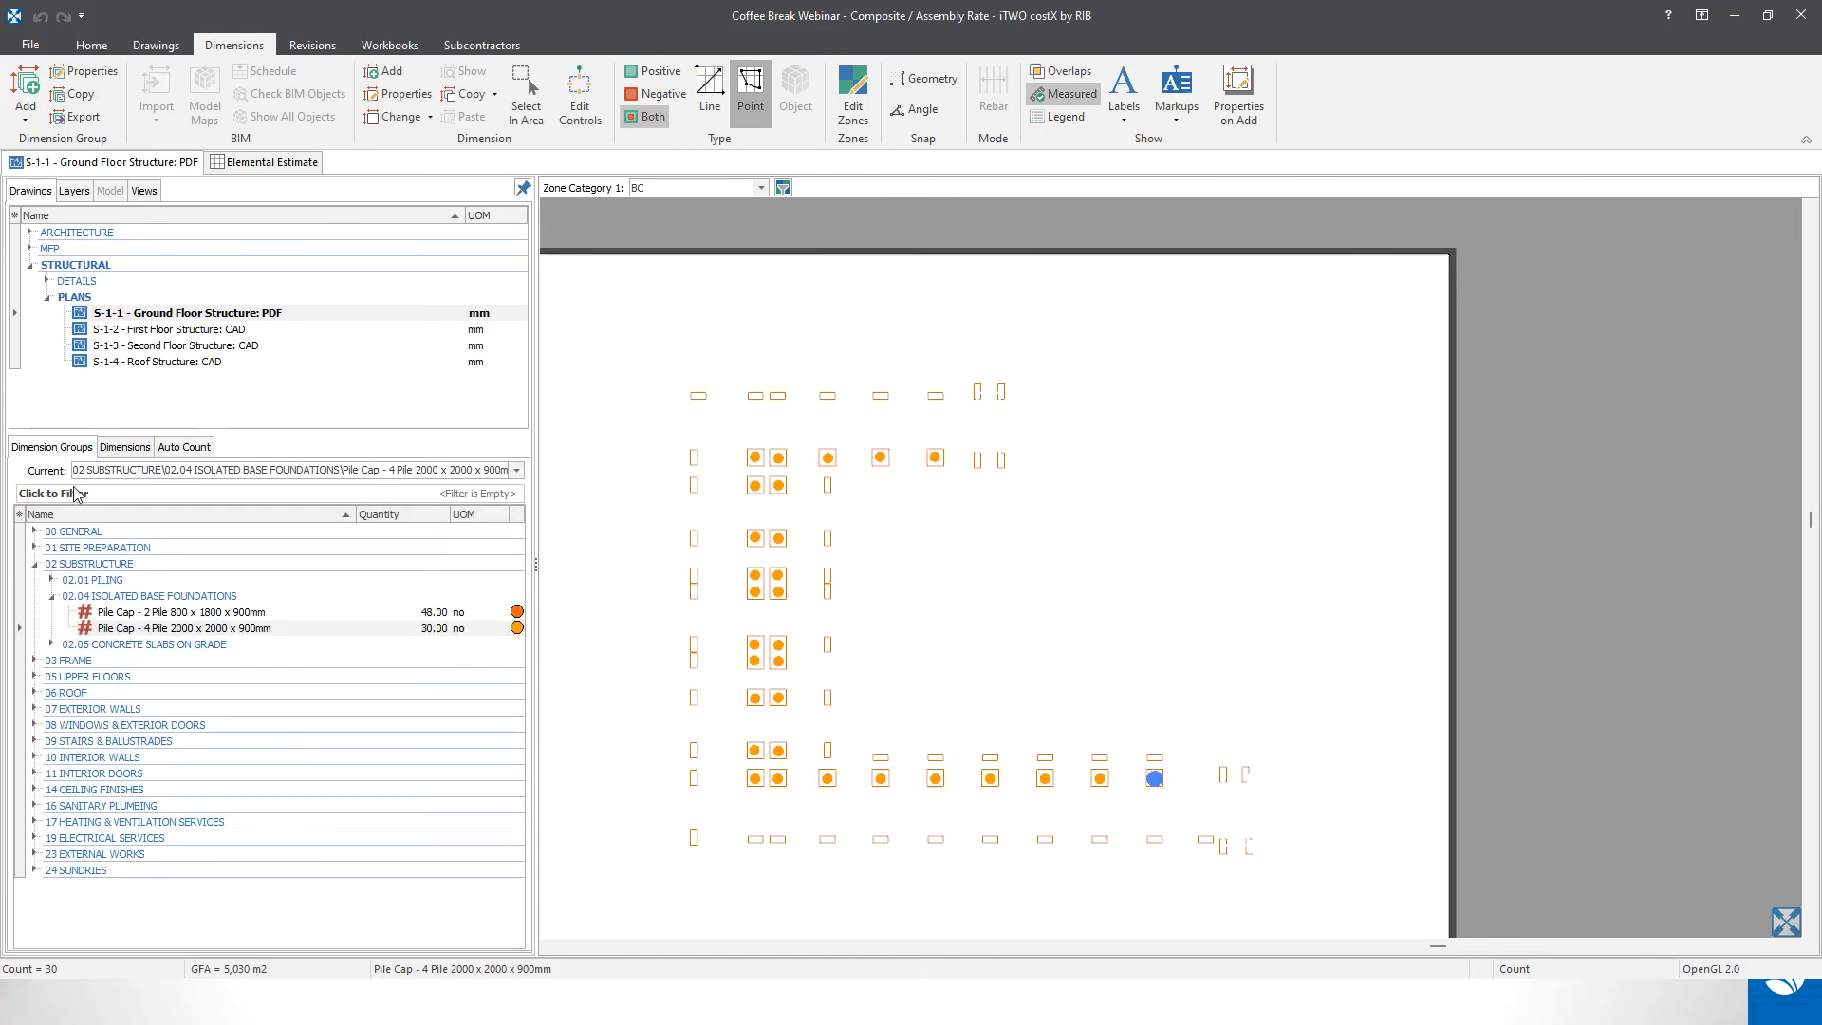
mouse_move(361, 636)
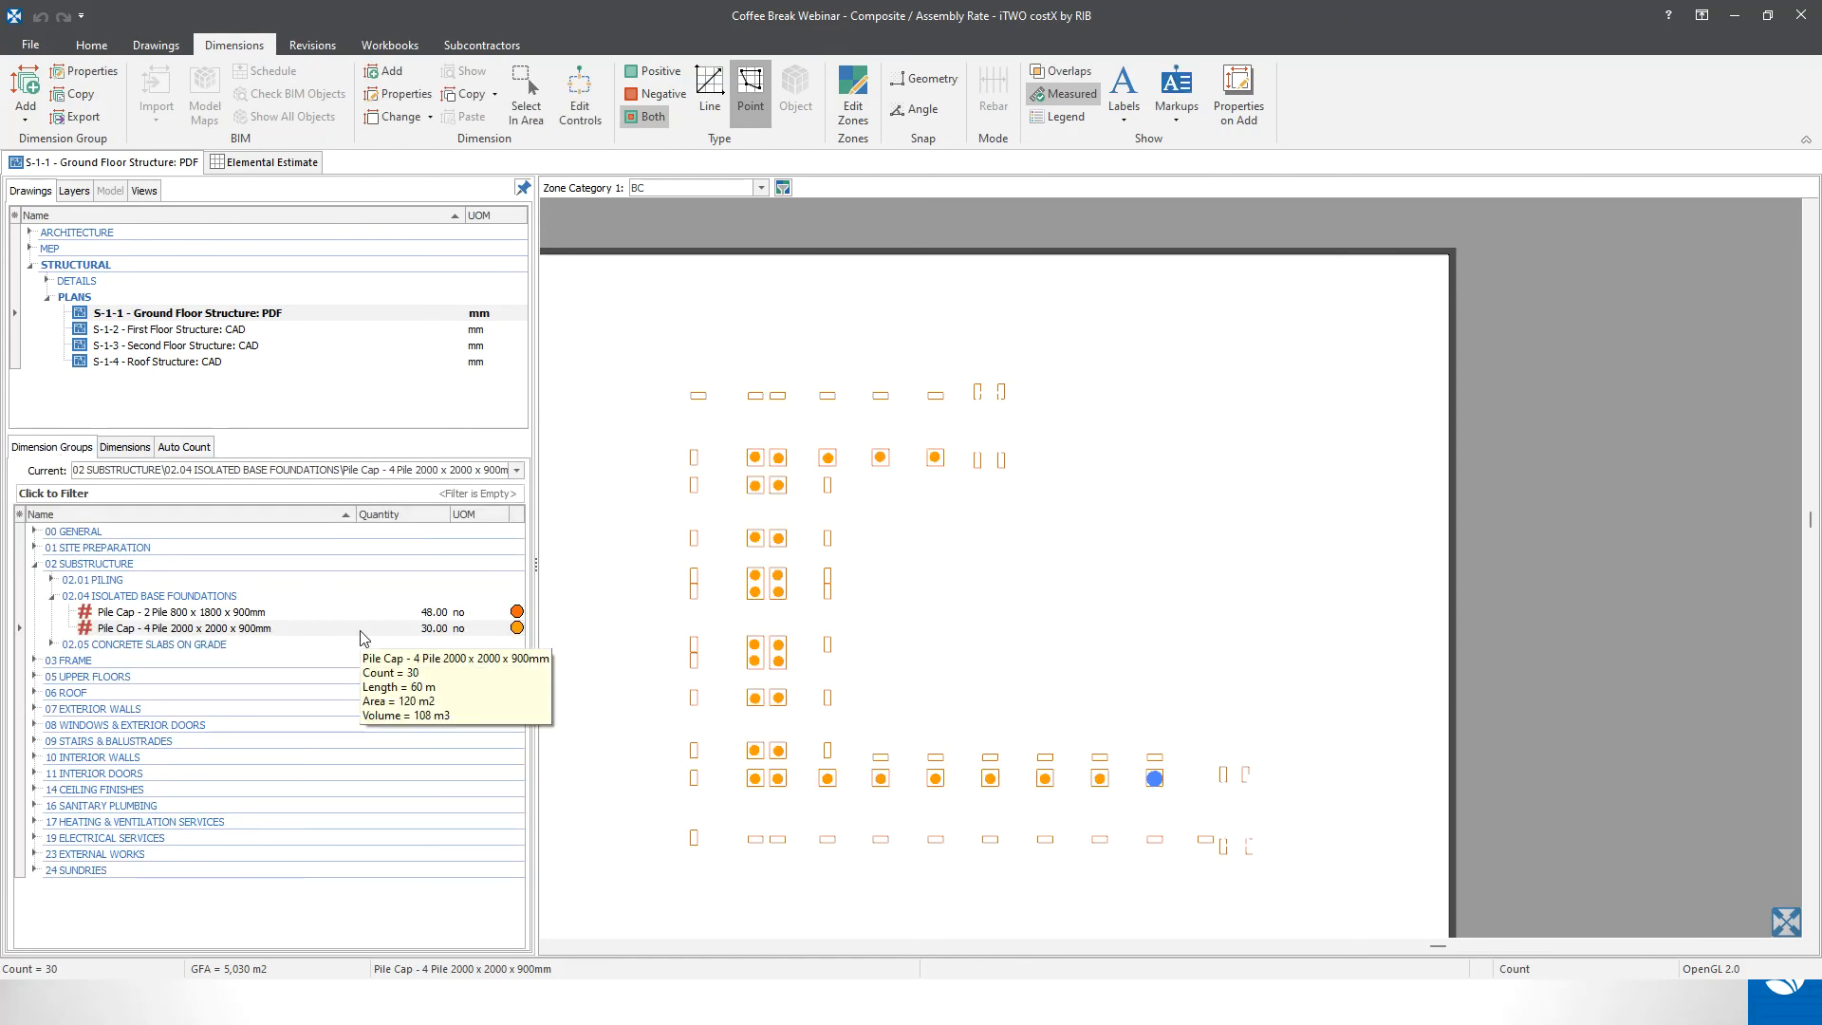
- In the Elemental Estimate, add the 2 Pile group's count as the 1800x800x900 pad foundation quantity and the 4 Pile group's count as the 2000x2000x900 quantity
click(266, 164)
click(73, 448)
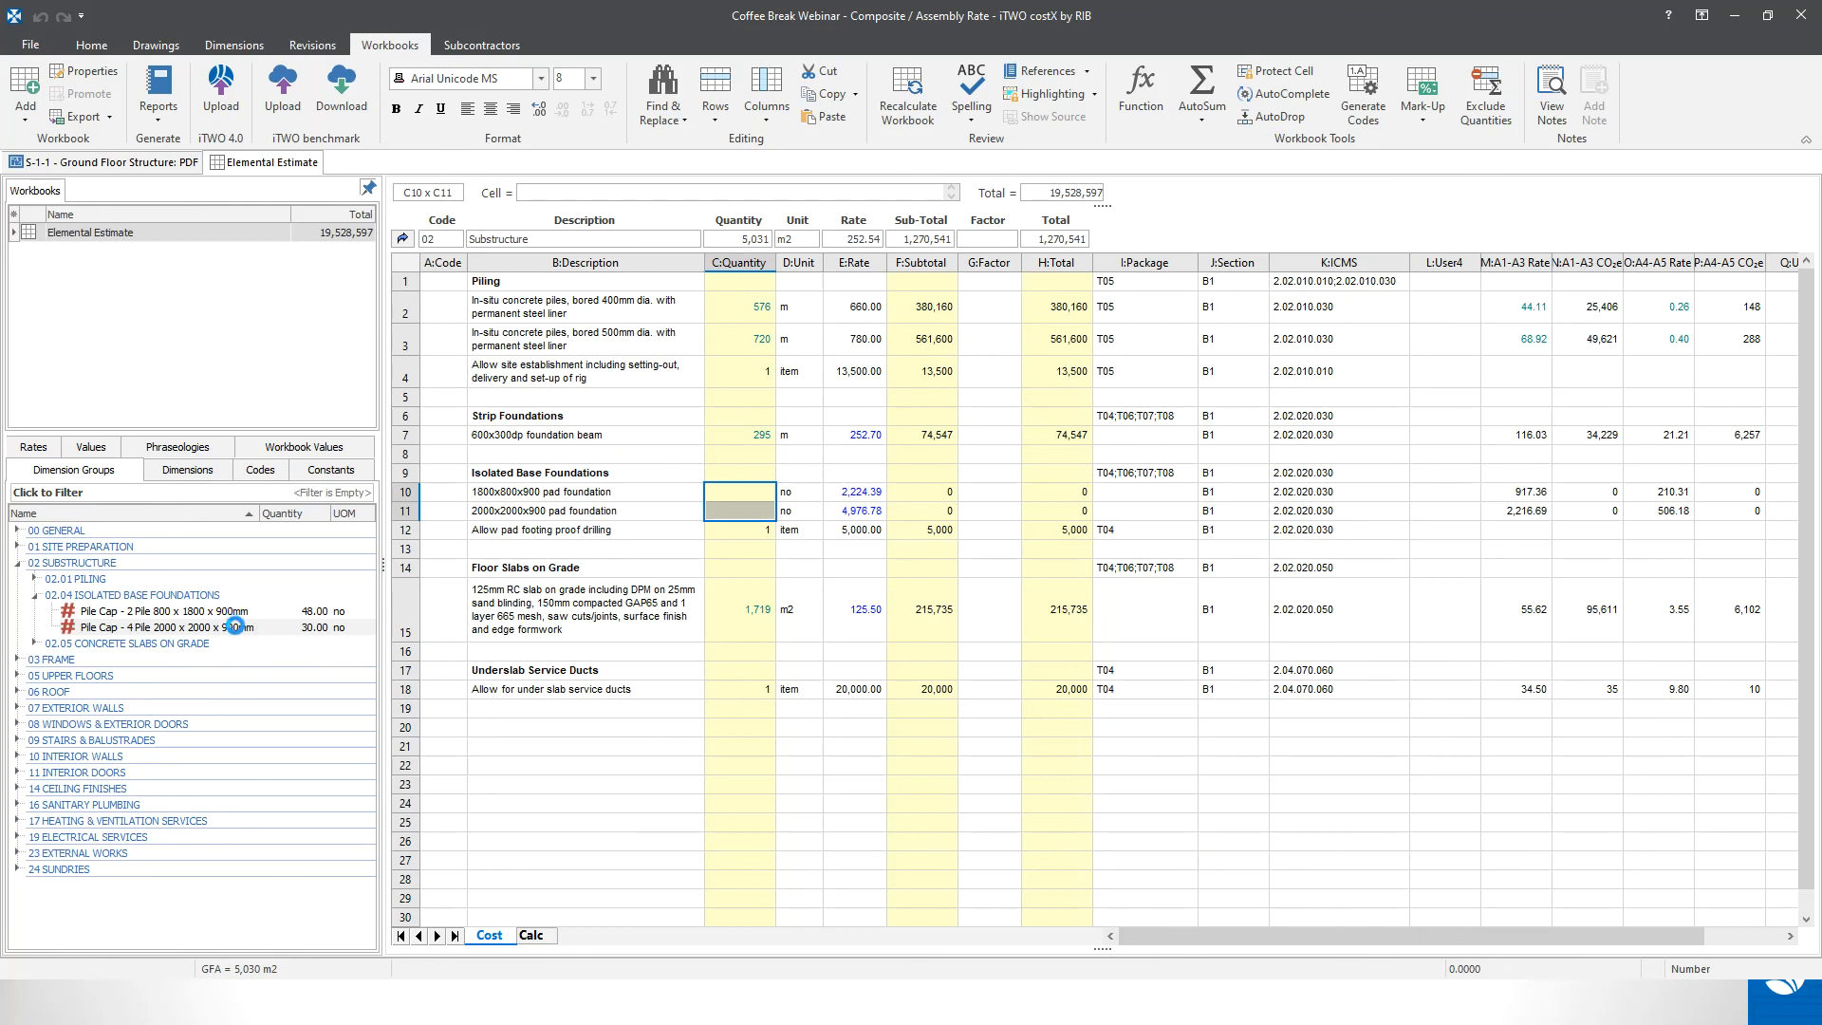
click(244, 615)
mouse_move(253, 617)
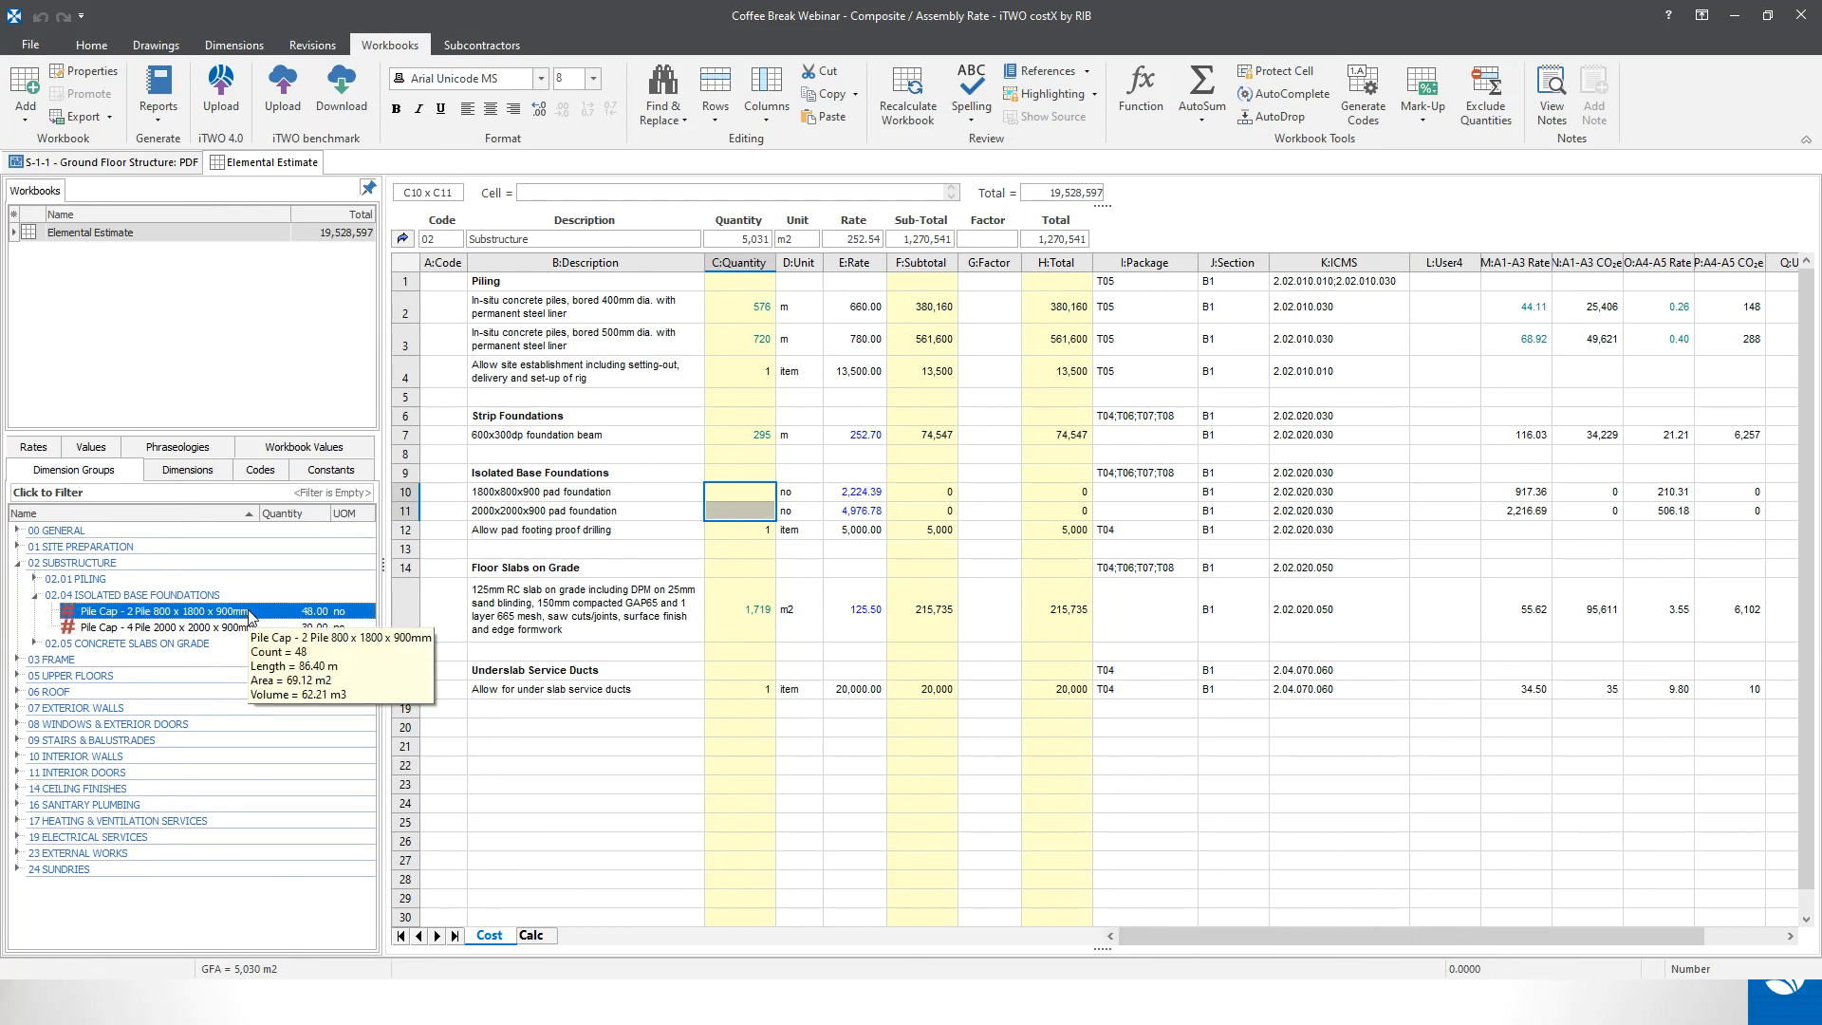
click(756, 489)
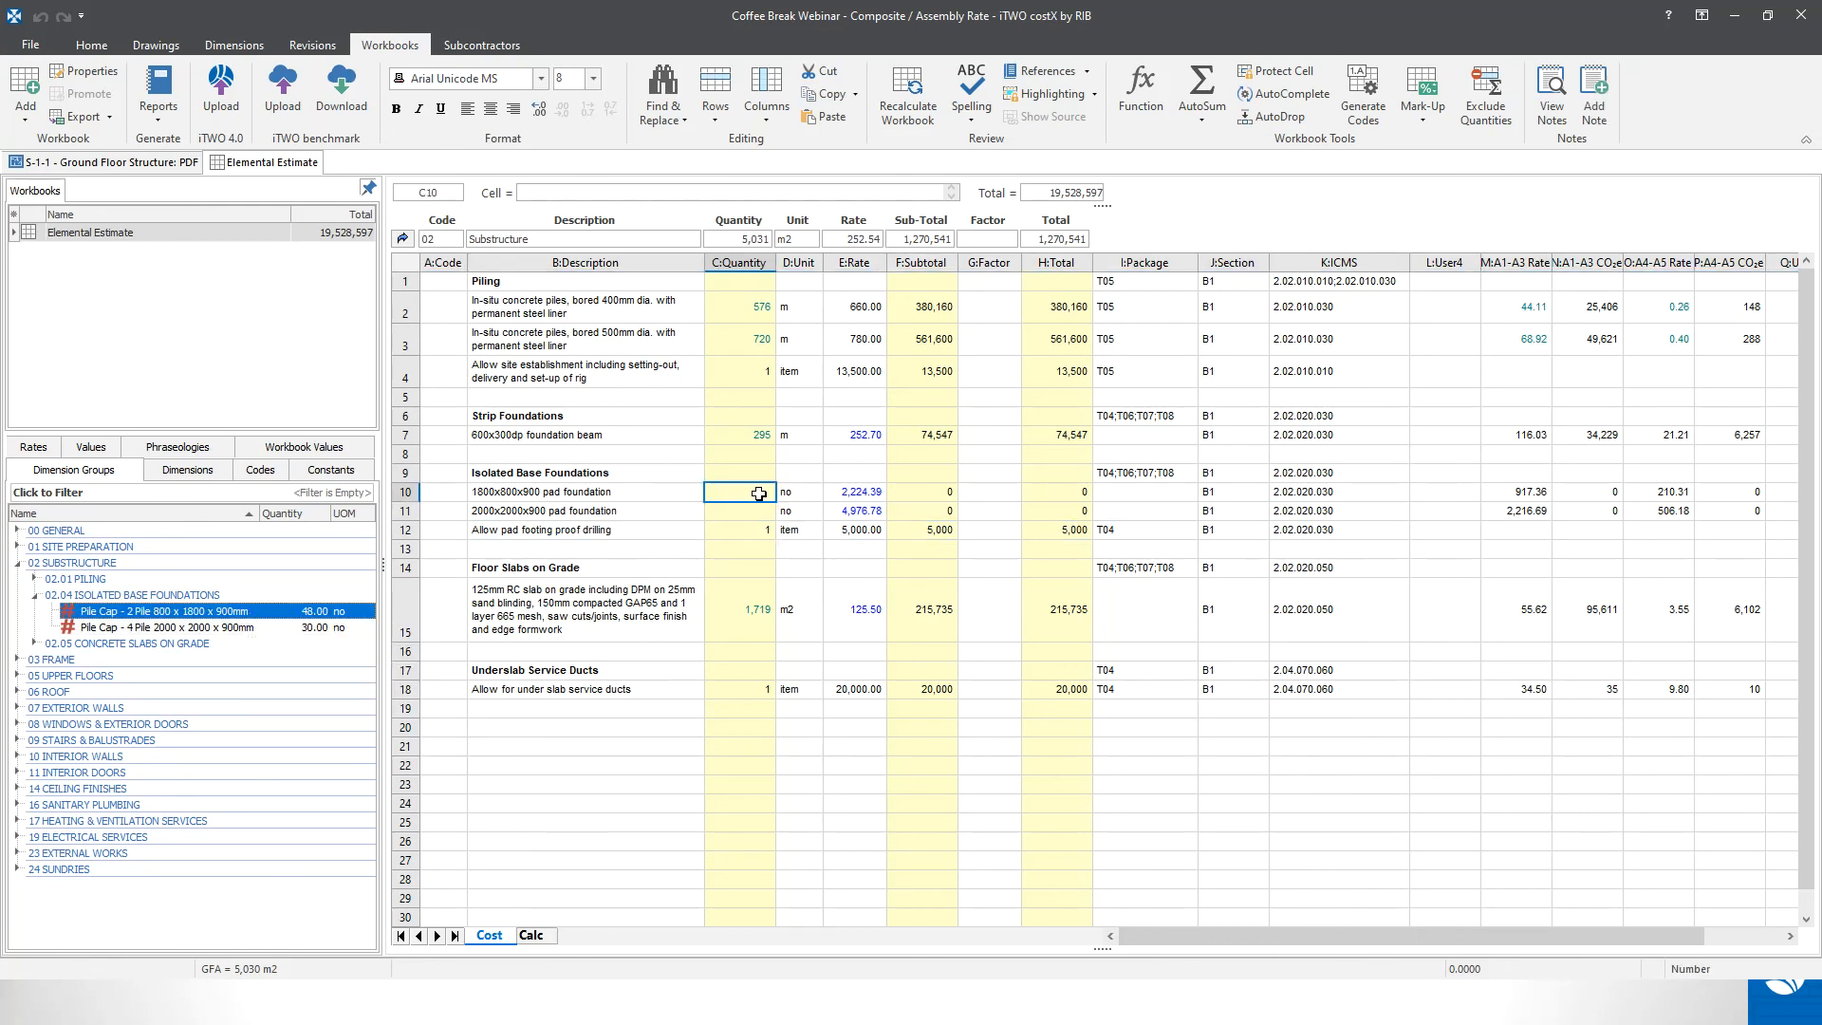
drag(760, 493, 759, 493)
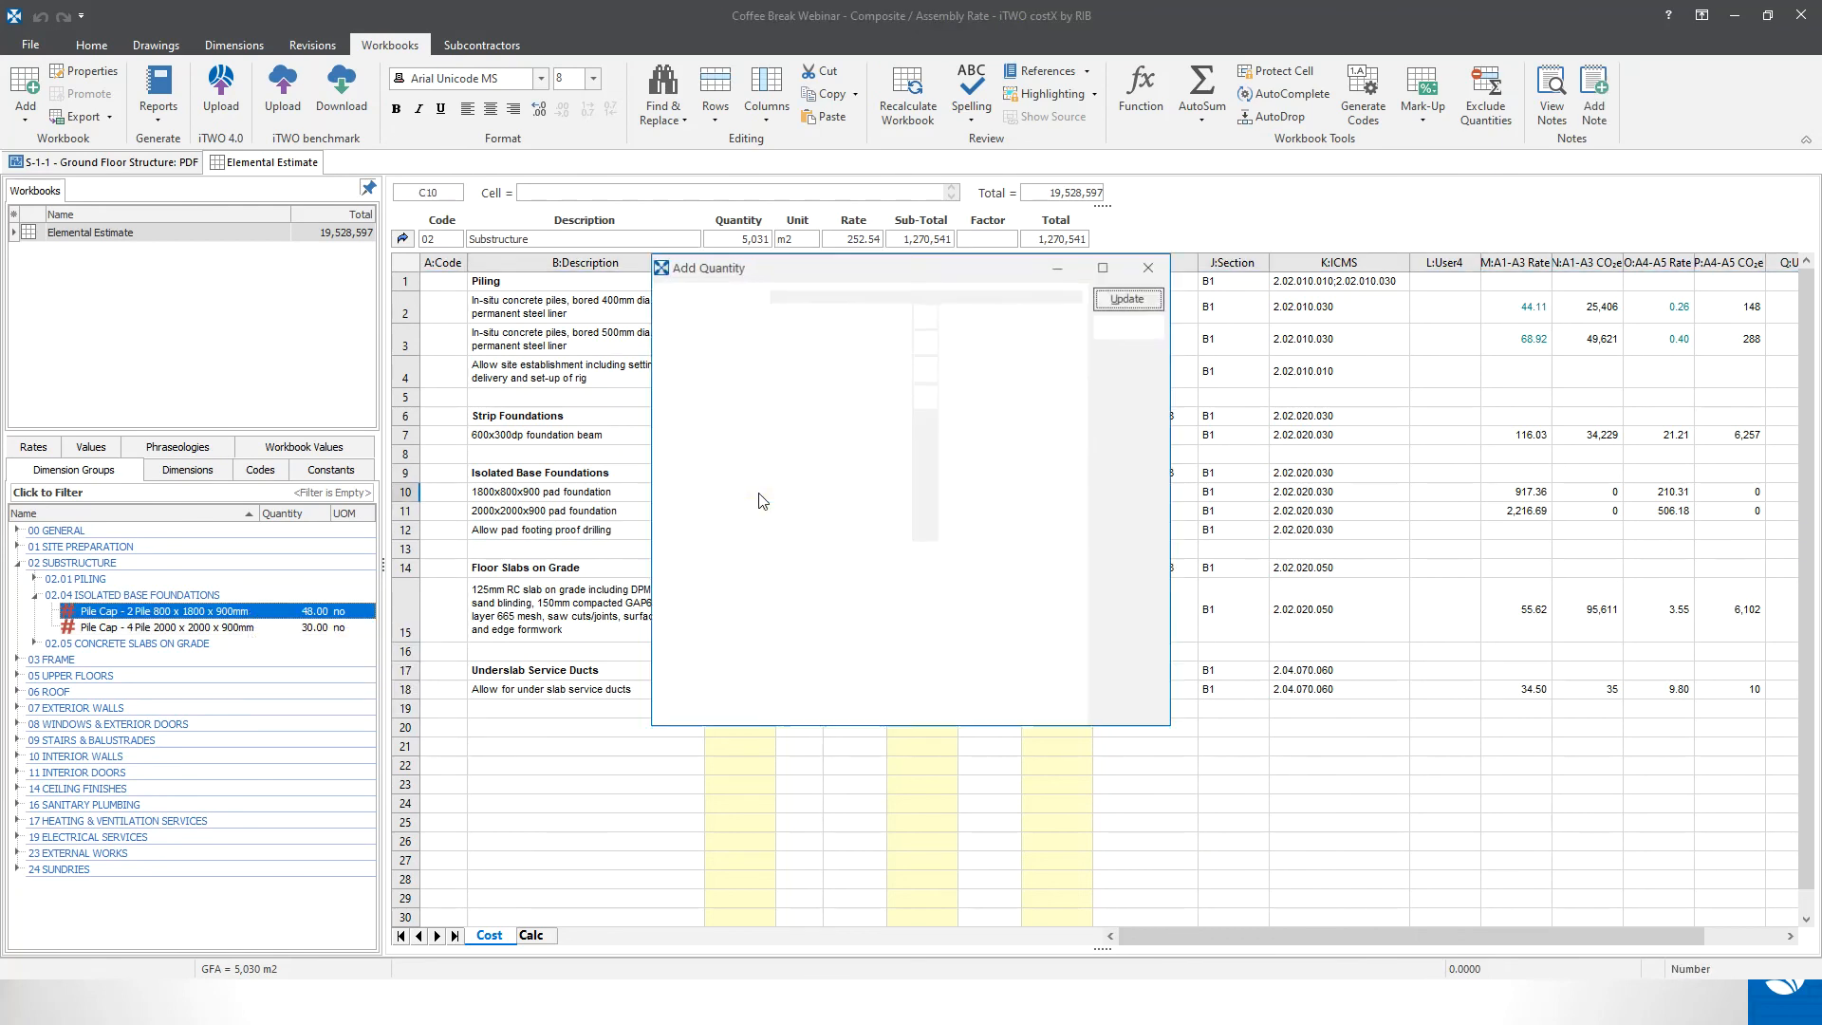
click(1127, 298)
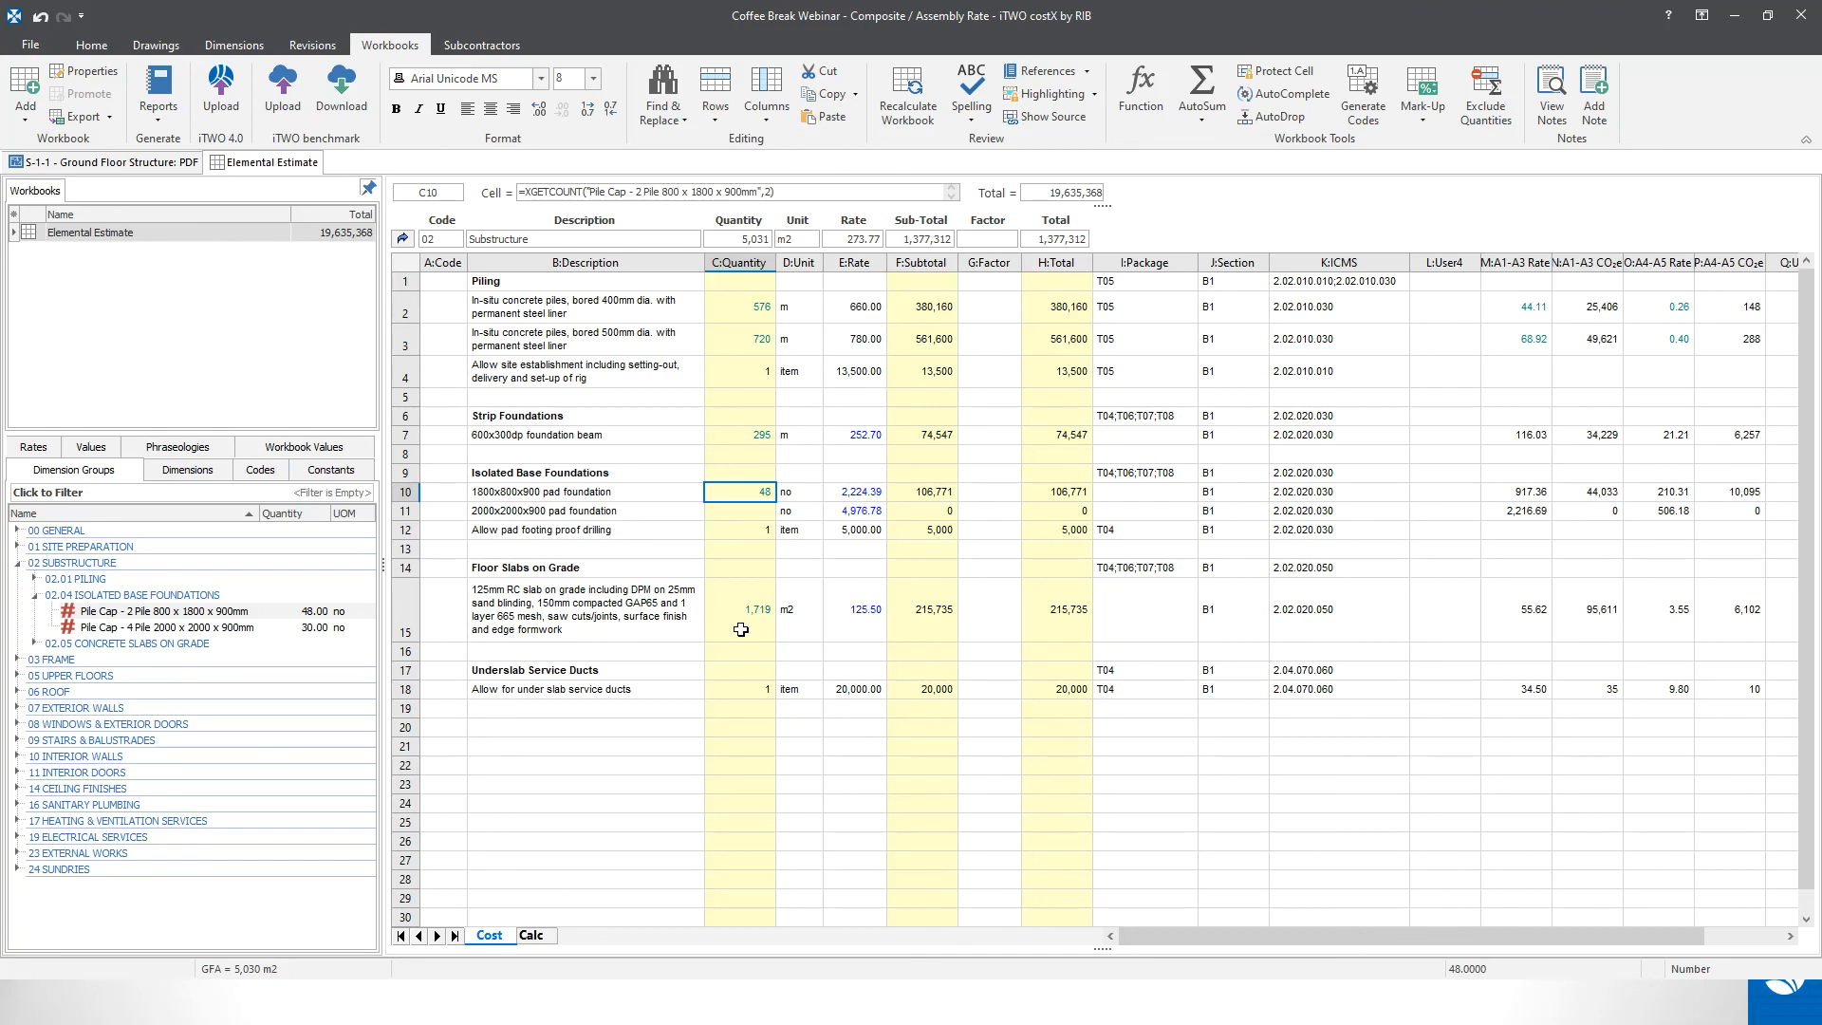
drag(269, 627, 763, 514)
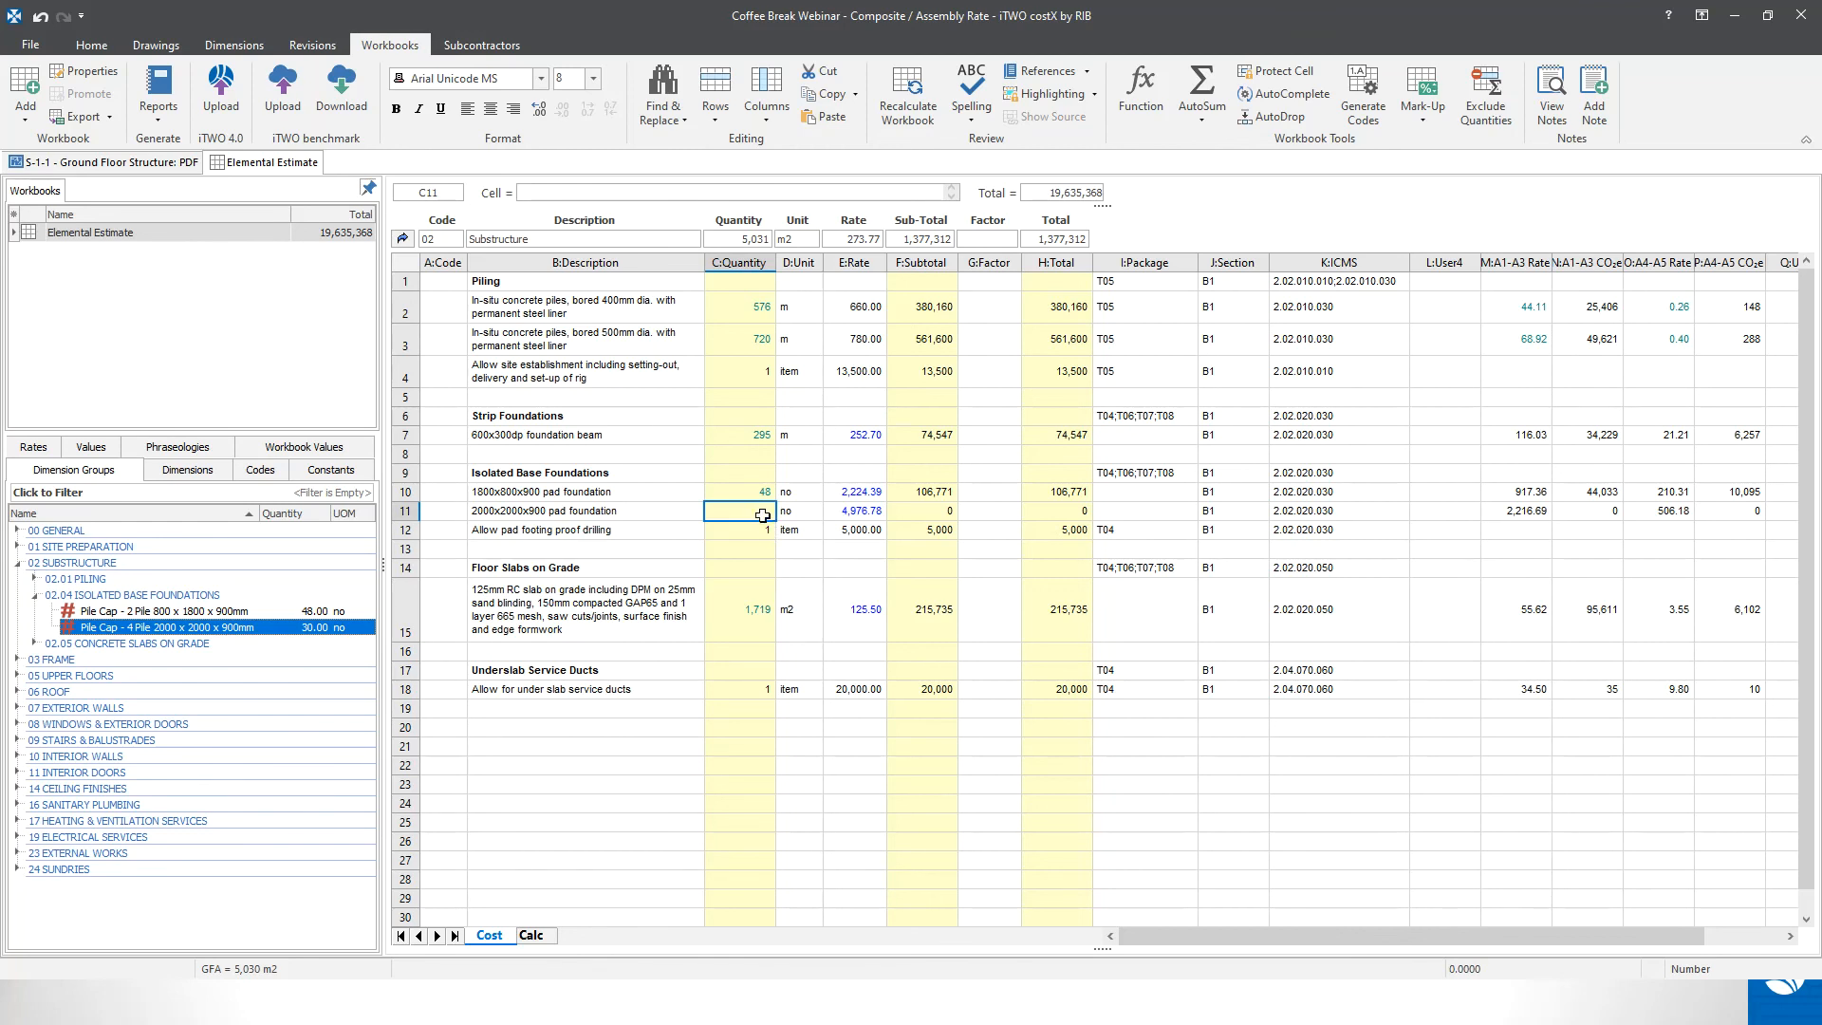
click(1128, 298)
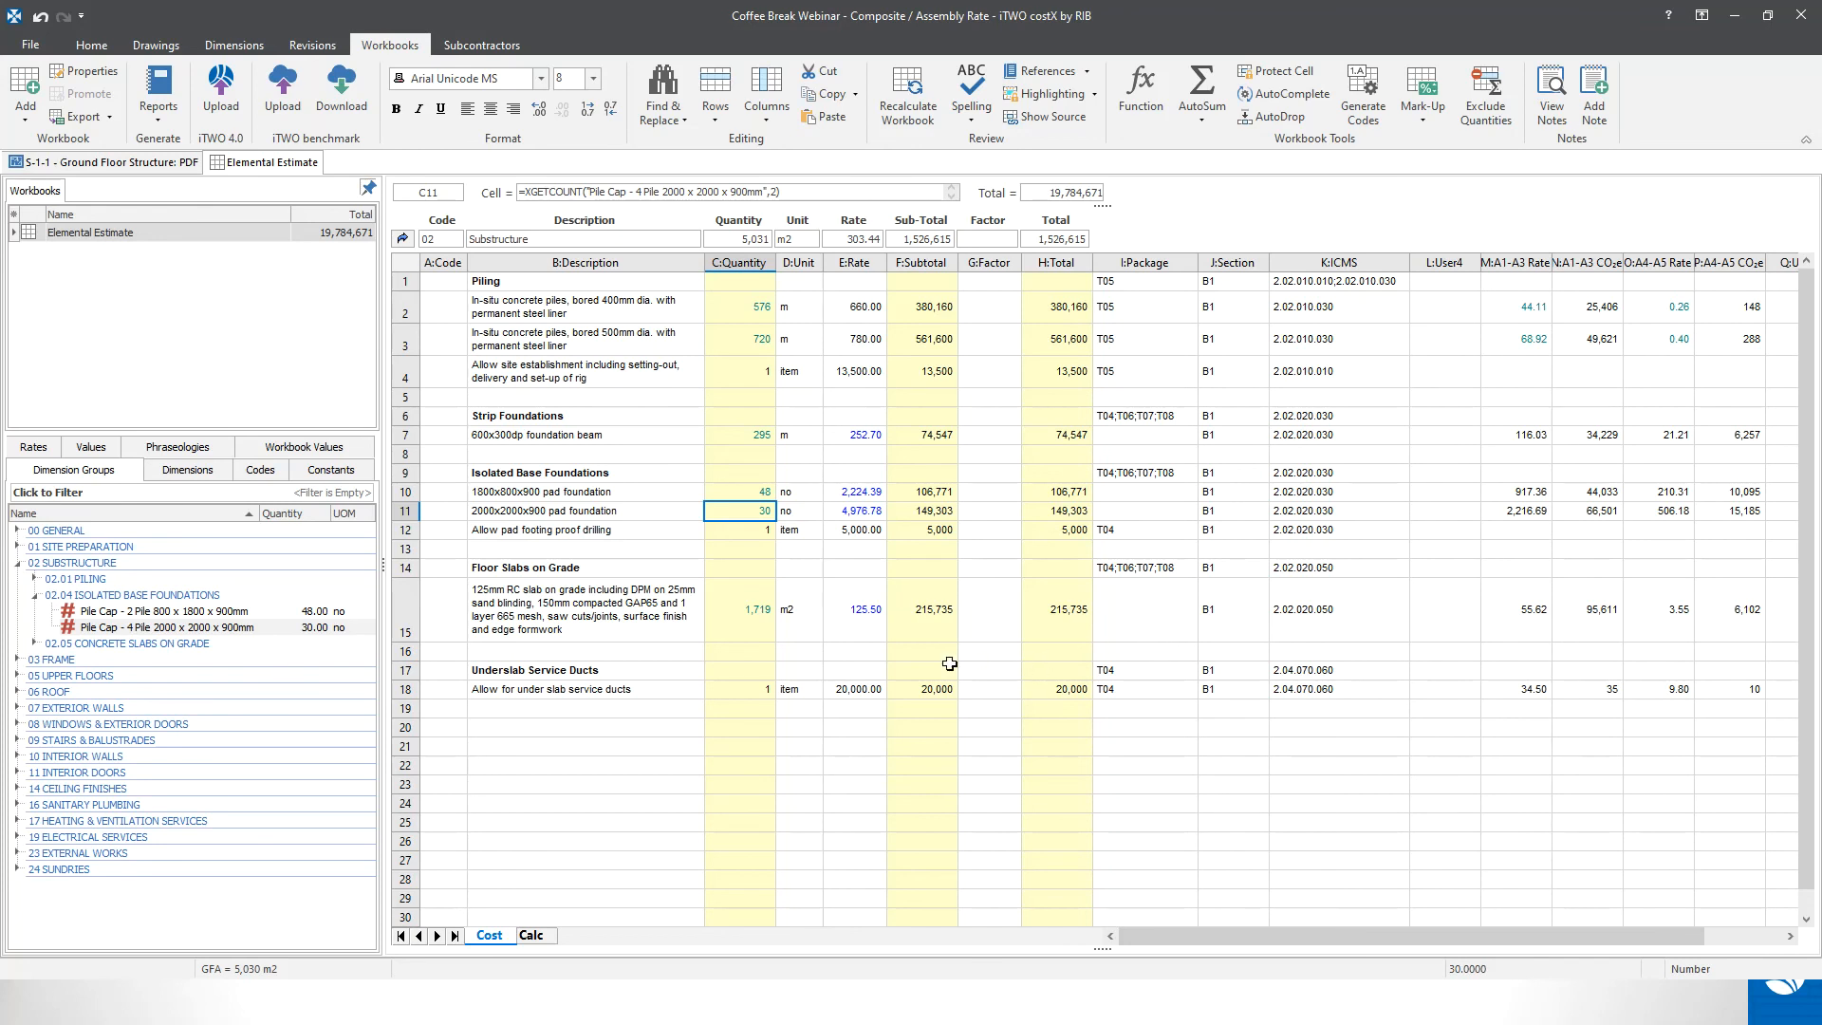
- Select the Pad ftg rate under 02 SUBSTRUCTURE in the project rates
click(35, 451)
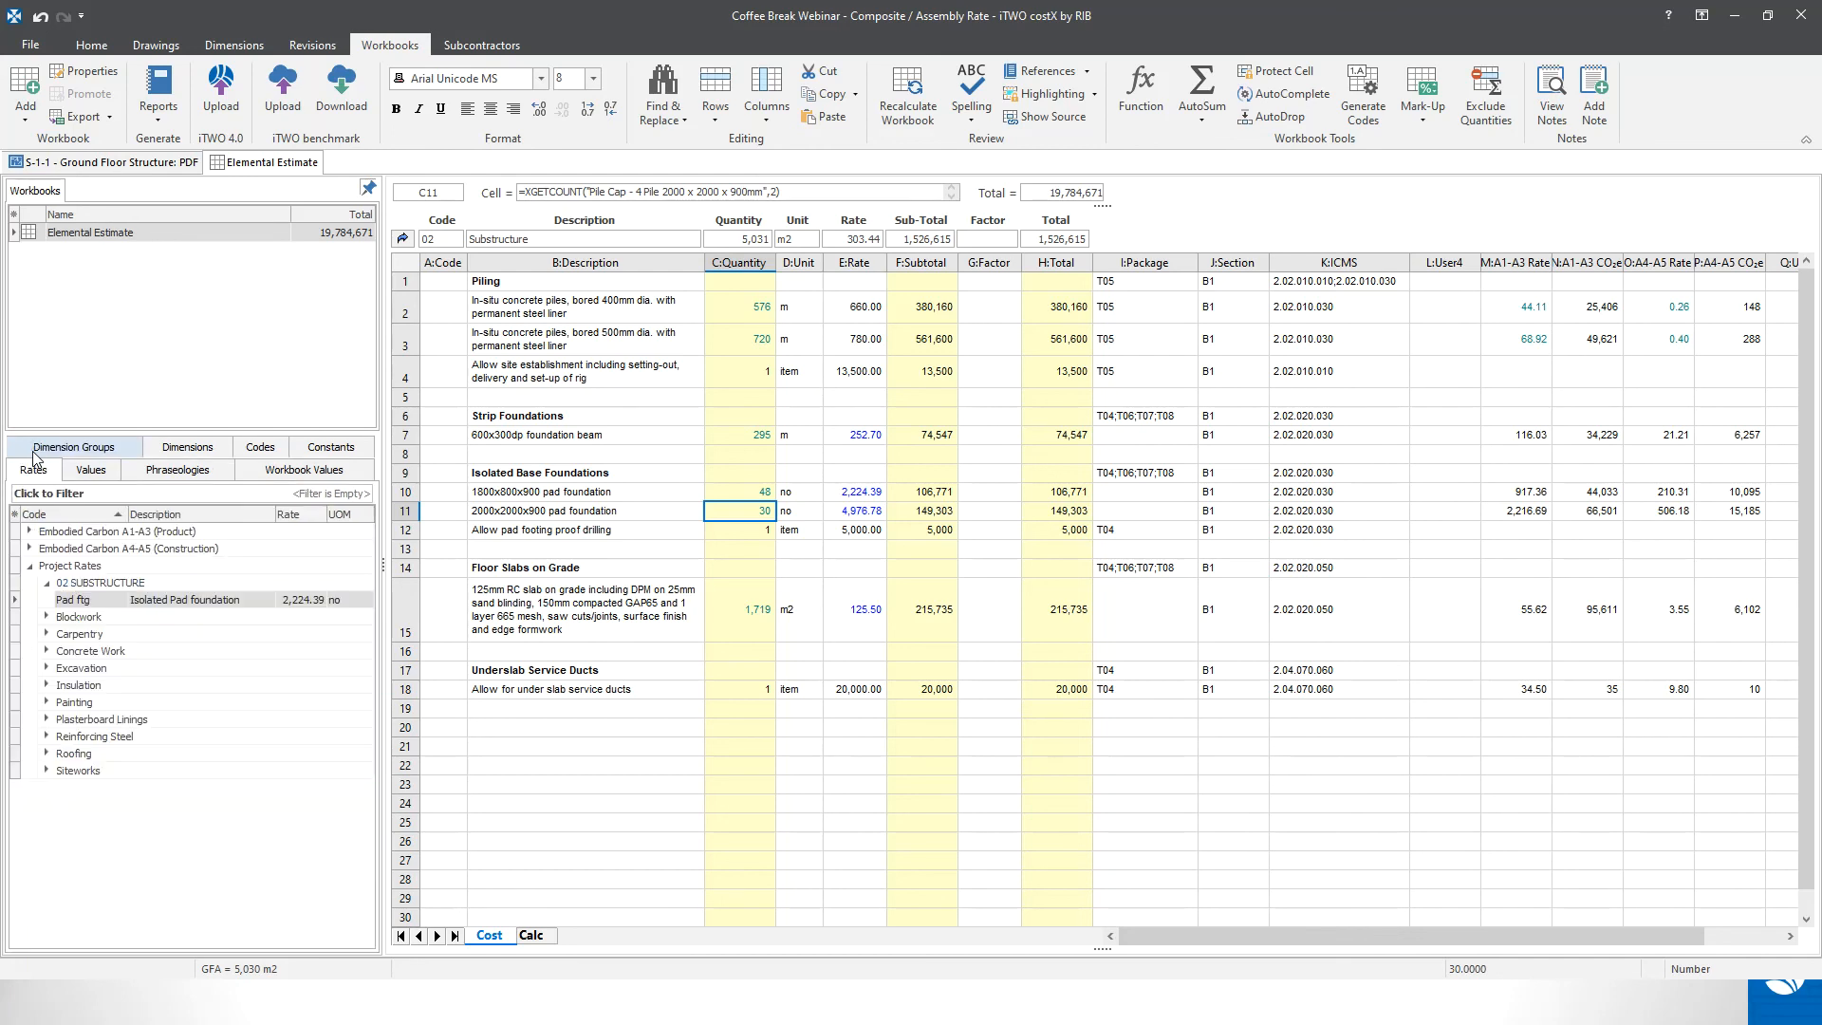
click(117, 601)
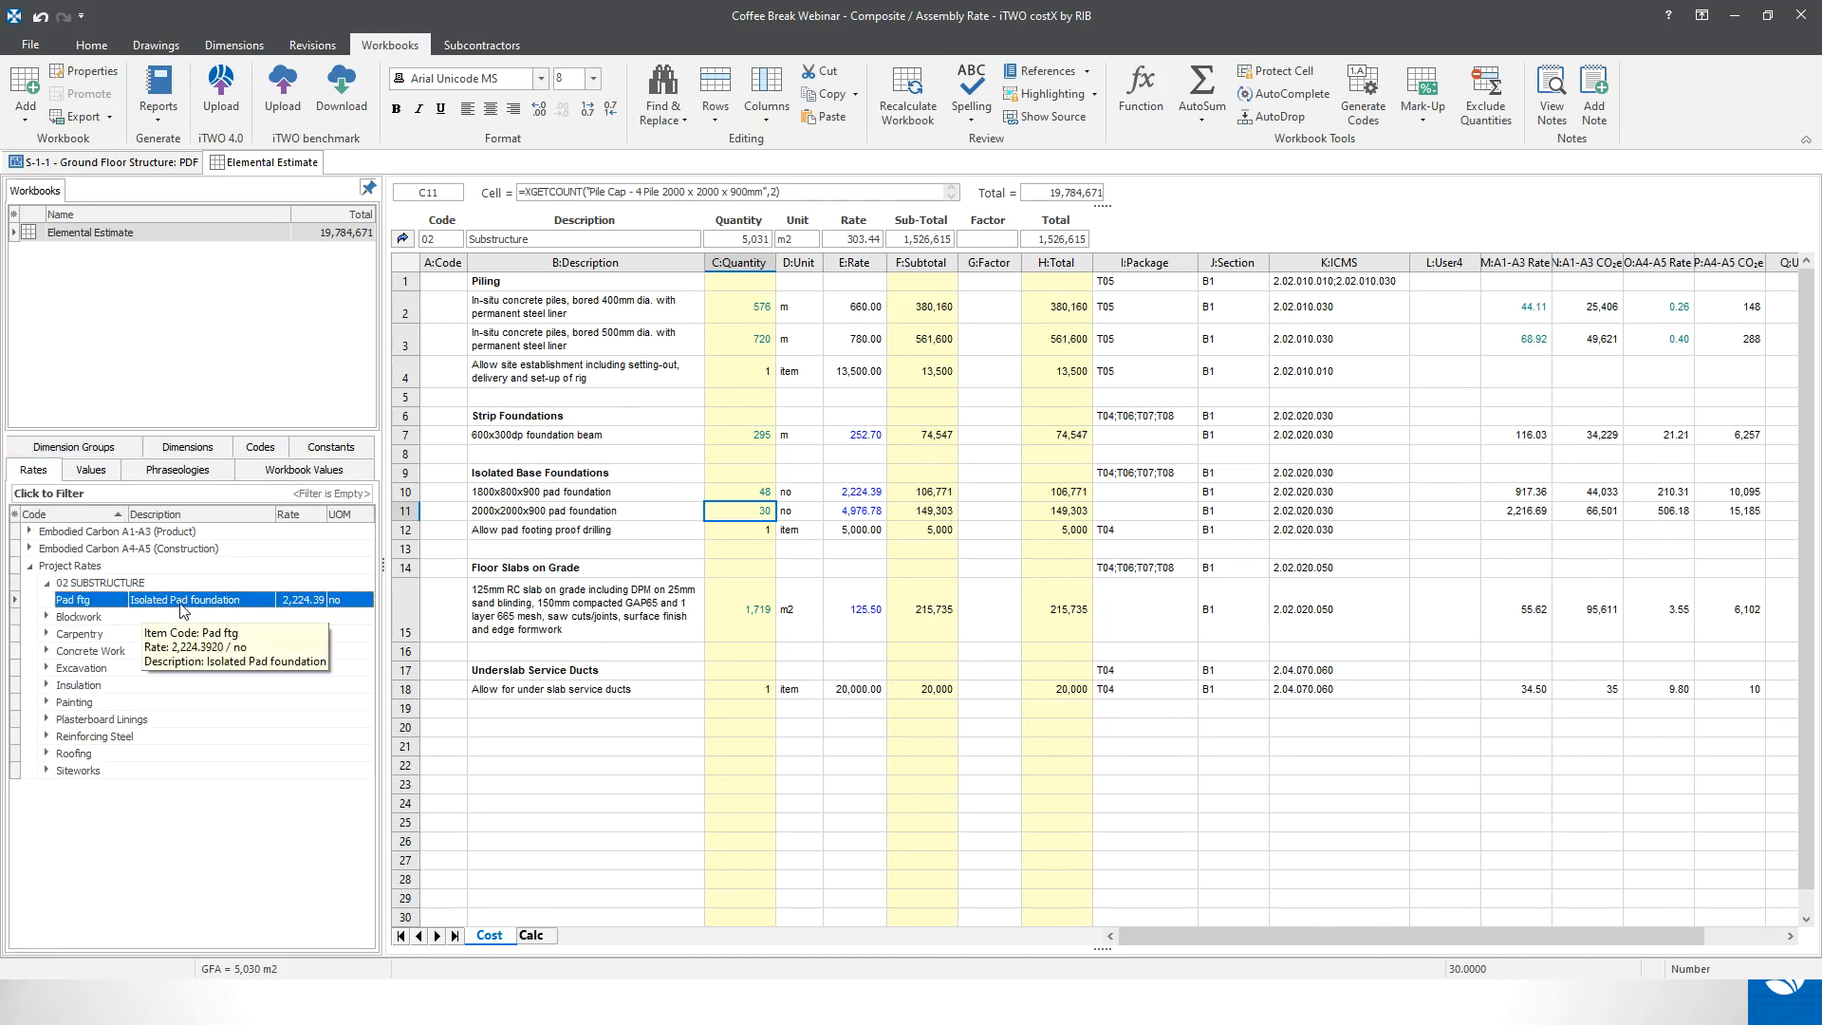